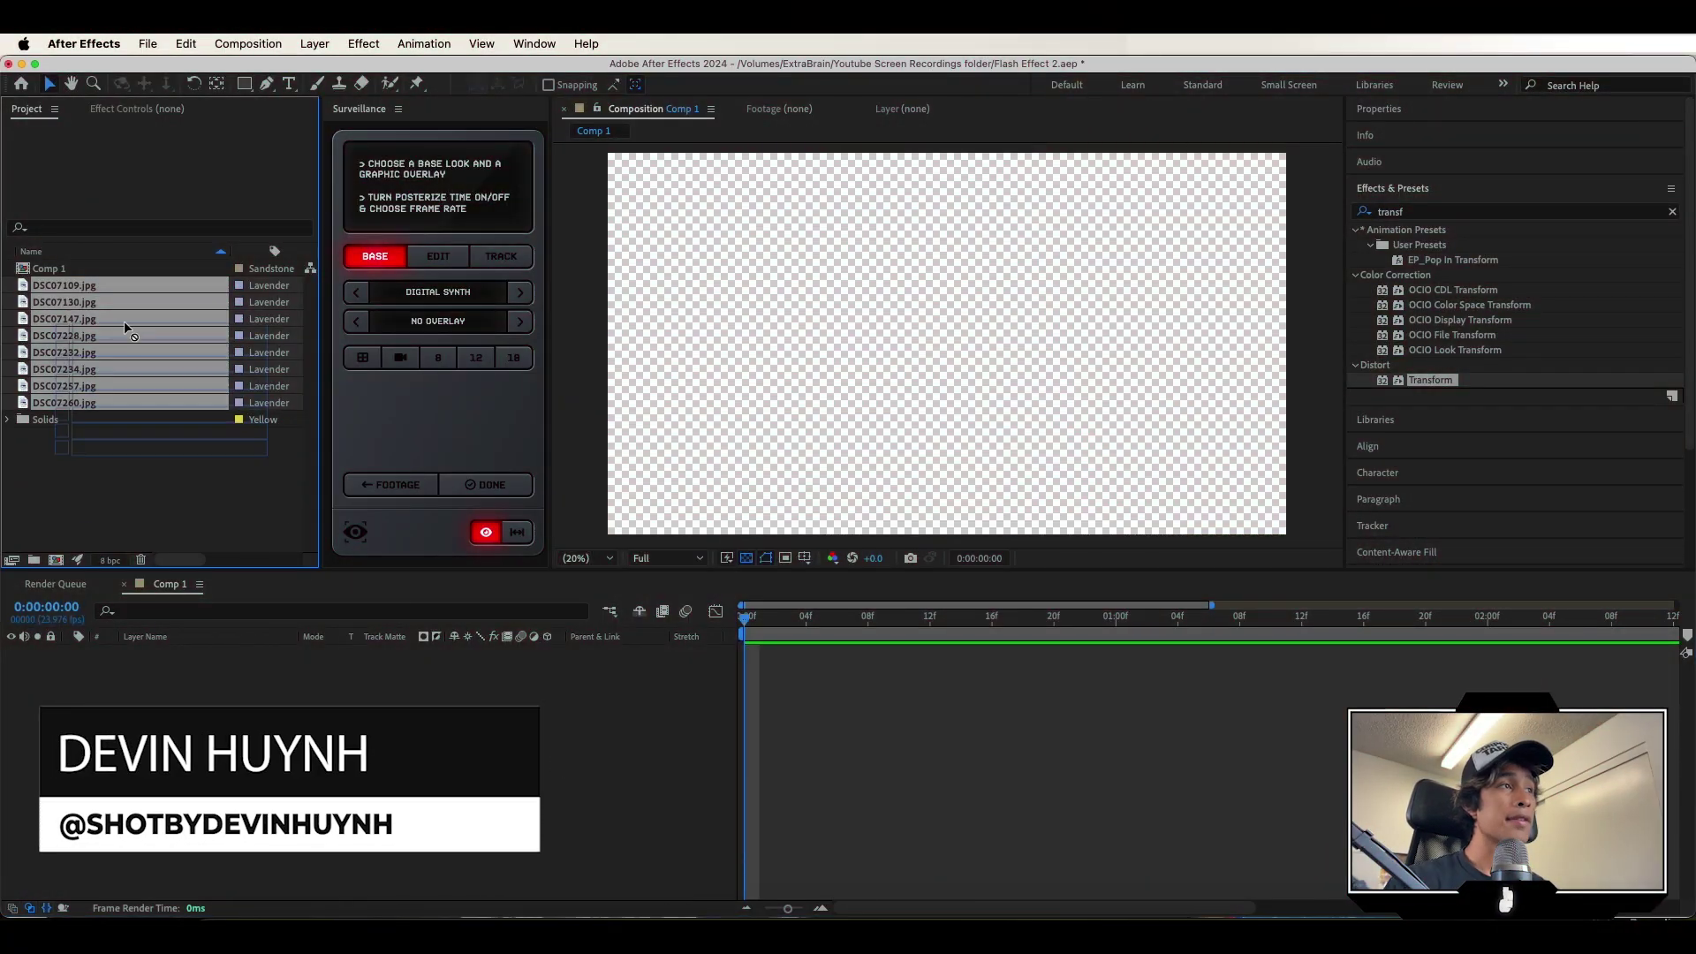
Add the eight selected DSC photos to Comp 1 and scale them up together well beyond the composition frame.
drag(123, 321, 256, 673)
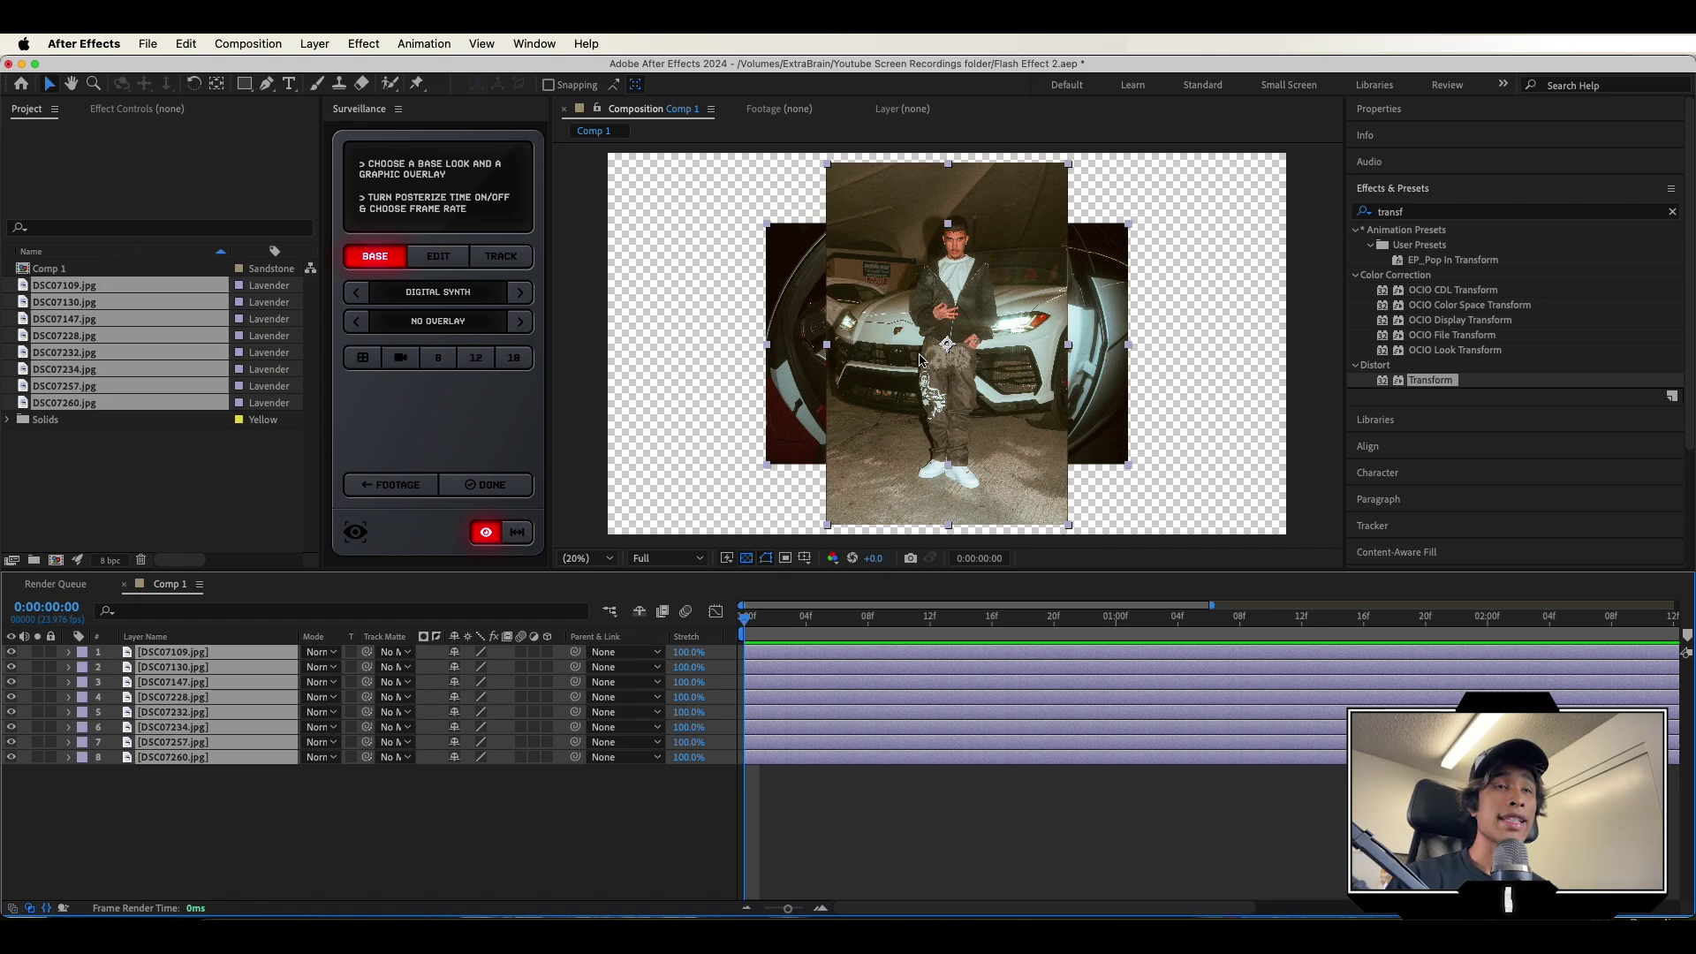
scroll(1059, 360, down, 4)
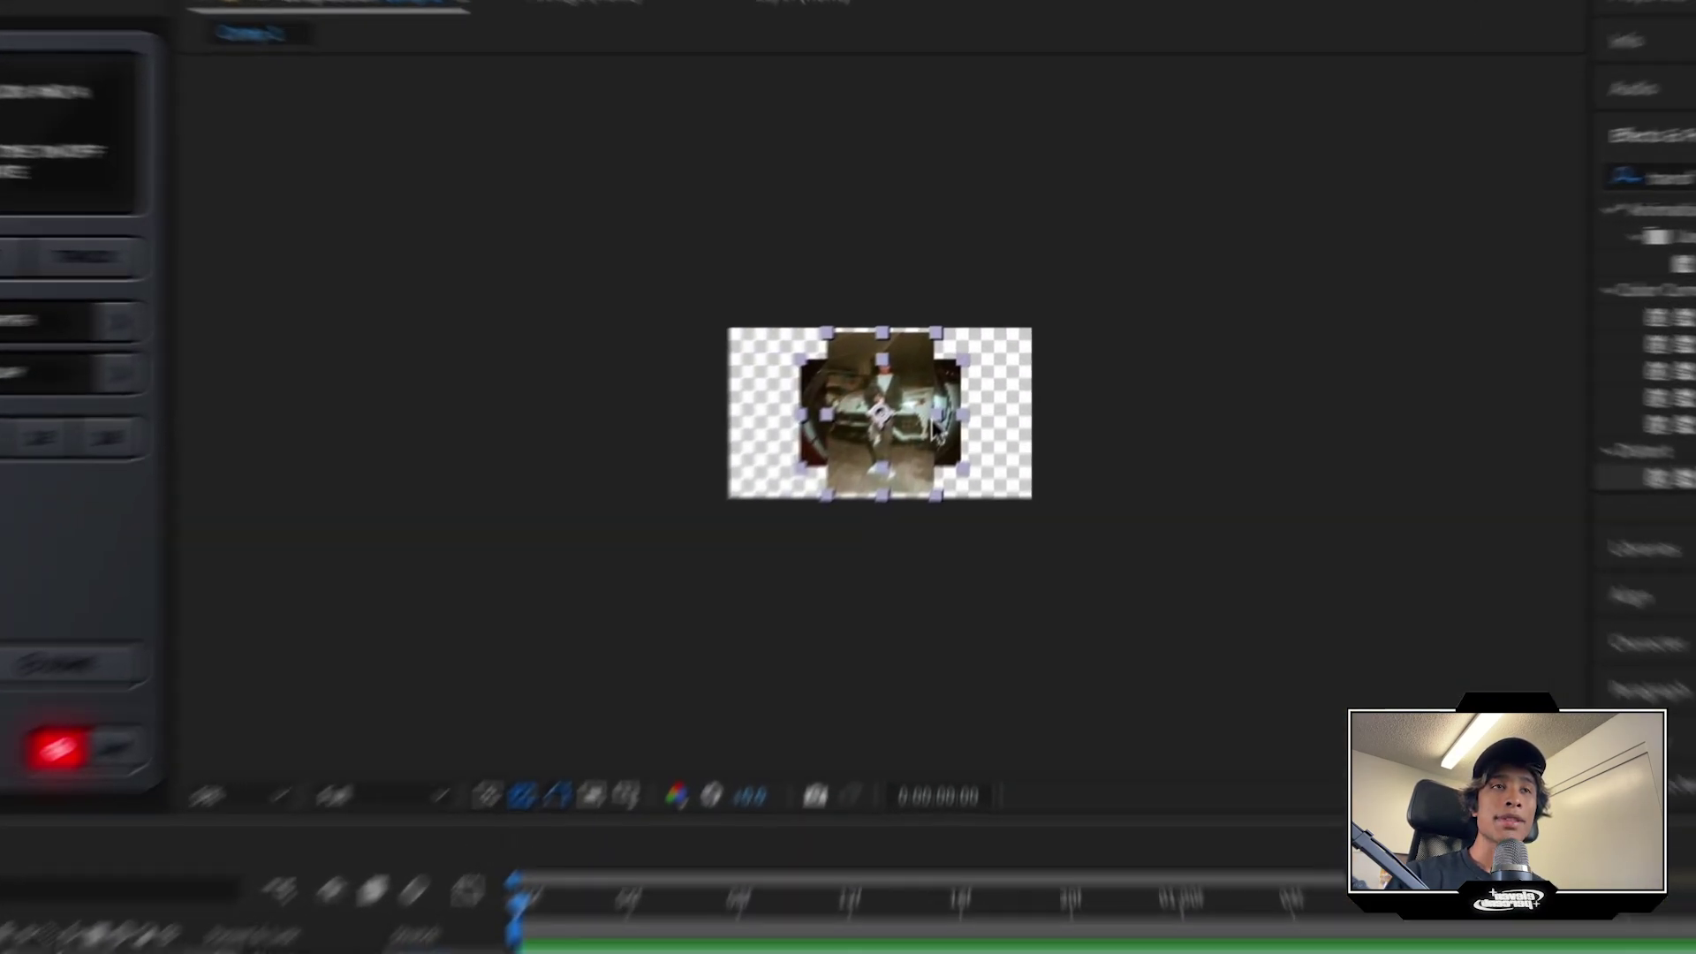
drag(919, 441, 1439, 431)
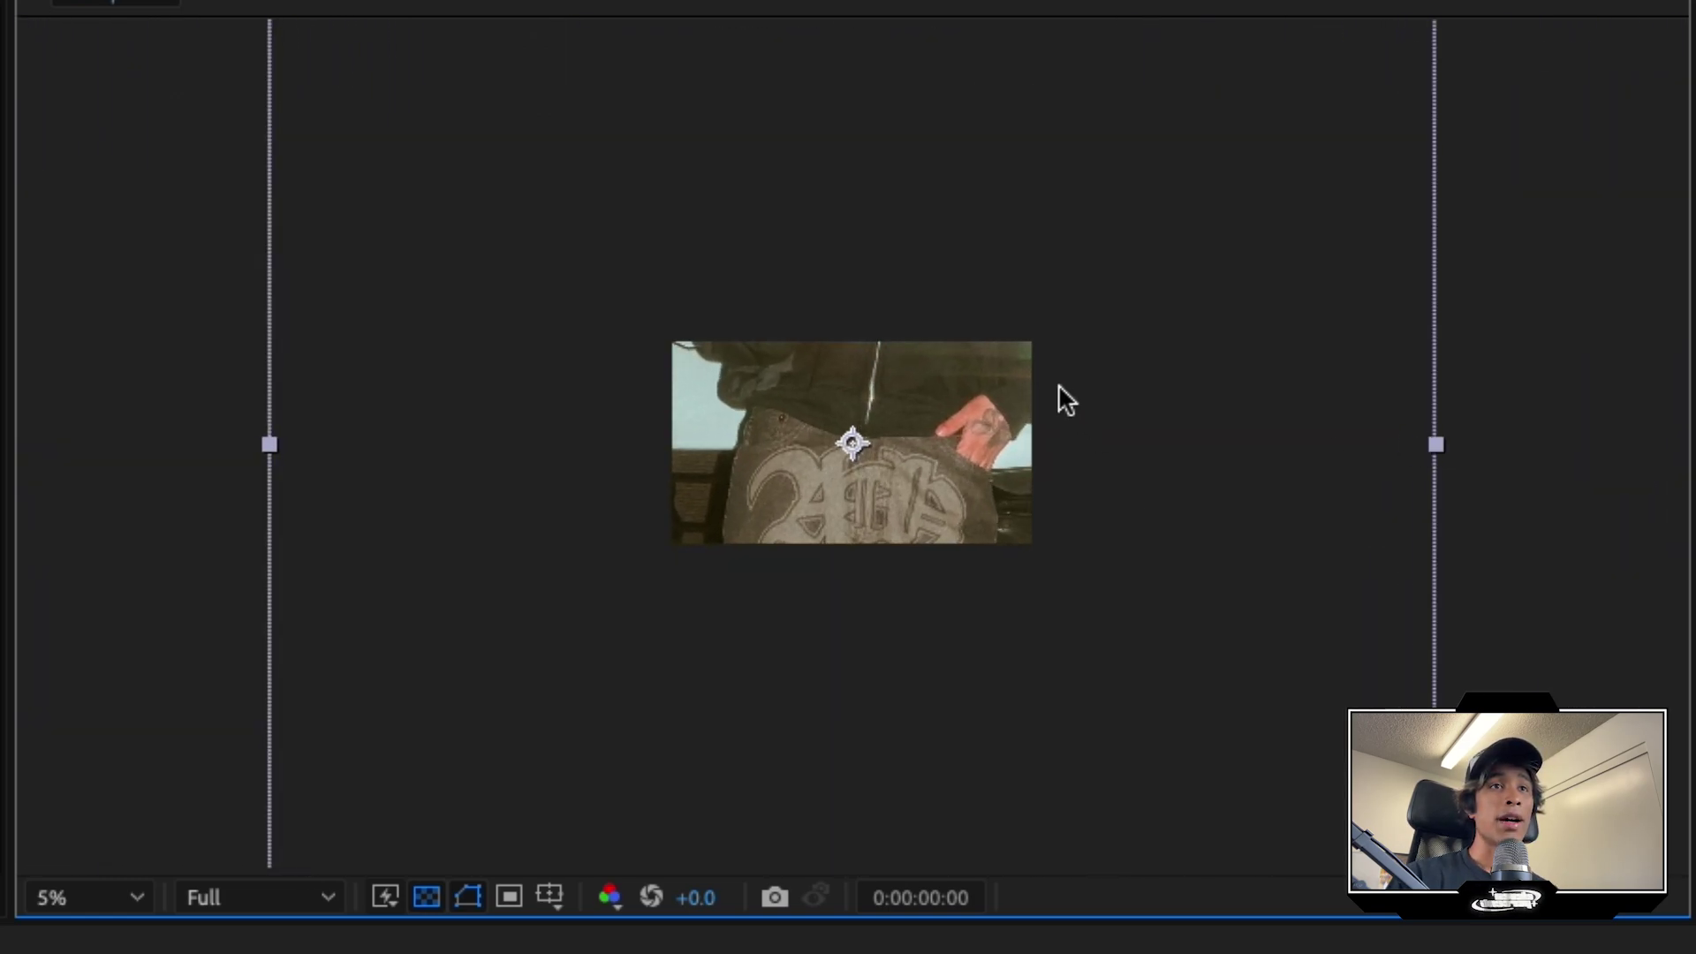
Move the enlarged photos together so the face in the top photo is centred in the frame, and deselect them.
drag(1059, 385, 995, 894)
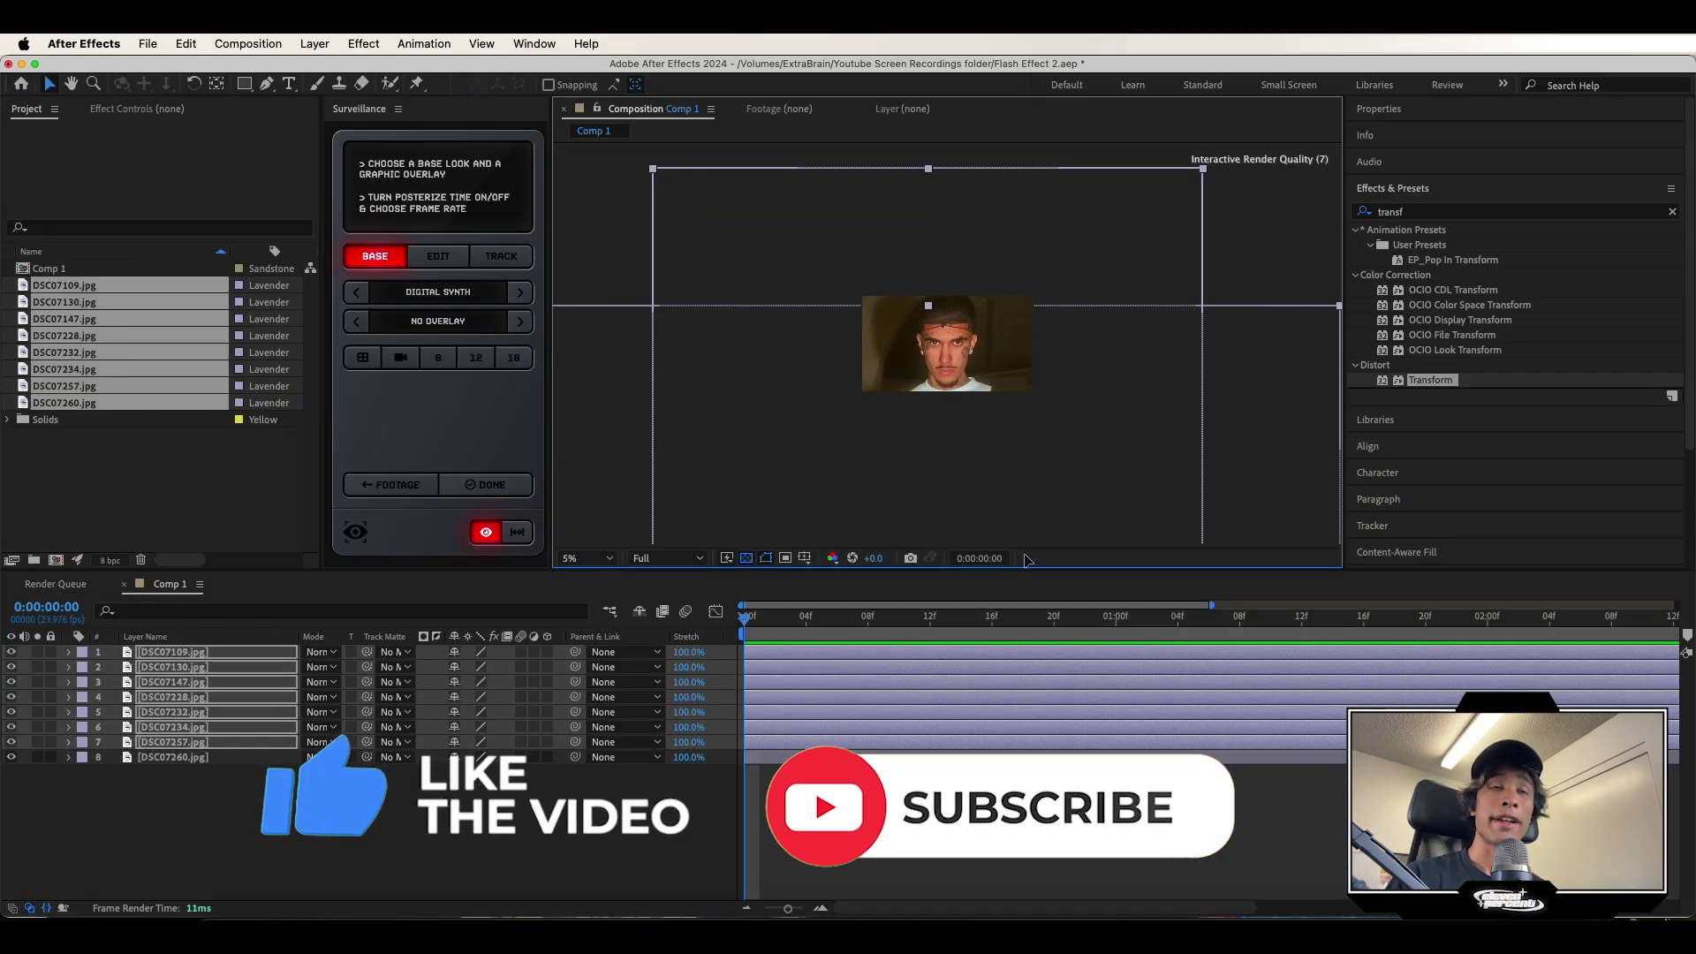
key(period)
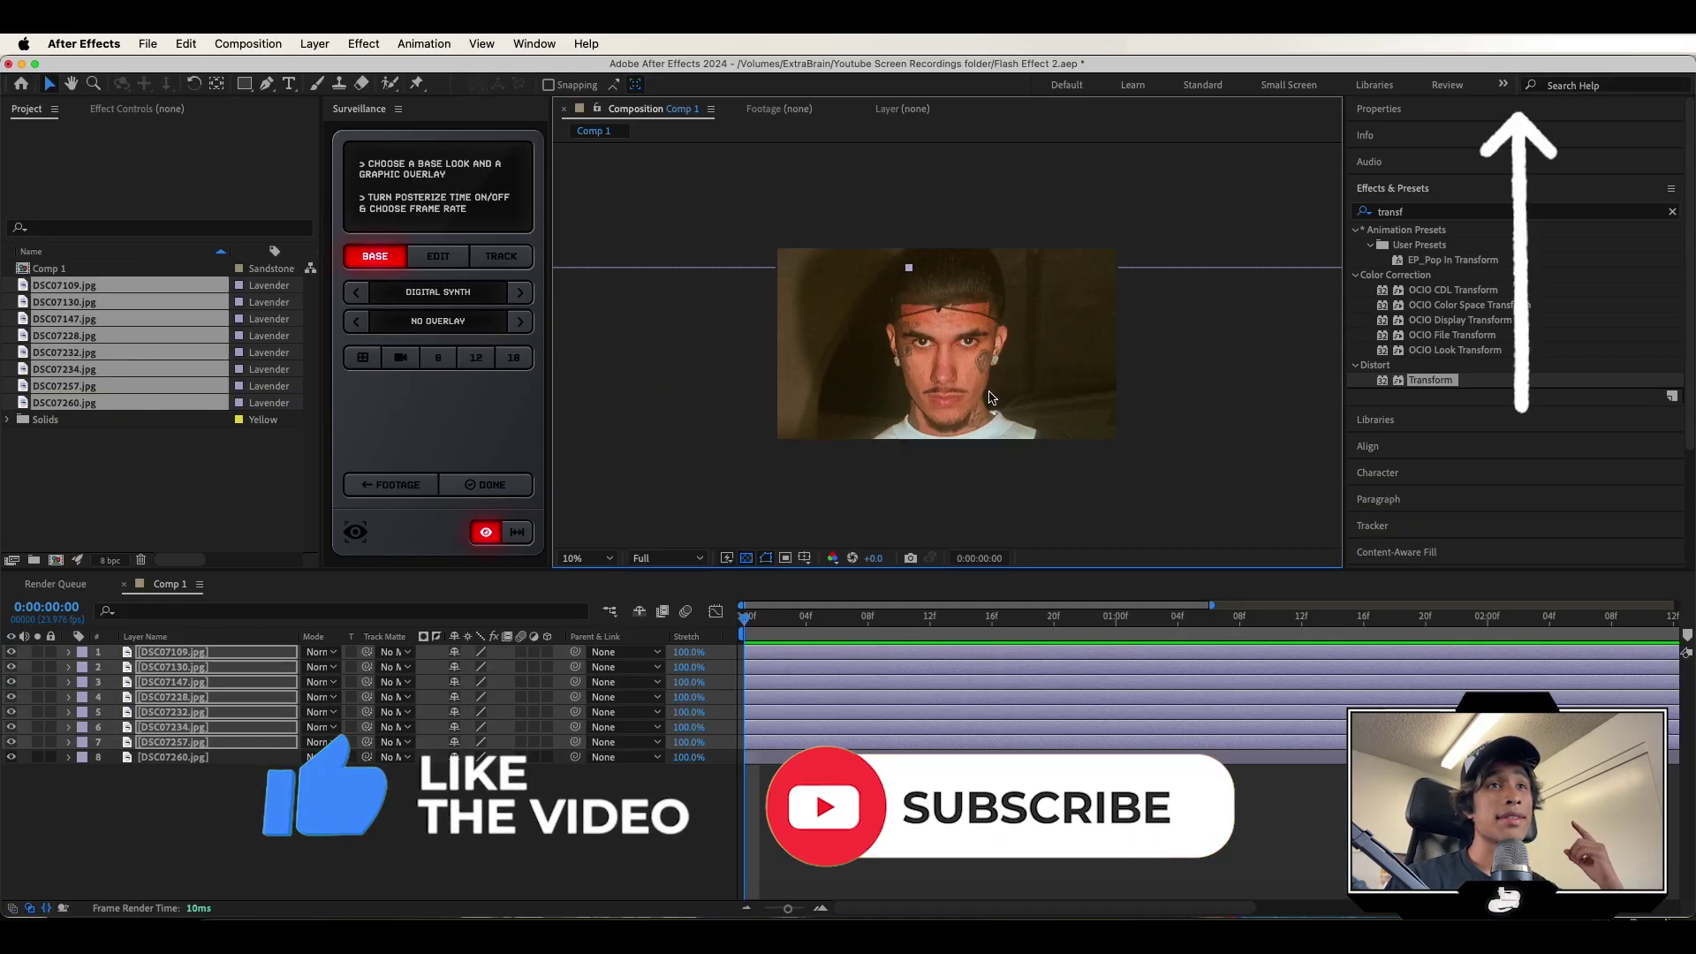
key(comma)
key(comma)
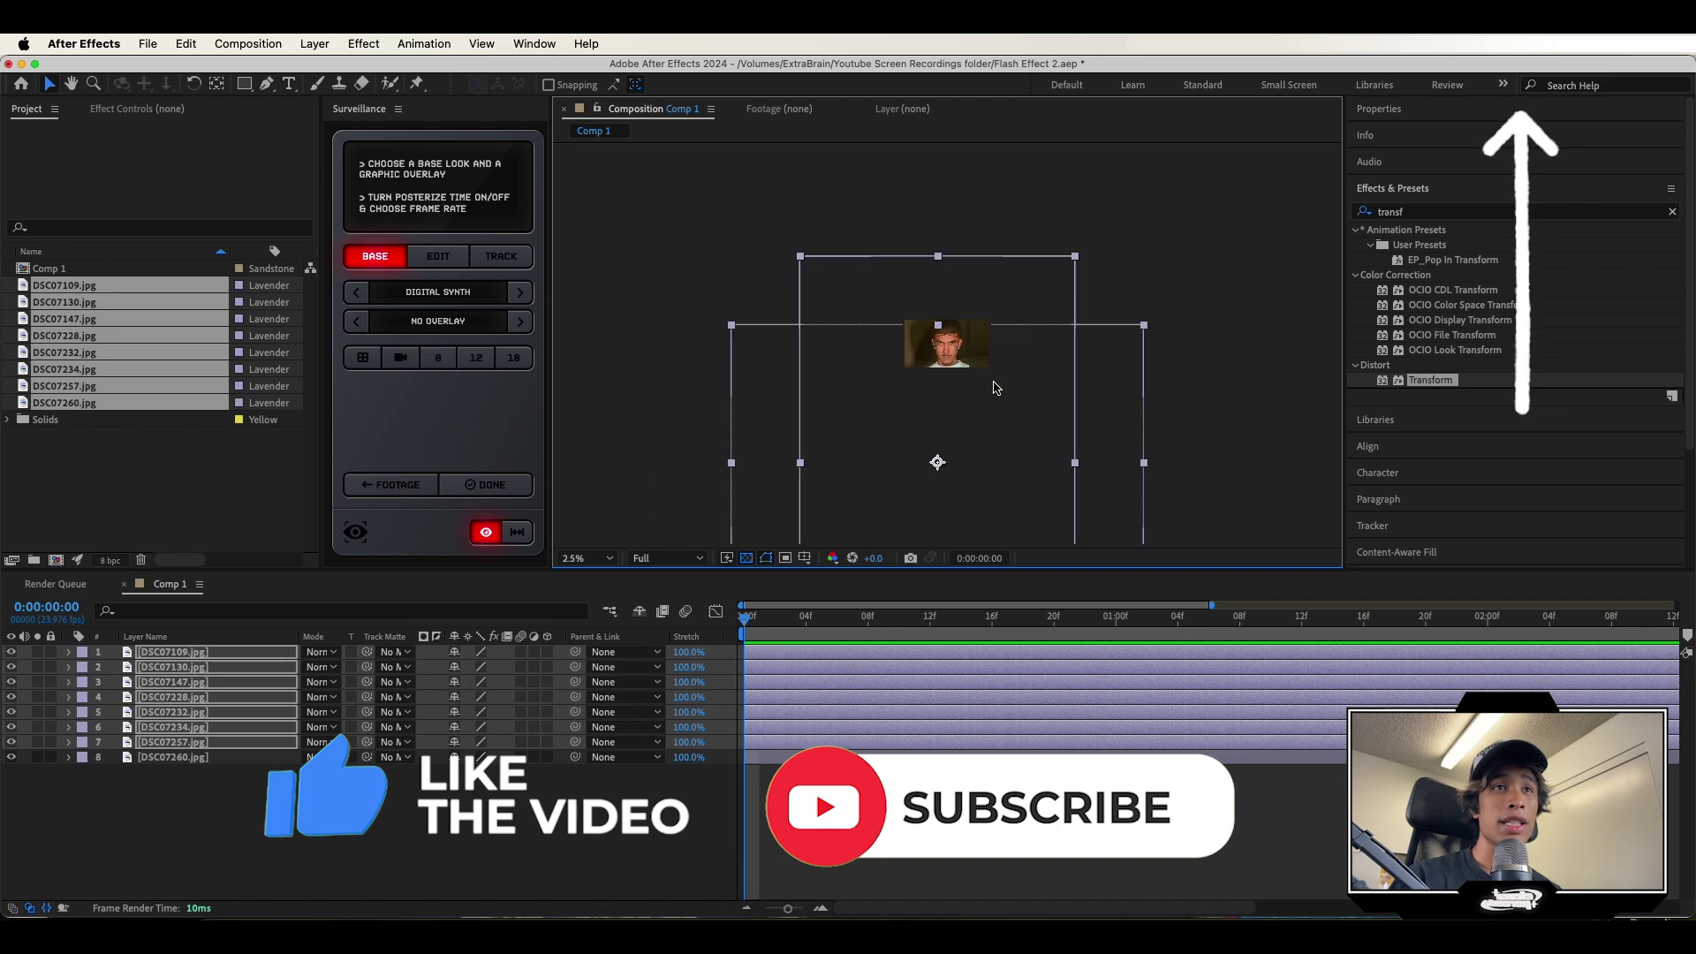
key(period)
key(period)
key(period)
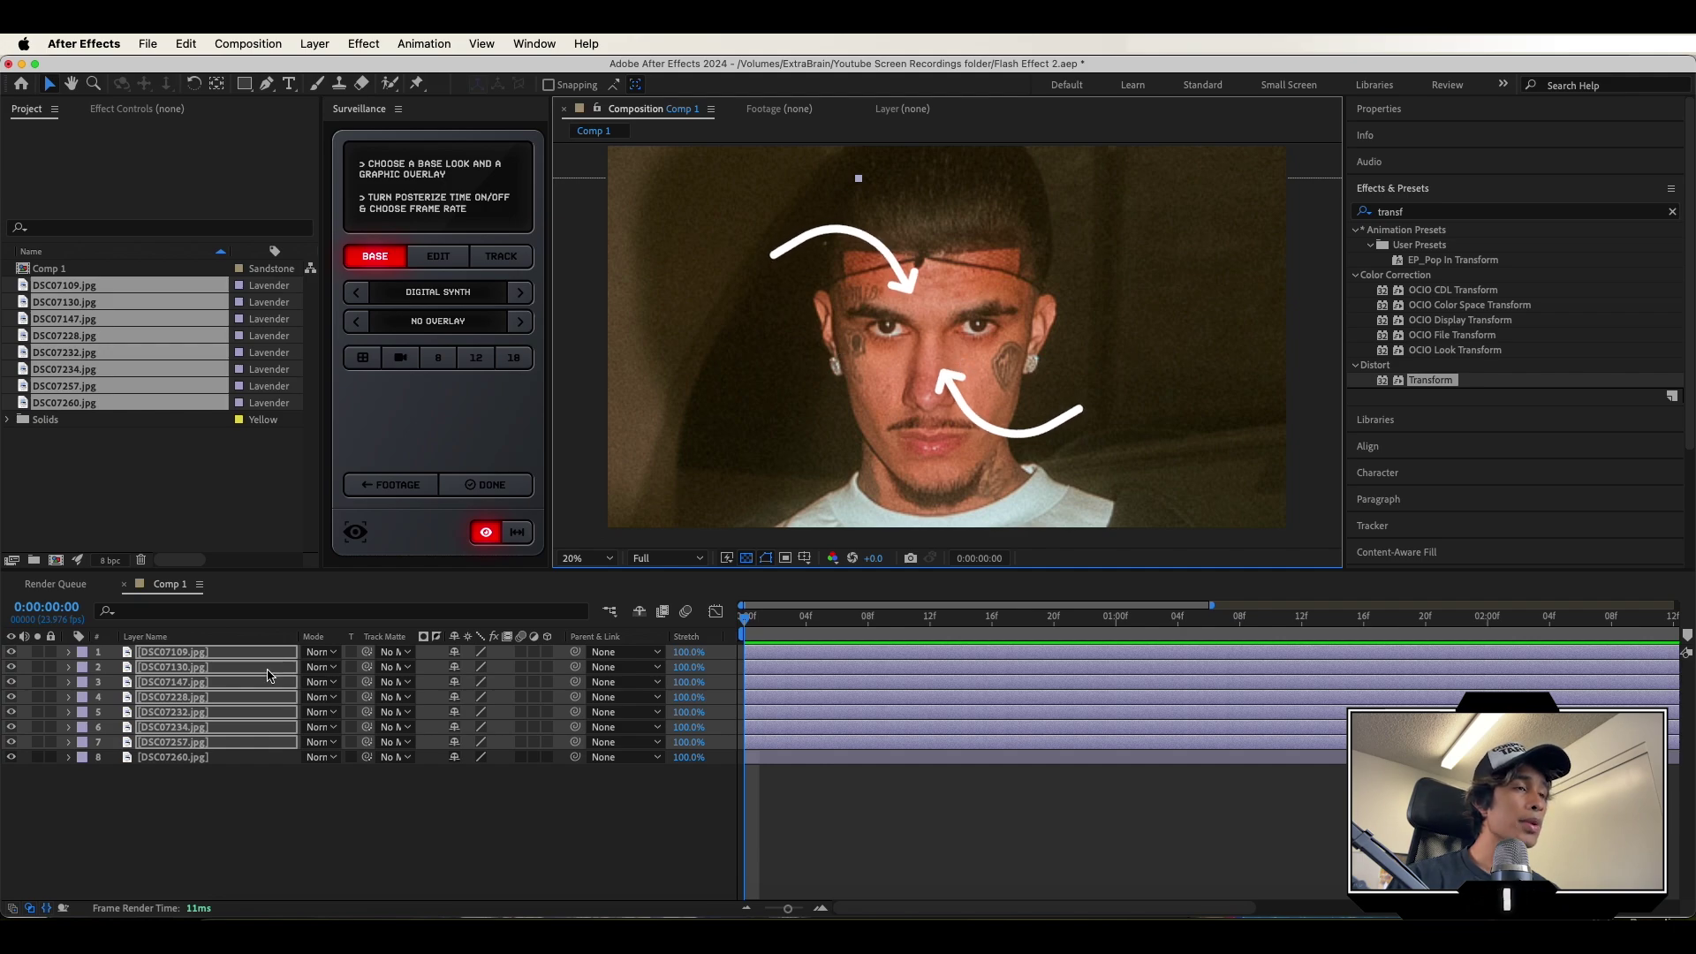
click(318, 726)
click(220, 805)
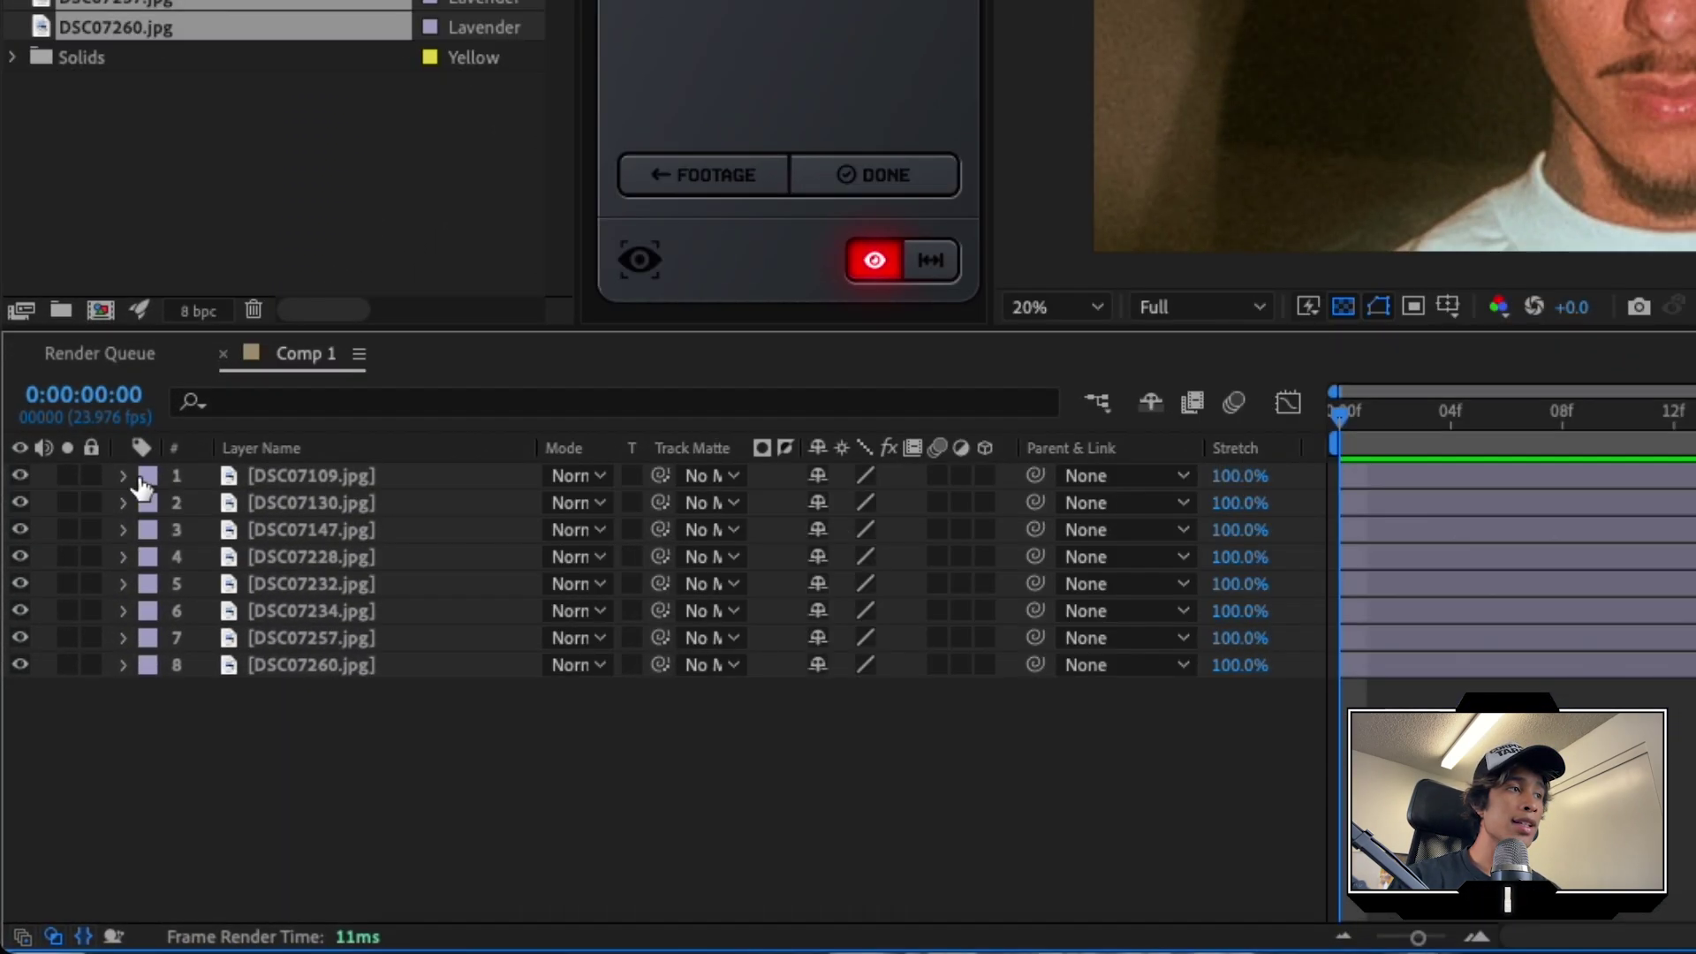
Set the opacity of the DSC07109.jpg layer to 50% and lock the layer.
click(68, 652)
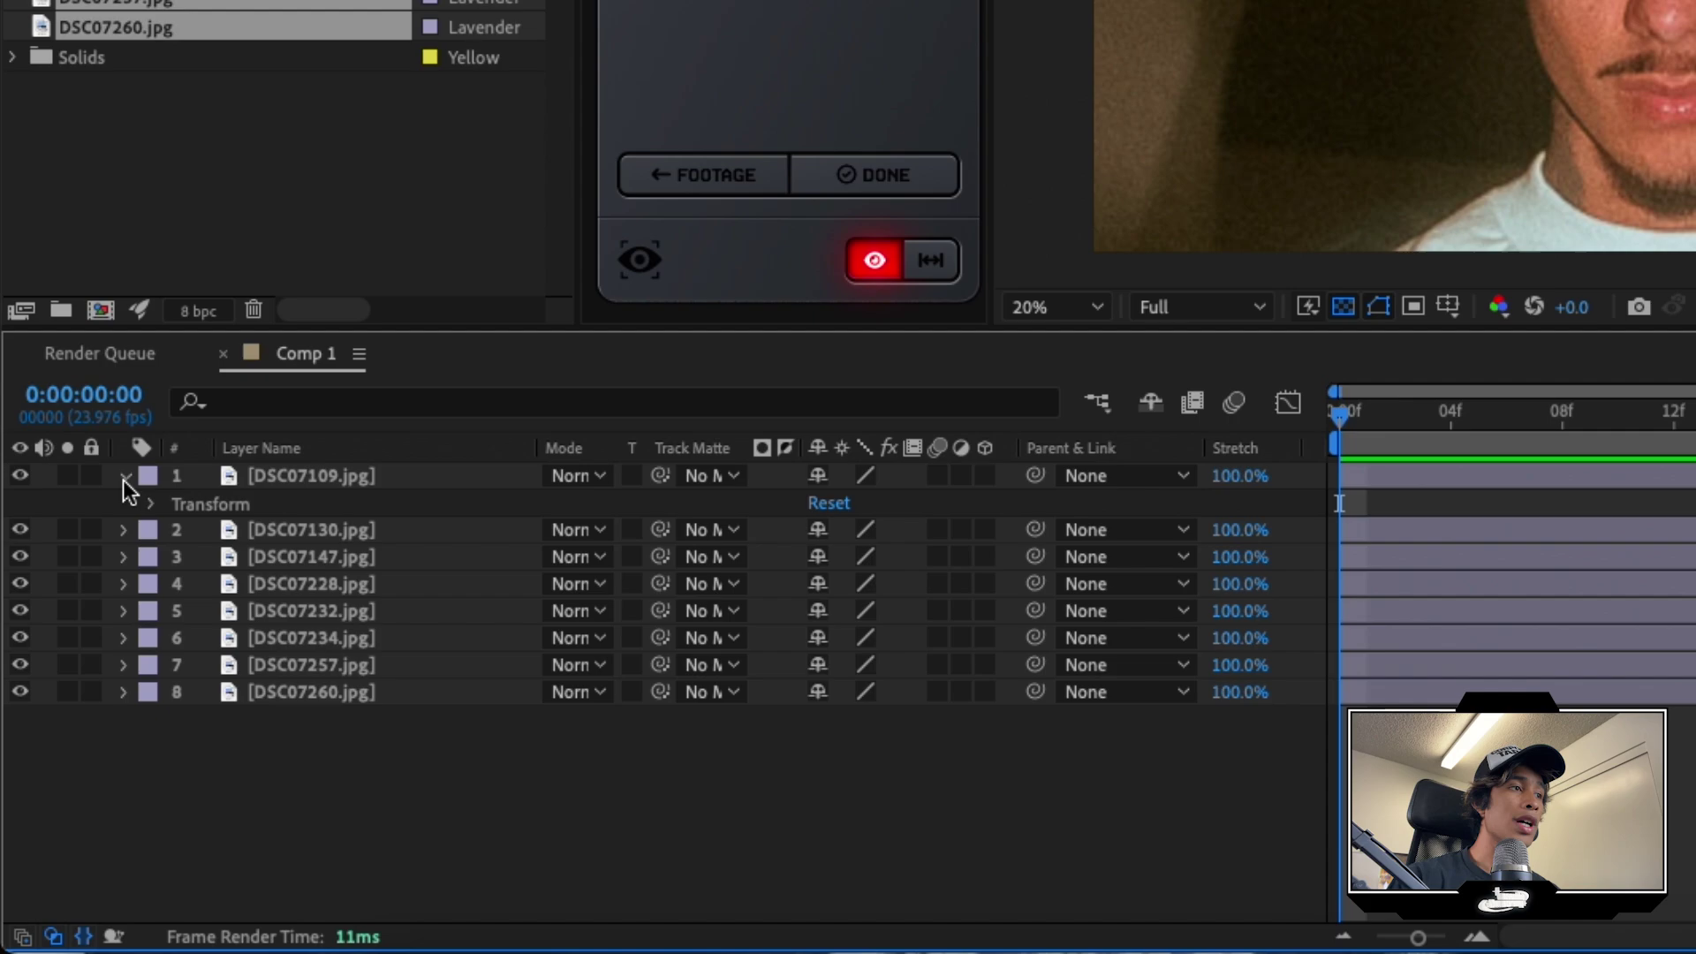
click(153, 502)
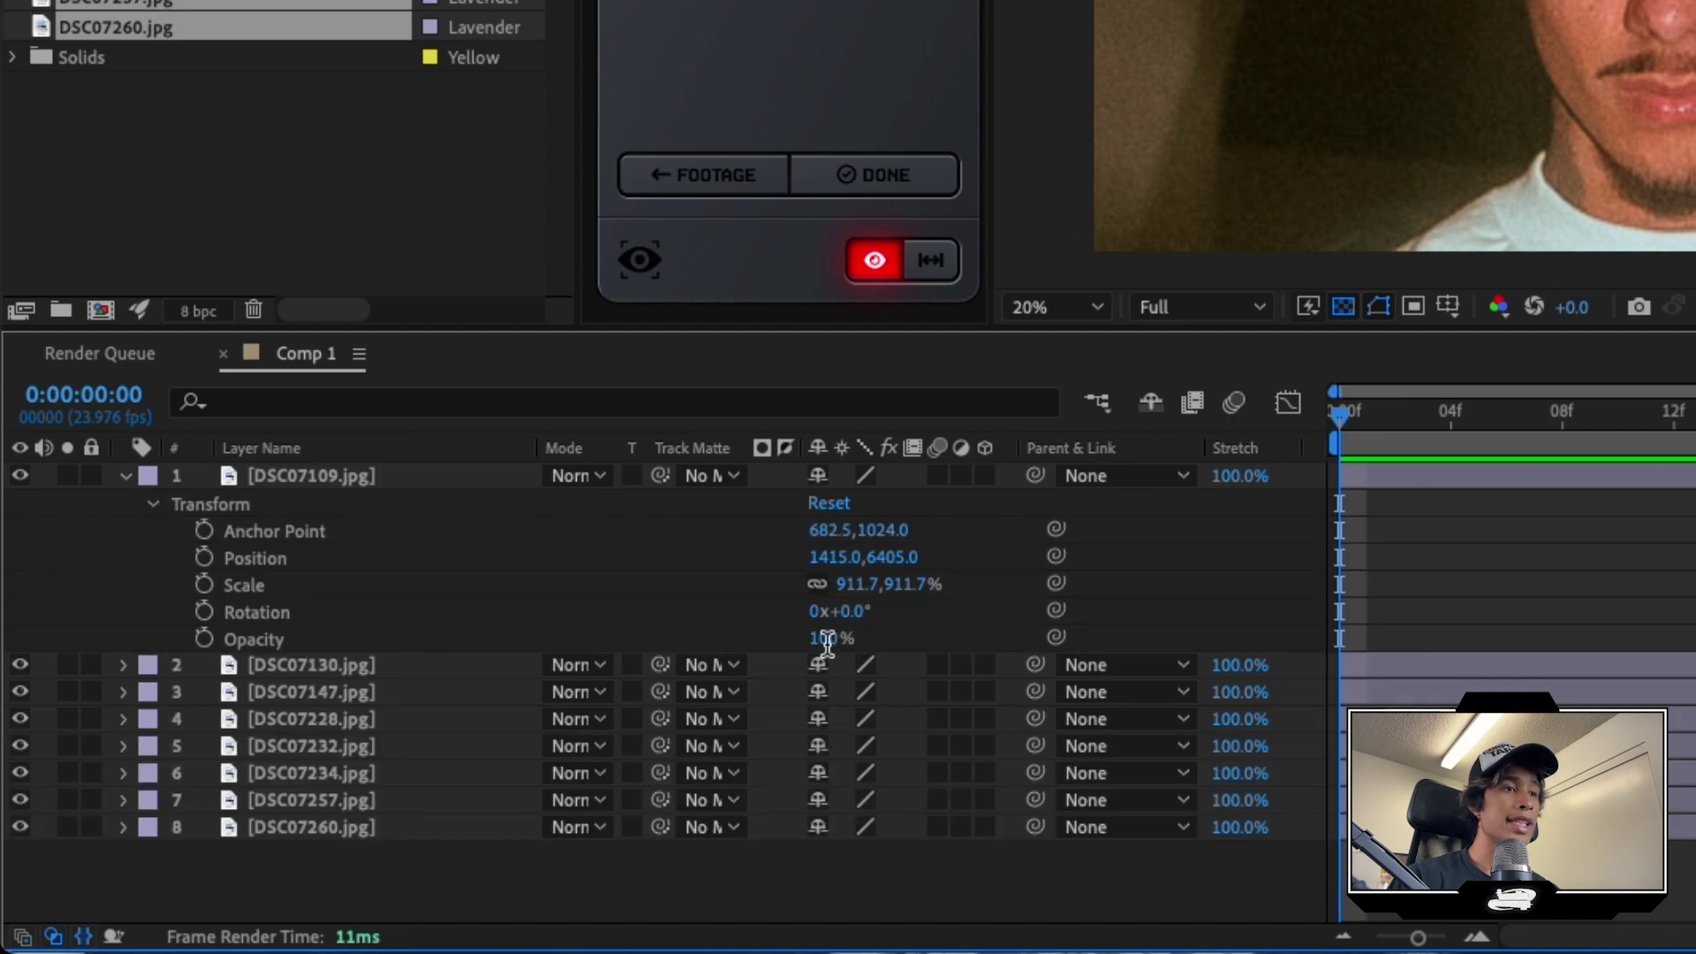
key(Return)
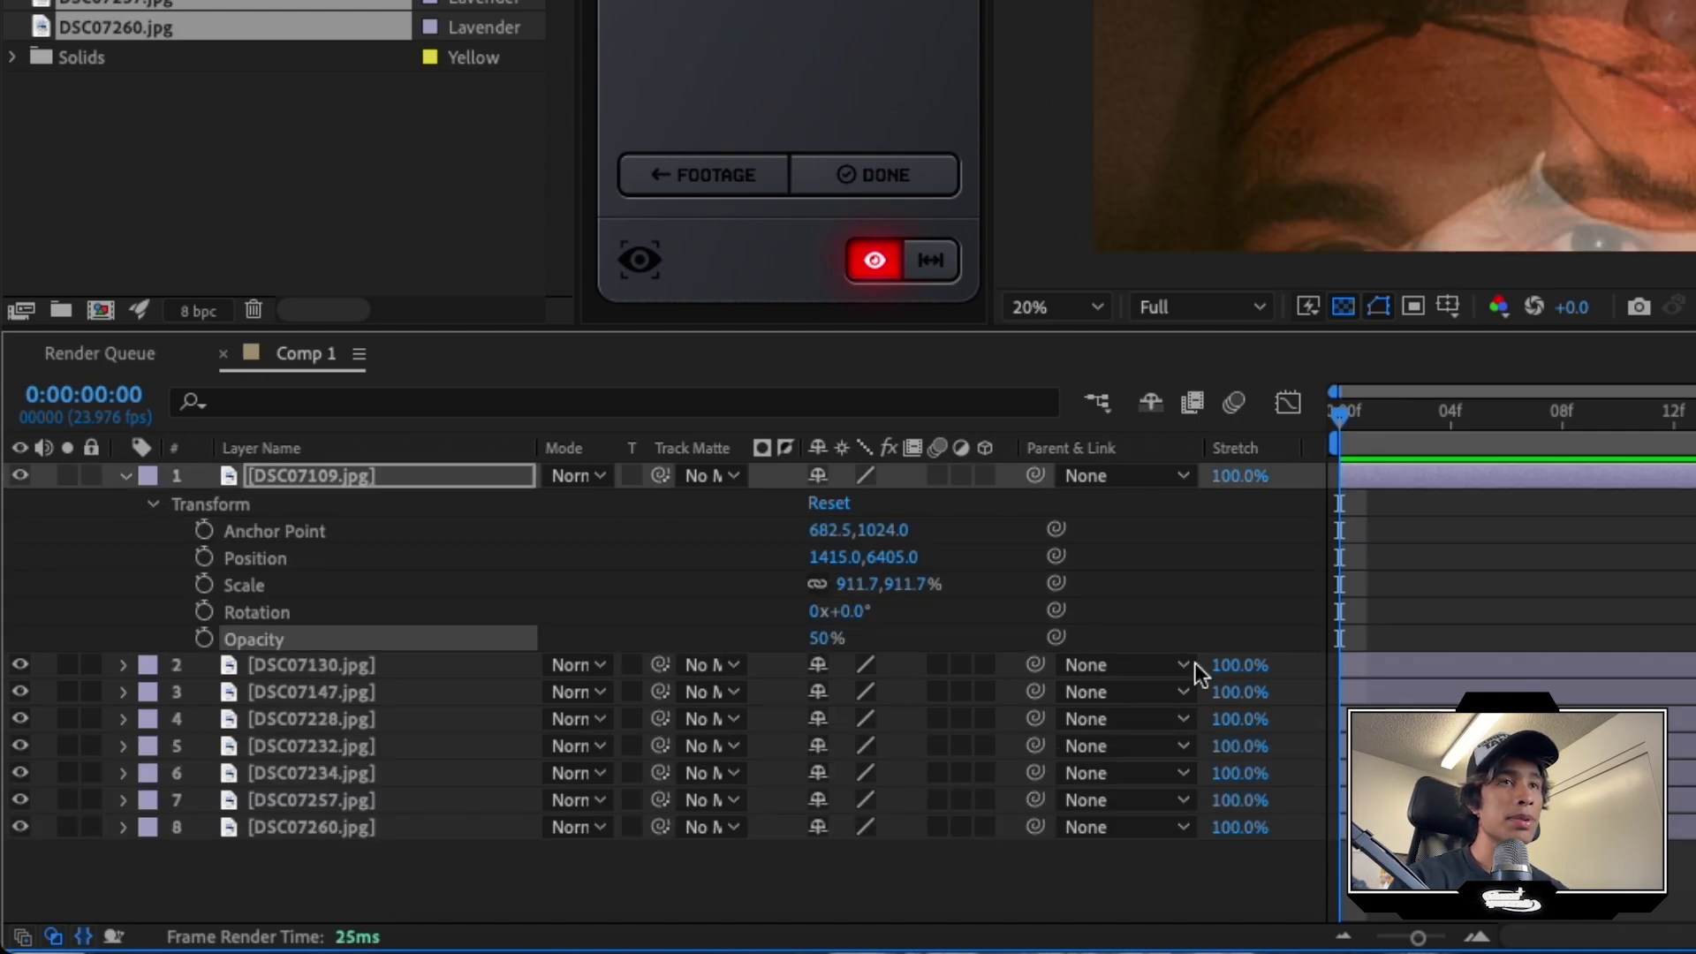
click(91, 476)
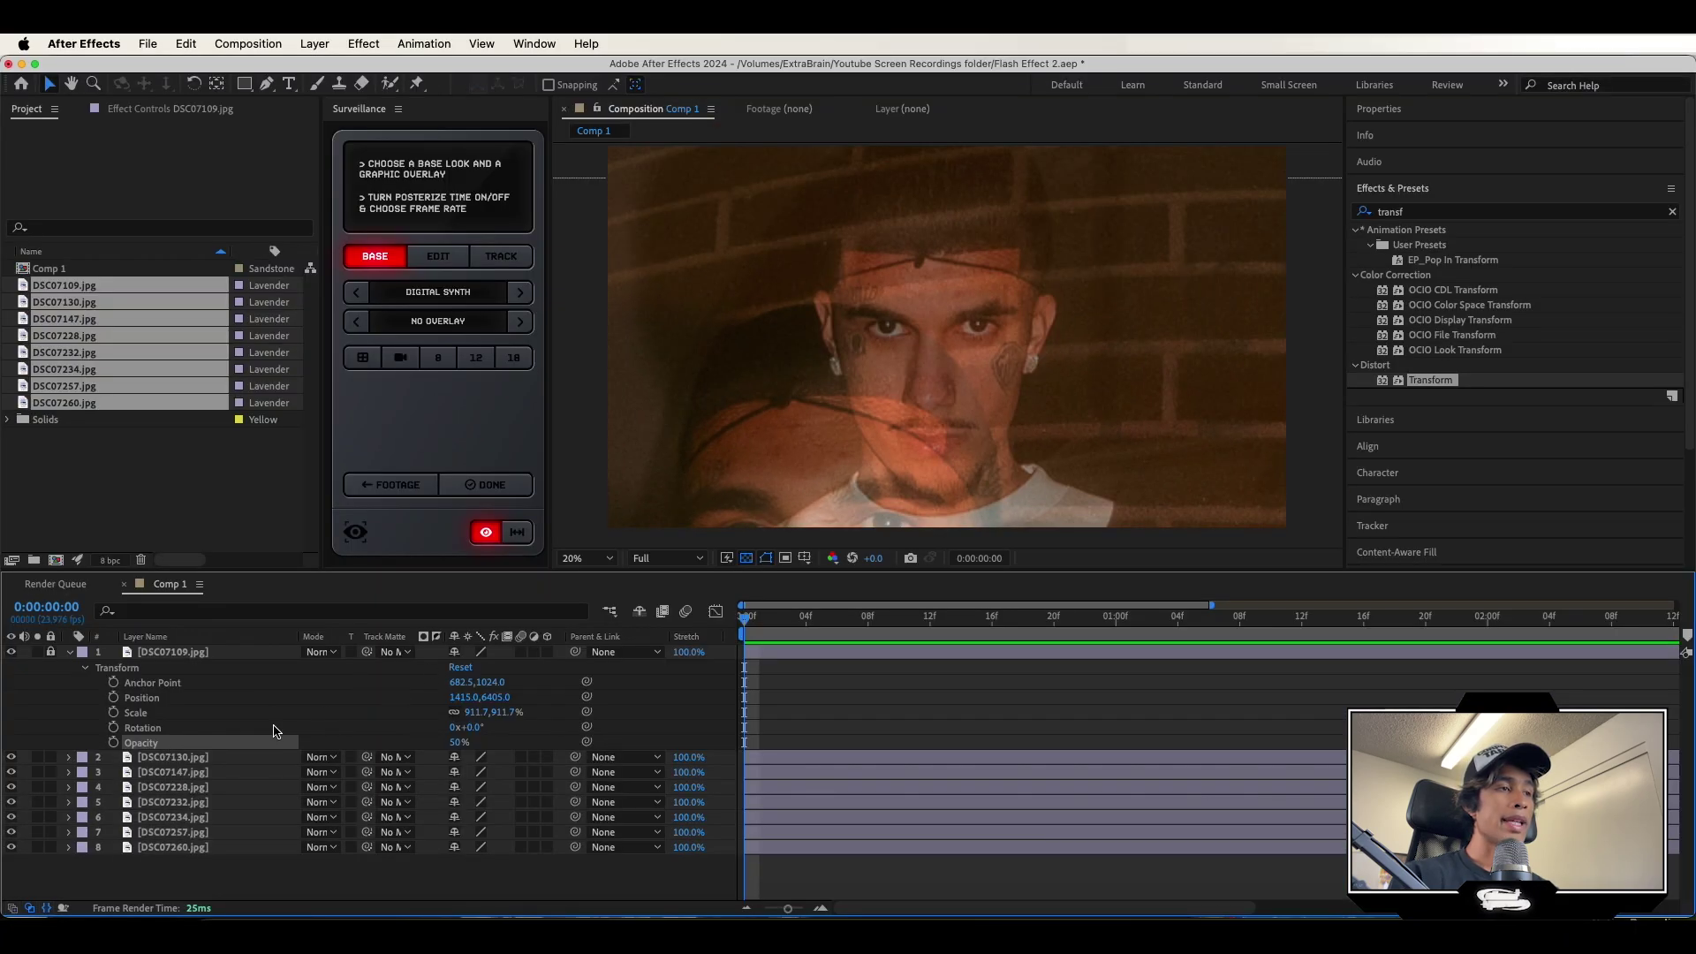
Scale down and reposition the DSC07130.jpg layer so its face lines up with the semi-transparent DSC07109.jpg face.
scroll(945, 333, down, 1)
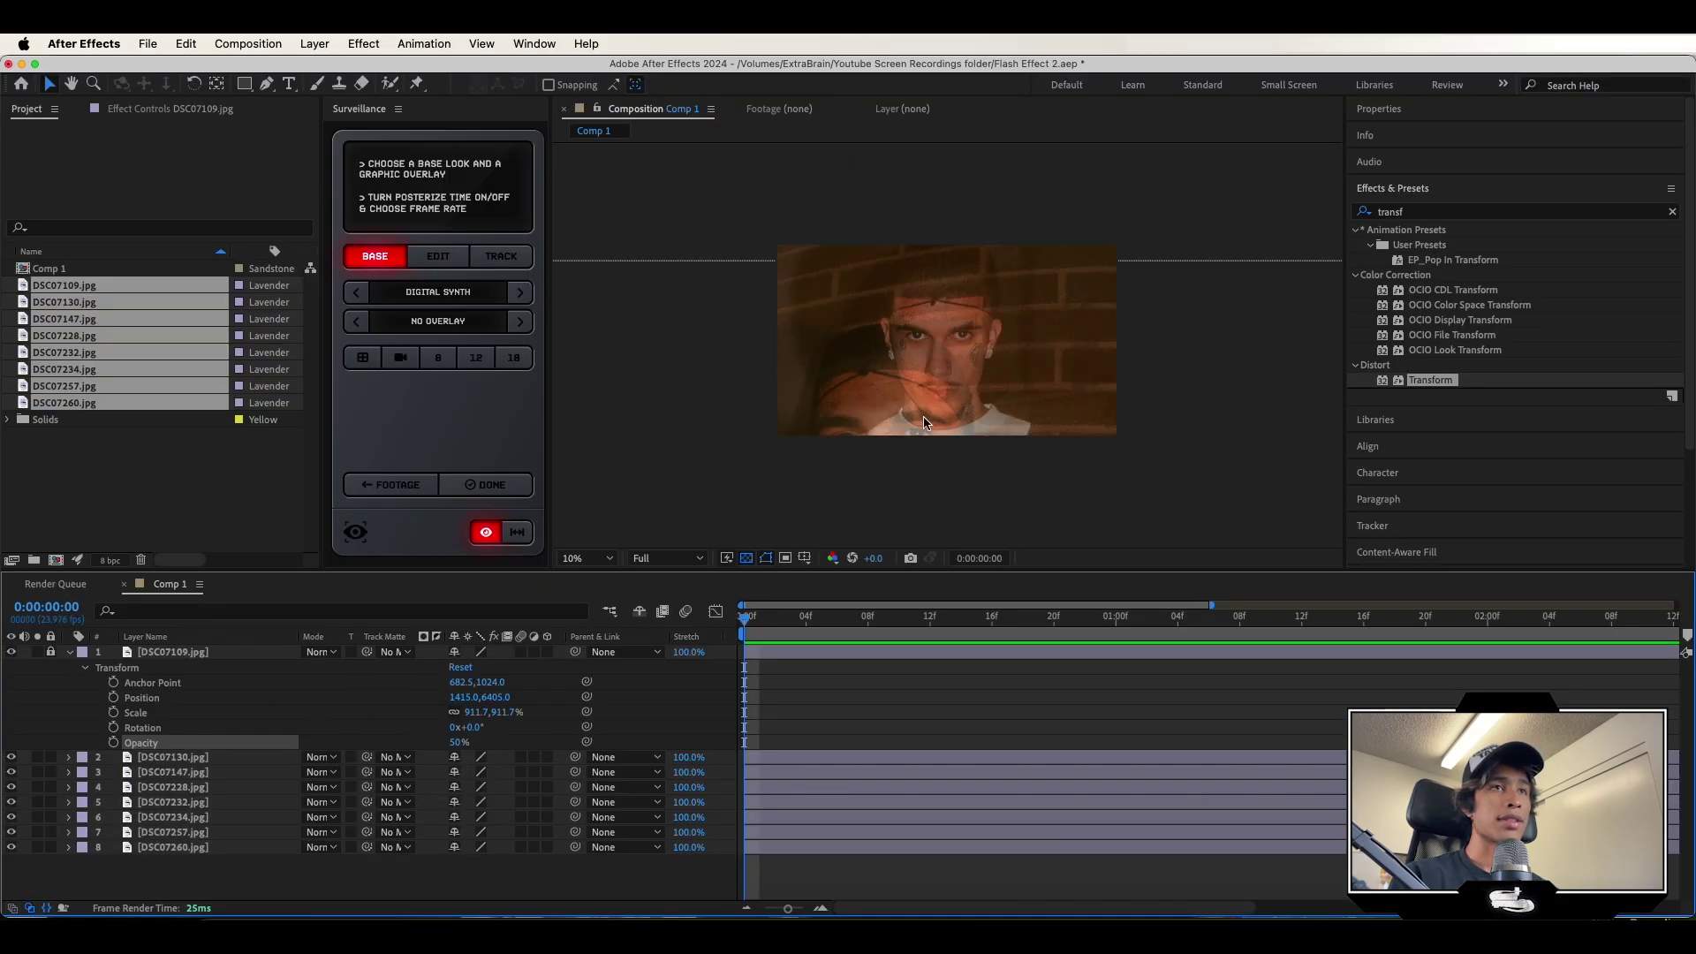
click(811, 386)
scroll(890, 292, down, 1)
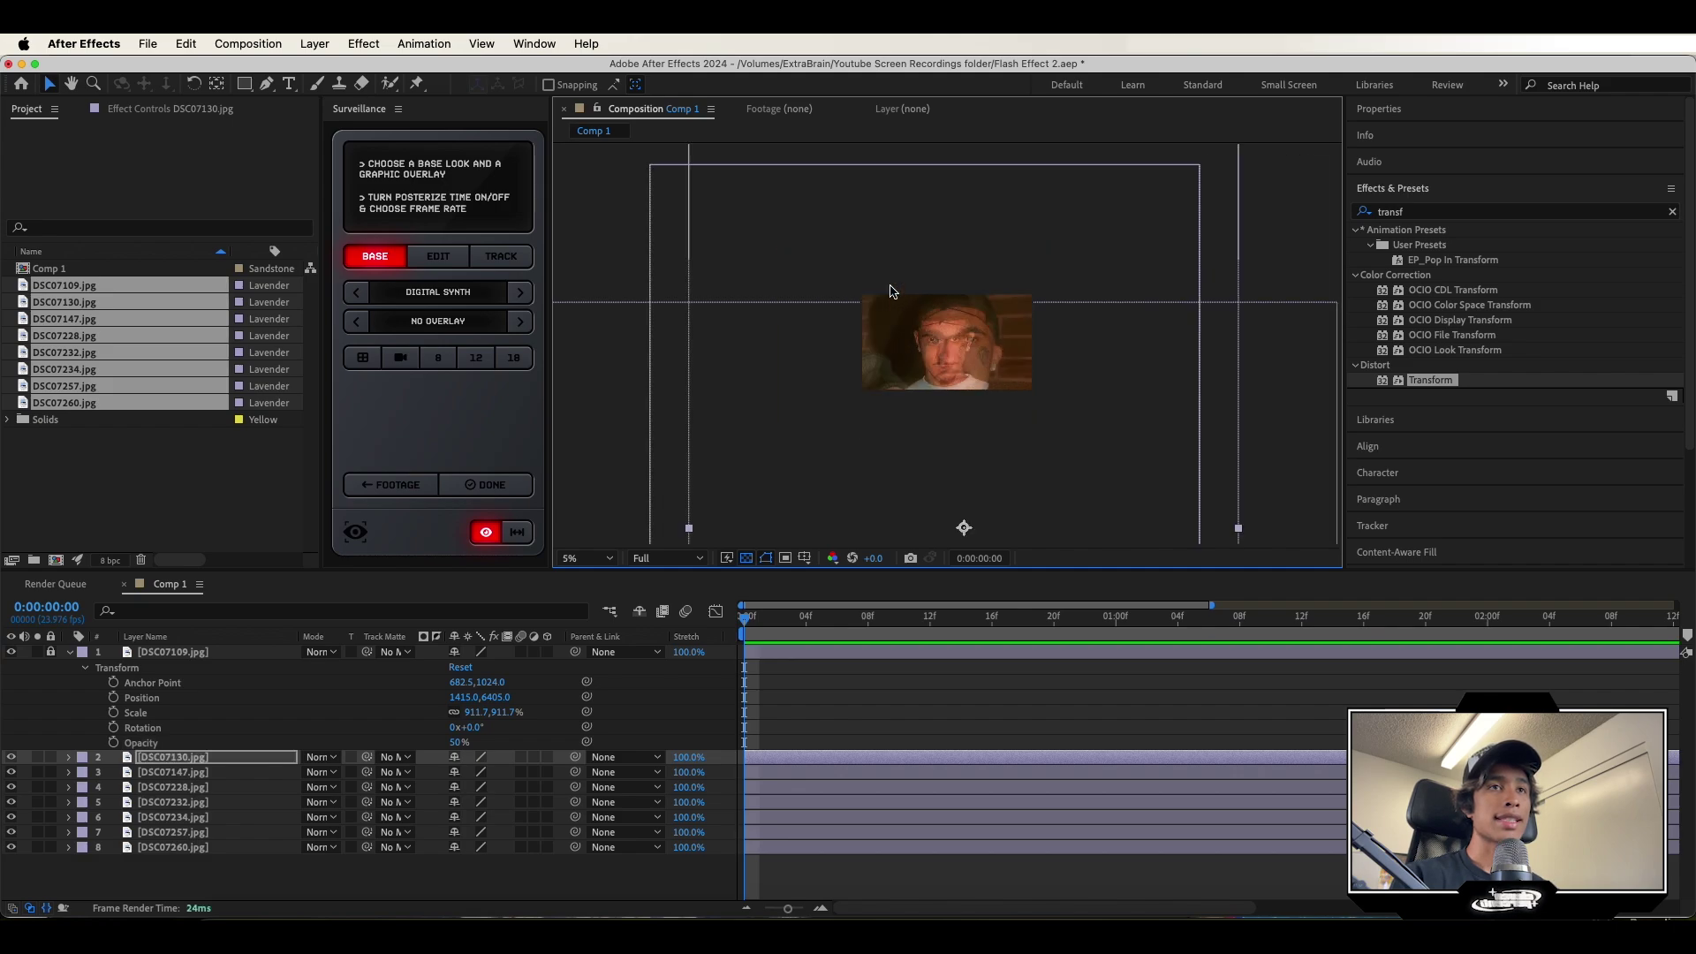
scroll(890, 292, down, 1)
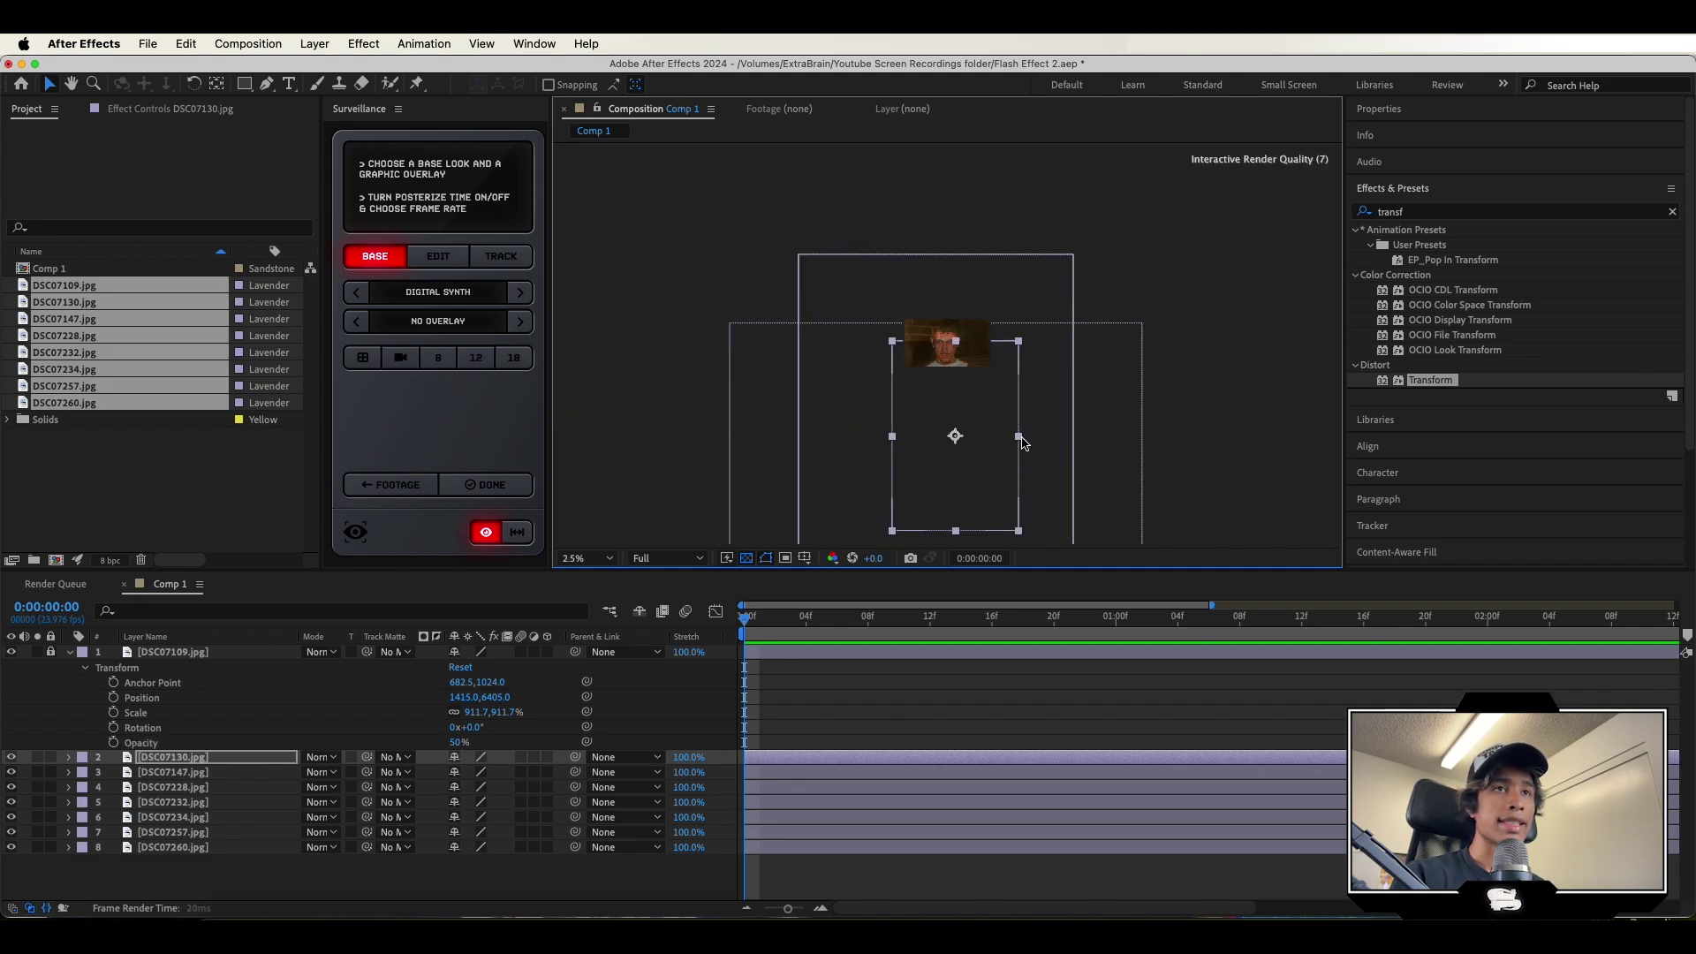
drag(980, 404, 963, 333)
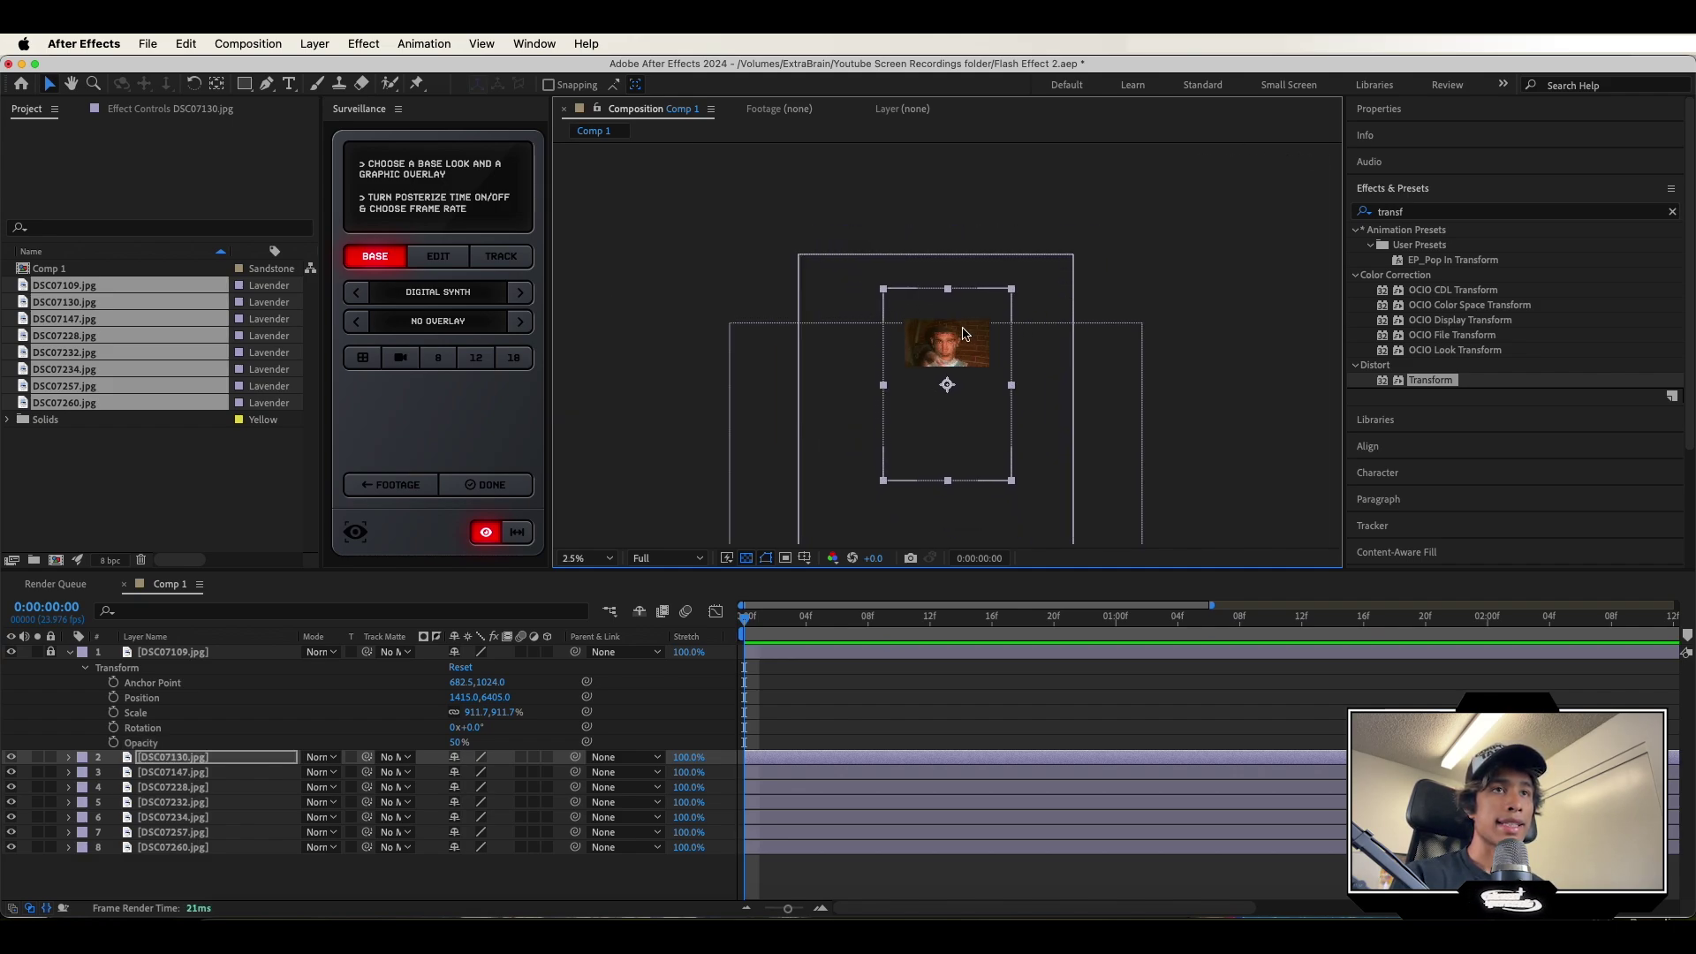
scroll(963, 333, up, 1)
scroll(963, 333, up, 1)
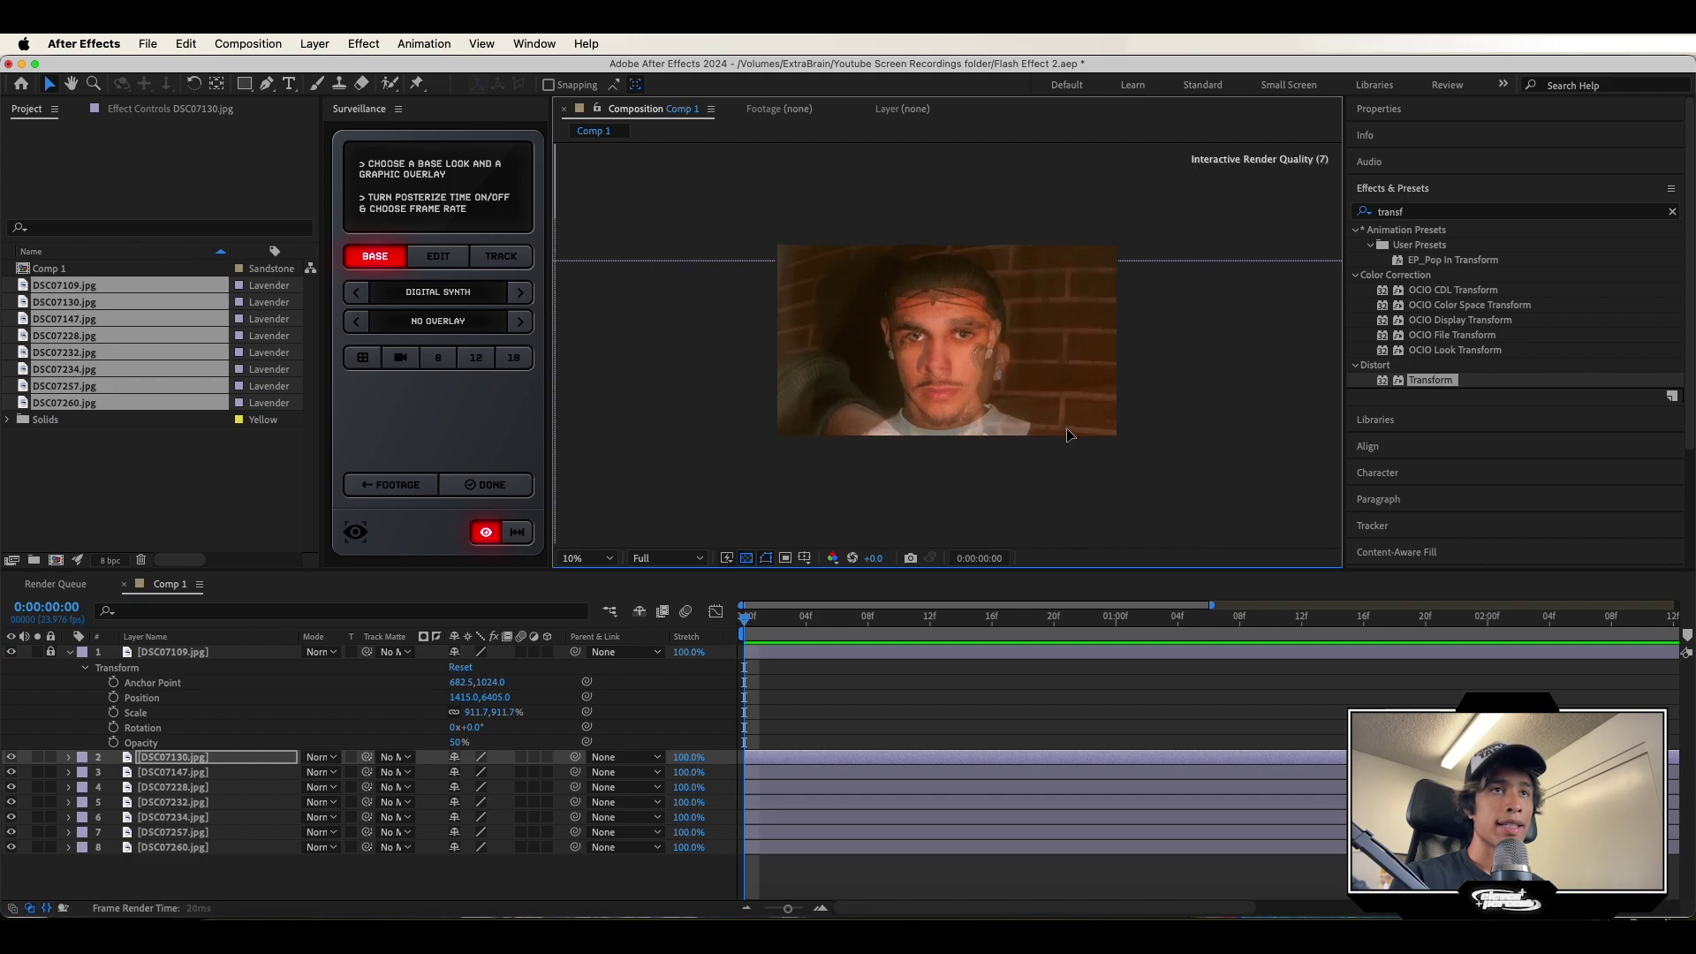
drag(1067, 434, 1067, 431)
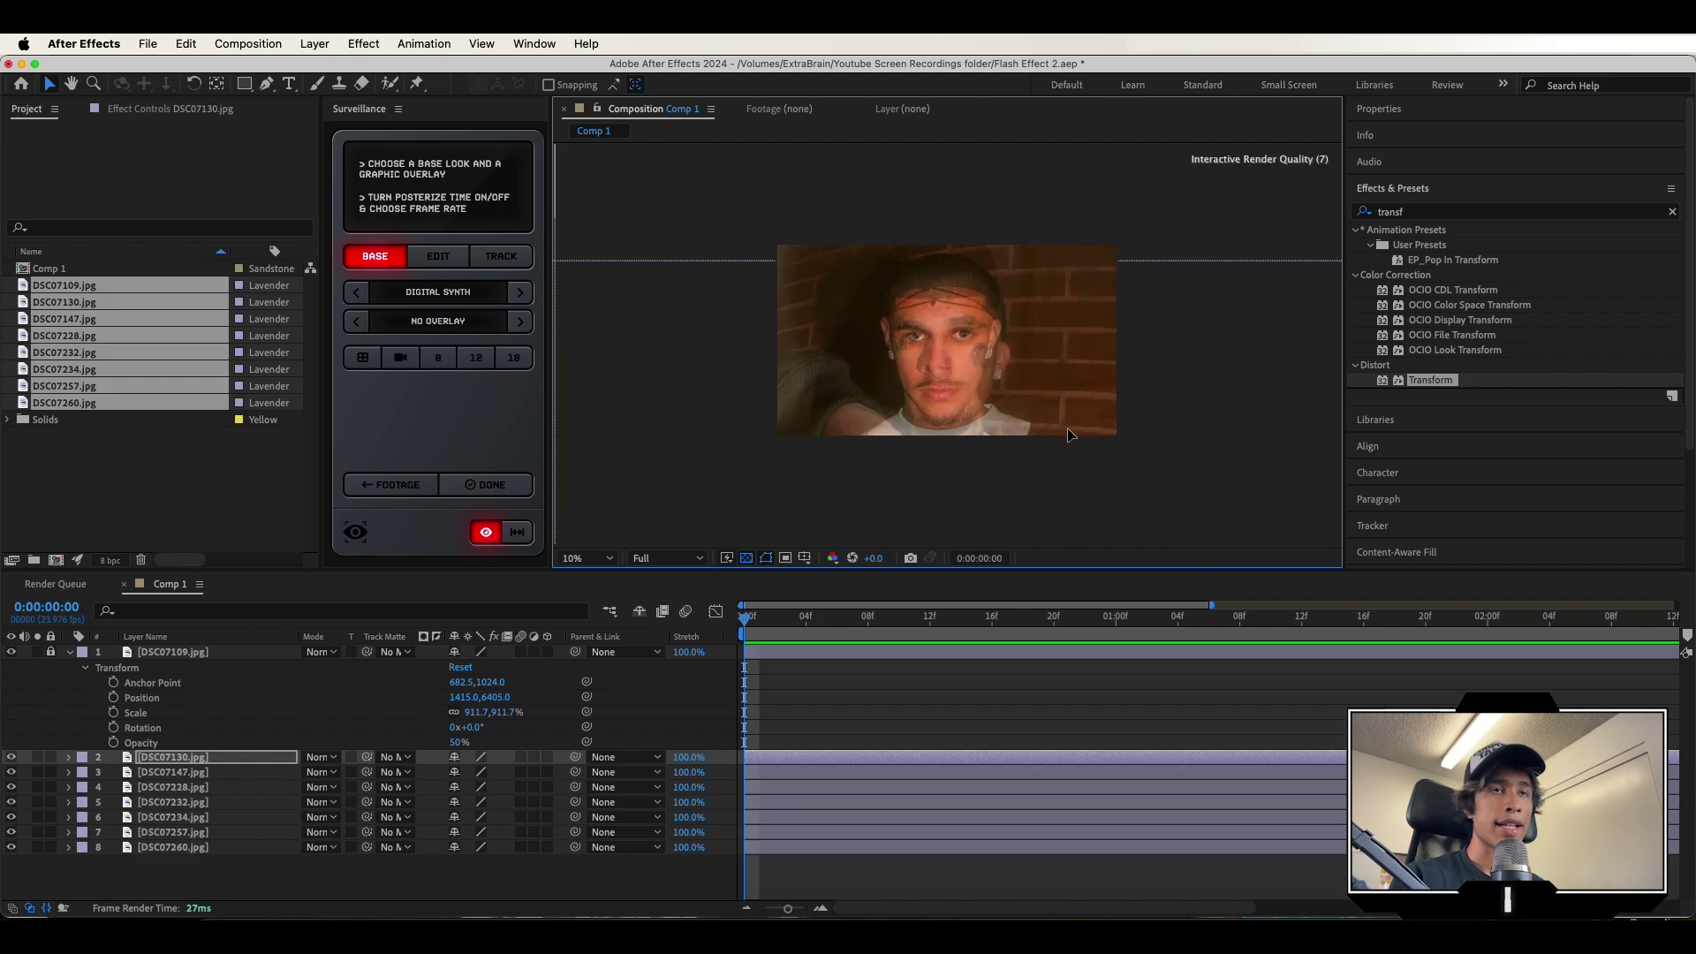
scroll(1069, 433, up, 4)
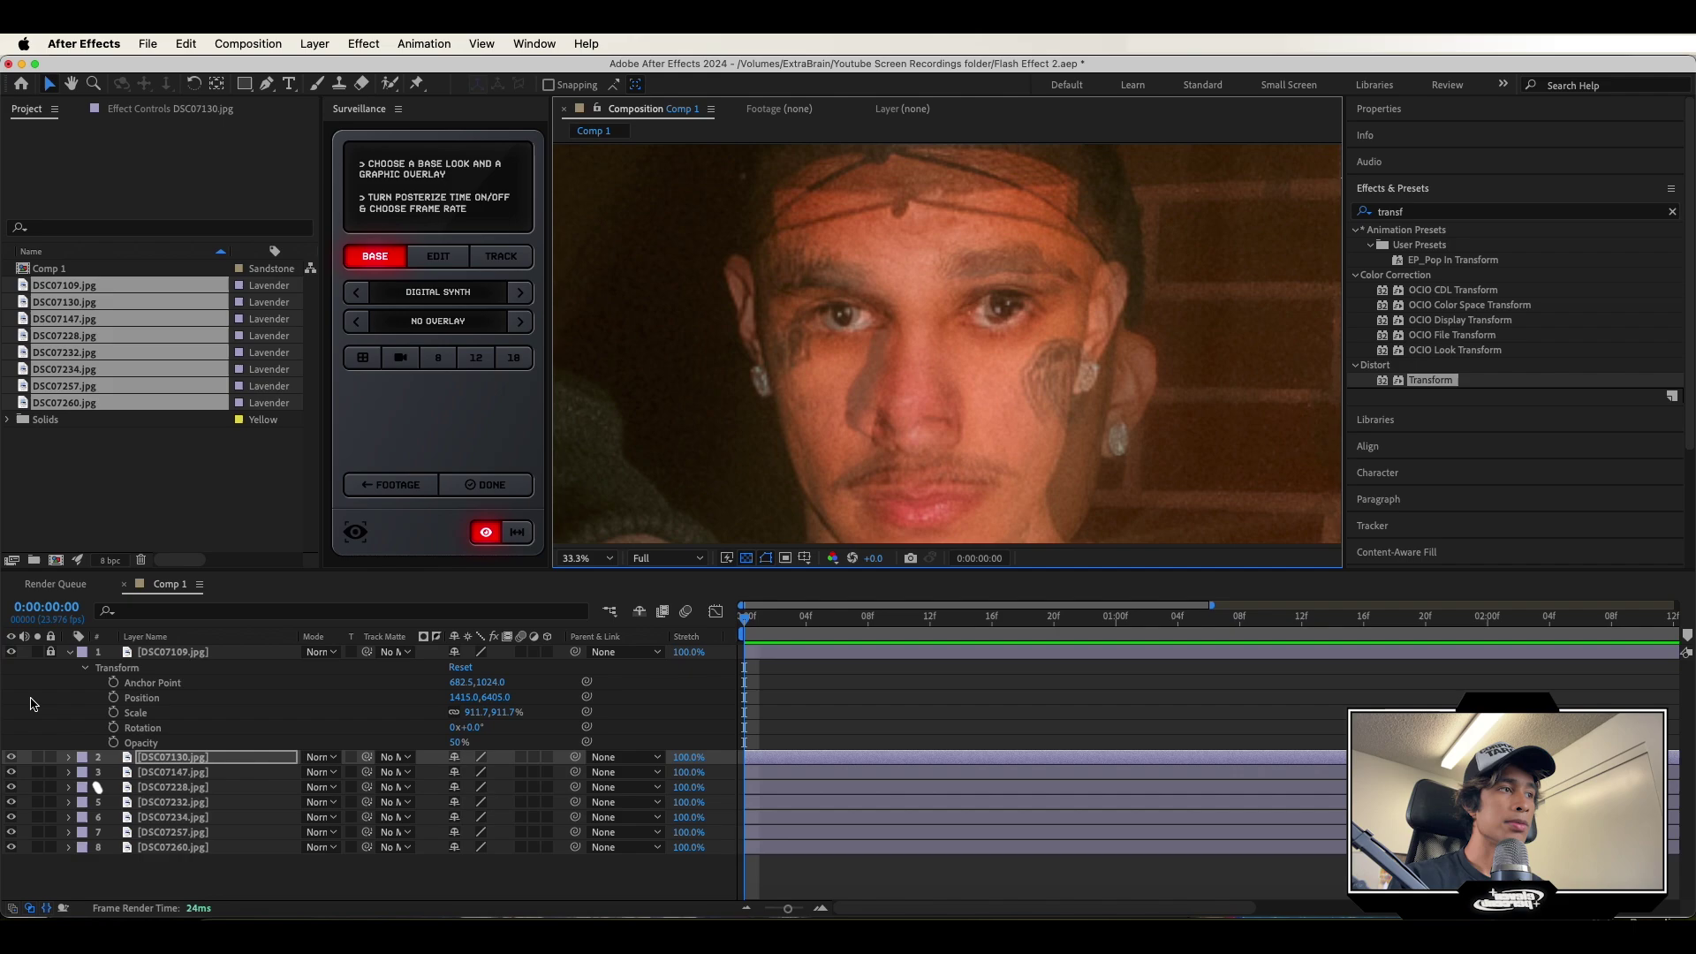
Toggle the visibility of DSC07109.jpg repeatedly to compare the face alignment with DSC07130.jpg.
click(11, 655)
click(11, 654)
click(11, 655)
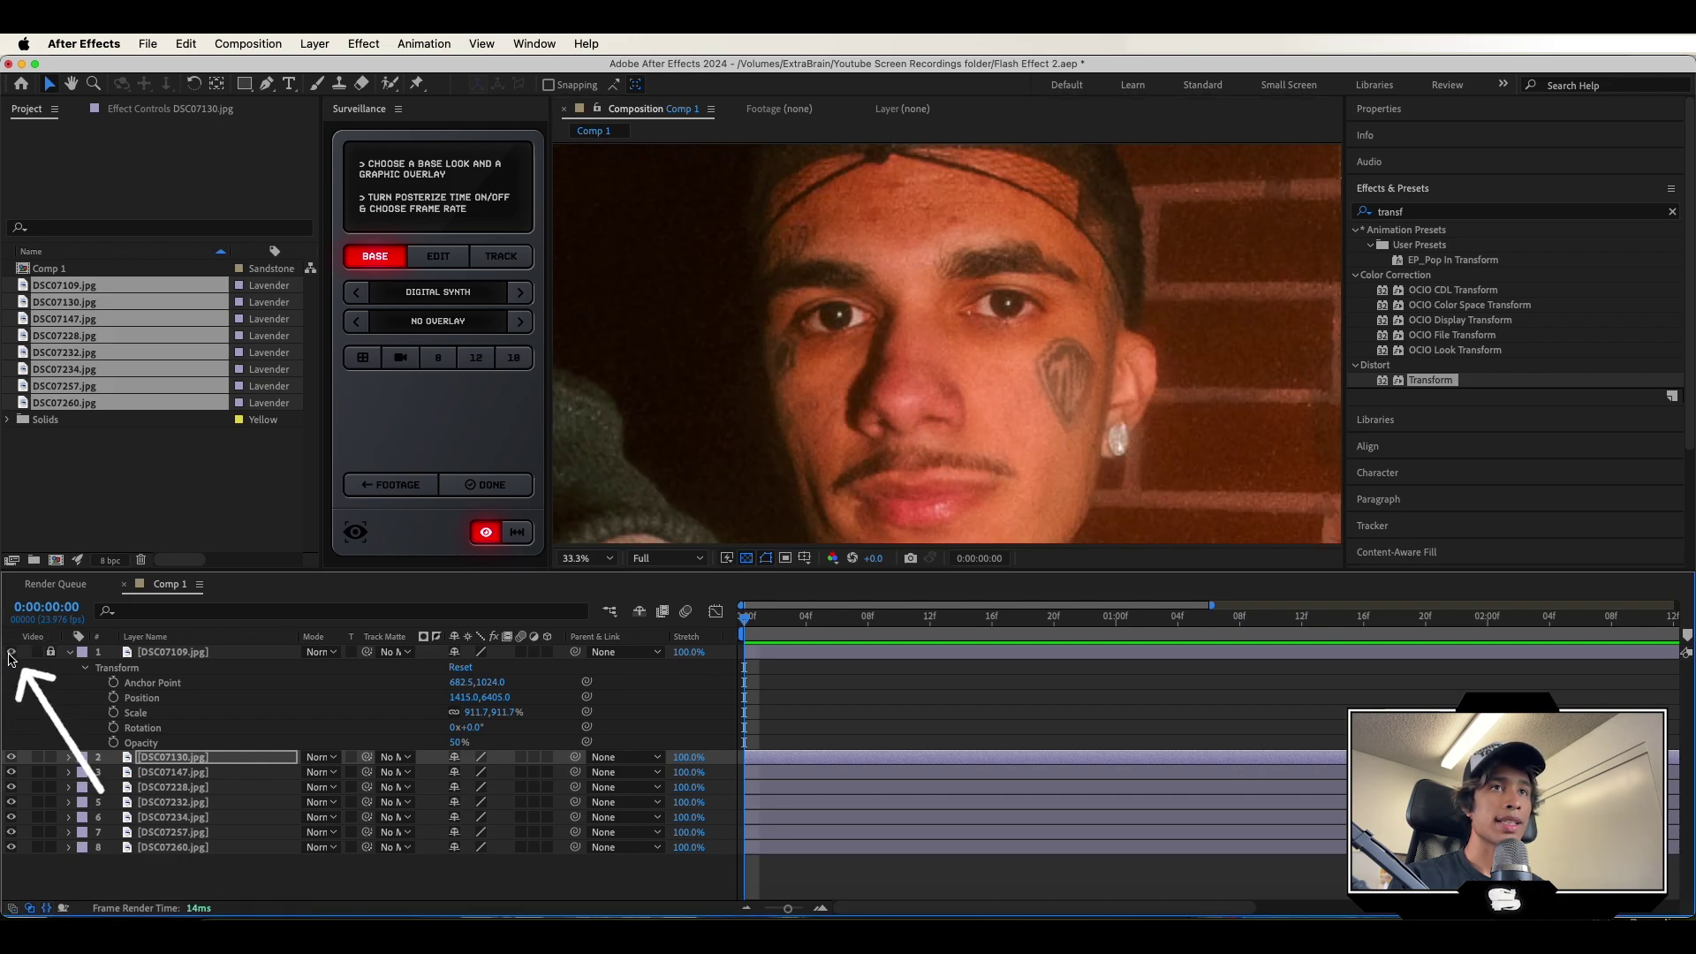
click(10, 655)
click(11, 654)
click(11, 655)
click(10, 654)
click(10, 655)
click(10, 655)
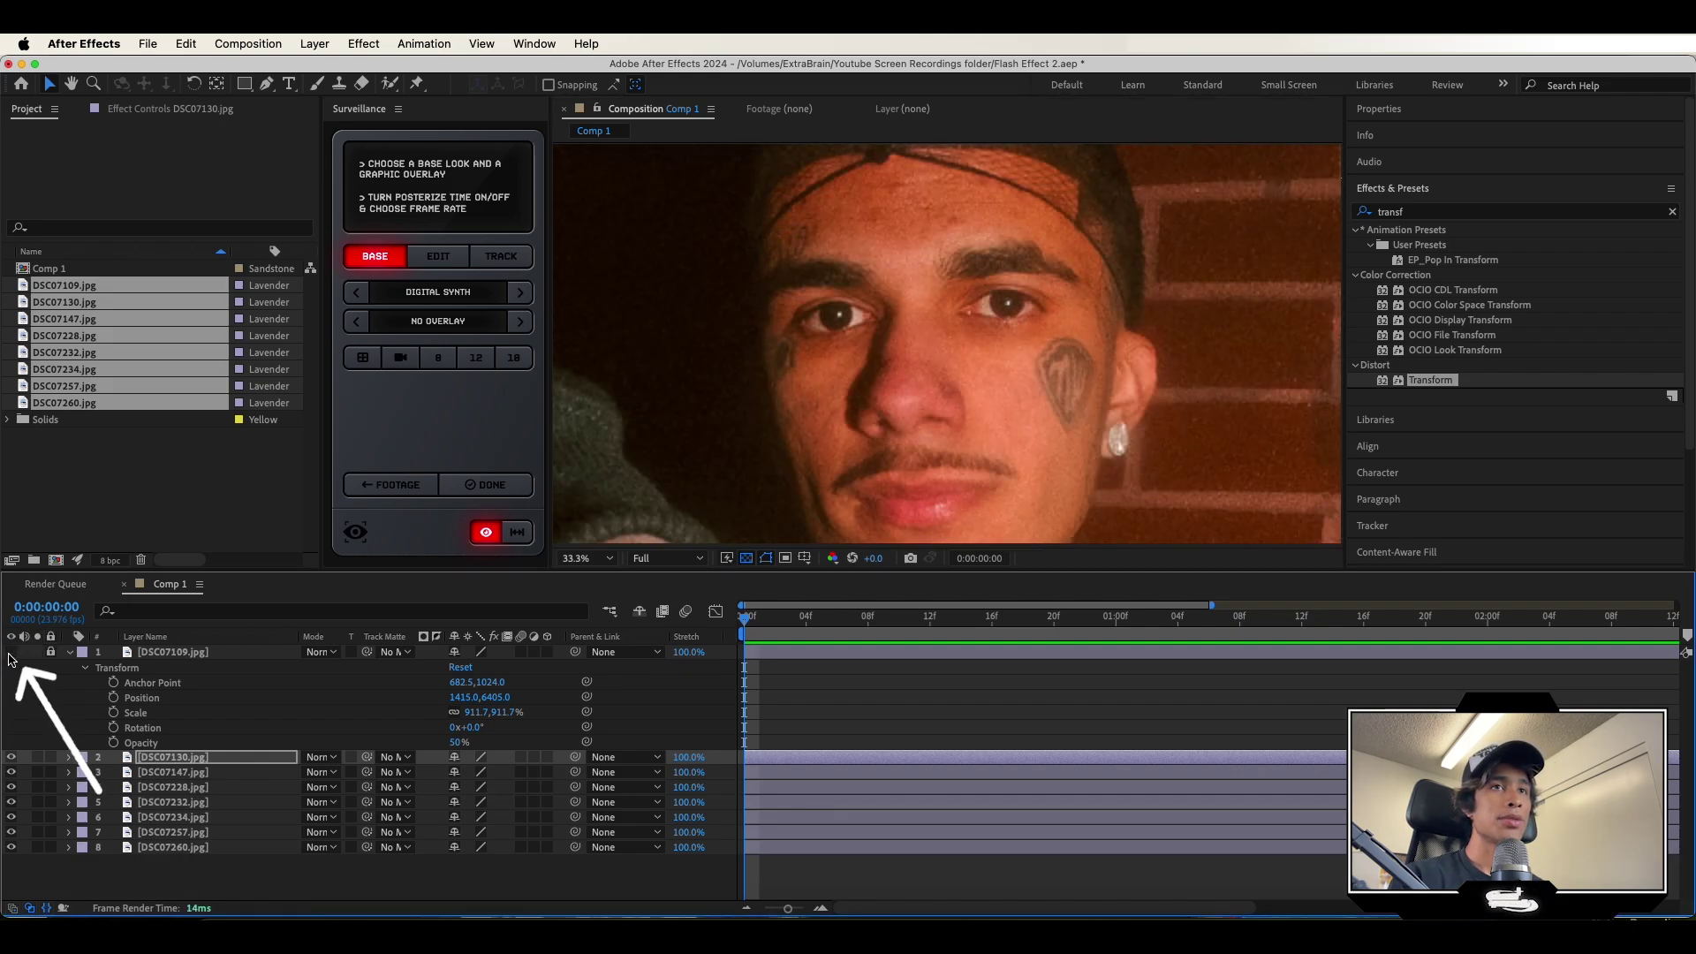
click(11, 655)
Fine-tune the position and size of DSC07130.jpg against the DSC07109.jpg face and check the match without the overlay.
drag(848, 457, 845, 460)
scroll(844, 460, down, 6)
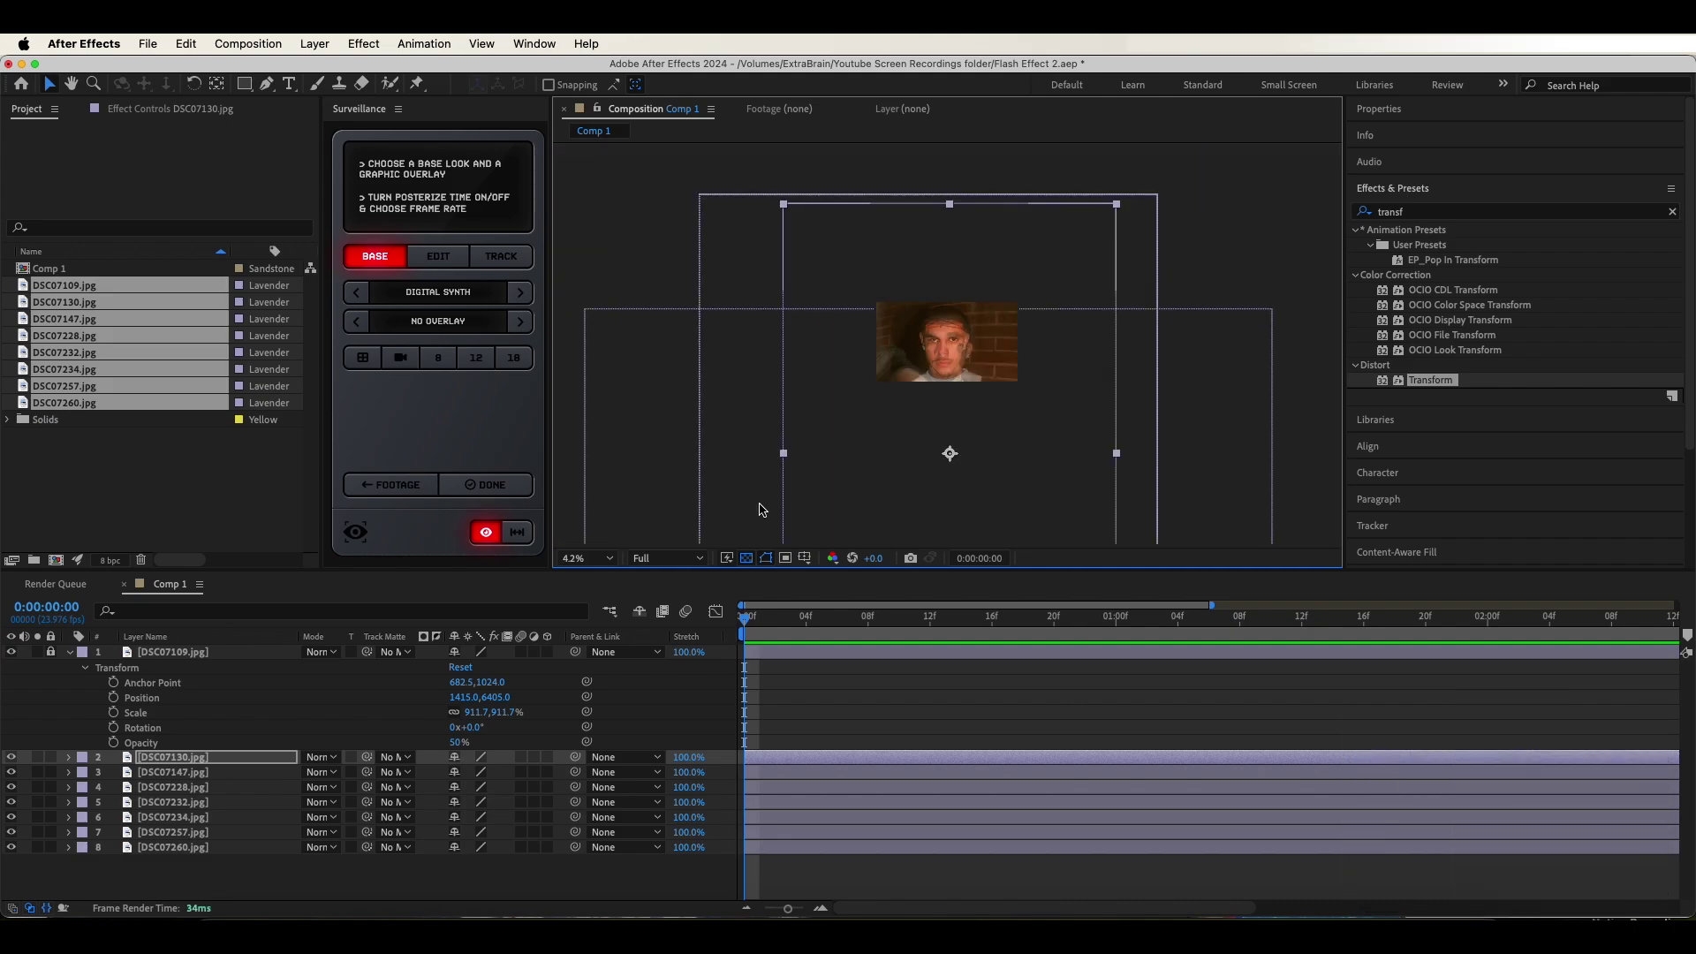
scroll(792, 457, up, 4)
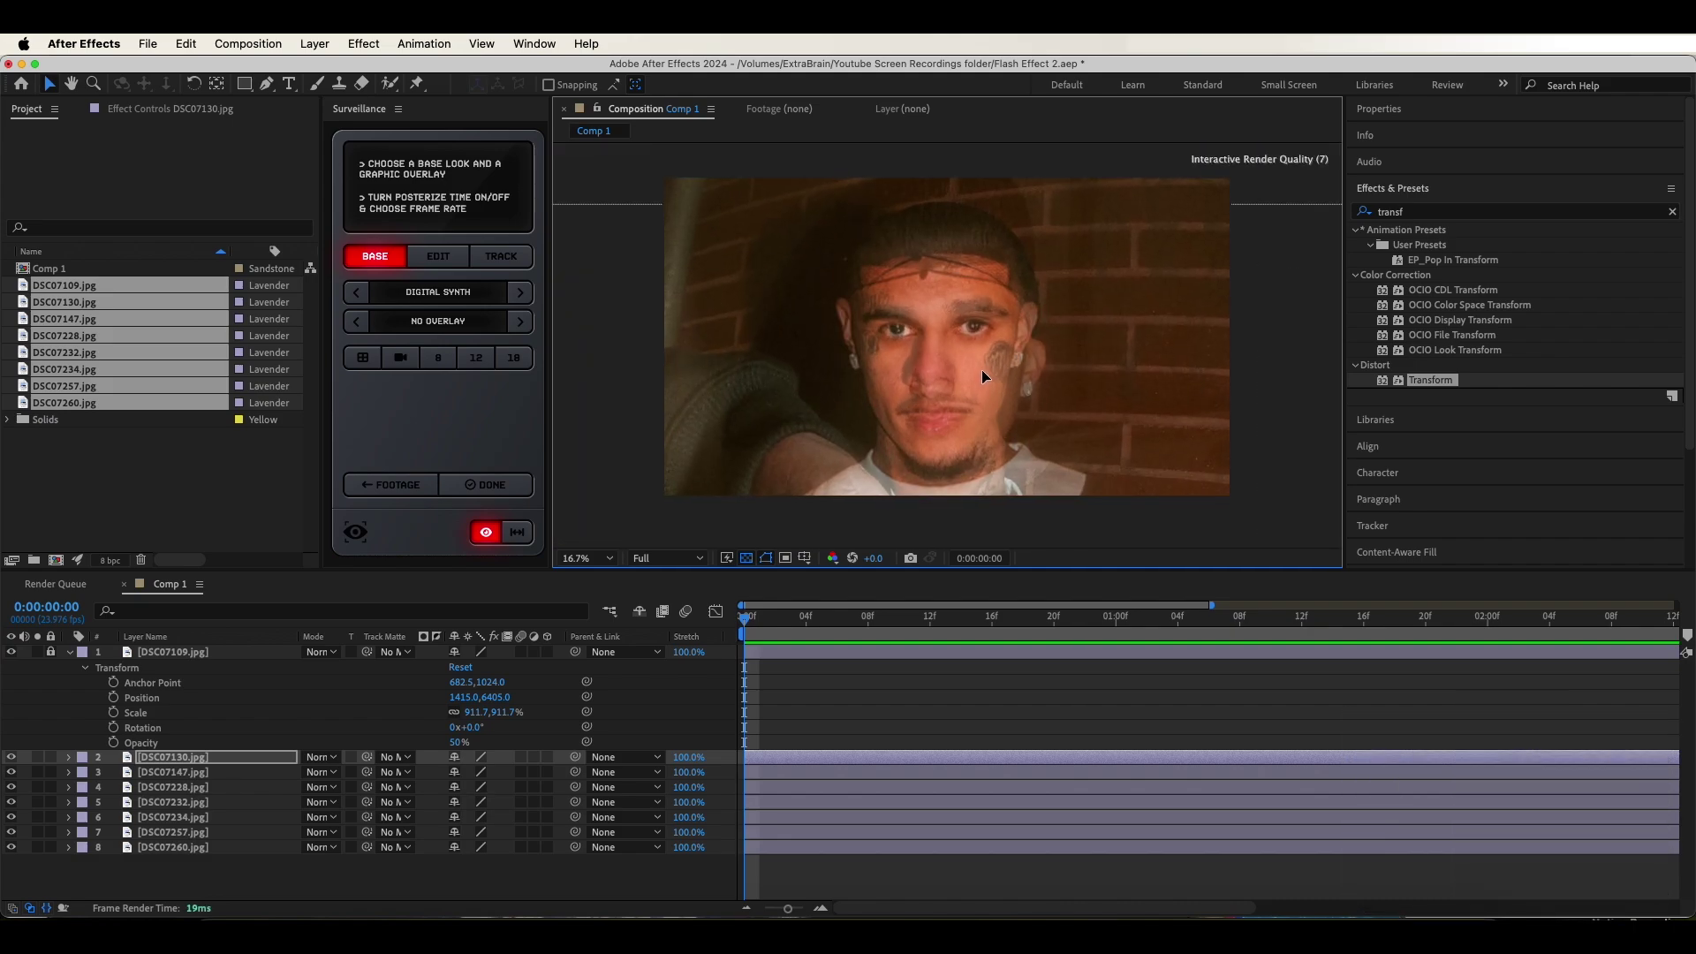
click(11, 652)
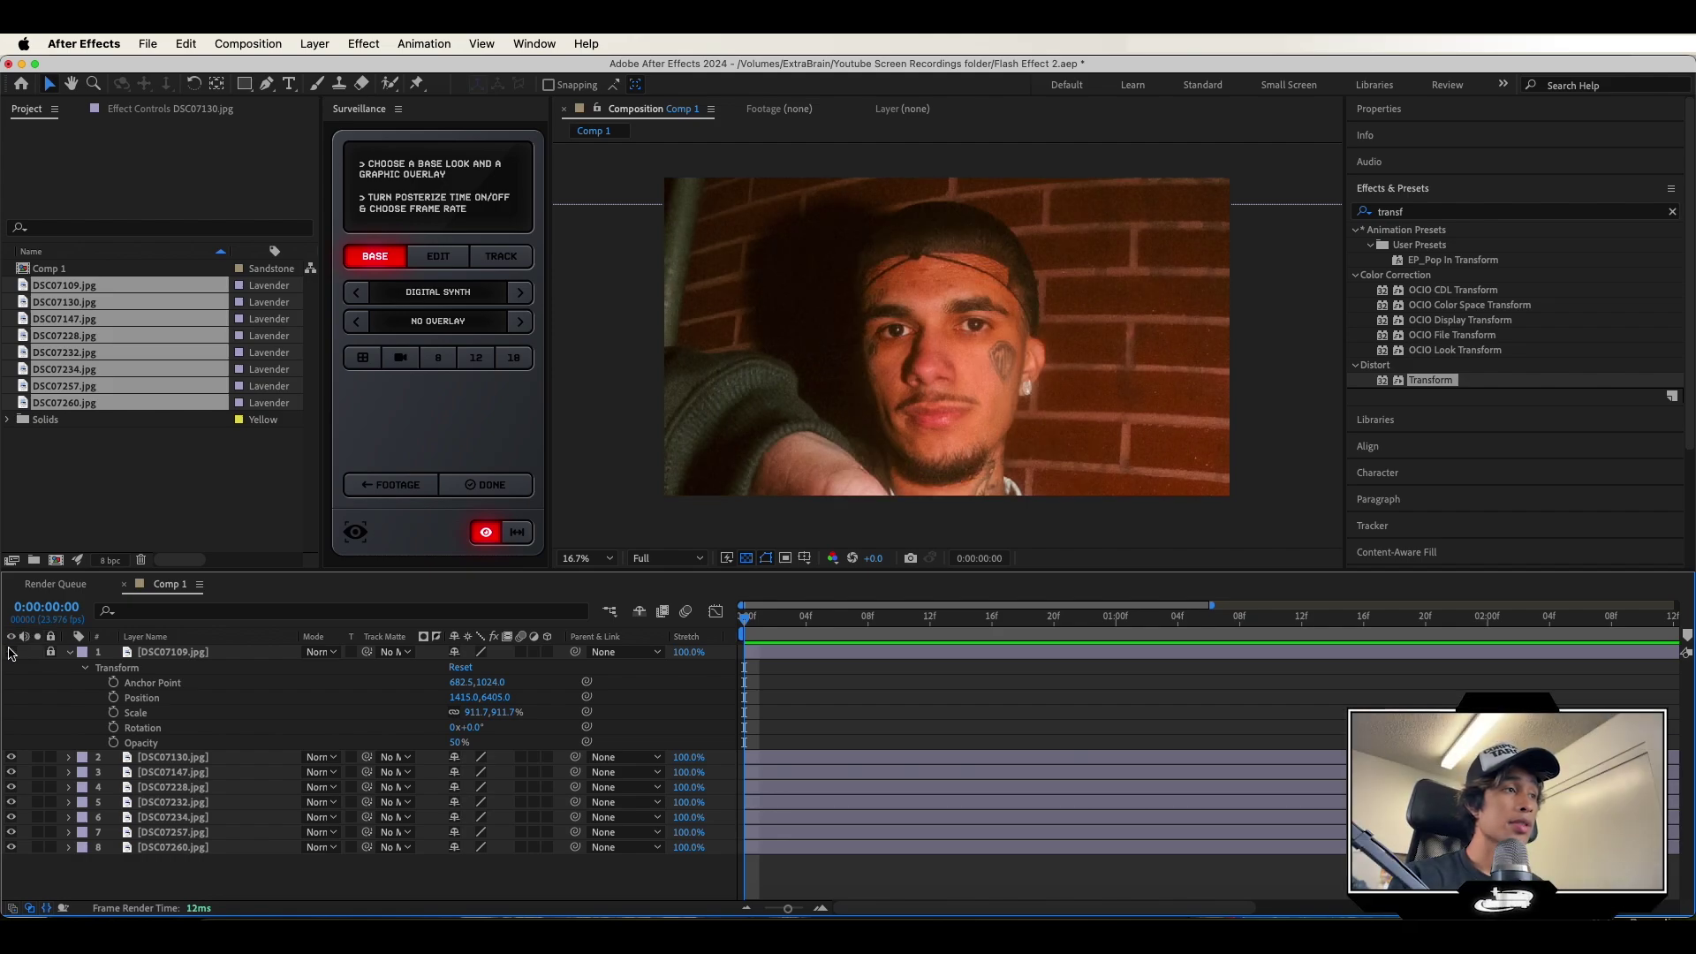
click(11, 652)
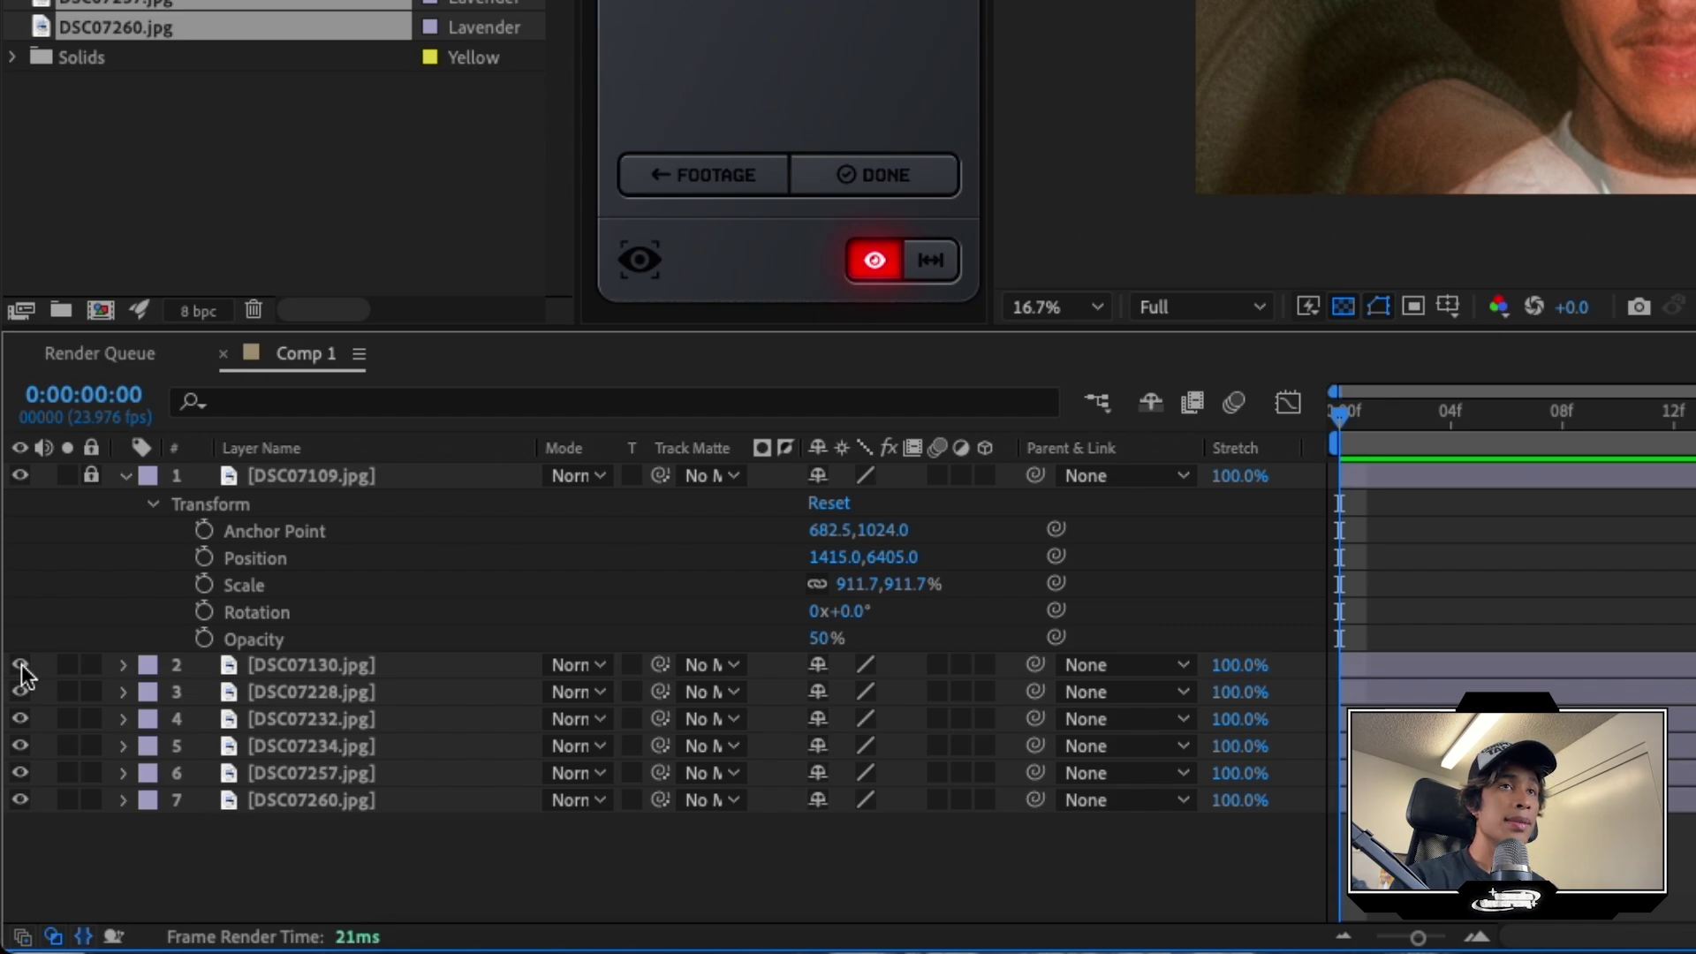
Hide DSC07130.jpg, and rotate and reposition DSC07228.jpg so its face lines up with the DSC07109.jpg face.
click(20, 666)
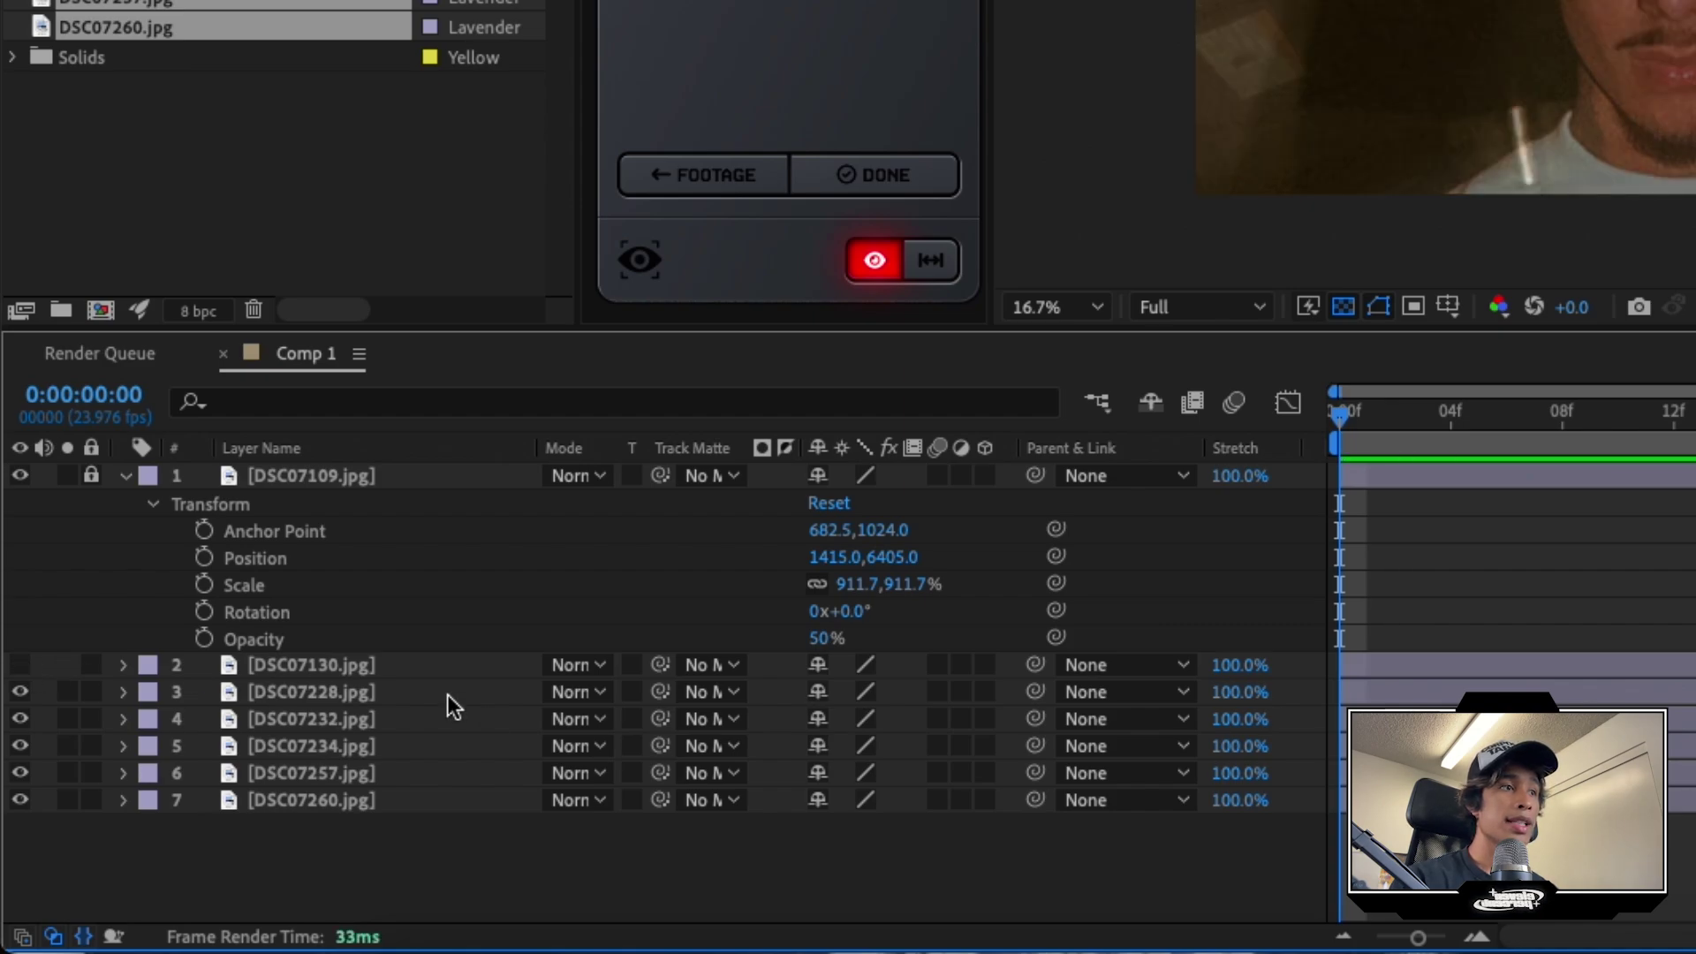
click(452, 695)
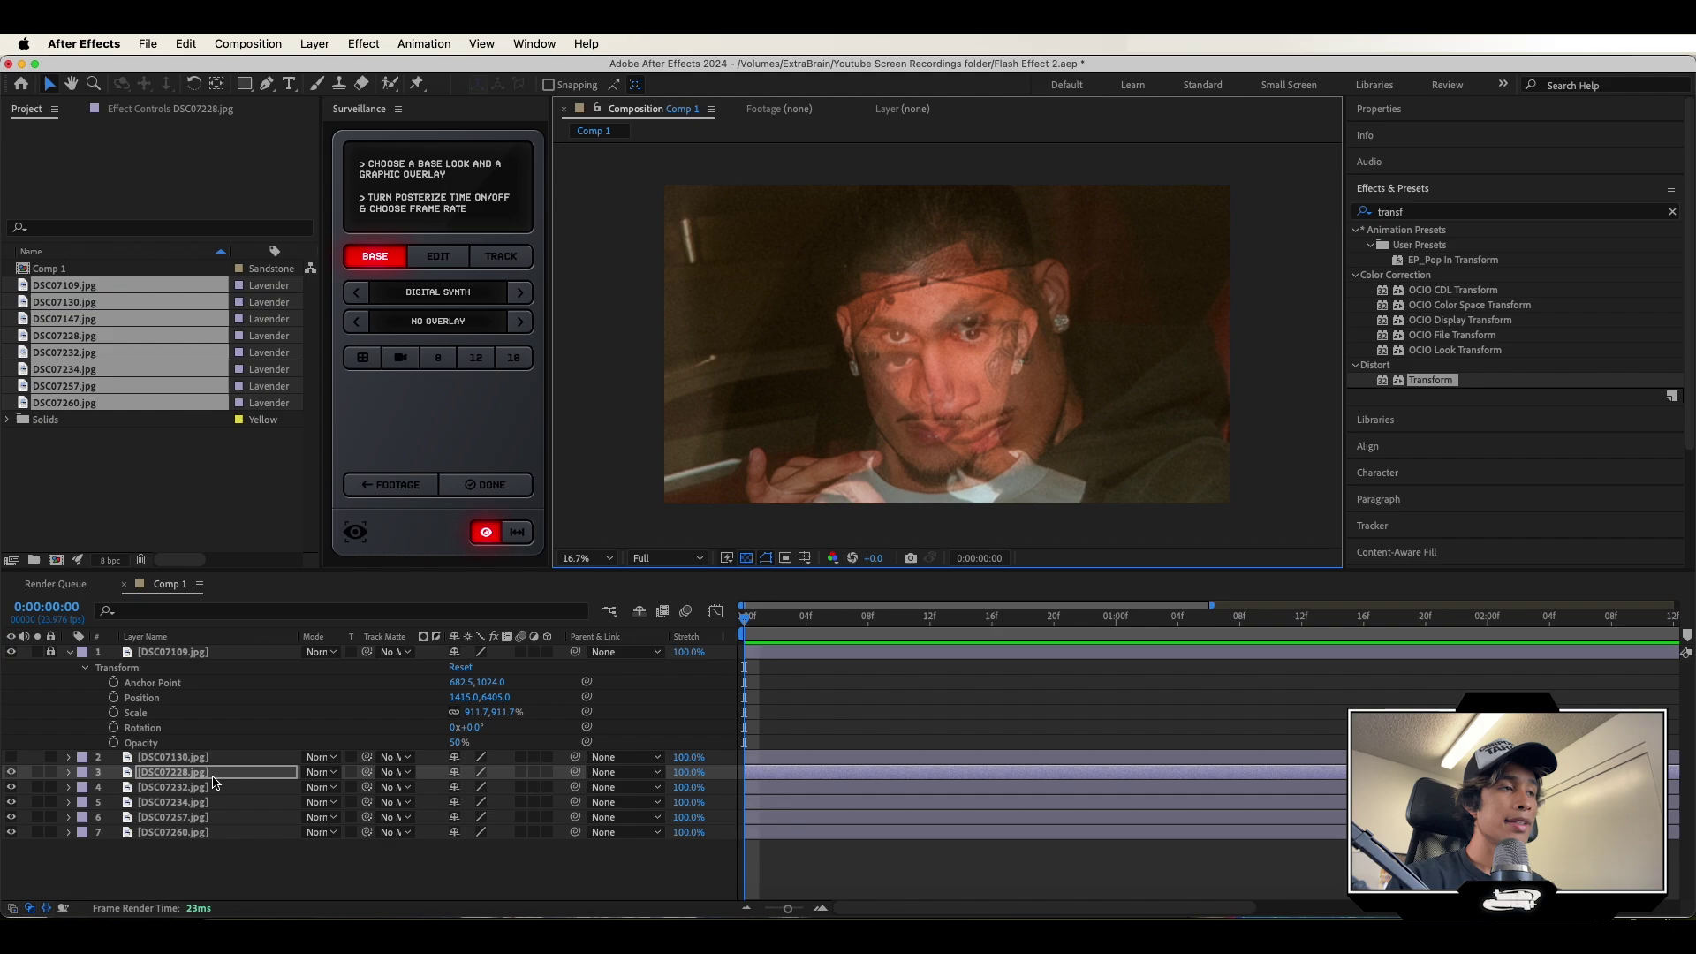
drag(1052, 255, 1094, 378)
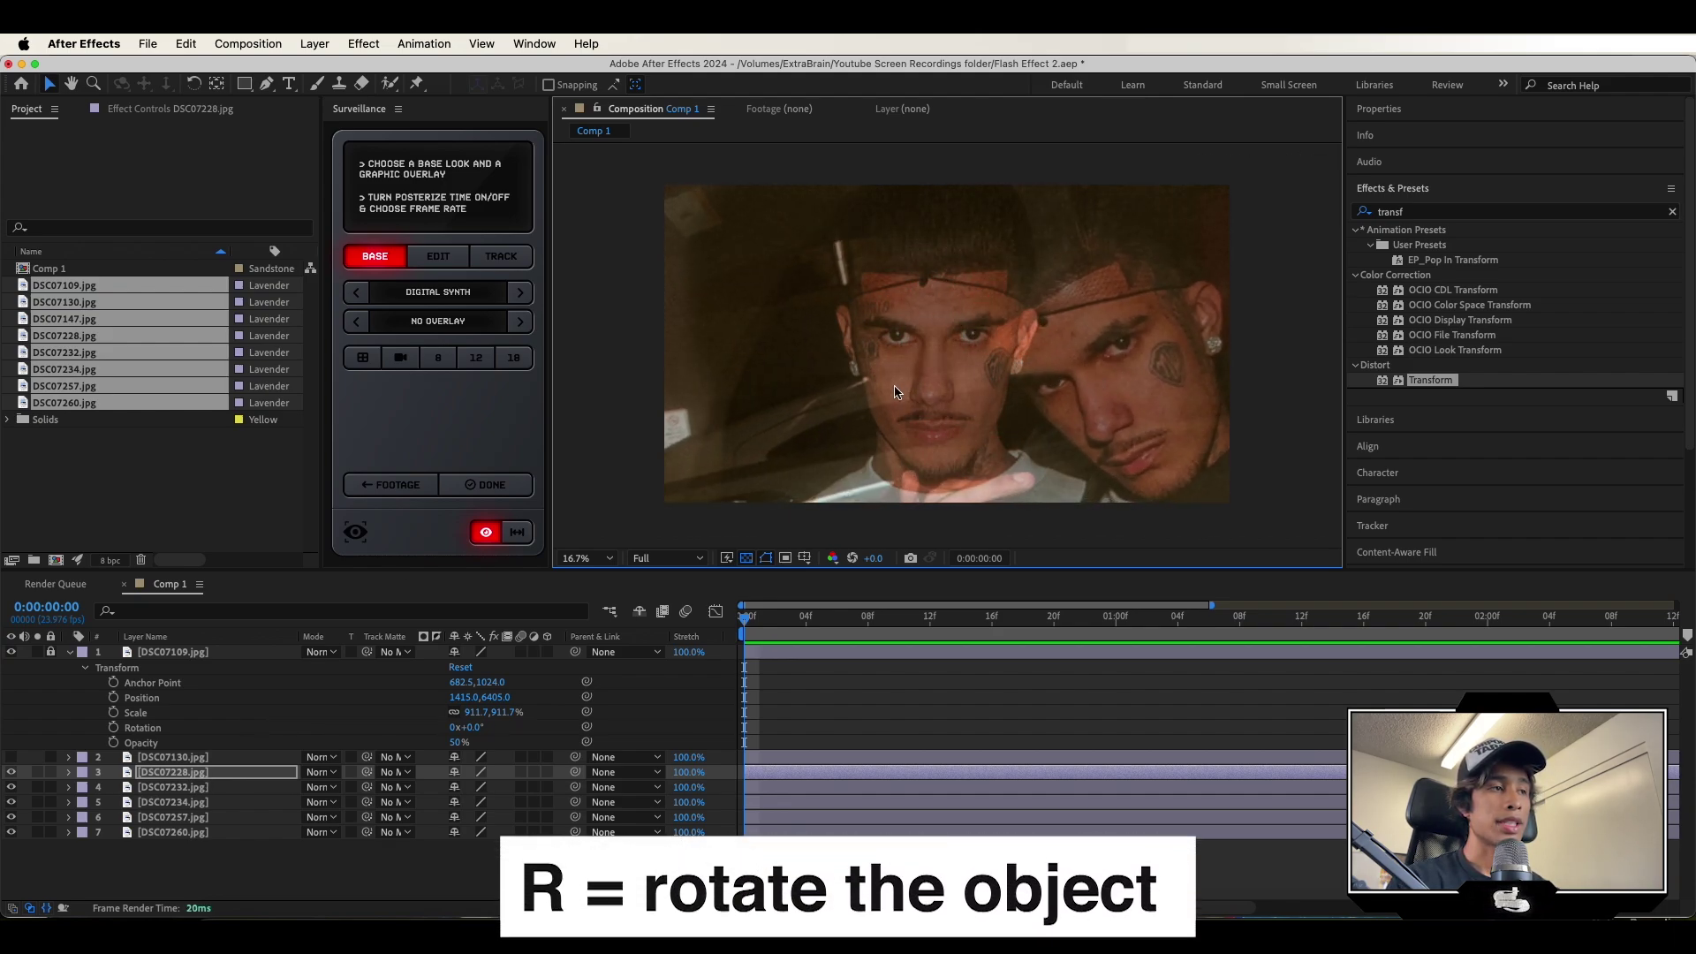
key(r)
drag(471, 788, 567, 744)
drag(1003, 378, 781, 221)
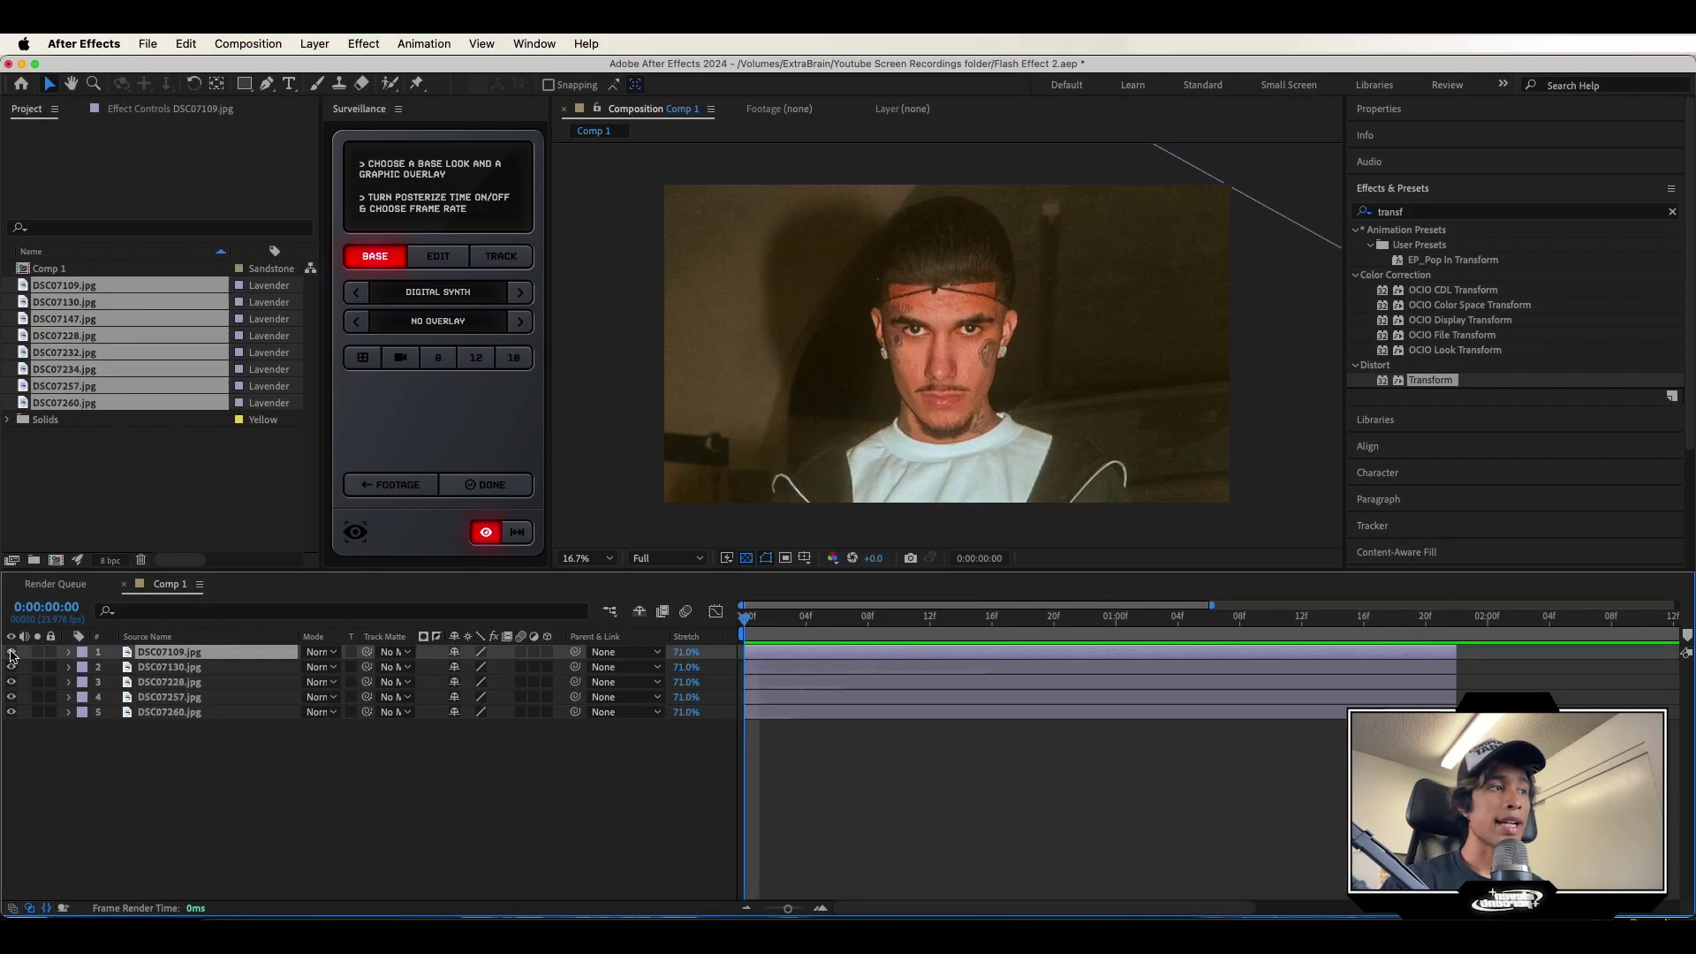
Toggle the visibility of the five photo layers one by one to check that the faces stay aligned.
click(11, 652)
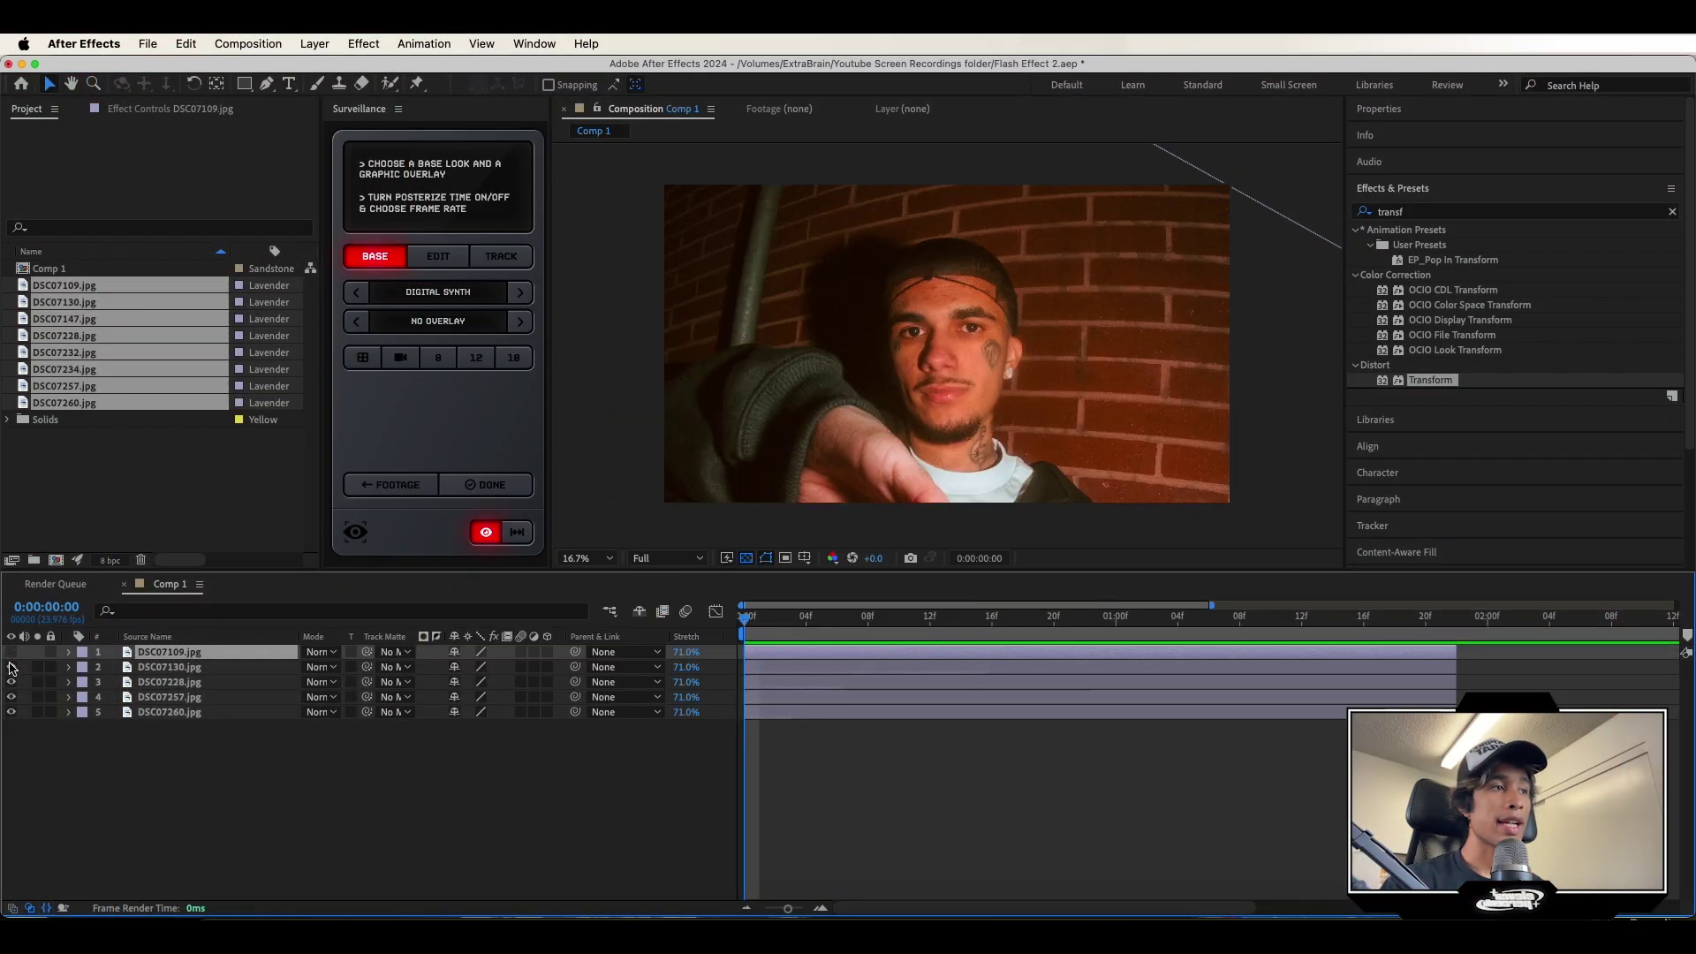
click(10, 667)
click(11, 682)
click(11, 697)
click(10, 681)
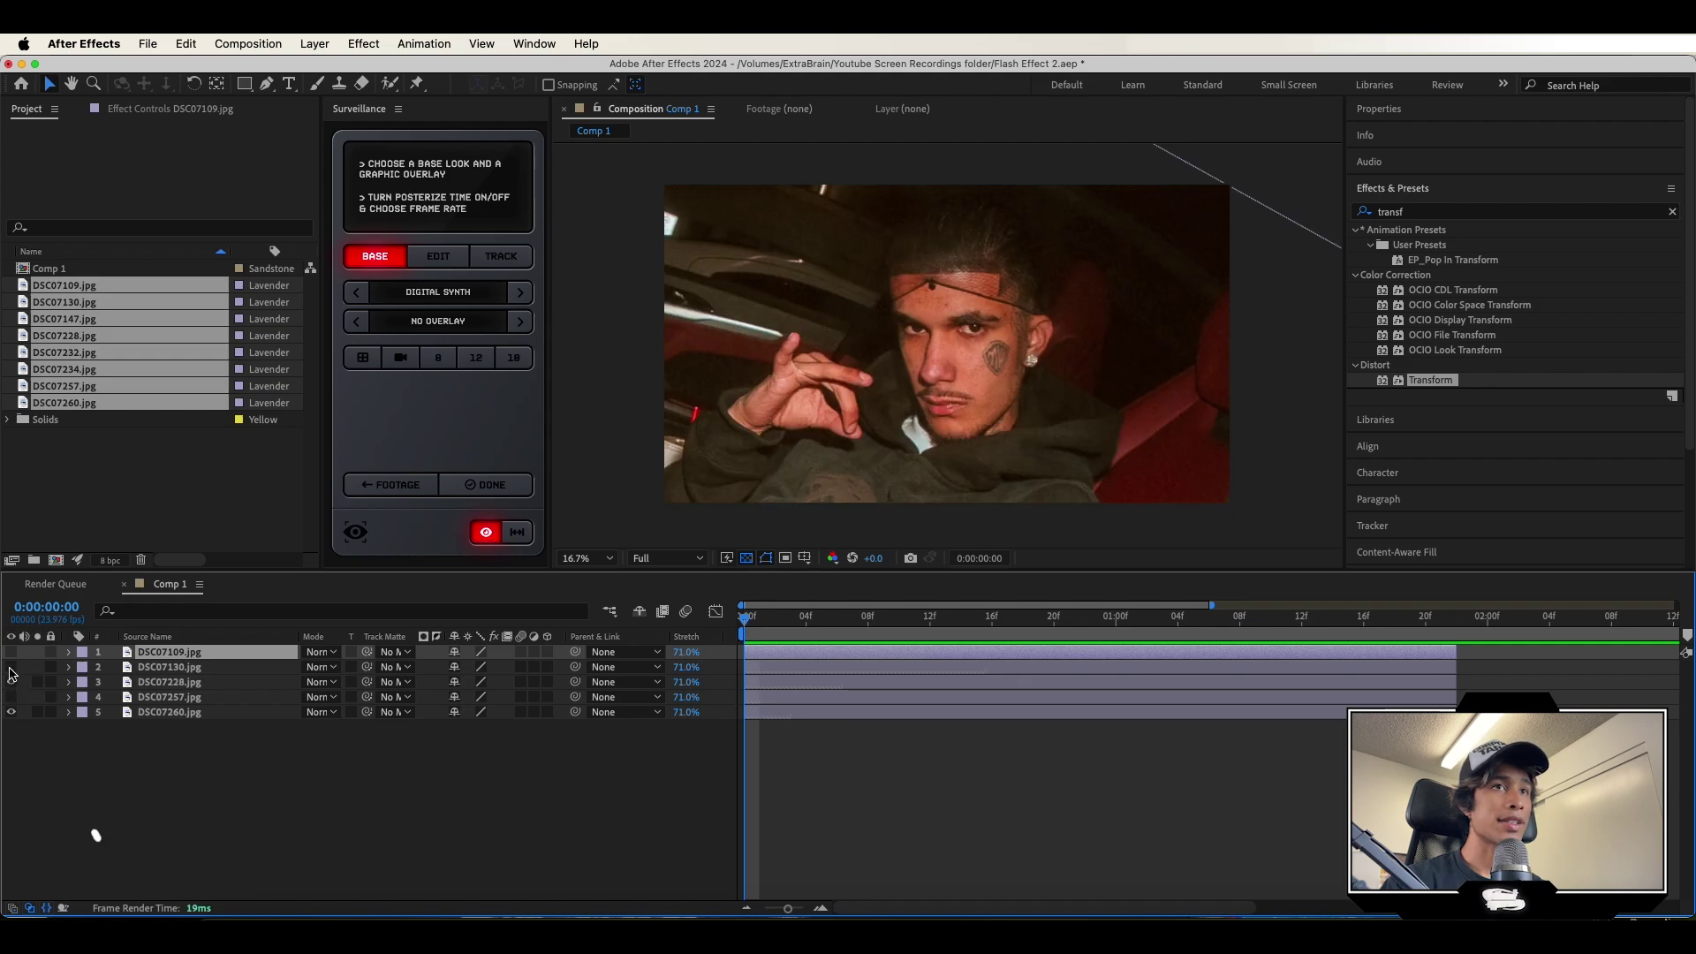
click(11, 667)
click(11, 652)
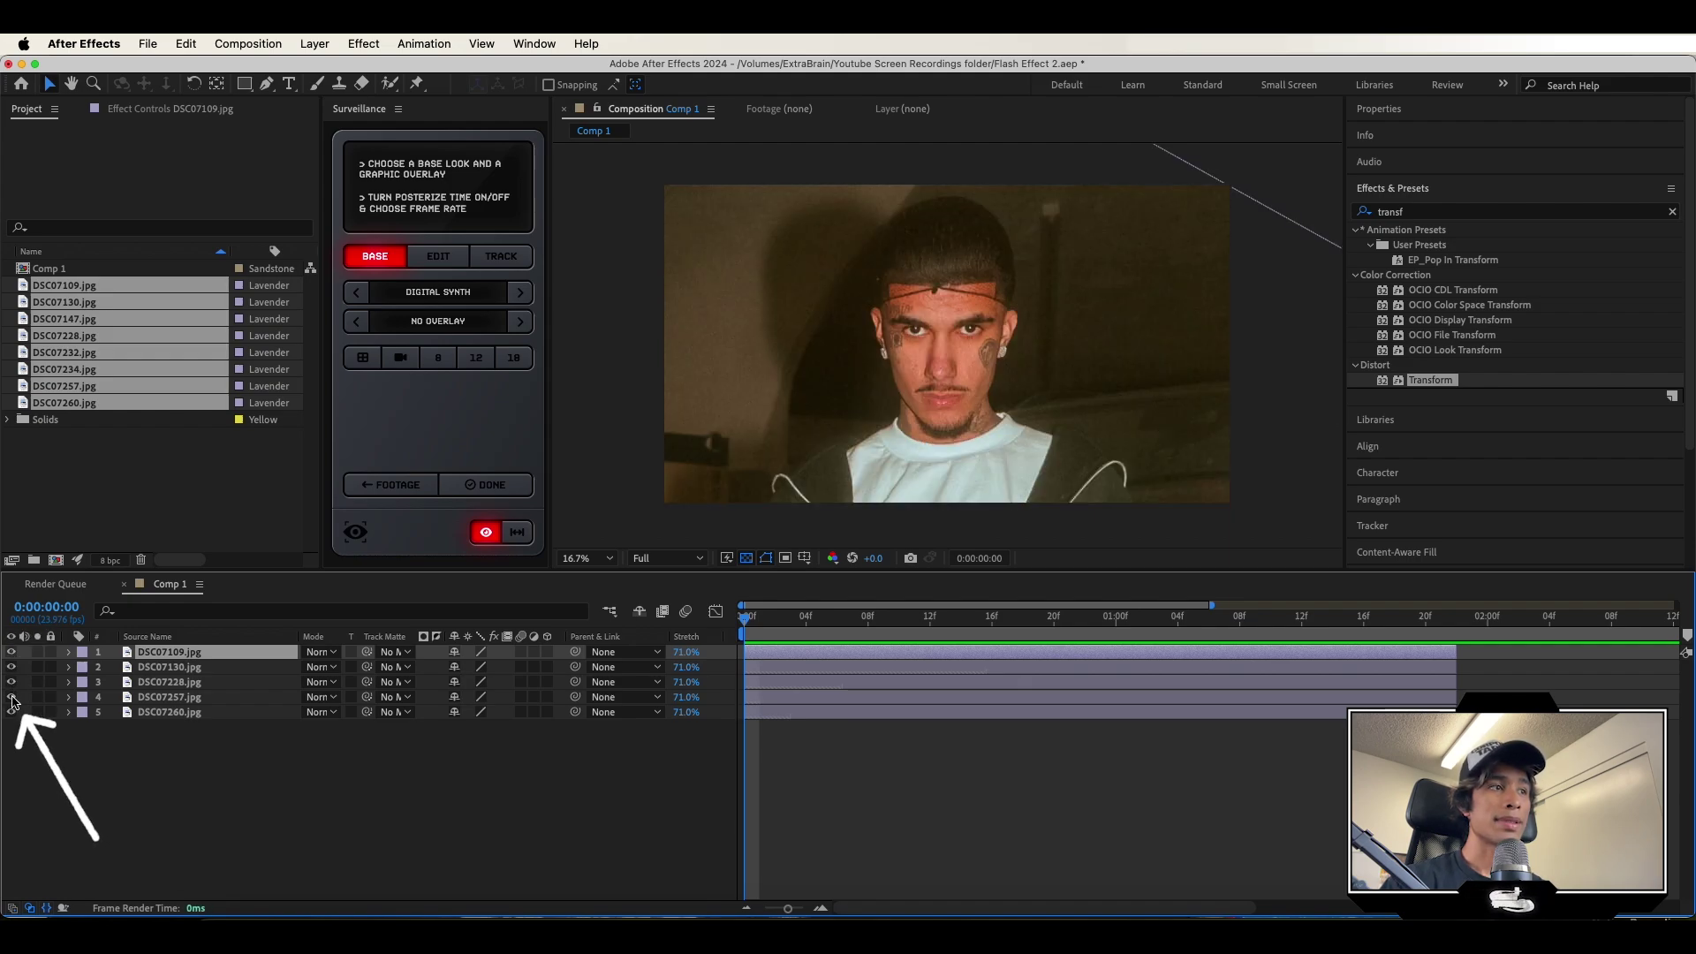
click(11, 682)
click(11, 652)
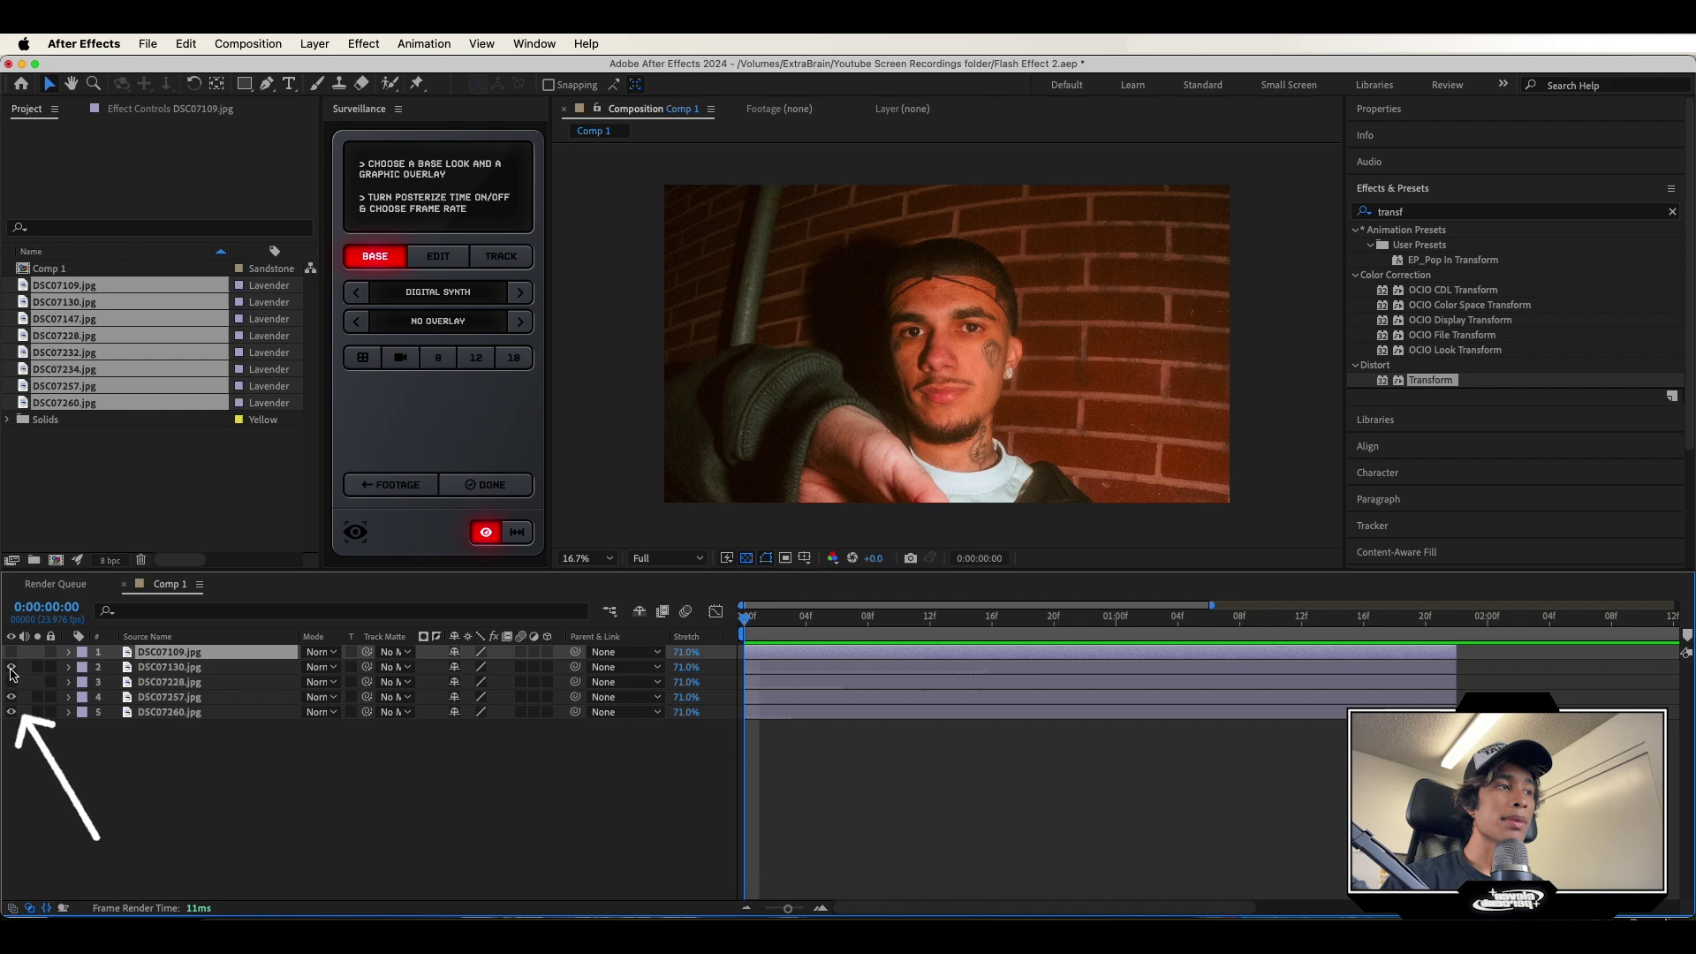
click(10, 652)
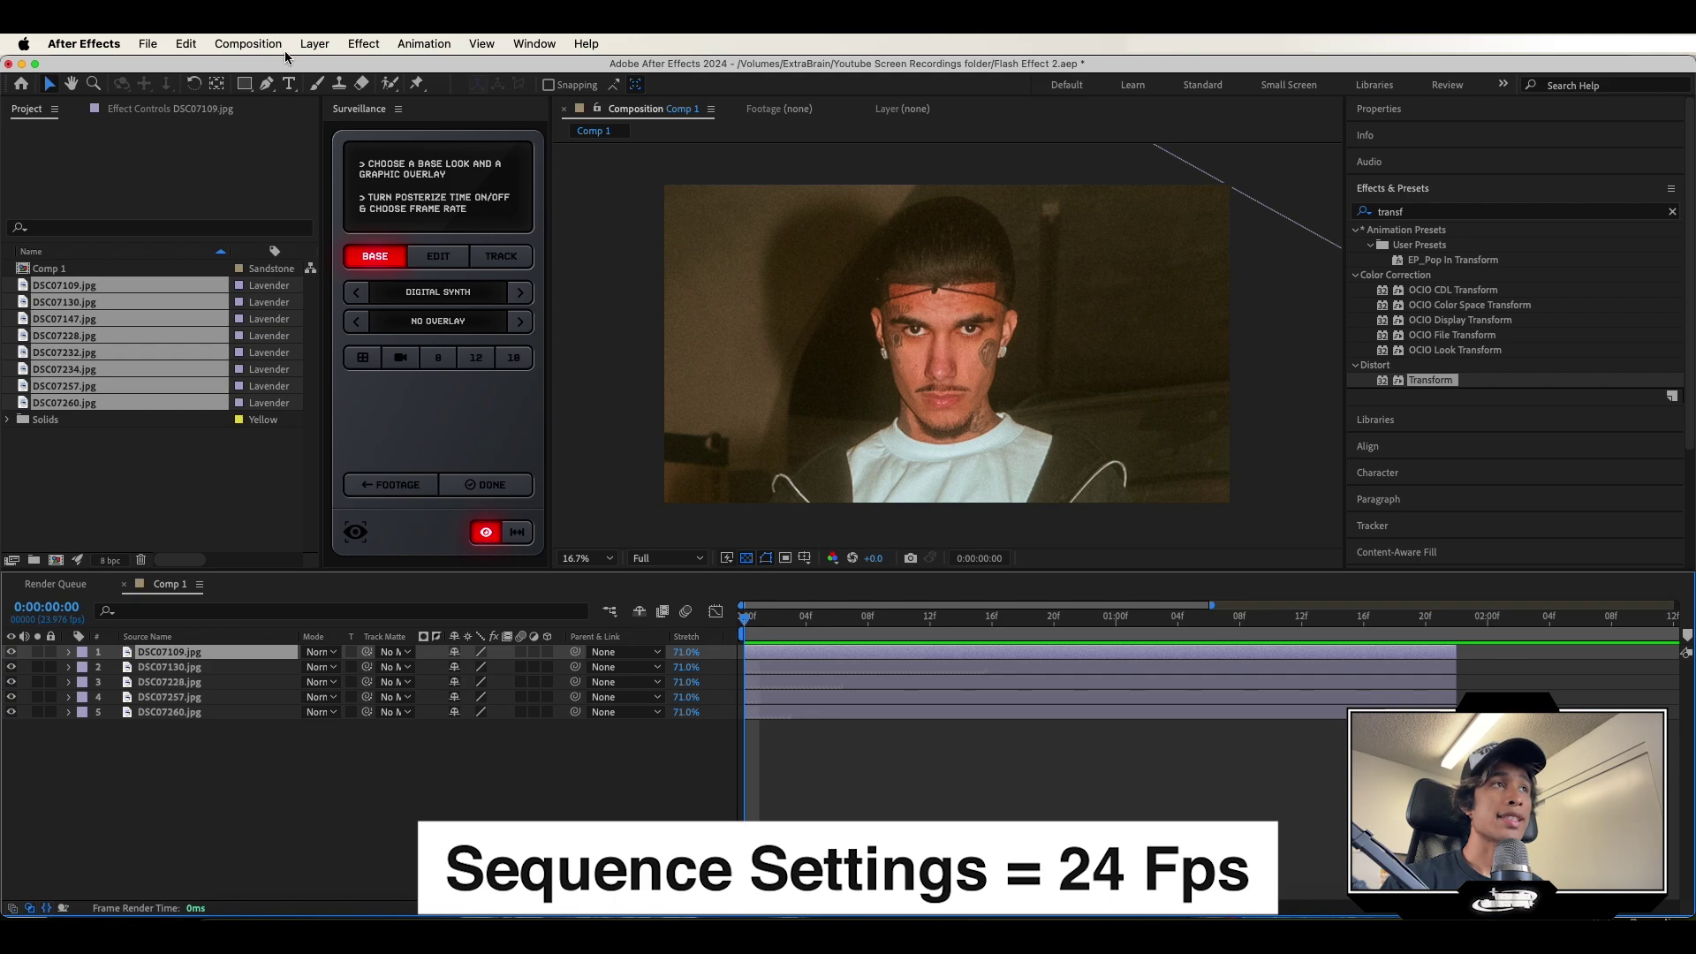
Trim the start of the DSC07109, DSC07130, DSC07228 and DSC07257 layers to frame 5 and check the cut.
shift+click(757, 702)
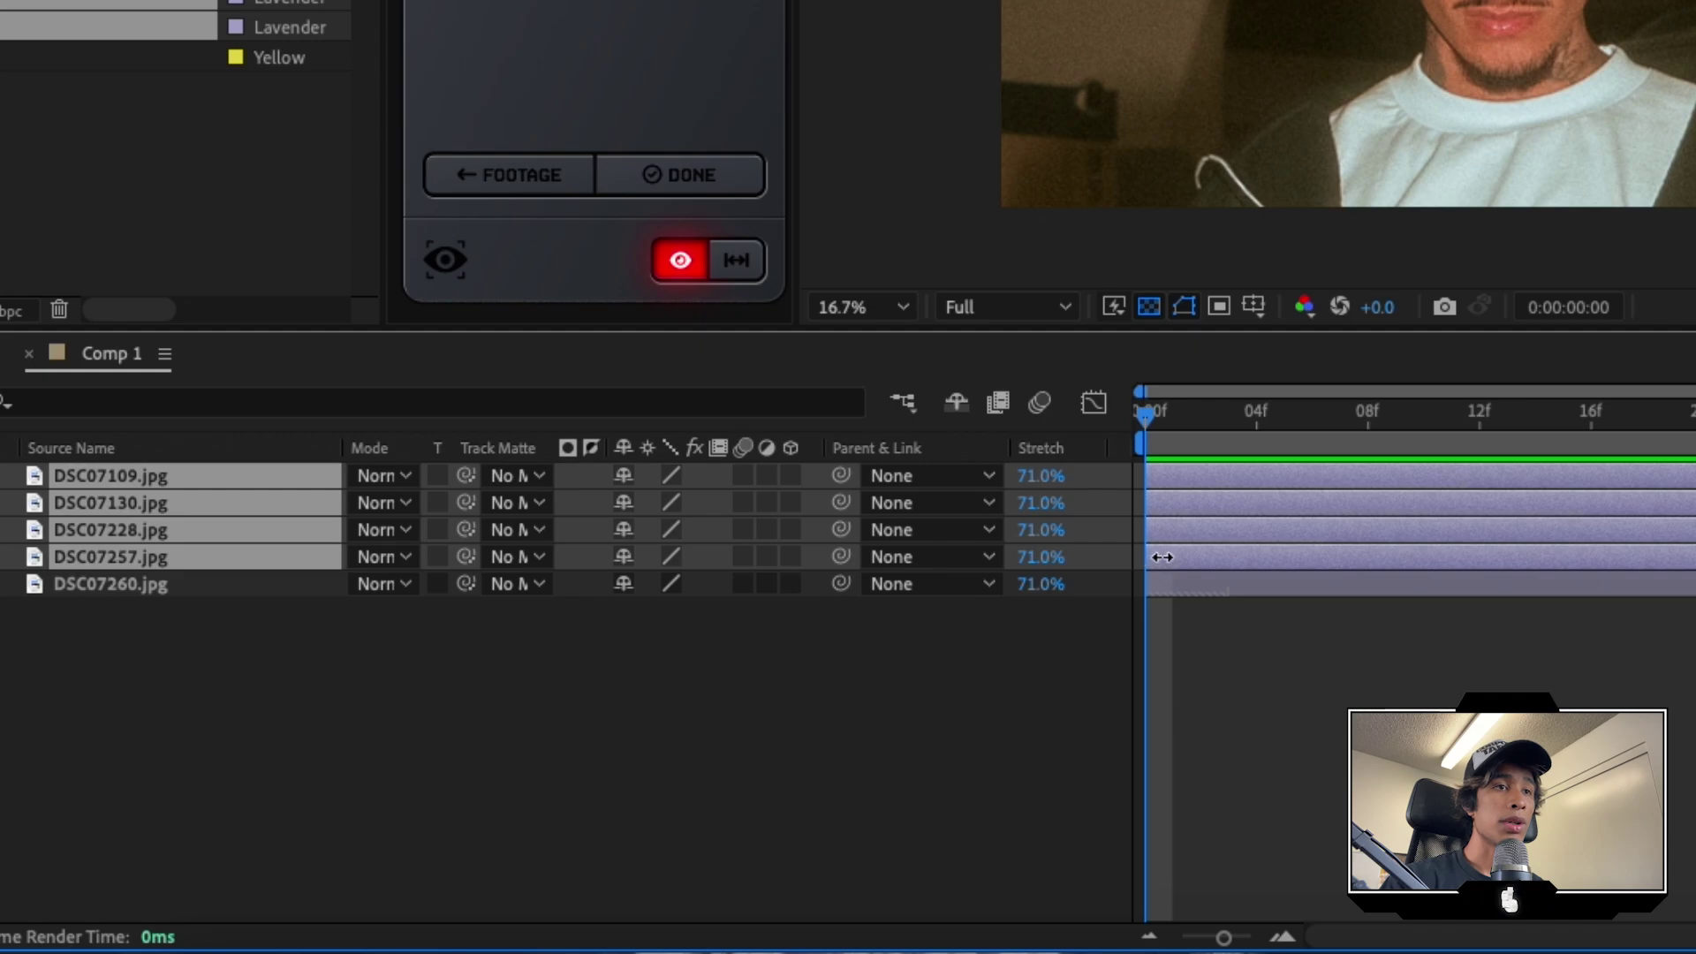
drag(1163, 557, 1288, 532)
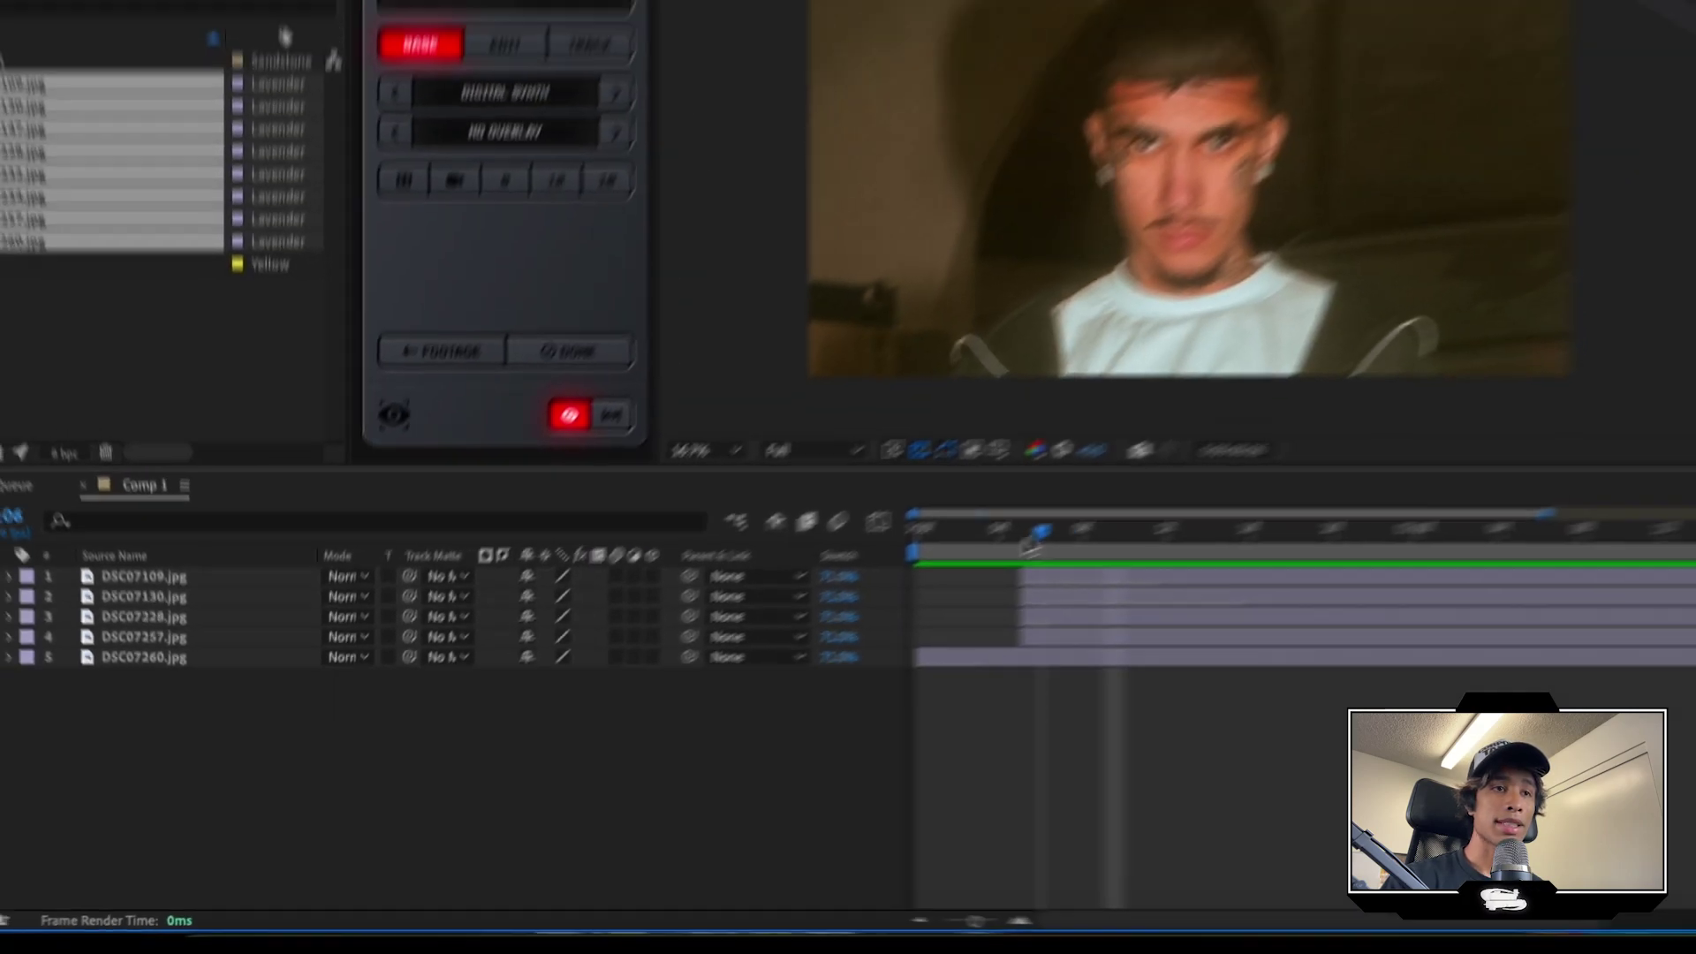
drag(1303, 415, 1230, 415)
Stagger the starts of DSC07228, DSC07130 and DSC07109 to frames 10, 15 and 20, and preview the photo sequence.
click(1328, 484)
shift+click(830, 685)
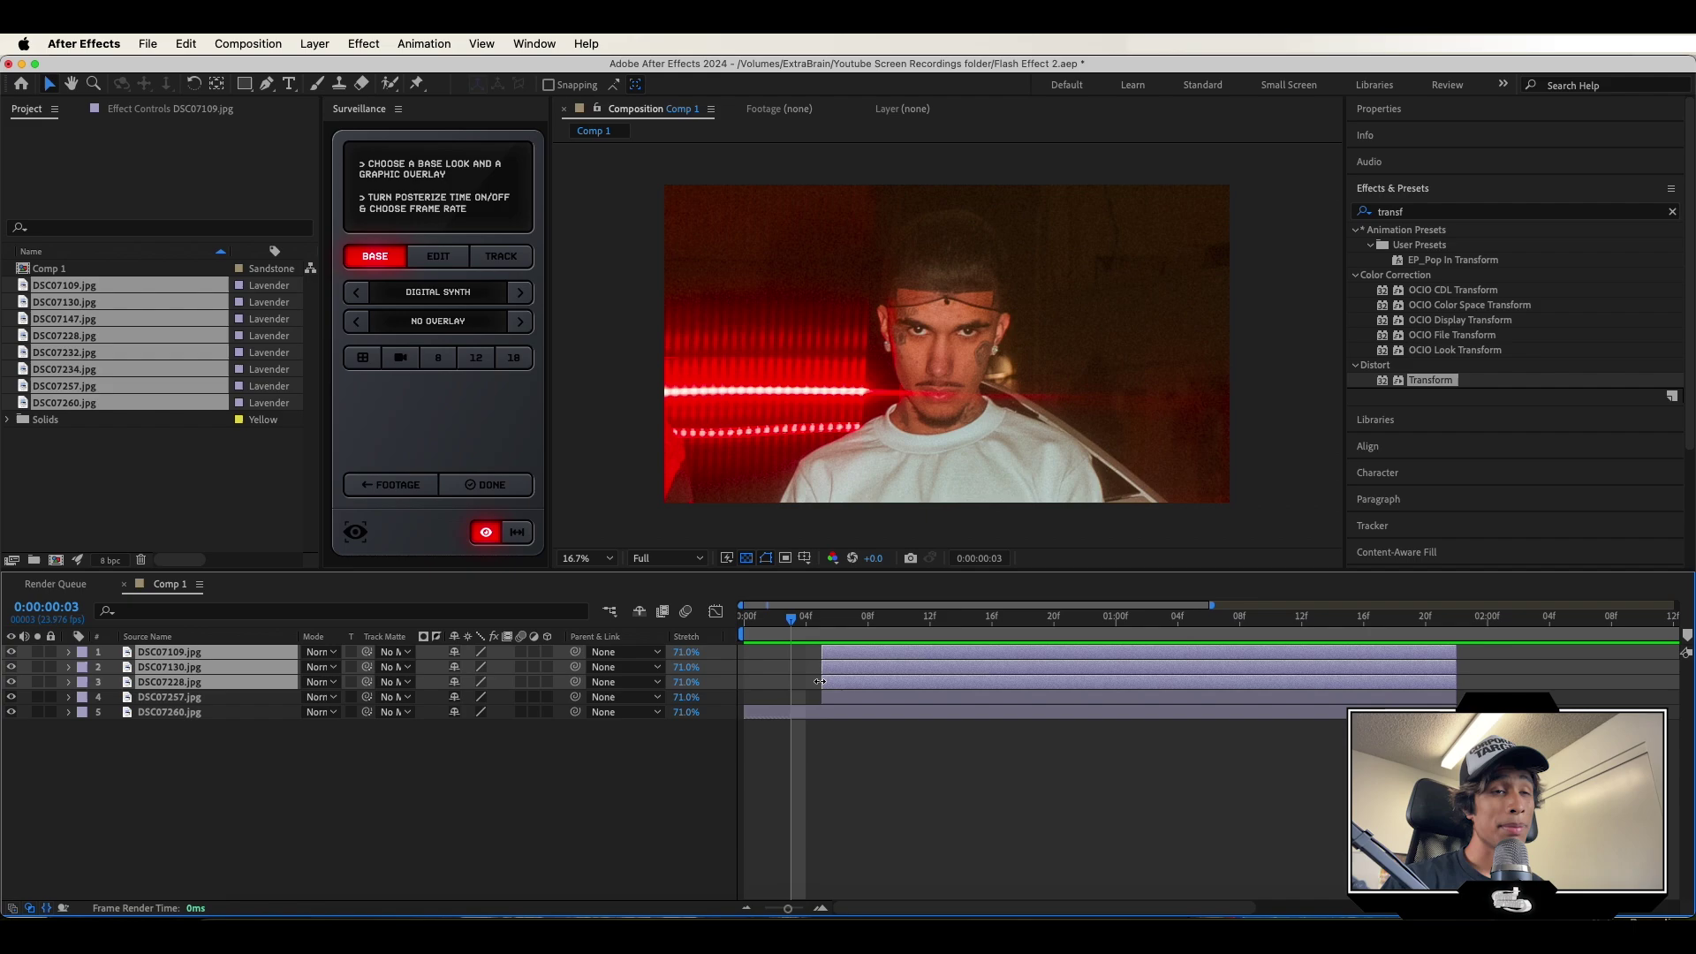
drag(826, 681, 979, 667)
click(900, 696)
click(919, 652)
shift+click(911, 666)
drag(980, 651, 997, 652)
click(915, 694)
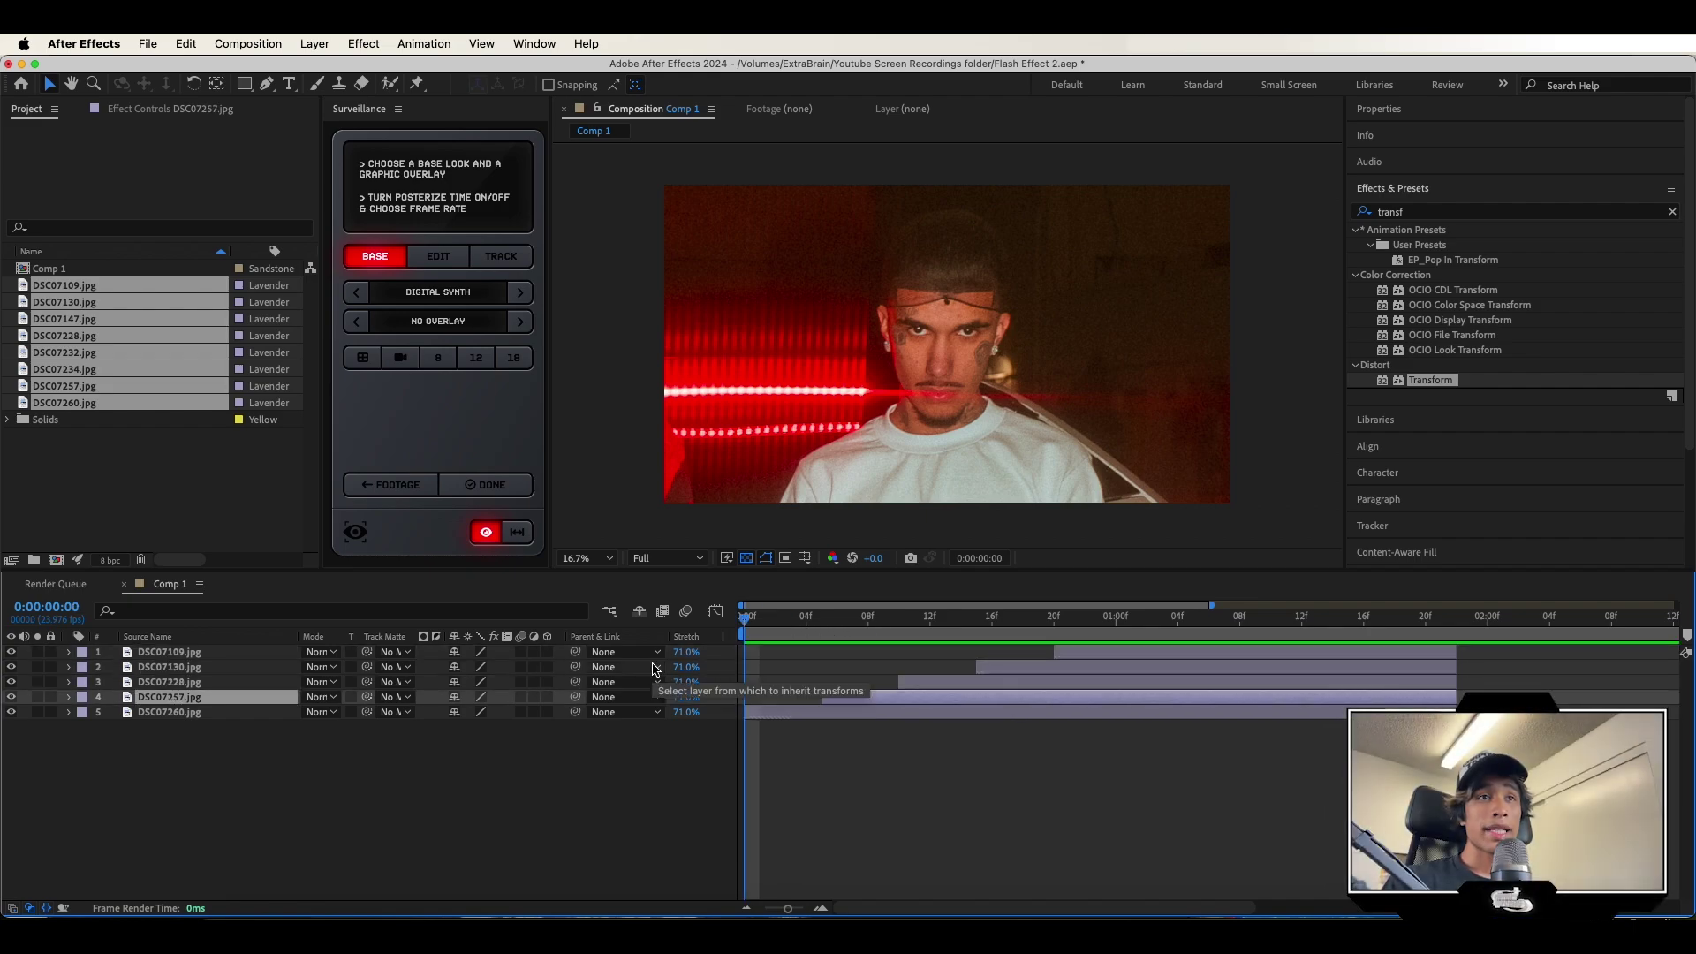
key(space)
key(space)
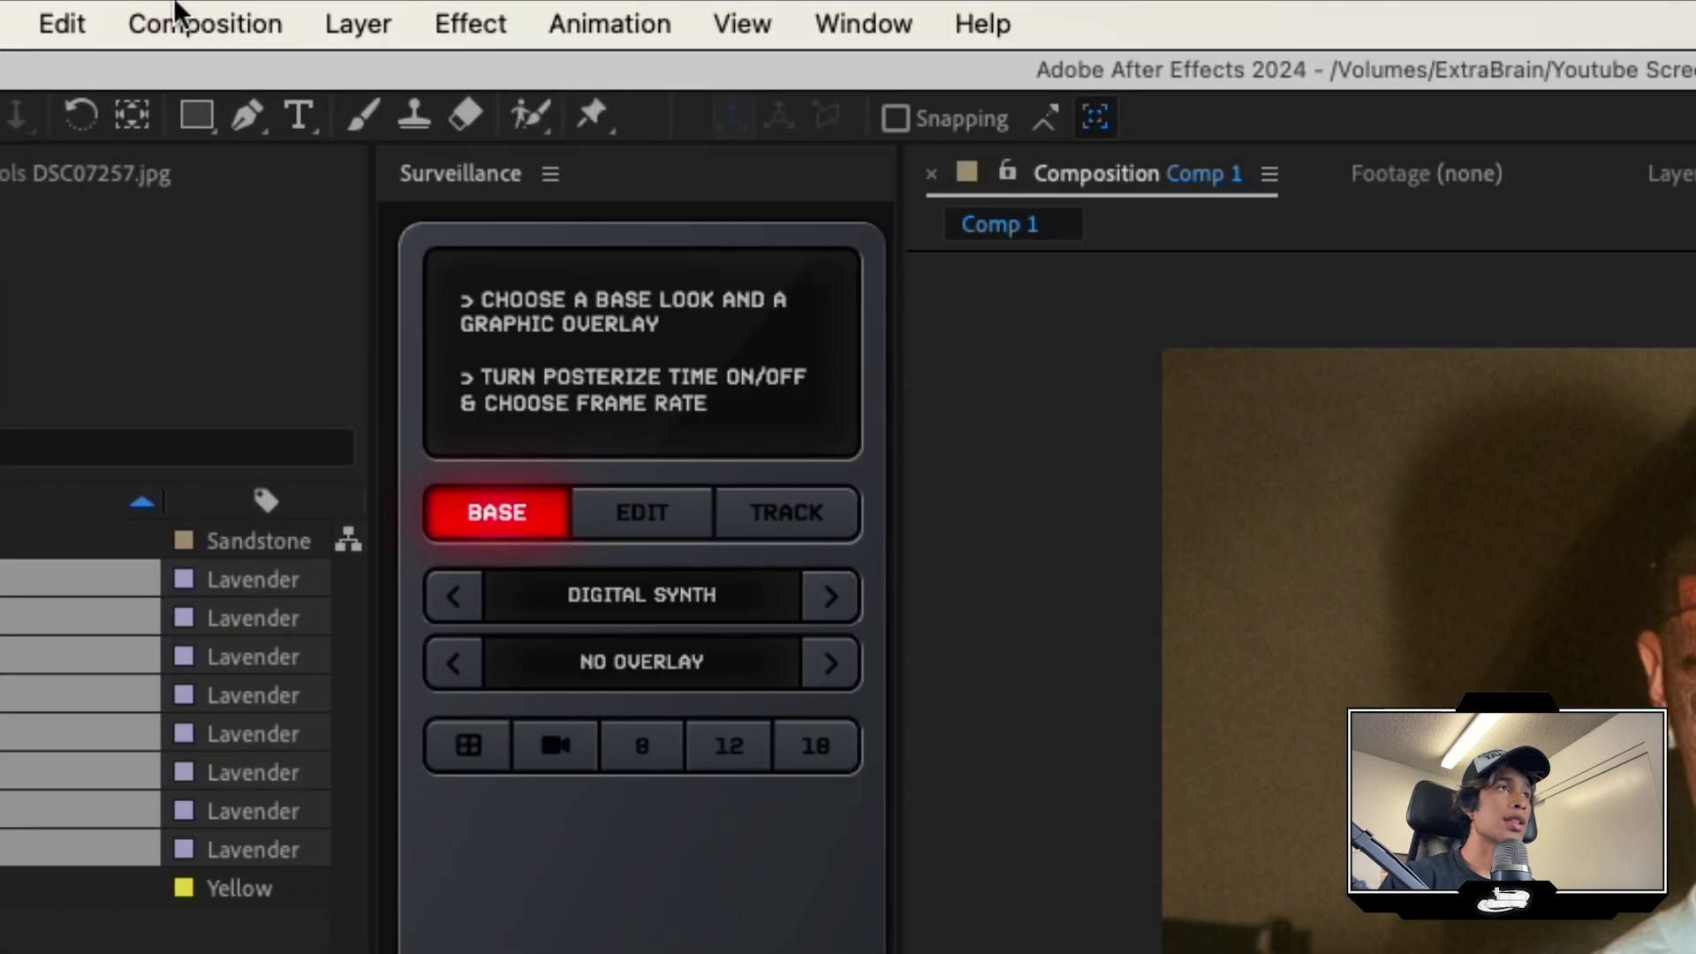
Create an adjustment layer above all the photo layers and give it a Blue label.
click(348, 18)
mouse_move(397, 80)
click(1173, 353)
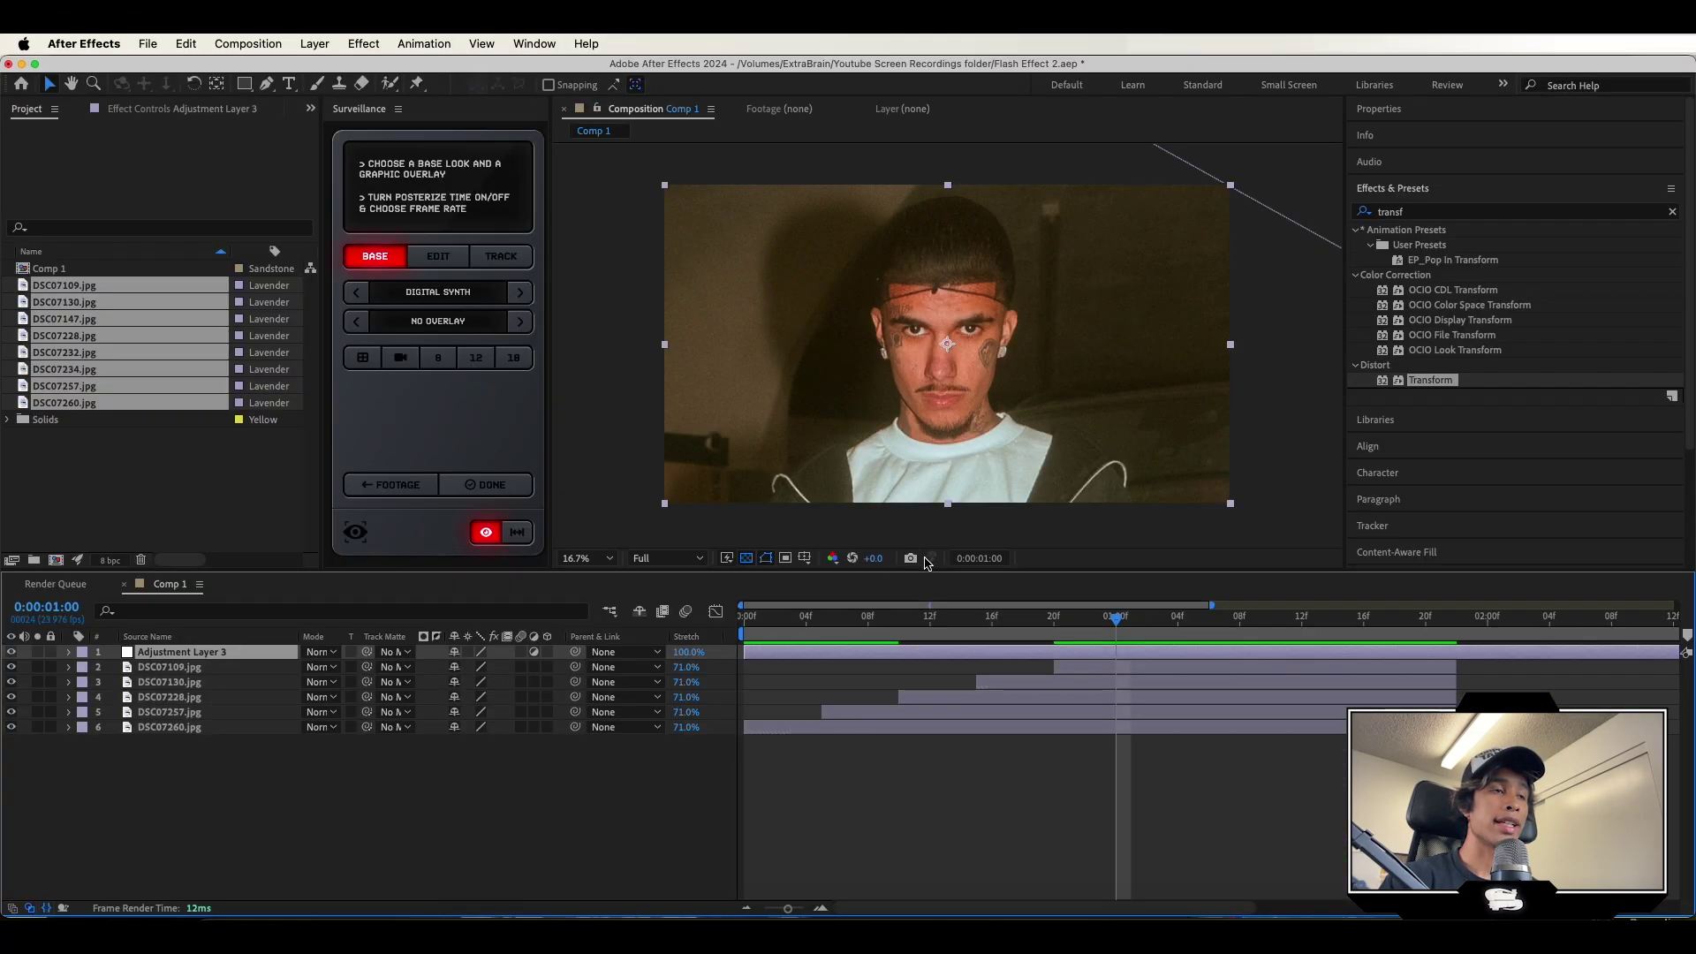
click(81, 652)
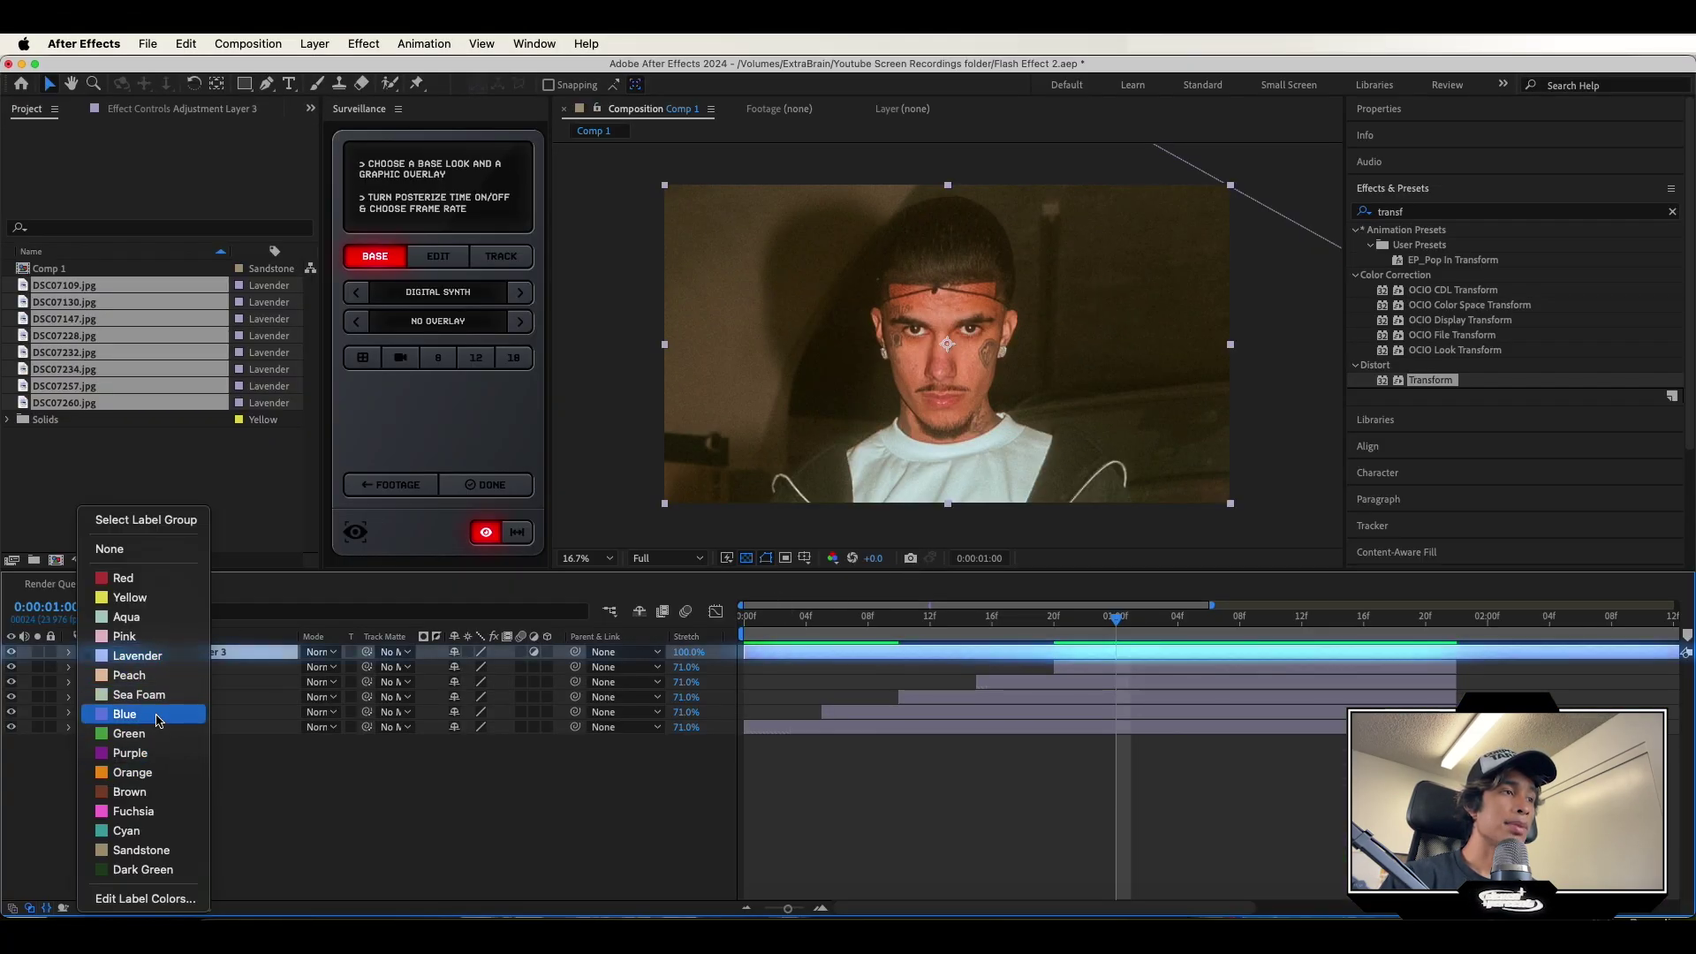
click(132, 714)
Split the adjustment layer at frame 10, delete the second part, and trim the remainder to span frames 1 to 9.
drag(1108, 632, 898, 651)
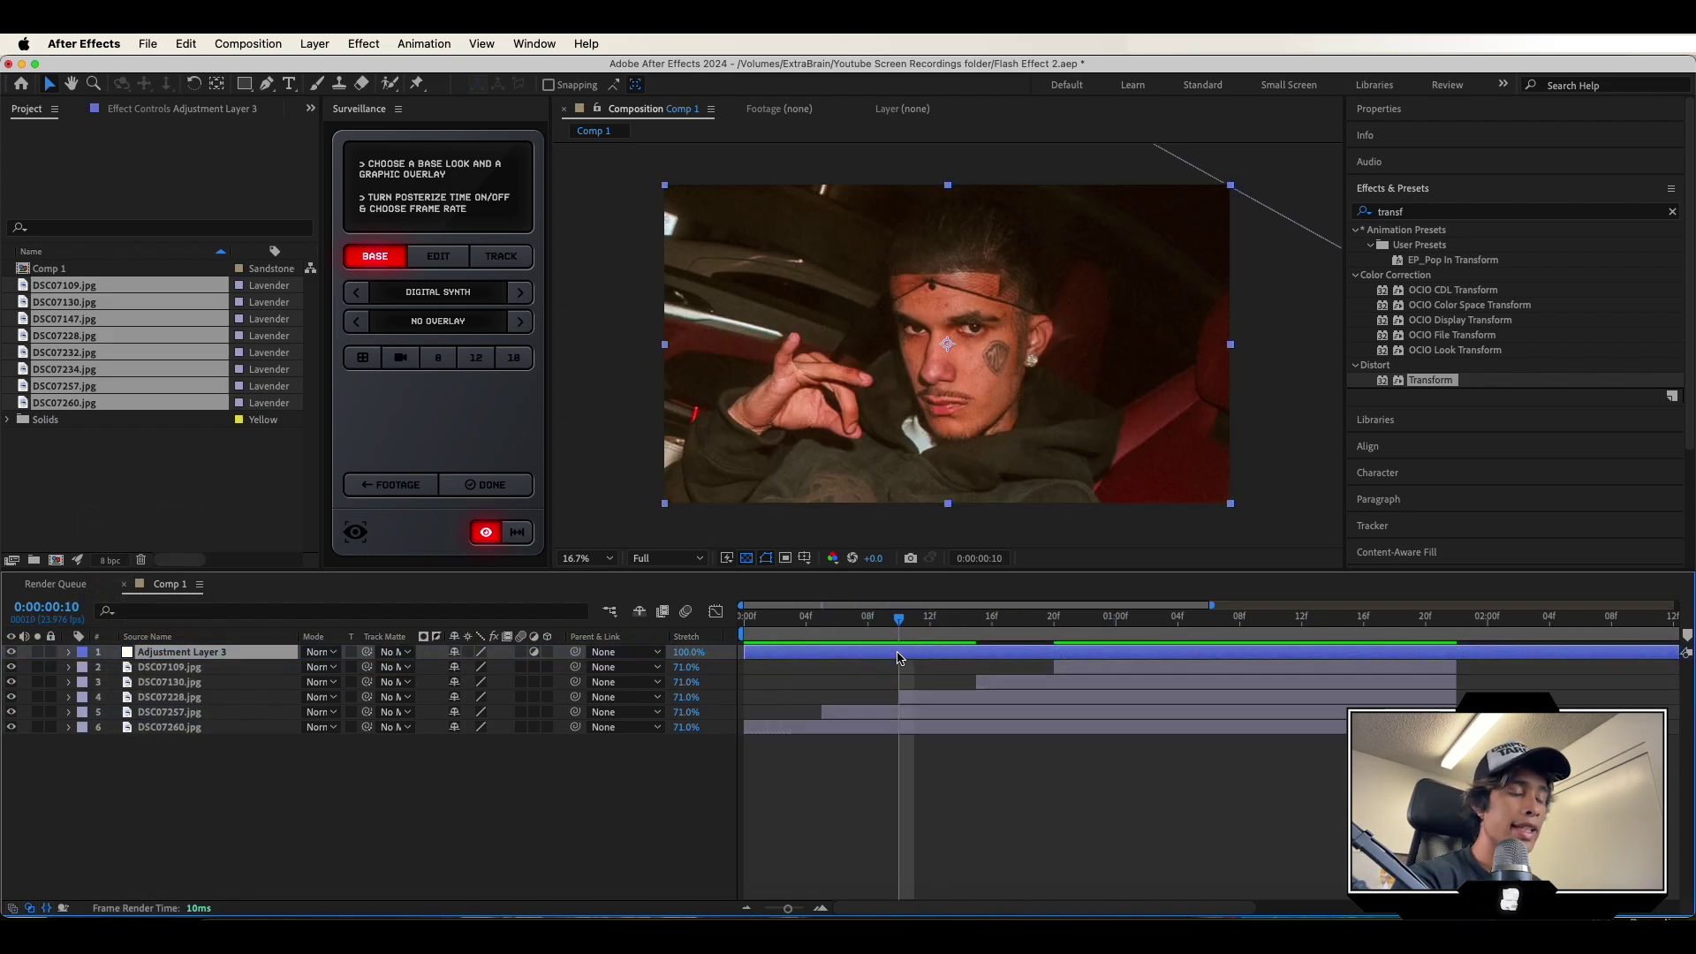
key(super+shift+d)
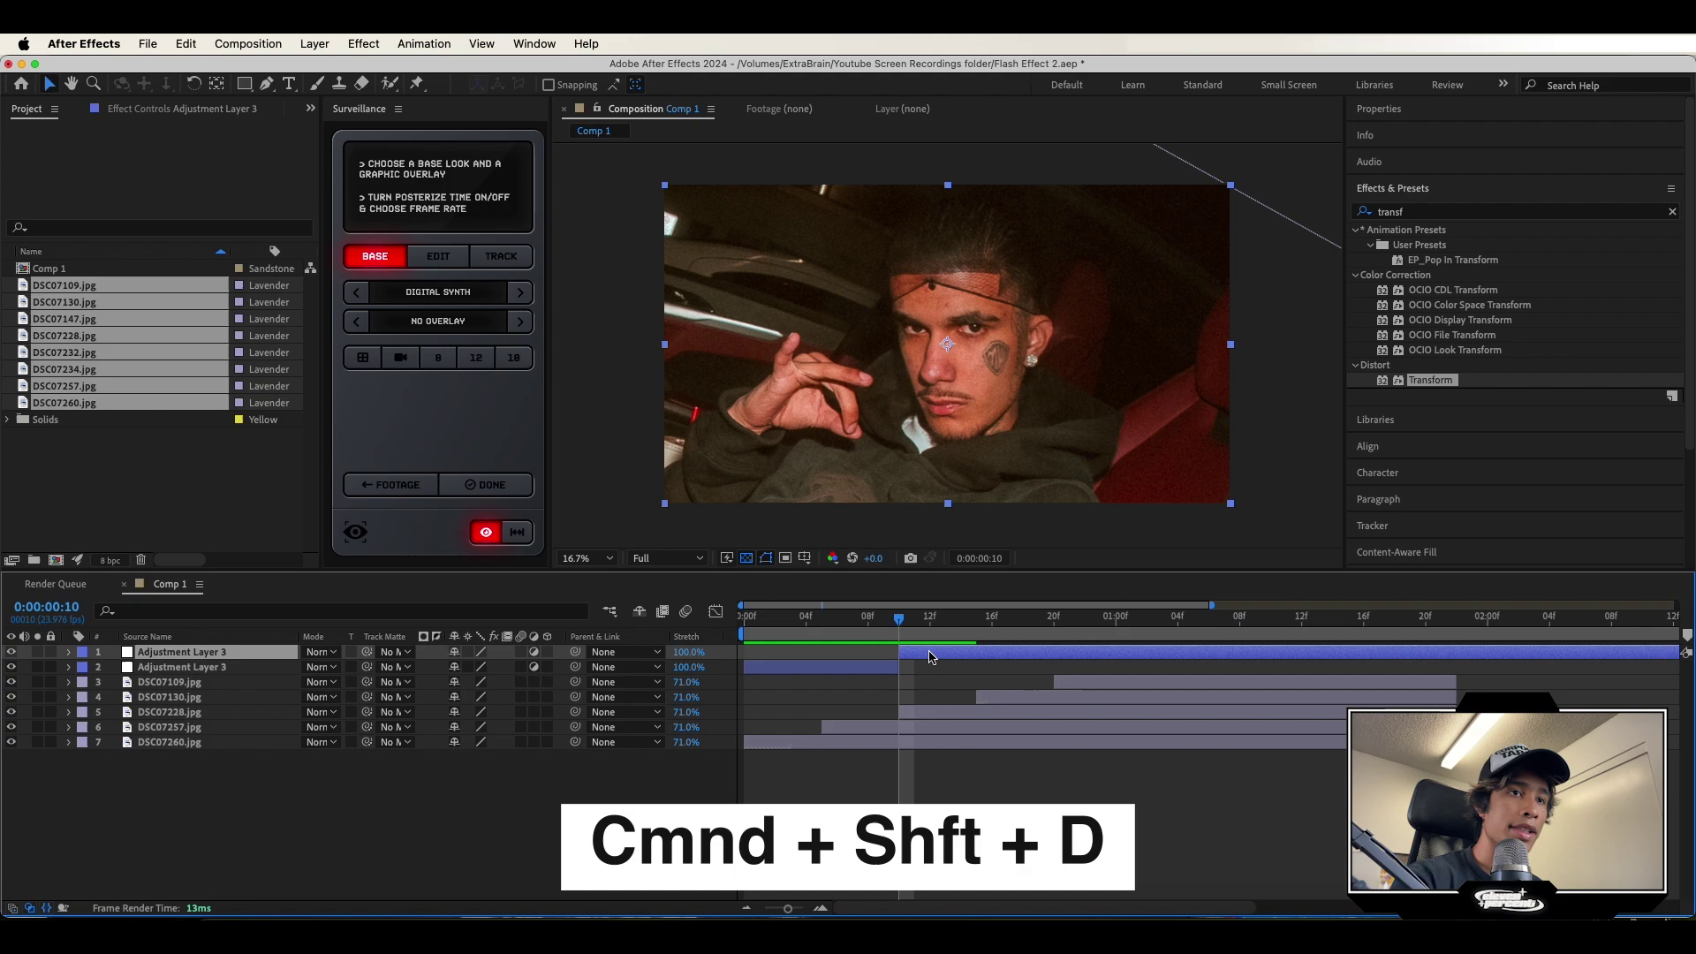
key(Delete)
key(Home)
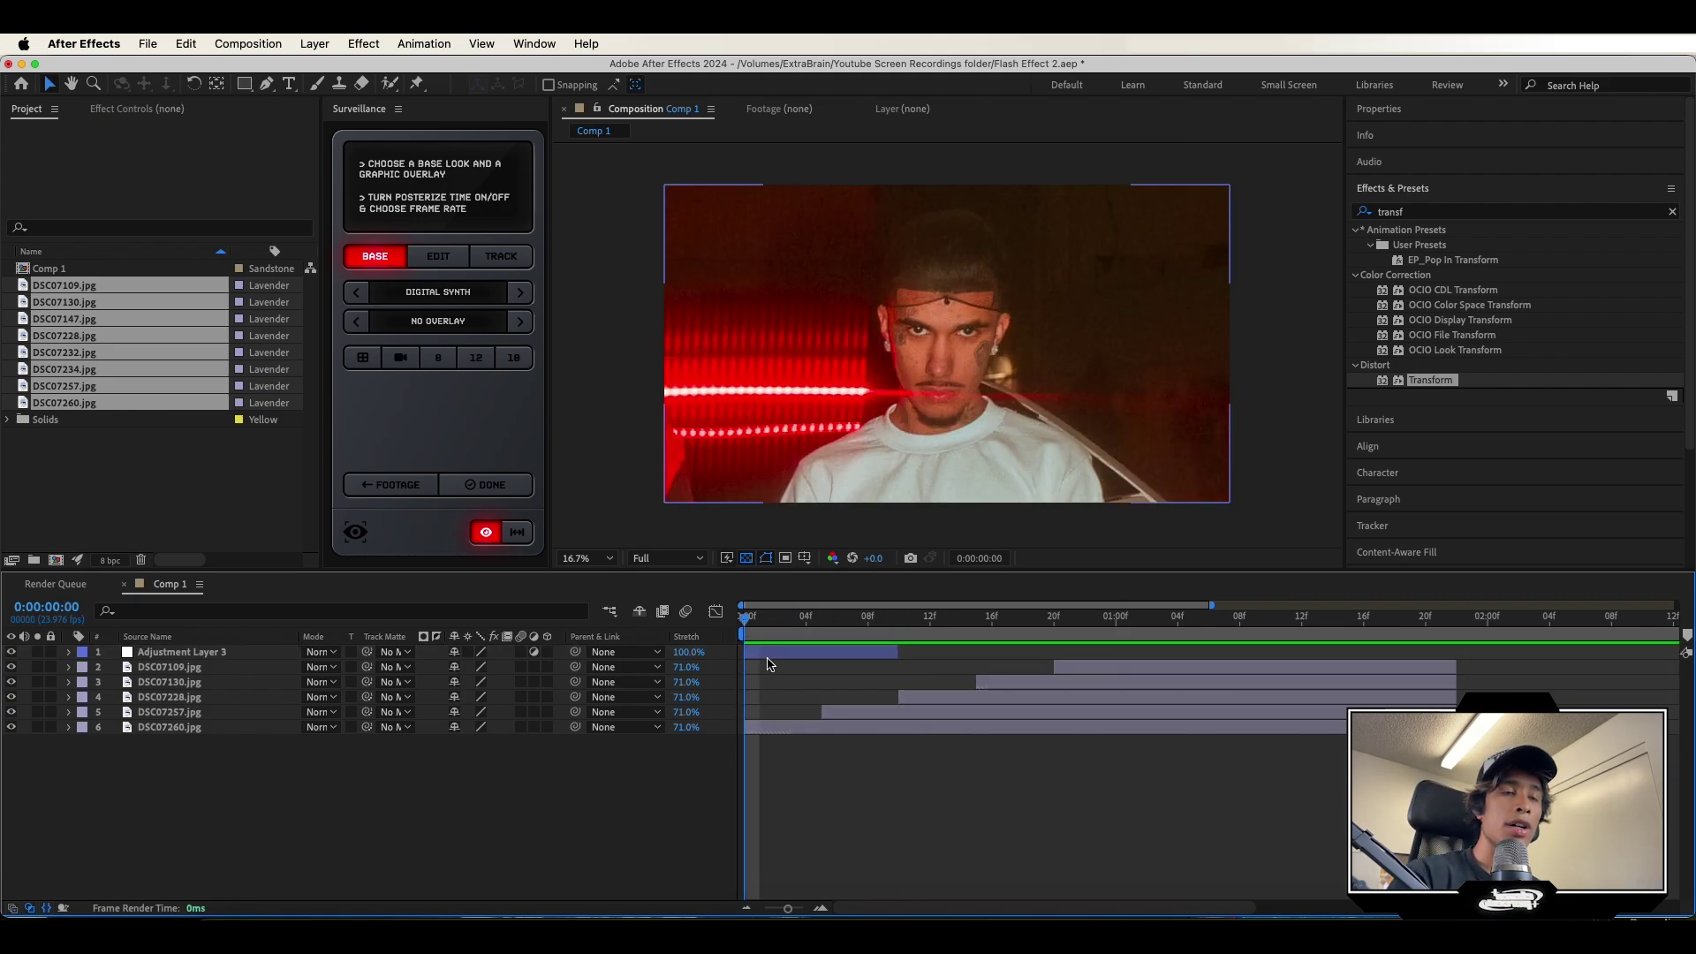
click(769, 653)
key(=)
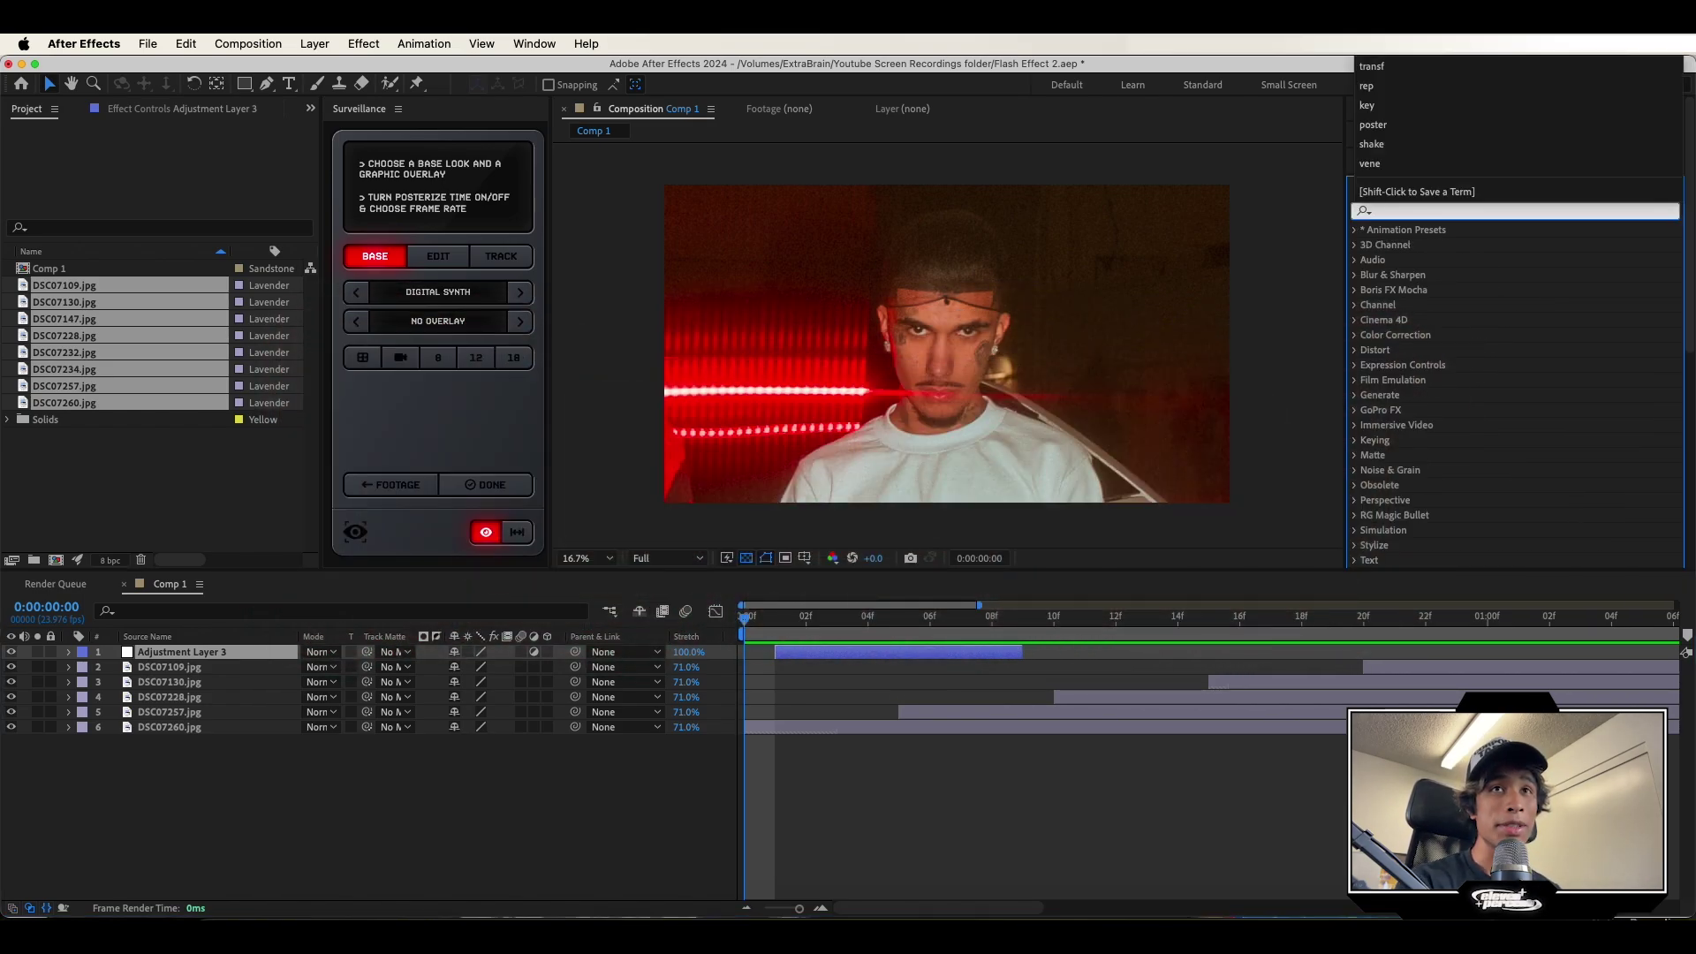
Search the effects for "shakeitu" and apply the EP_ShakeItUpV2-Swipe Up (8 Frames) (Flash) preset to the adjustment layer.
click(1378, 210)
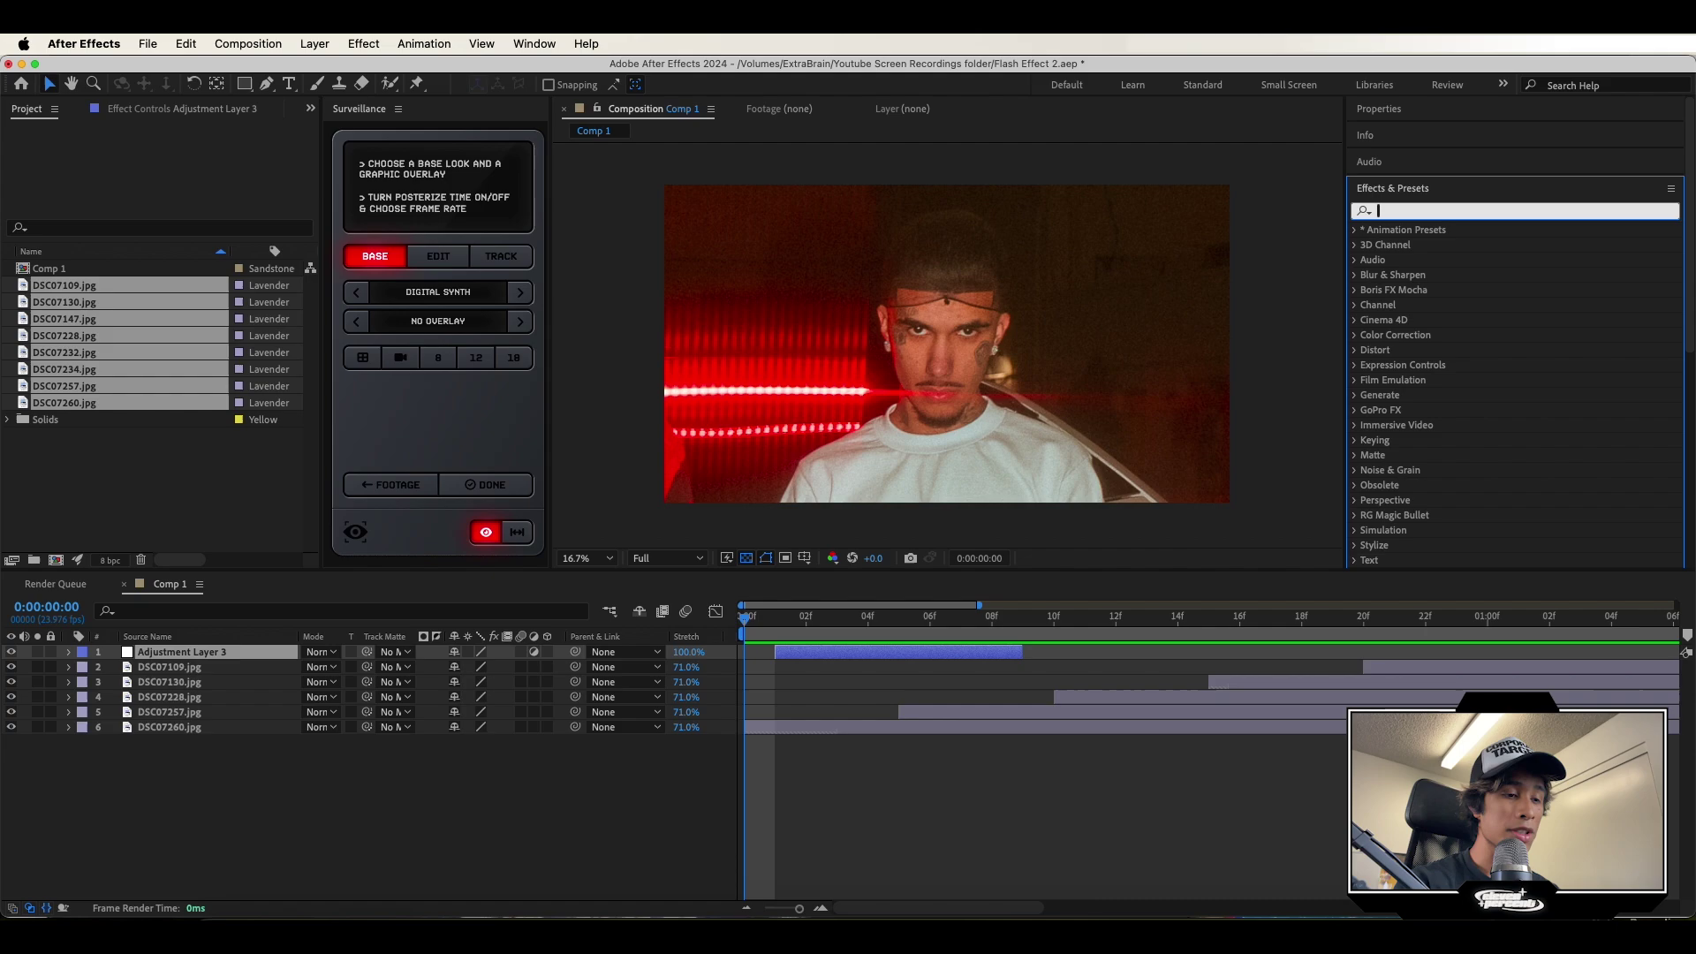
text(shake)
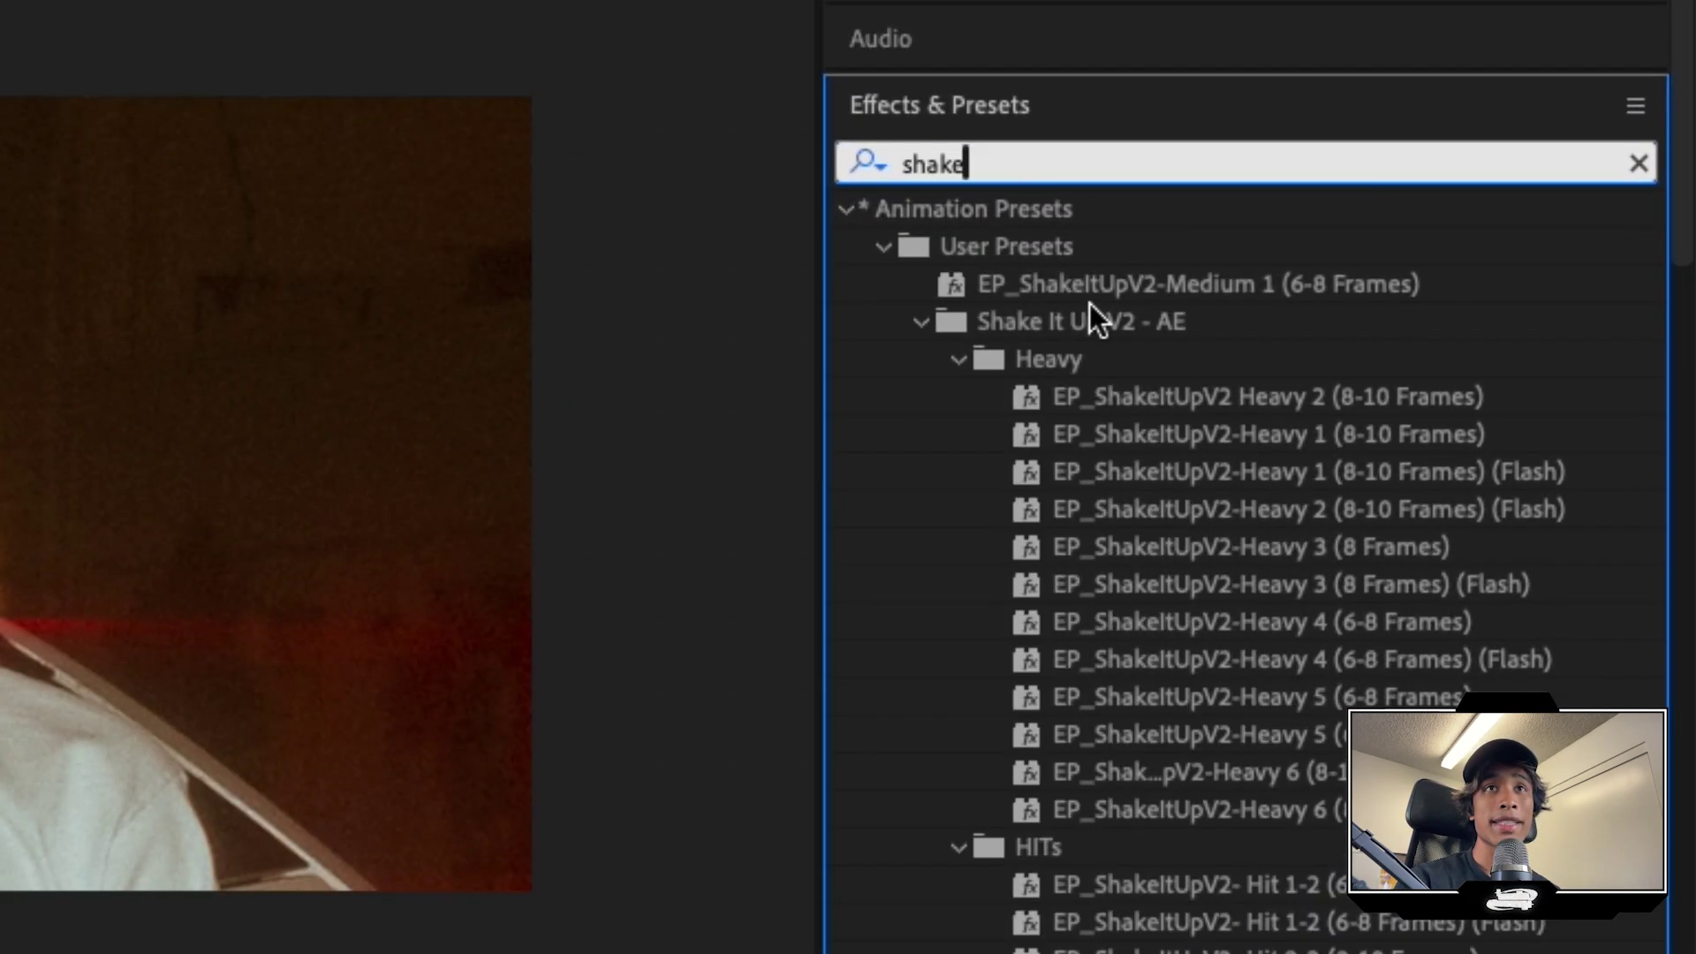
text(itu)
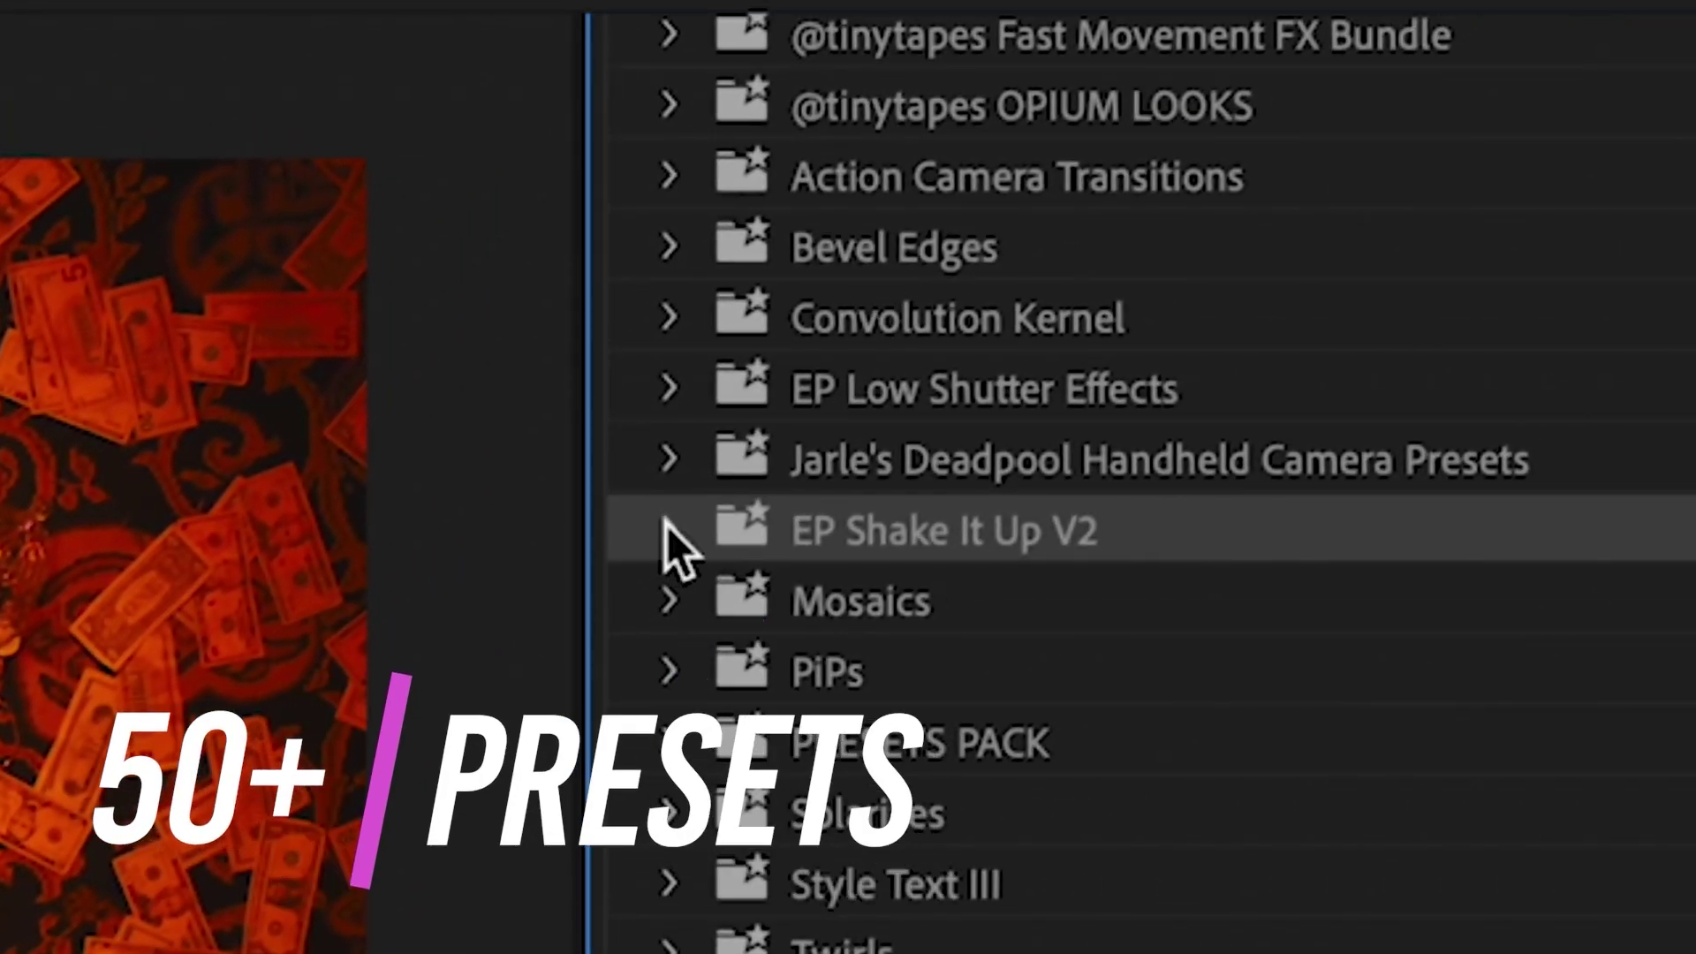
click(686, 513)
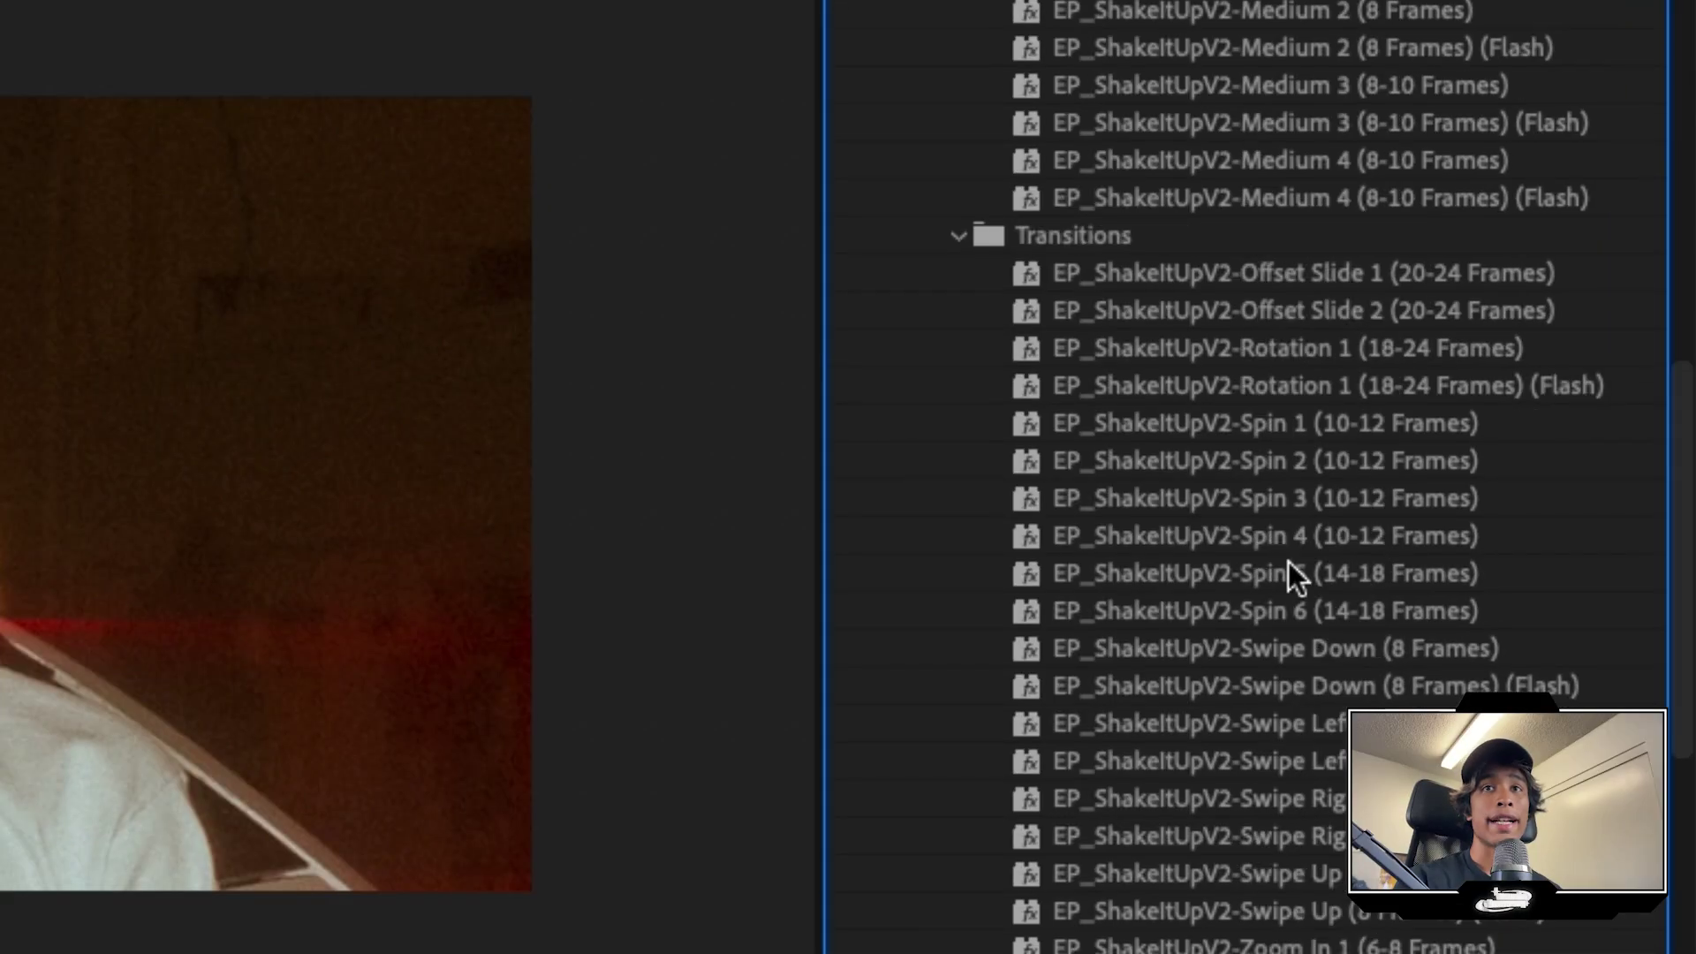
scroll(1288, 562, down, 3)
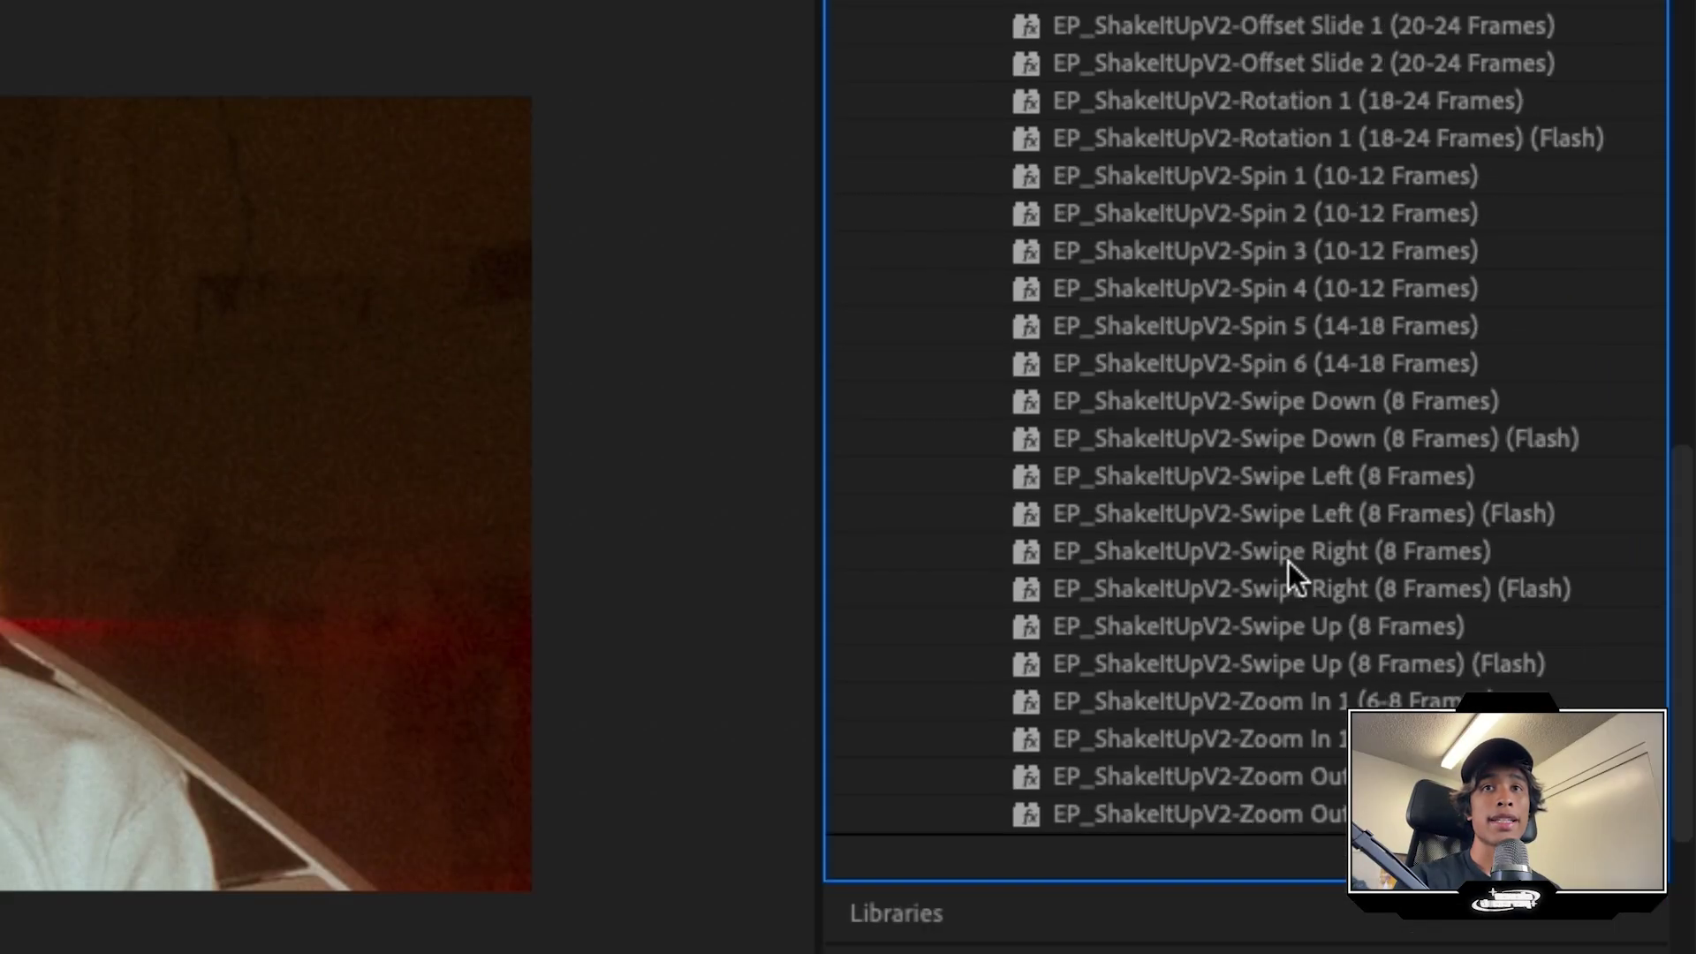
click(1343, 674)
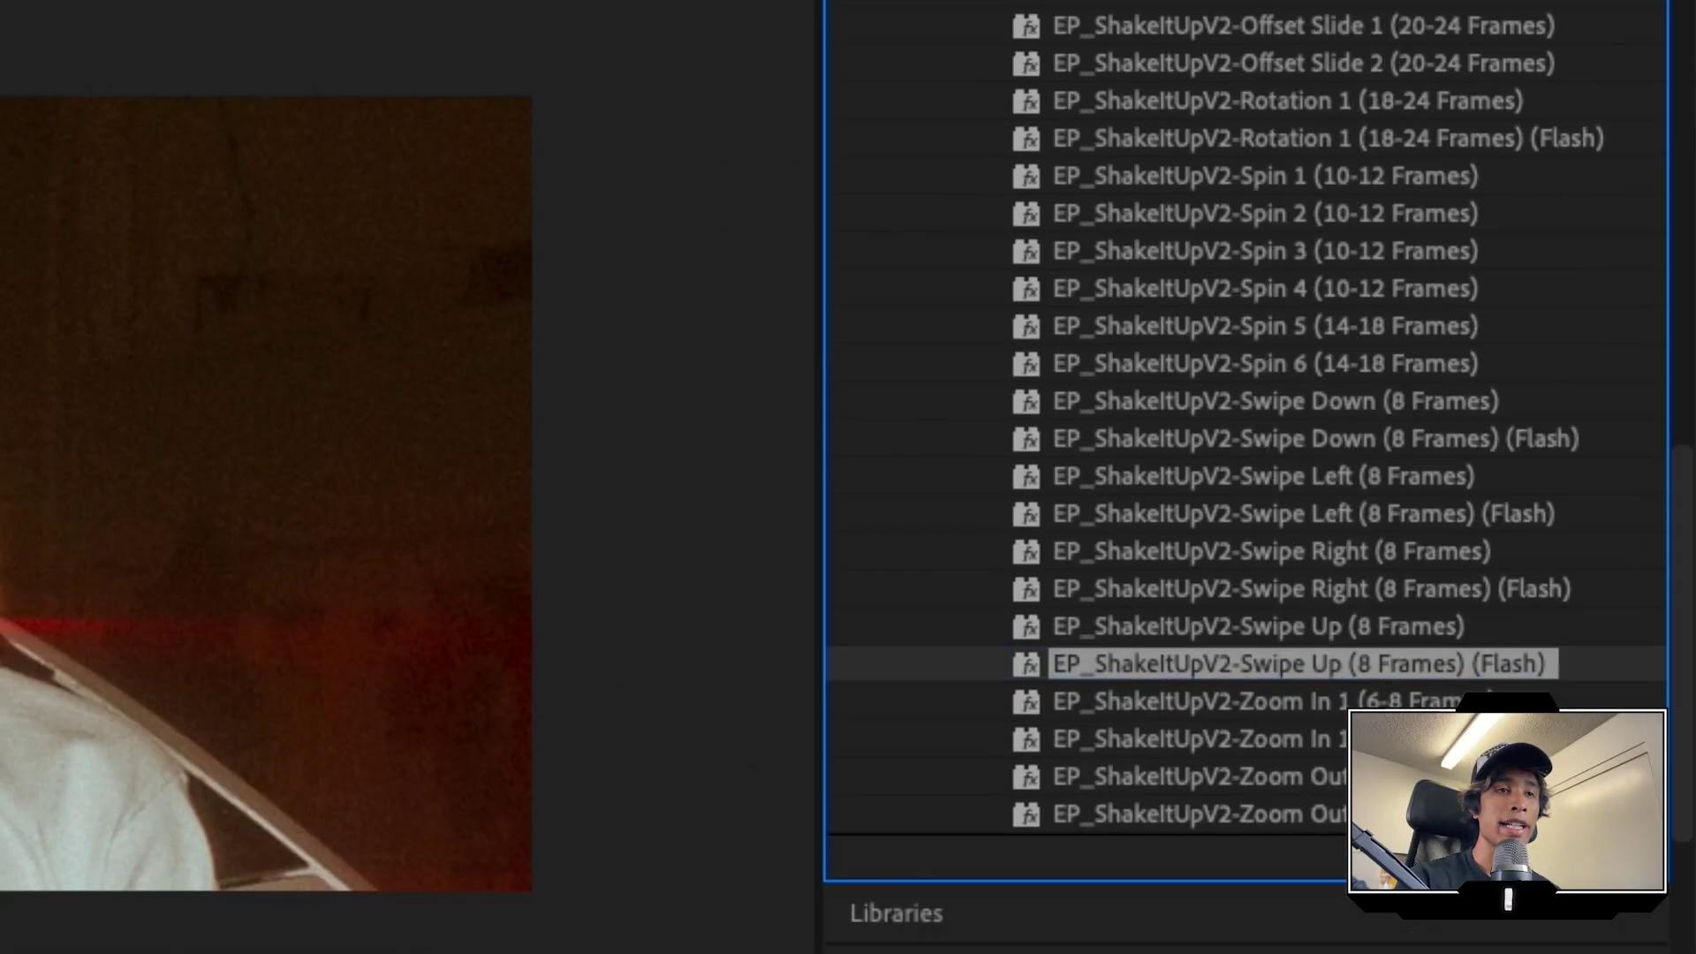
drag(1299, 663, 924, 460)
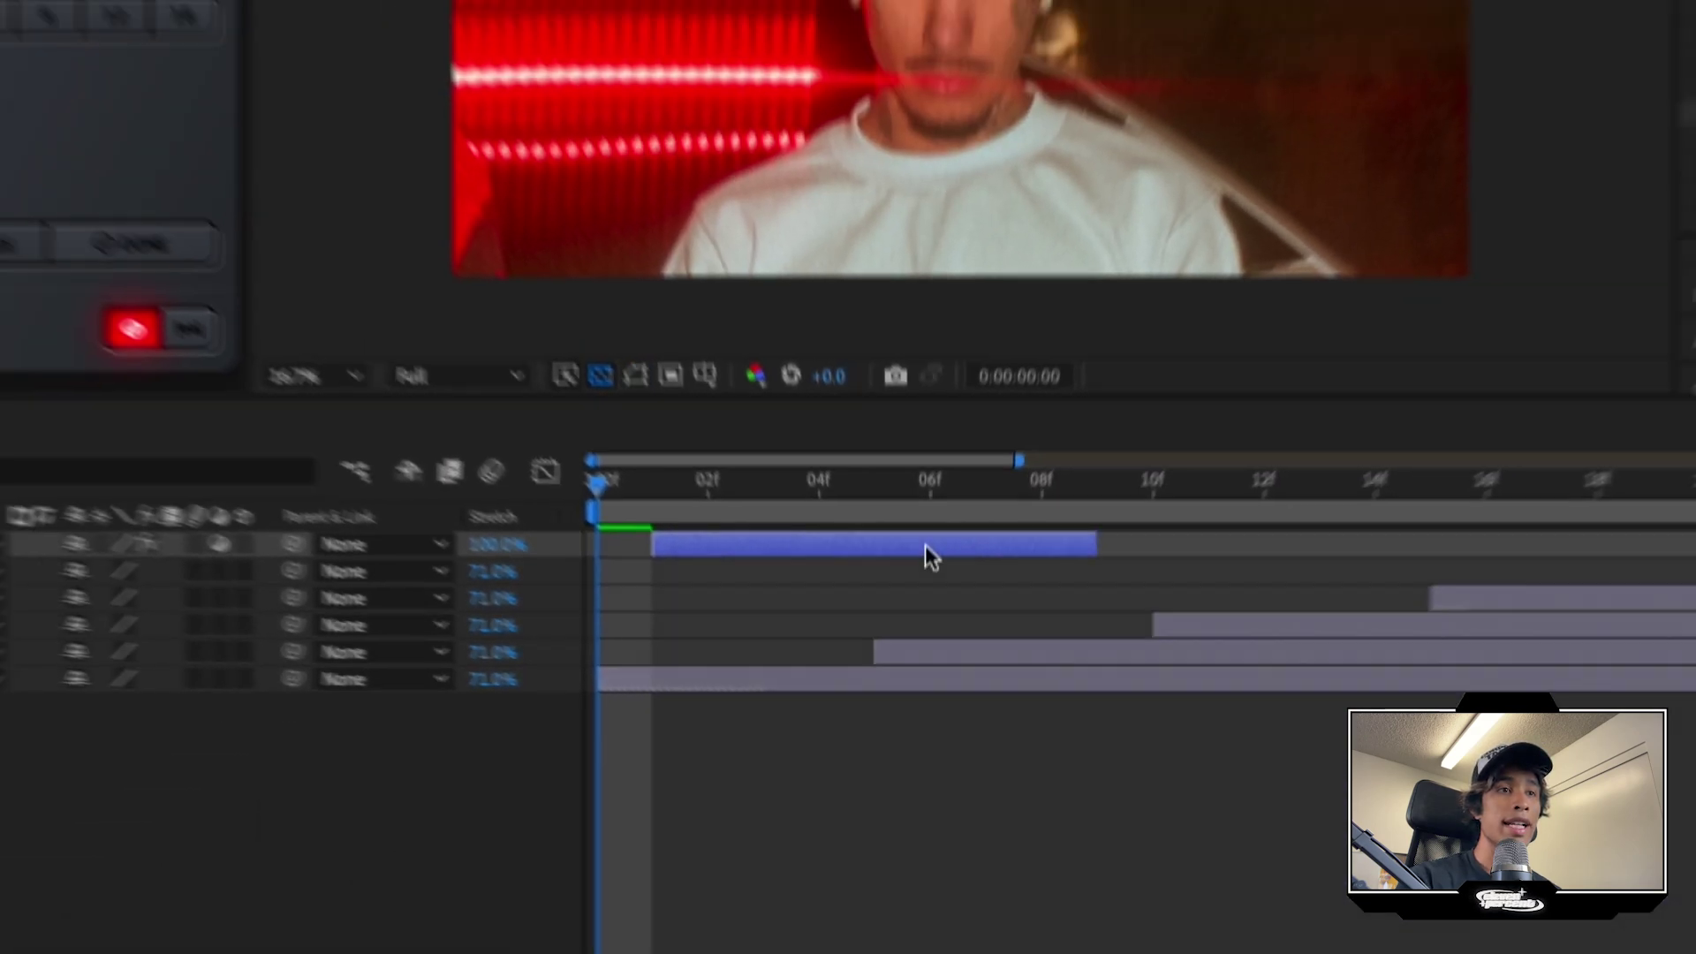
Play and scrub through the first cut to review the swipe-up flash transition.
key(space)
key(space)
drag(1264, 480, 708, 482)
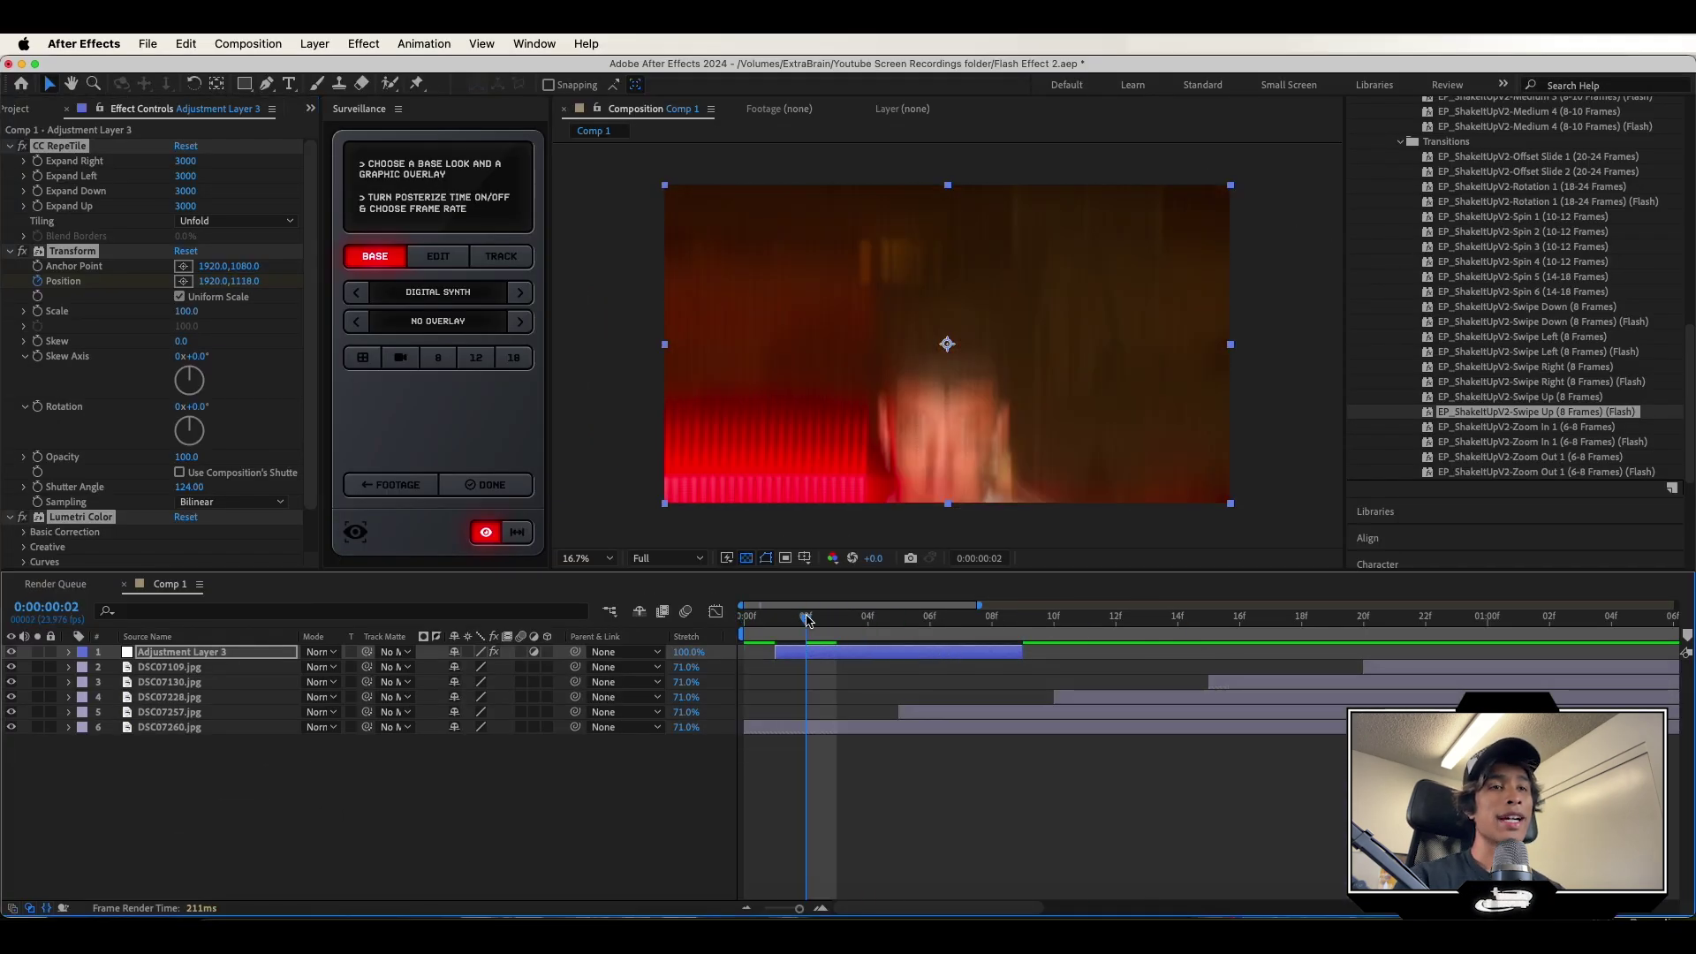
key(space)
drag(1010, 621, 743, 623)
key(space)
click(963, 621)
Duplicate the swipe-up adjustment layer, shift the copy to start at frame 11, and preview the cuts.
click(915, 658)
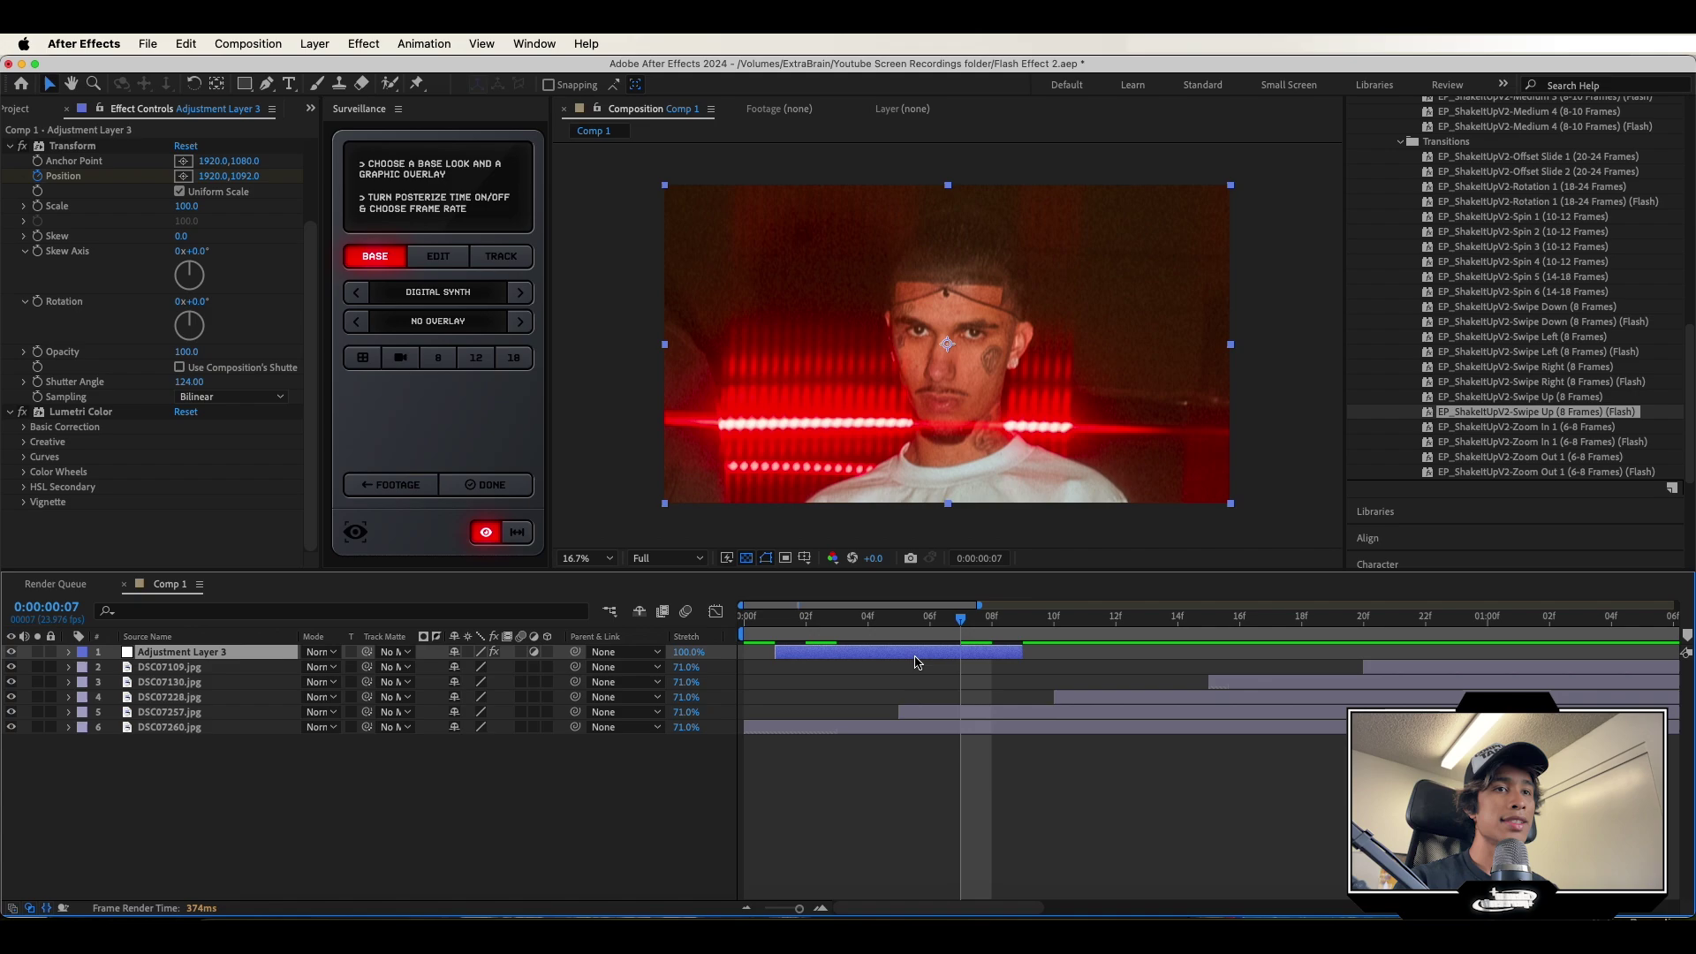
key(super+d)
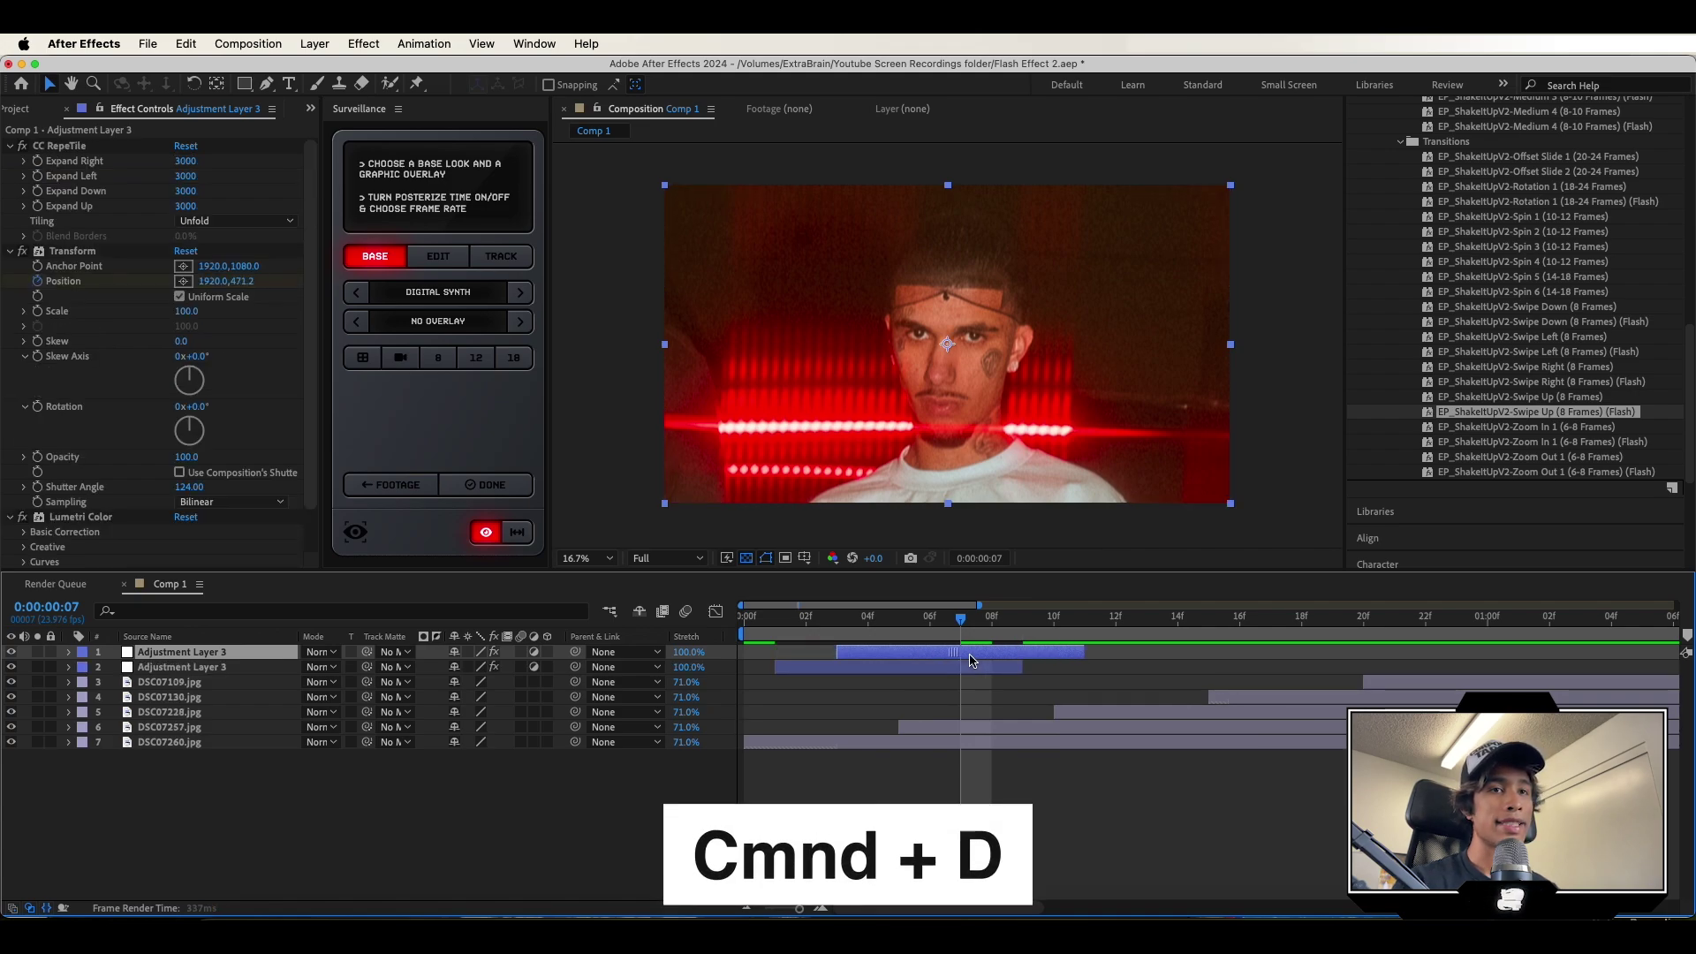
drag(916, 658, 1206, 668)
drag(1066, 618, 1363, 618)
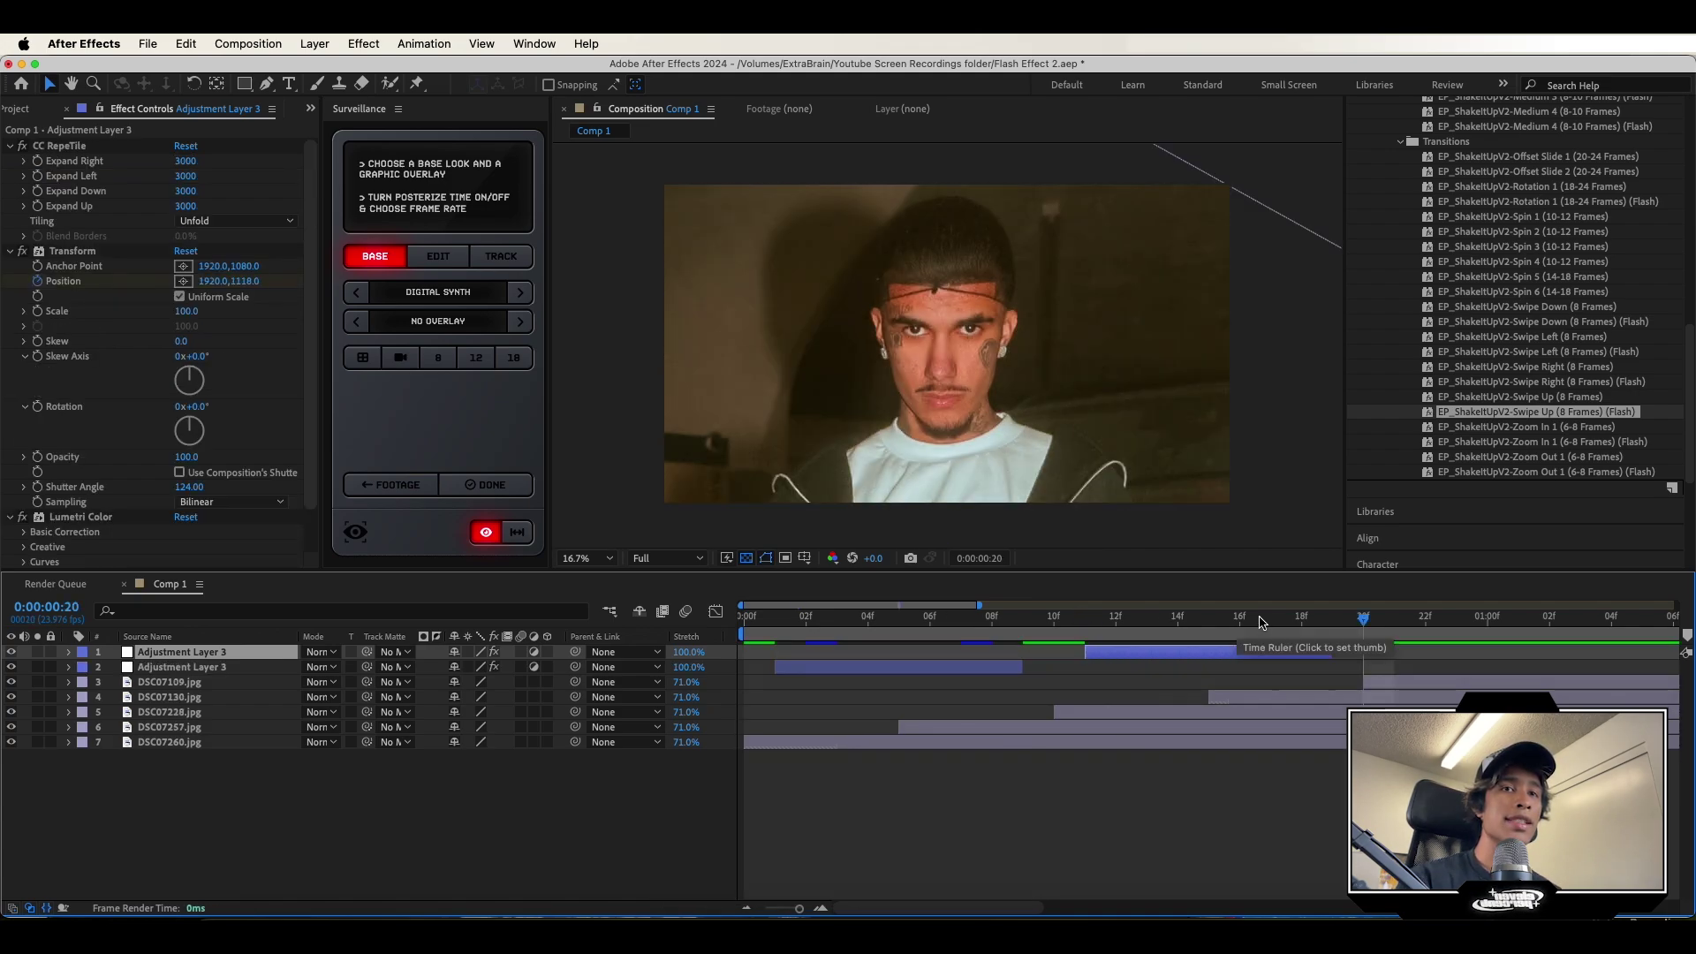
click(1178, 616)
key(space)
key(space)
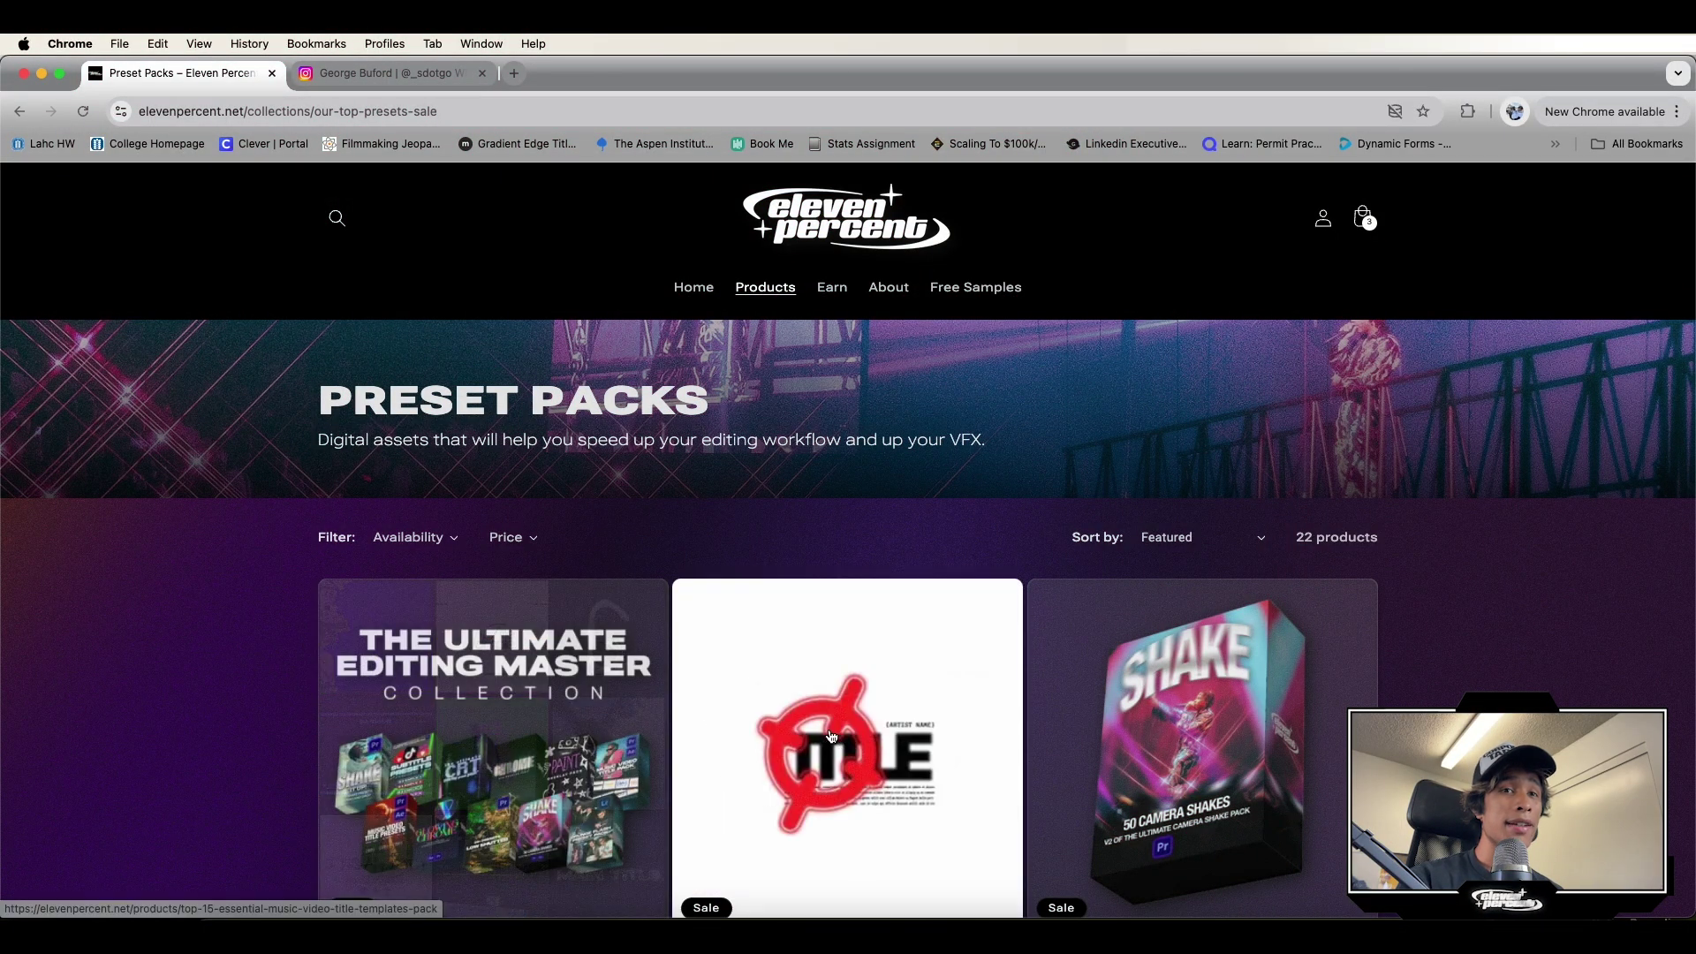
Switch to Chrome and examine the Shake It Up V2 product page on elevenpercent.net and its gallery images.
scroll(831, 736, down, 3)
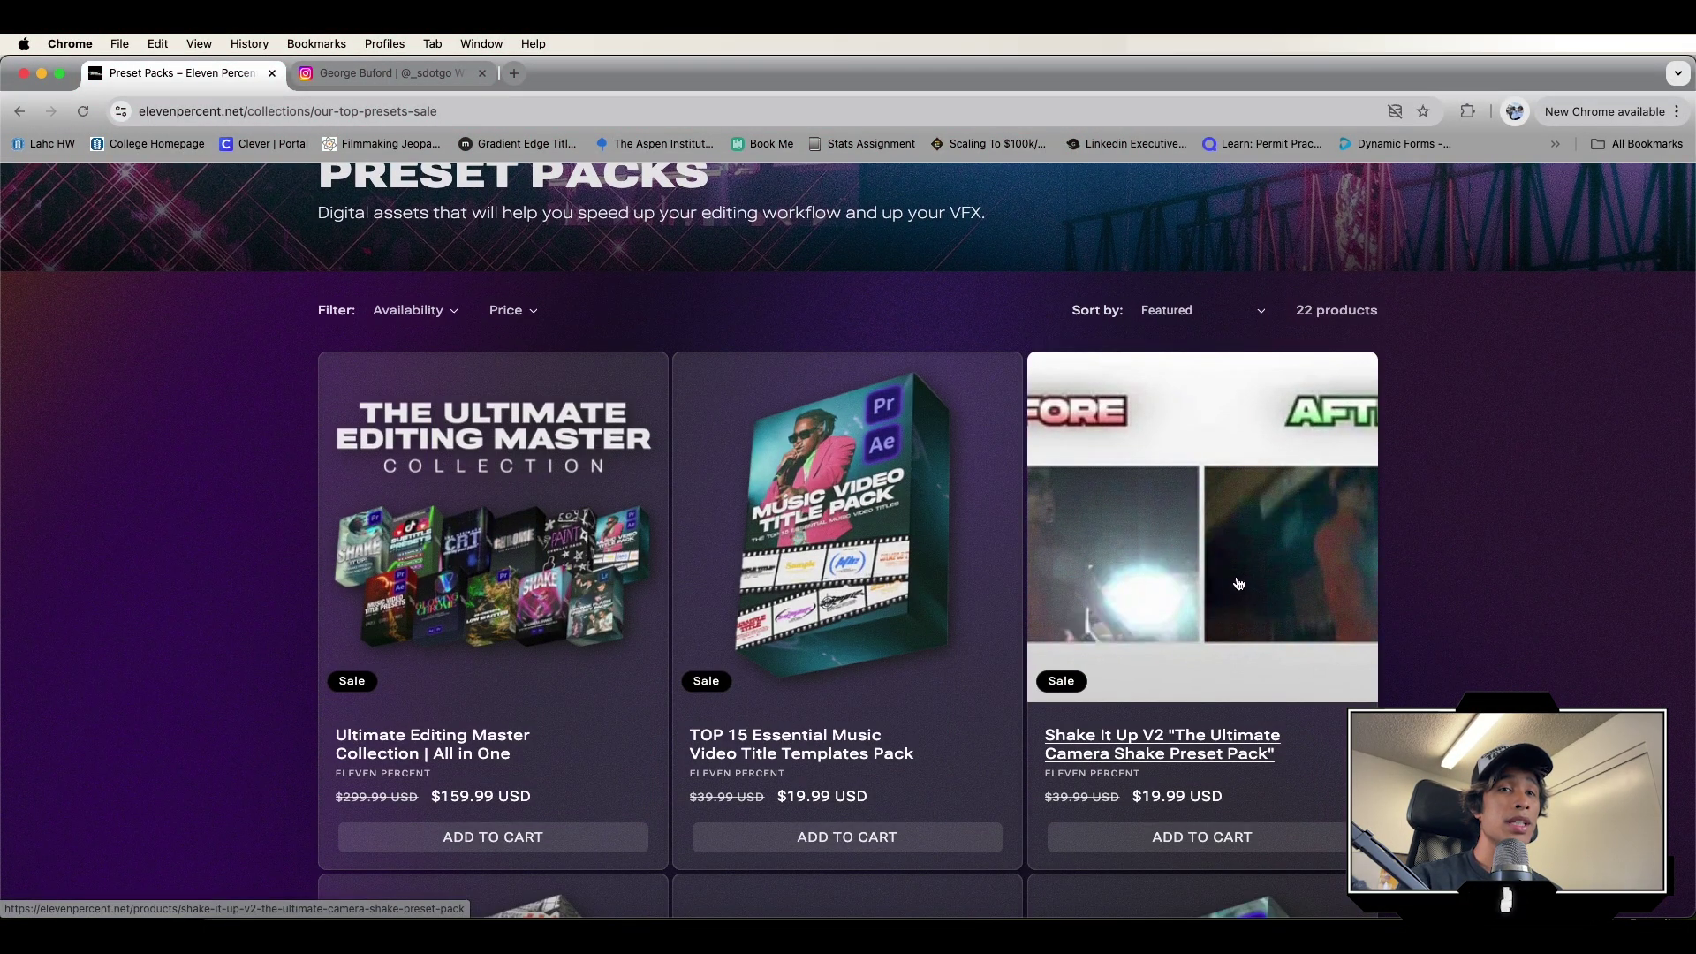
click(1239, 583)
scroll(829, 564, down, 5)
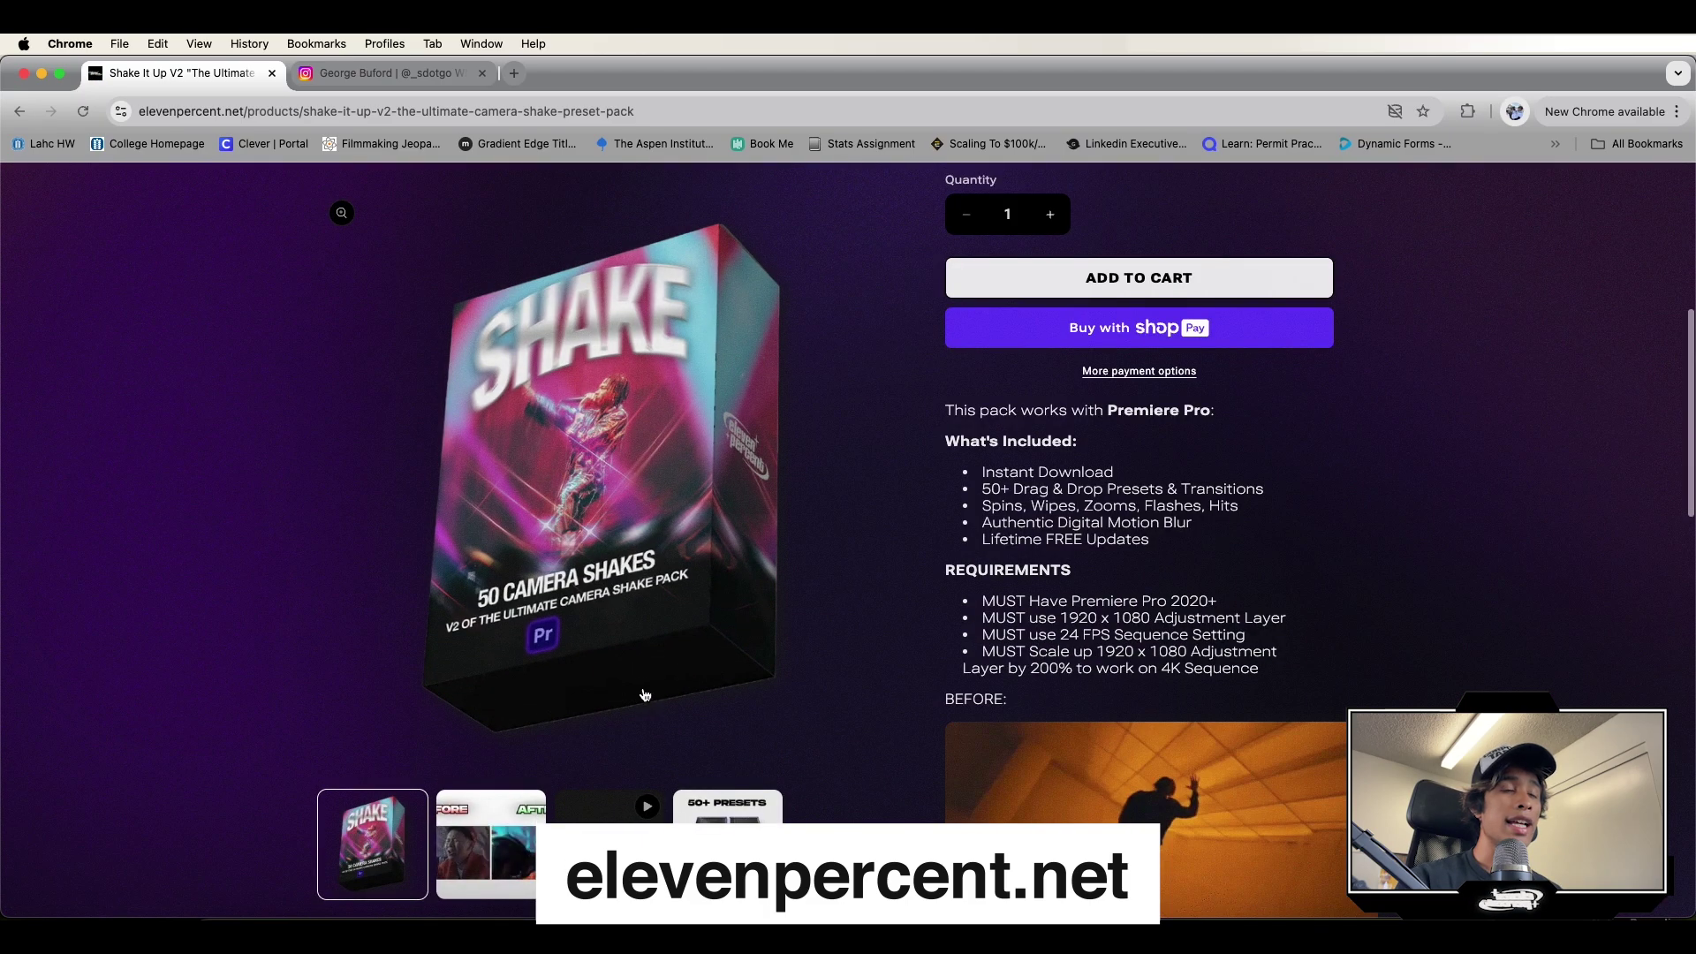
click(727, 806)
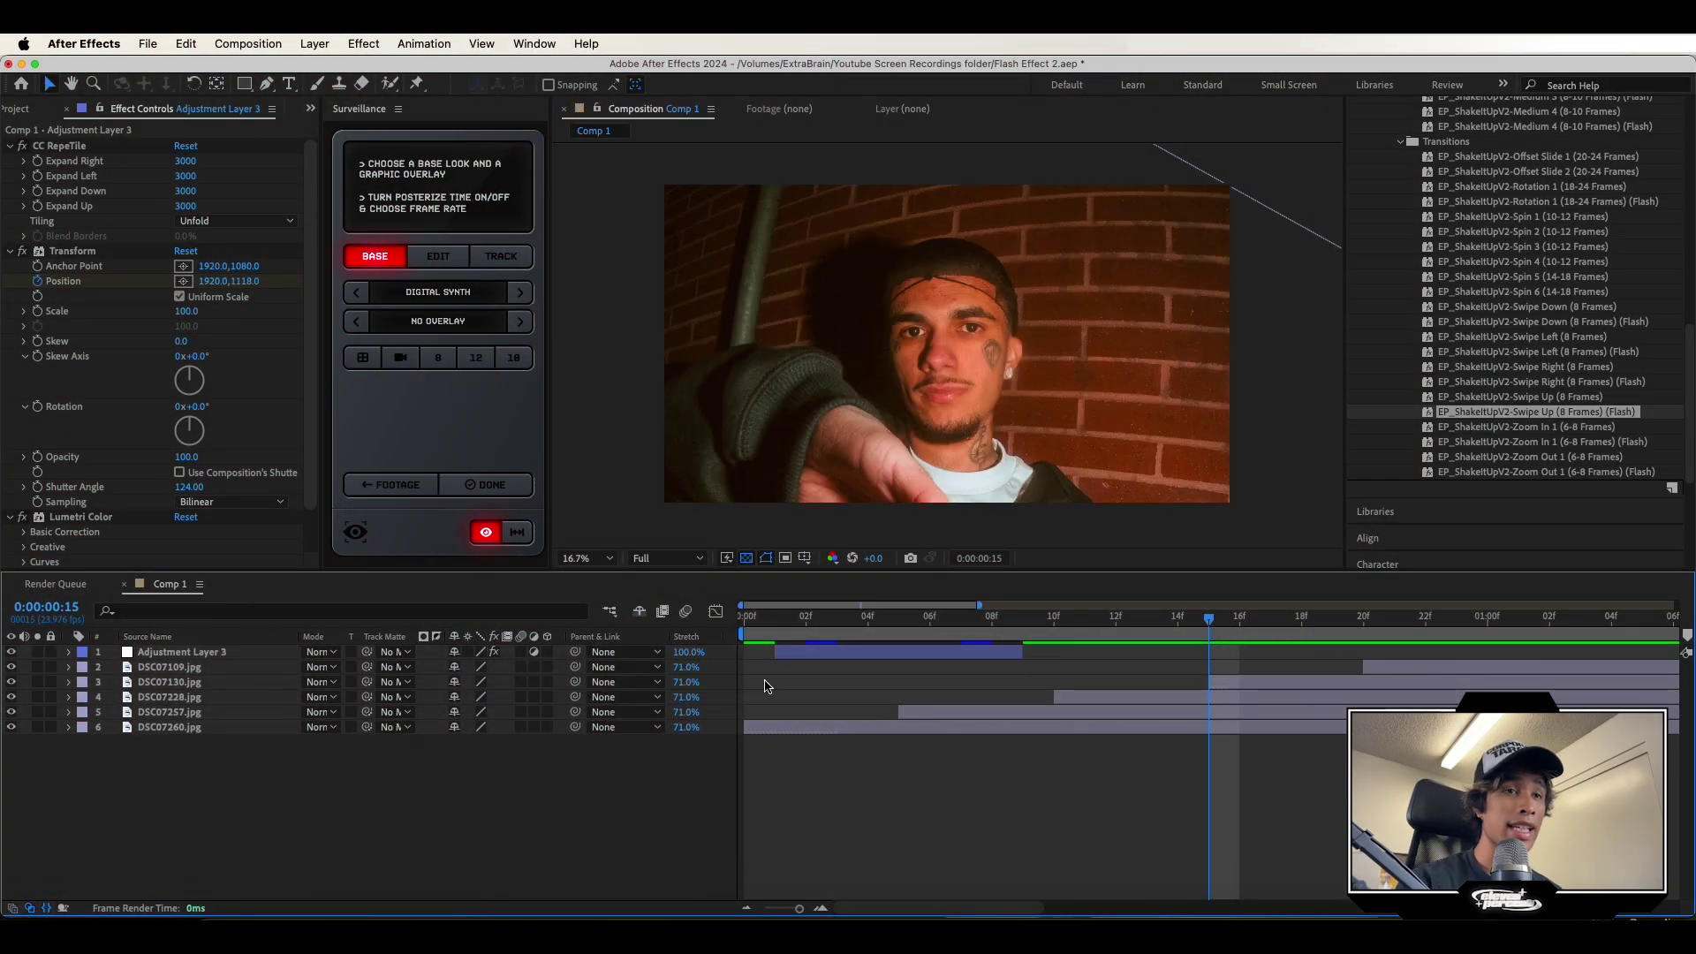
Remove the CC RepeTile, Transform and Lumetri Color effects from the adjustment layer.
drag(1177, 633, 848, 644)
click(878, 654)
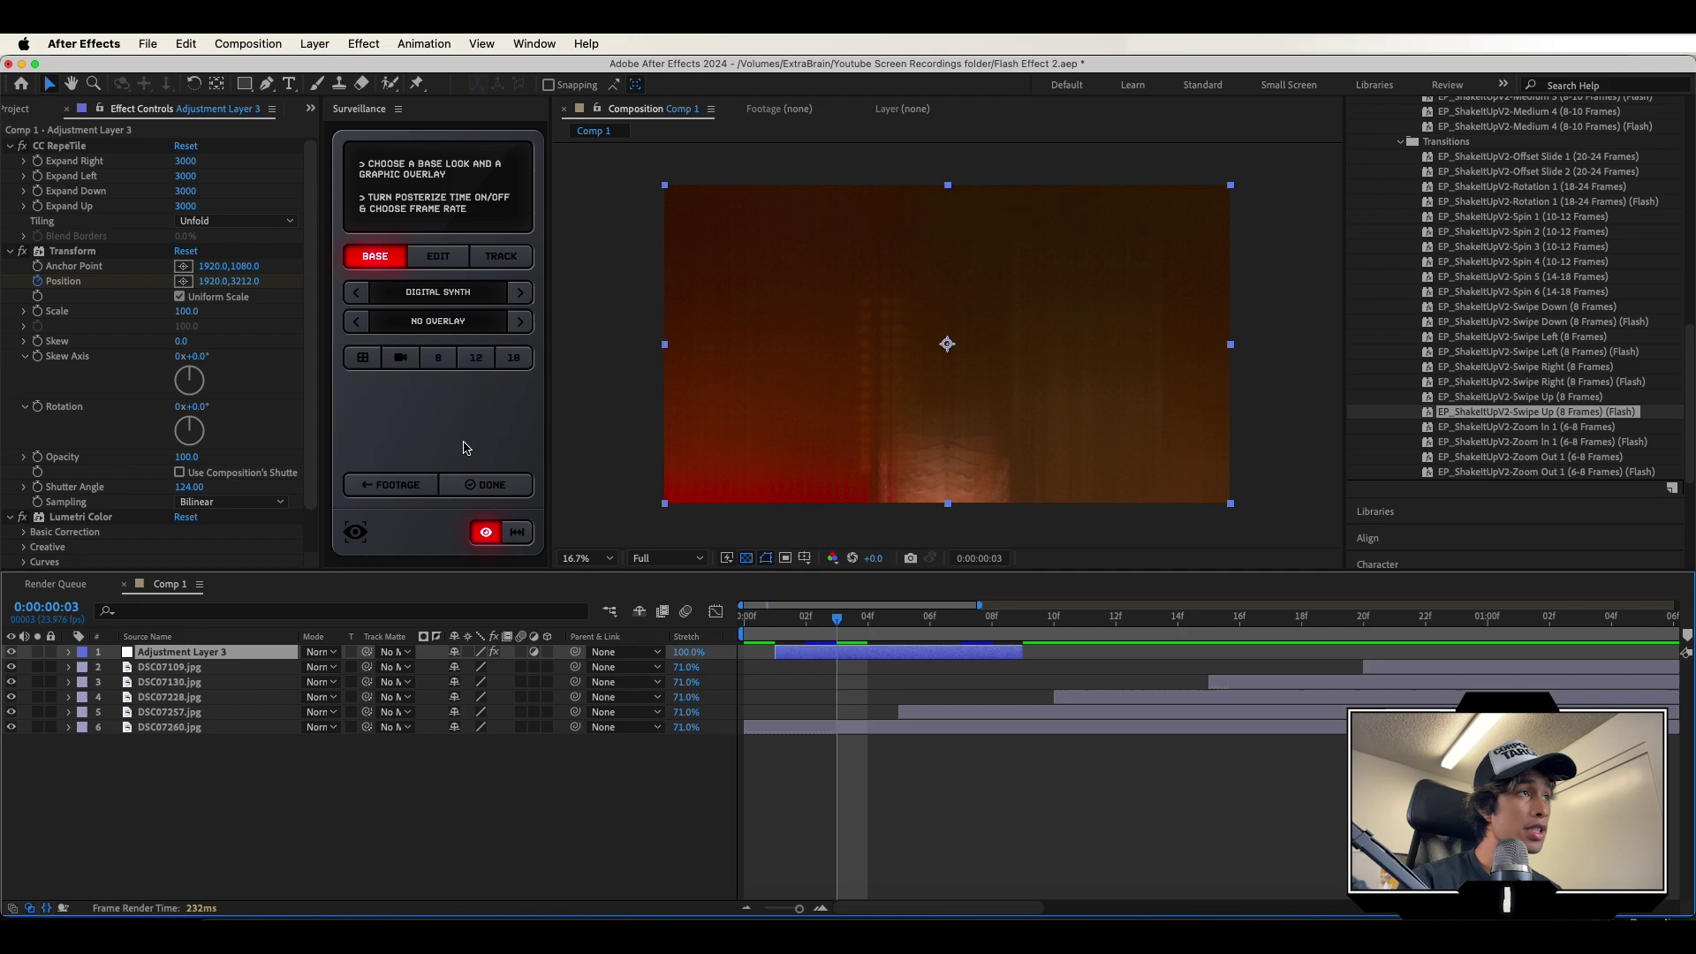
click(57, 144)
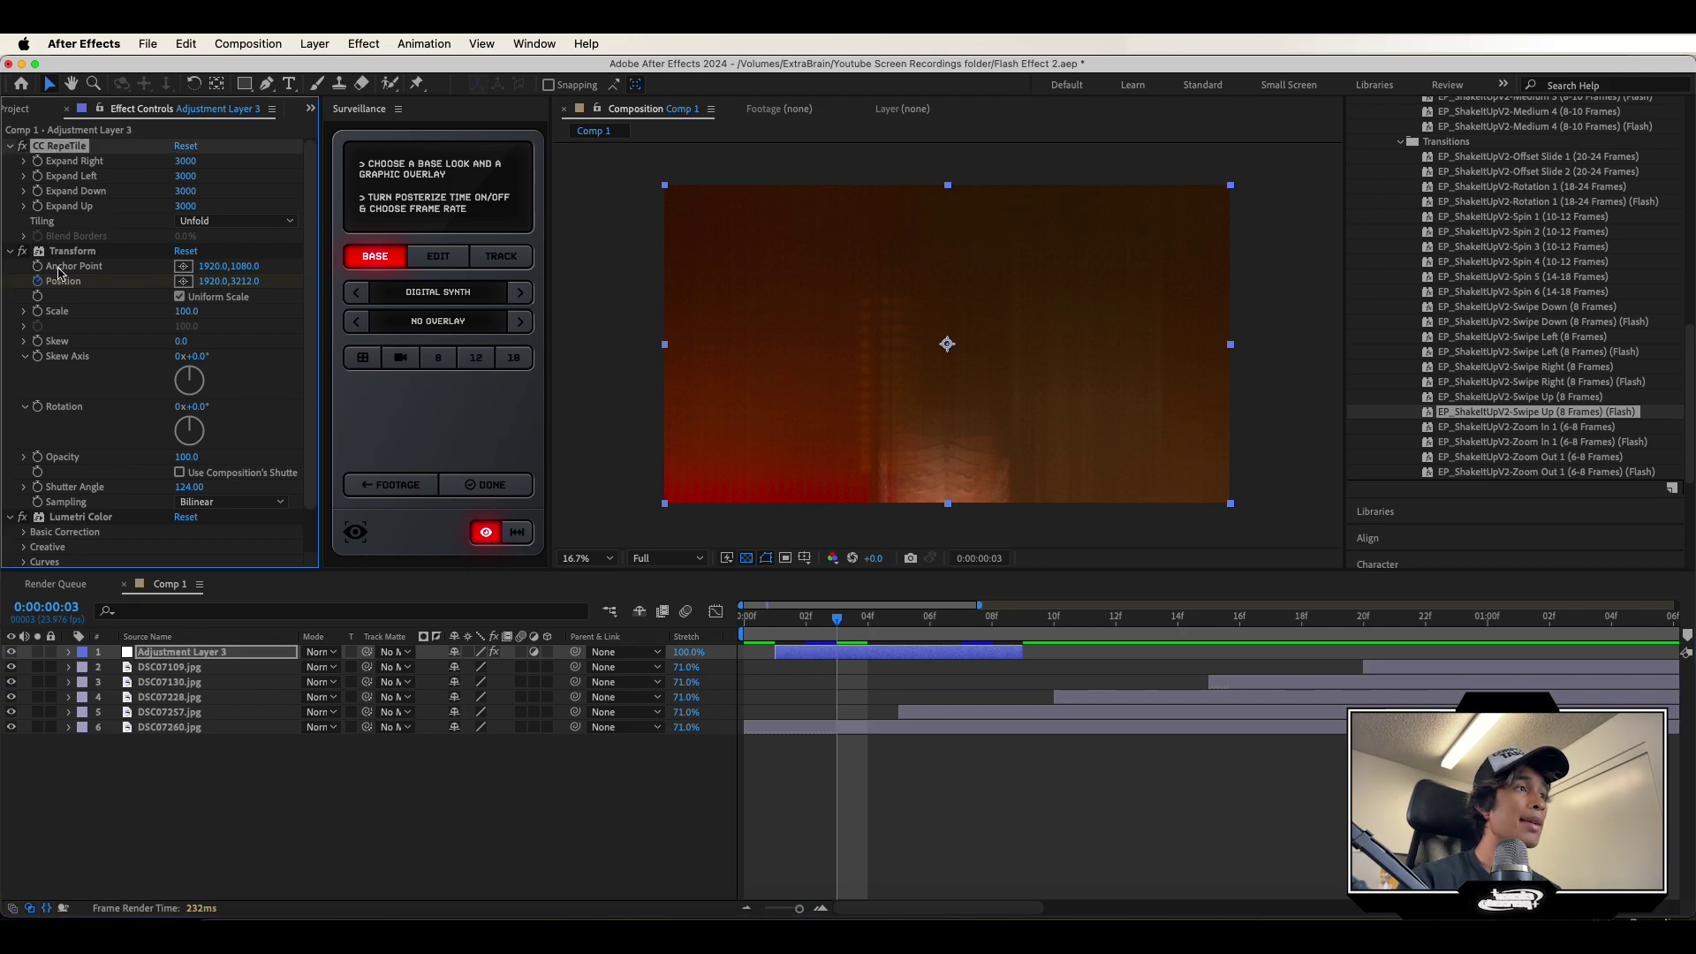
shift+click(76, 525)
key(Delete)
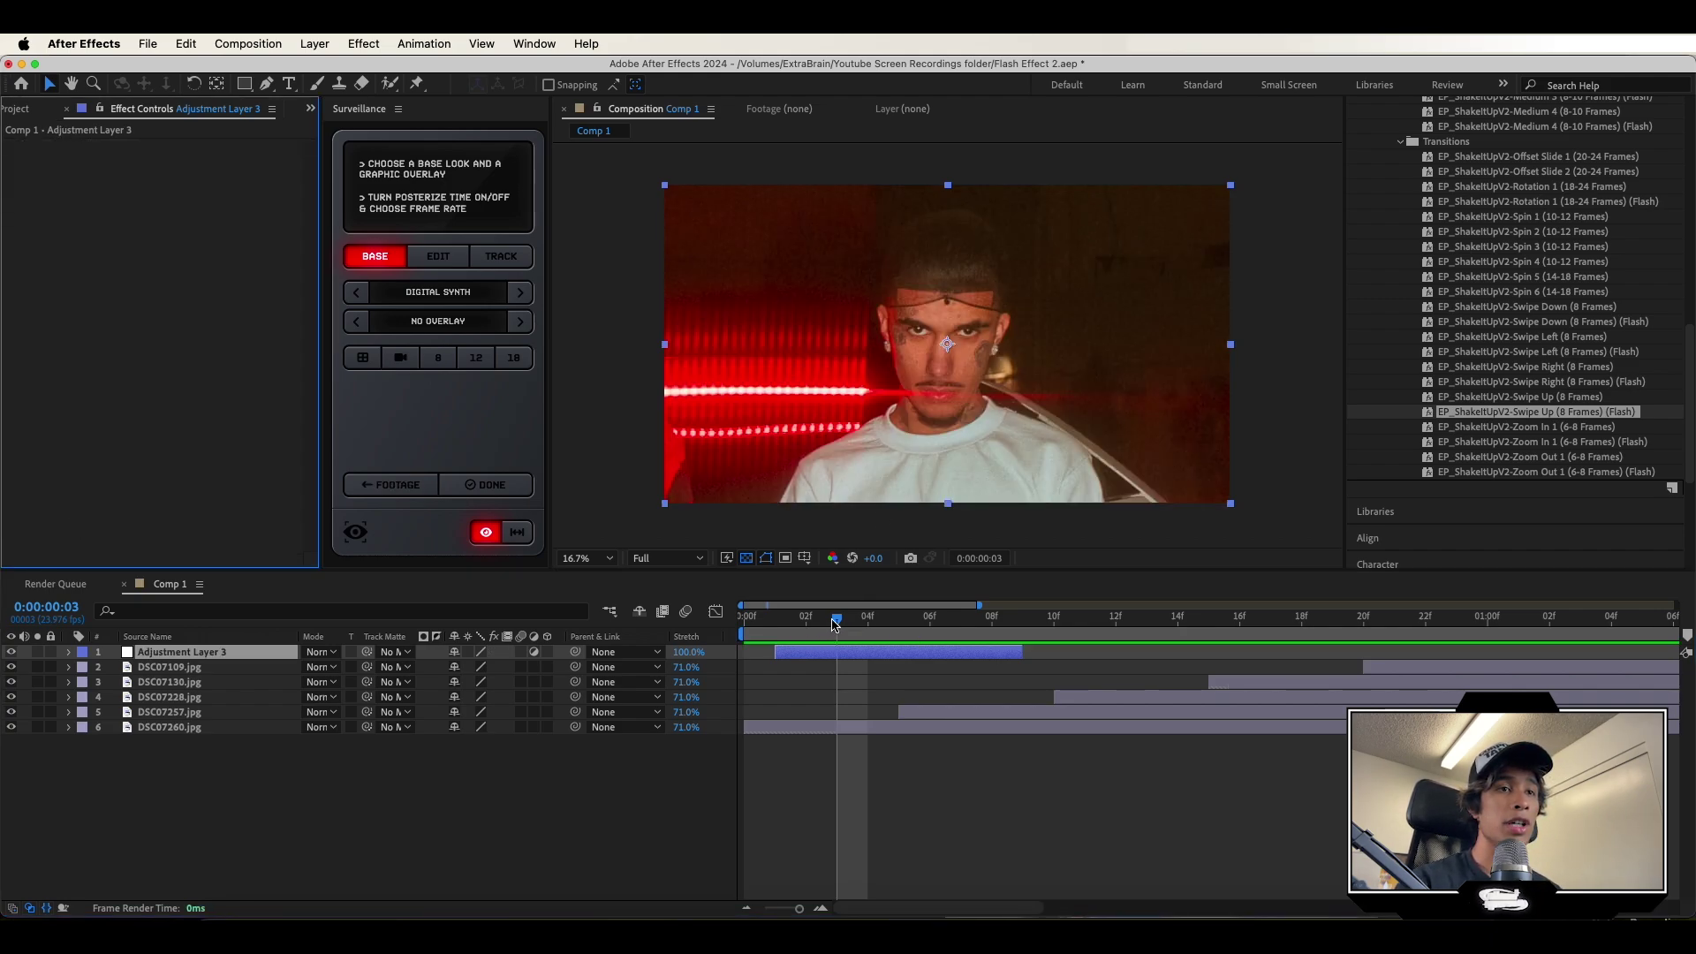
Go to frame 1, search the effects for "tran", and apply the Distort Transform effect to the adjustment layer.
drag(833, 626, 788, 621)
scroll(1614, 139, up, 10)
click(1429, 214)
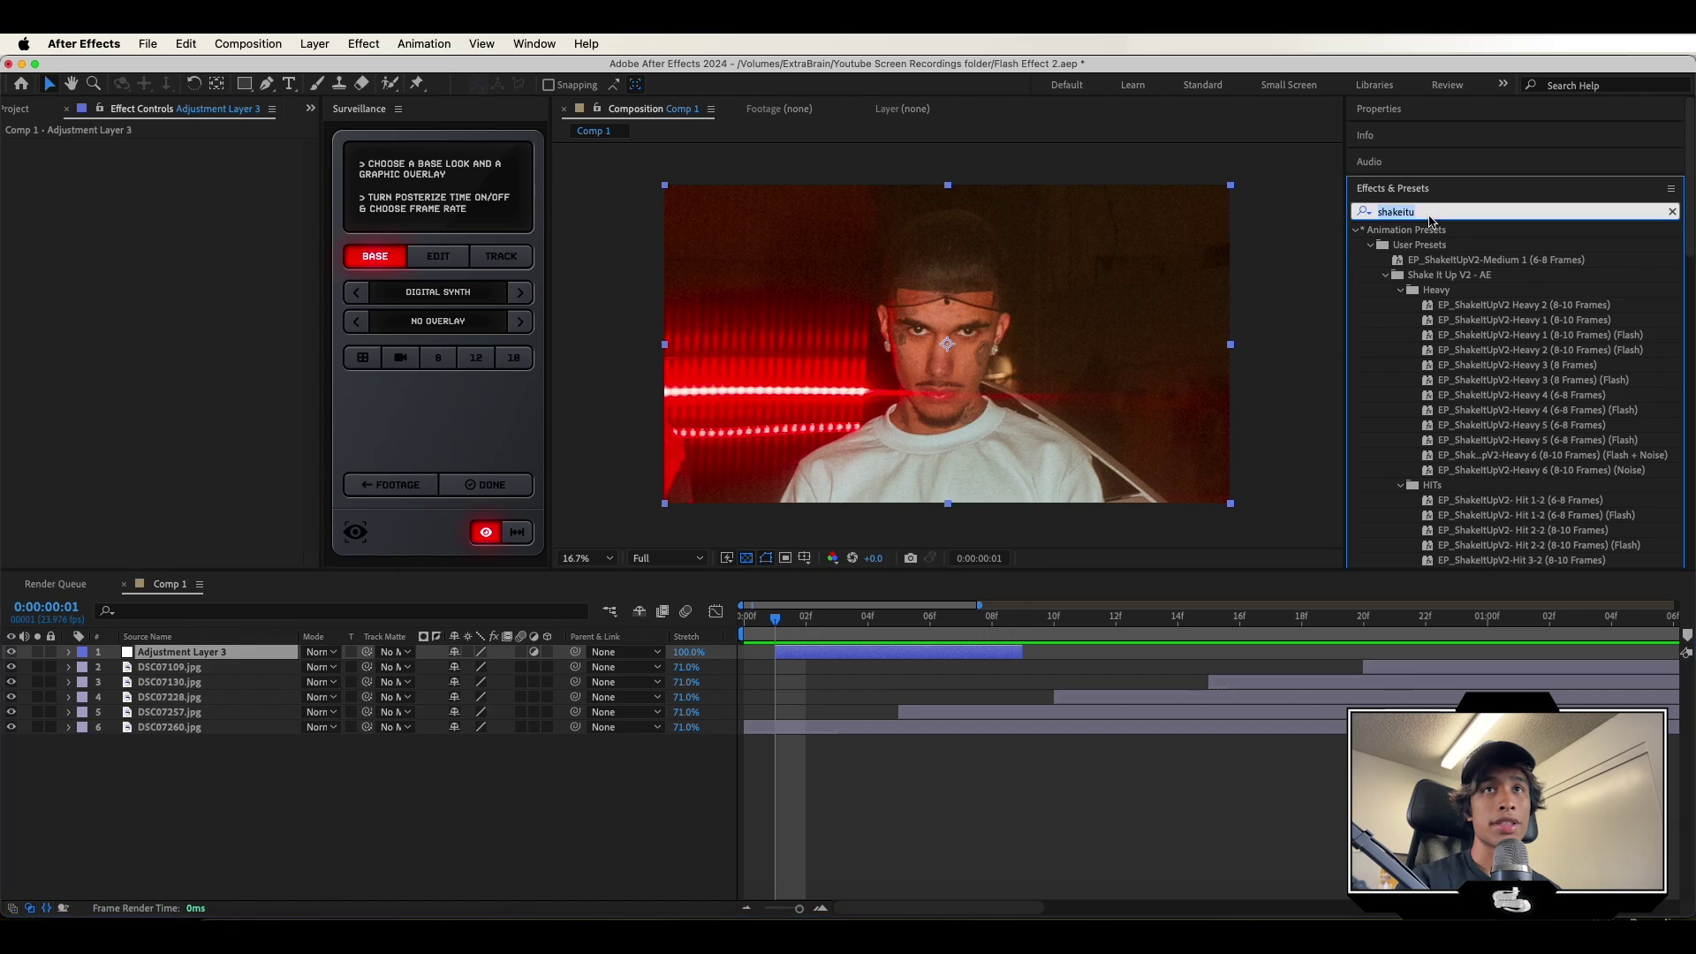
text(tran)
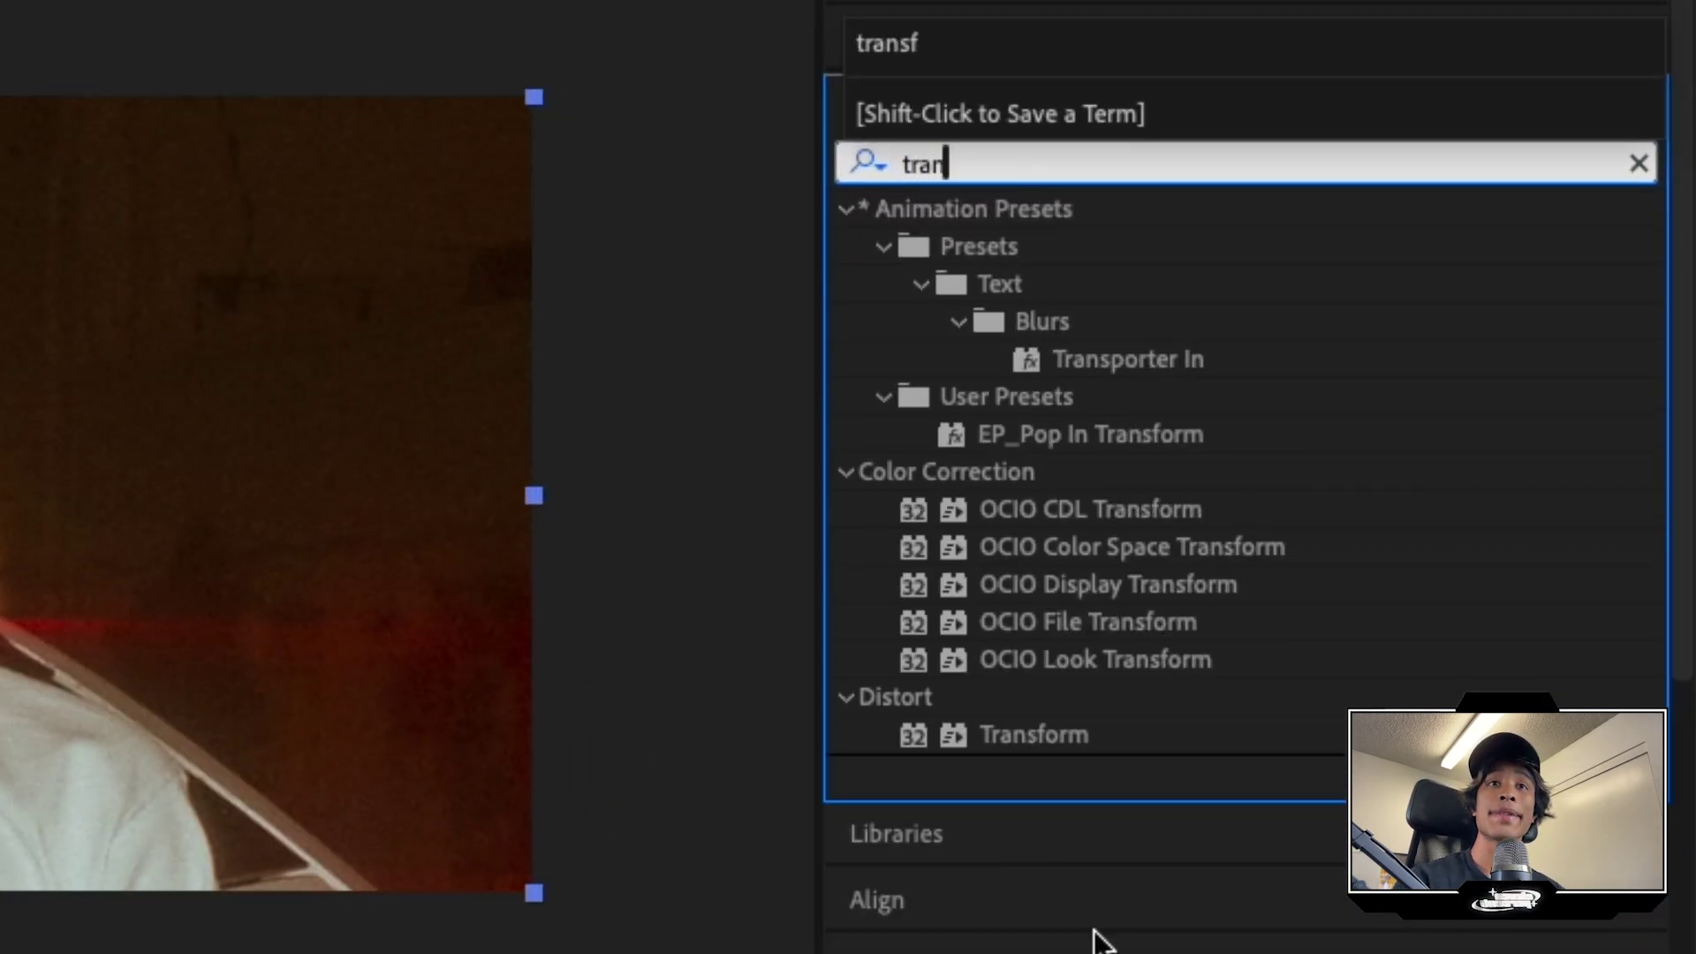
drag(1053, 734, 925, 653)
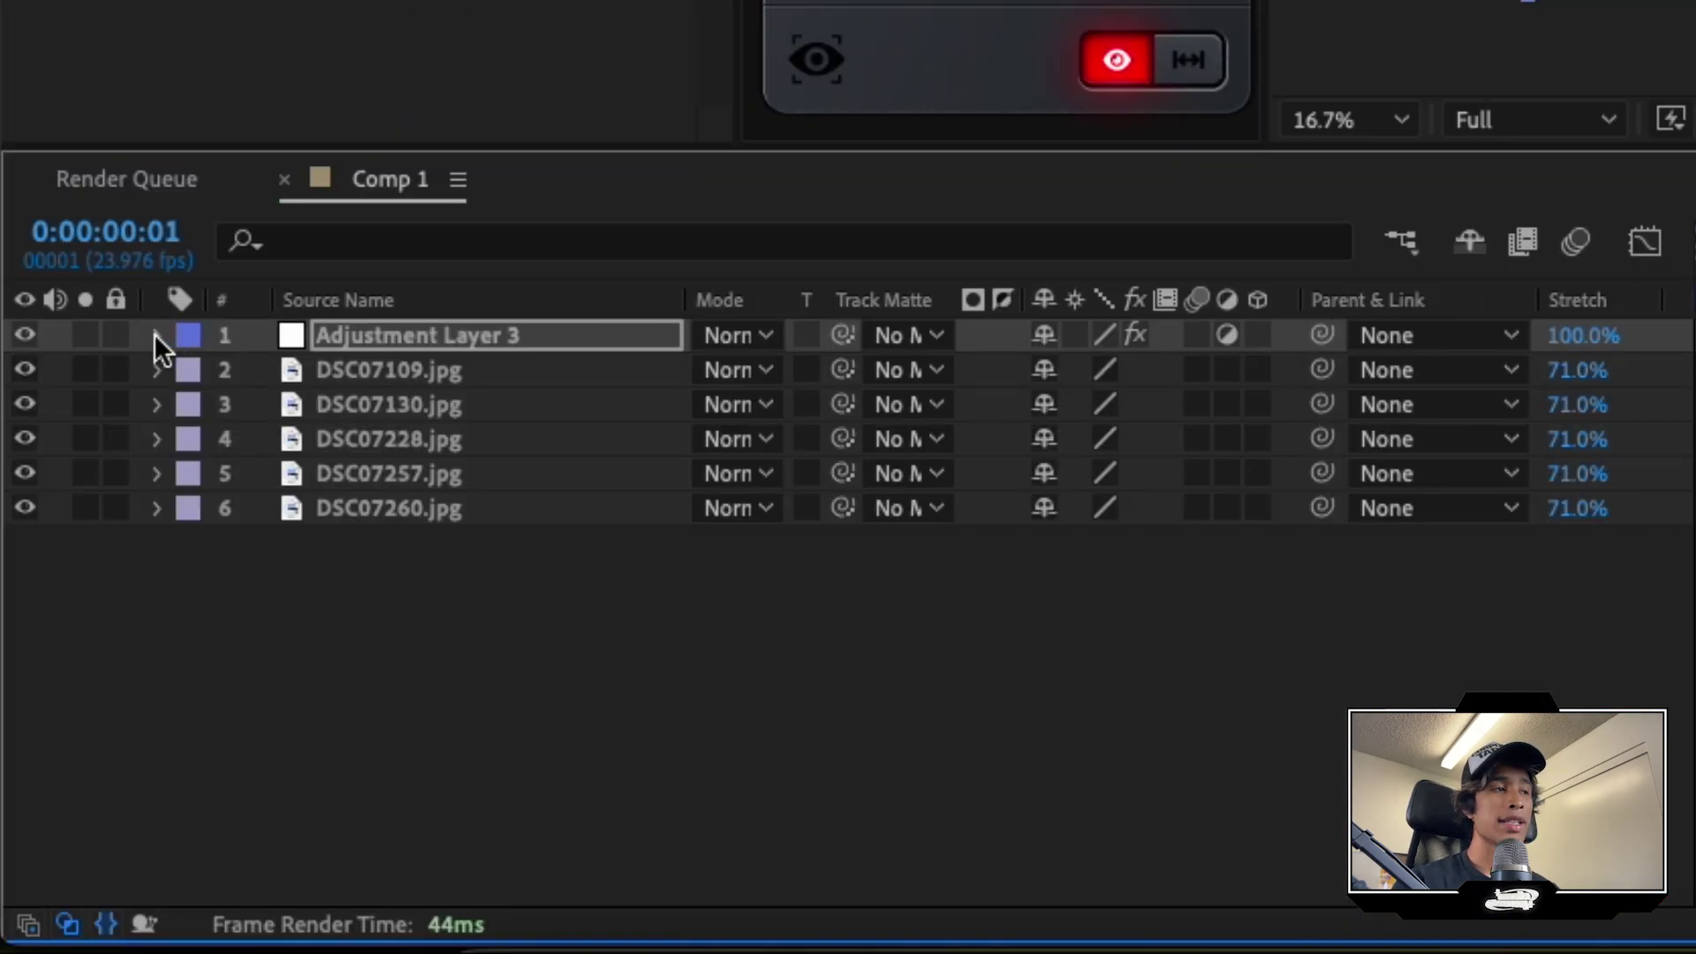
Keyframe the adjustment layer's Transform effect Position at 1920, 1080 on frame 1 and frame 9.
click(159, 336)
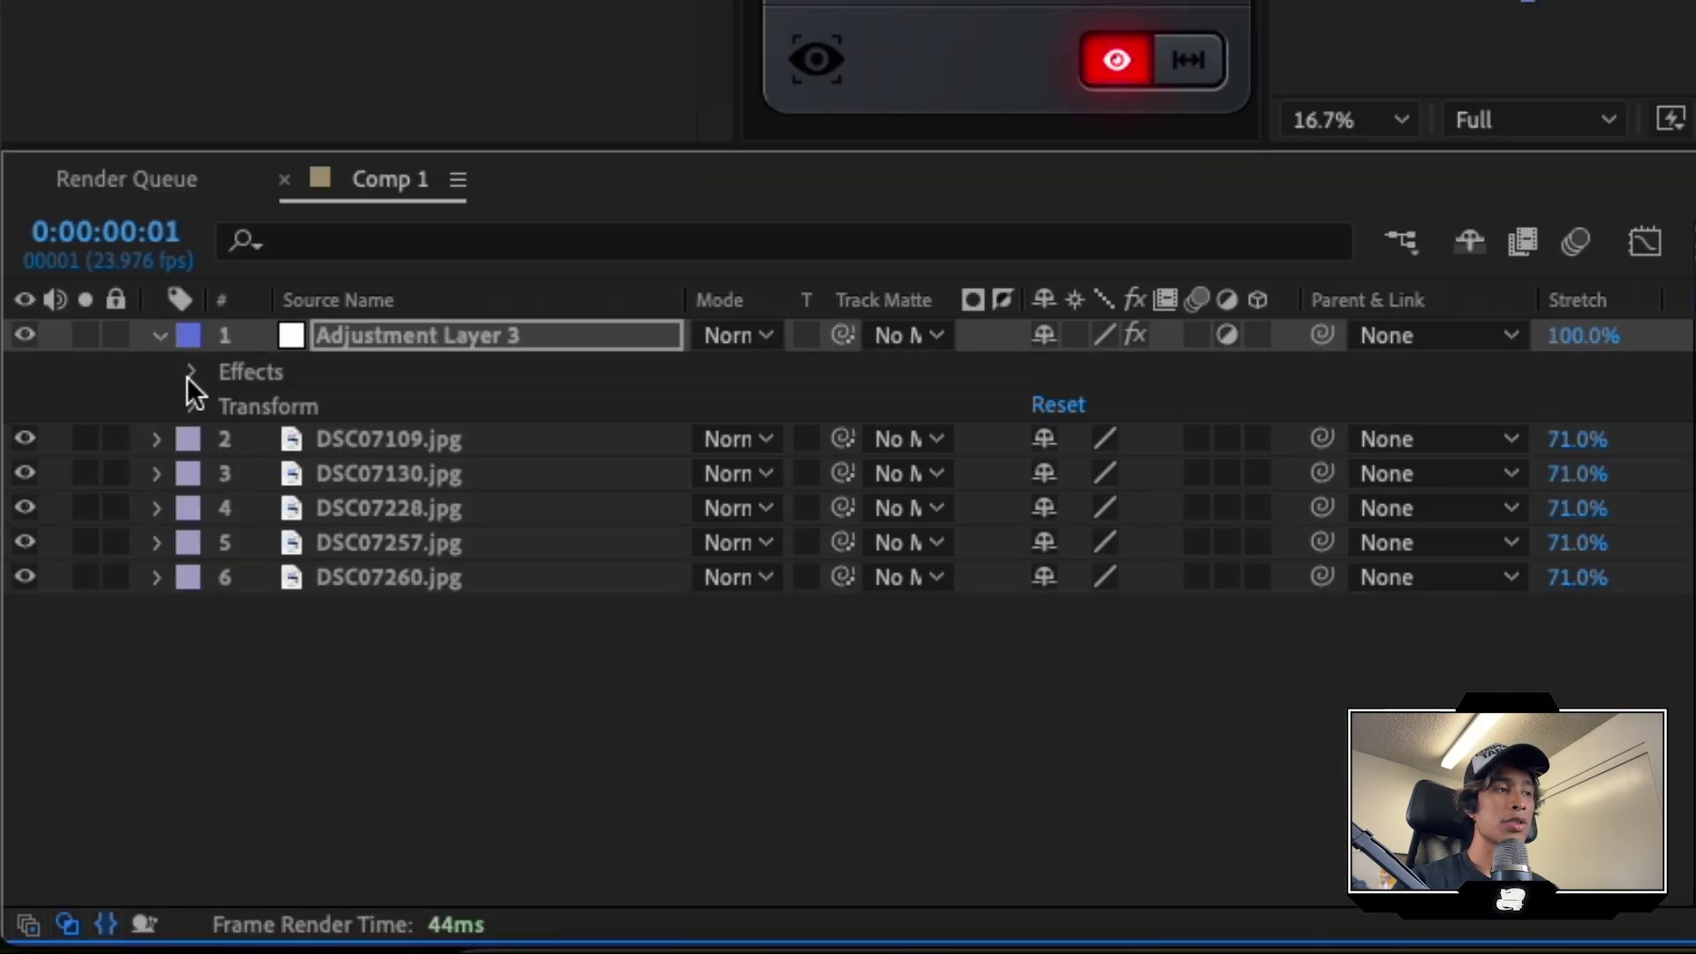
click(187, 375)
click(221, 406)
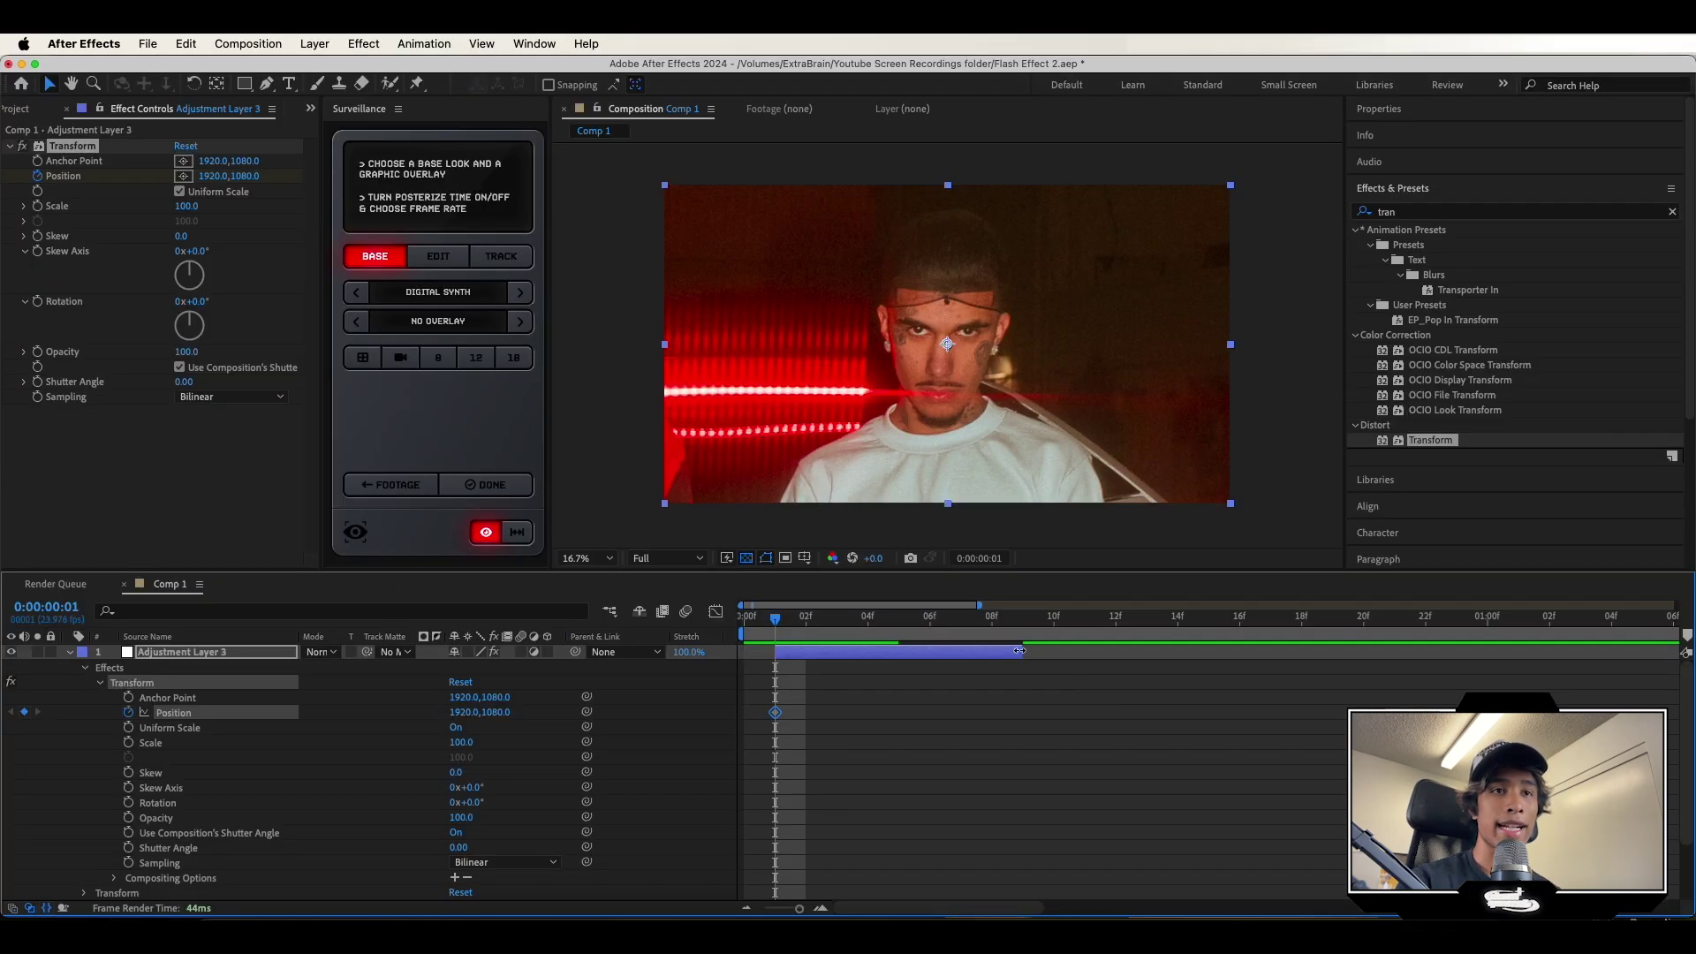
click(1023, 636)
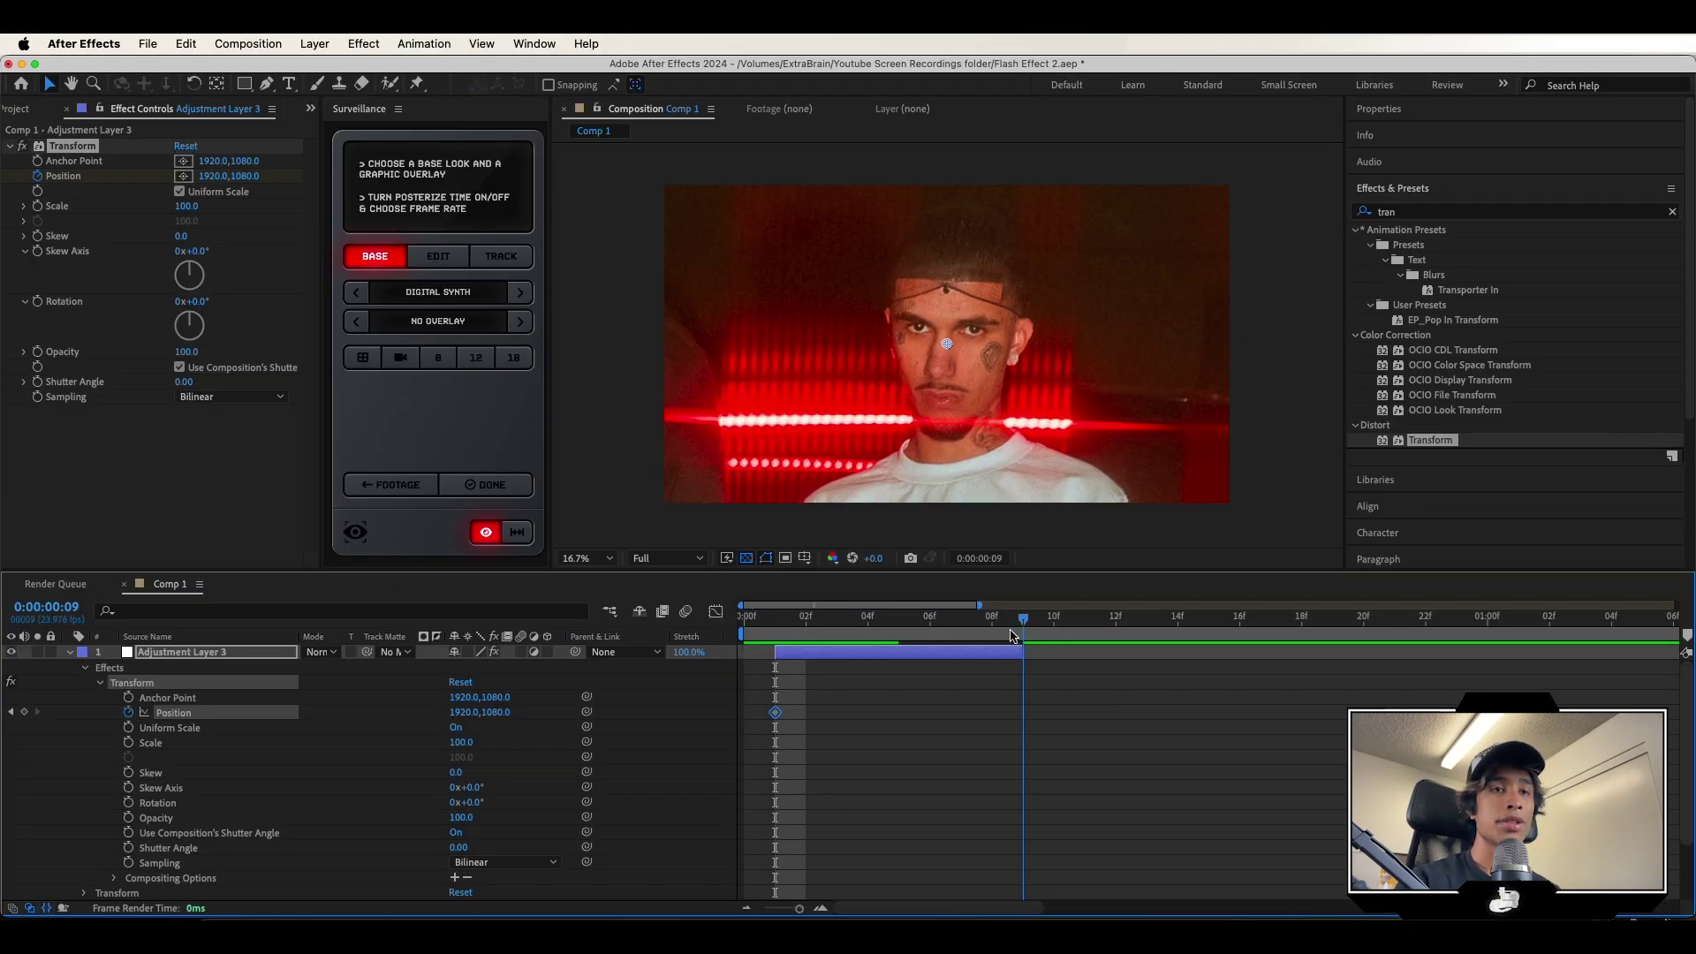
click(24, 713)
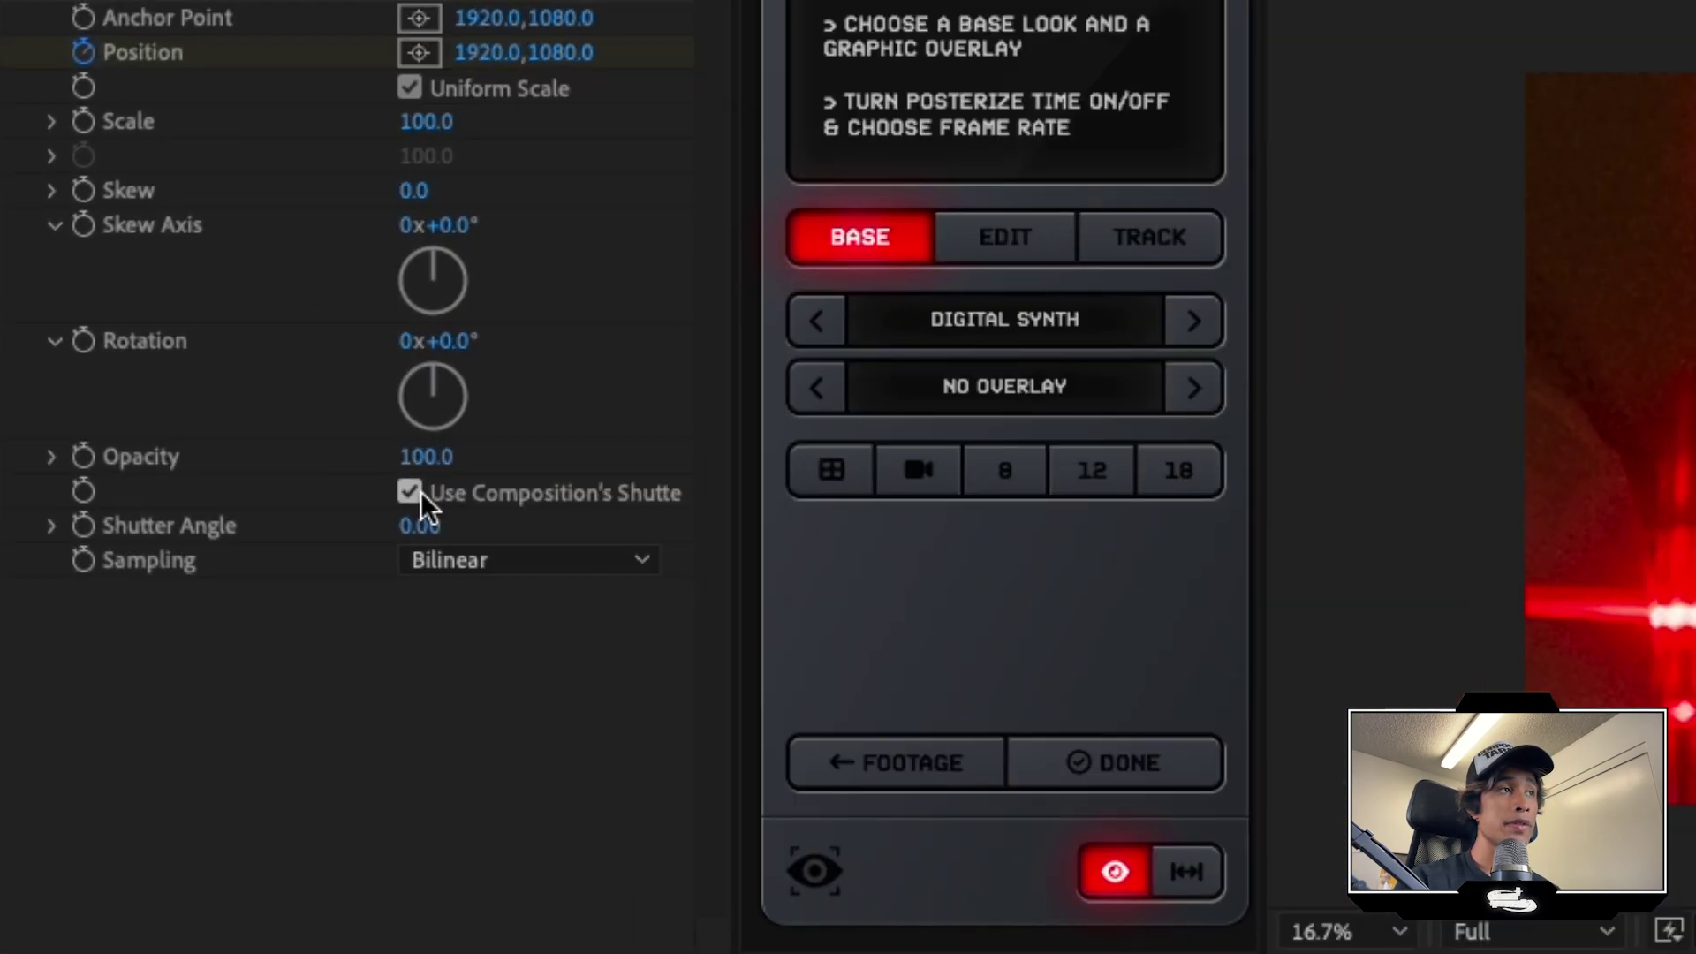
Disable Use Composition's Shutter Angle in the Transform effect and set its Shutter Angle to 278.
click(186, 382)
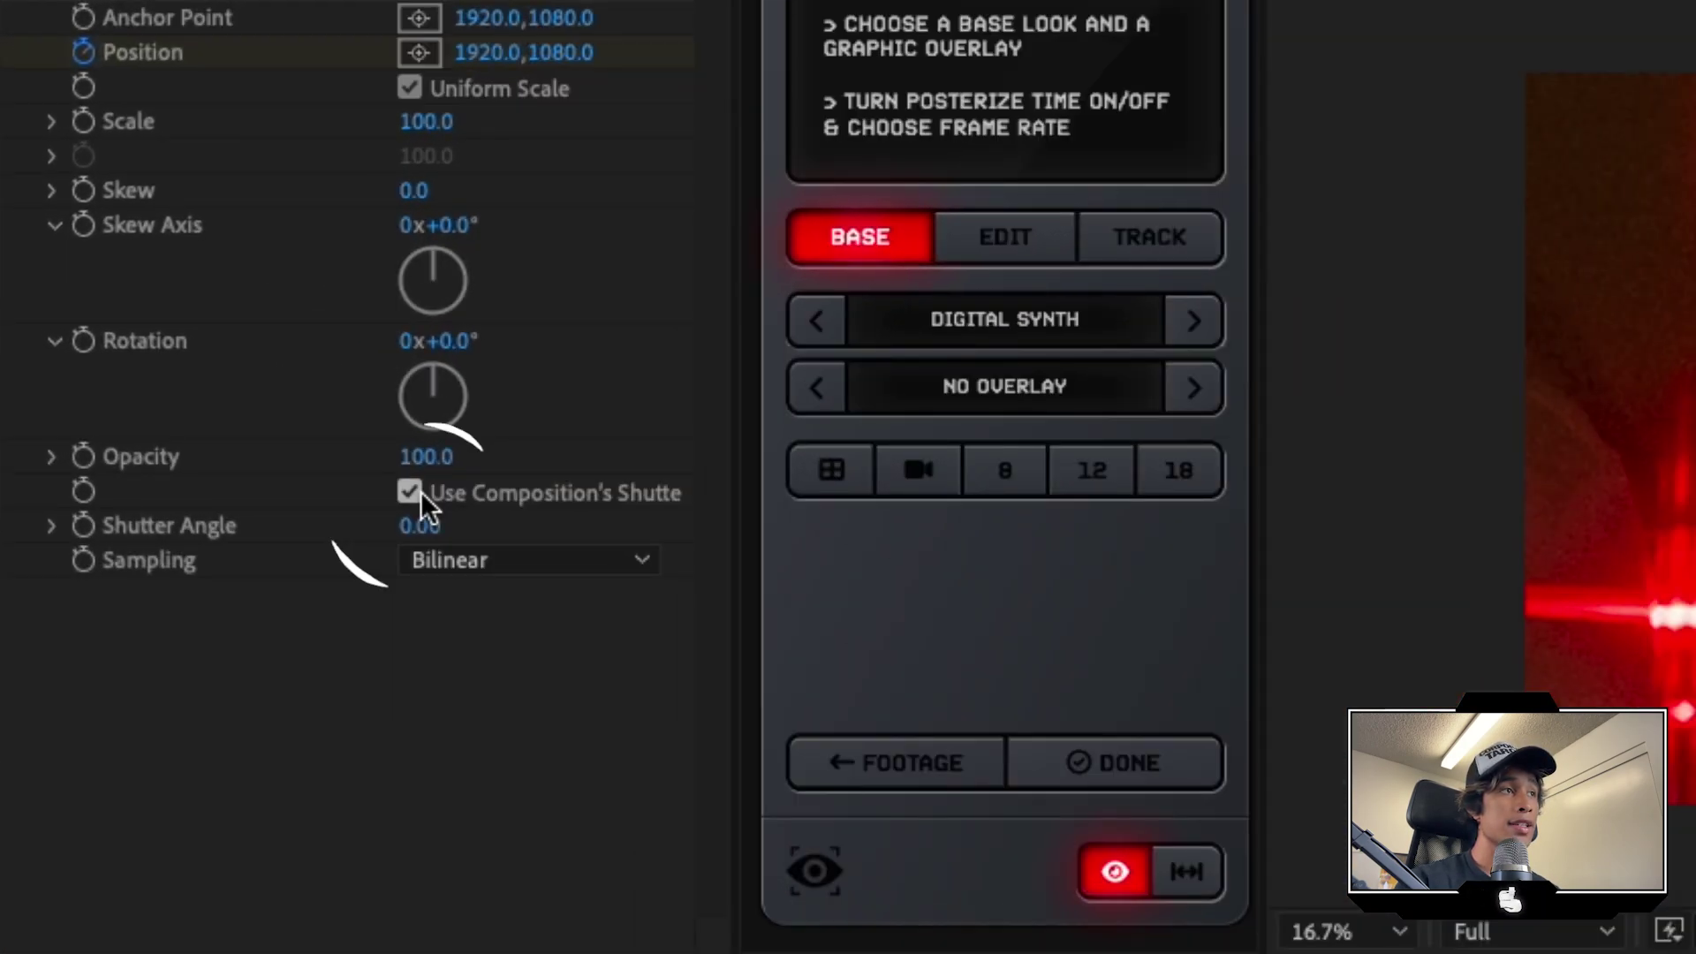
click(416, 485)
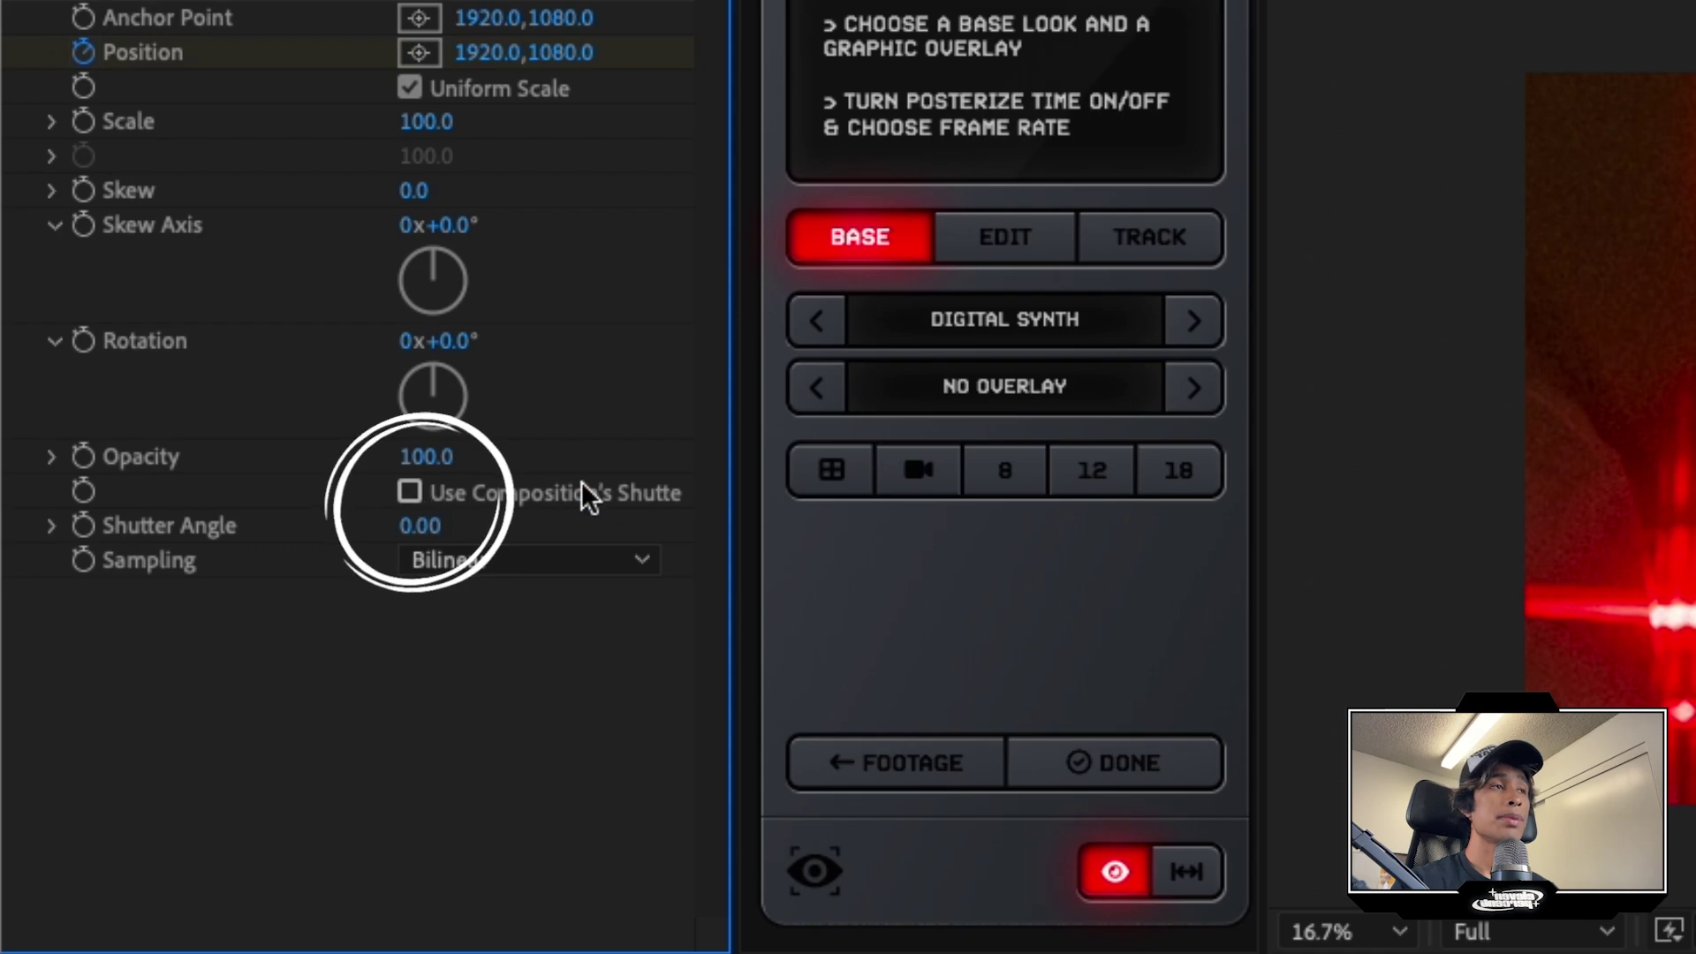
click(426, 527)
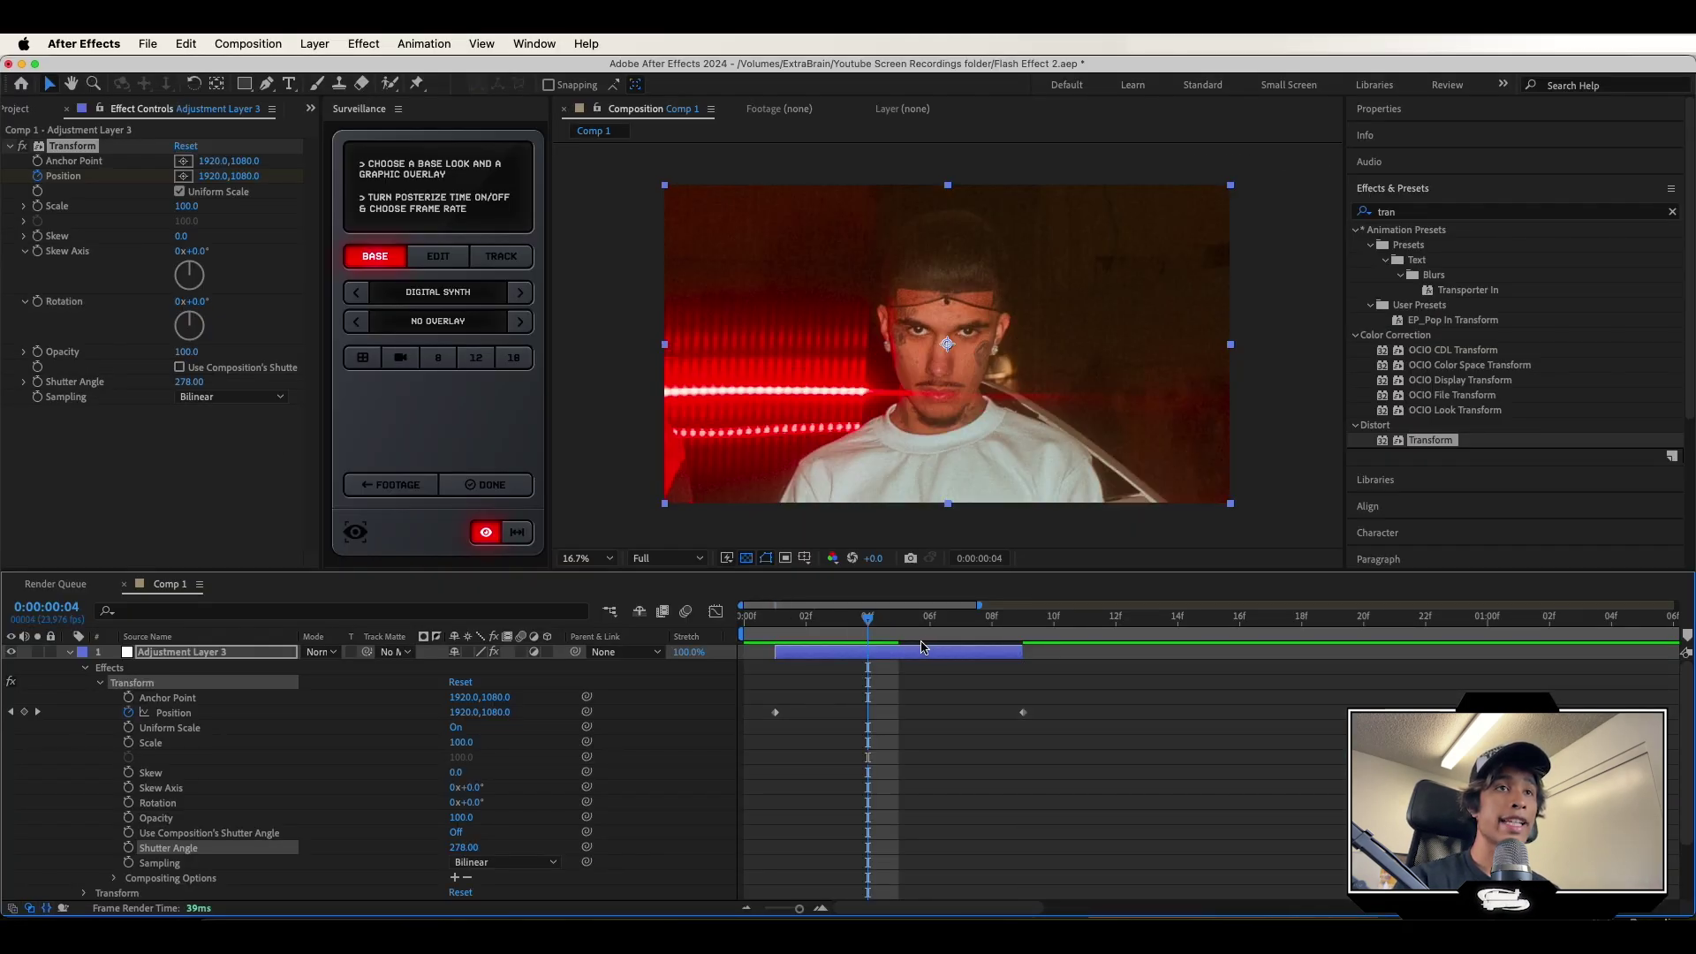
At frame 4, keyframe the Transform effect's Position at 1920, 3360 to push the photo down out of frame.
mouse_move(864, 623)
mouse_down()
mouse_move(899, 640)
mouse_move(862, 654)
mouse_move(899, 629)
mouse_move(850, 640)
mouse_up()
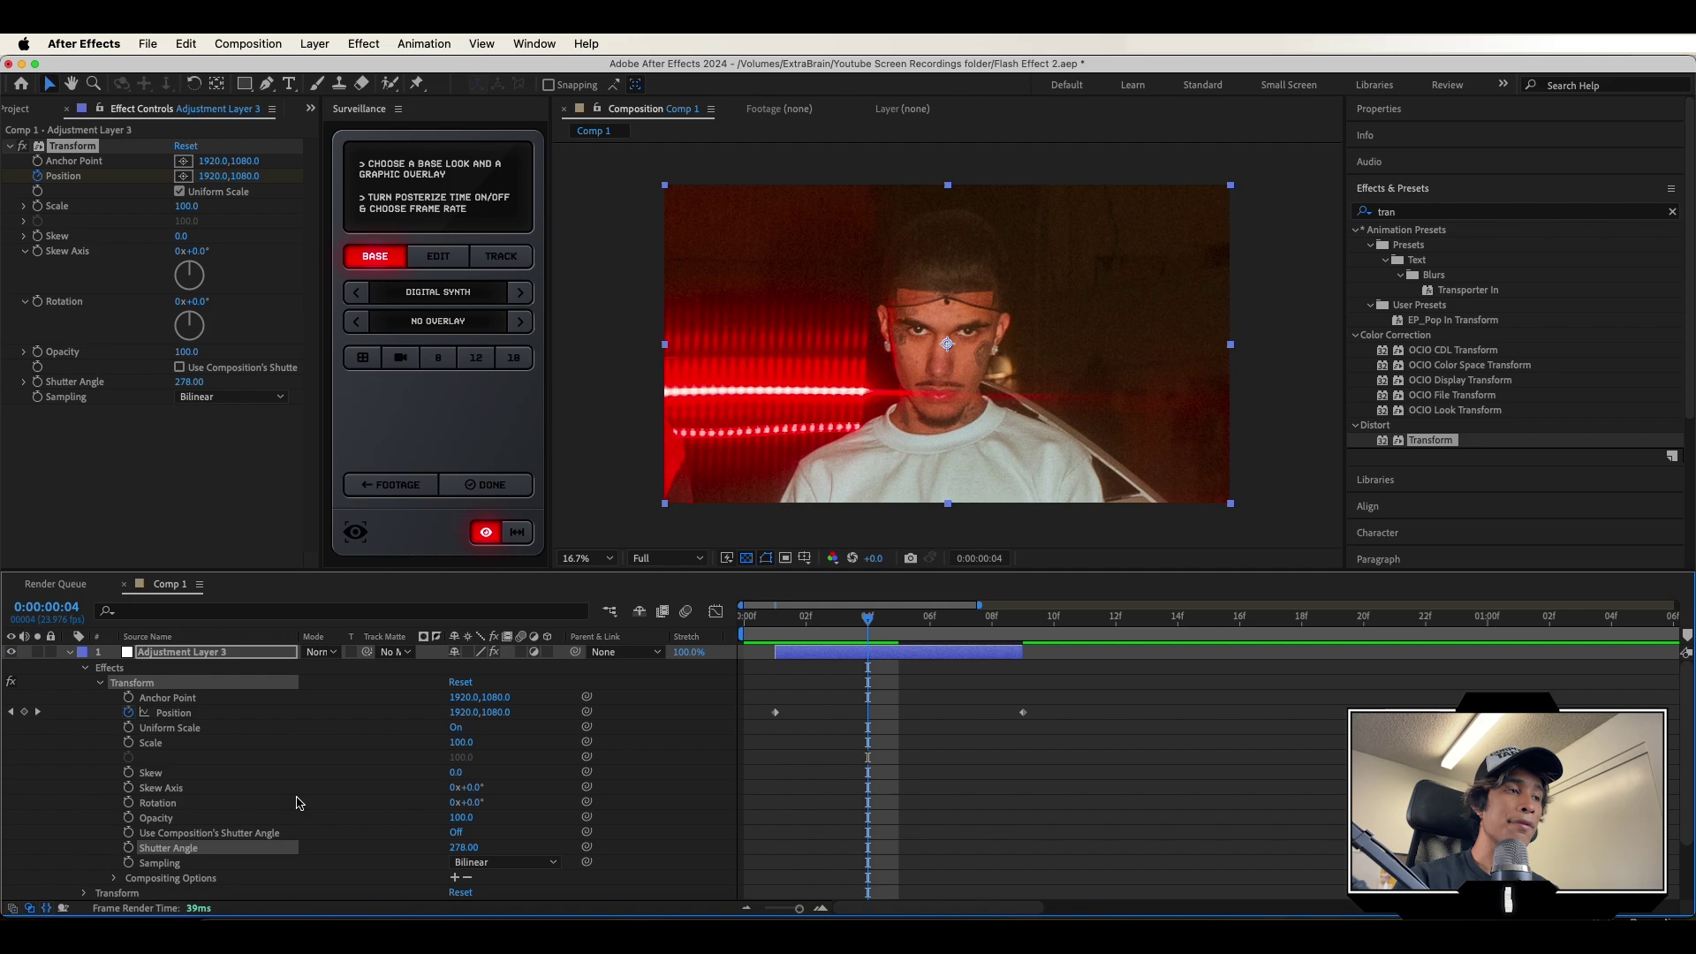
drag(504, 720, 1314, 645)
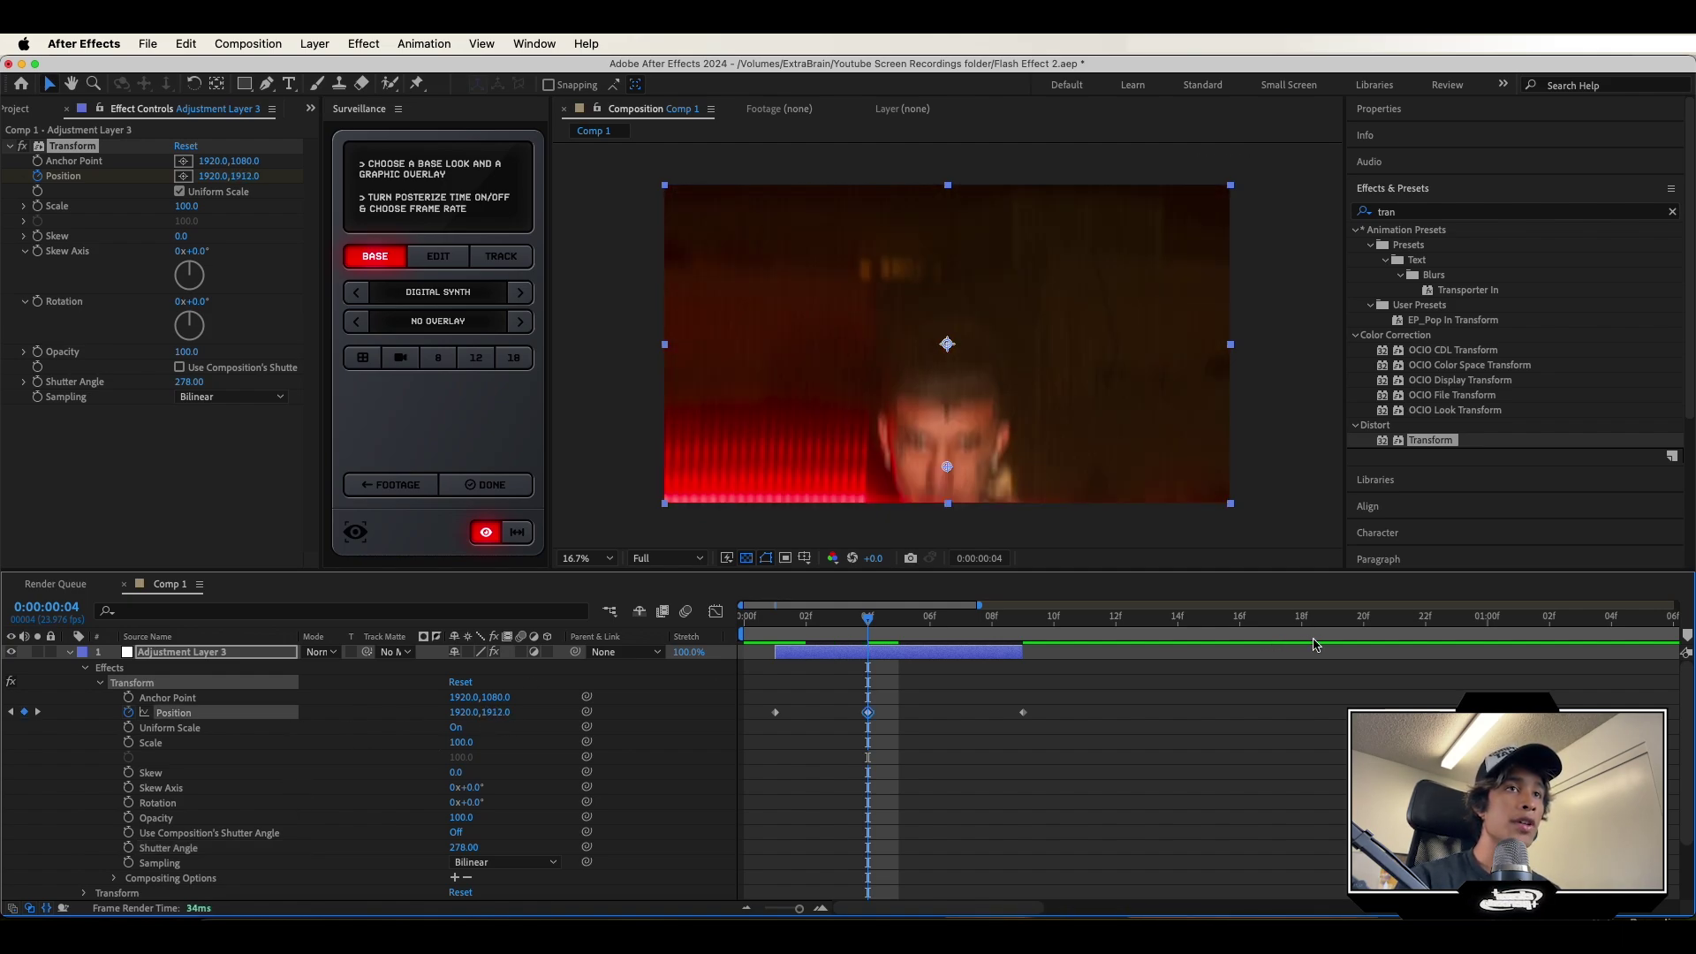
drag(498, 712, 1384, 691)
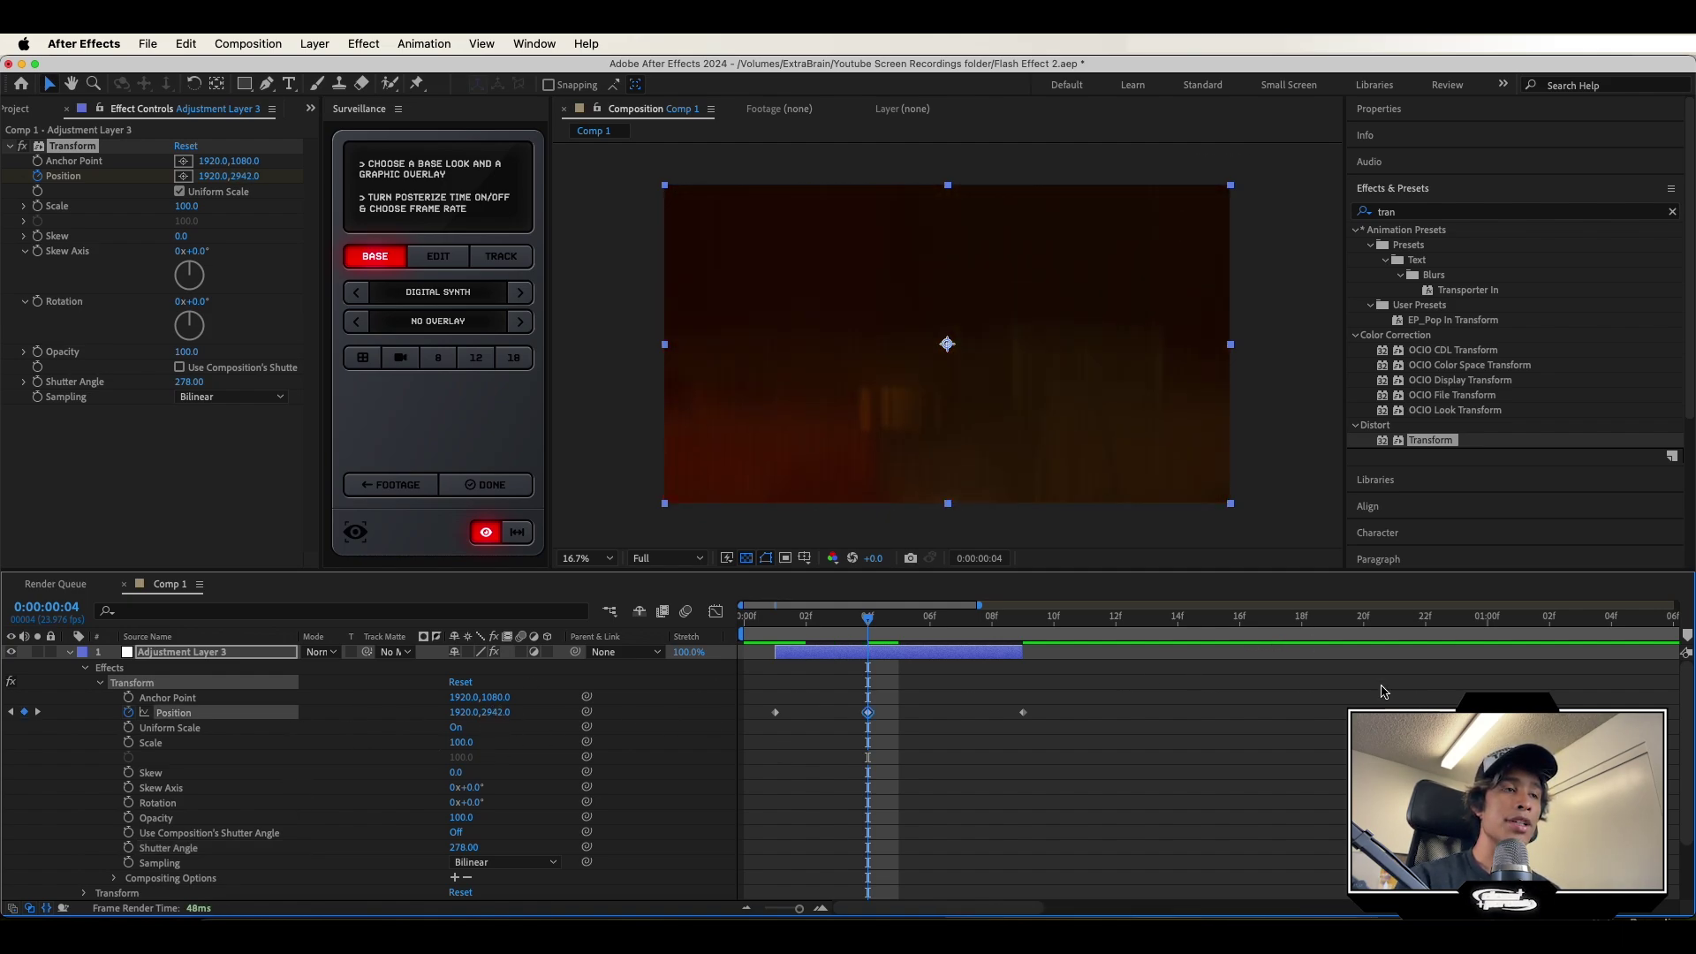
drag(492, 712, 1038, 699)
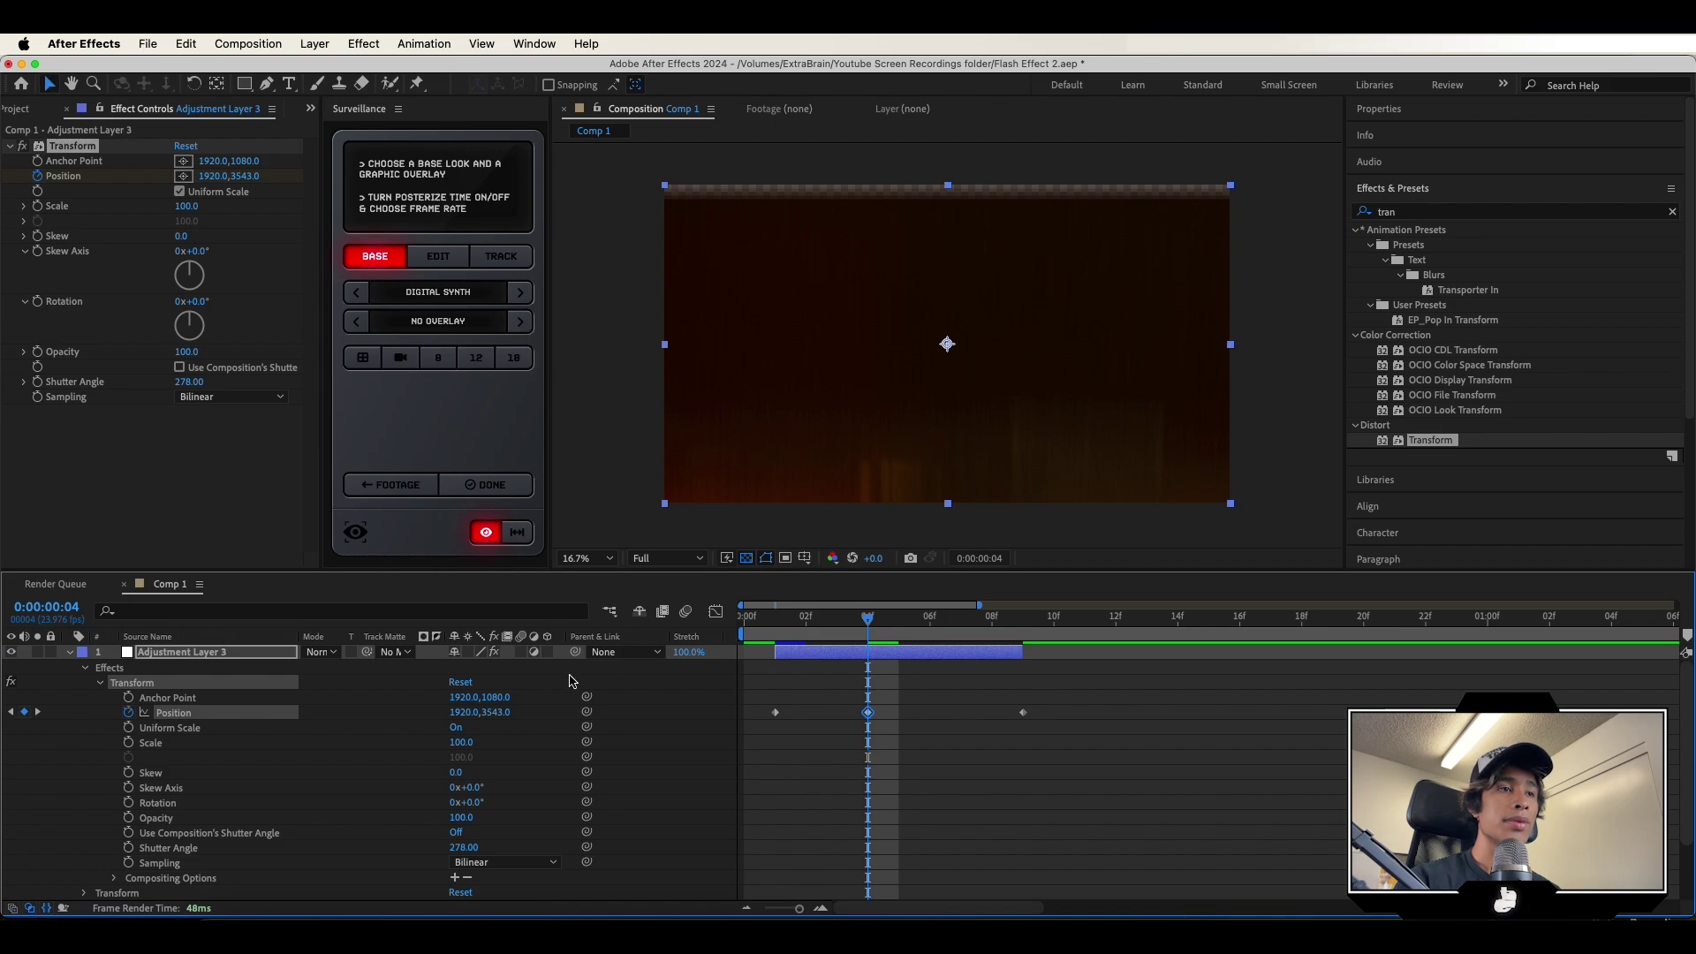
drag(419, 712, 328, 712)
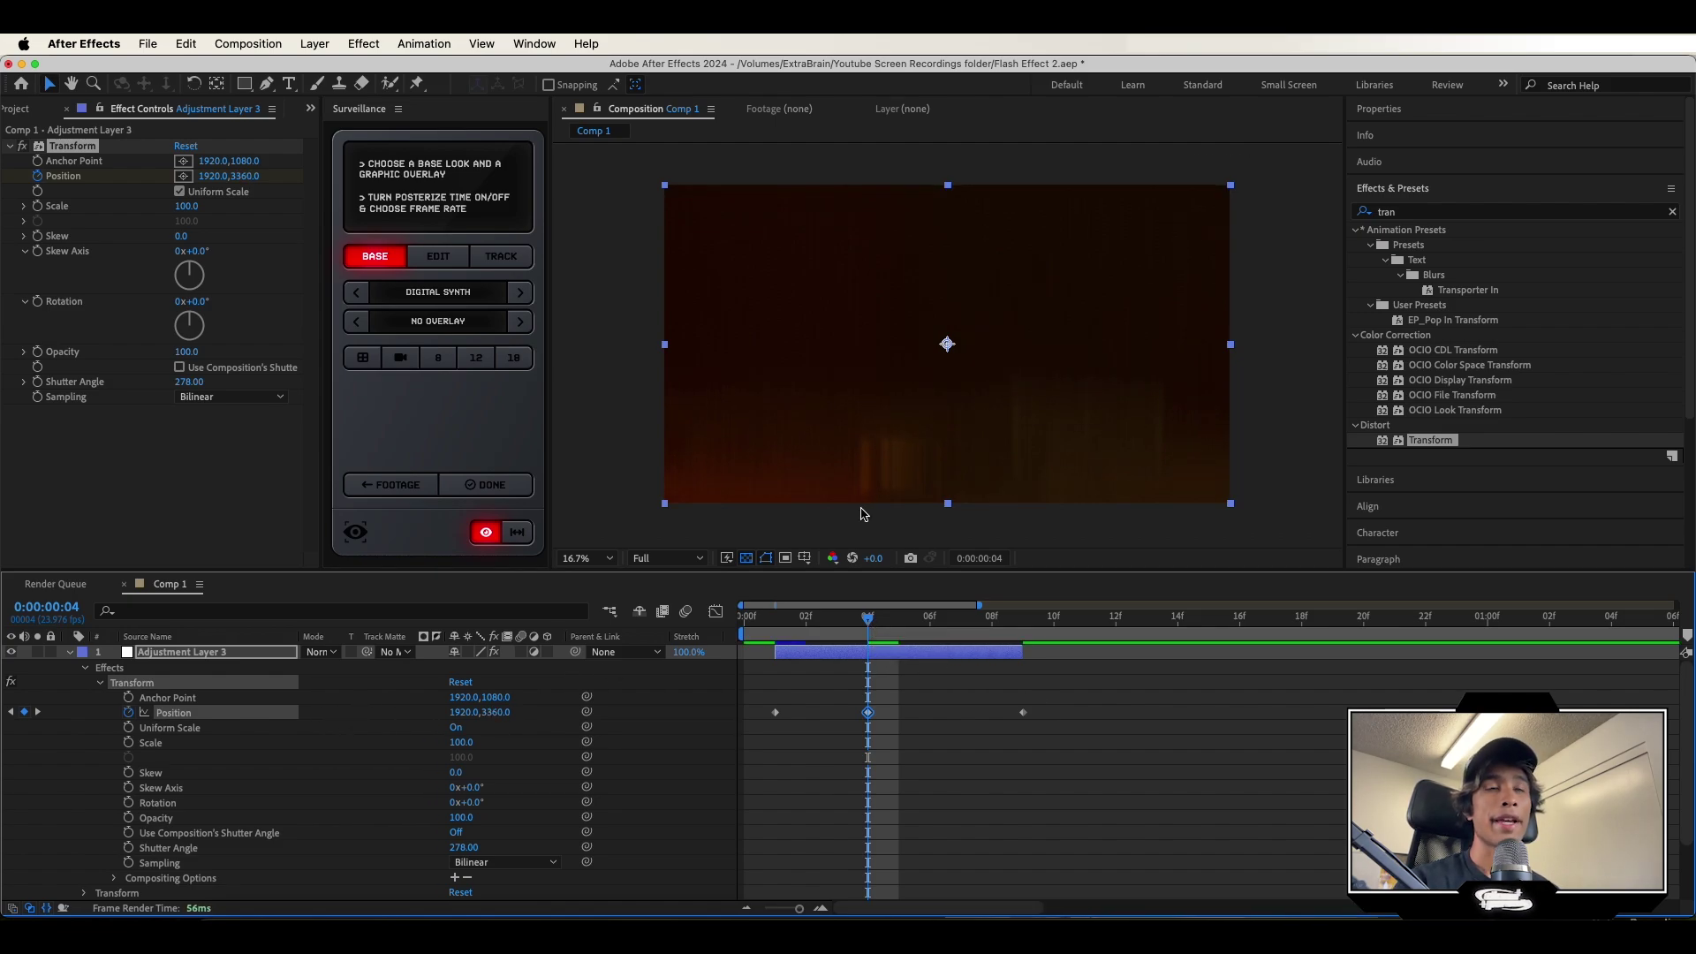
At frame 5, keyframe the Transform effect's Position at 1920, -750 so the next photo starts above the frame.
mouse_move(863, 621)
mouse_down()
mouse_move(775, 621)
mouse_move(856, 636)
mouse_up()
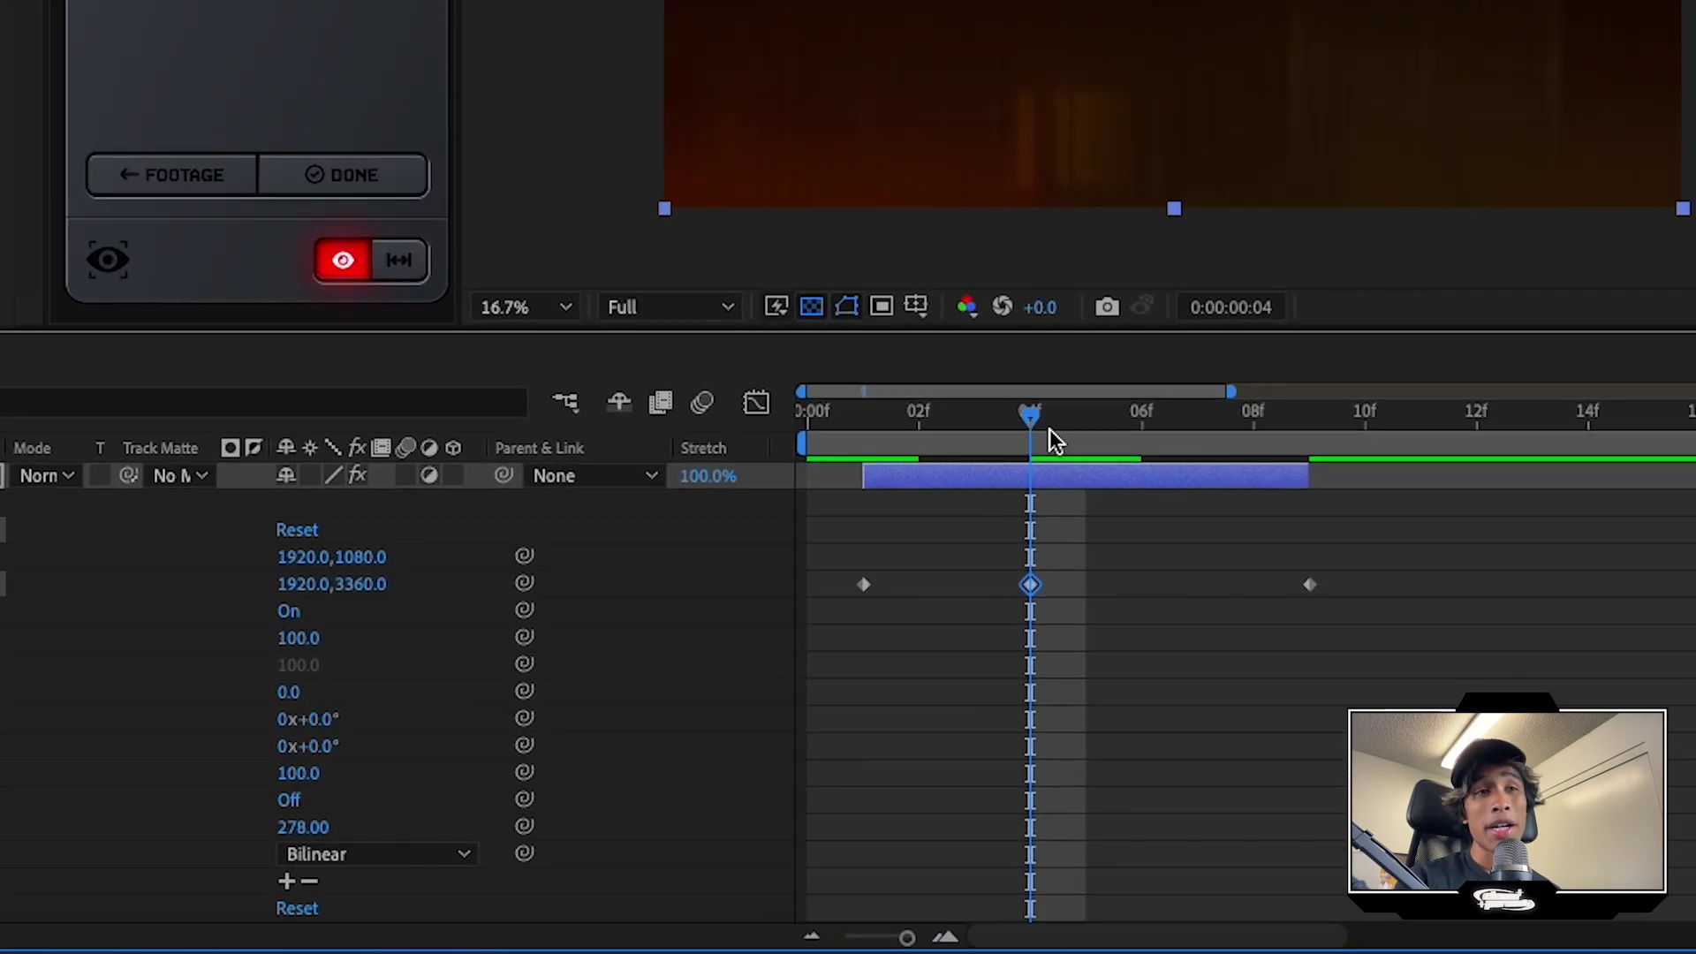
drag(1049, 429, 1064, 428)
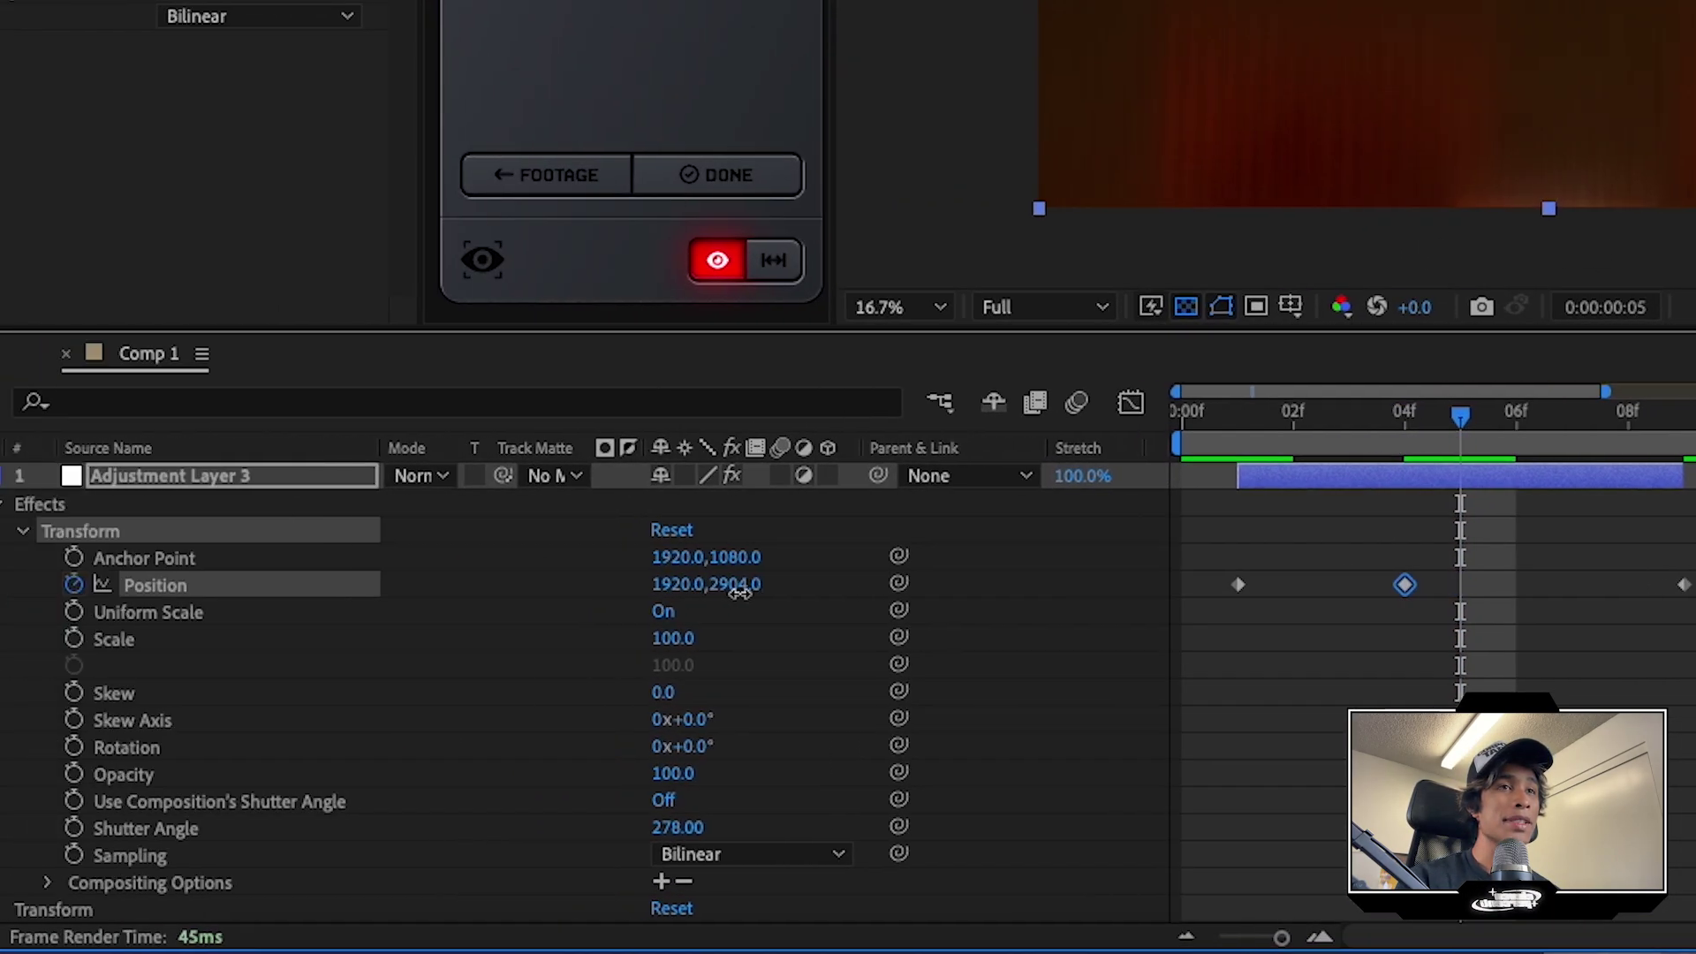
drag(368, 584, 4, 611)
drag(408, 590, 555, 693)
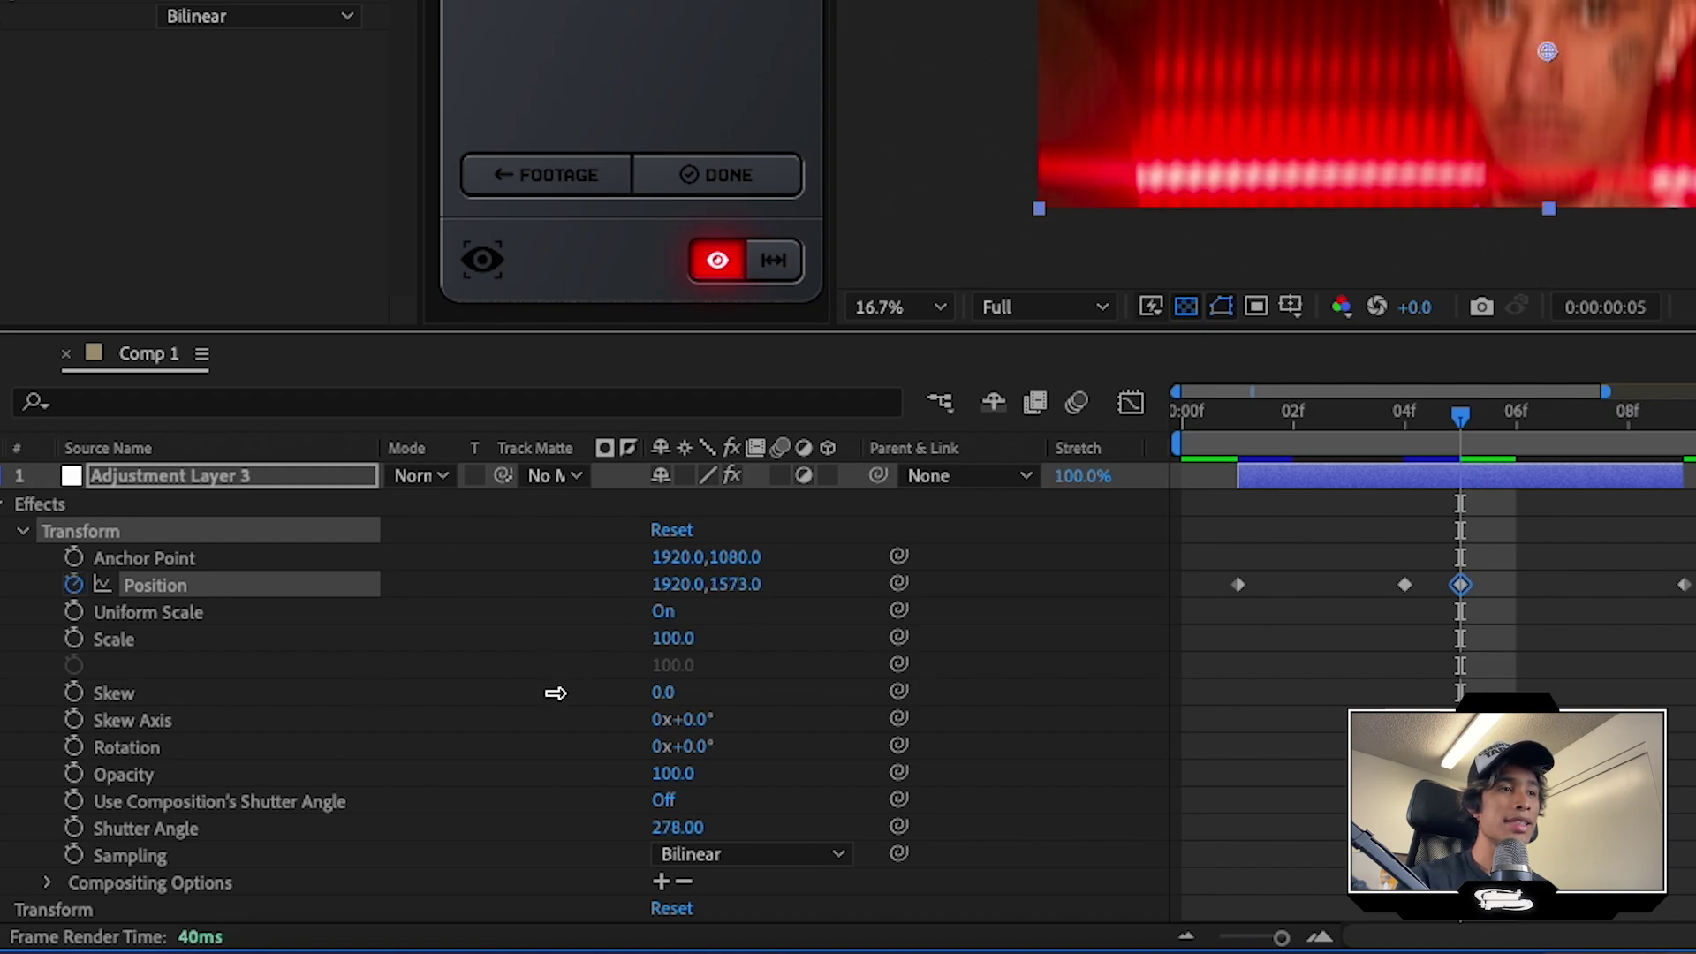
drag(726, 580, 747, 588)
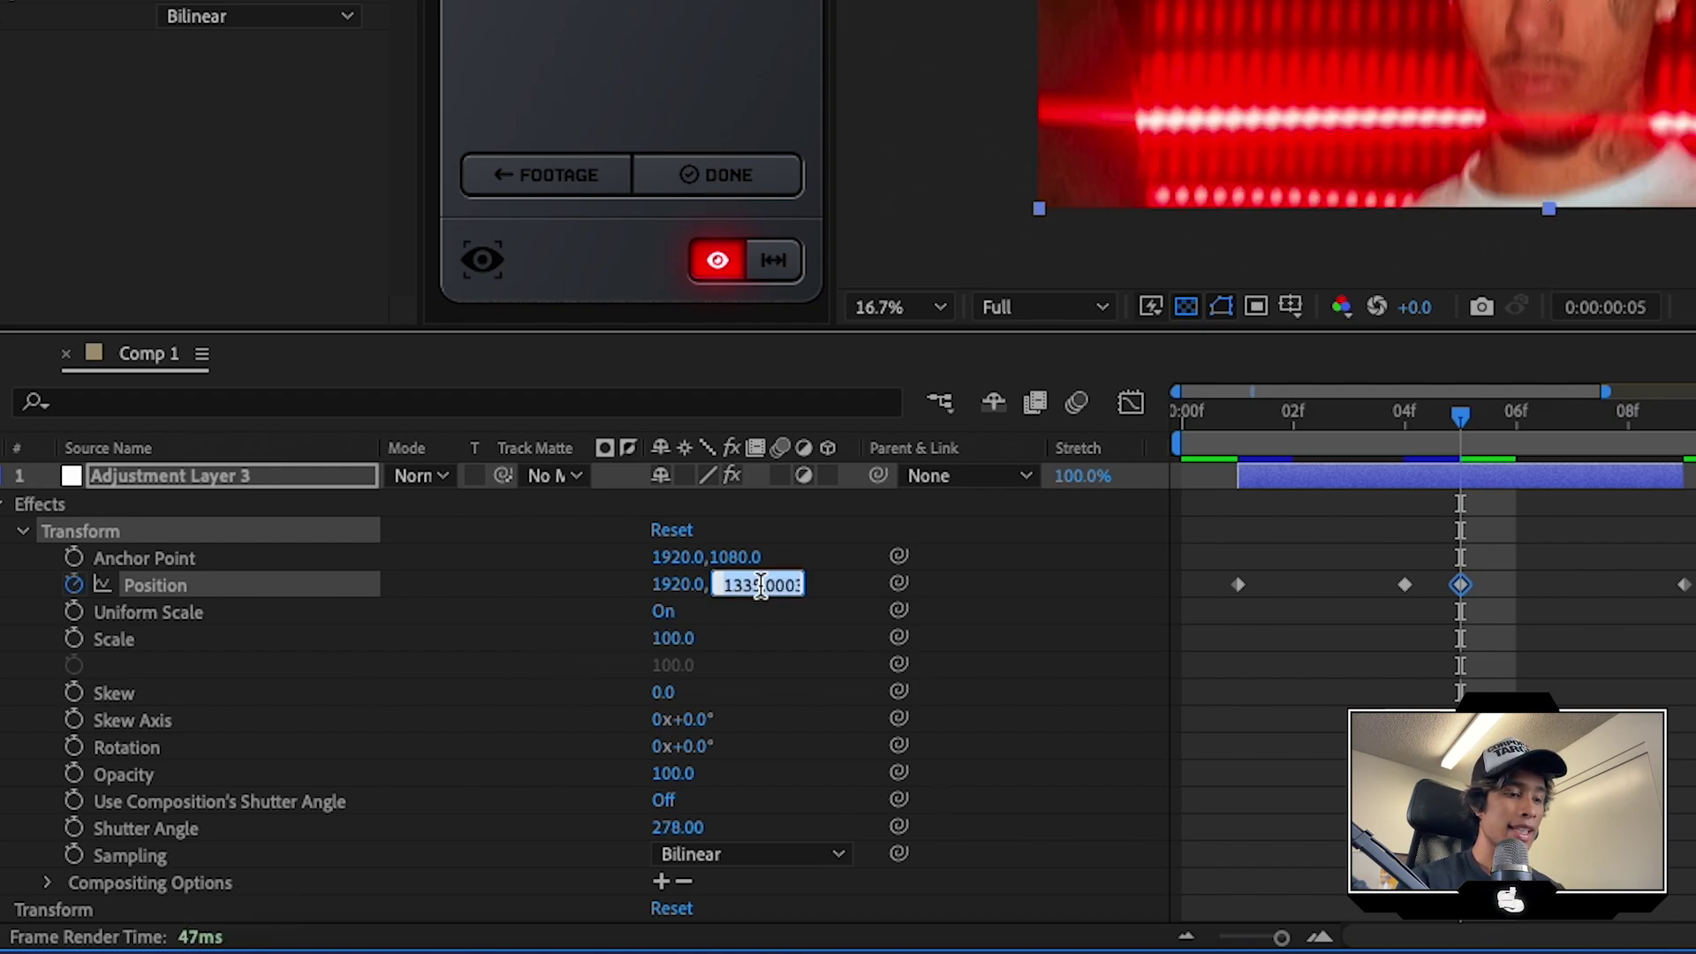
key(Return)
drag(767, 586, 646, 597)
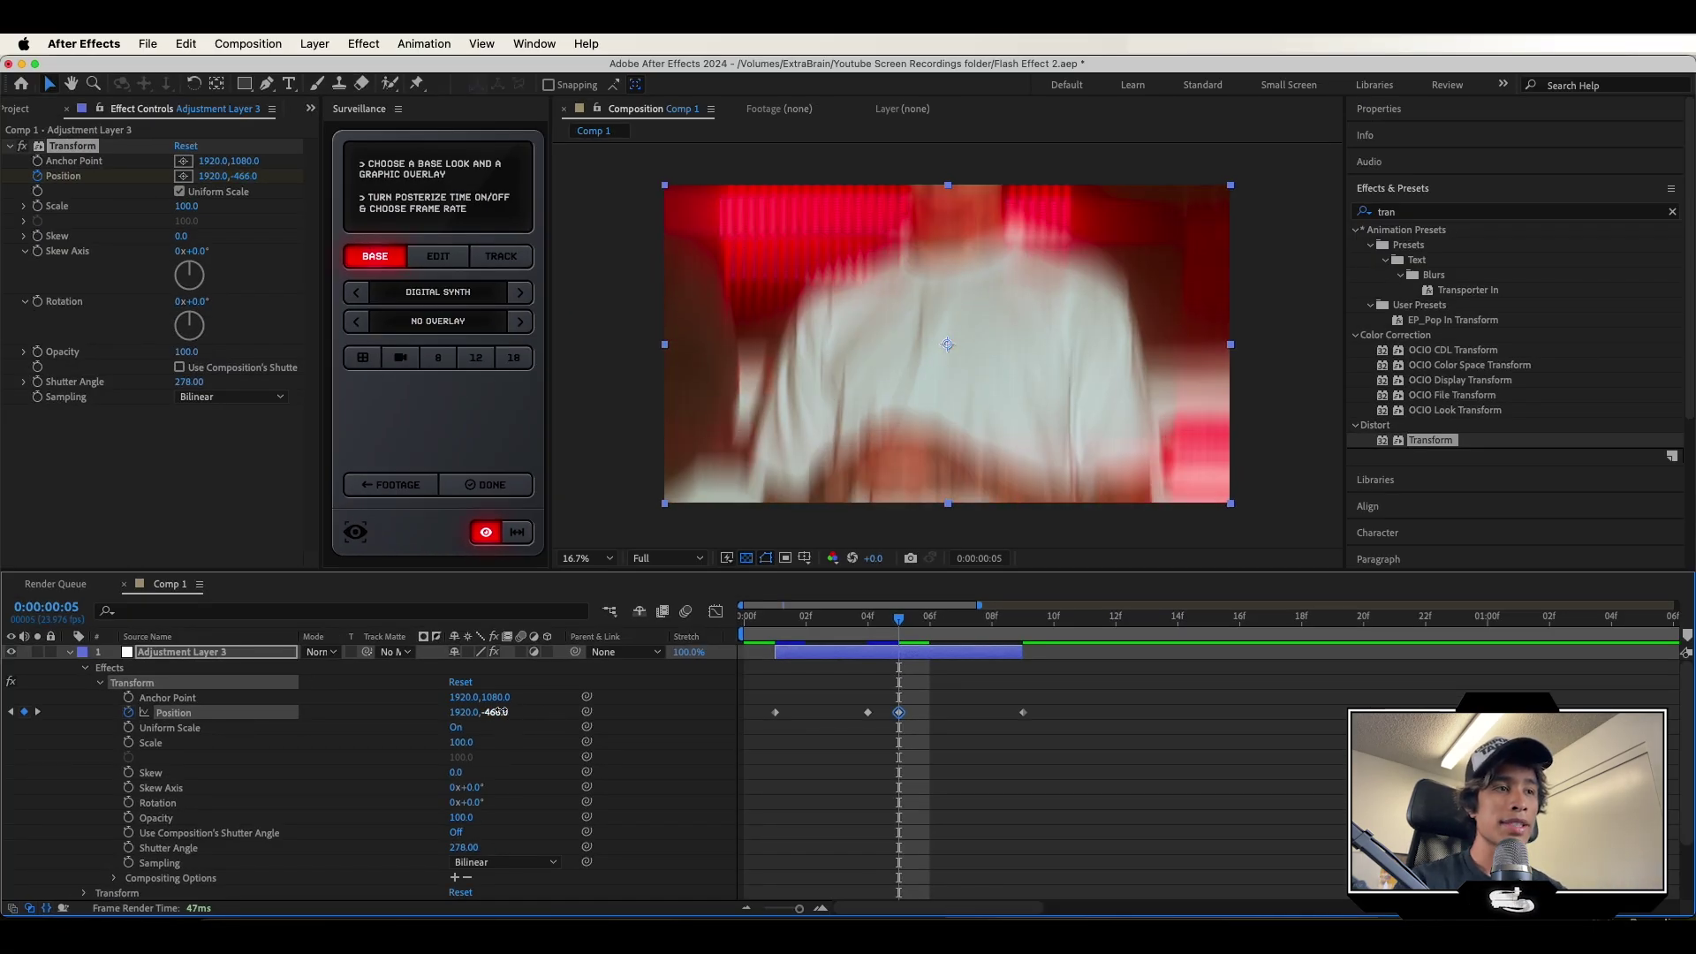
drag(499, 712, 209, 755)
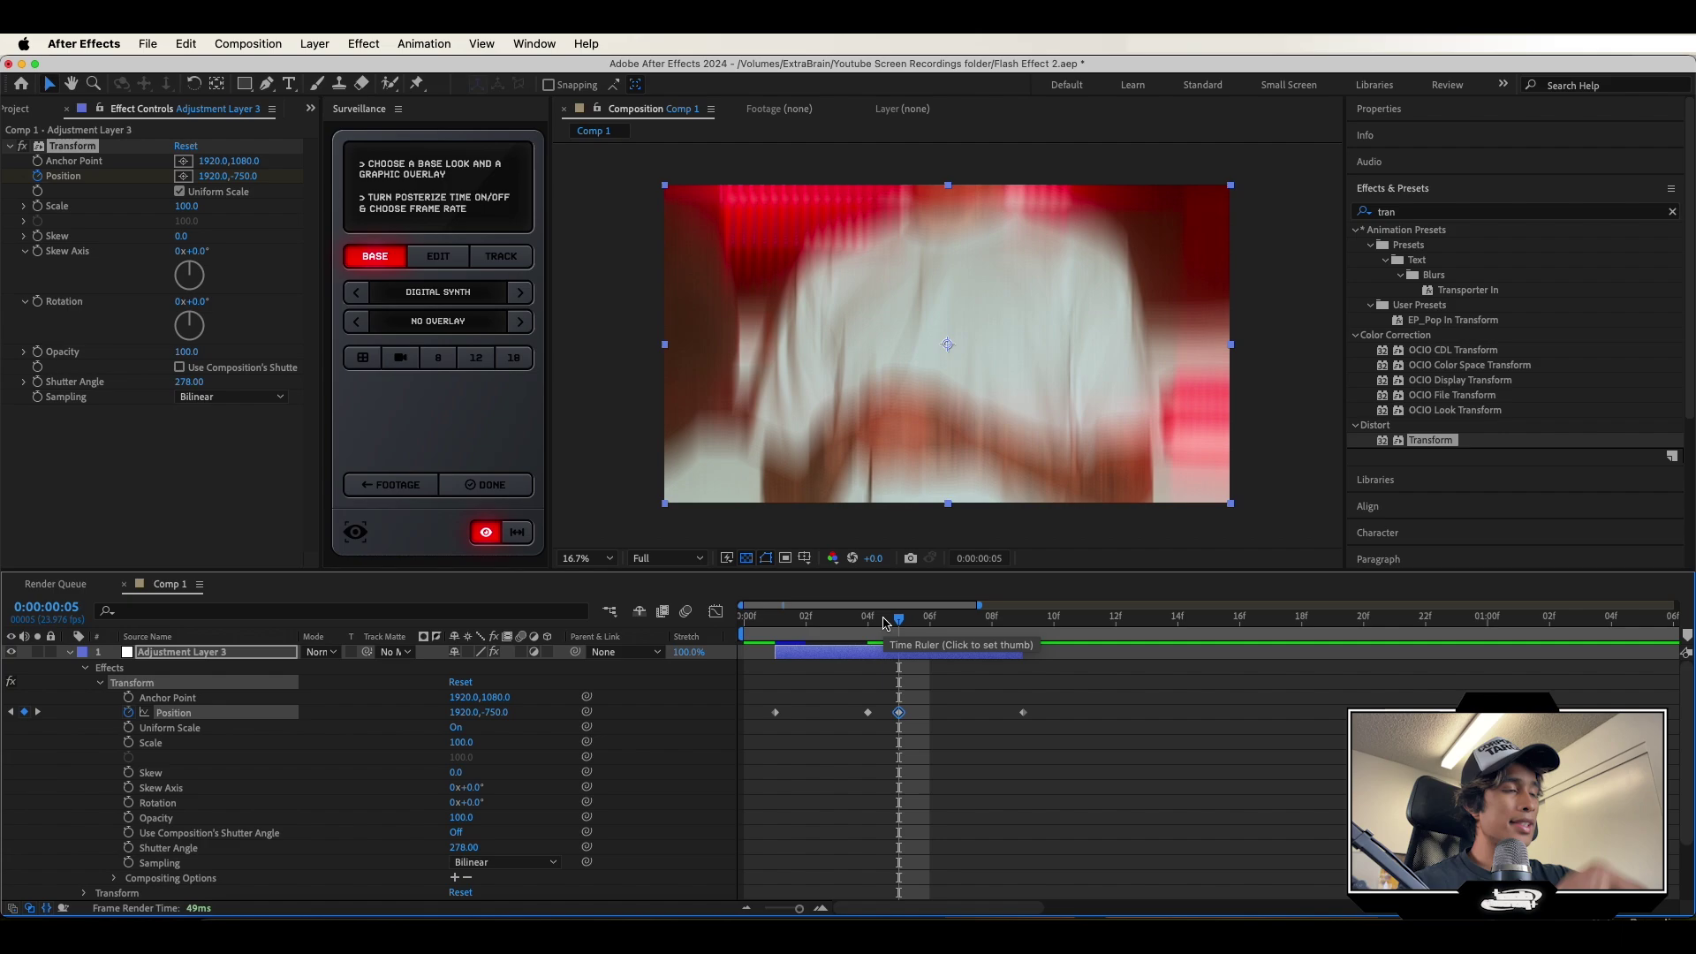
Scrub through frames 1 to 5 to check the downward swipe, and return to frame 4.
click(776, 619)
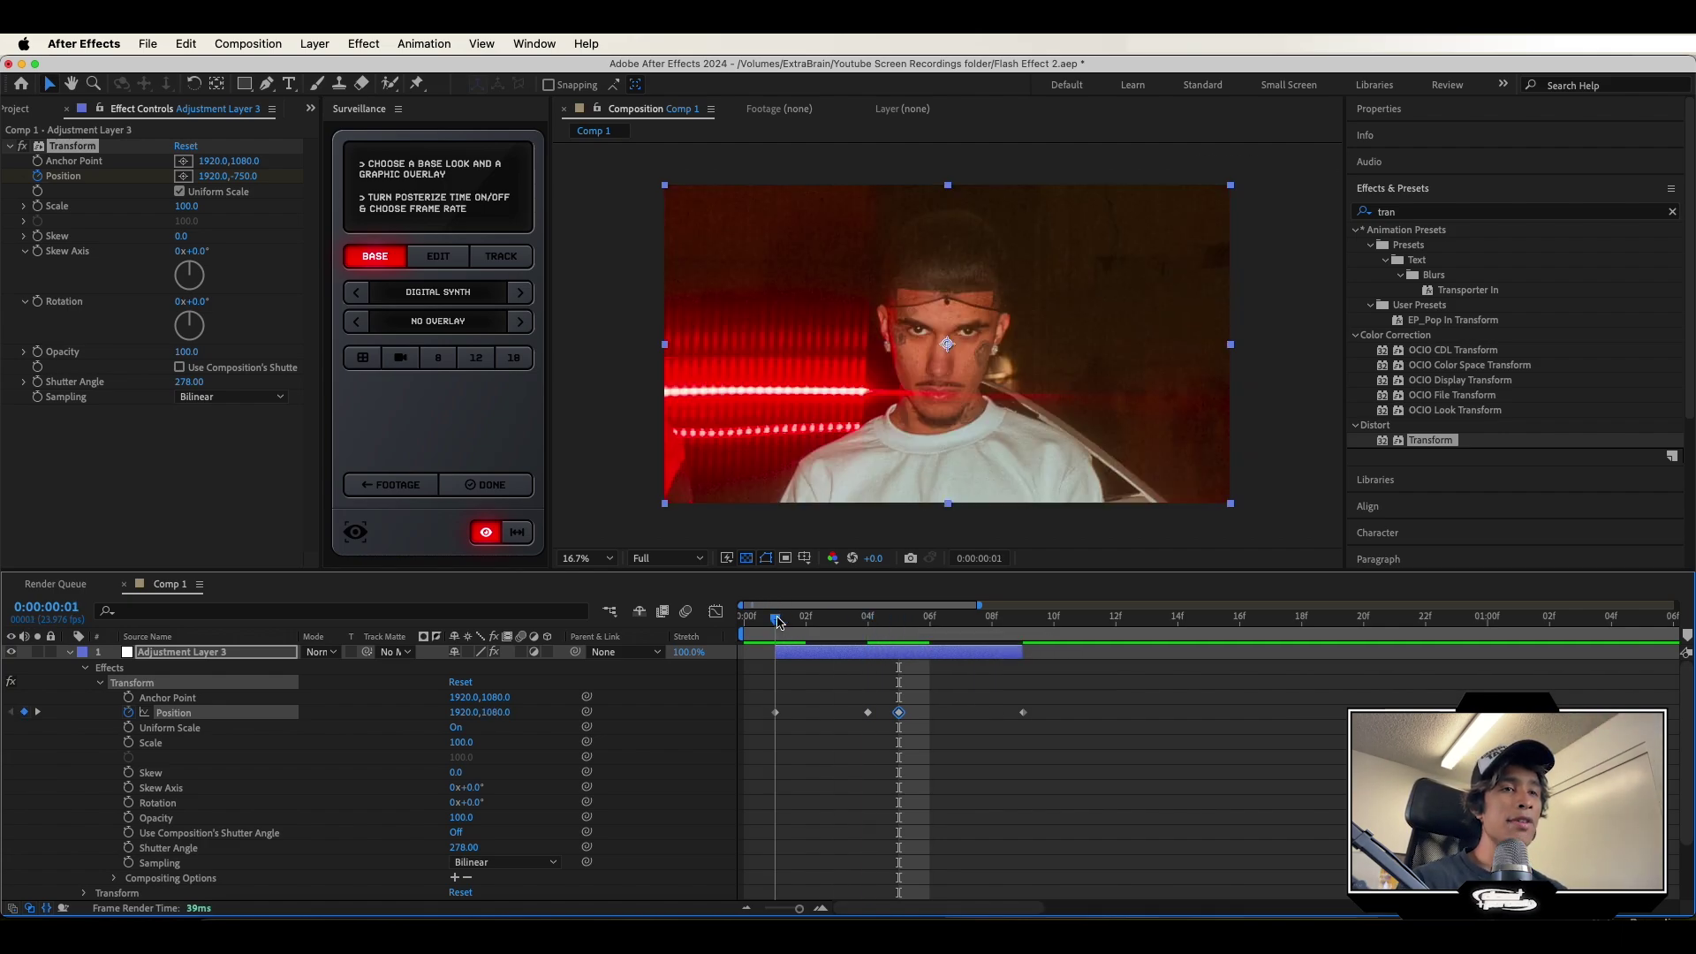
drag(775, 619, 898, 627)
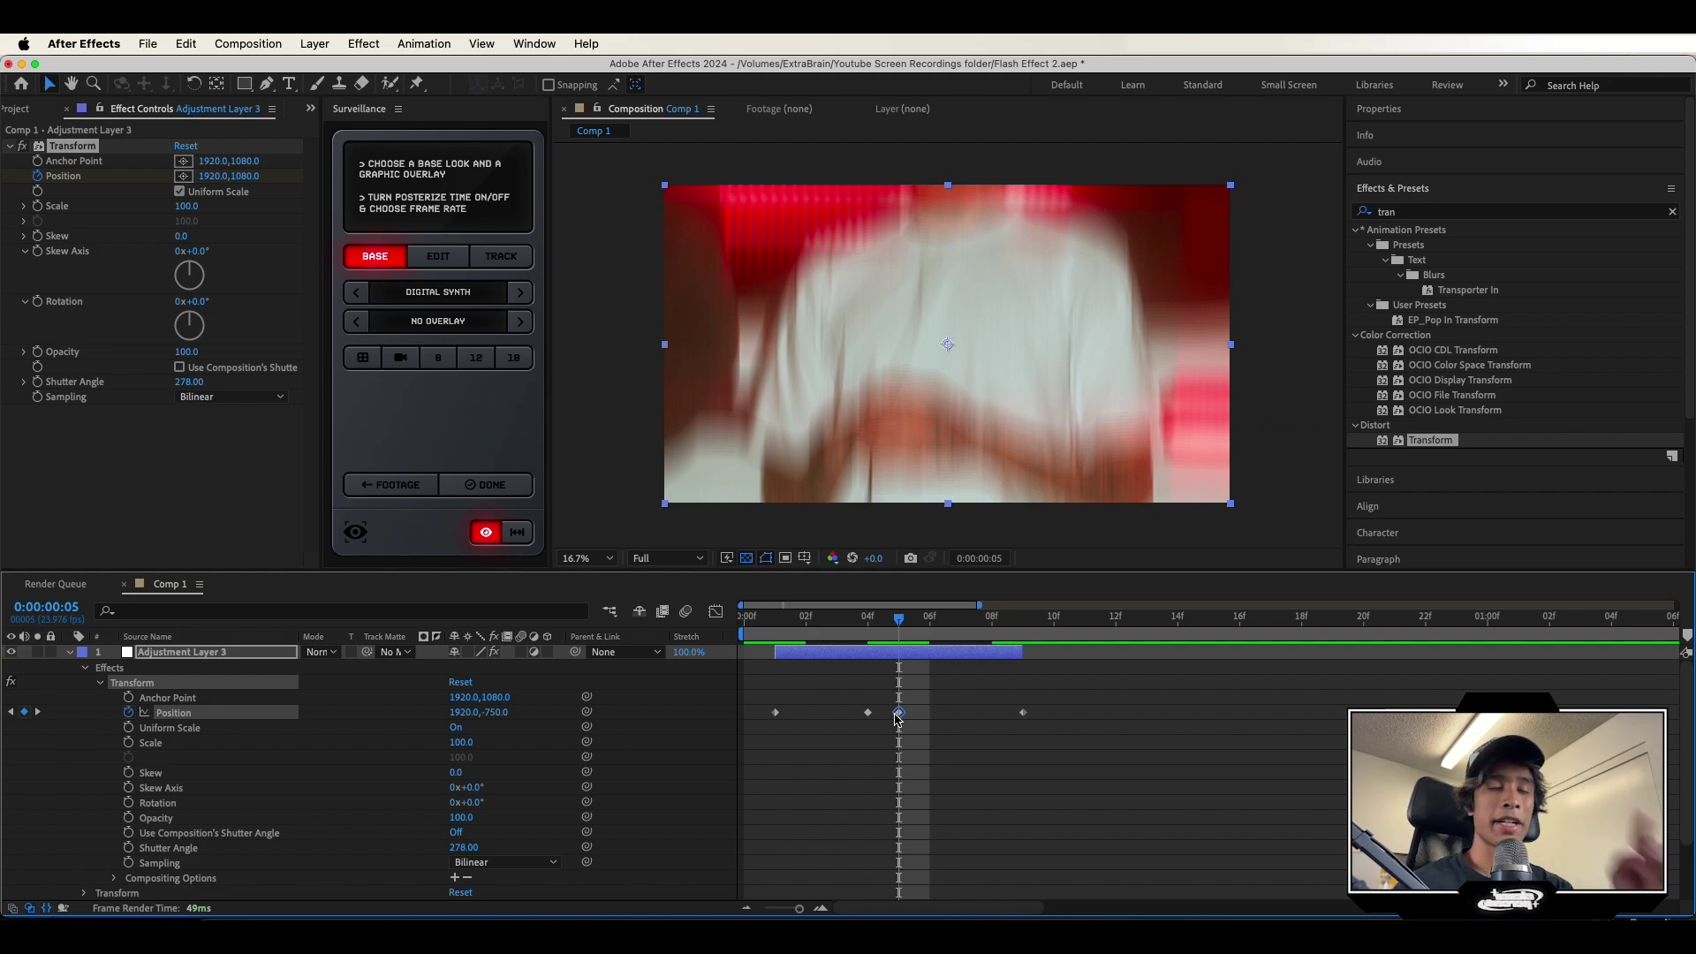
click(871, 620)
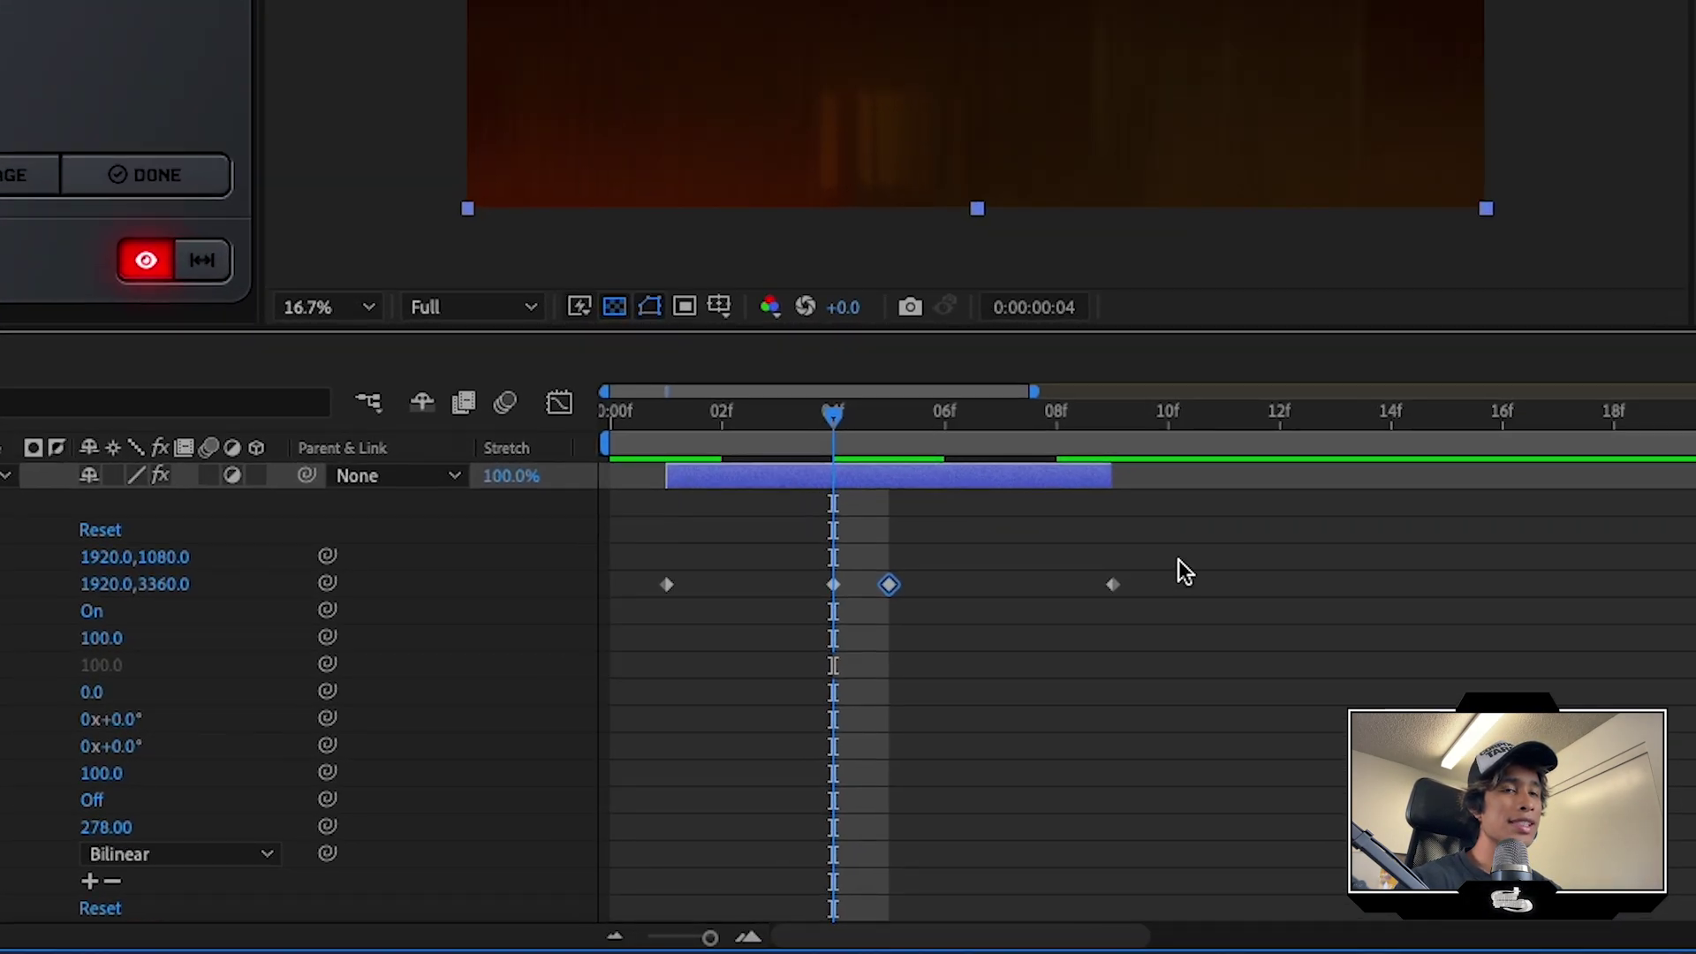
Apply Easy Ease to all four Position keyframes of the Transform effect.
drag(1181, 559, 595, 592)
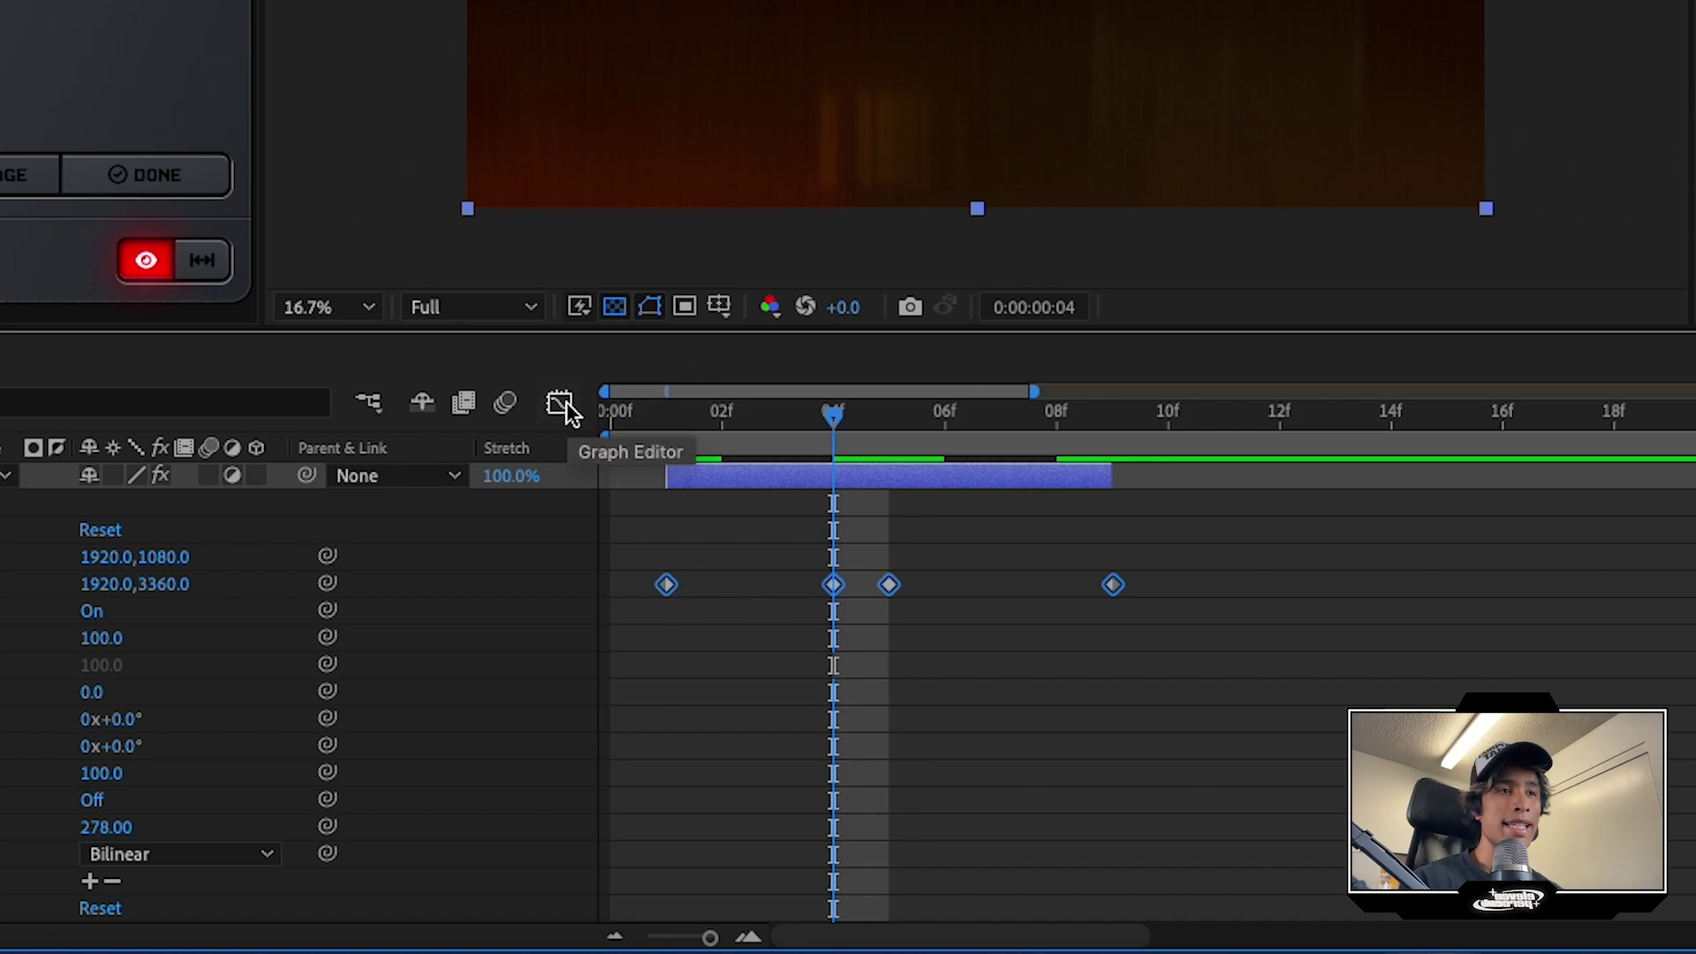
right_click(667, 586)
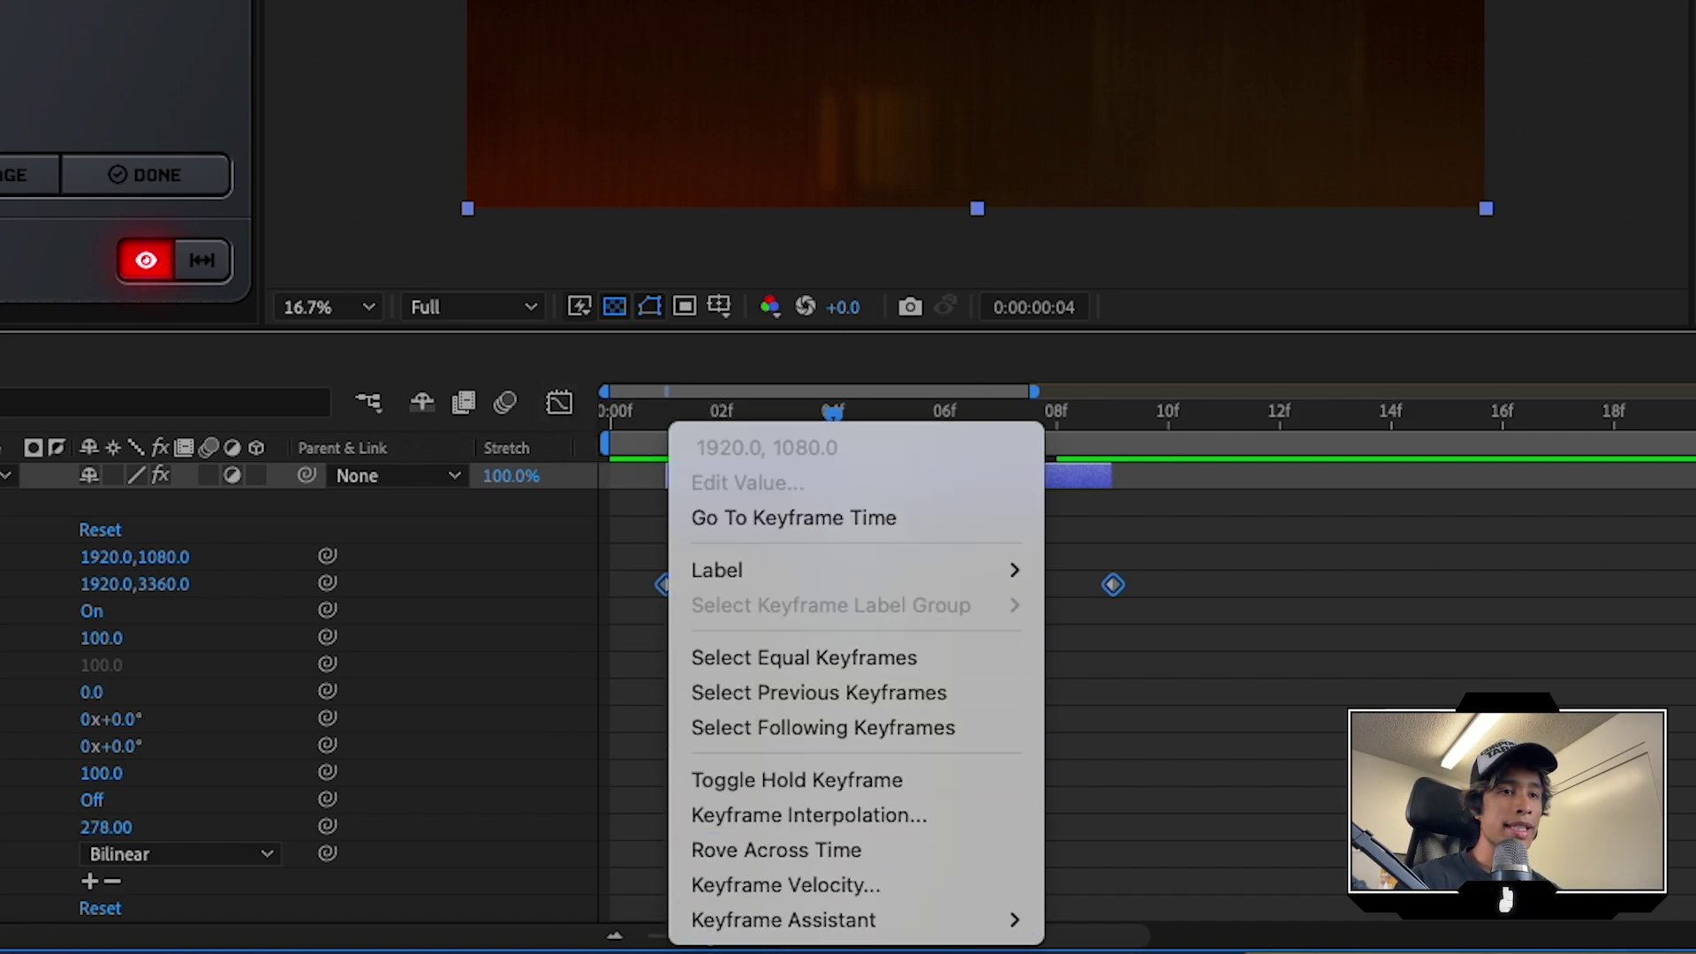
mouse_move(936, 920)
click(1127, 722)
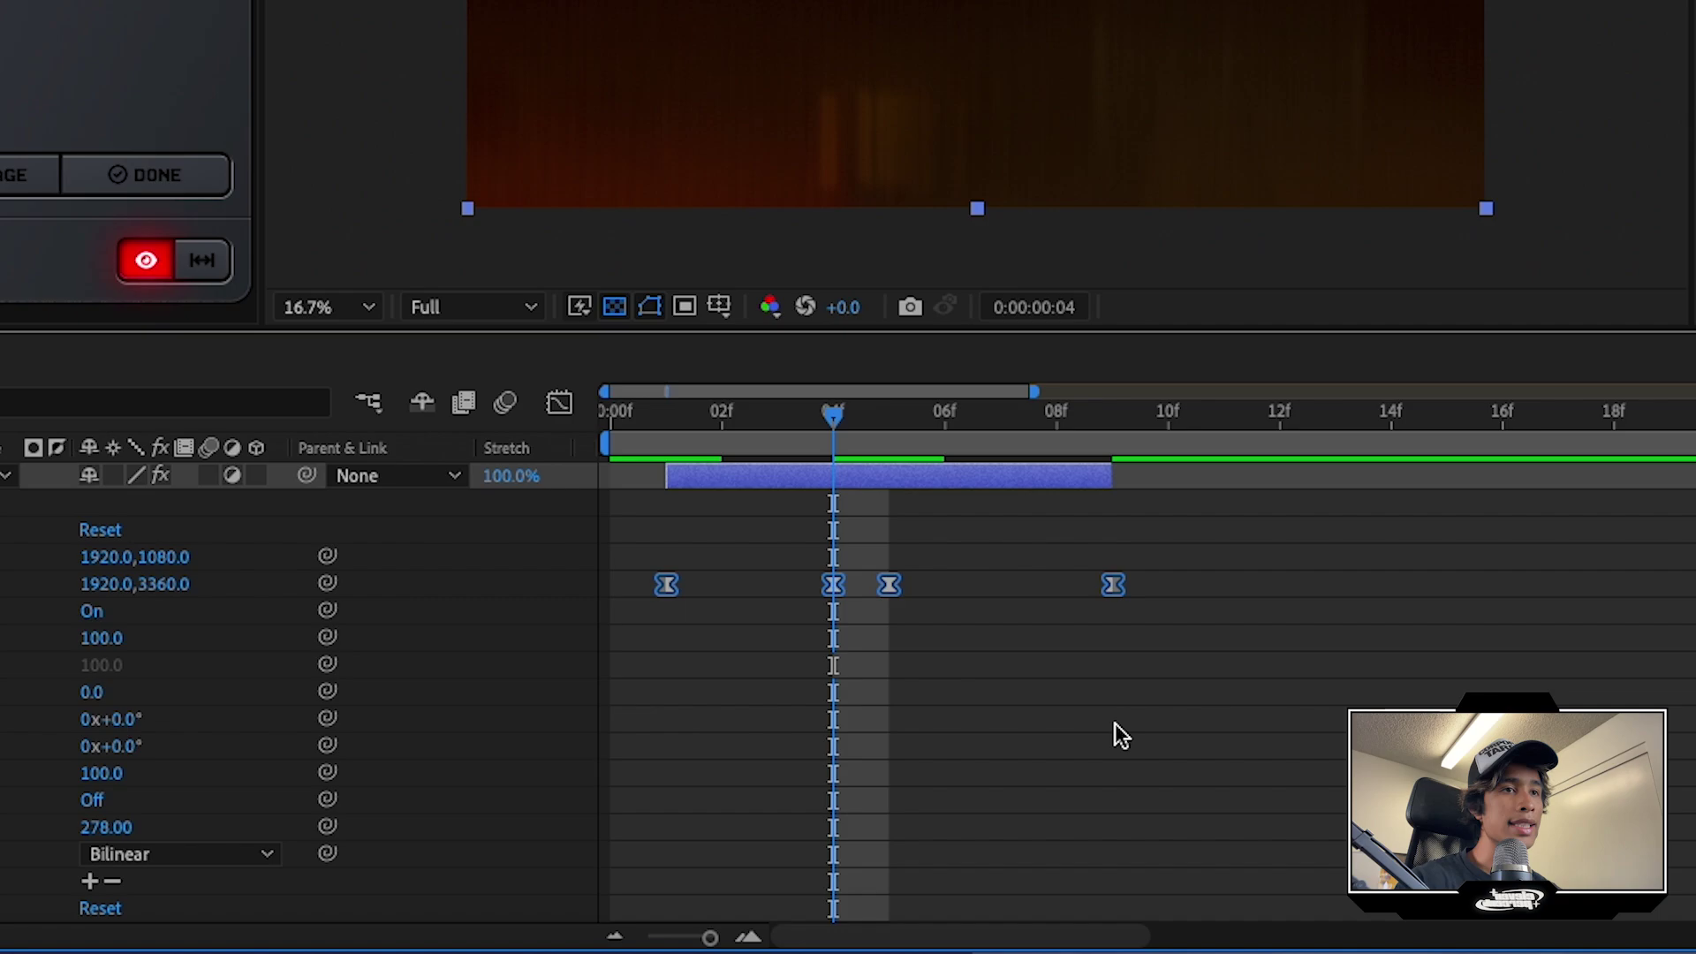
key(shift+F3)
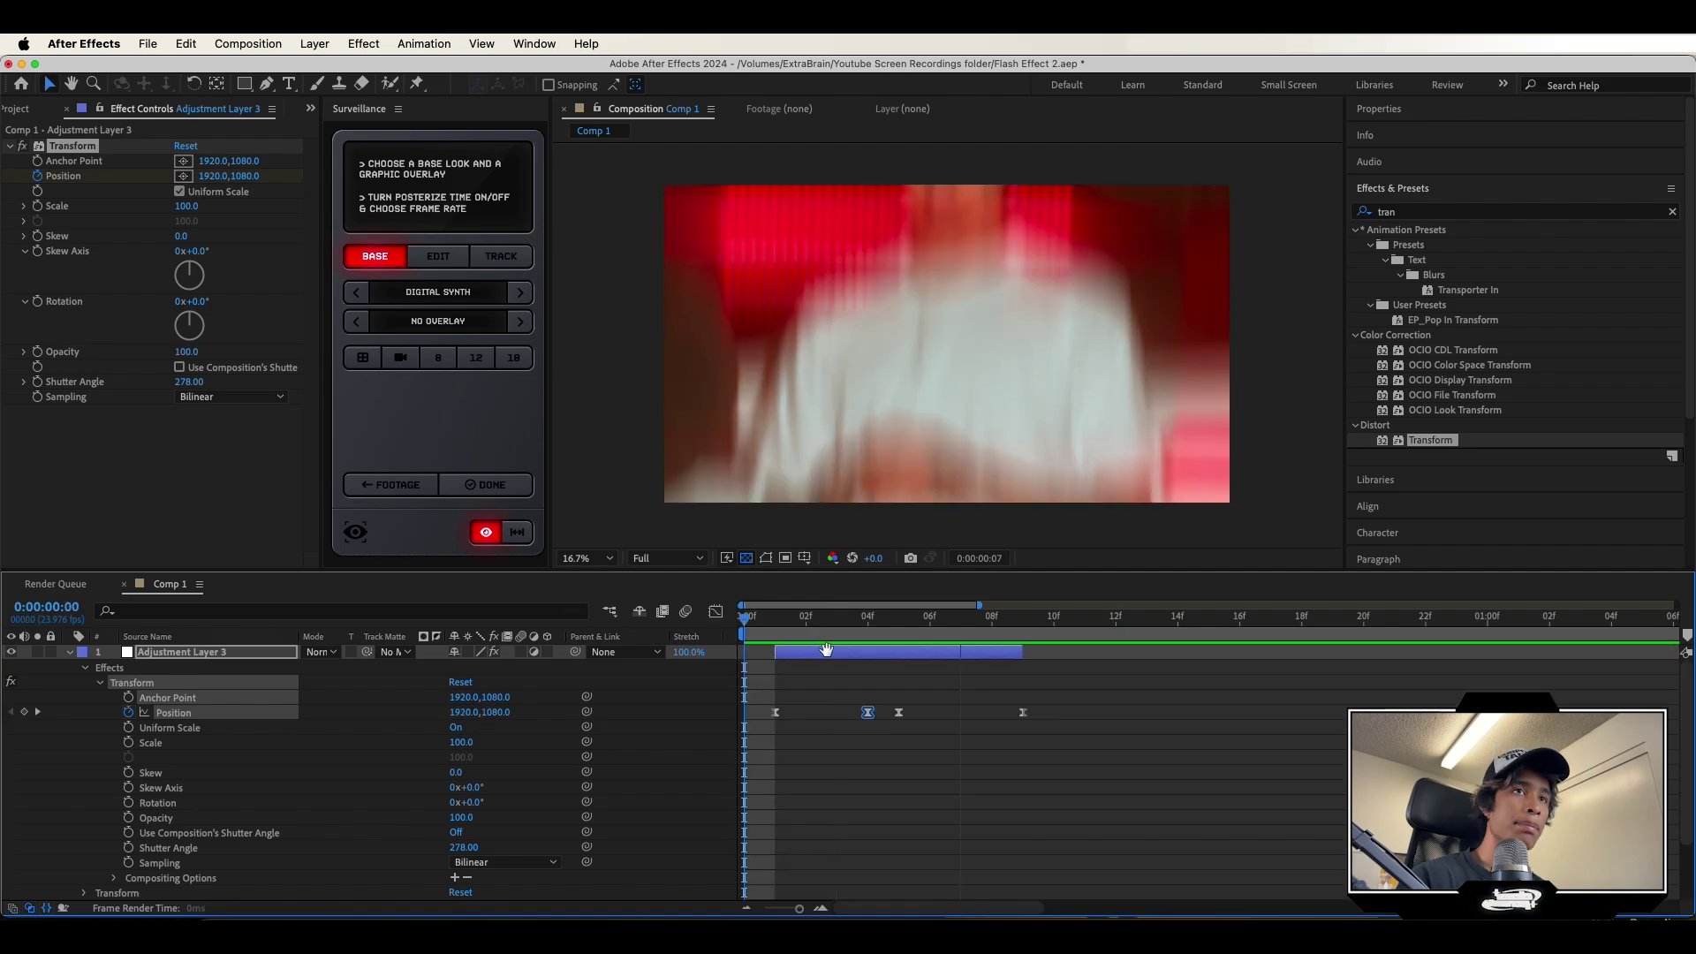
Play back and scrub the eased swipe between the start of the composition and frame 9.
key(space)
key(space)
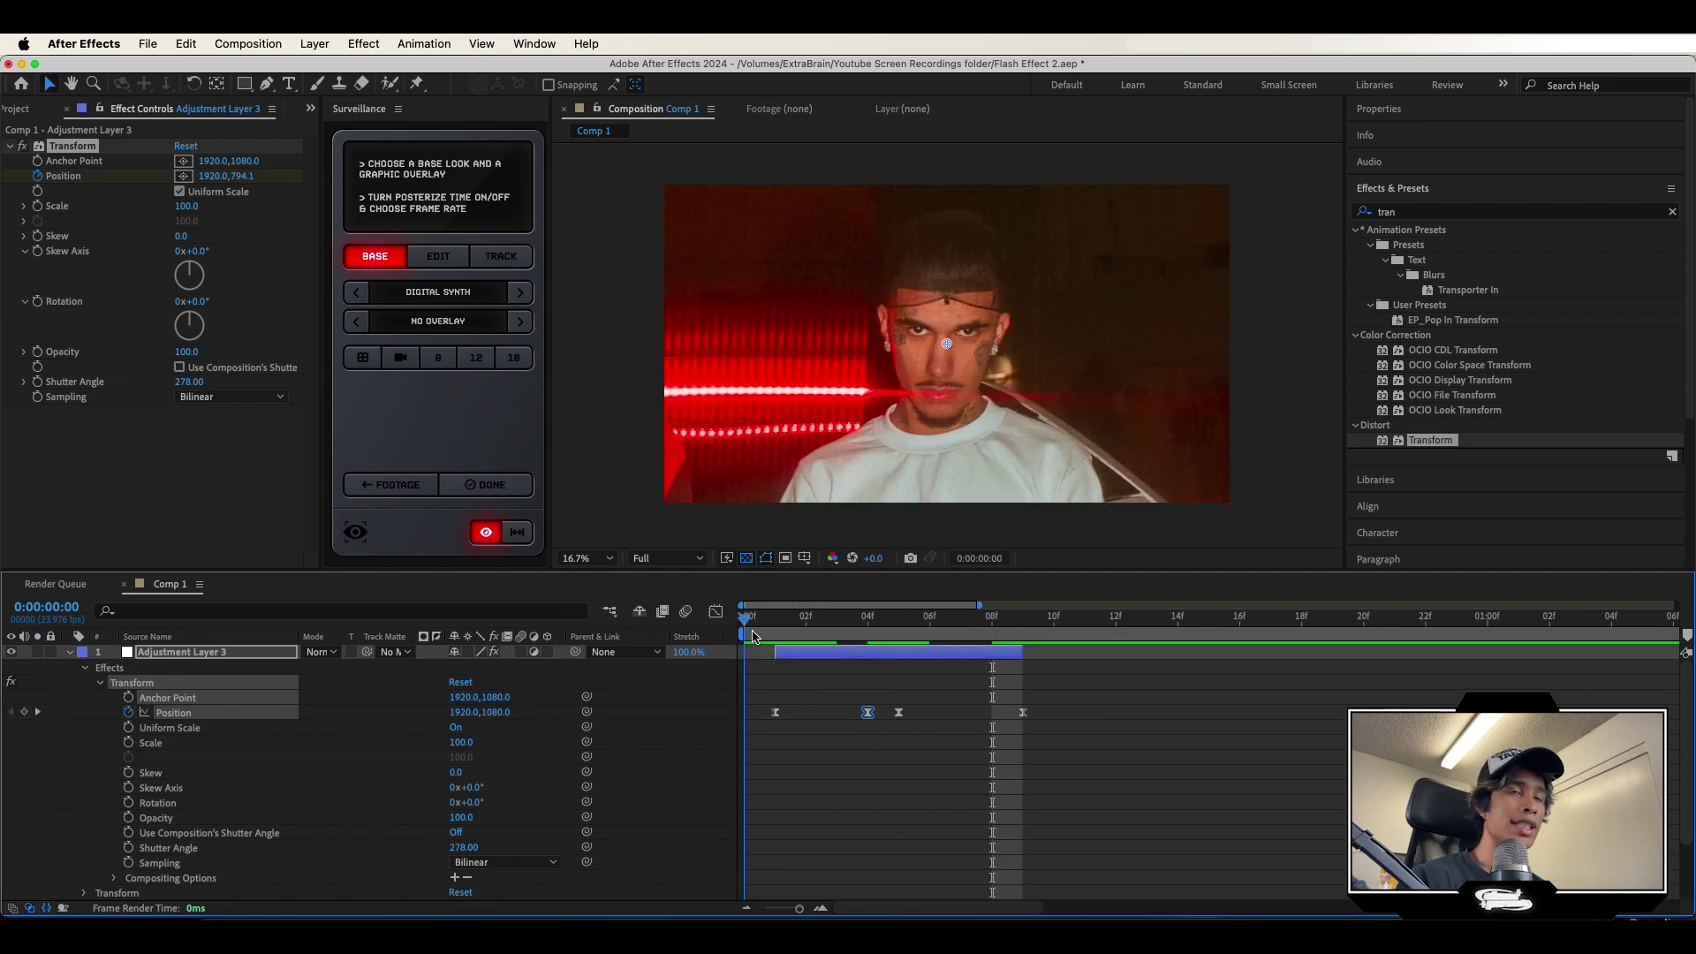
key(space)
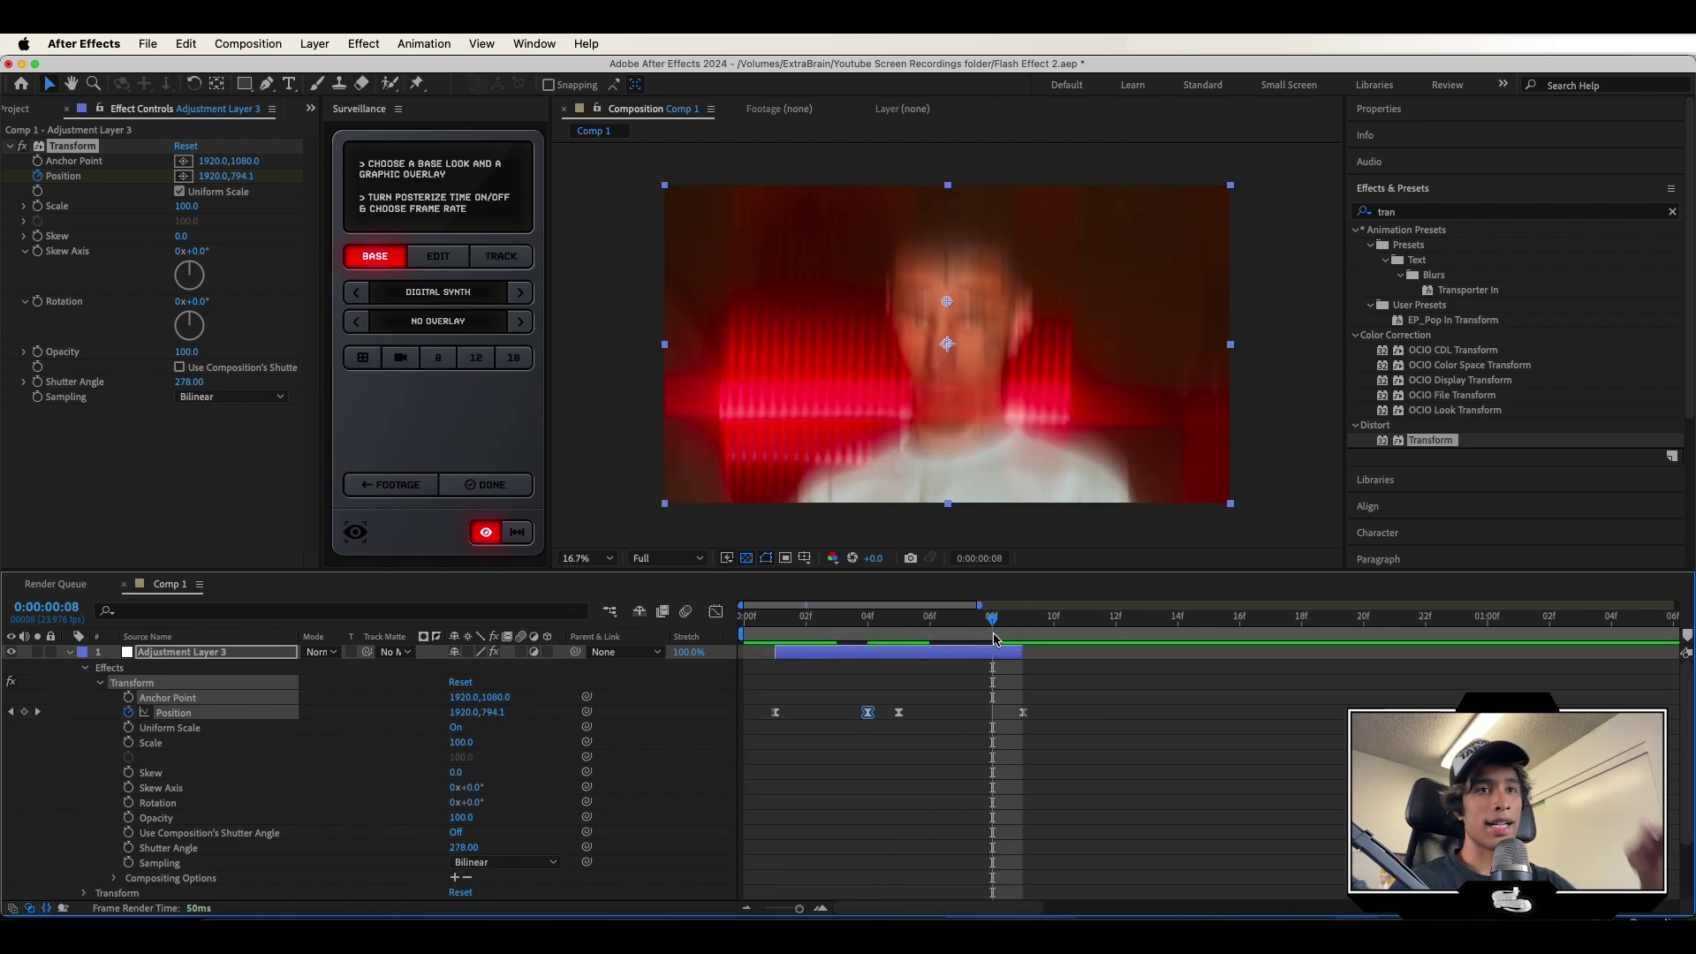
click(1029, 623)
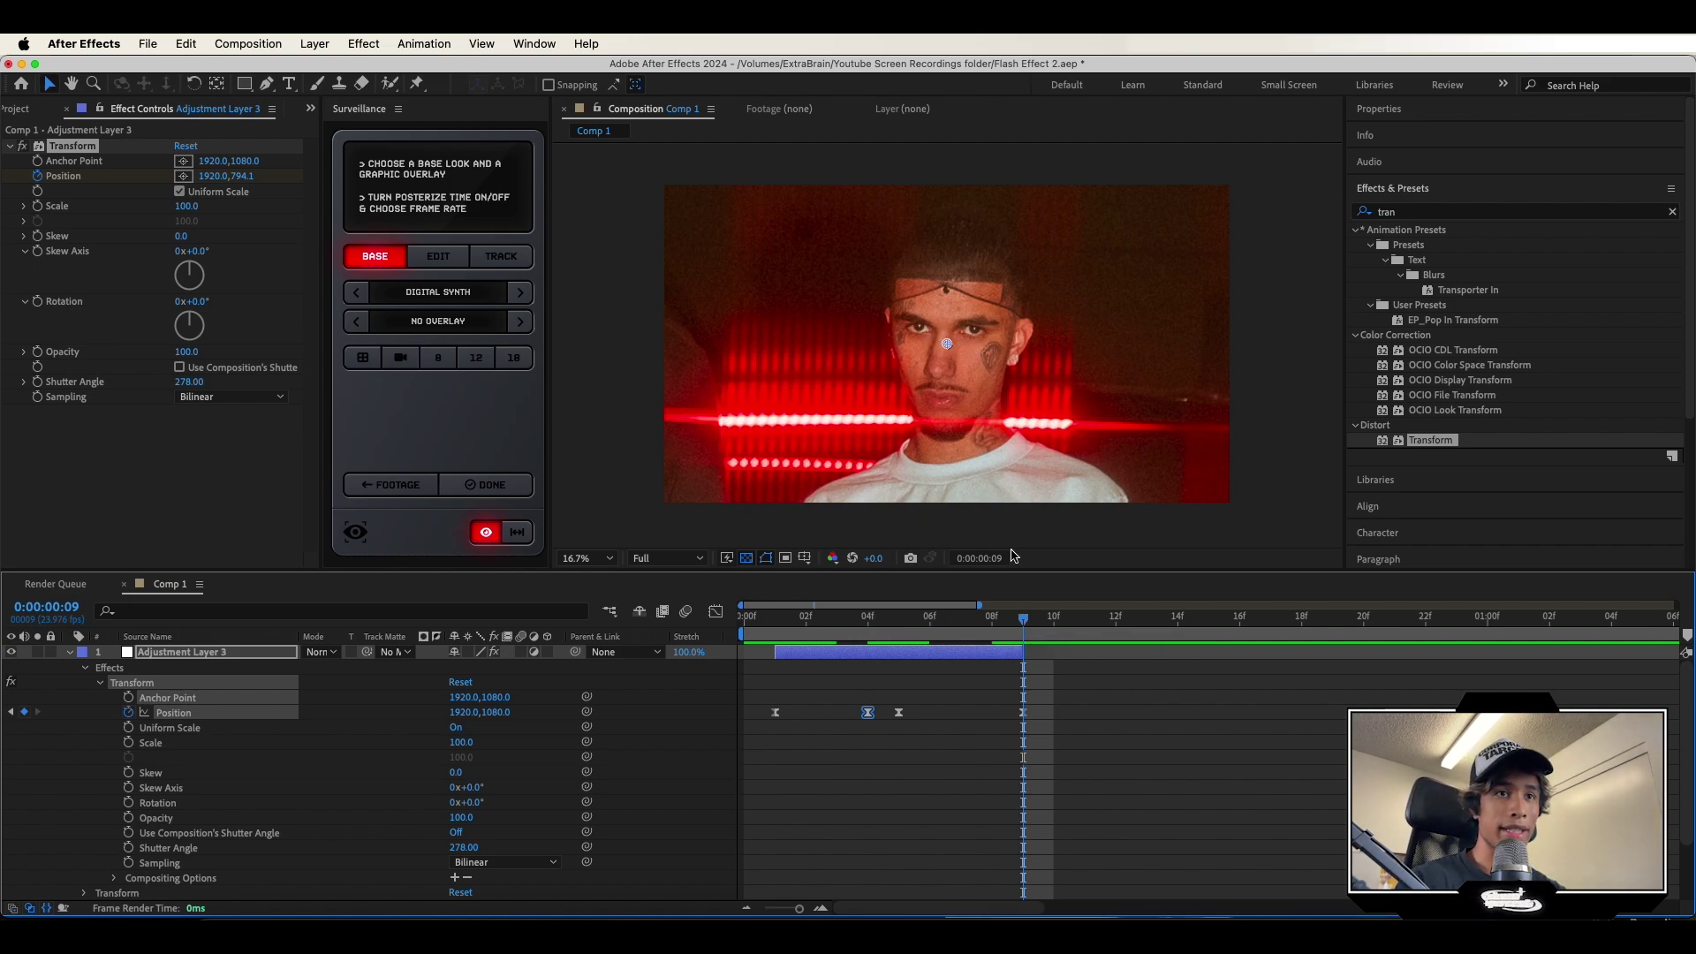
drag(1016, 623, 815, 631)
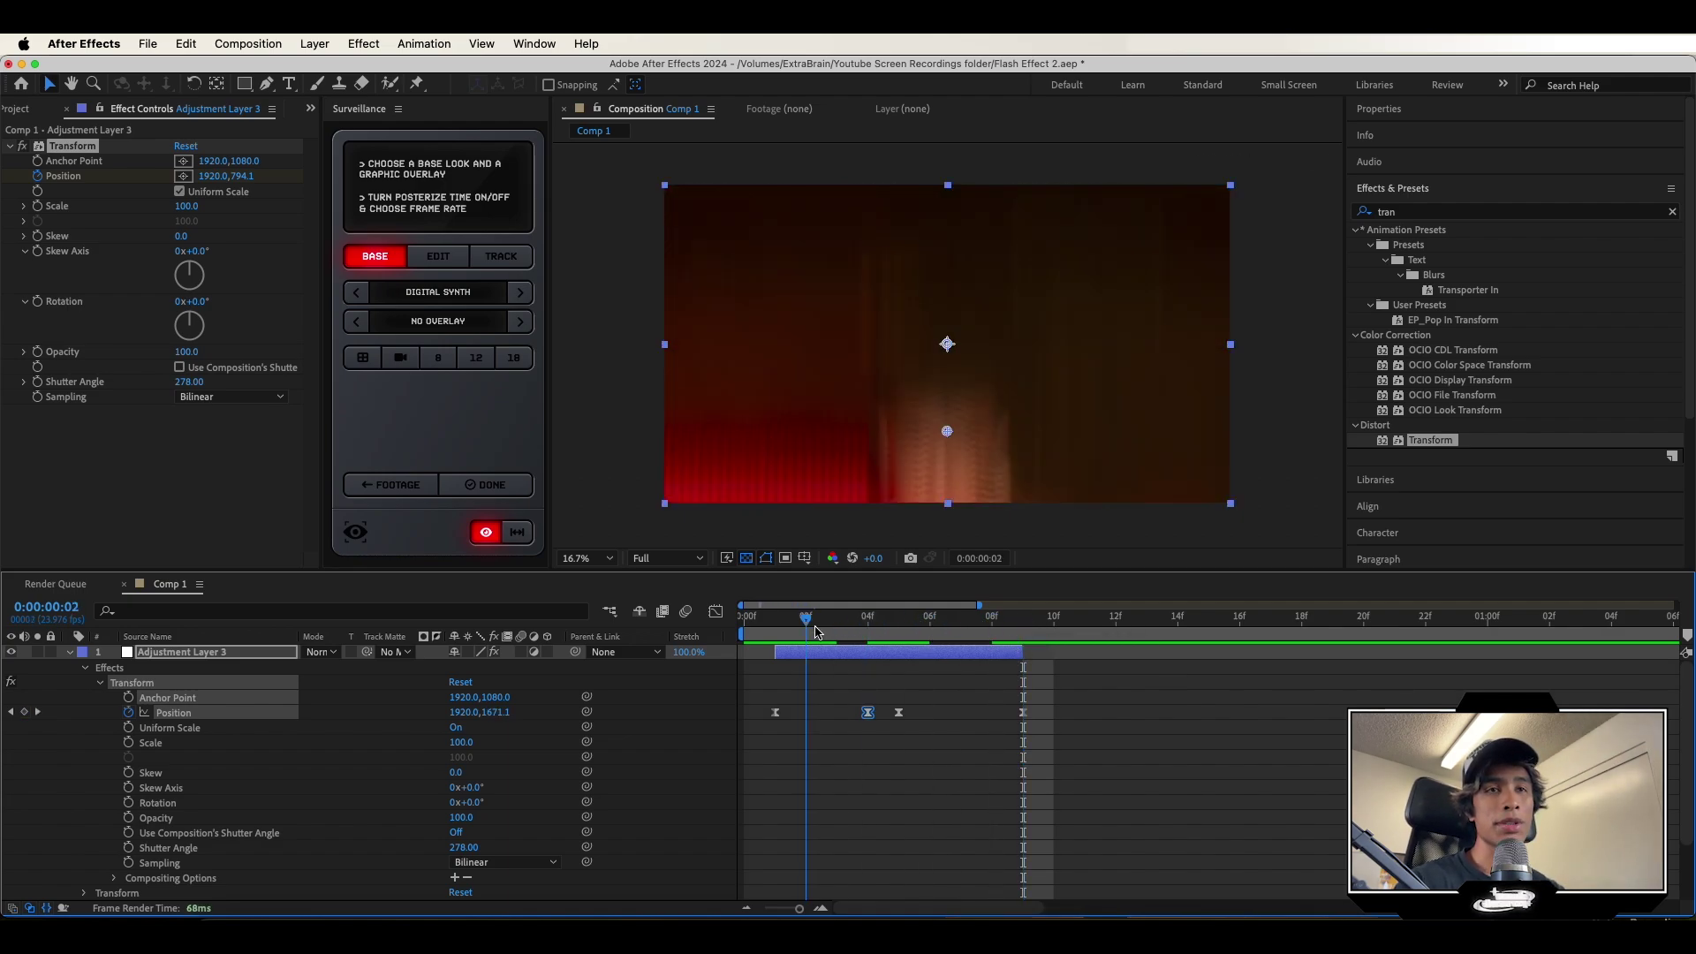
Search the effects for "lume" and apply Lumetri Color to the adjustment layer.
click(1412, 214)
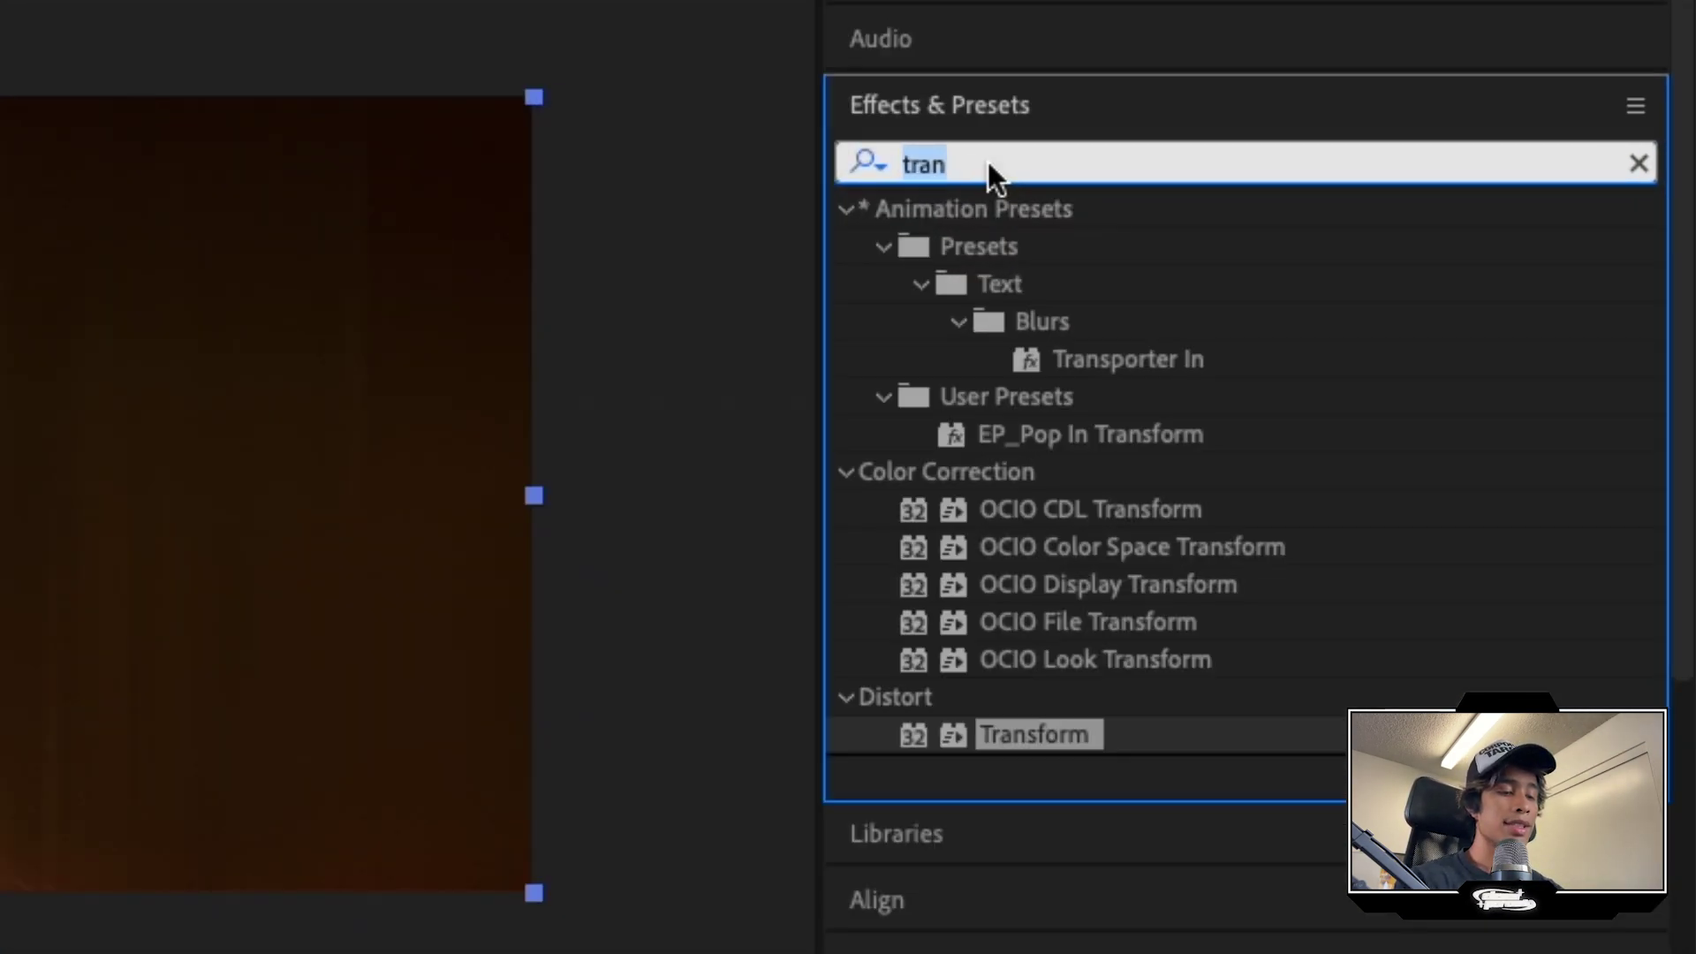
text(luem)
key(BackSpace)
key(BackSpace)
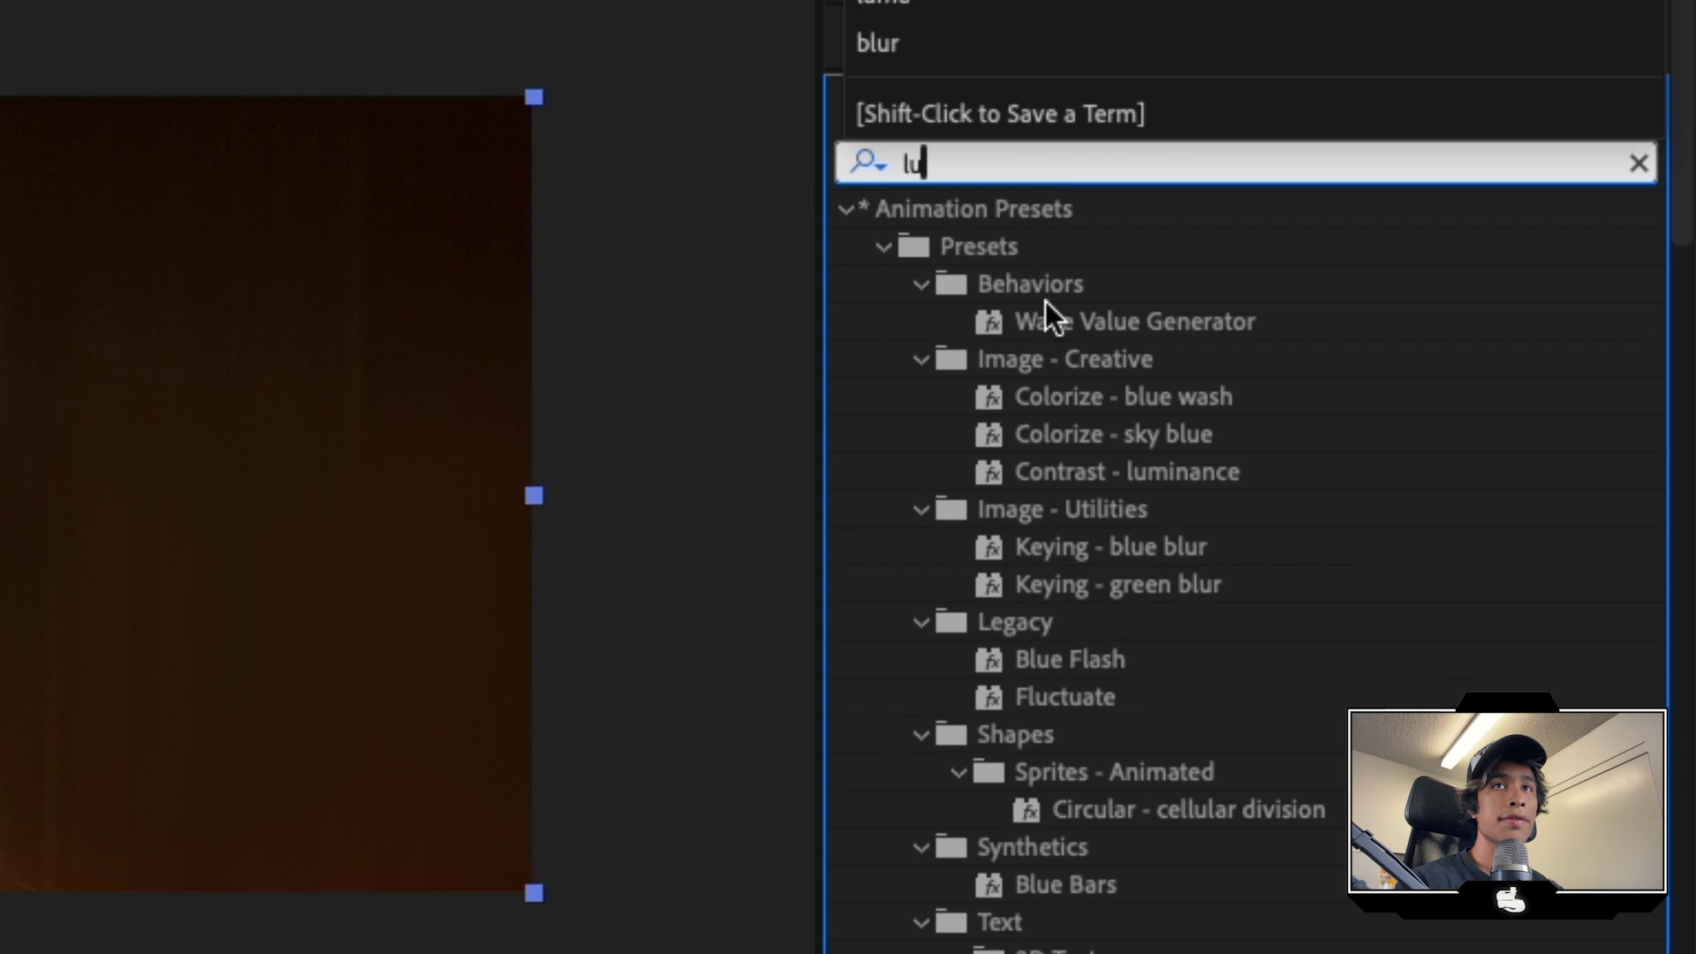
text(me)
drag(1042, 245, 930, 647)
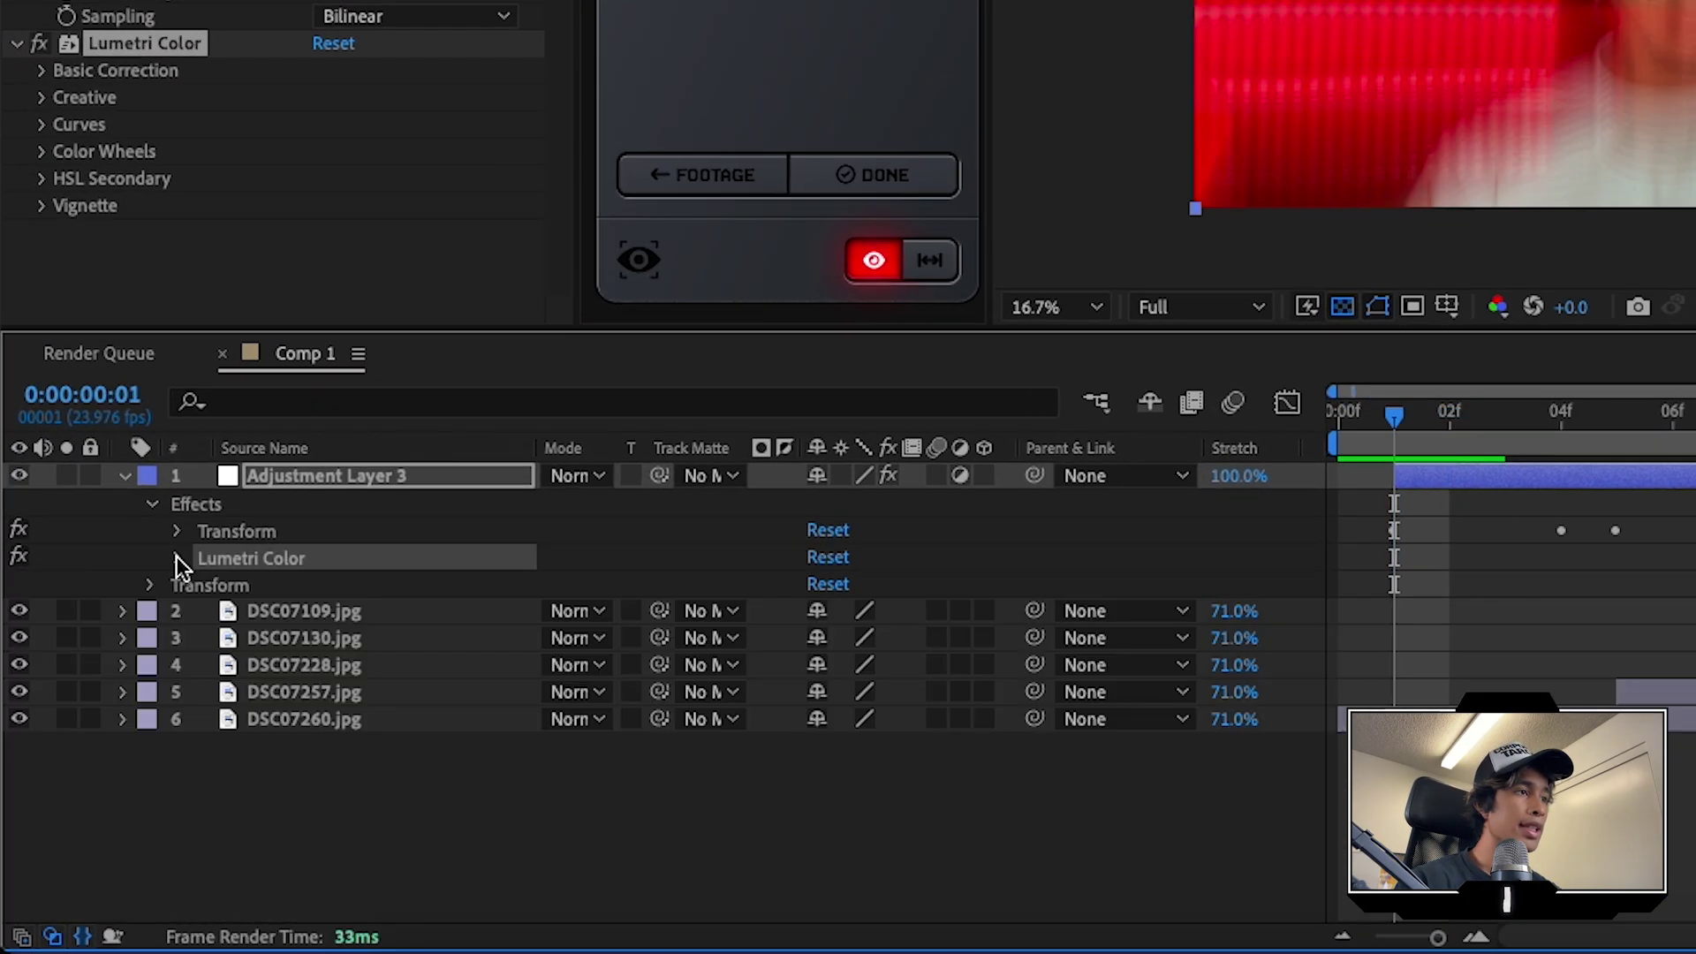
Start keyframing the Exposure of the adjustment layer's Lumetri Color effect at frame 3 with value 0.0.
click(178, 559)
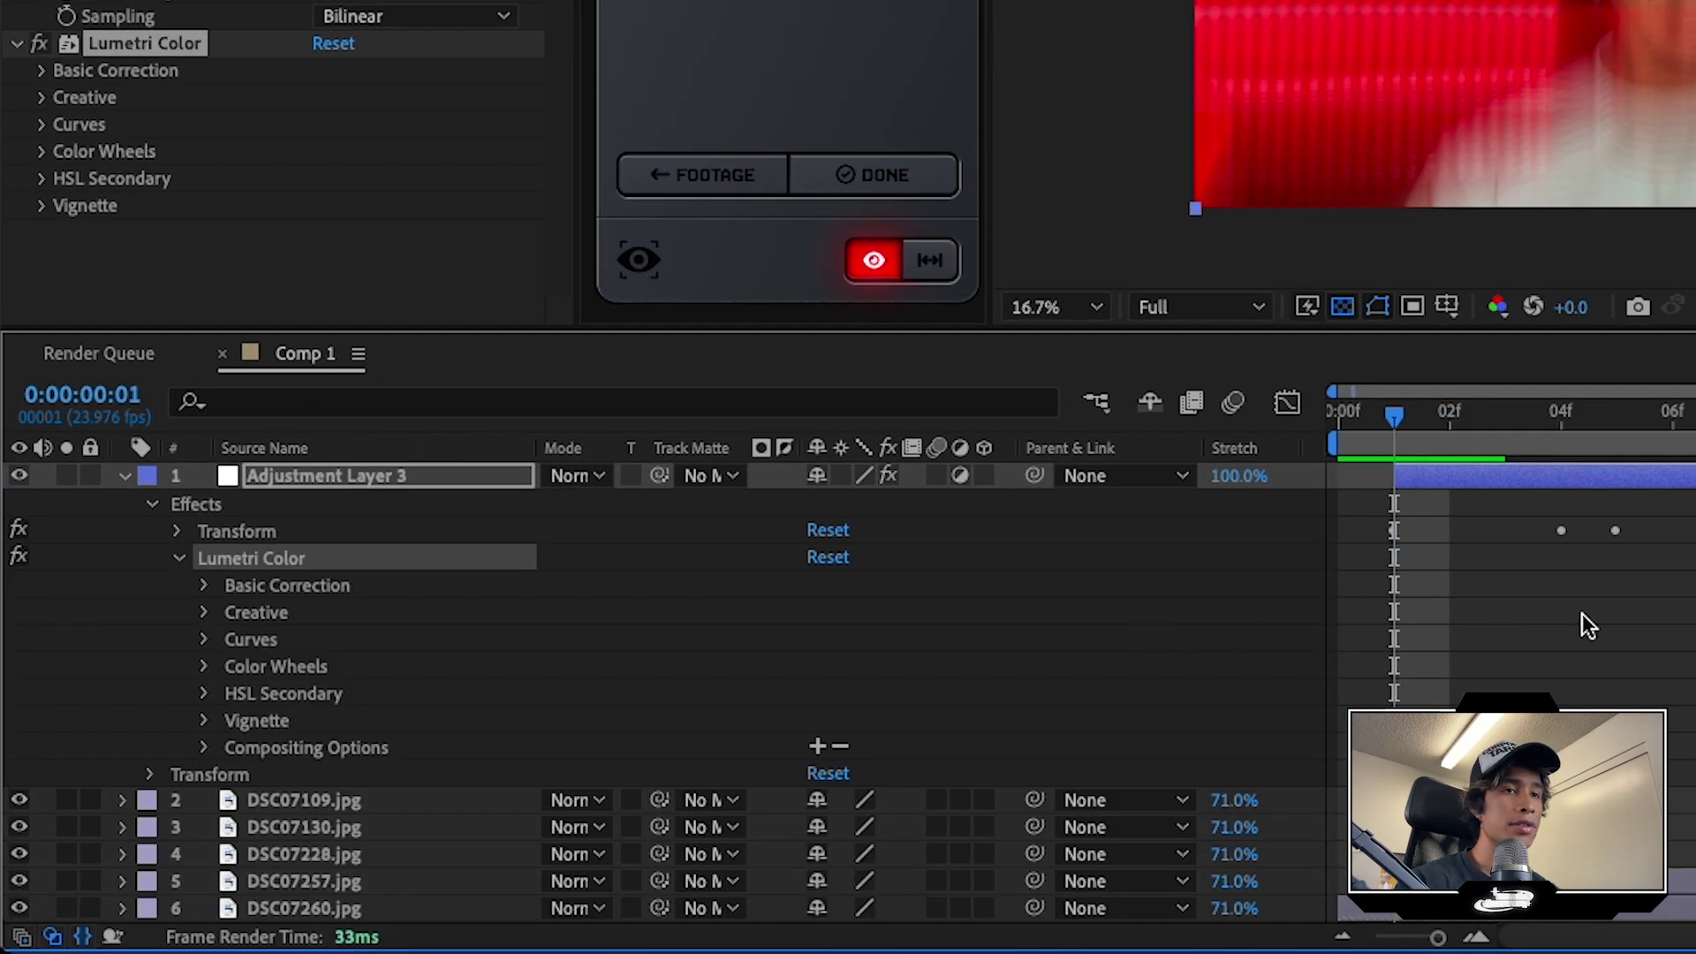
click(204, 587)
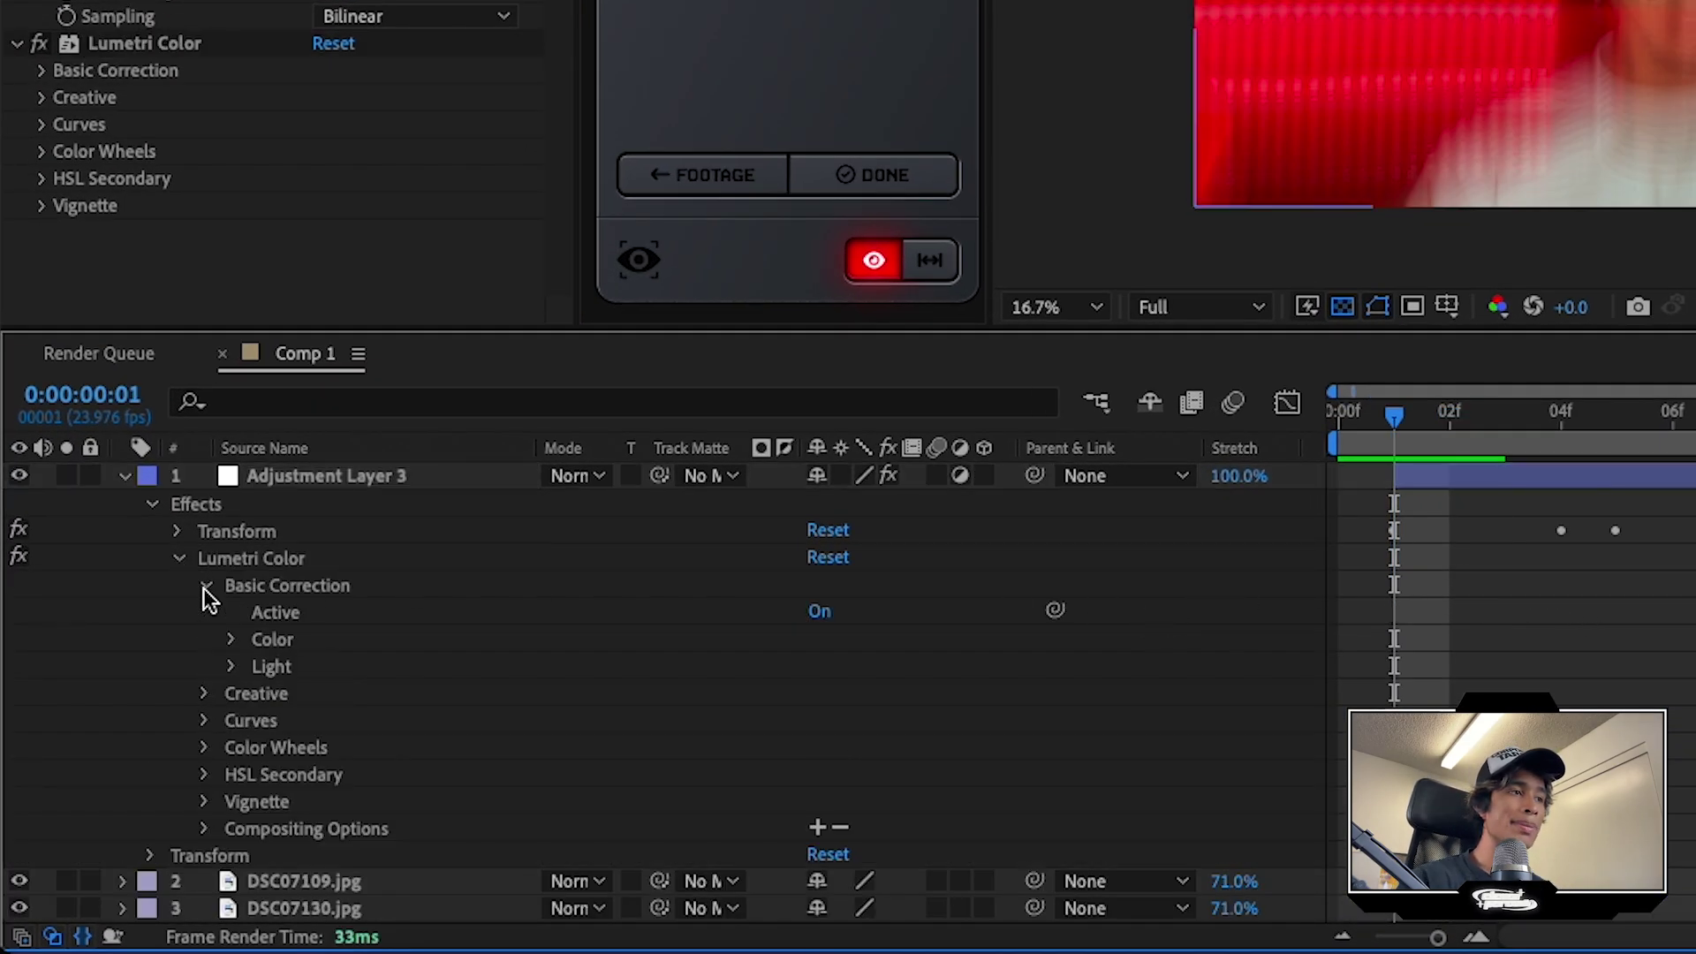
click(231, 669)
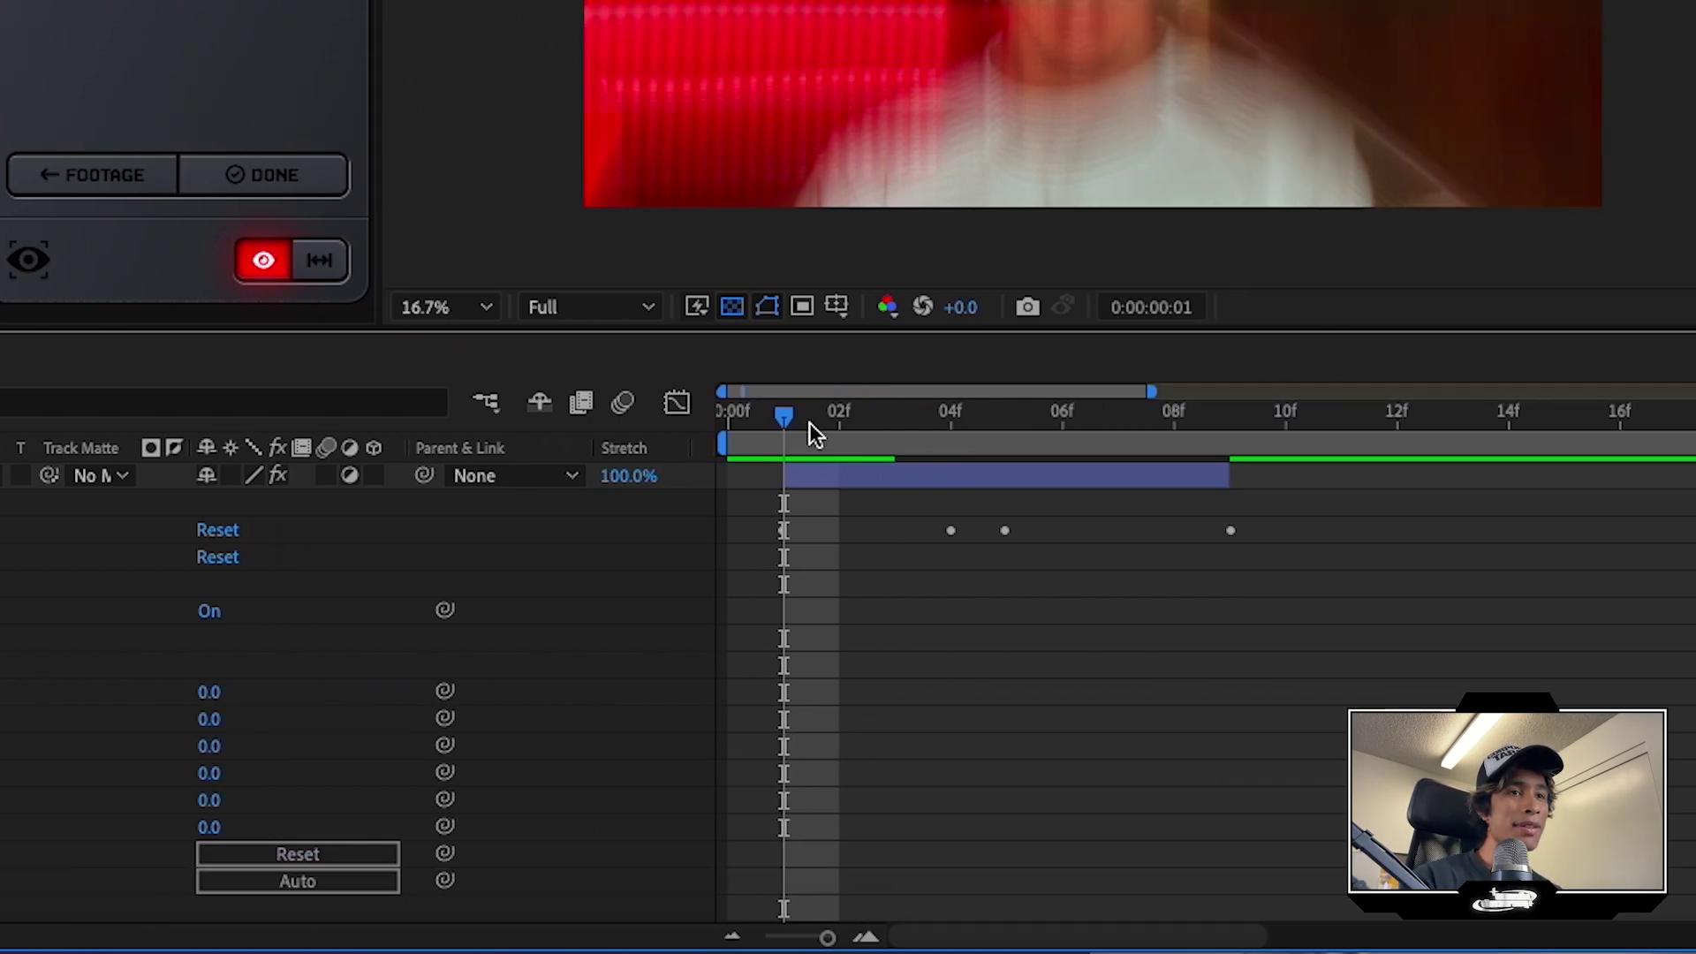
click(1504, 427)
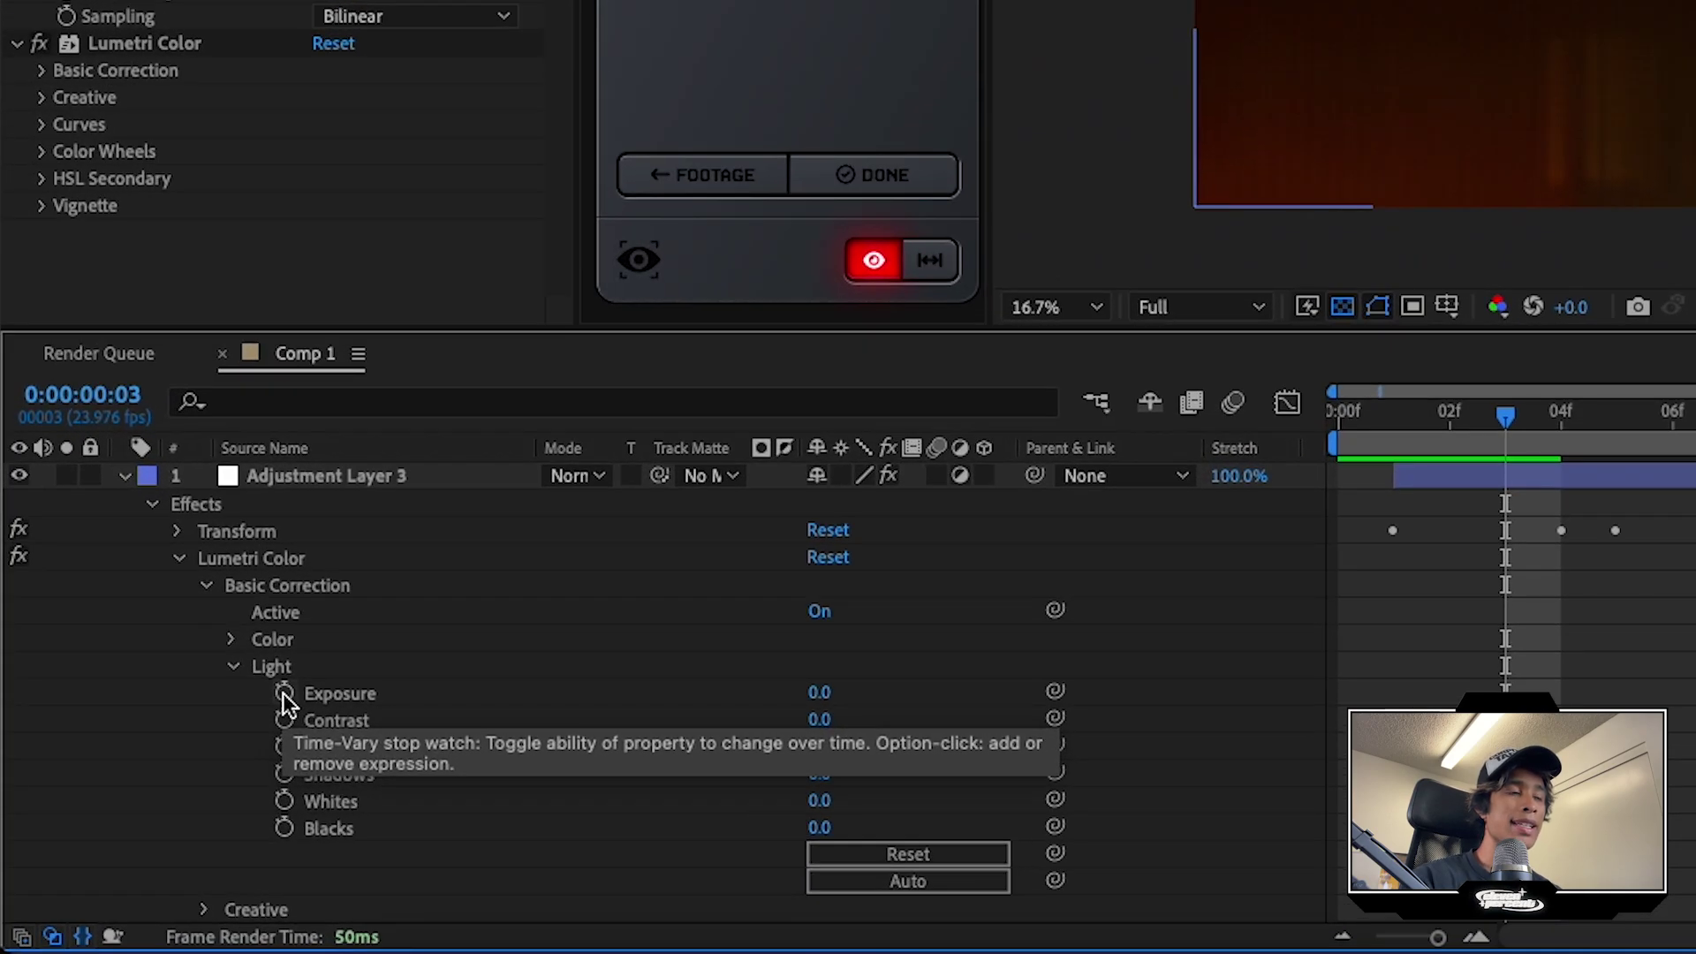
click(283, 694)
Keyframe the Lumetri Color Exposure at 3.1 on frame 5 and at 0 on frame 7.
click(1555, 413)
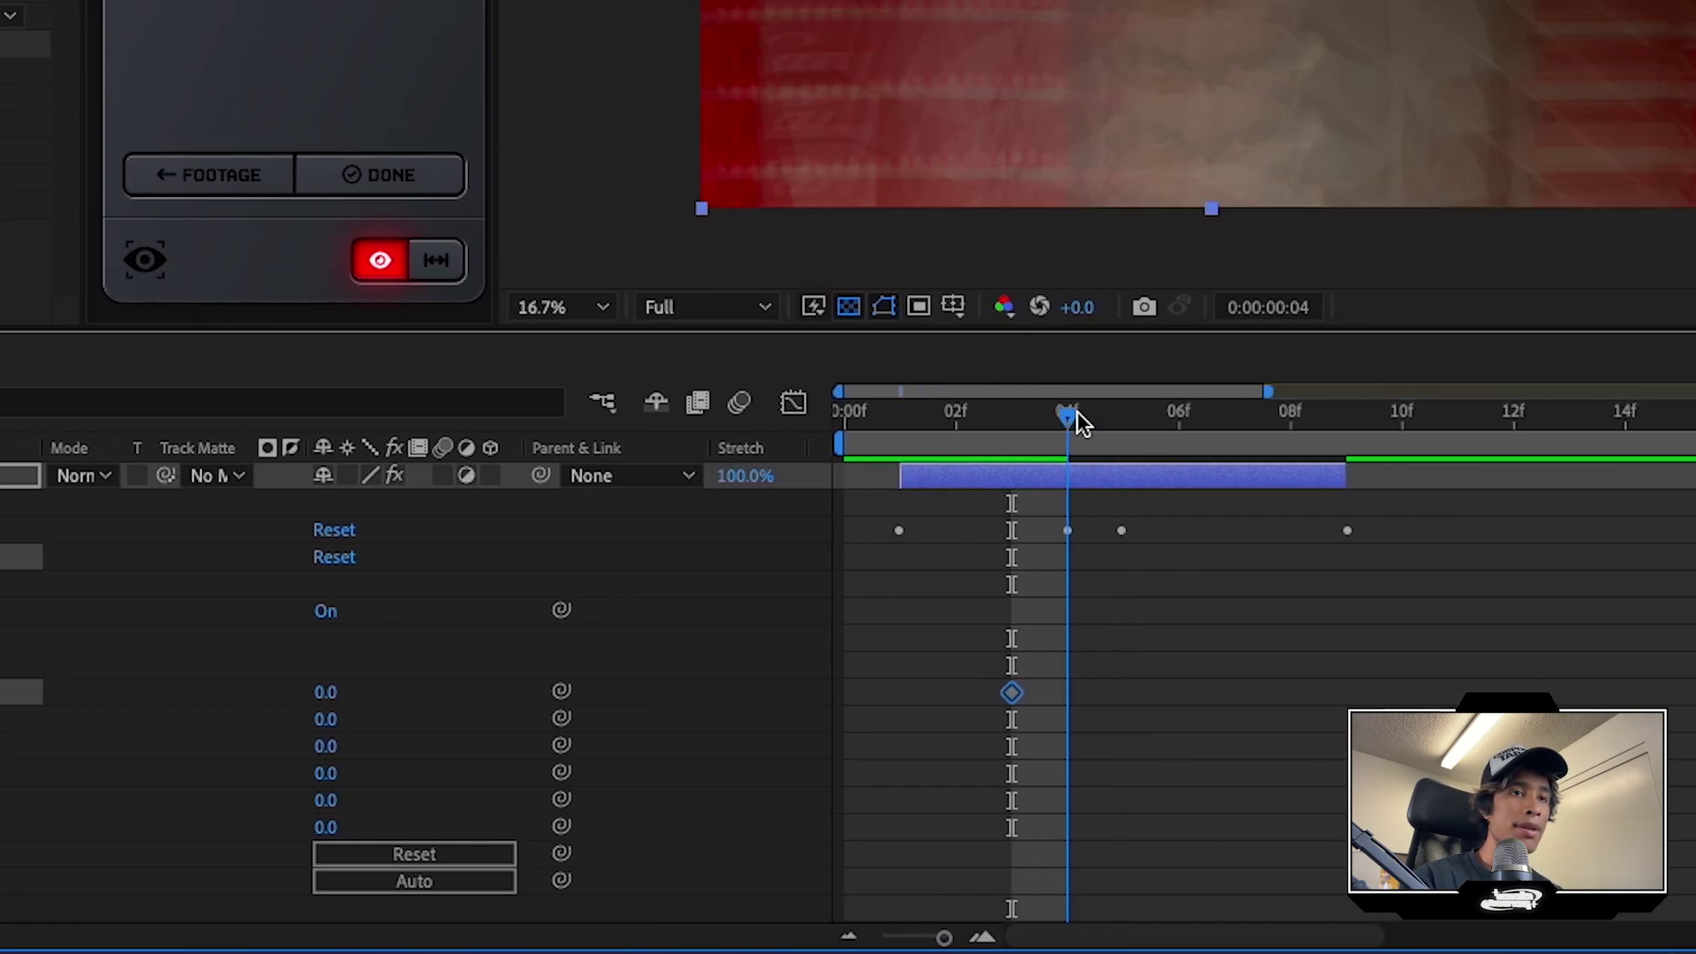
click(1104, 416)
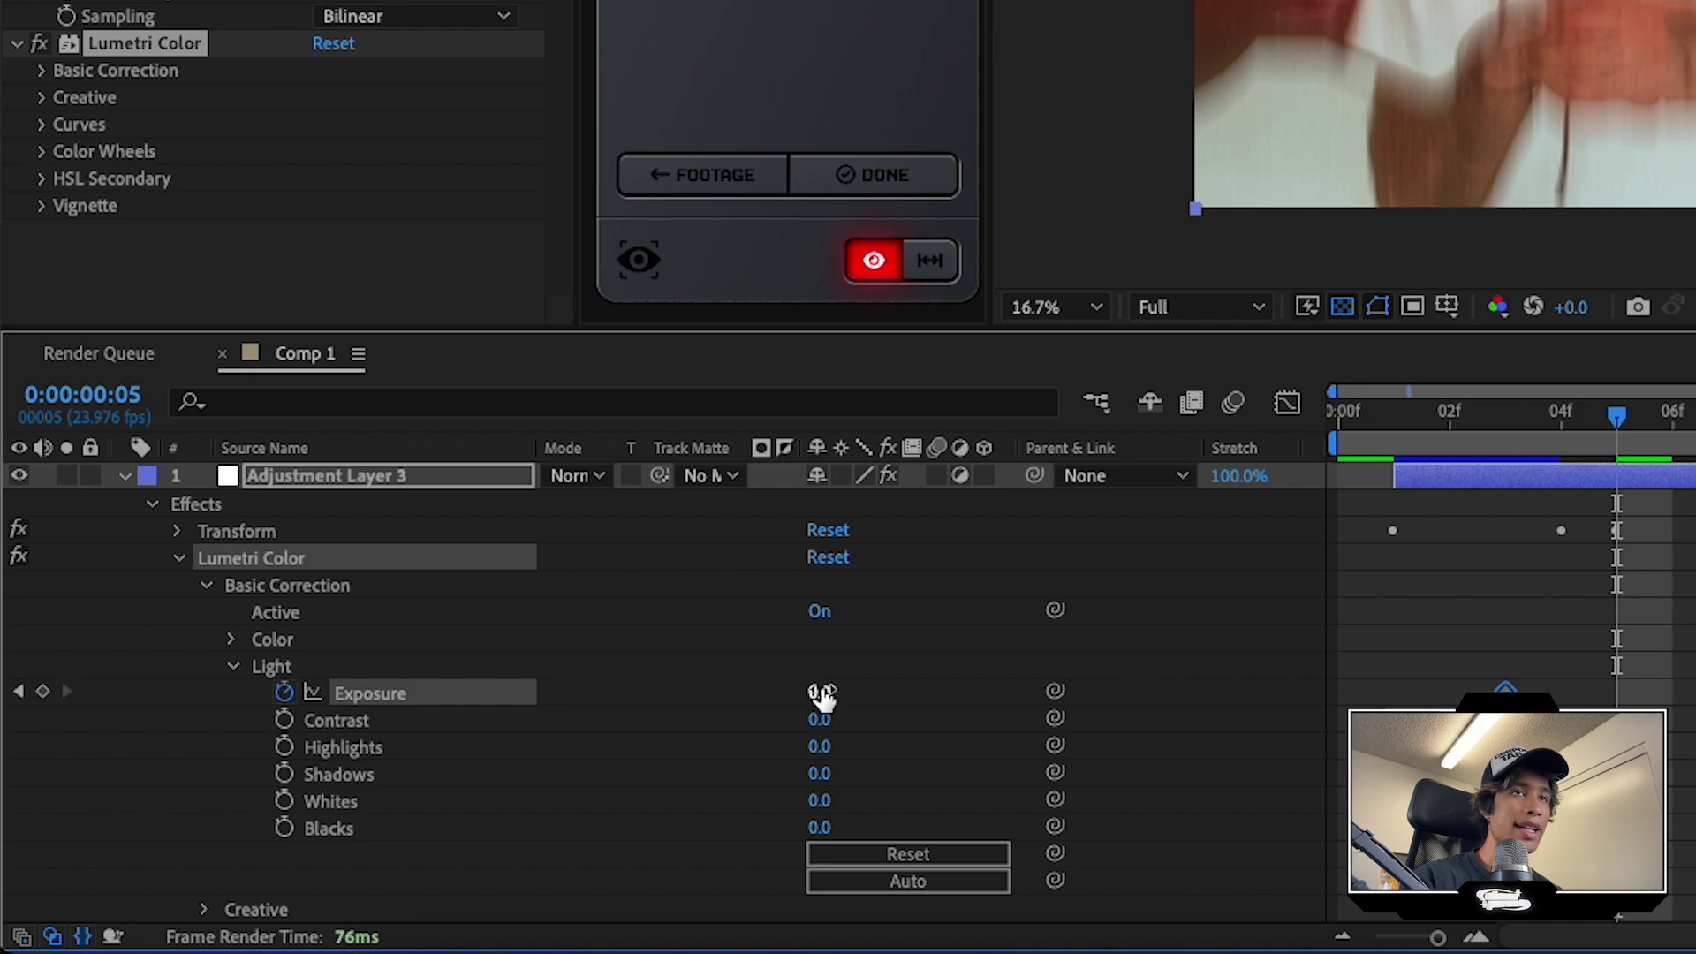
drag(822, 698, 1171, 690)
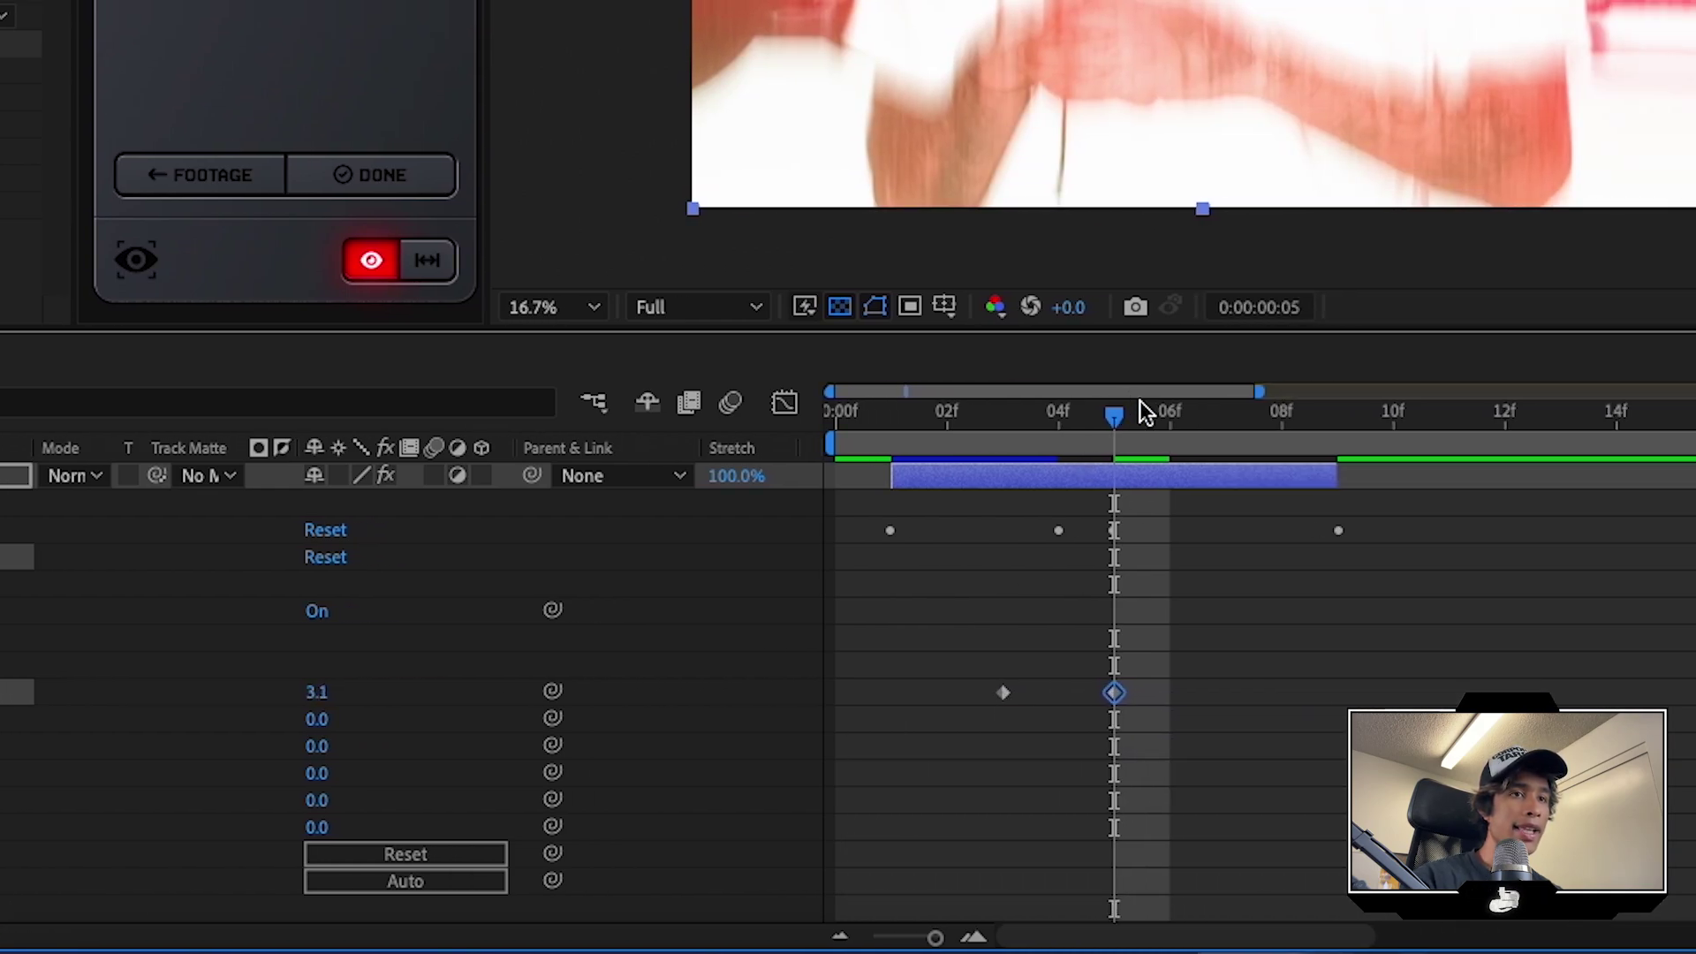
click(1225, 416)
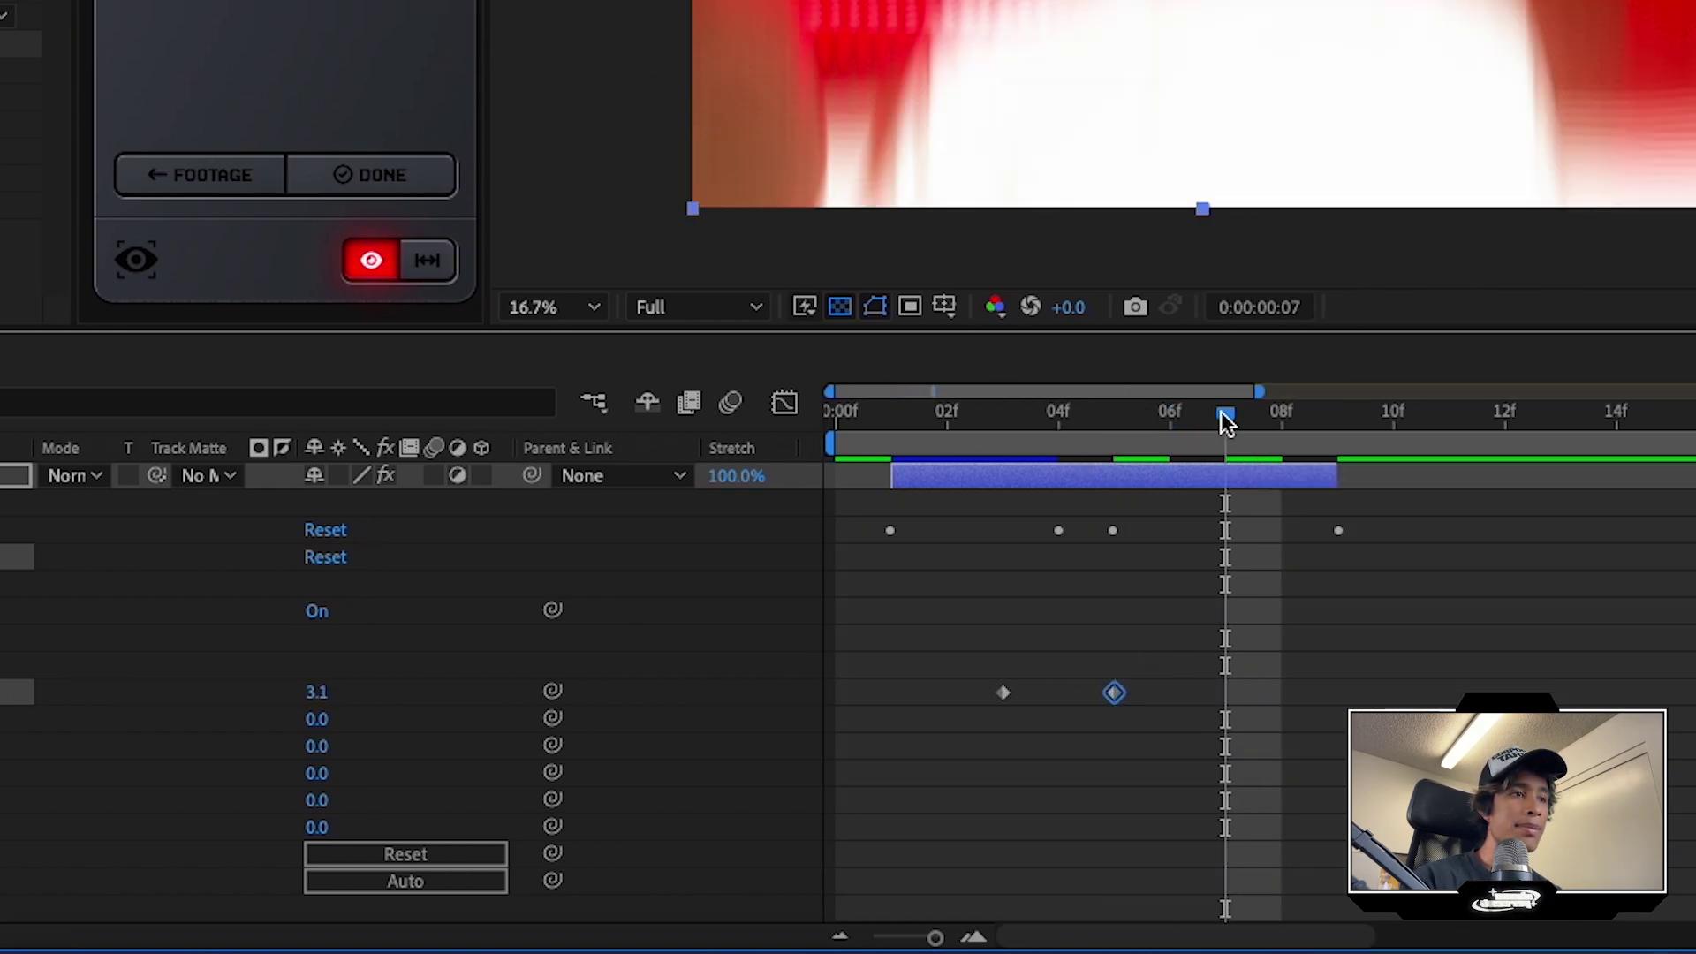
click(318, 696)
text(0)
key(Return)
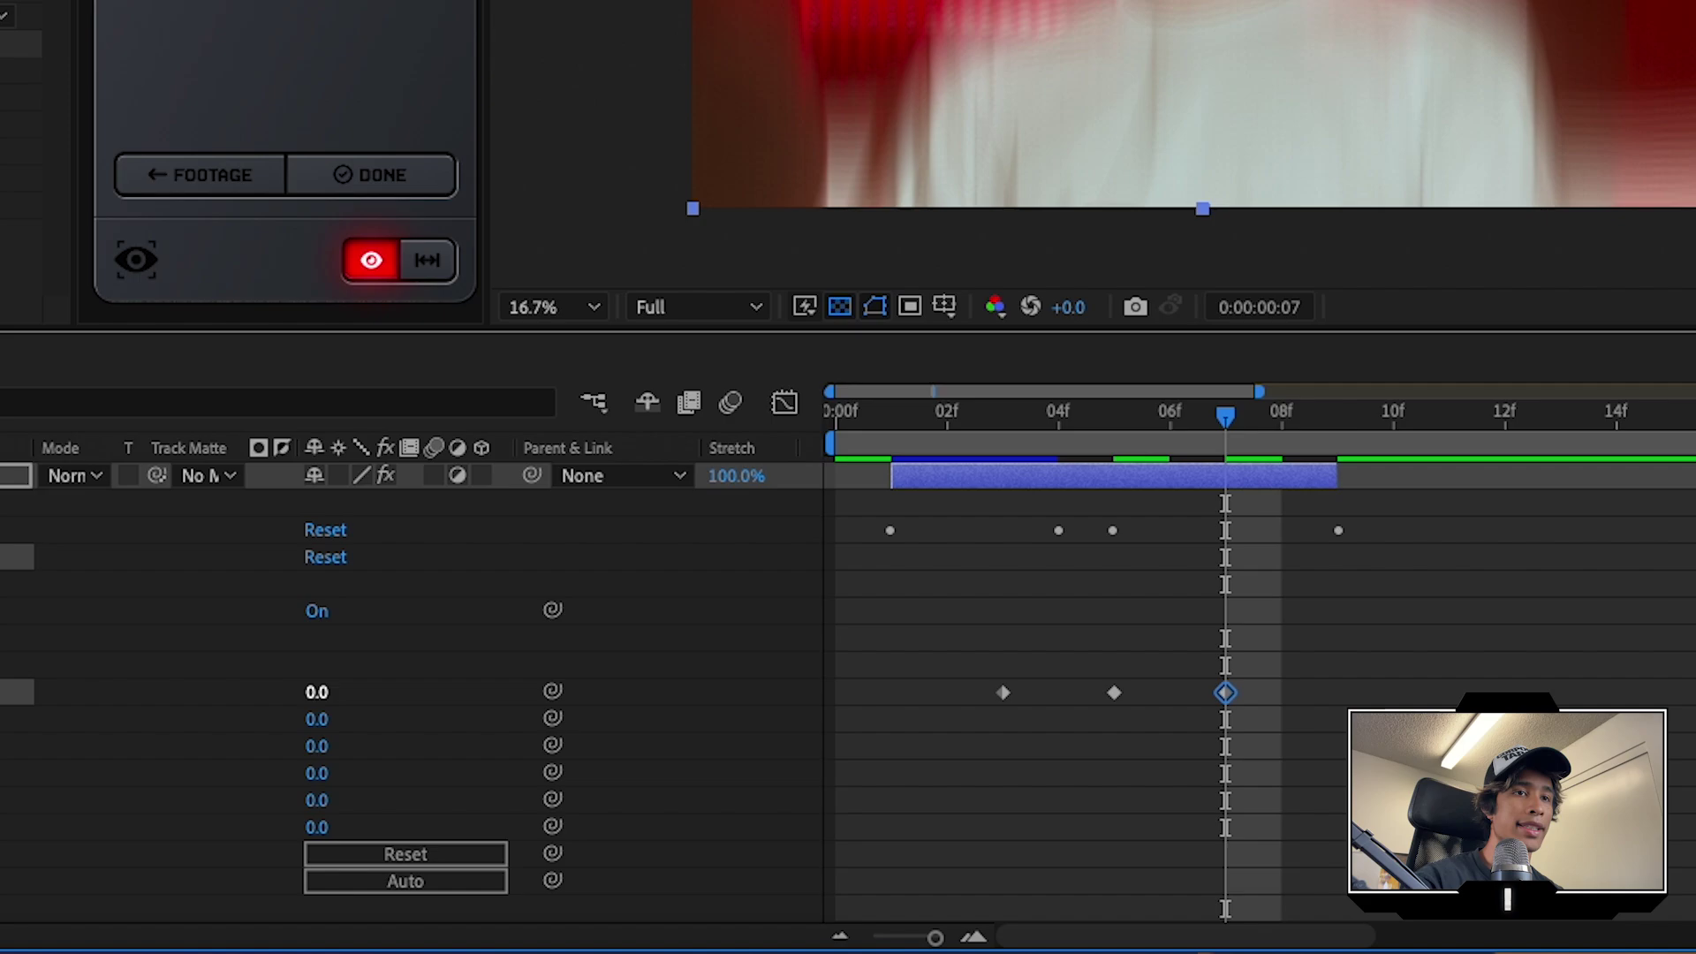
Scrub and play back the swipe with the exposure flash from the start of the composition.
drag(1227, 416, 834, 438)
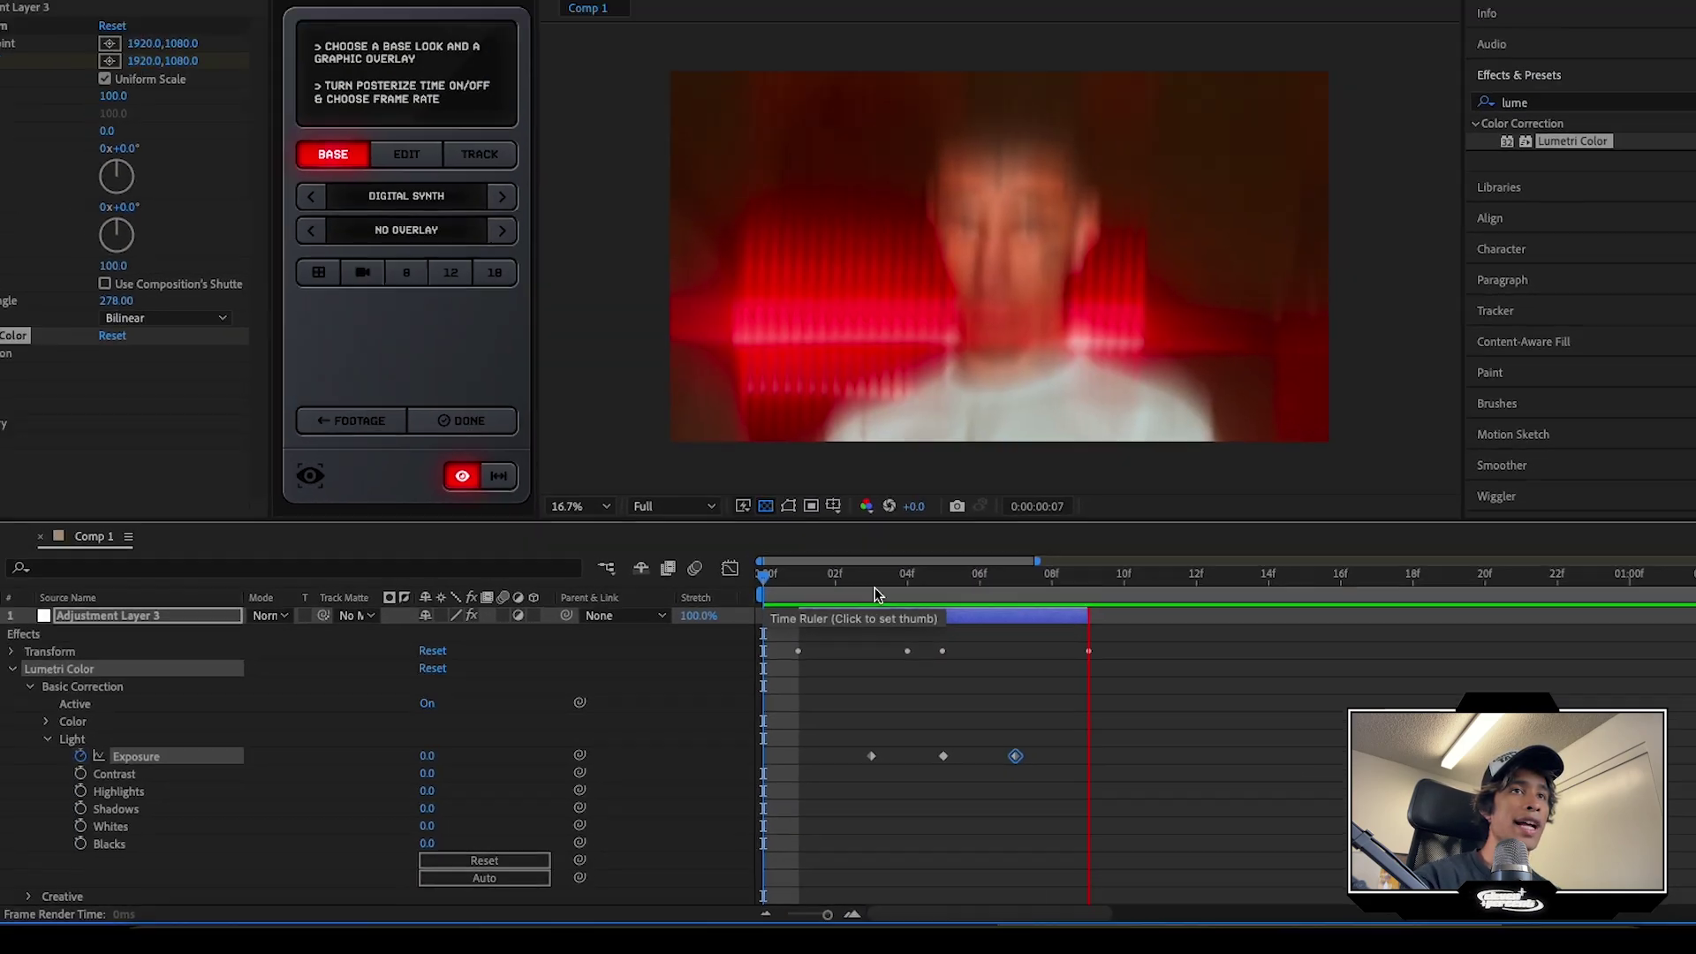
click(1281, 415)
drag(992, 616, 743, 616)
key(space)
key(space)
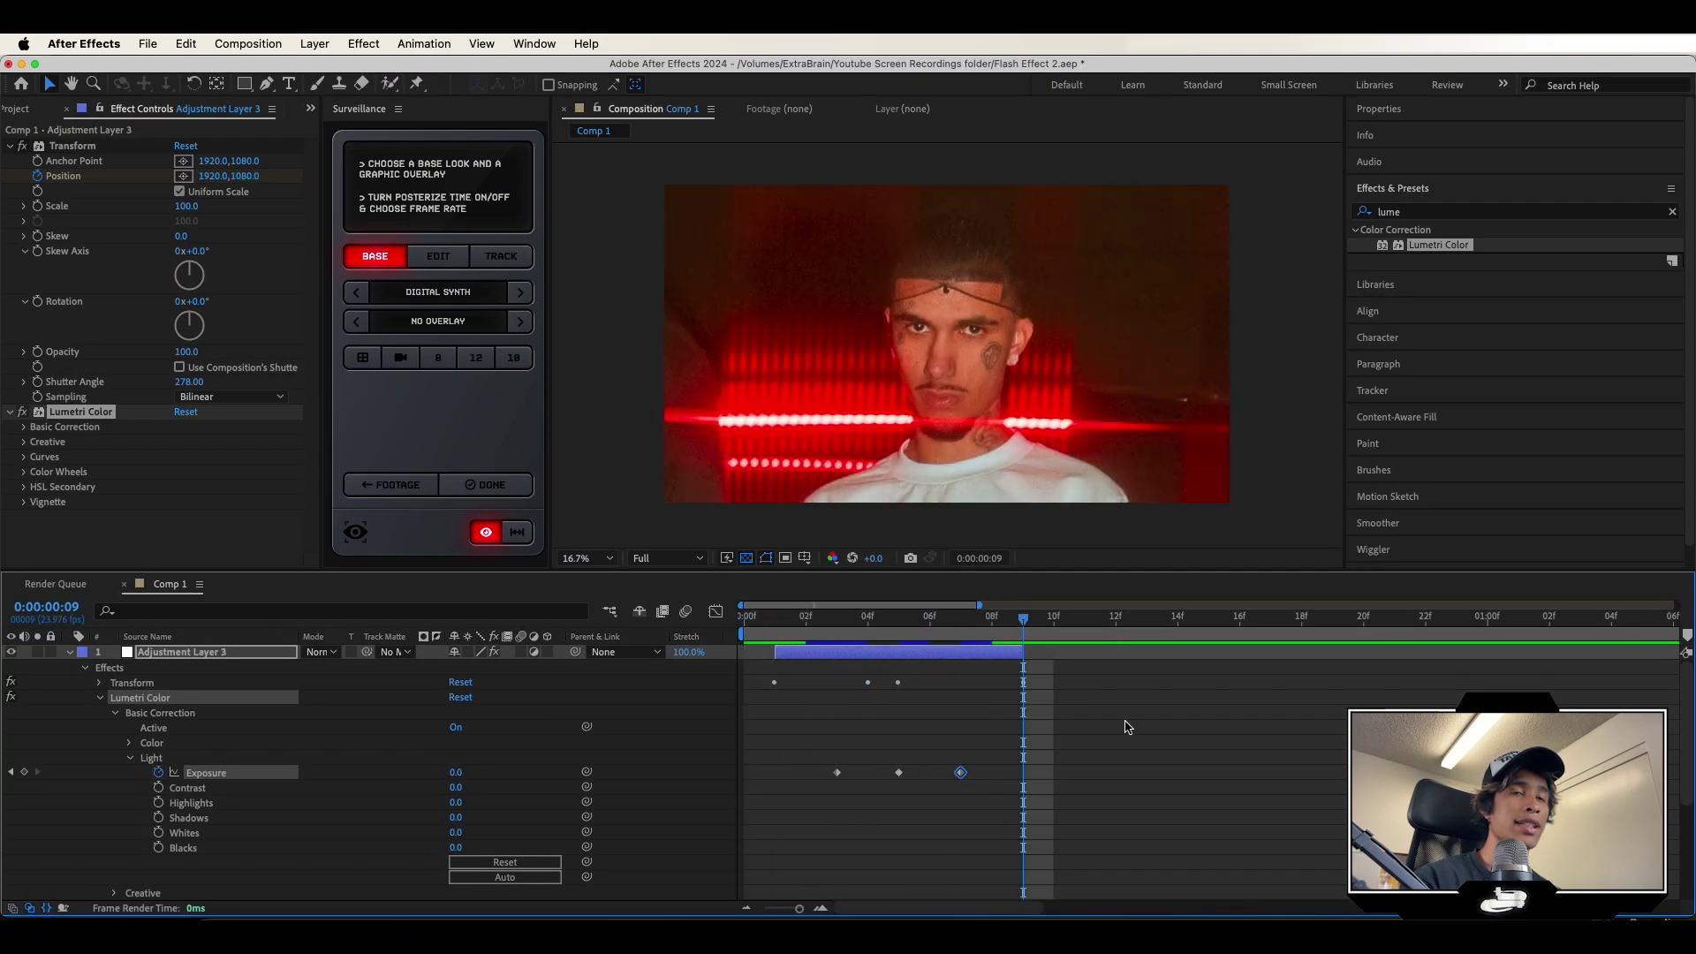
key(space)
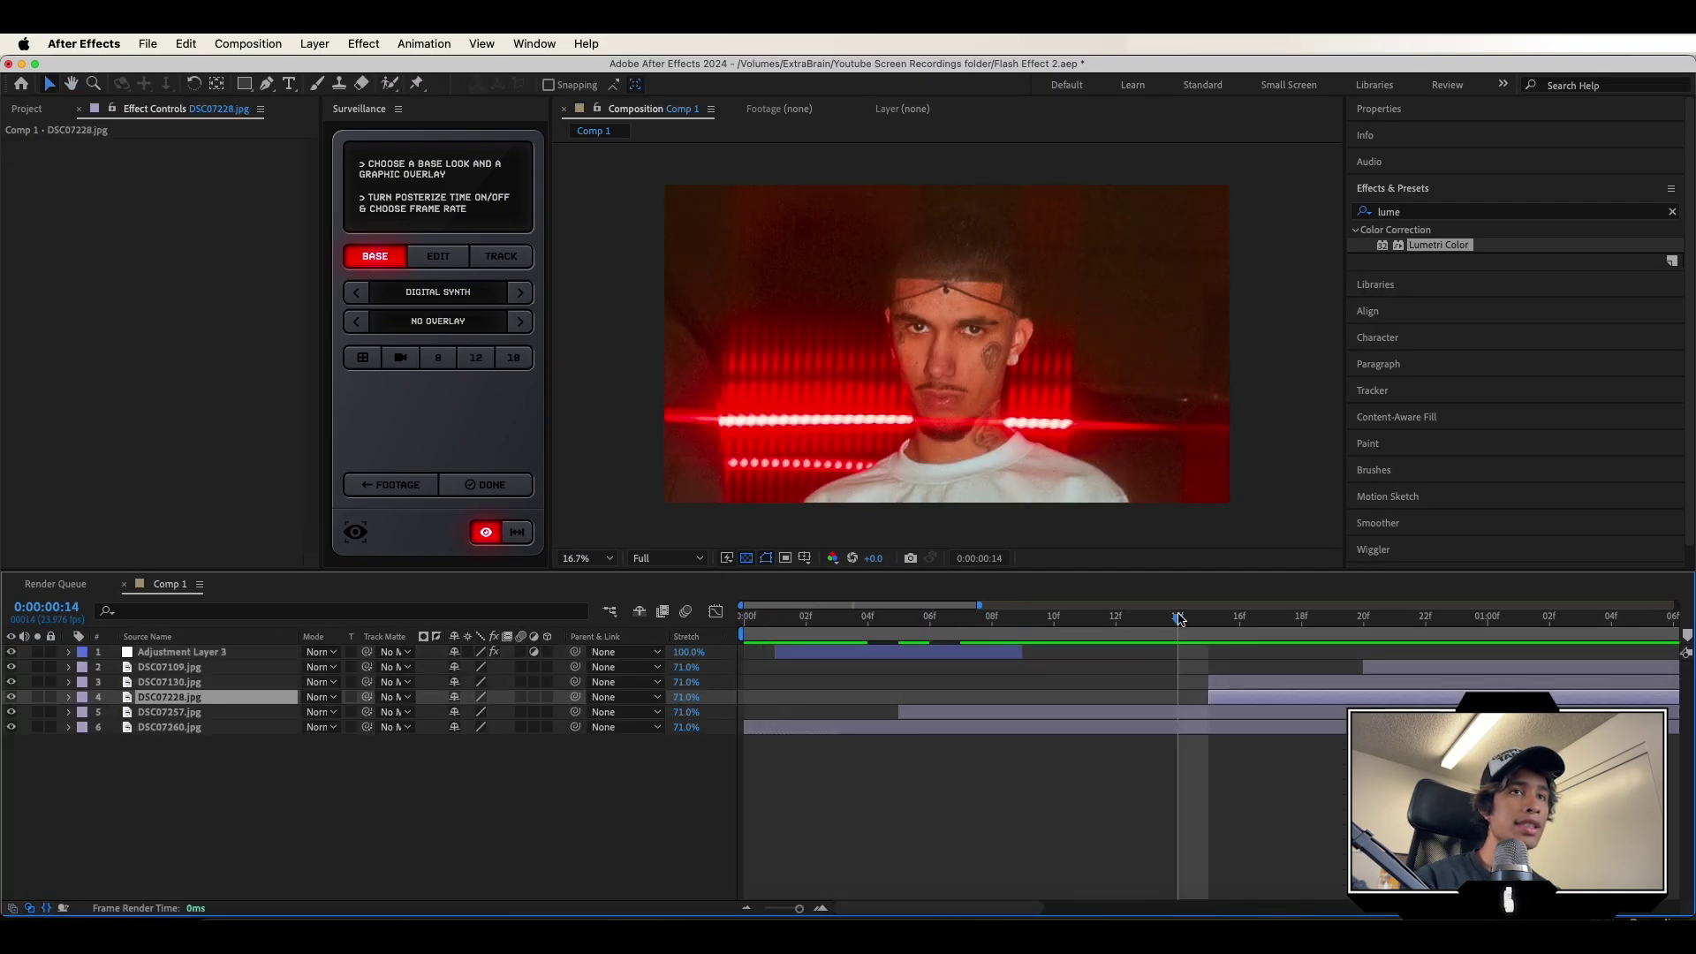
drag(1179, 615, 553, 655)
key(space)
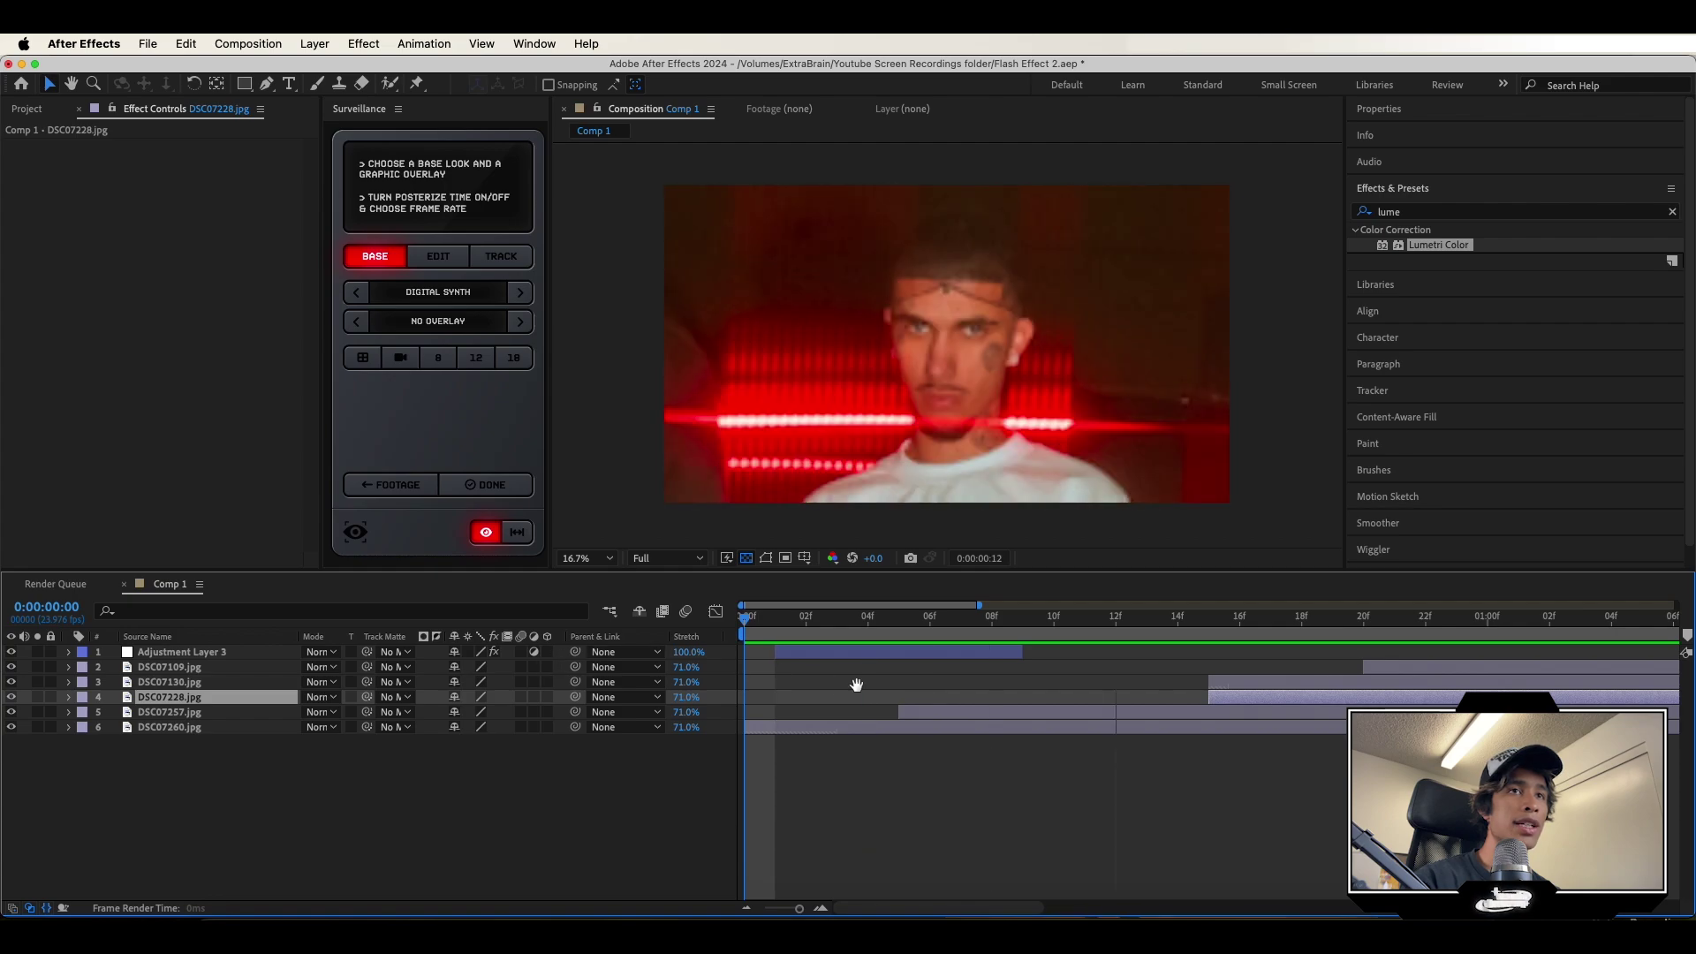
key(space)
Duplicate the adjustment layer and move the copy so it starts at frame 11, covering the second photo switch.
click(843, 654)
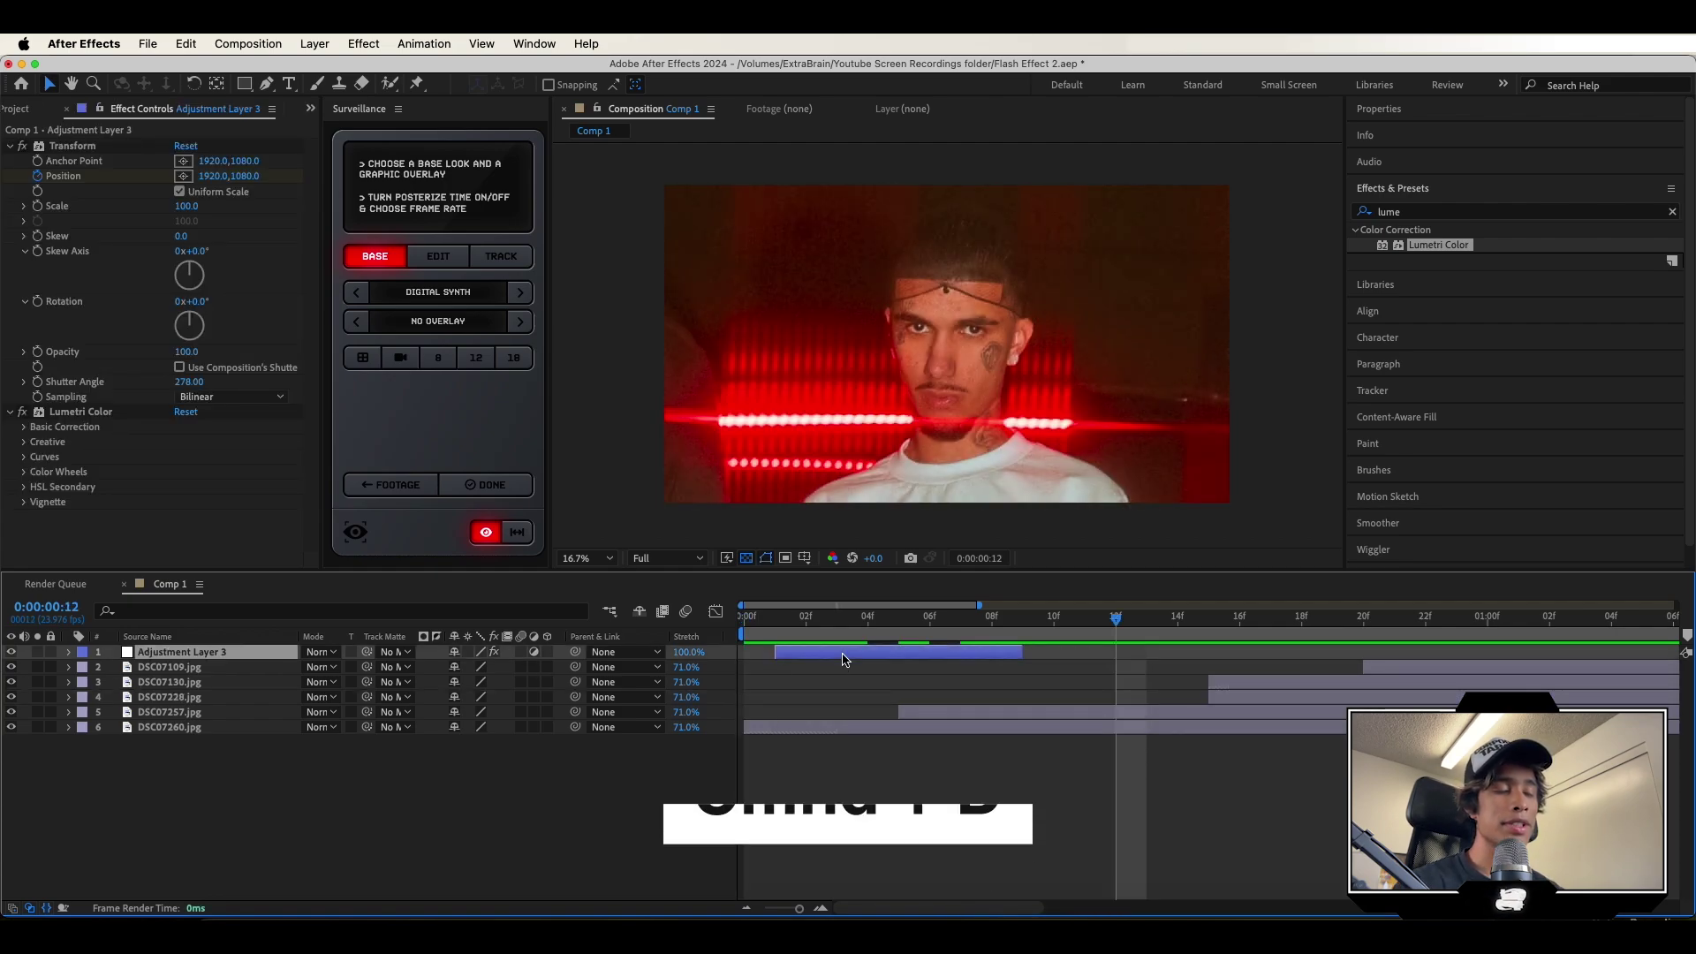
key(super+d)
drag(1221, 677, 1155, 668)
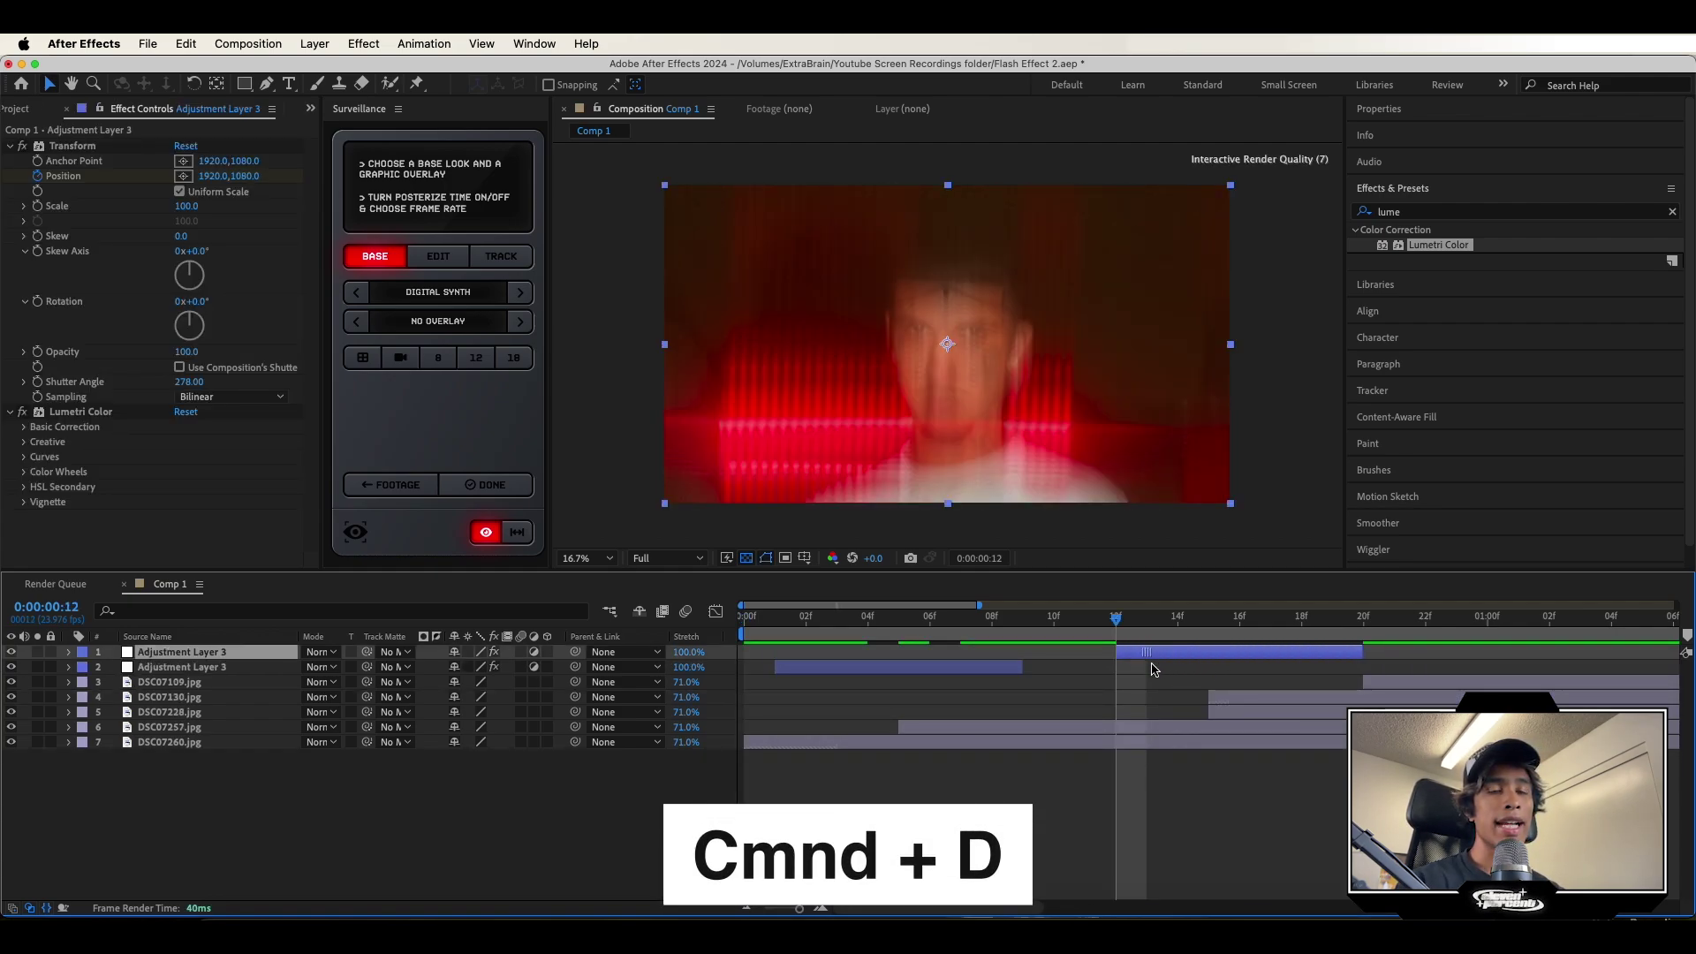
scroll(1200, 701, right, 2)
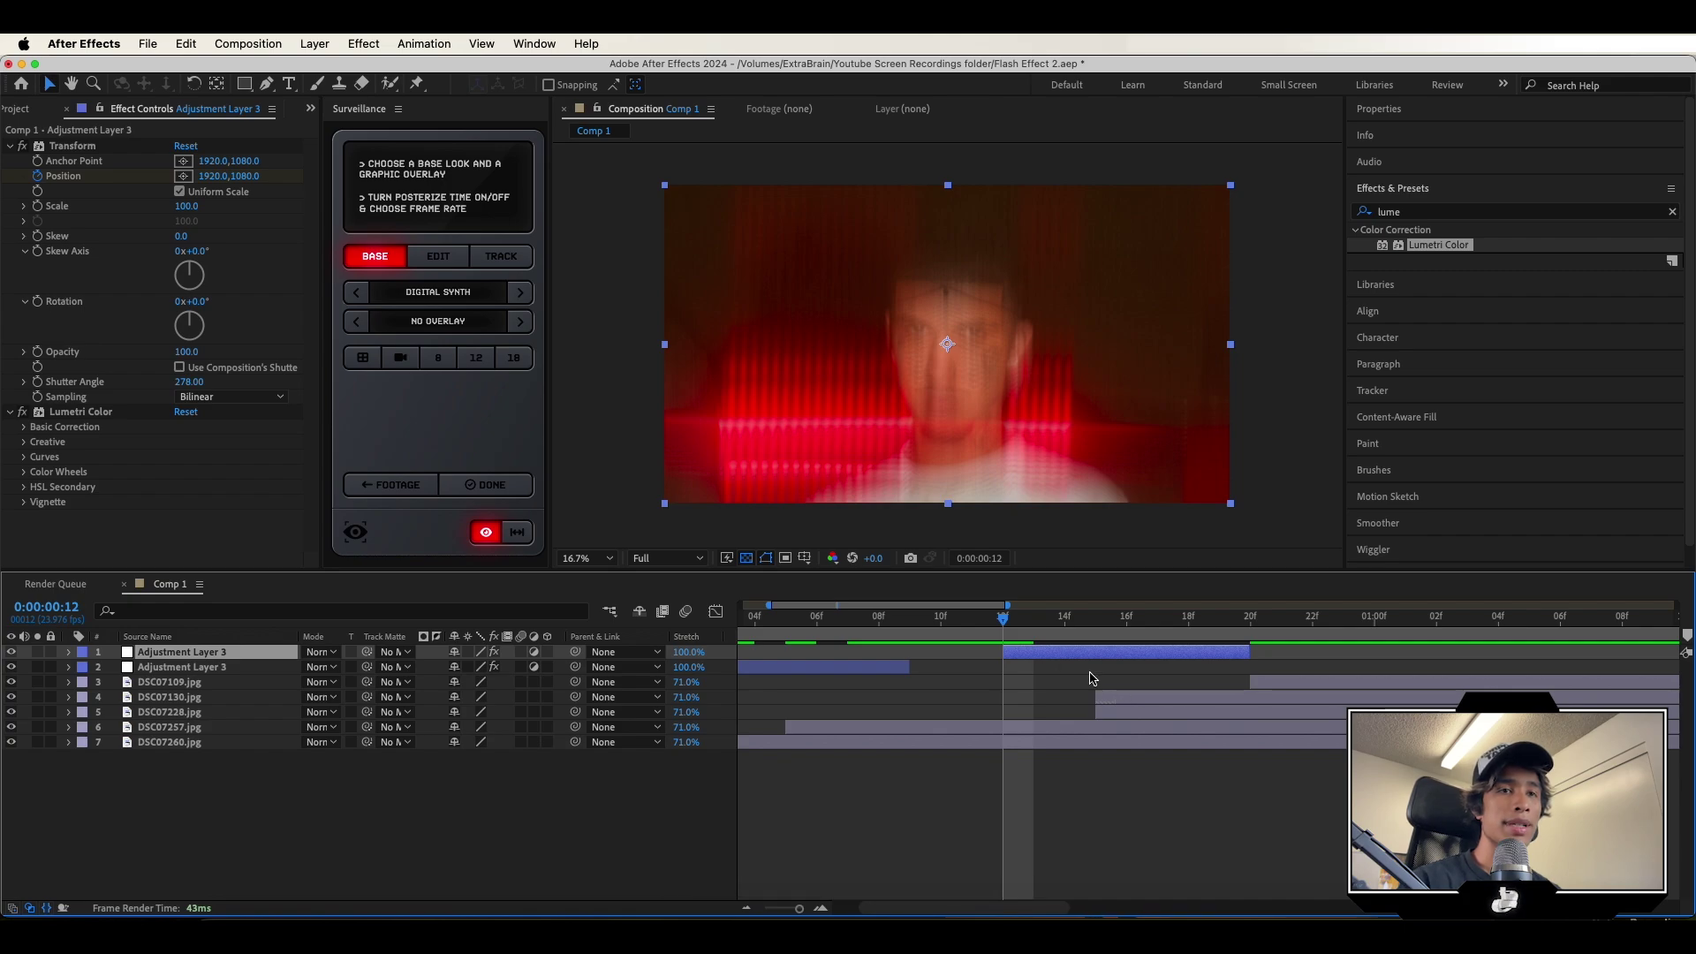
Play back the composition to check both flash transitions.
key(space)
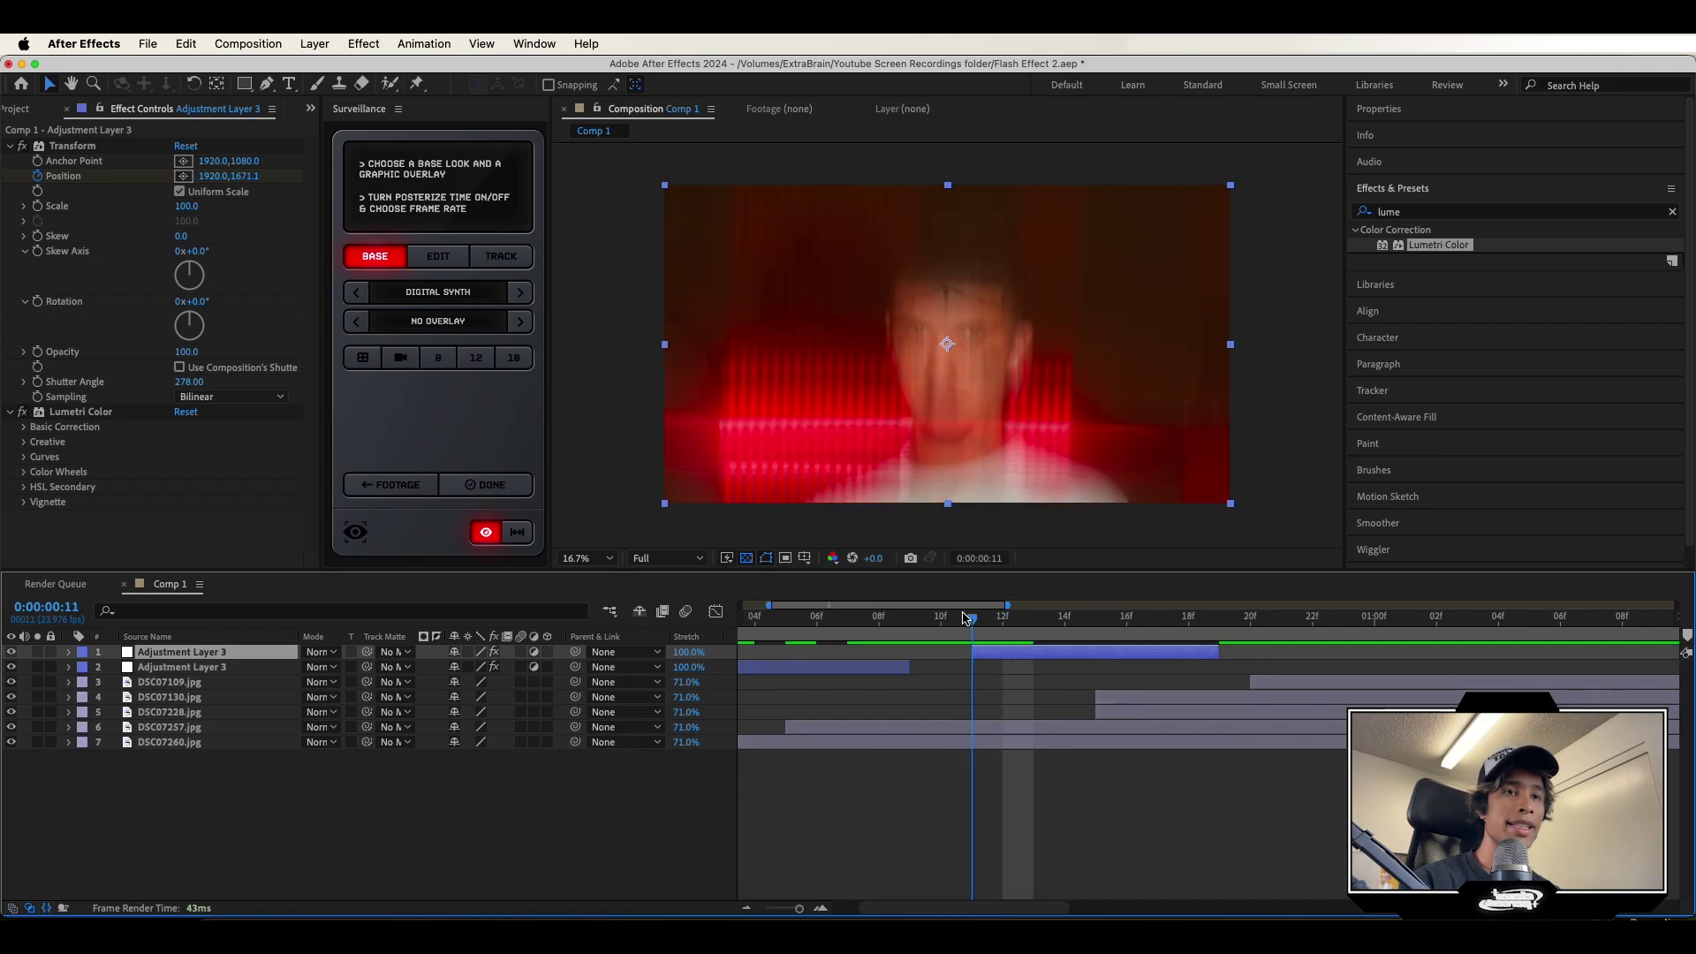
key(space)
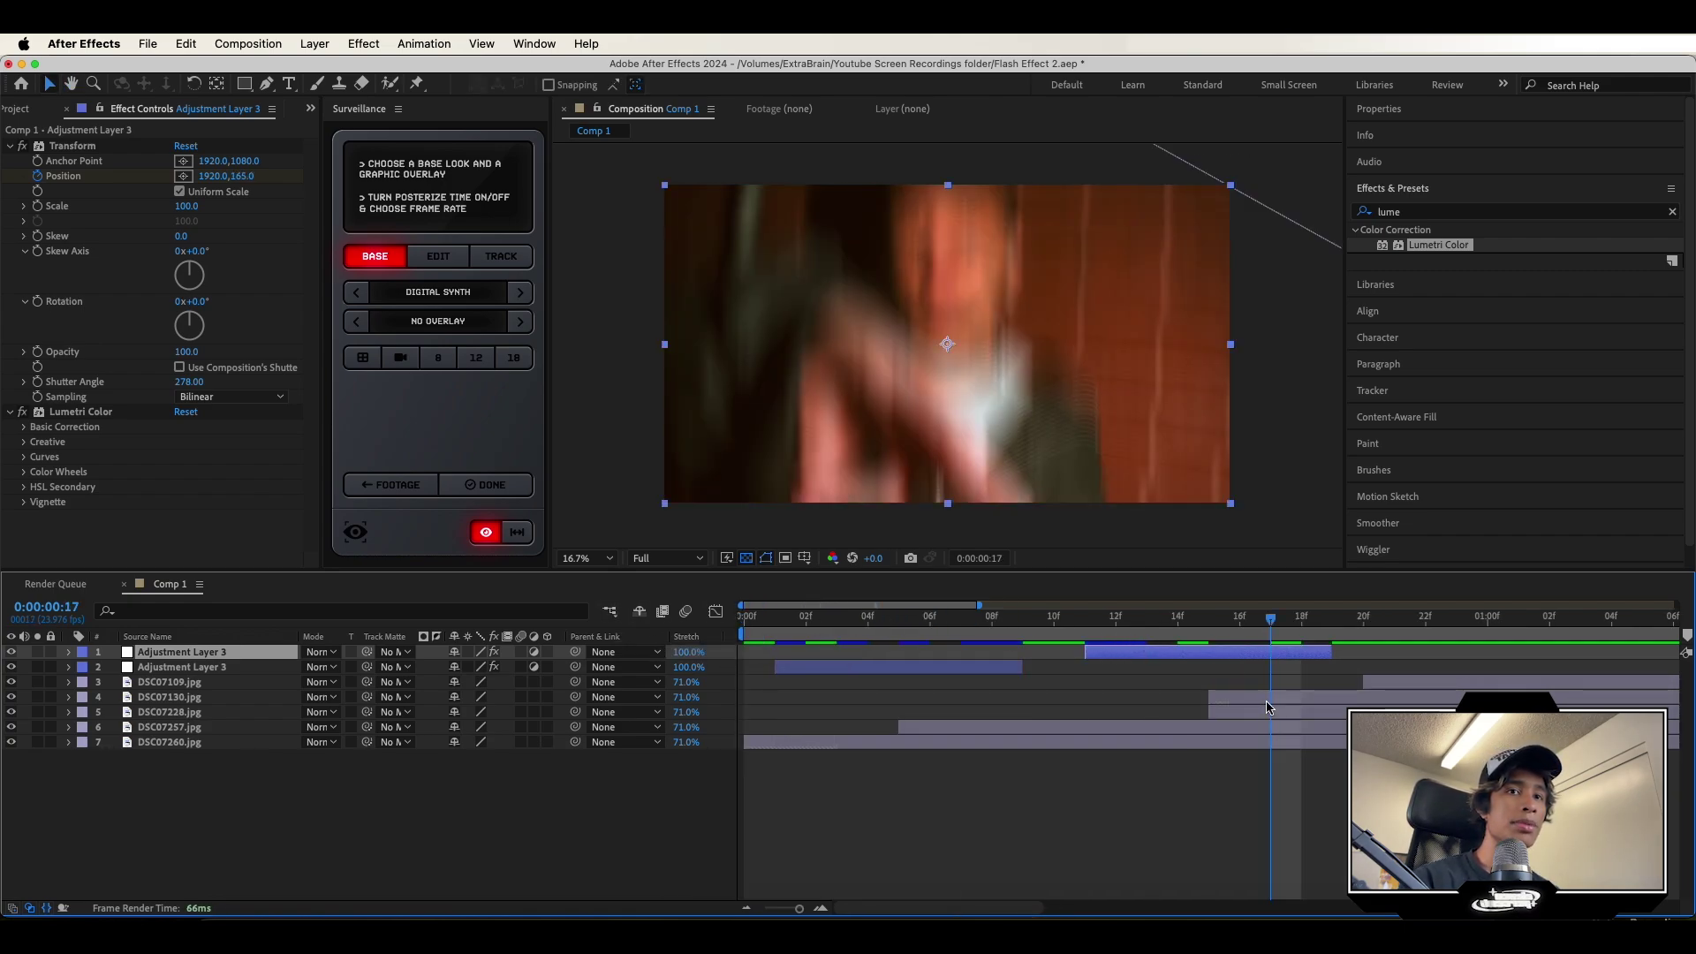
key(space)
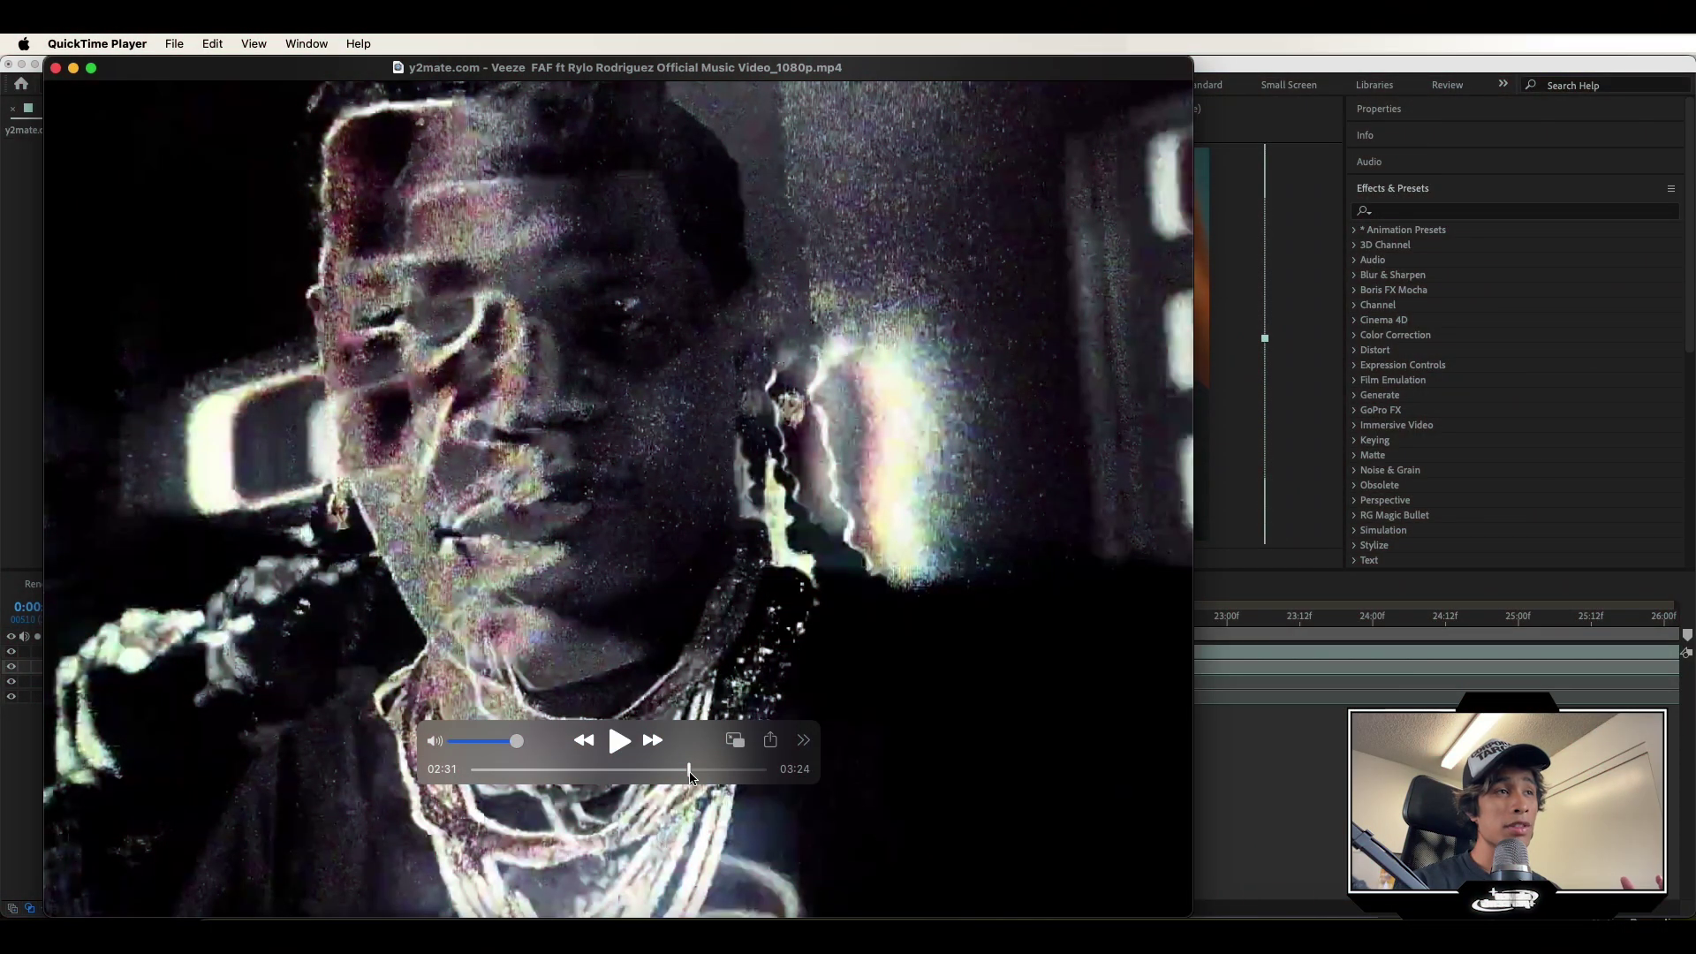
Examine the glitch effect in the reference music video in QuickTime Player frame by frame around 02:31.
drag(686, 775, 691, 777)
key(Left)
key(Left)
key(Left)
key(Right)
key(Left)
key(Left)
key(Right)
key(Right)
key(Right)
key(Right)
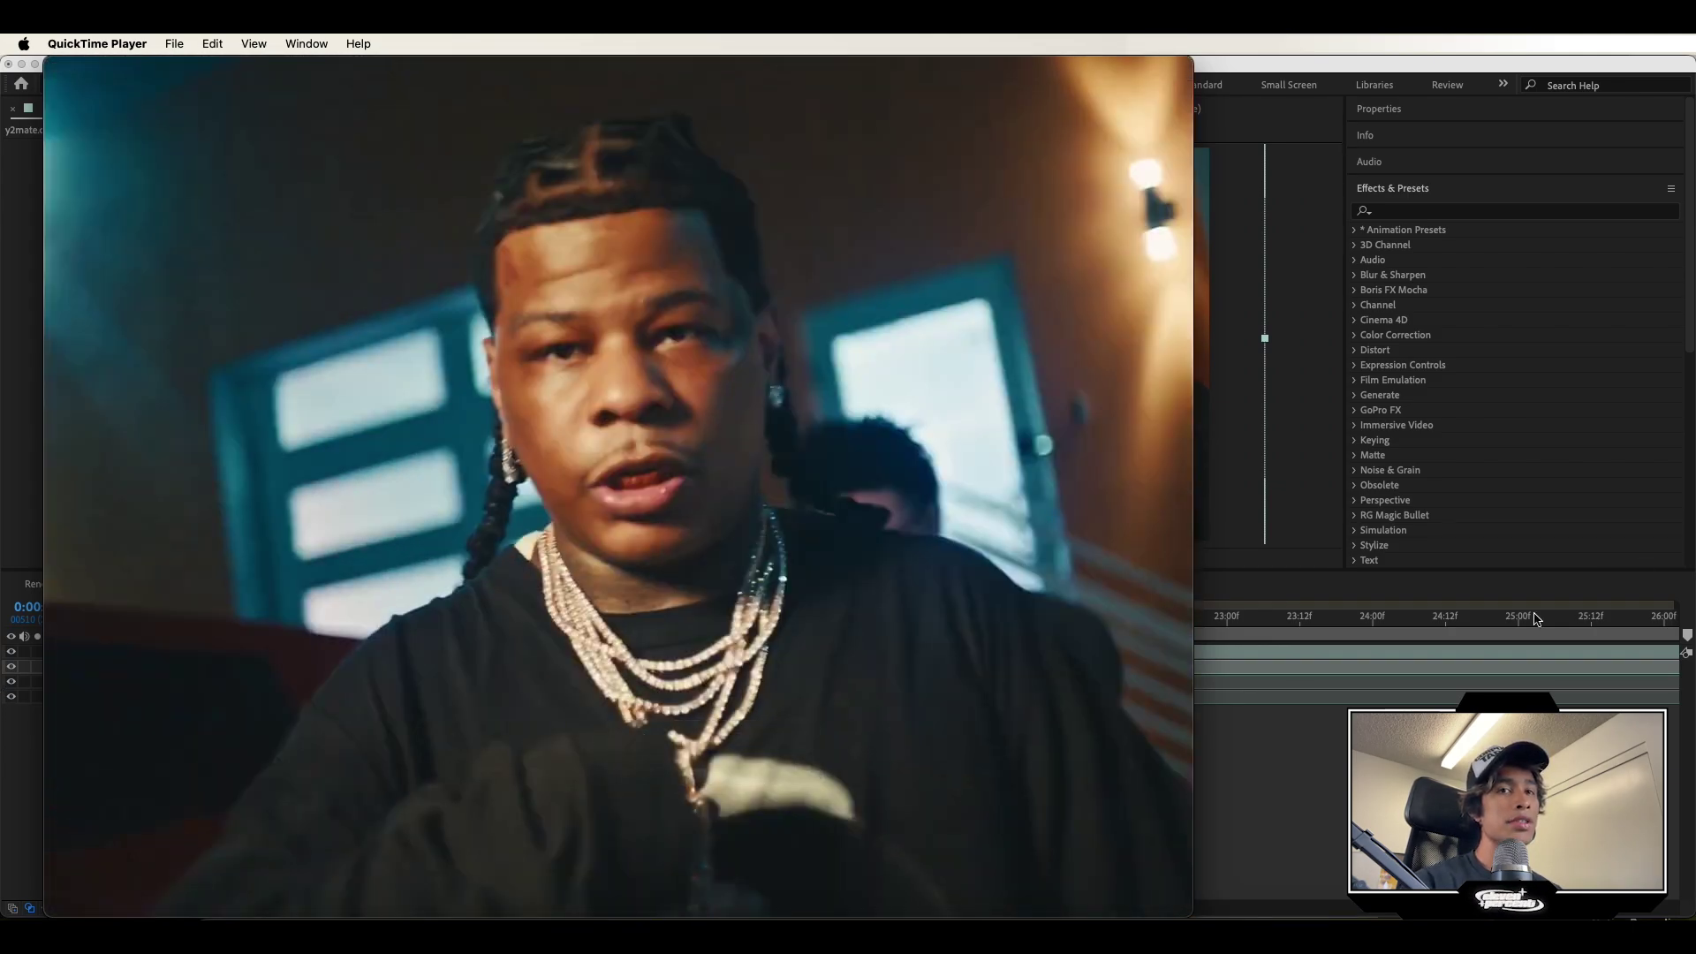
Switch to After Effects and stabilize the position of the second music video clip using a track point on the face.
click(1535, 623)
drag(972, 619, 1039, 629)
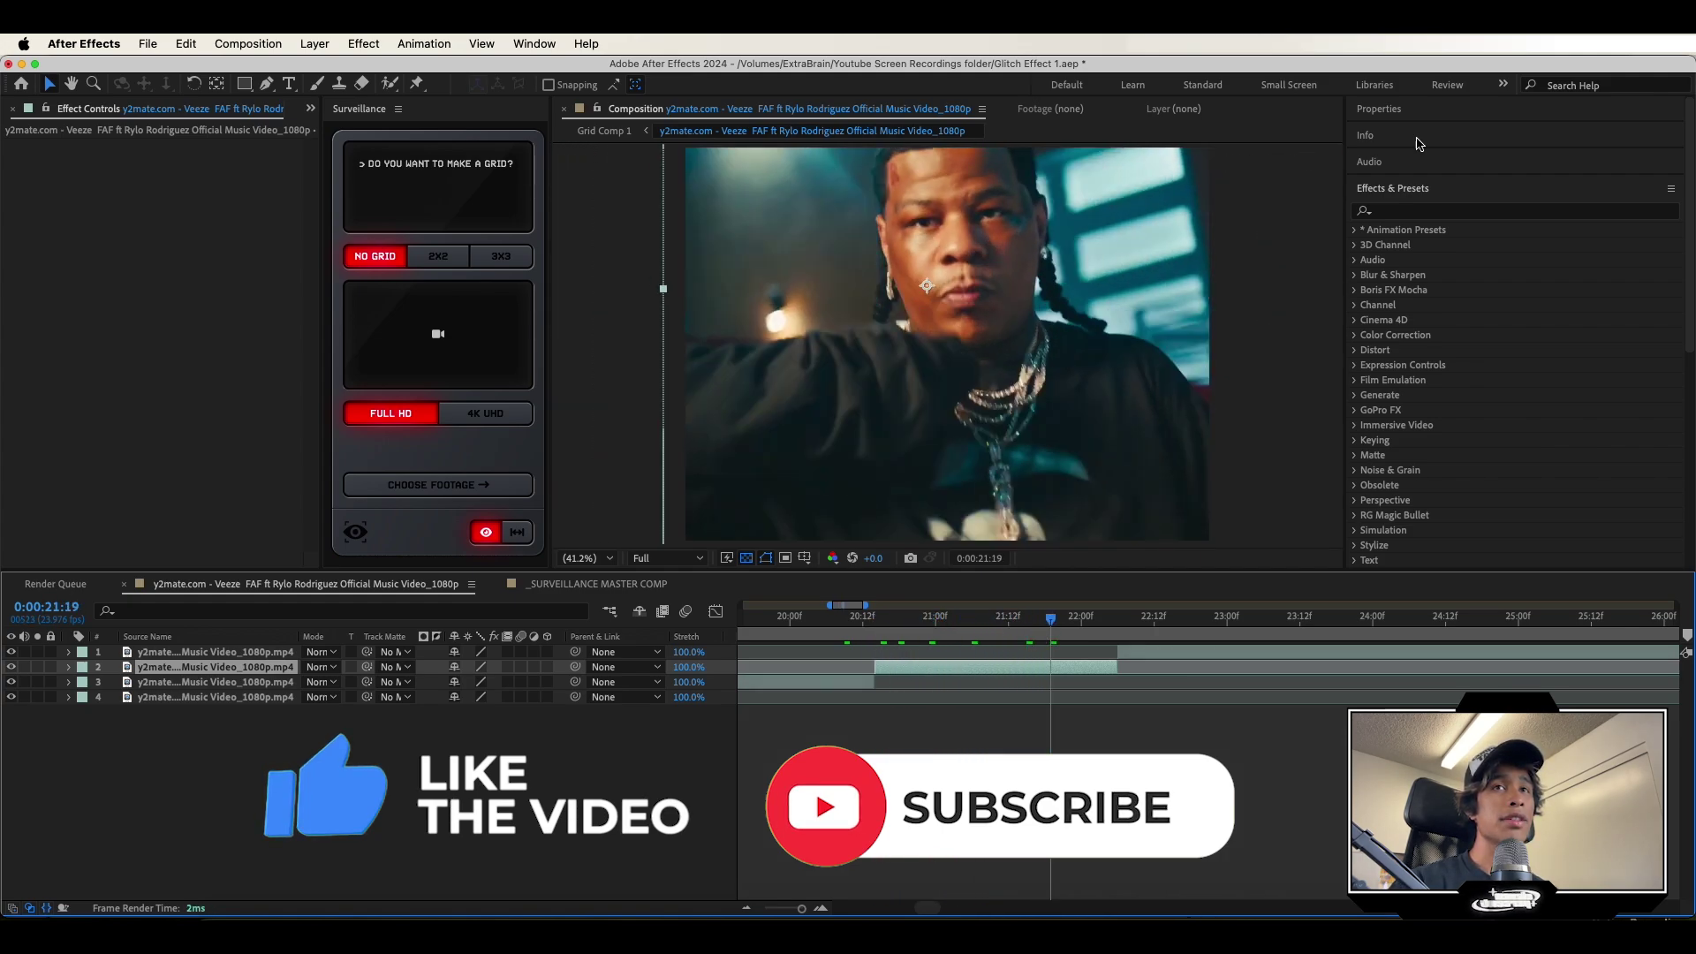
click(1418, 193)
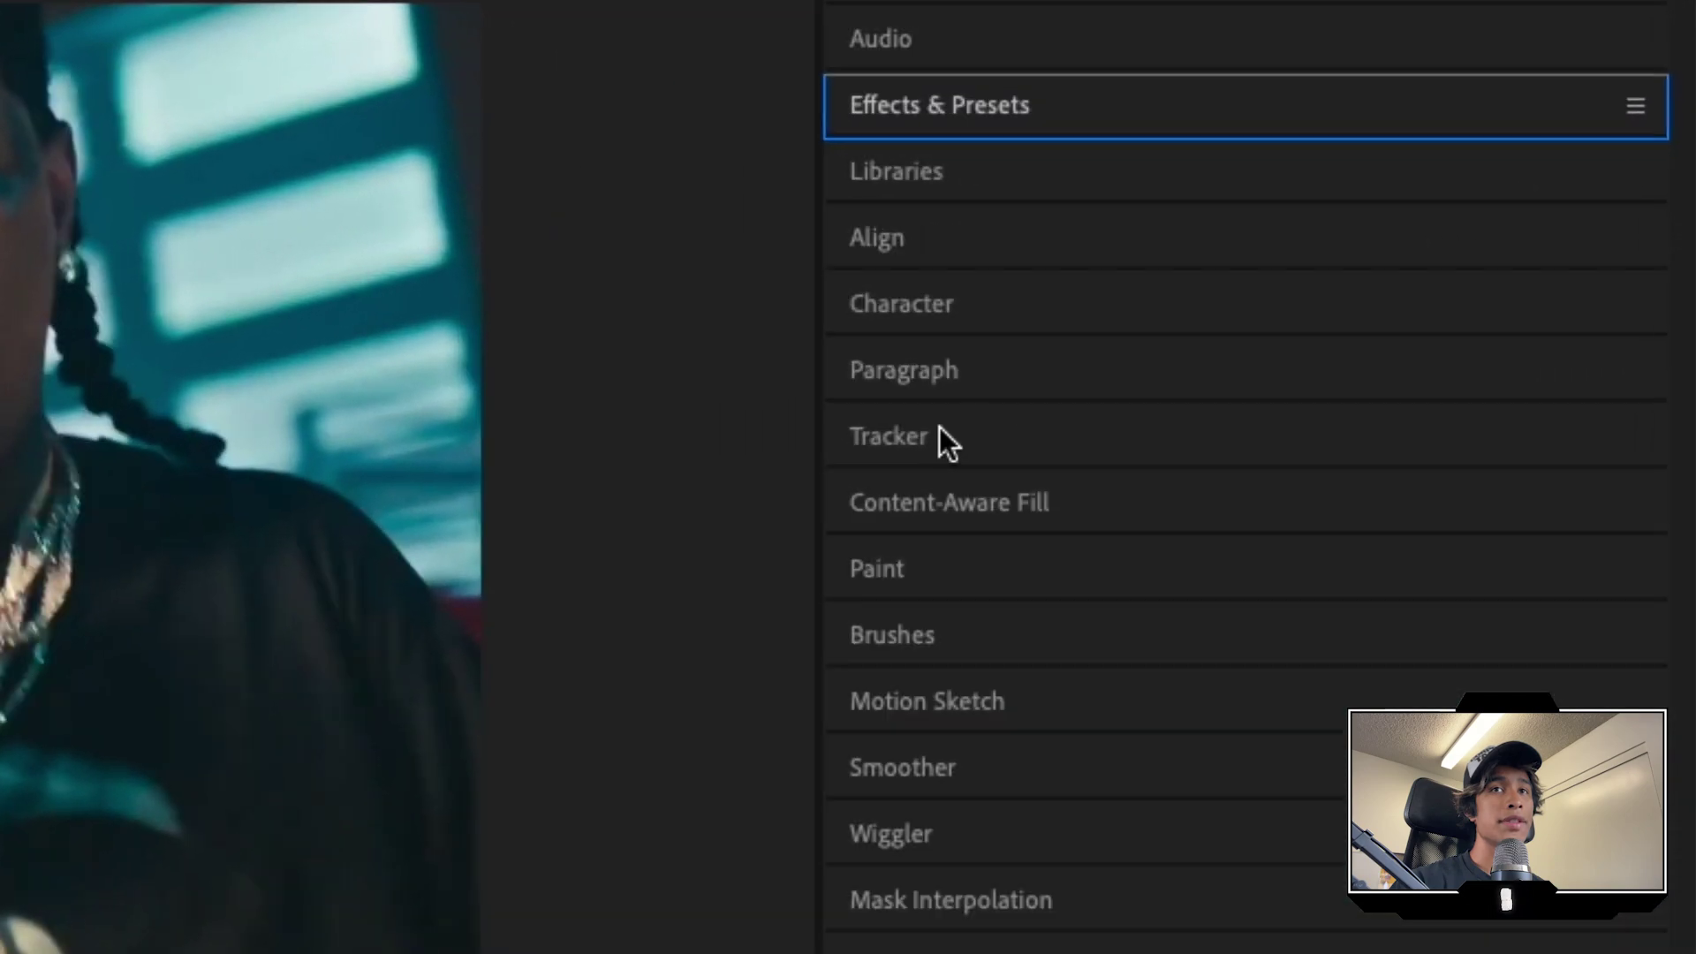
click(1372, 329)
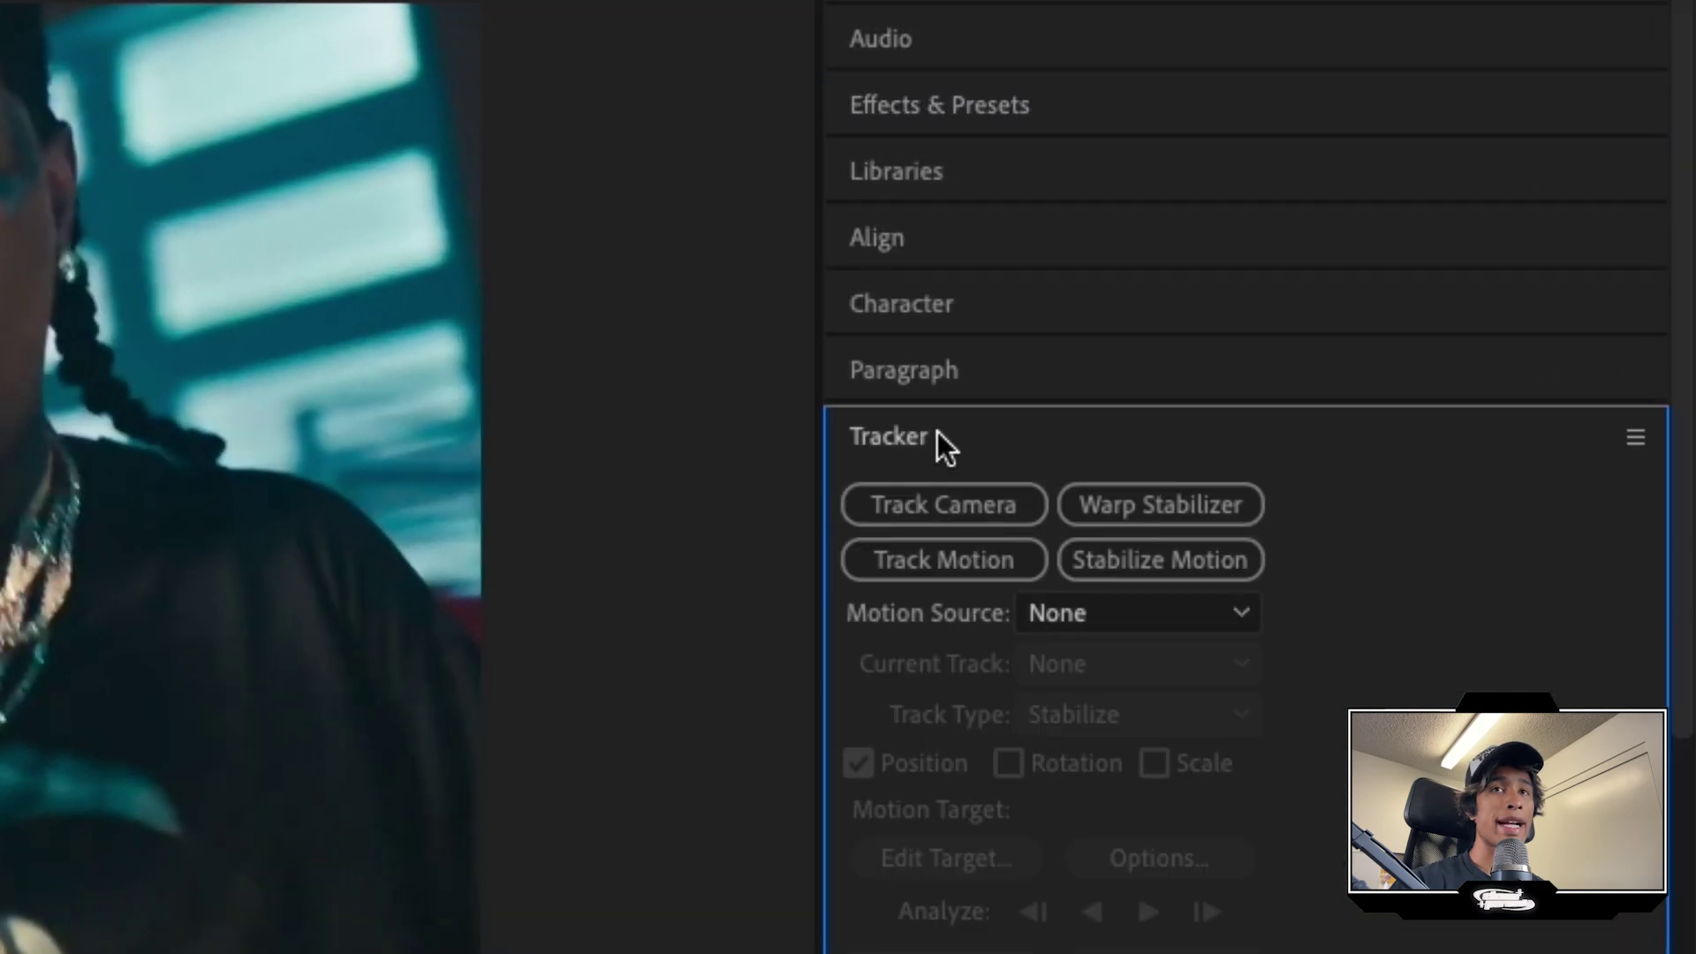
click(1189, 568)
drag(676, 574, 672, 296)
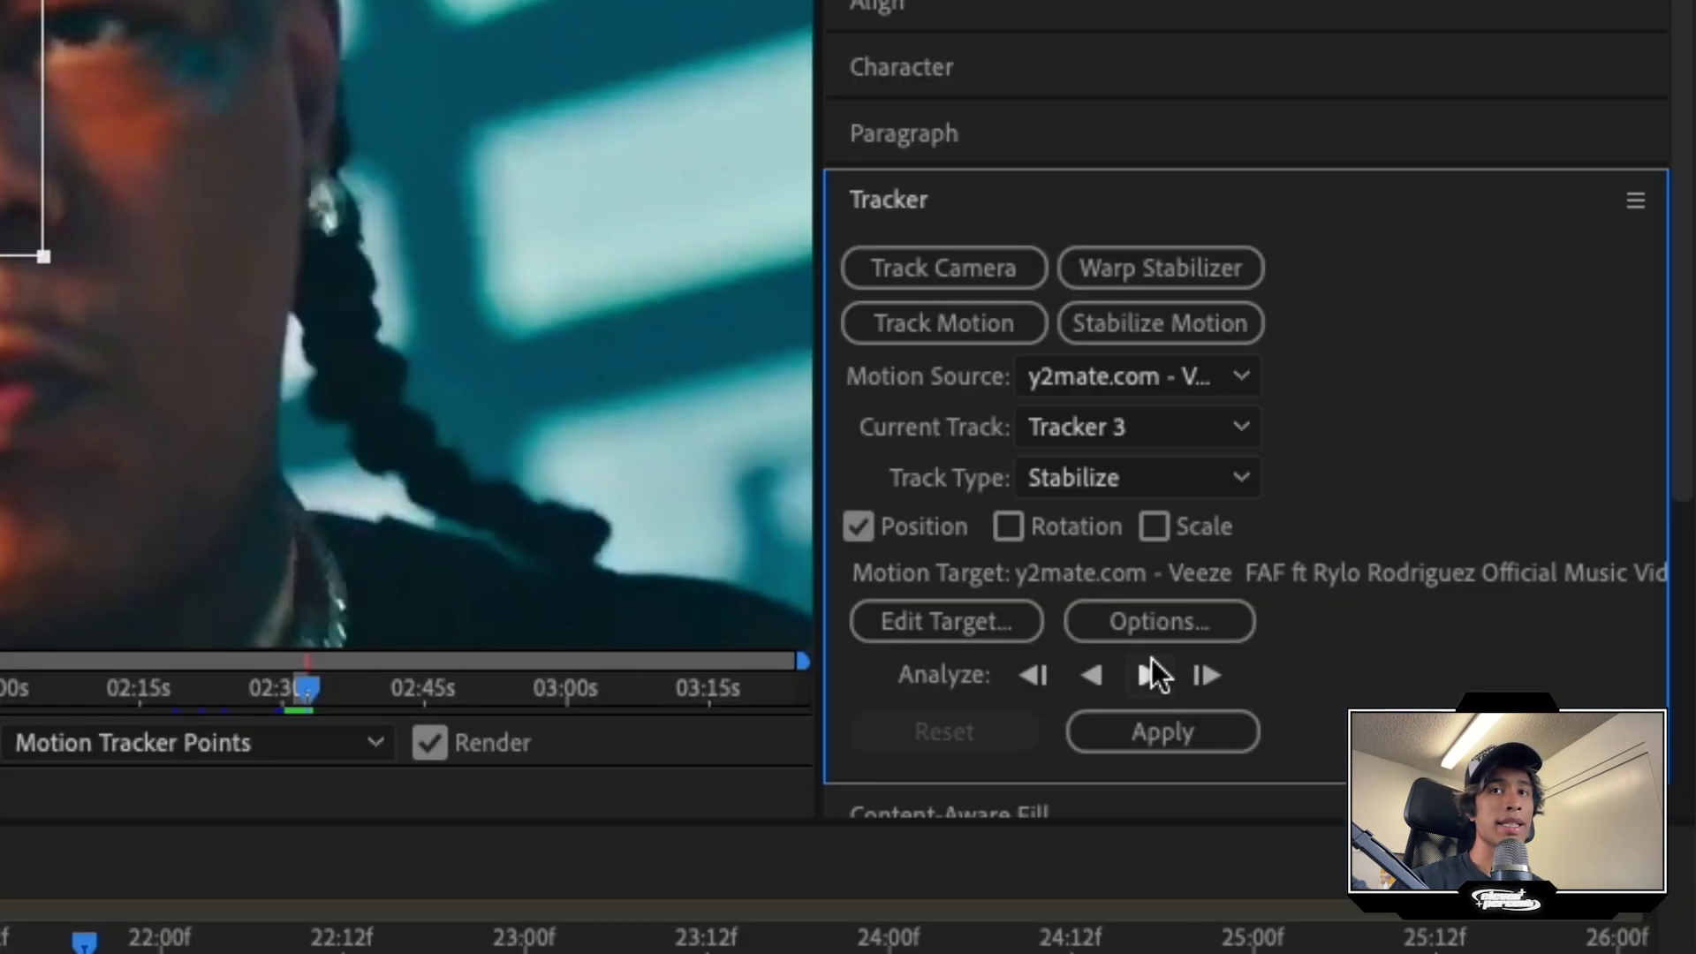
click(1208, 731)
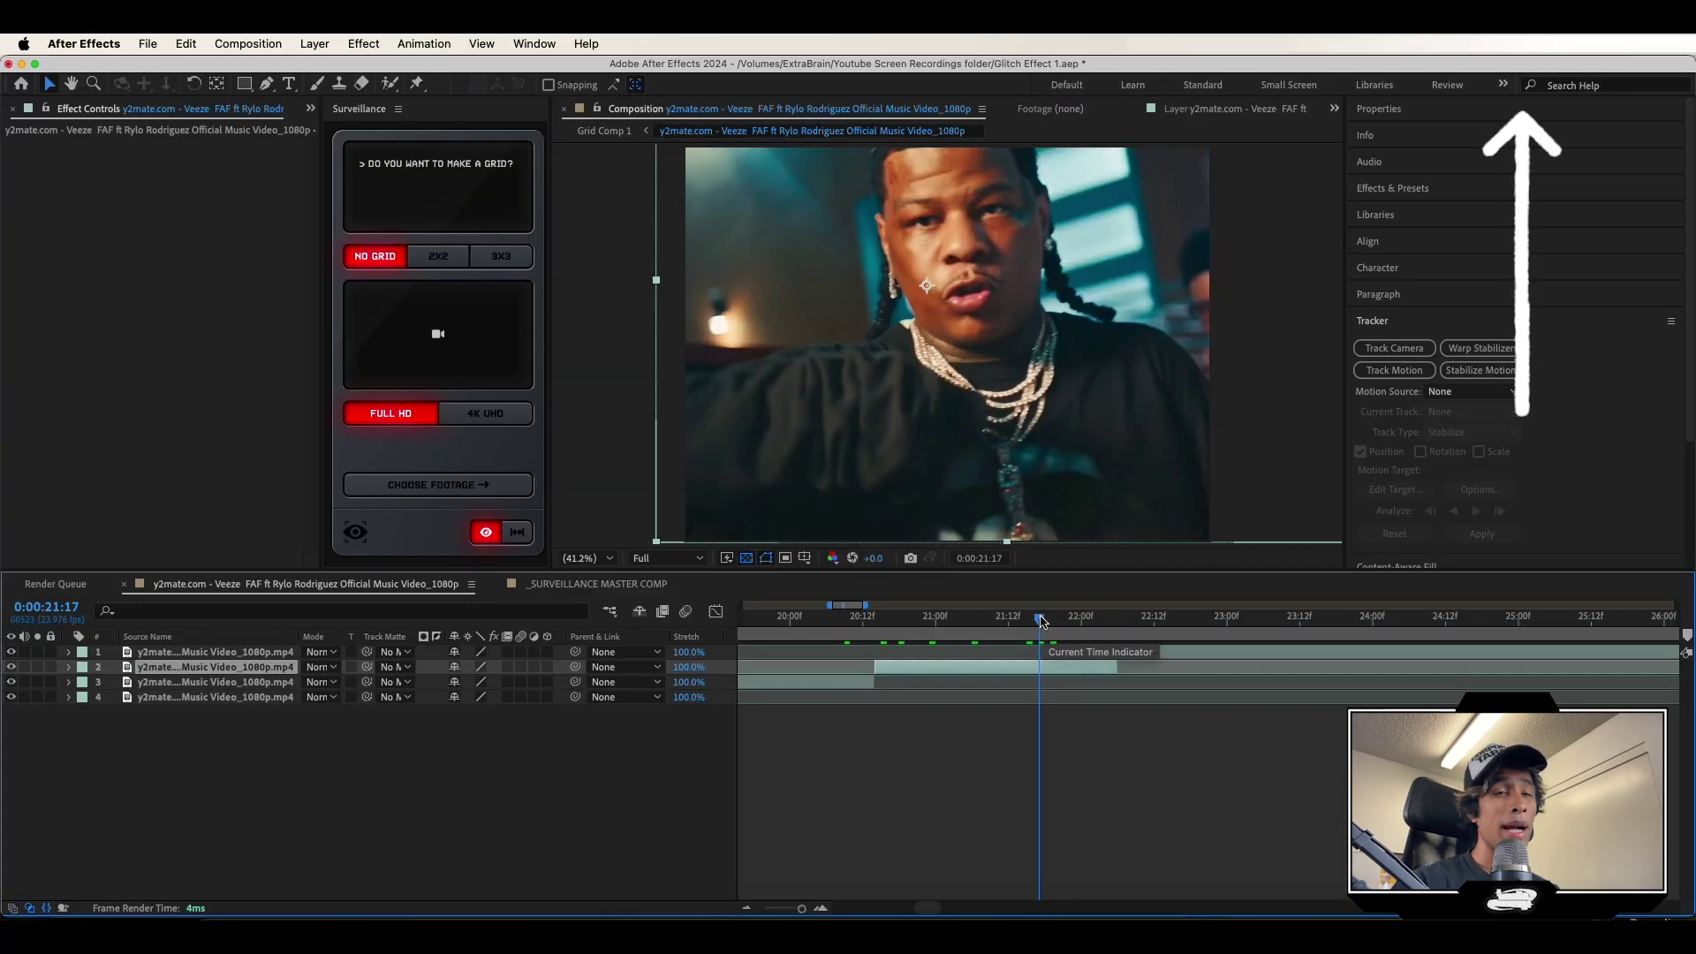
Play back the stabilized clip from about 0:00:20:16.
drag(1041, 618, 887, 618)
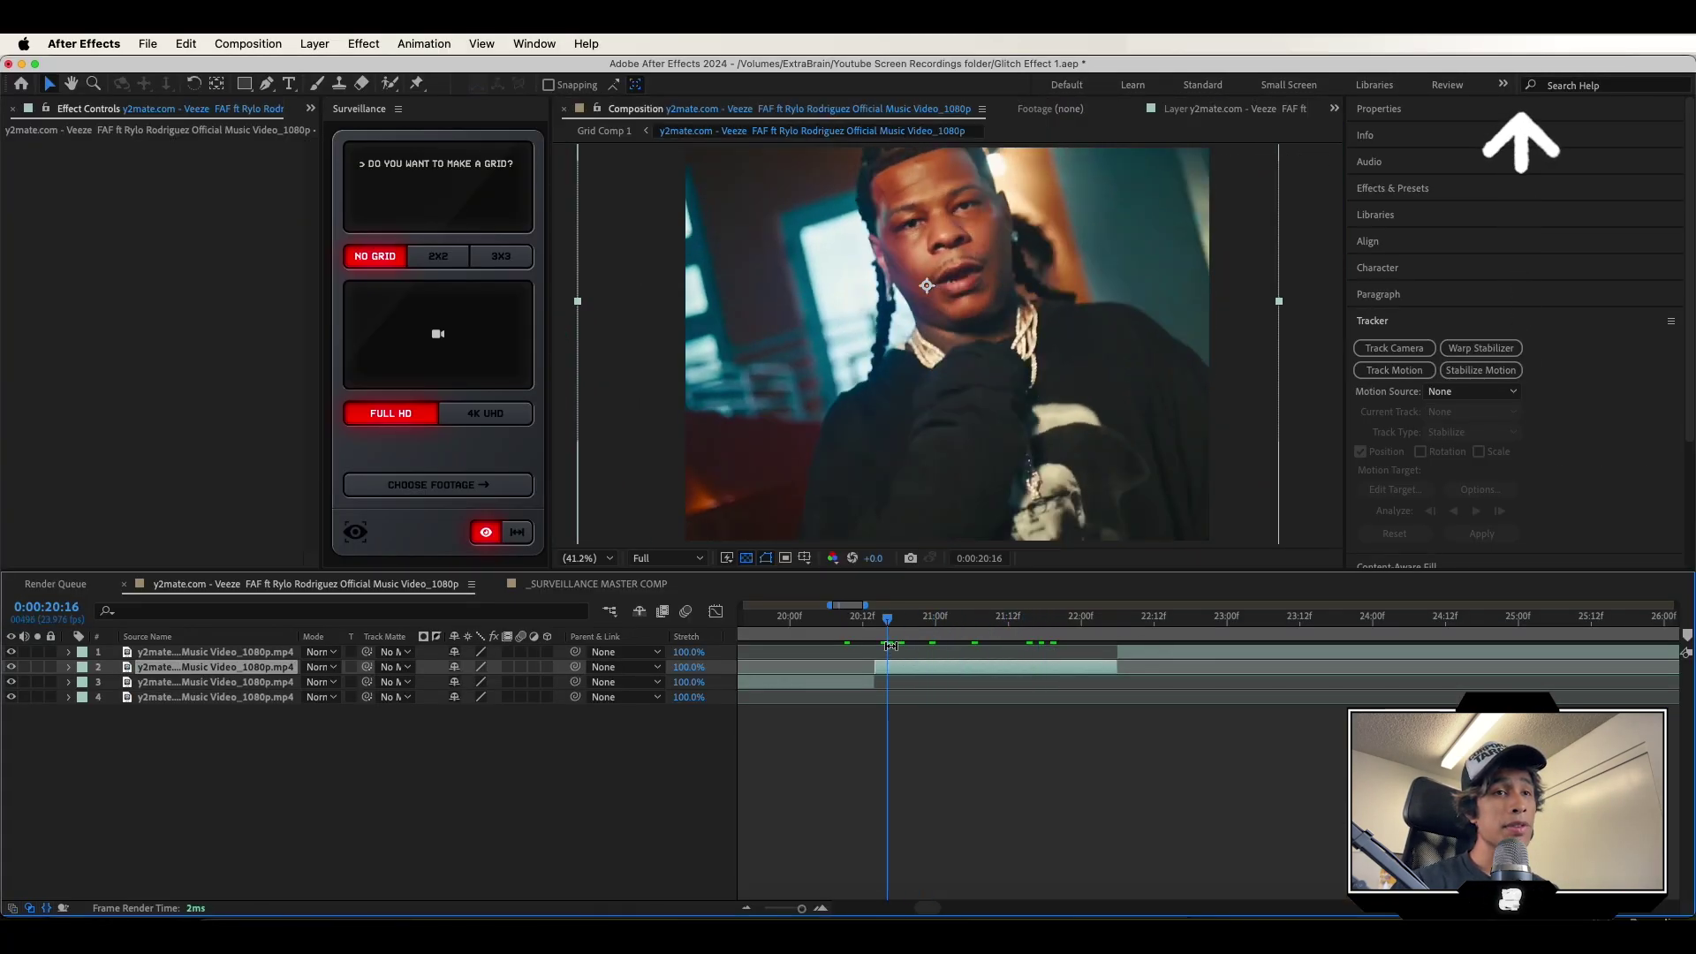
key(space)
key(space)
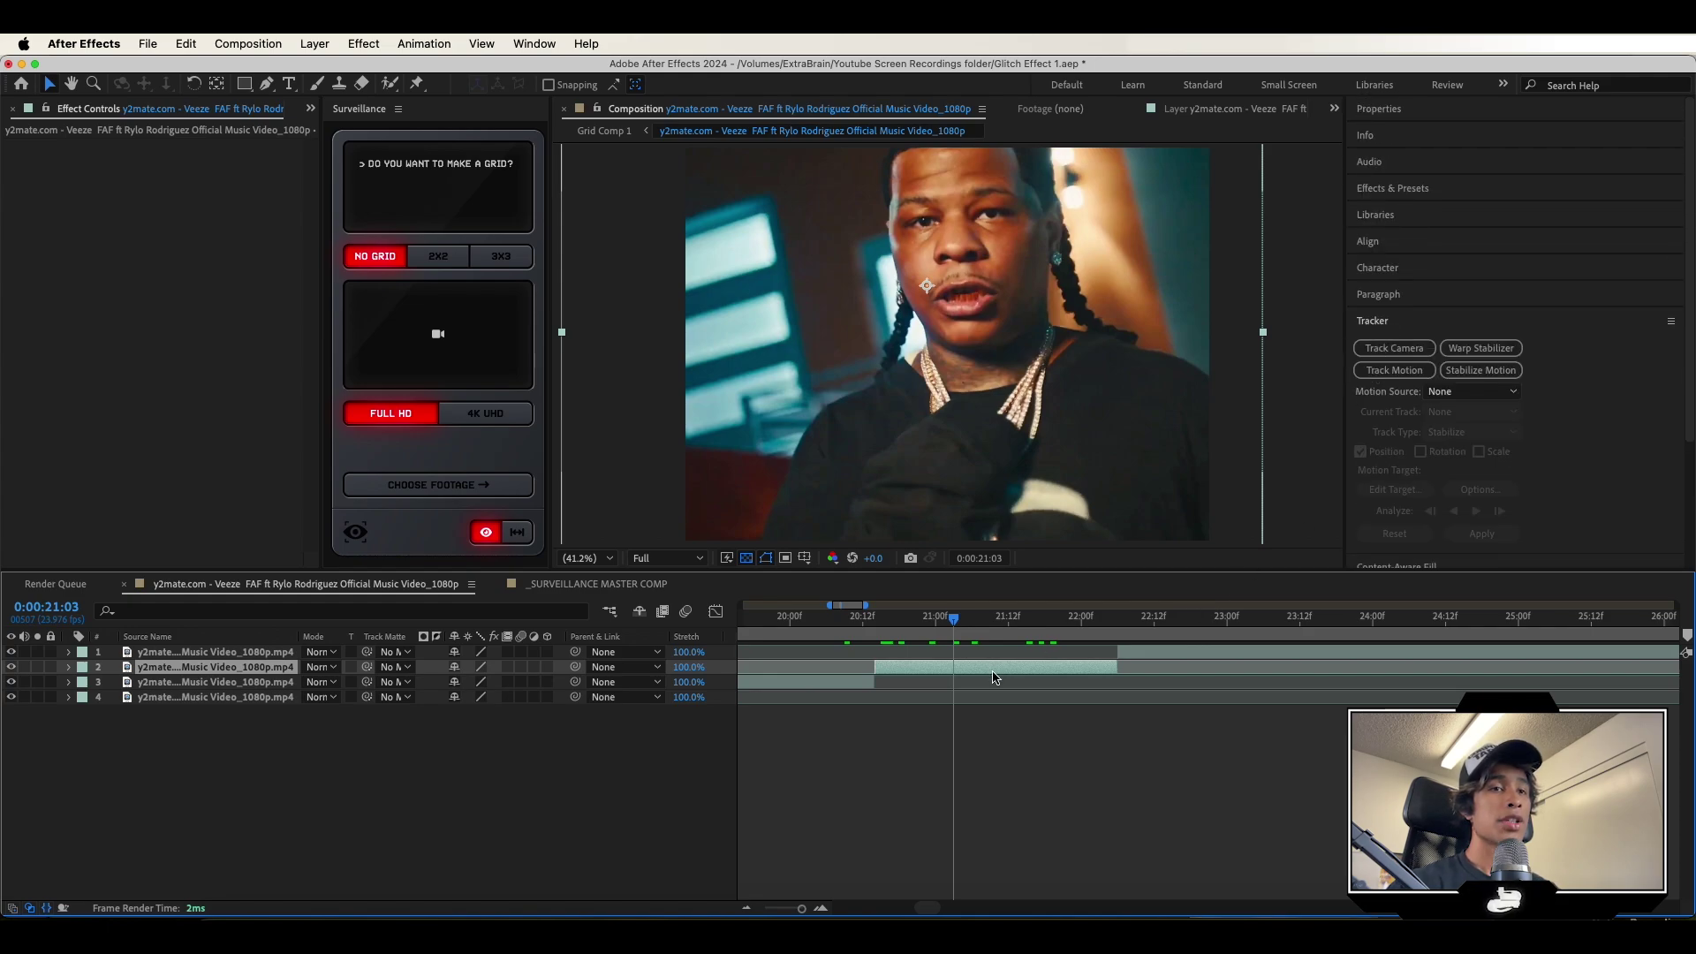
Search the effects for "lume" and apply Lumetri Color to the stabilized clip.
click(1393, 189)
click(1415, 209)
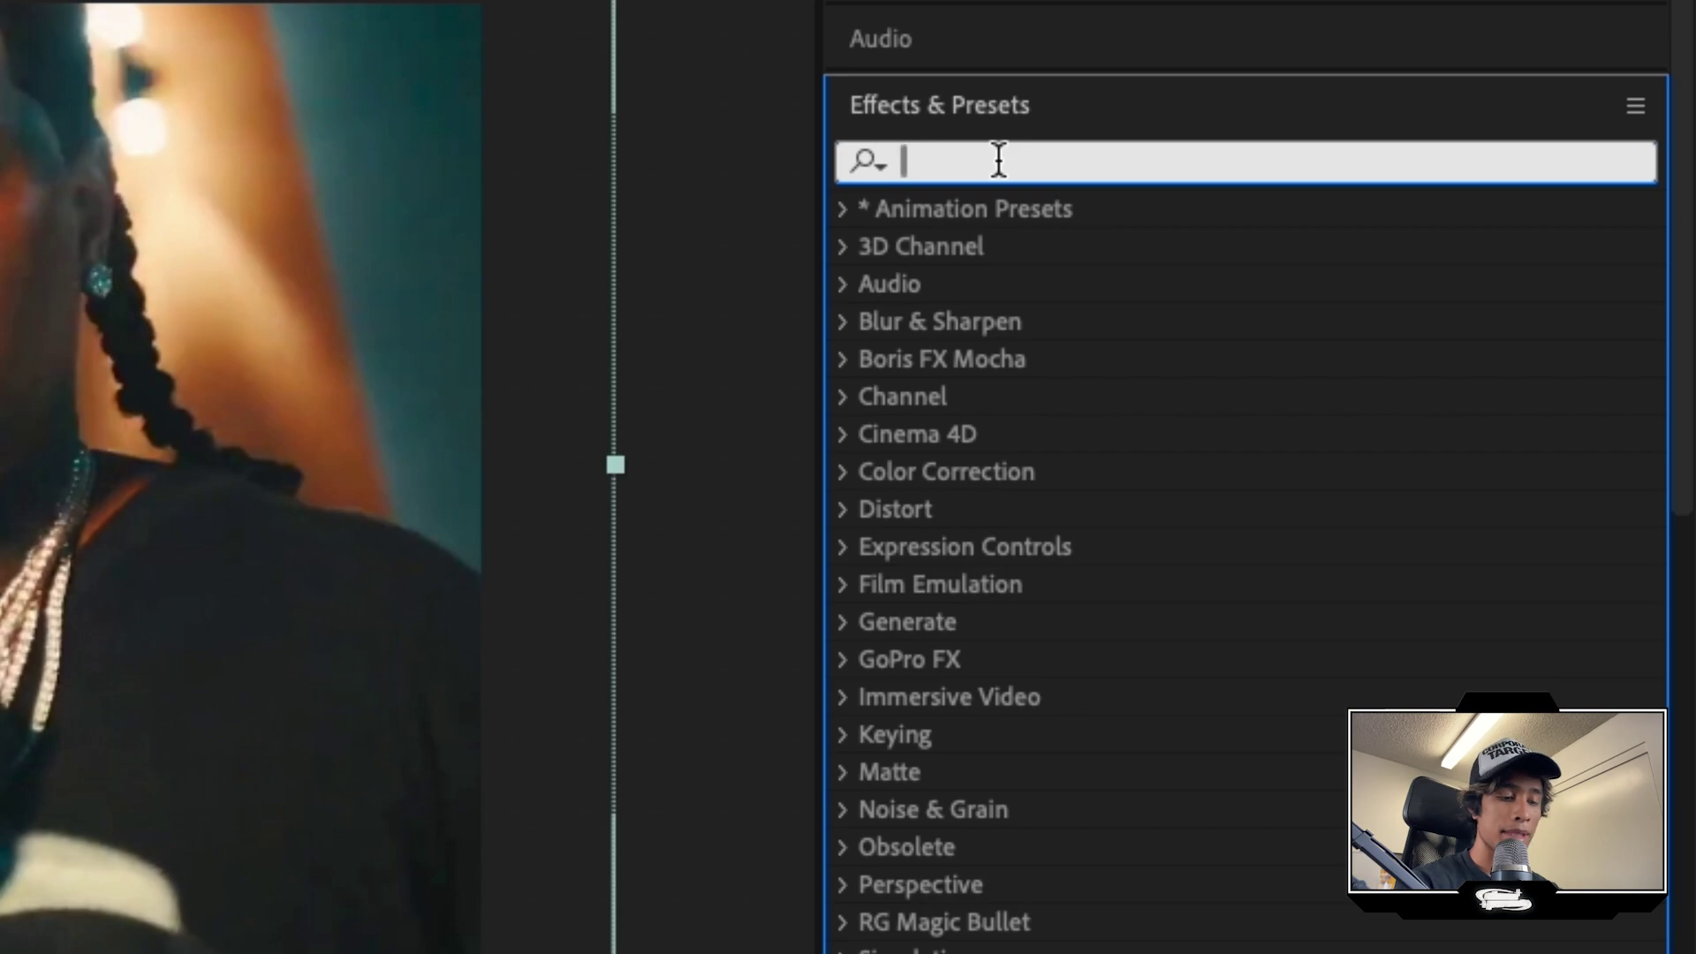
text(luma)
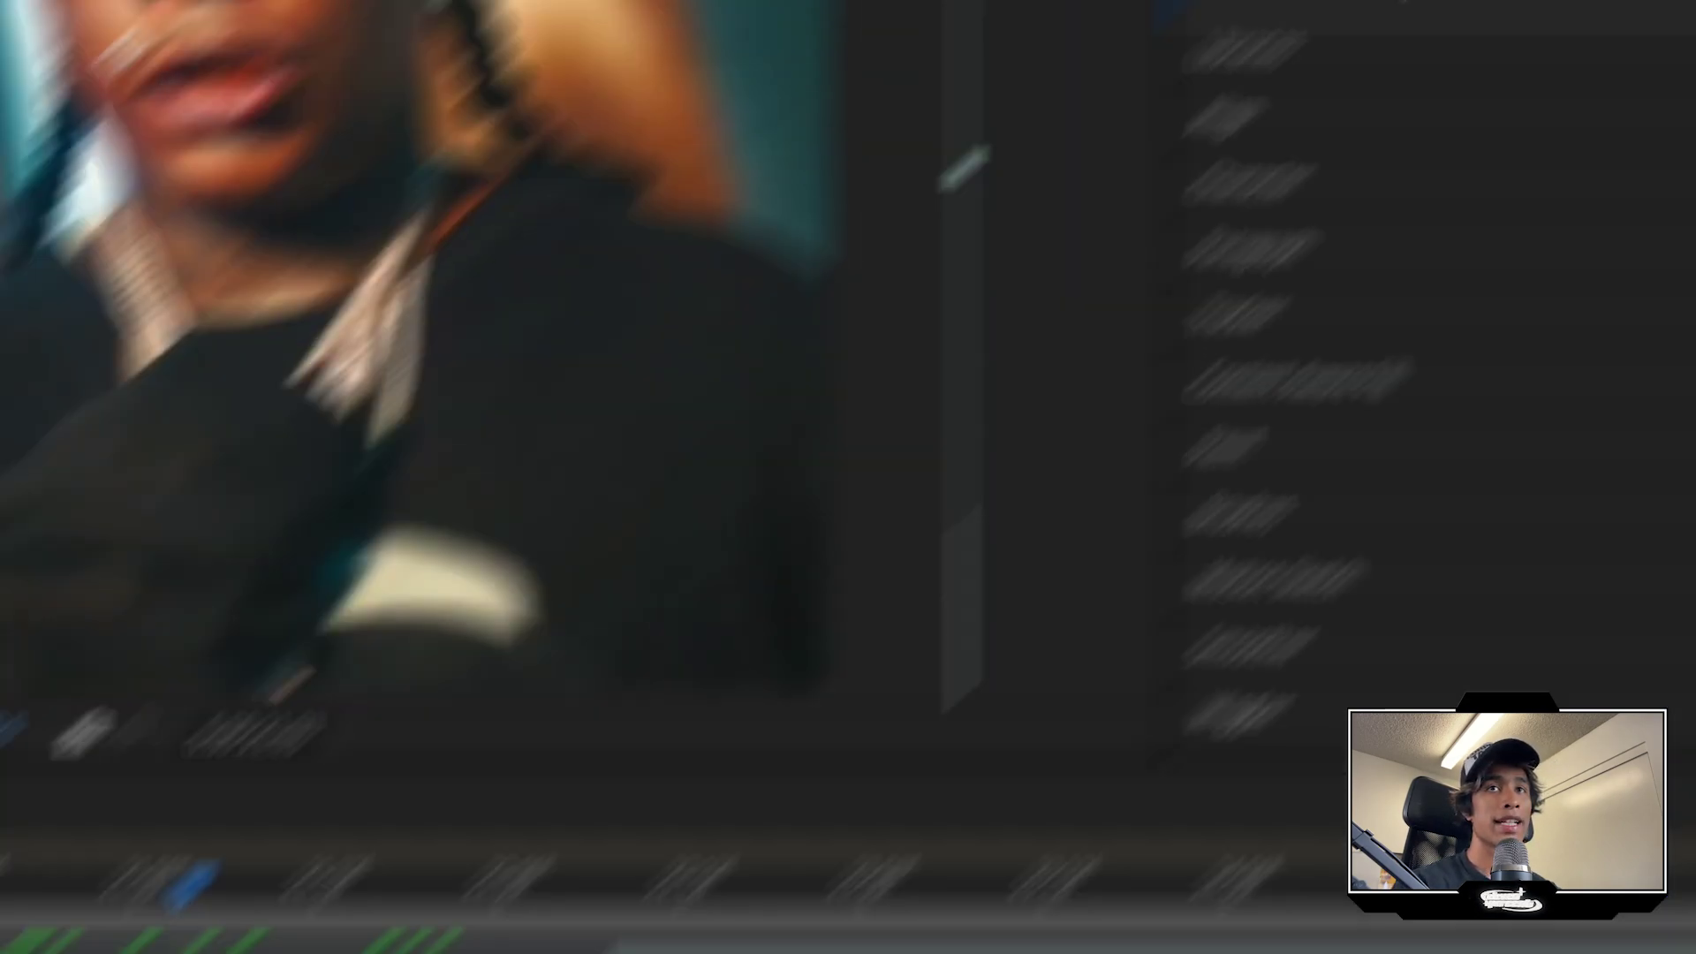
drag(963, 246, 1041, 328)
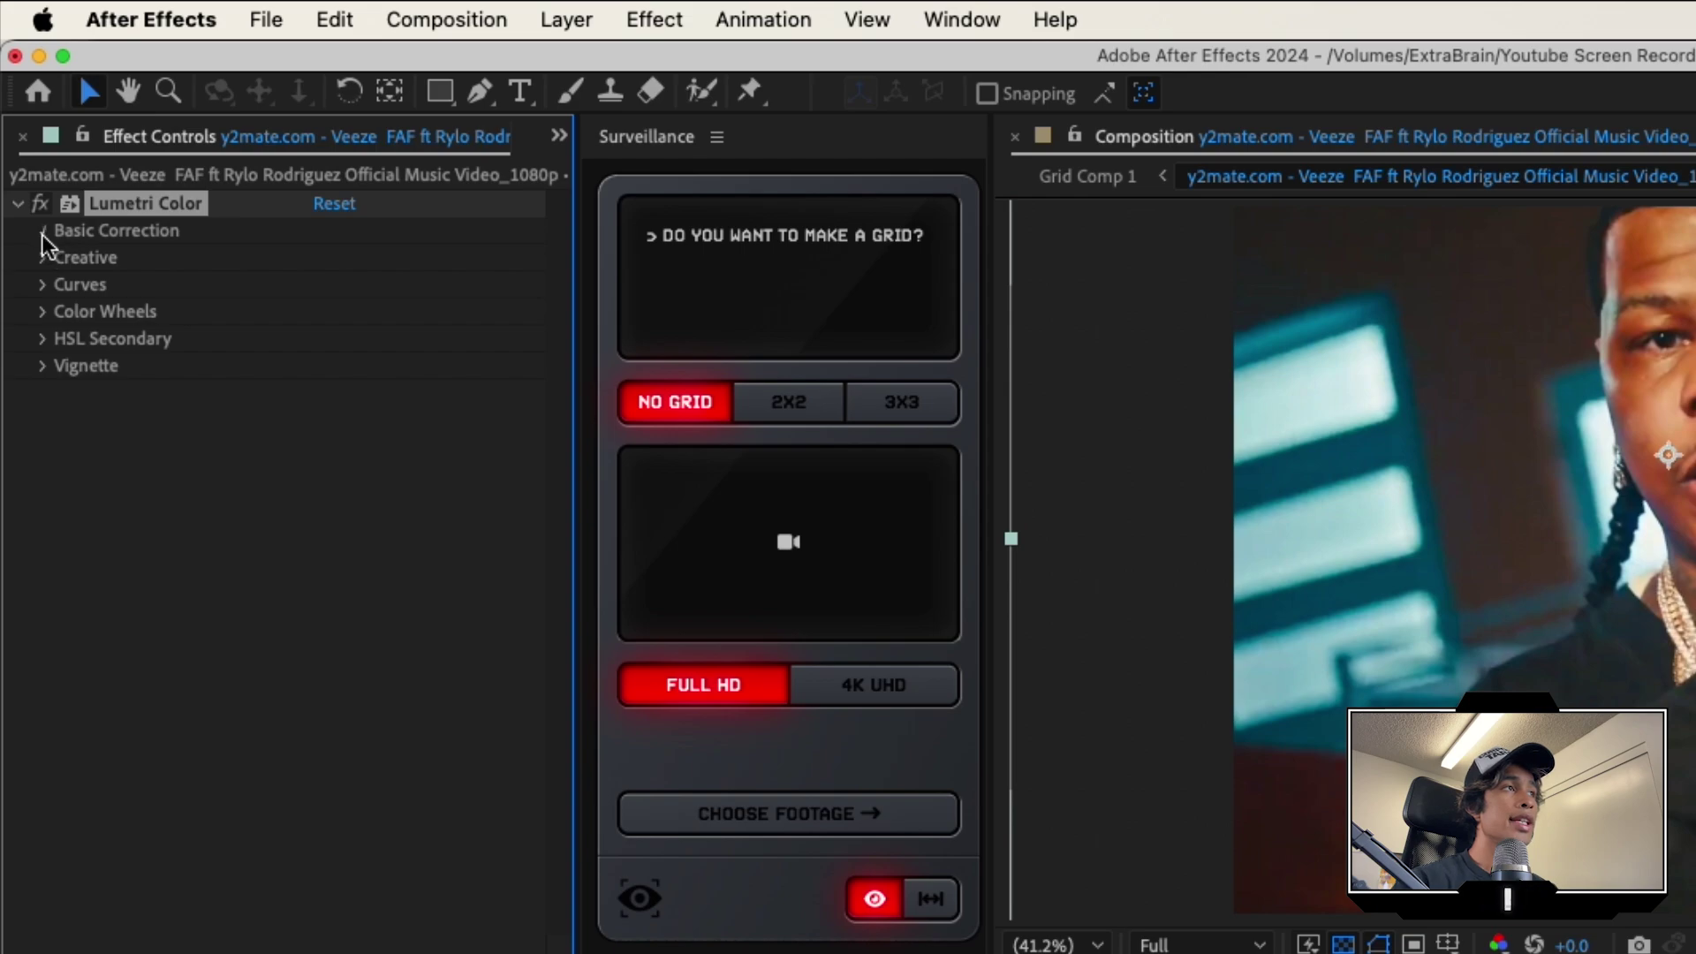
Set the clip's Lumetri Color Saturation to 0, Exposure to 1.9, Contrast to 149 and Shadows to -149.
click(44, 234)
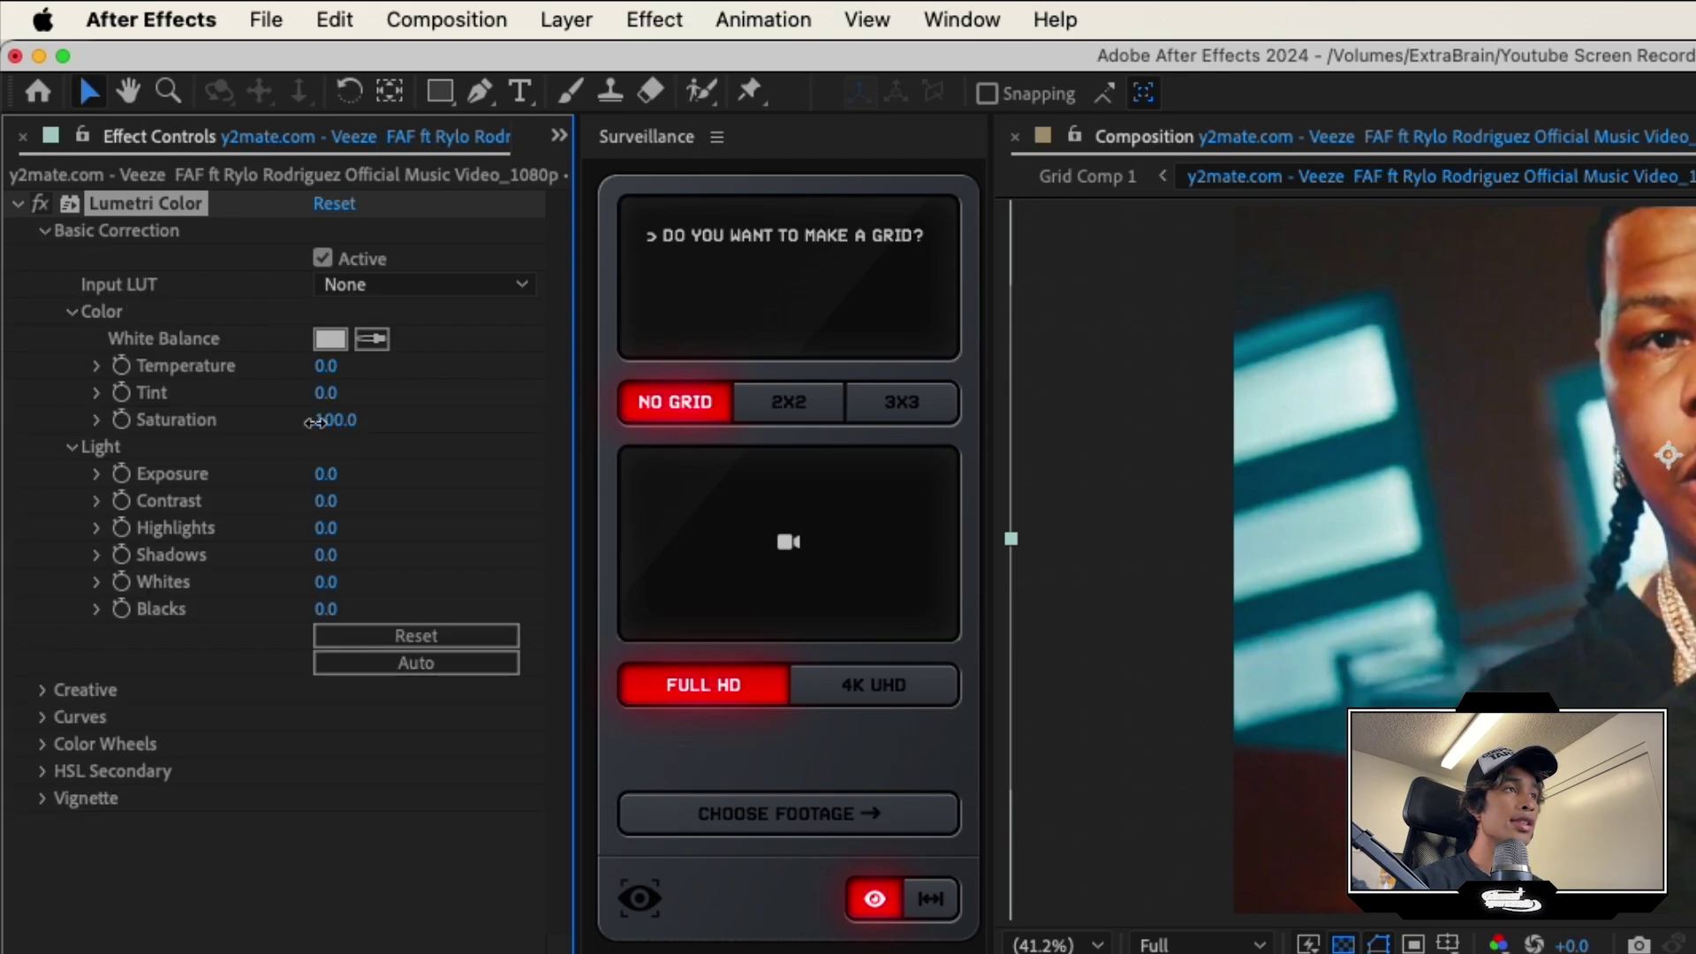
drag(316, 422, 7, 532)
drag(326, 474, 966, 494)
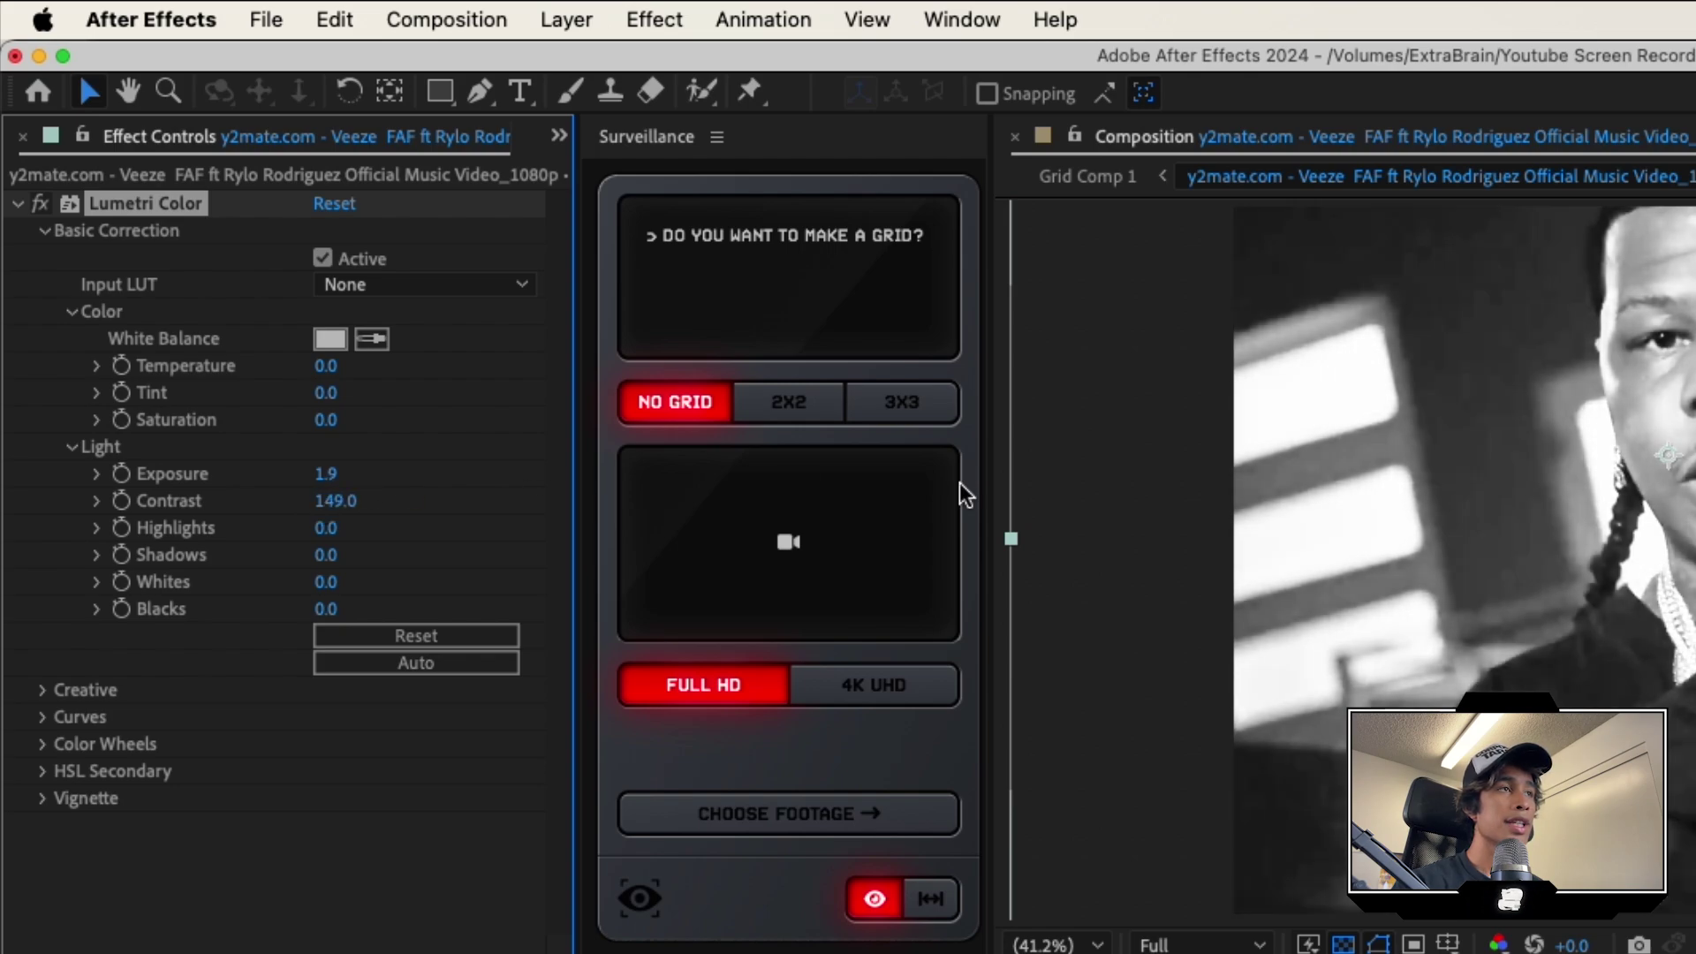
drag(343, 551, 1228, 601)
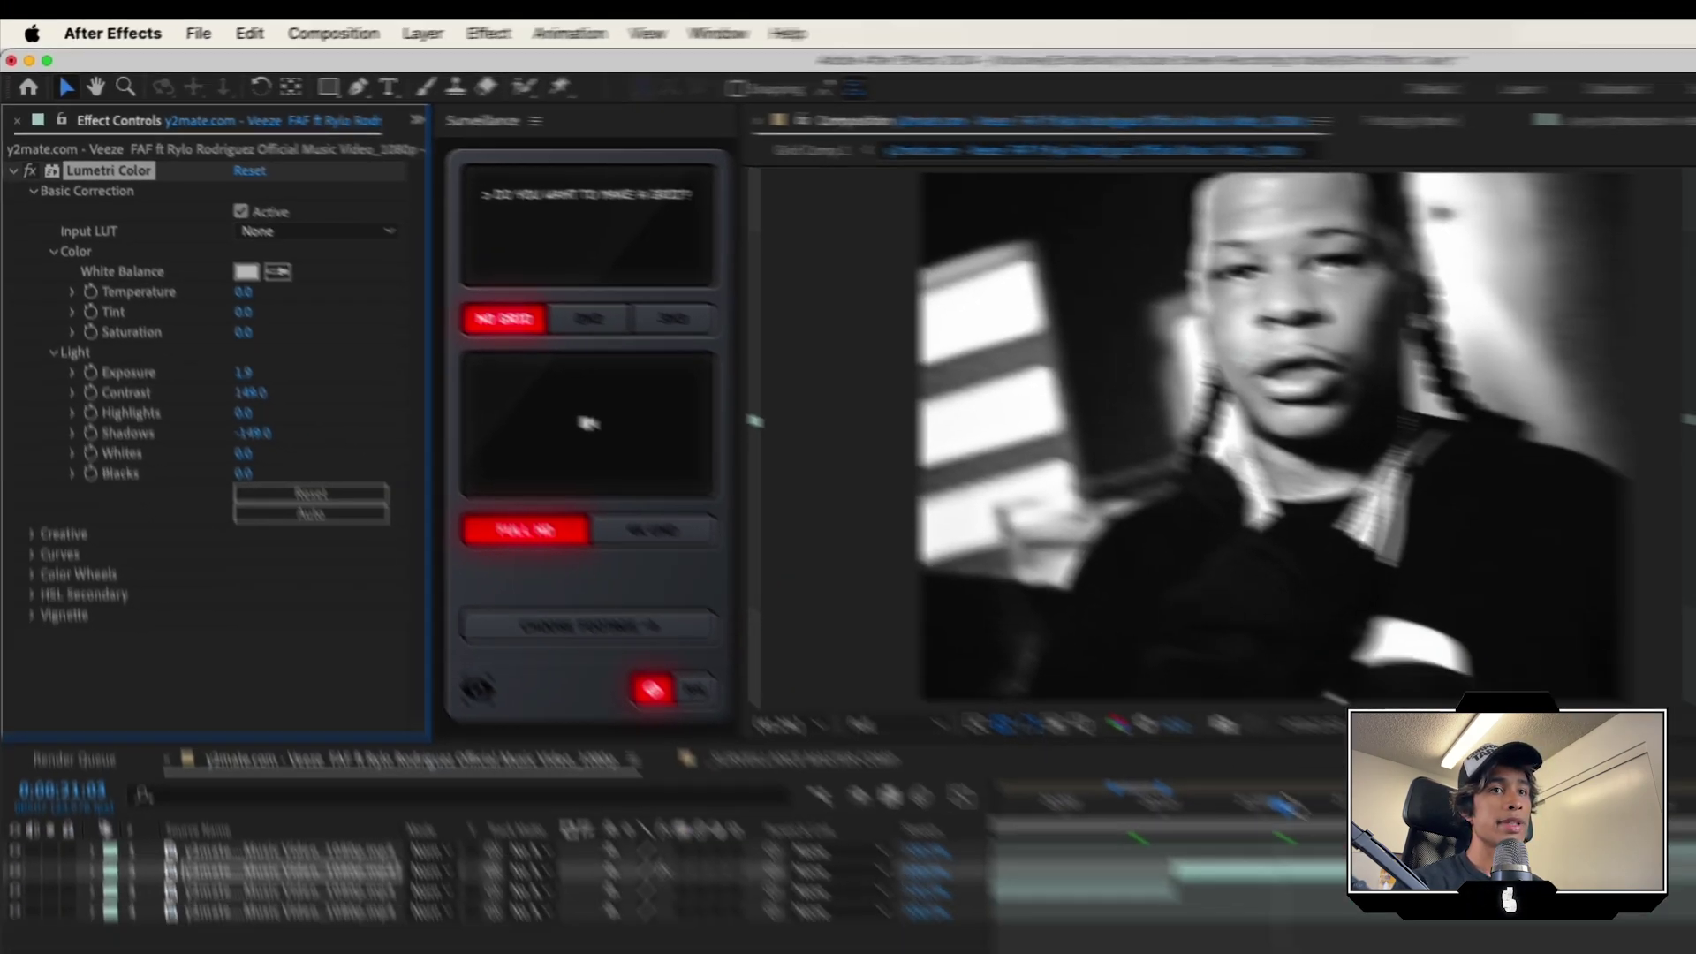
Scrub back and play the high-contrast black-and-white clip.
drag(1285, 804, 1150, 807)
key(space)
key(space)
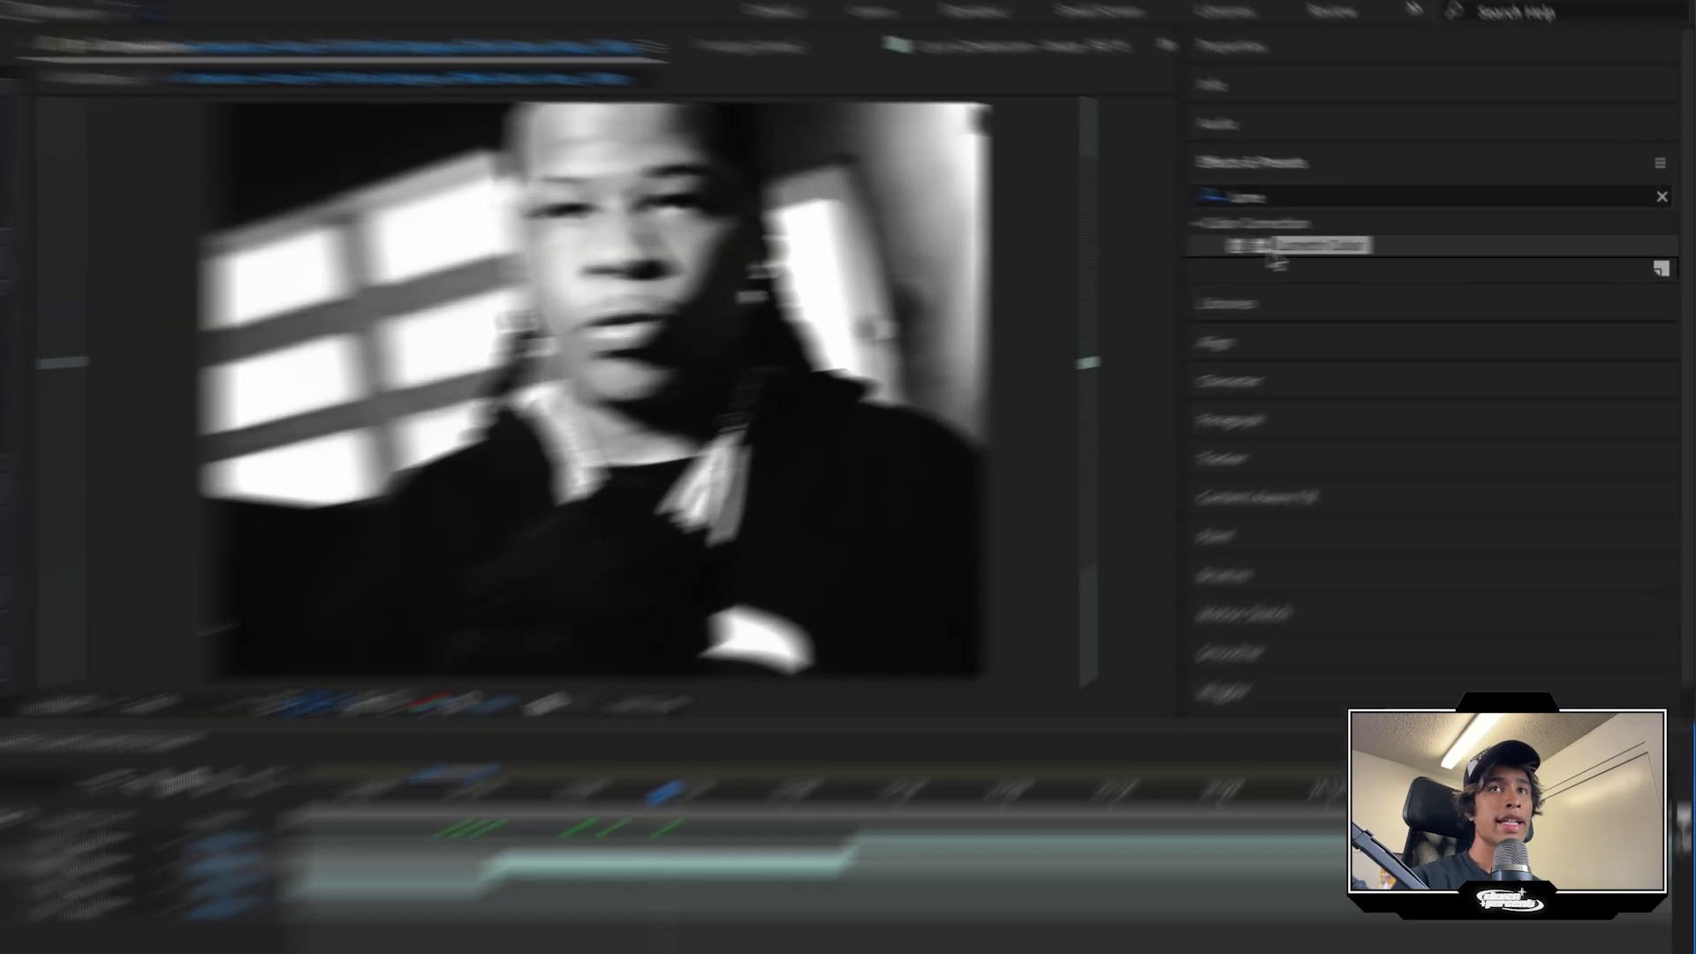
Search the effects for "noise" and apply Noise to the black-and-white clip with an Amount of Noise of 22%.
click(1412, 213)
double_click(990, 166)
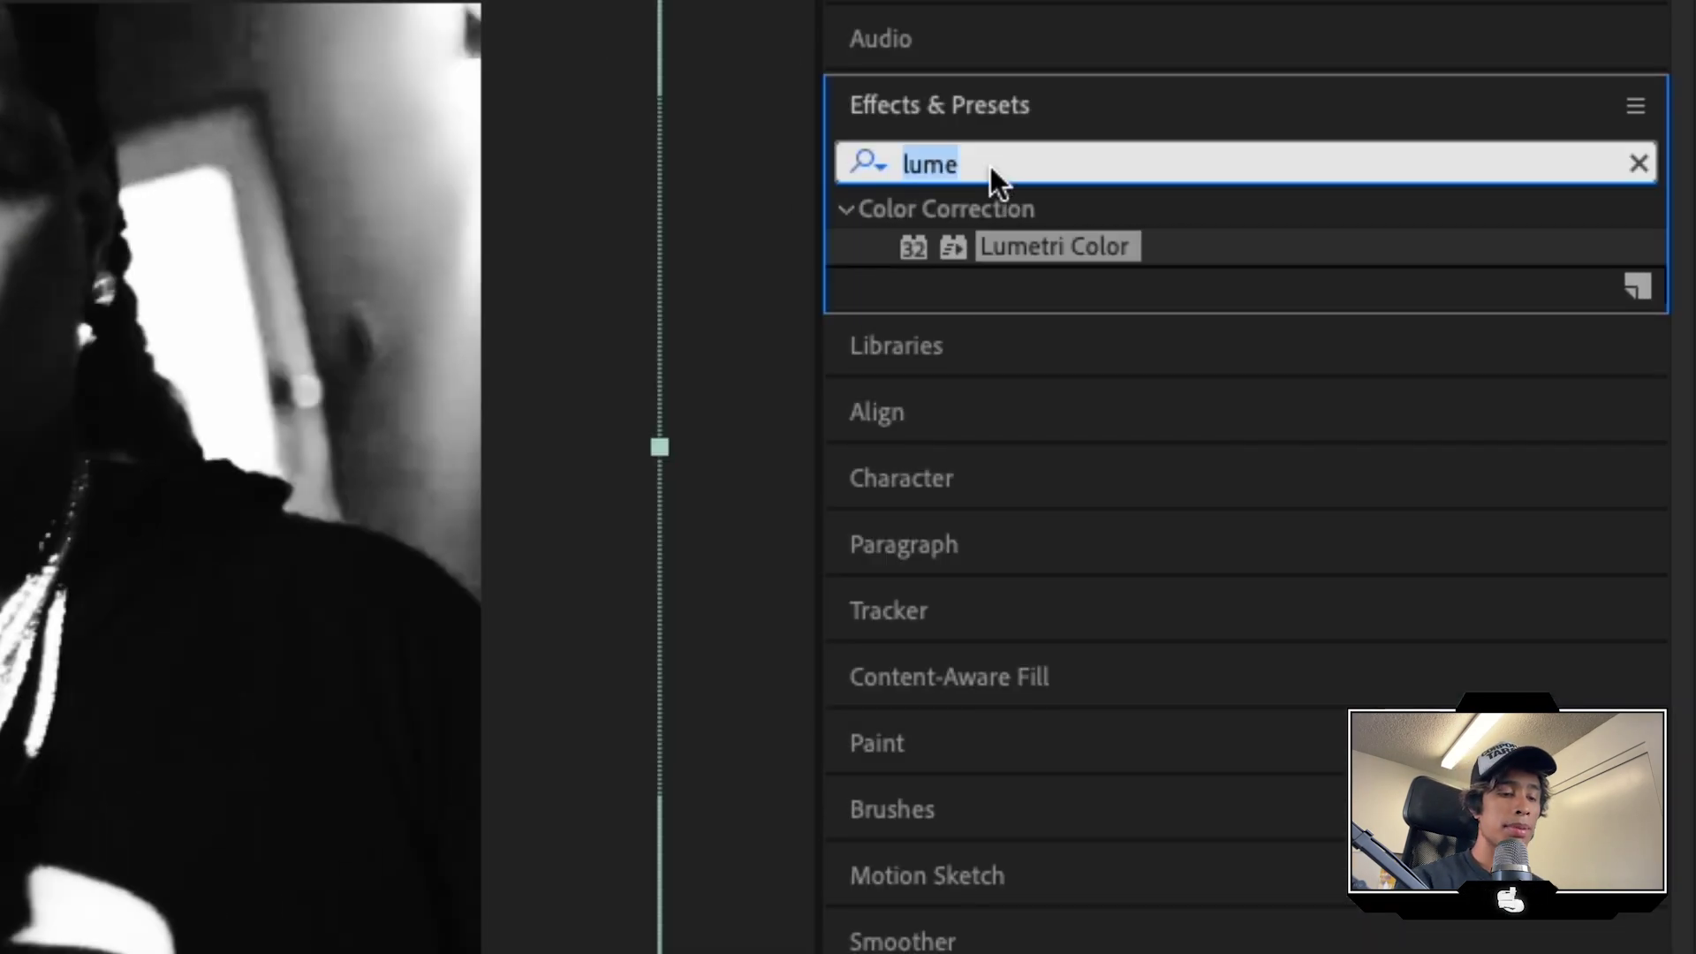
text(noise)
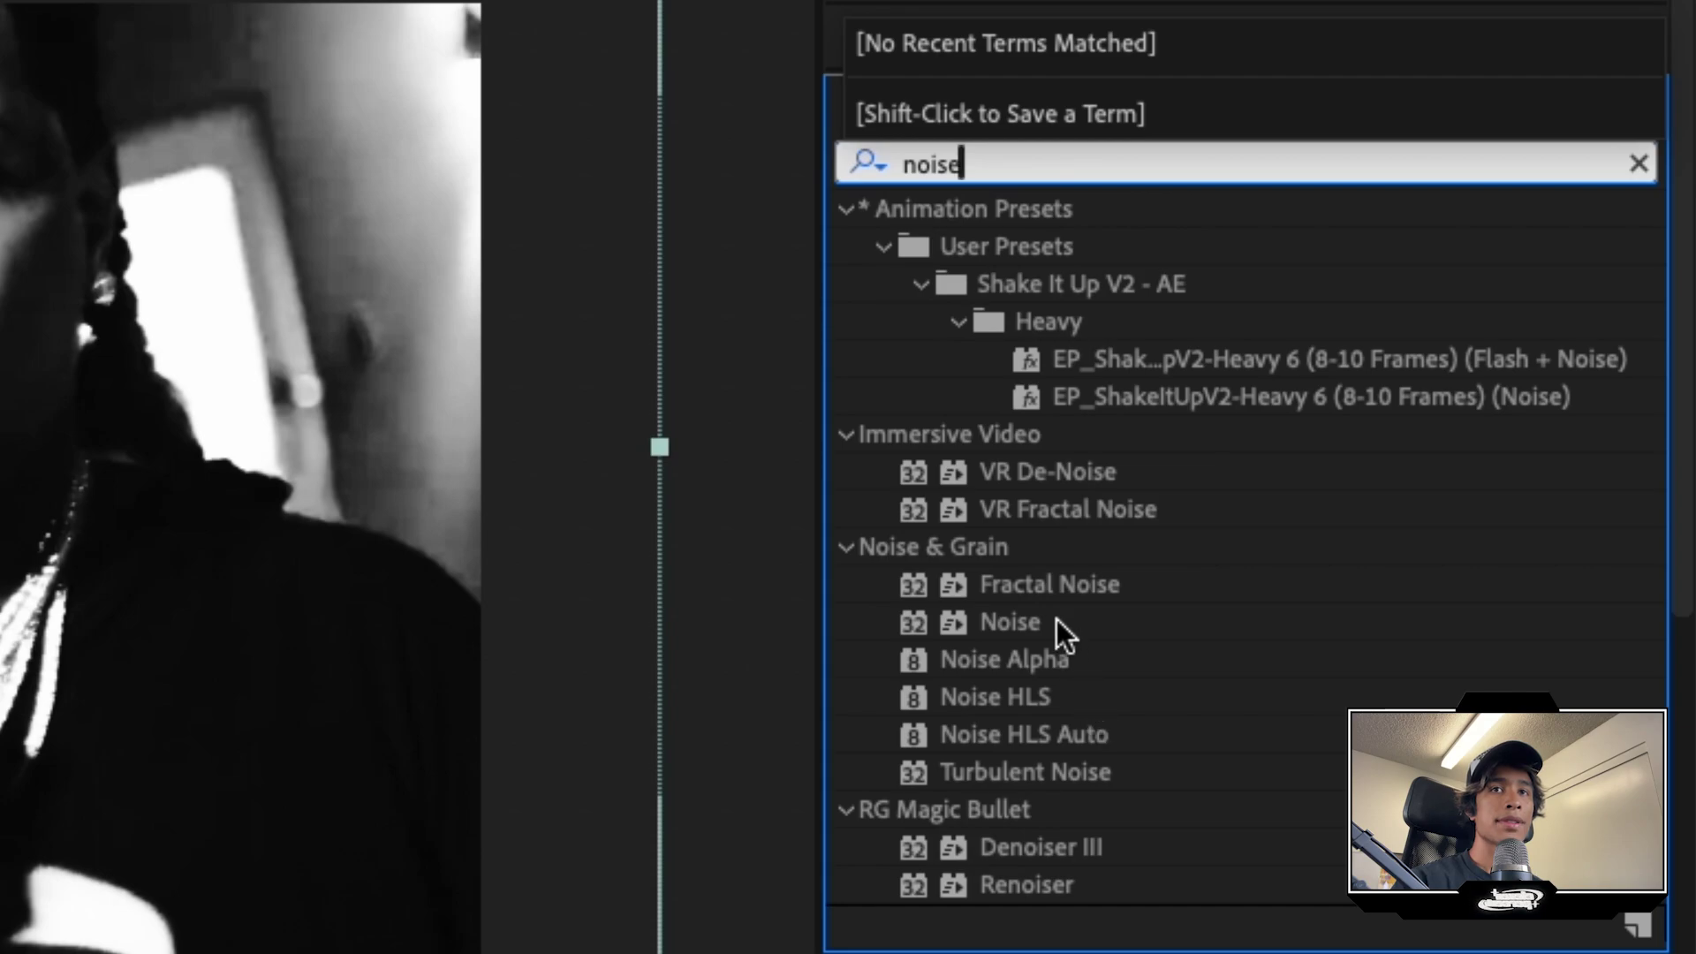
drag(1056, 618, 1334, 364)
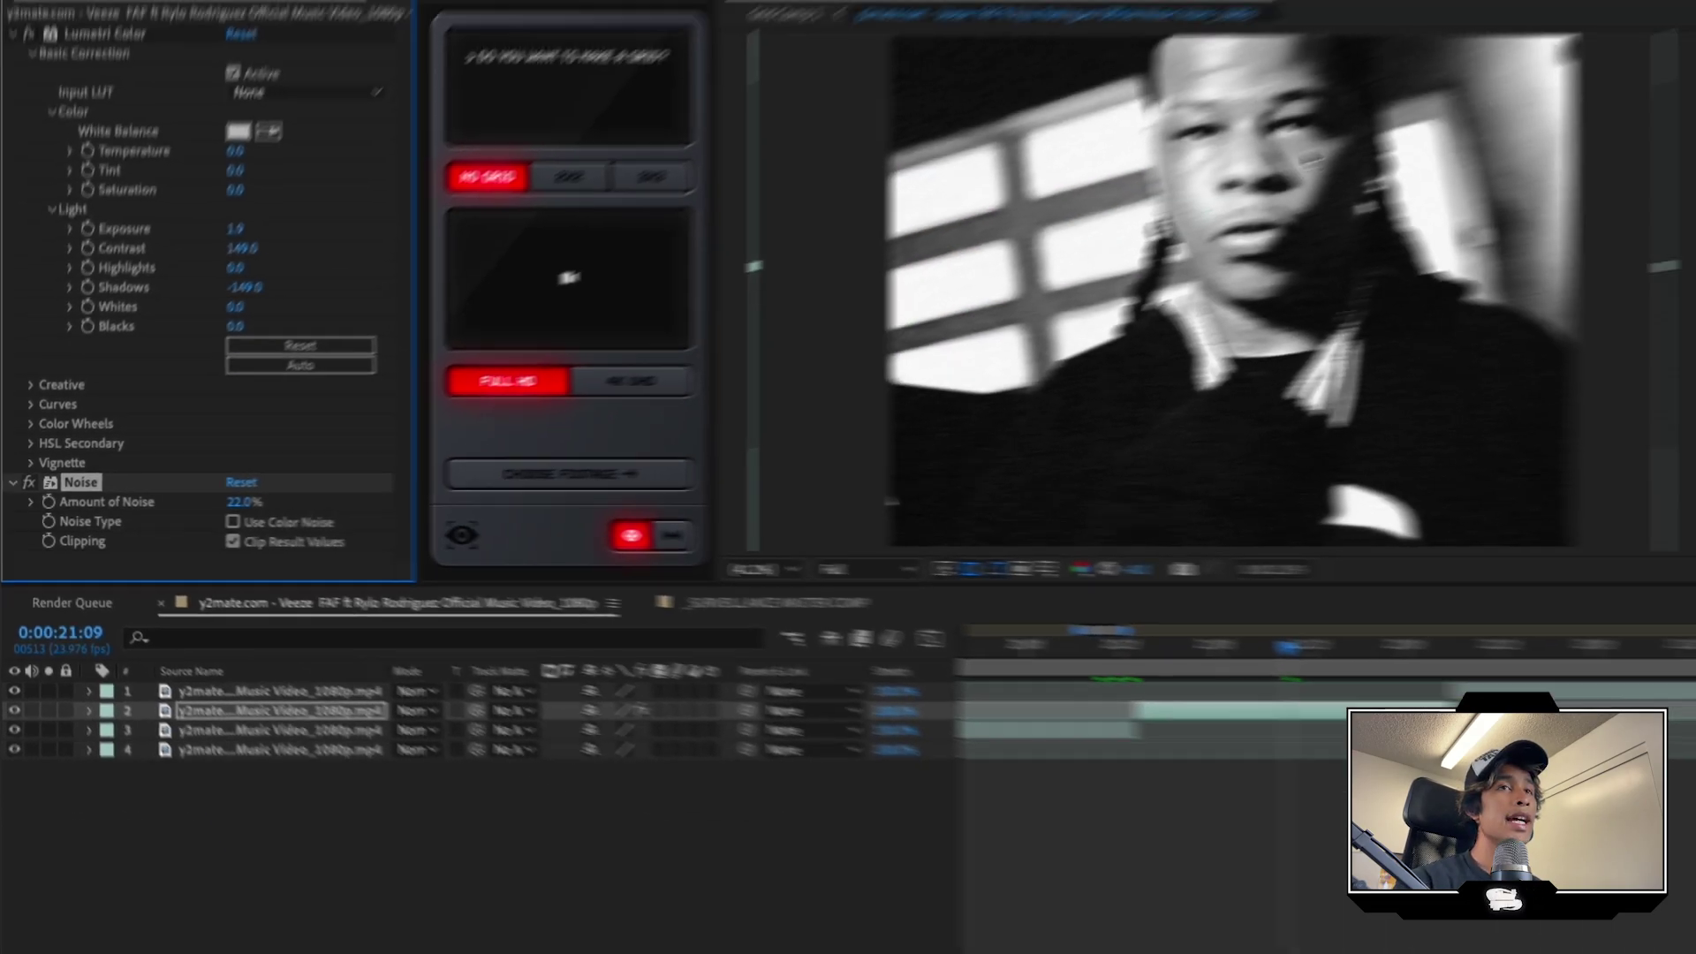
Examine the noise grain up close in the composition, and return the viewer to the fitted frame size.
scroll(948, 201, up, 2)
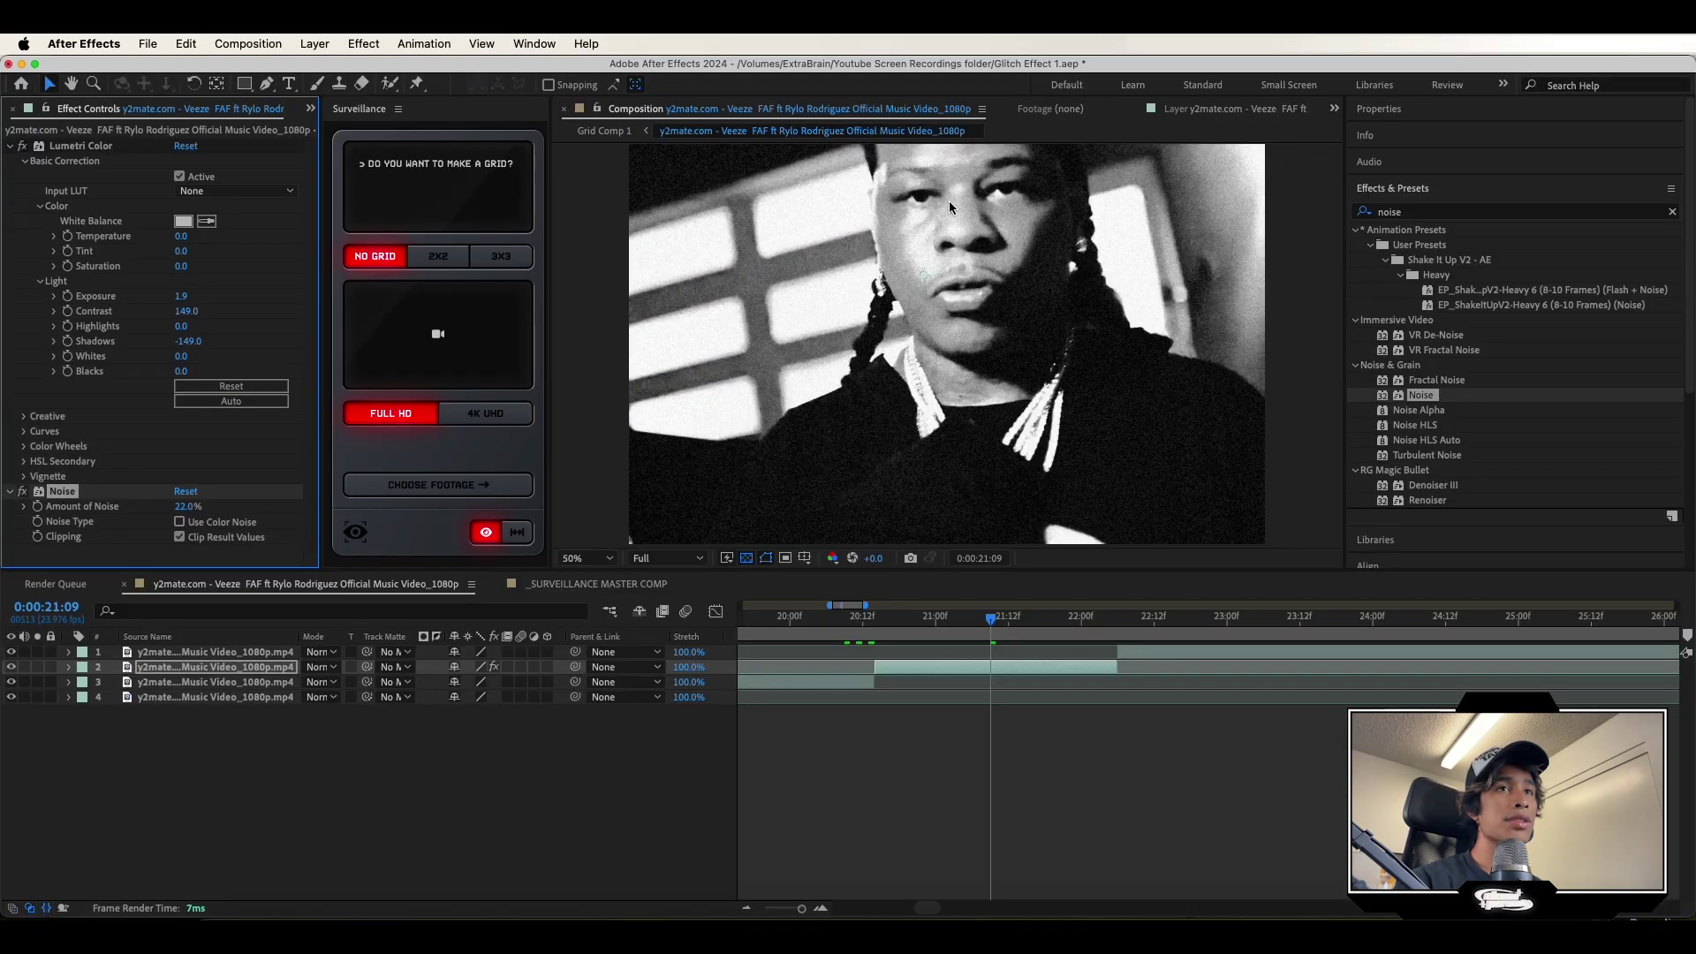
scroll(930, 295, up, 1)
drag(819, 310, 1085, 719)
key(comma)
key(comma)
key(comma)
key(comma)
key(comma)
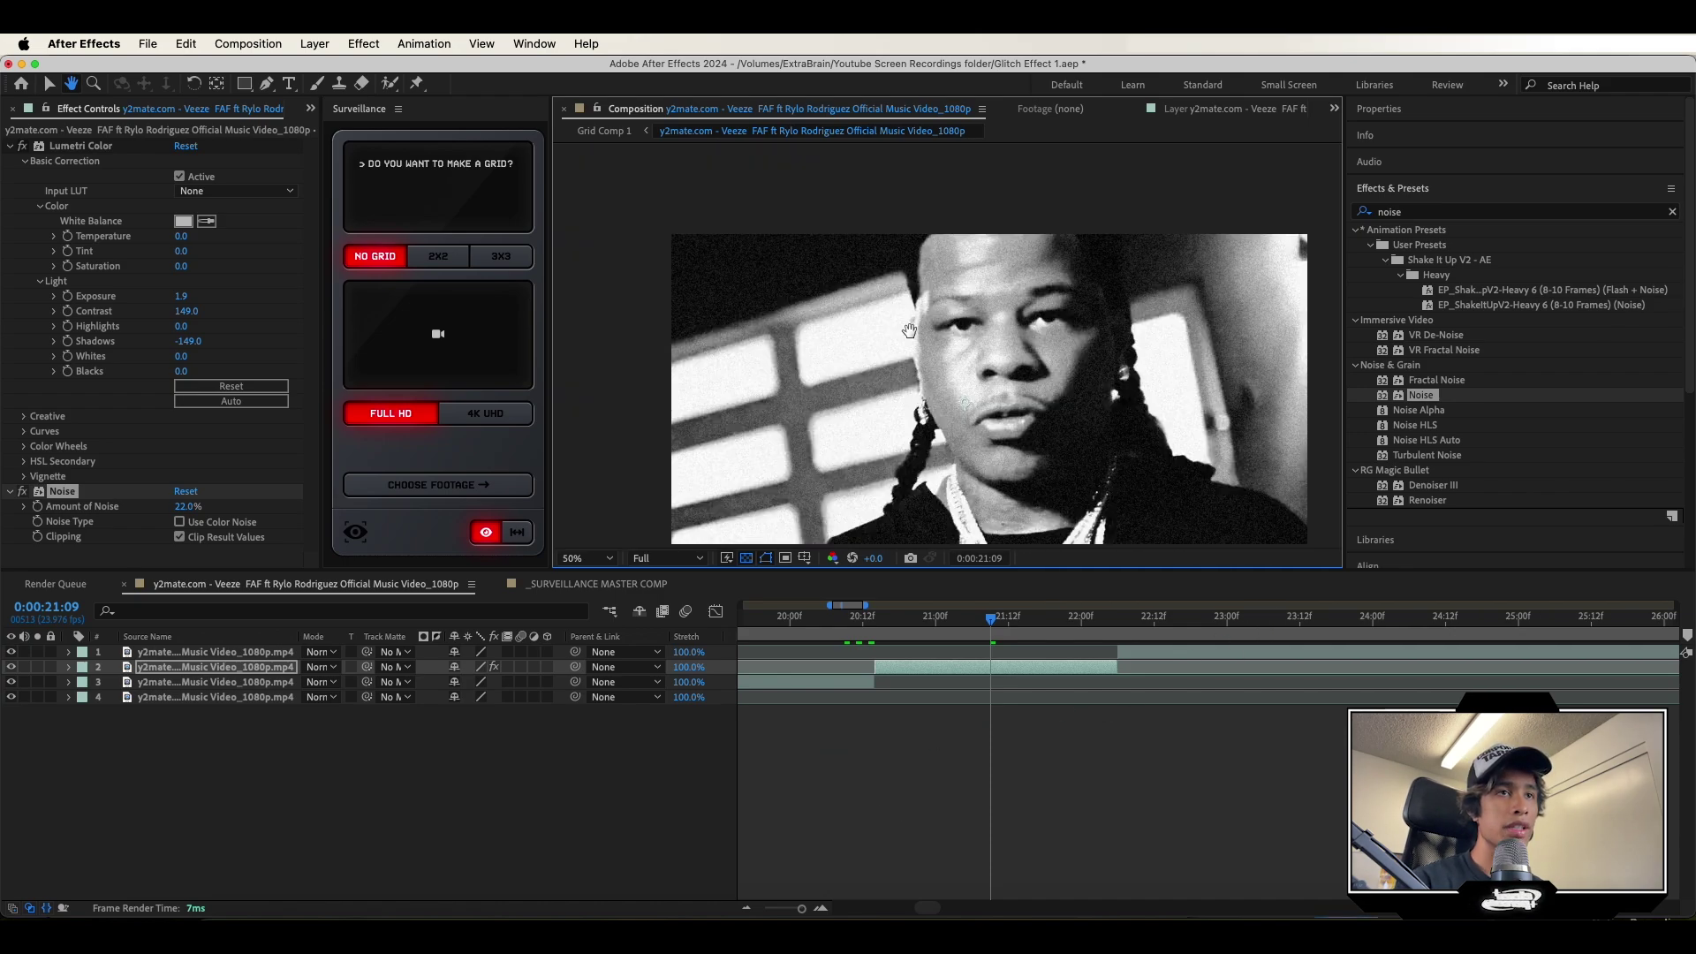
click(587, 558)
click(590, 576)
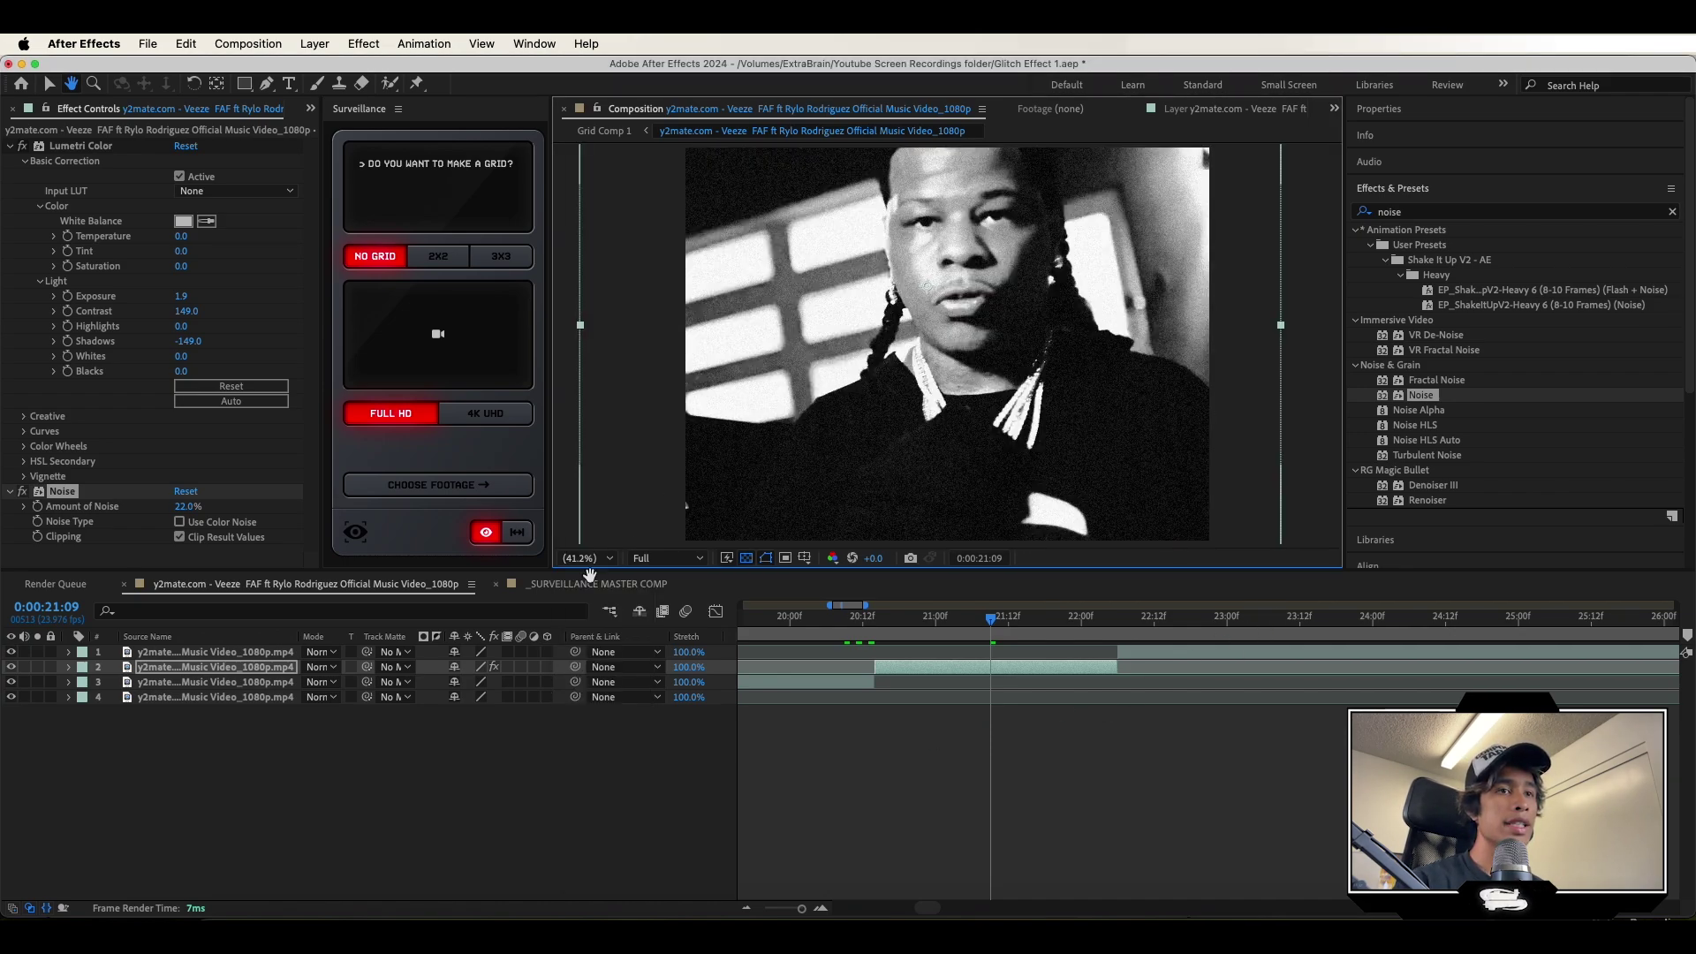
key(v)
Duplicate the black-and-white clip and delete the separate clip segment on the top layer that follows it in time.
click(264, 671)
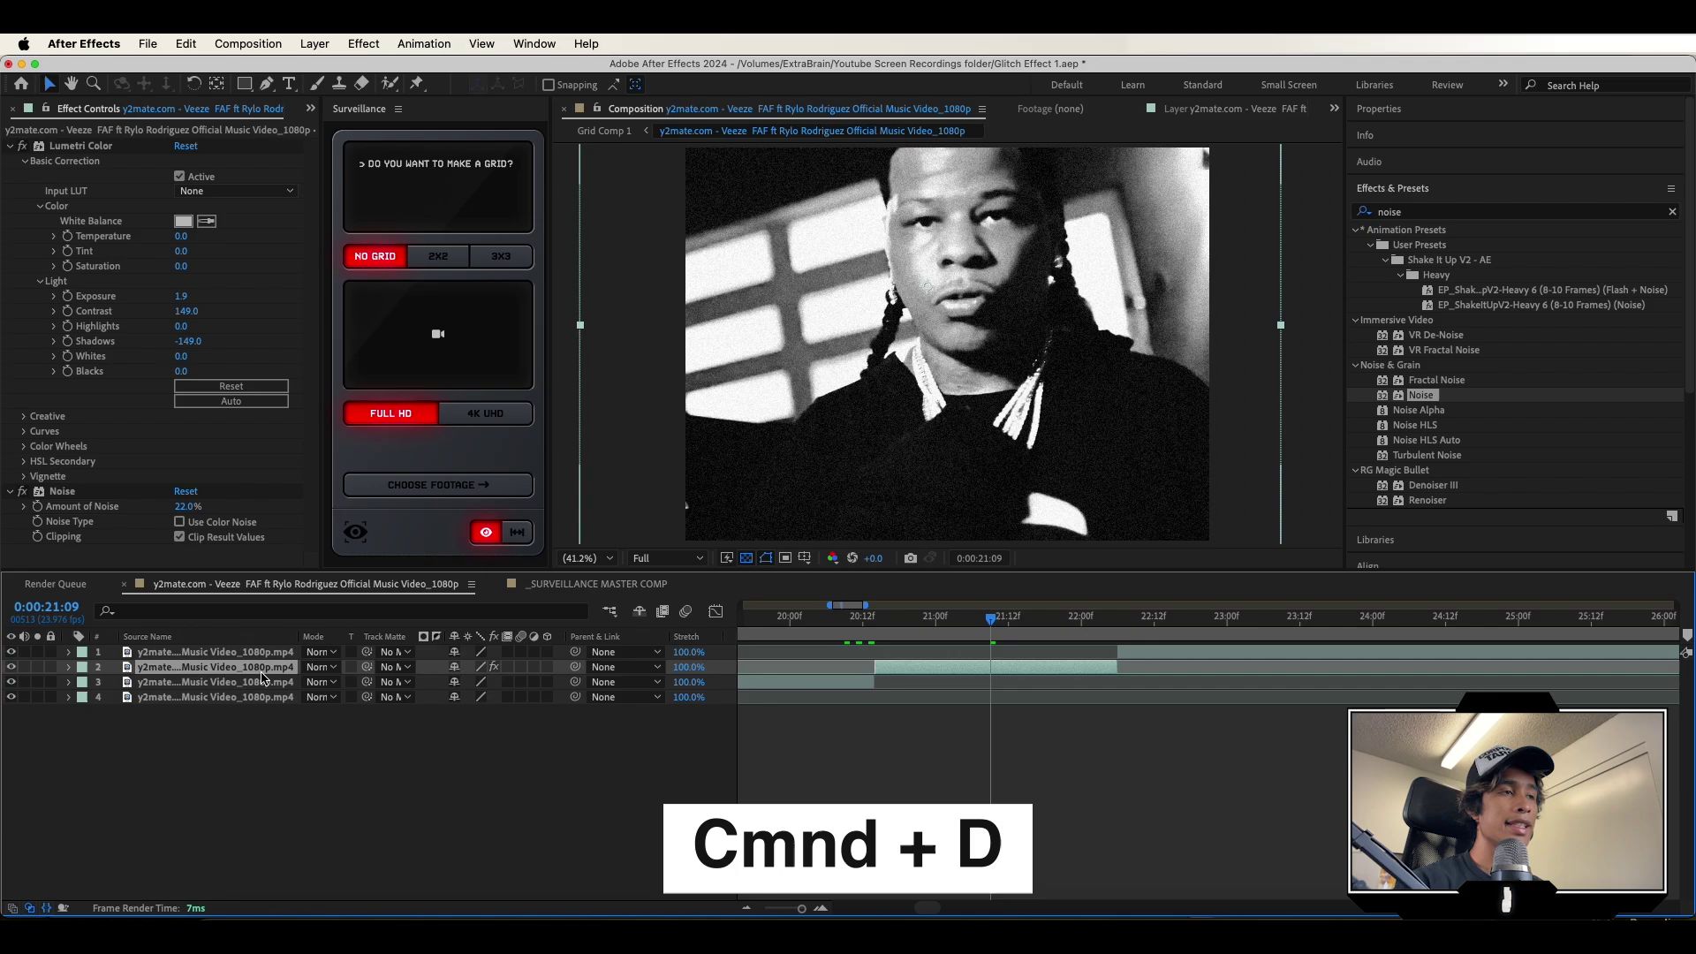
key(super+d)
drag(996, 618, 1045, 681)
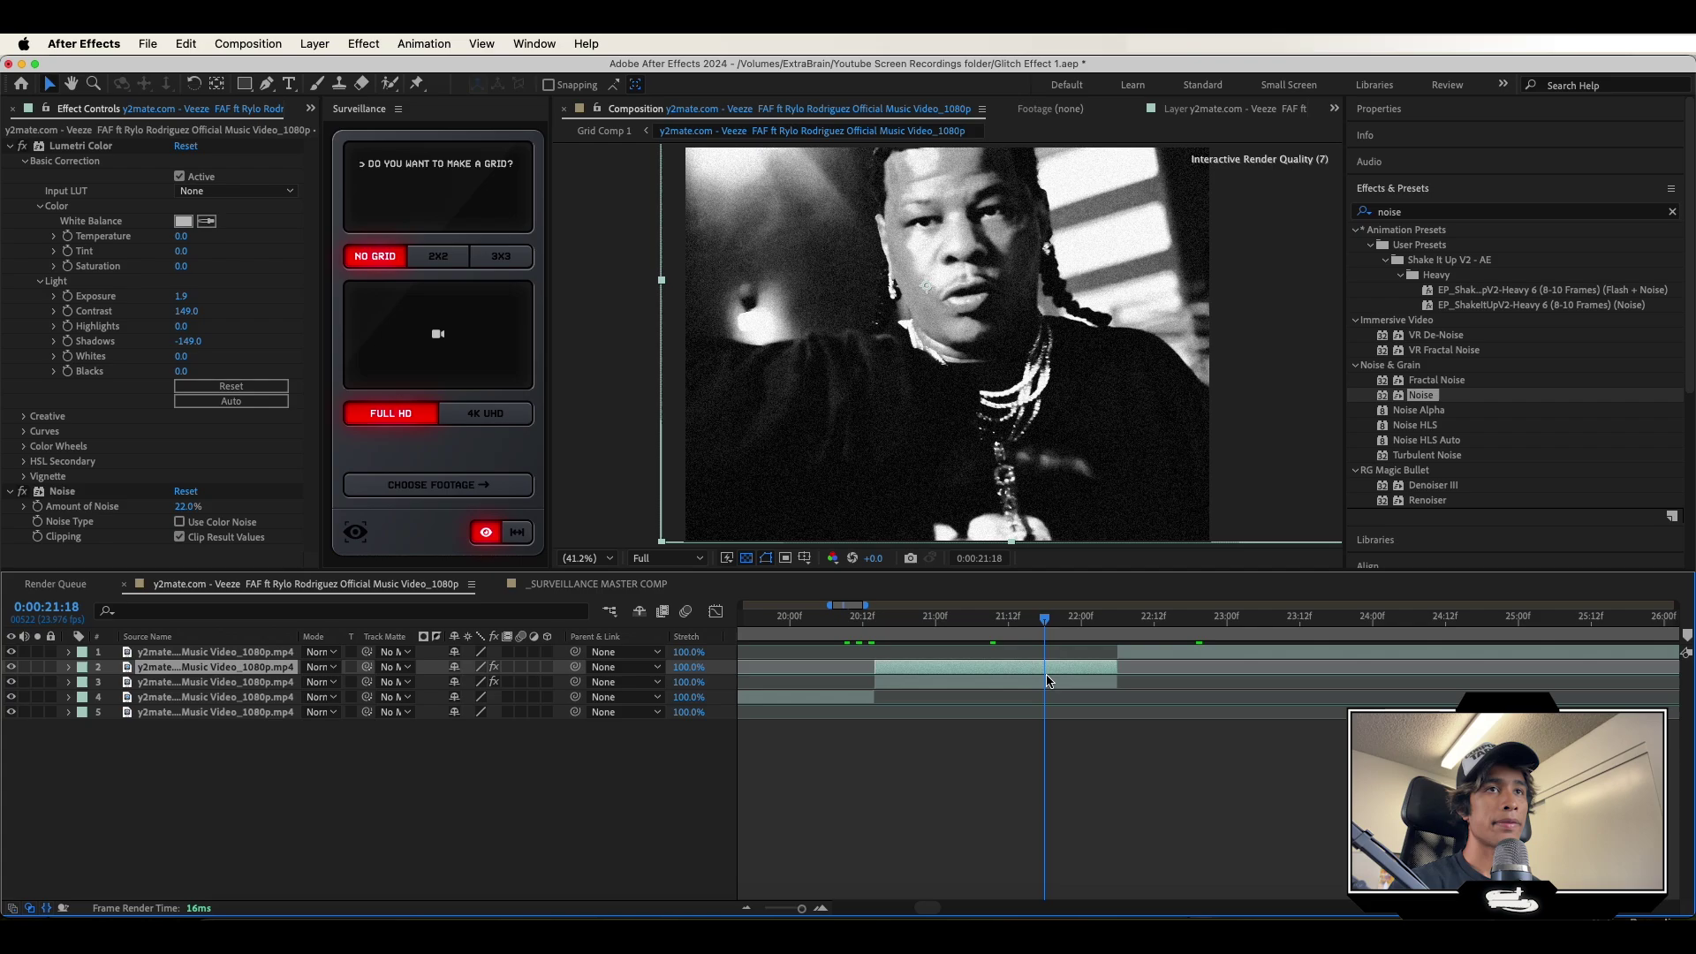
click(1201, 653)
key(Delete)
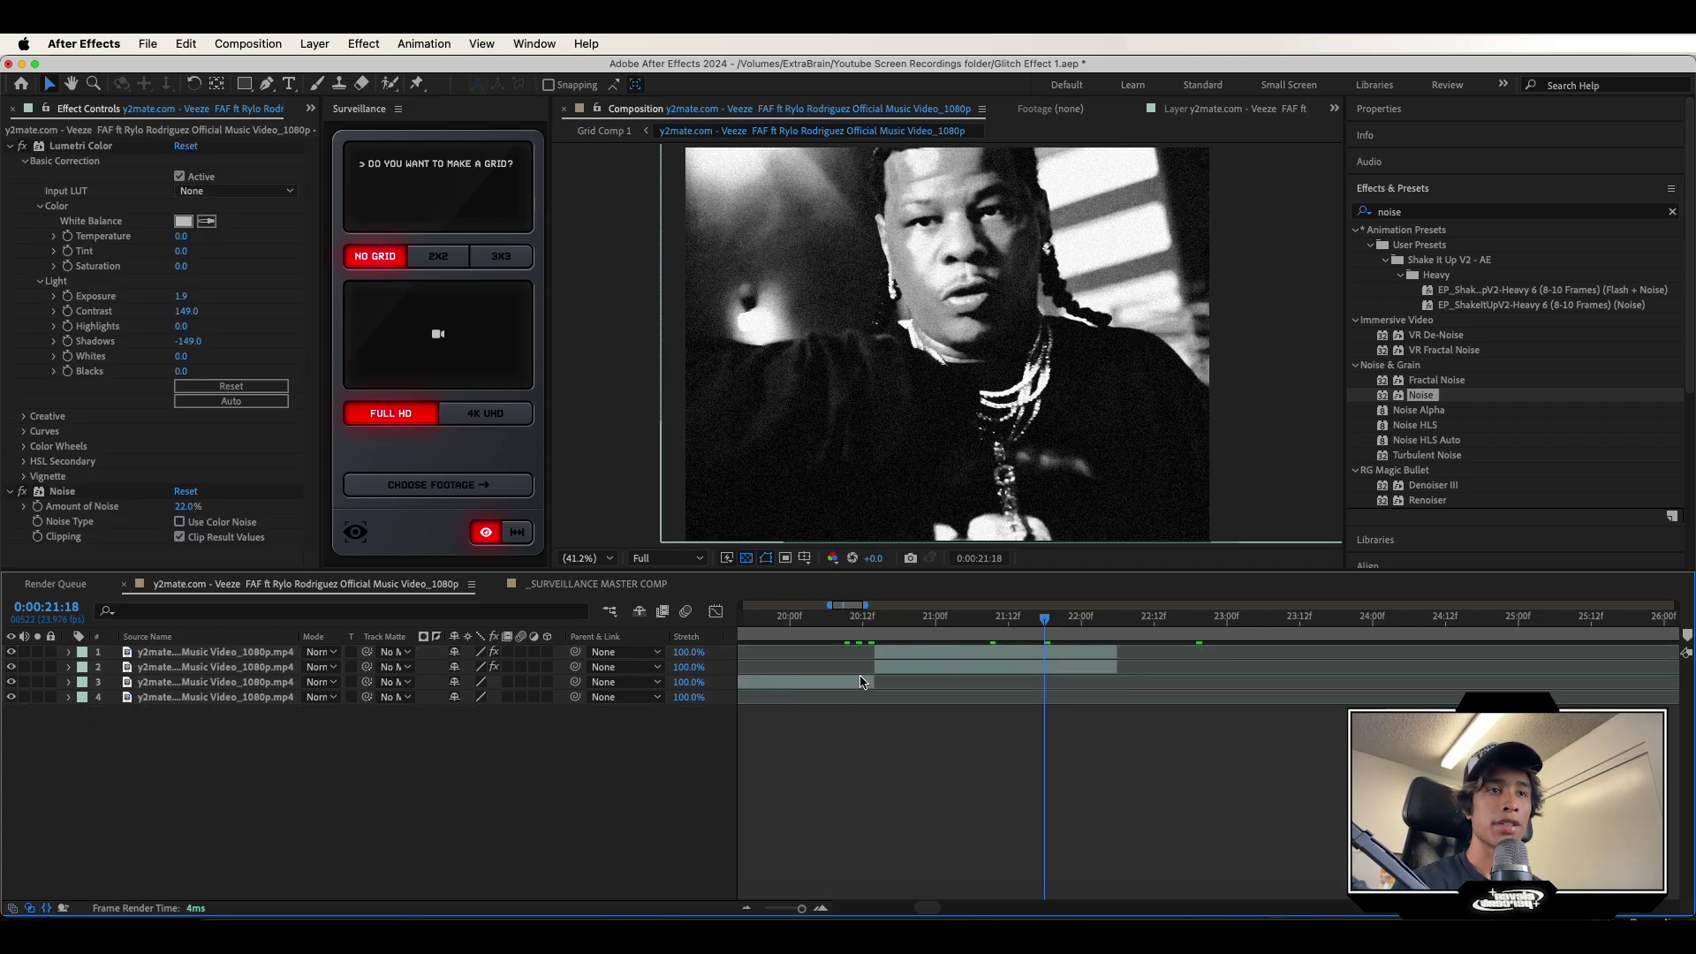
Go to 0:00:20:20 and remove the Noise effect from the top copy of the clip.
click(919, 678)
drag(1042, 619, 911, 621)
click(911, 652)
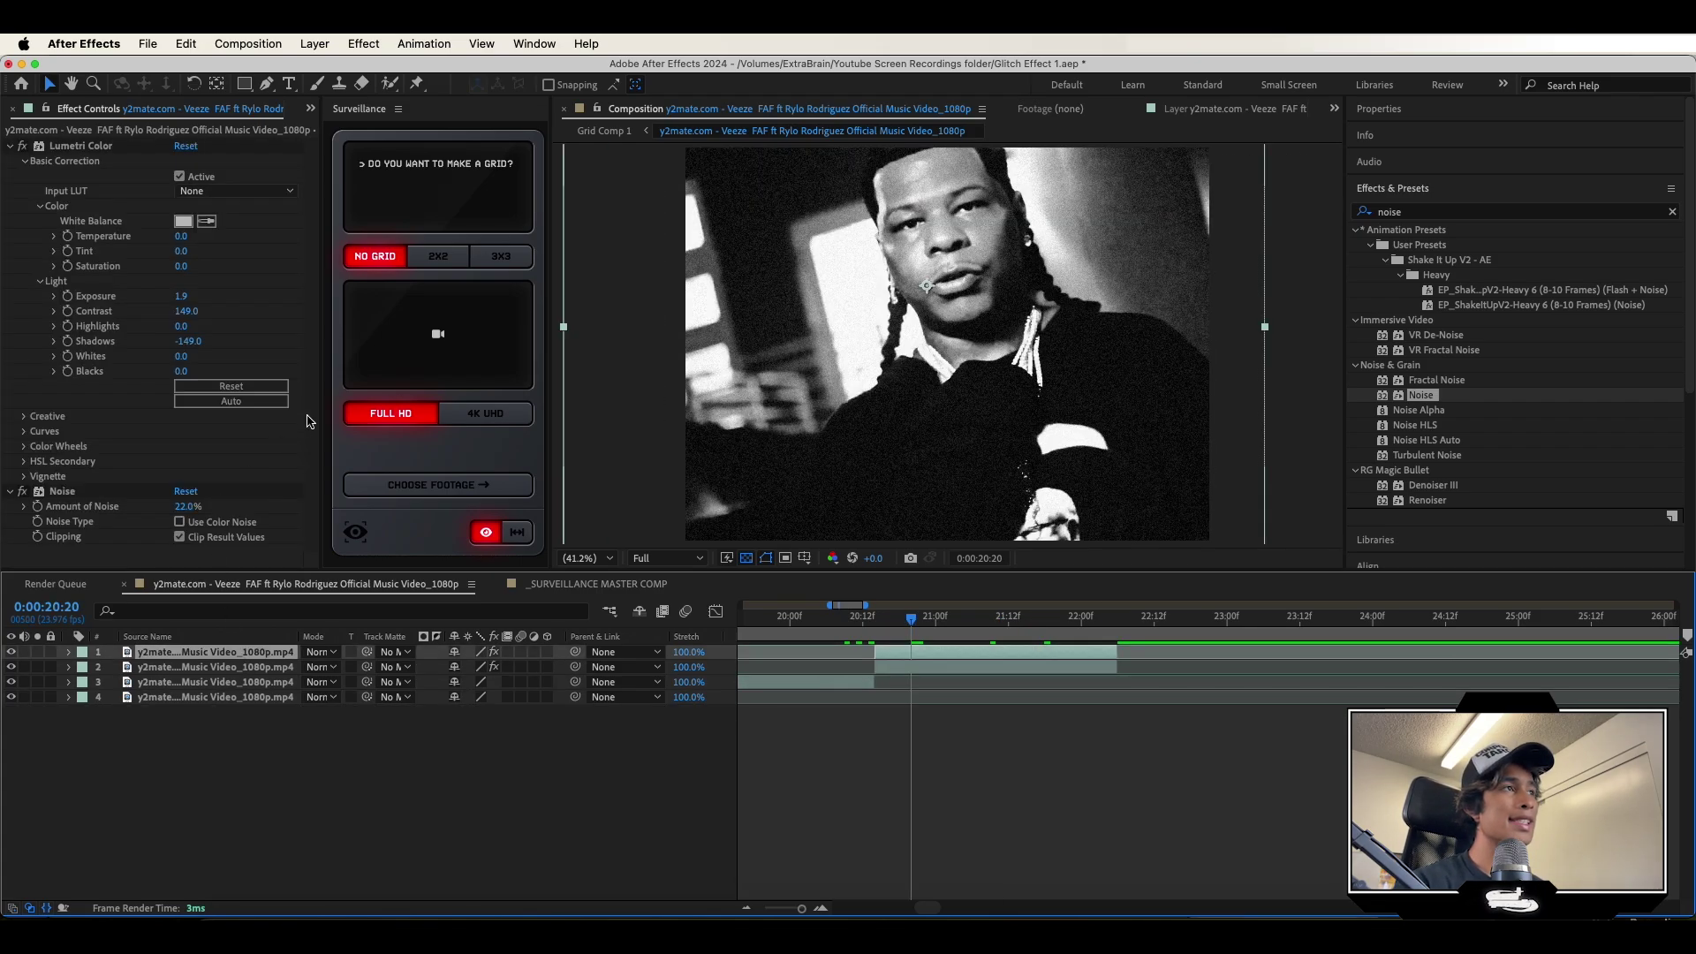
click(59, 492)
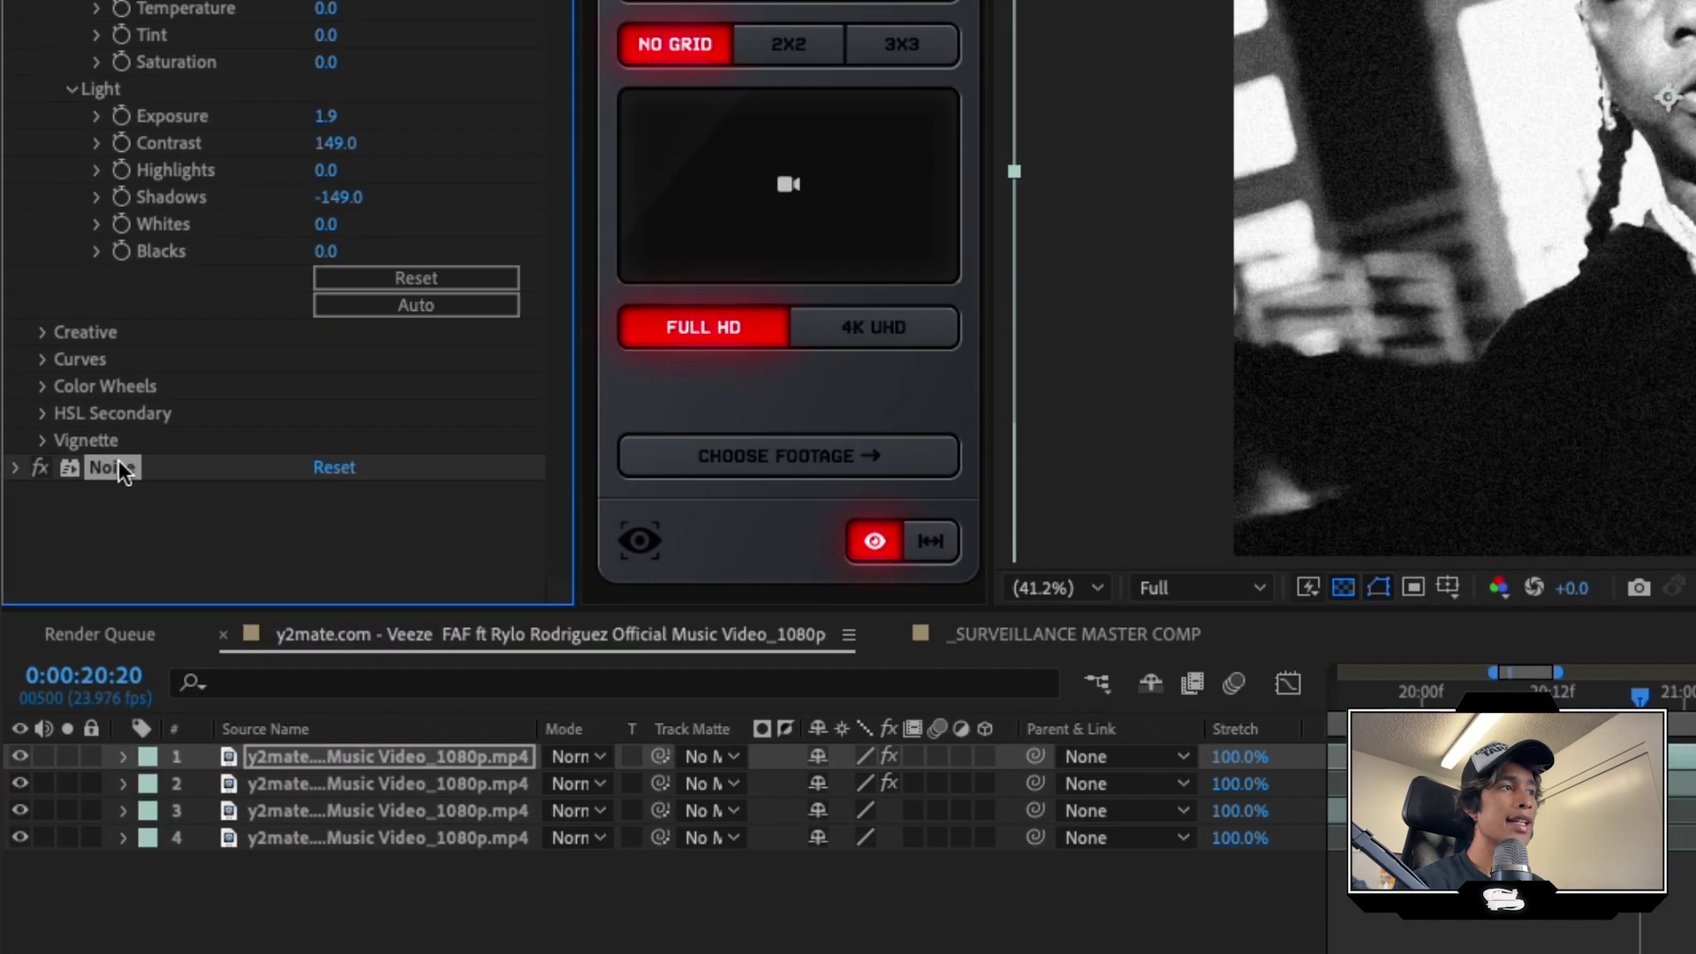
key(Delete)
Search the effects for "extr", apply Extract to the top copy and turn off its Lumetri Color.
click(1418, 212)
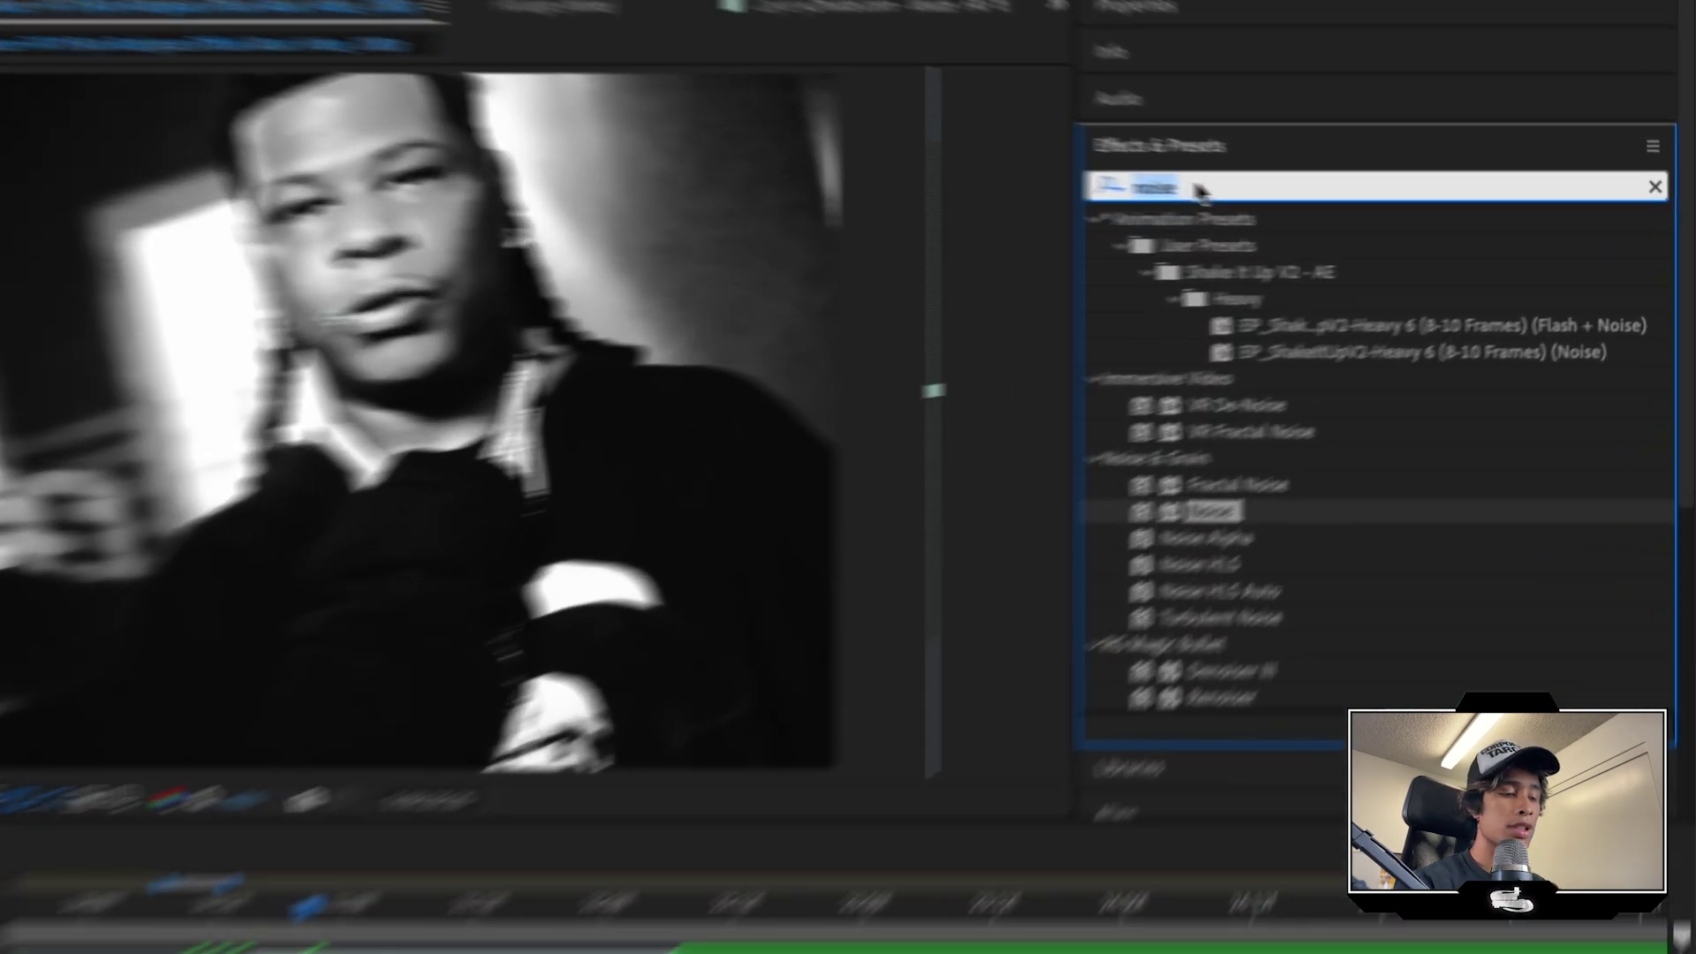
text(extr)
drag(1042, 363, 1070, 289)
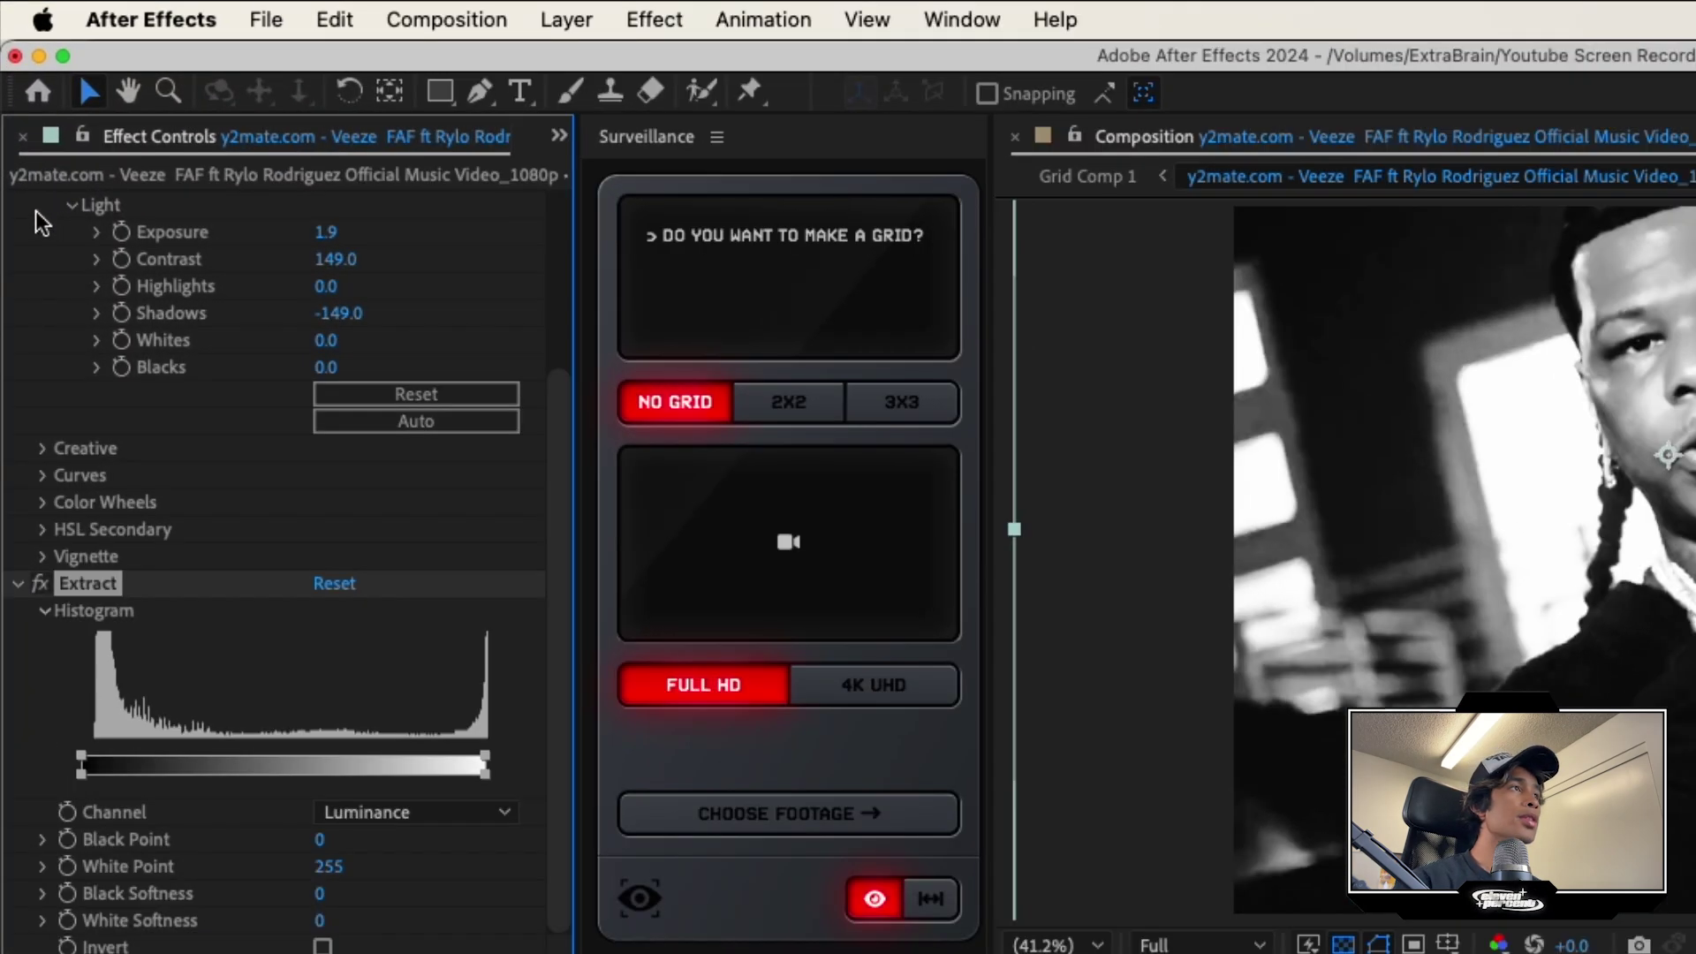
scroll(35, 187, up, 3)
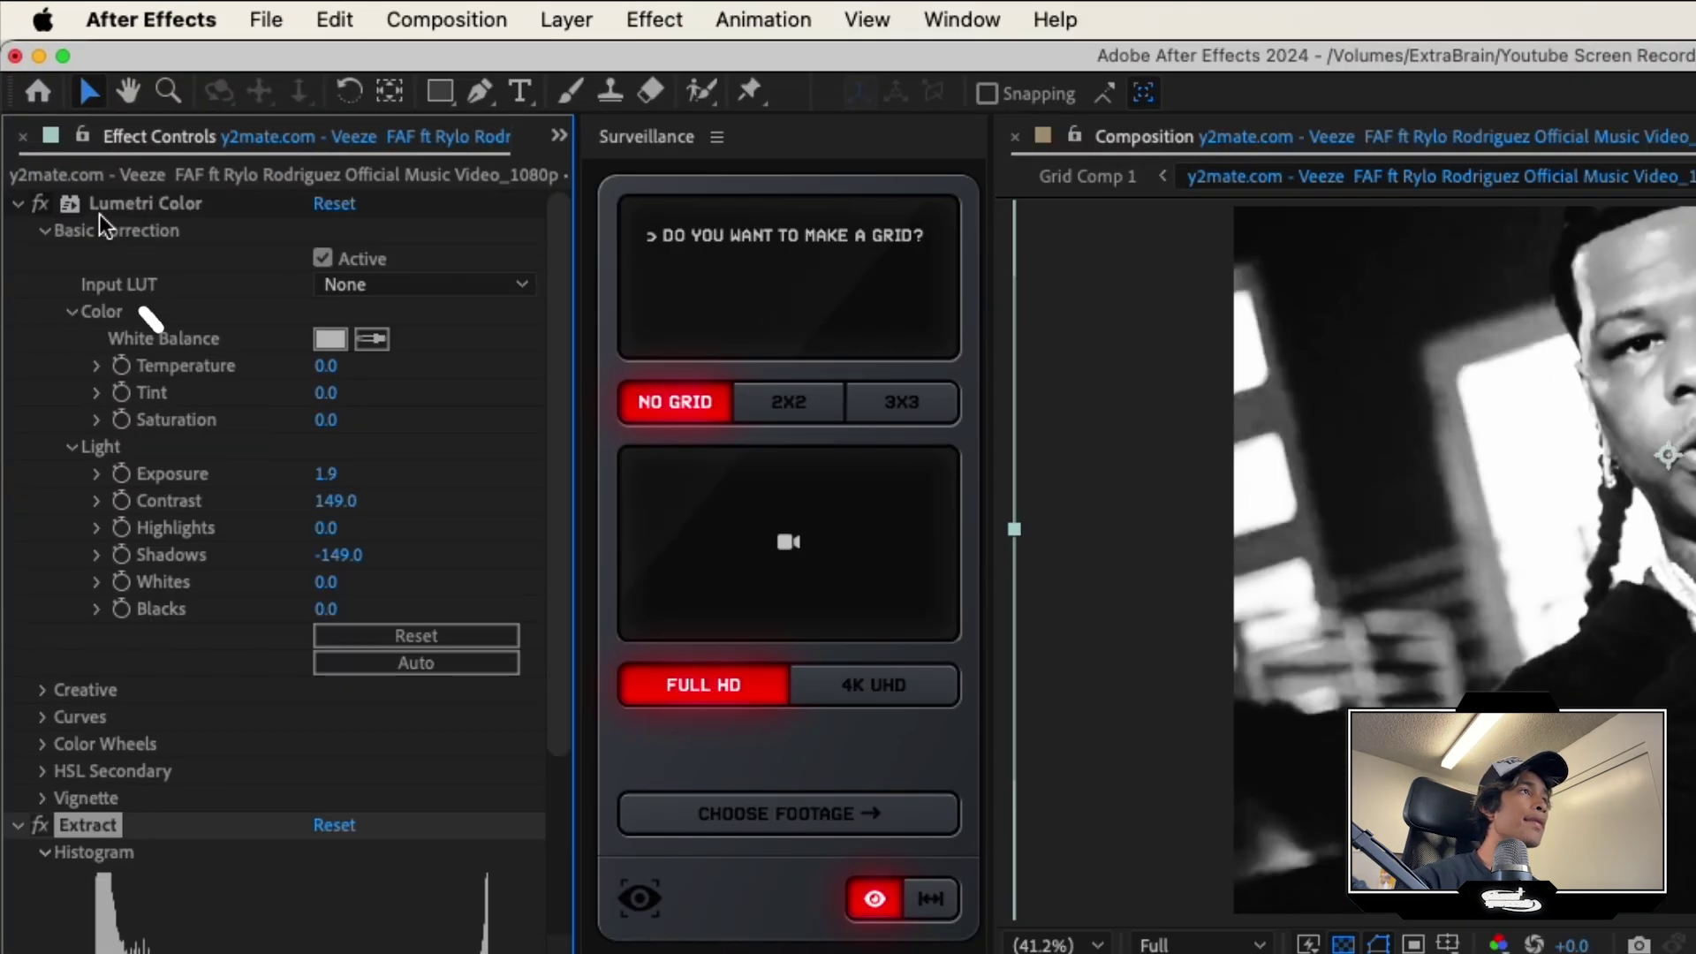
click(33, 181)
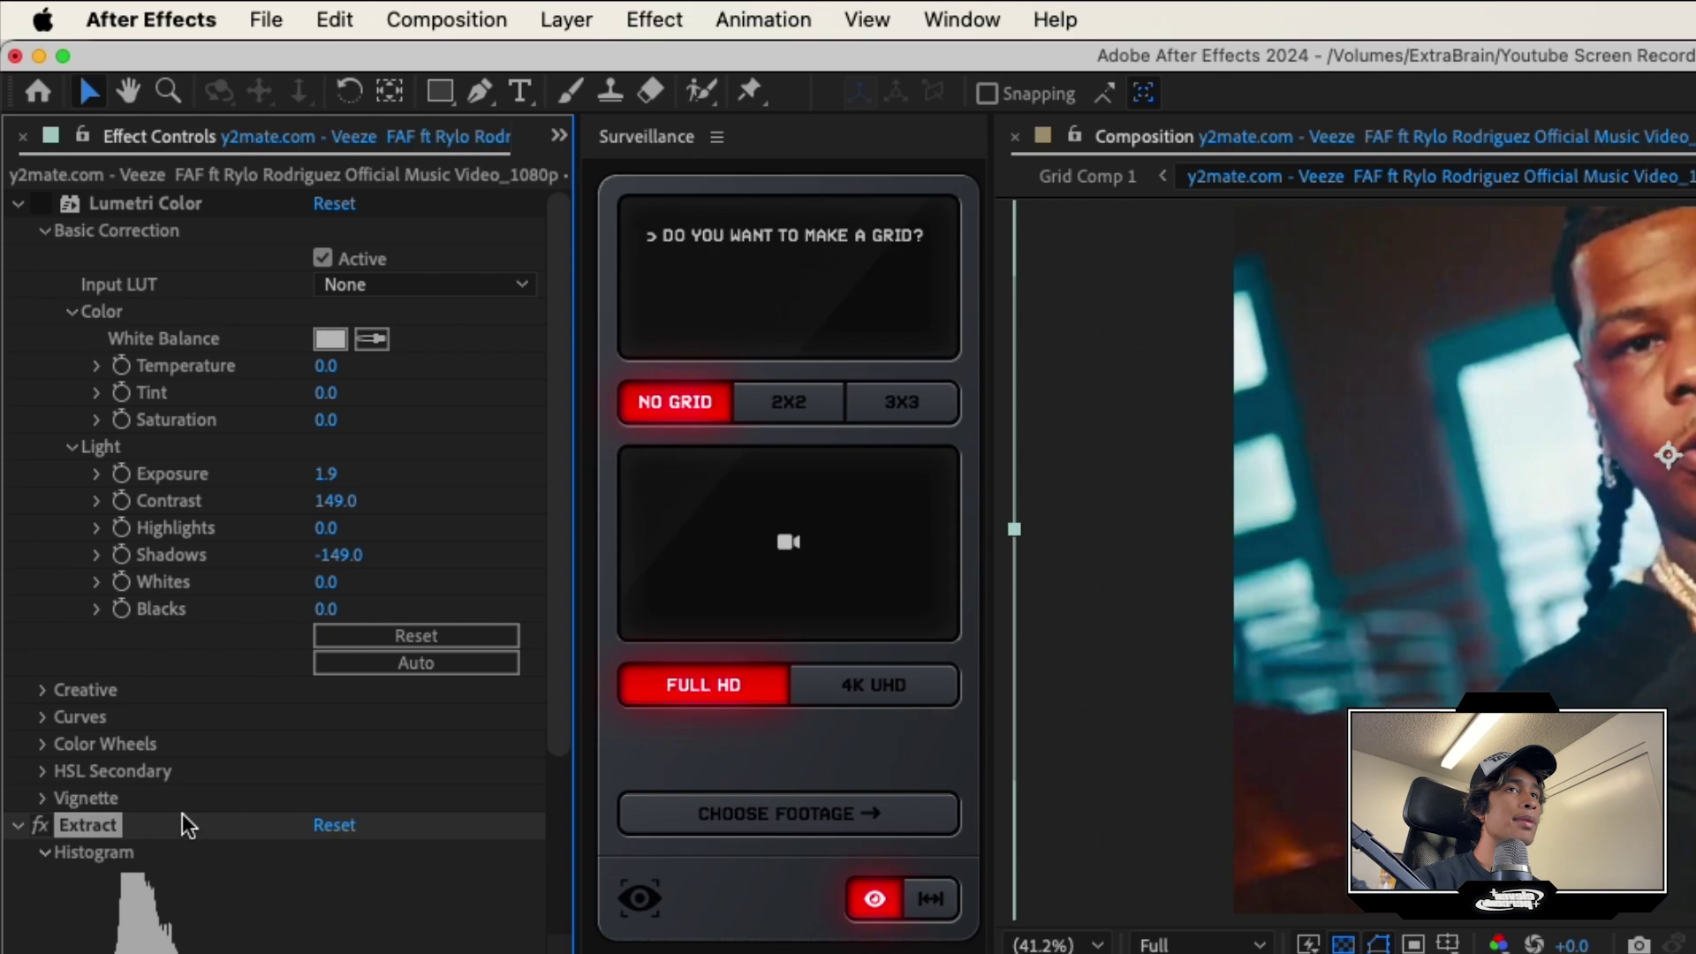
Tune the top copy's Extract to Black Point 93 and White Point 104, checking the colored outlines at 0:00:21:09.
scroll(277, 818, down, 5)
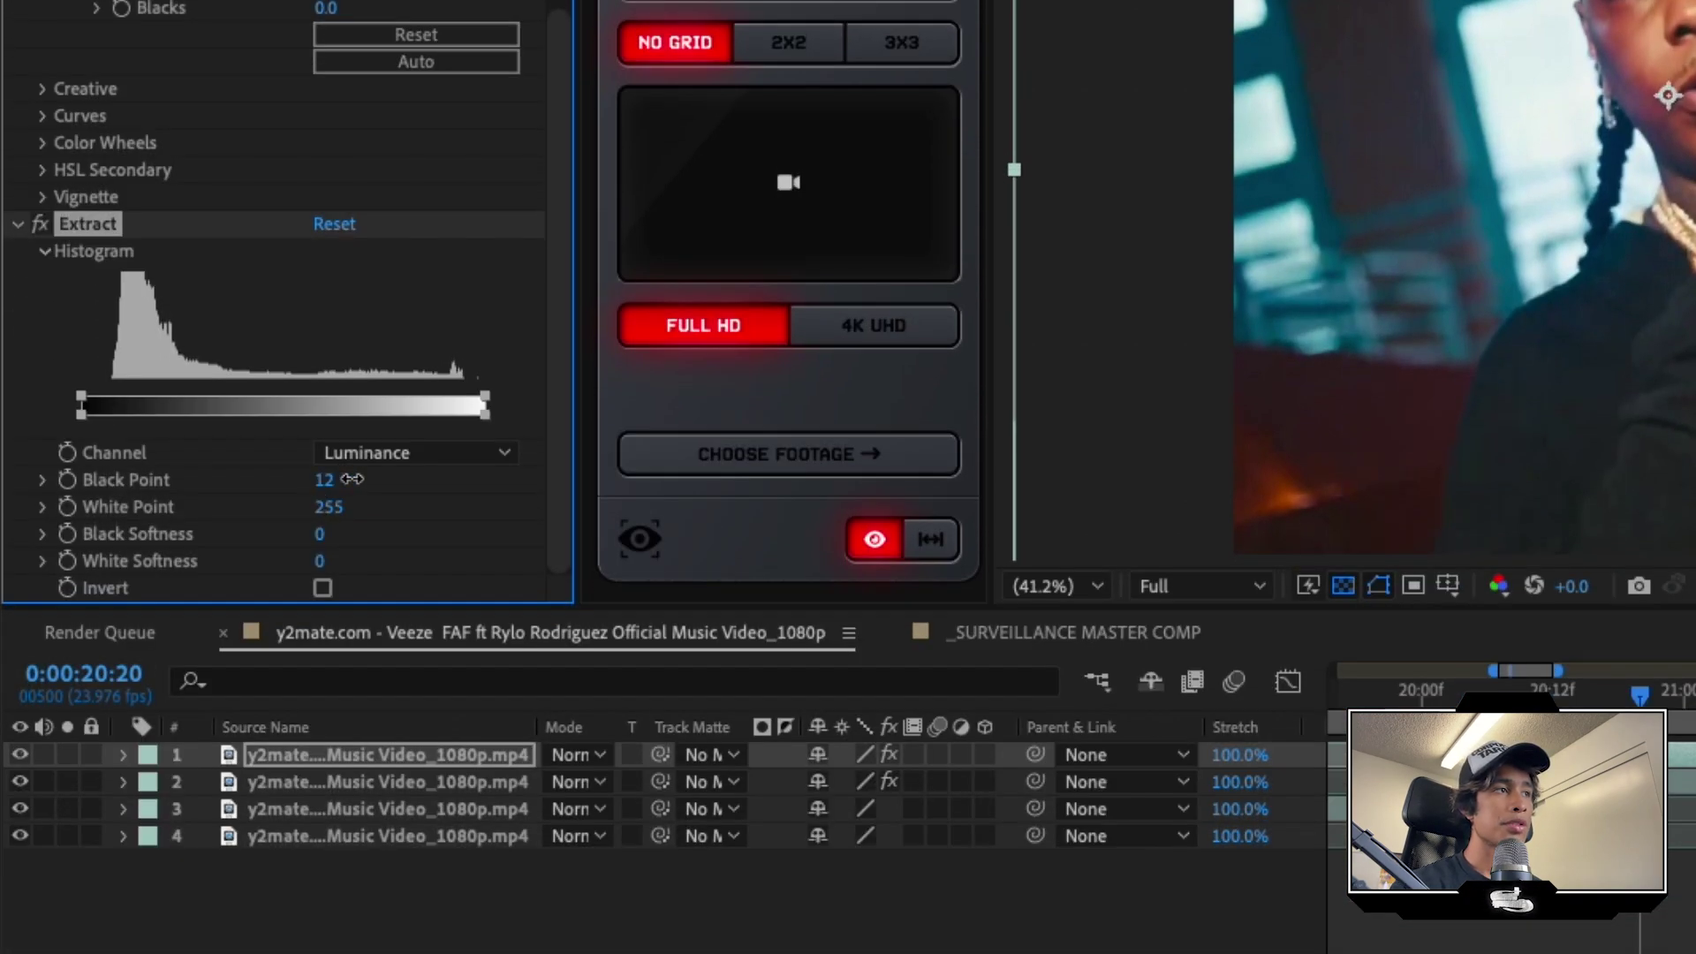
drag(352, 479, 526, 493)
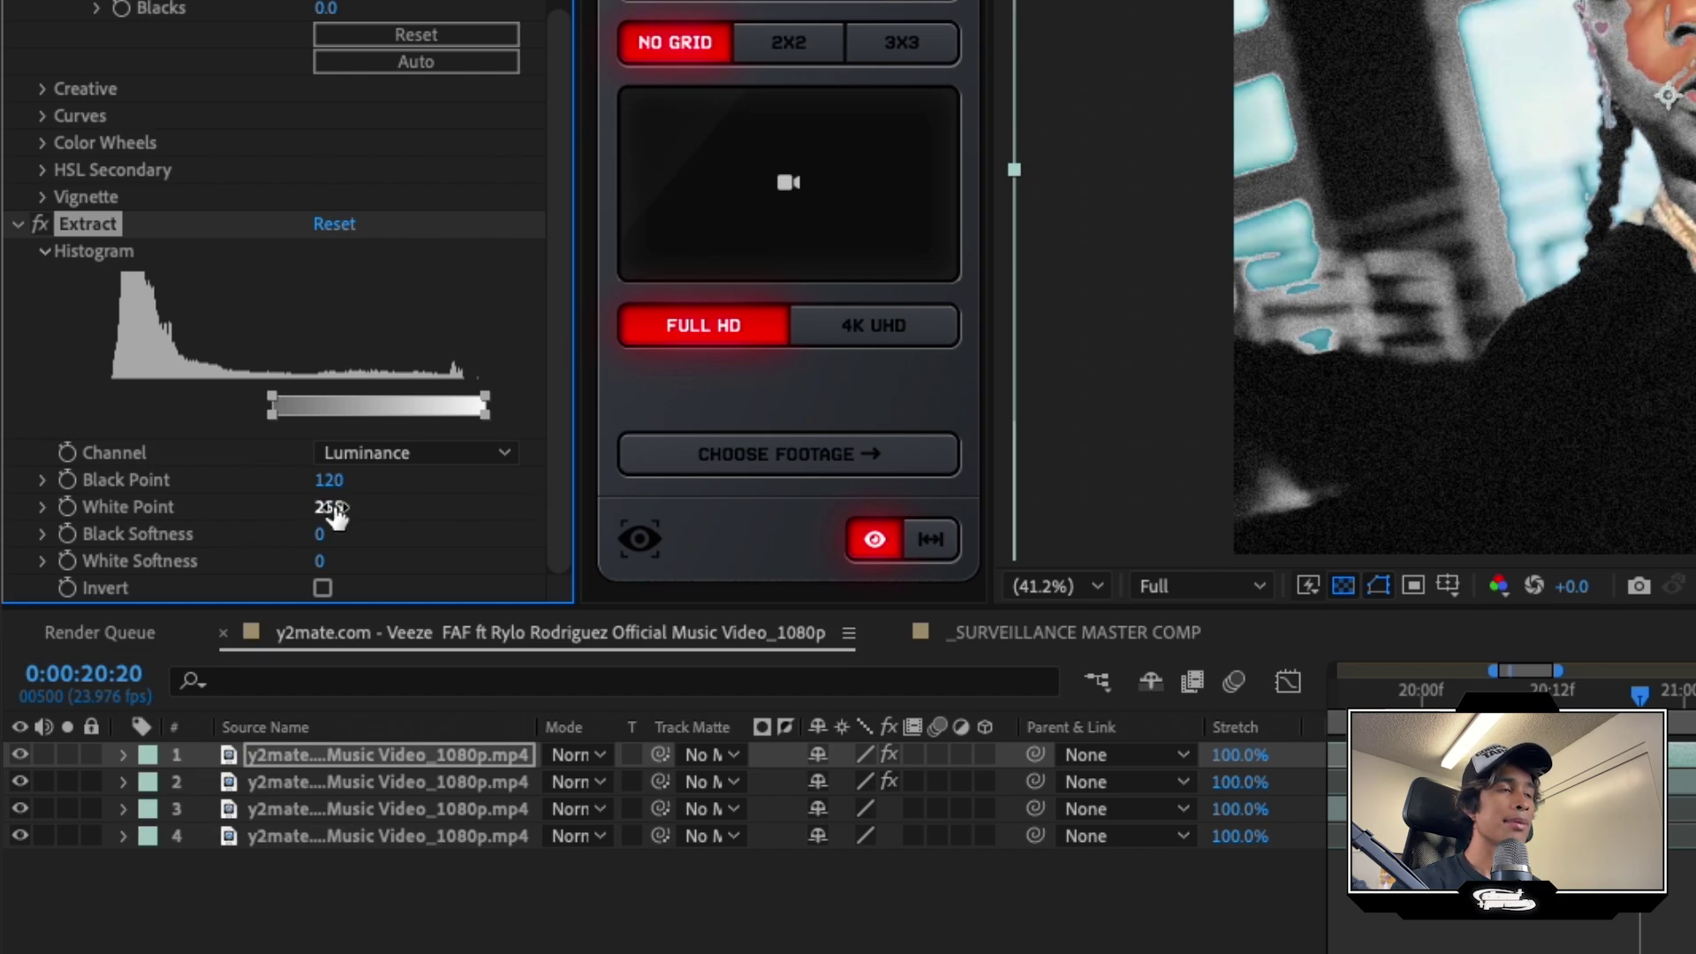
drag(329, 510, 177, 552)
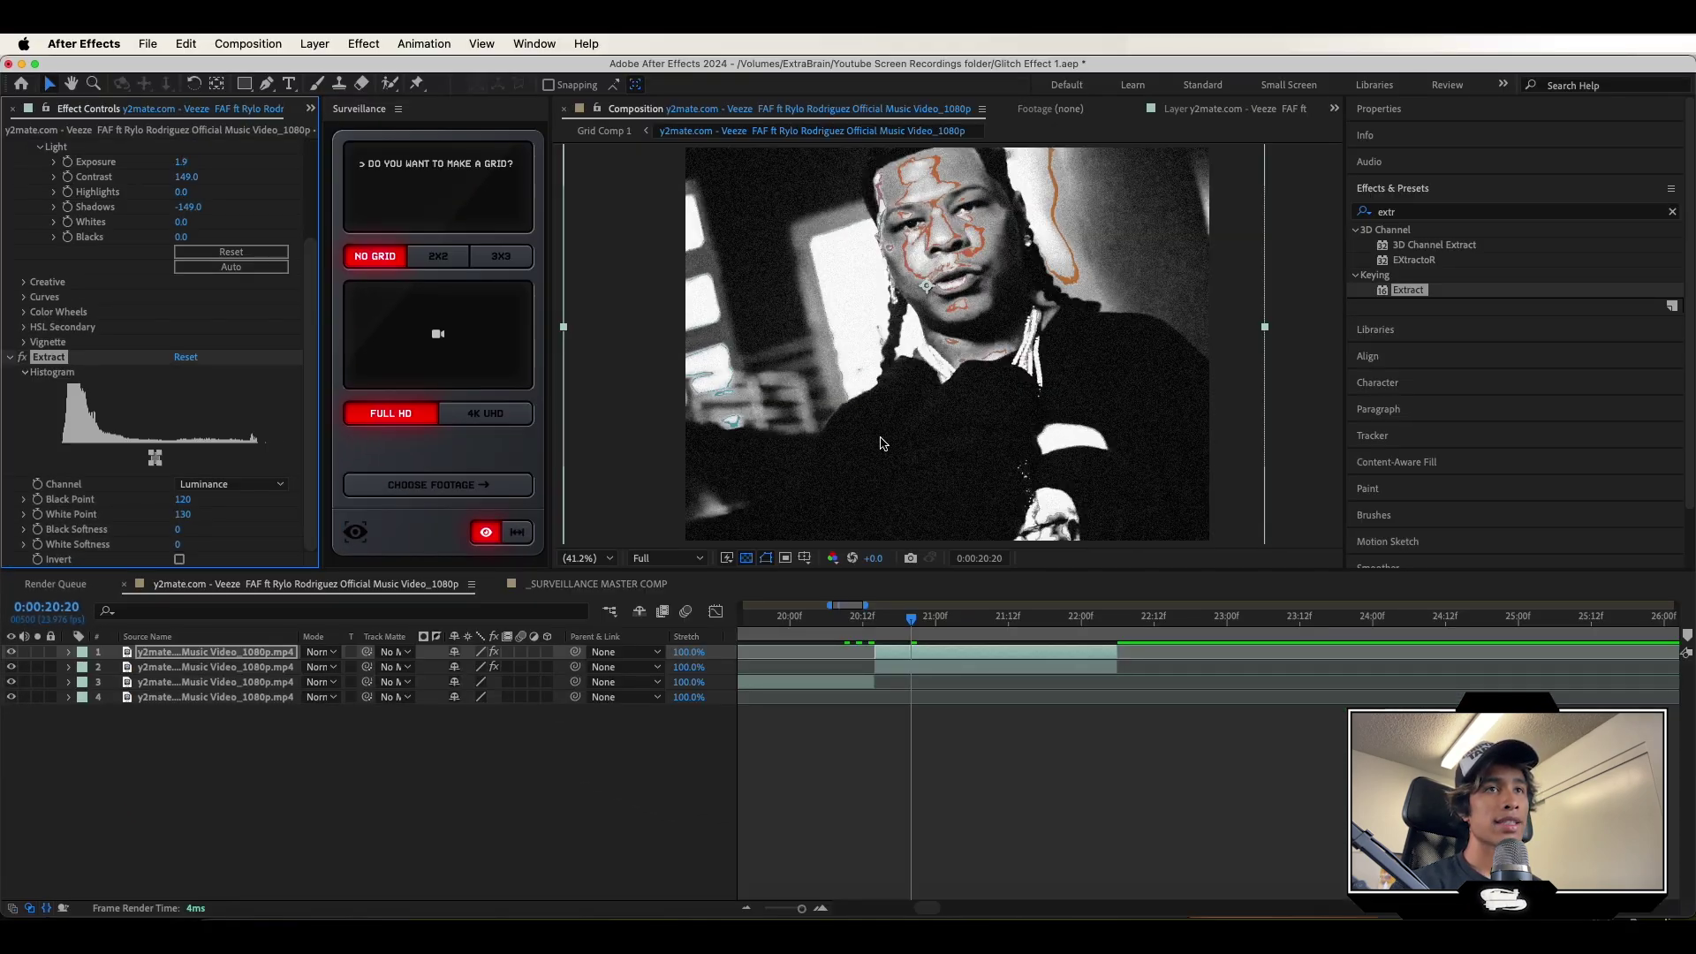
drag(914, 620, 996, 621)
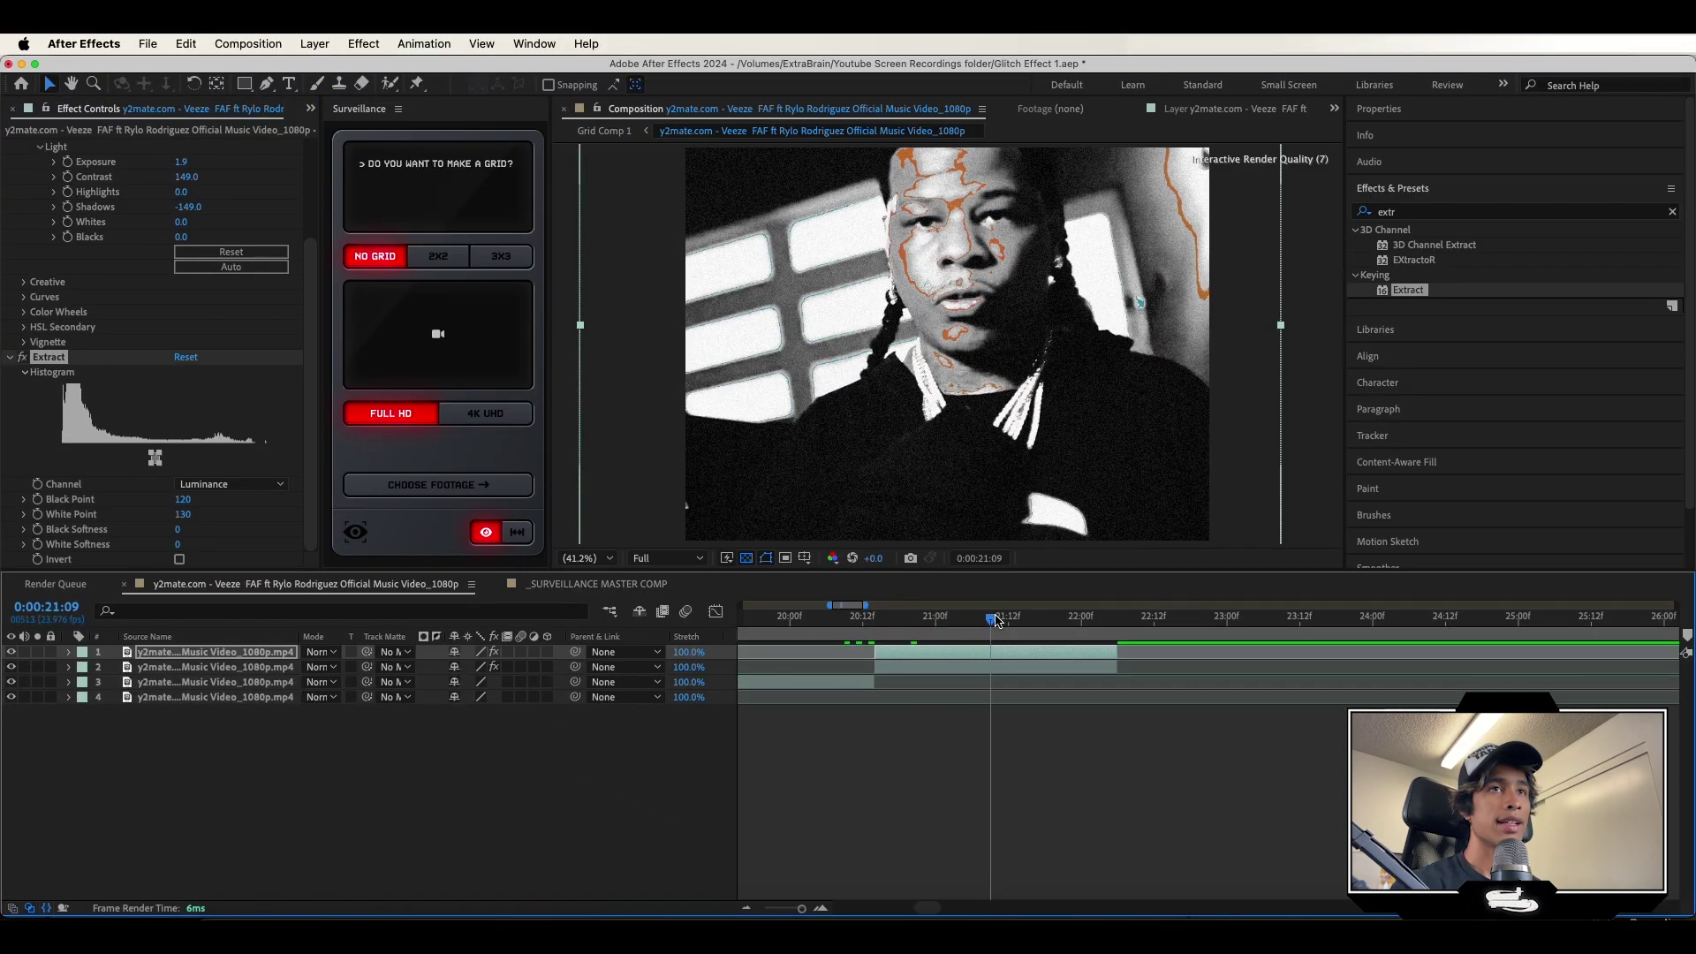
drag(186, 501, 155, 506)
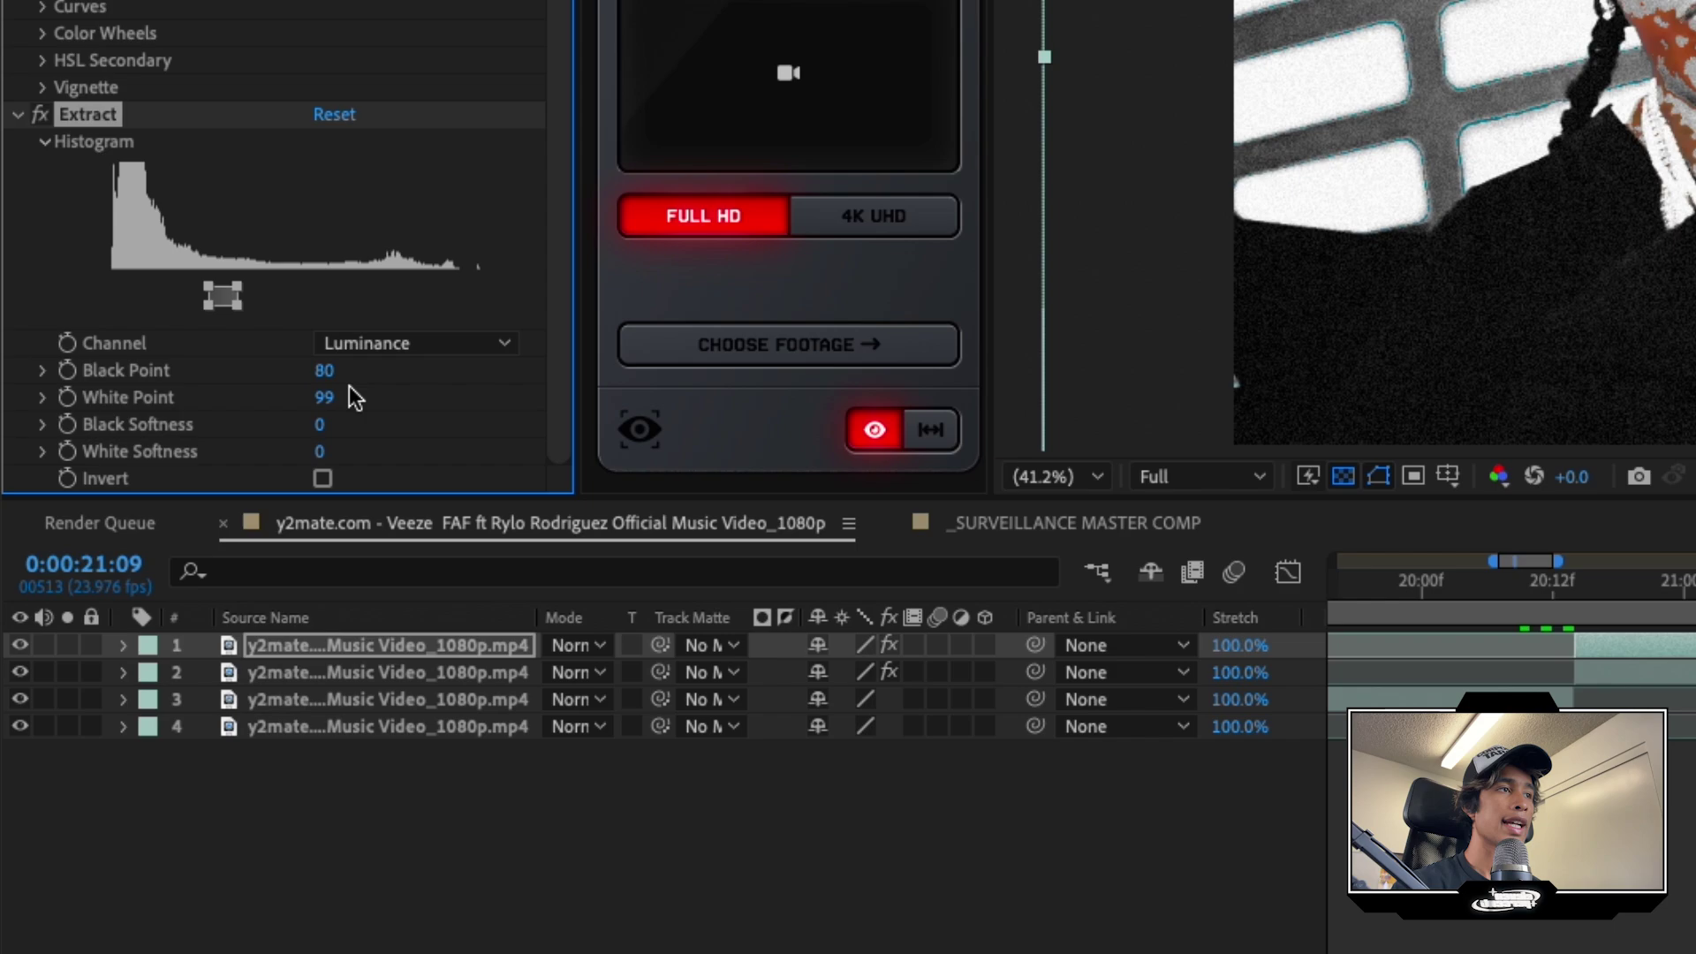
drag(1695, 614, 1695, 660)
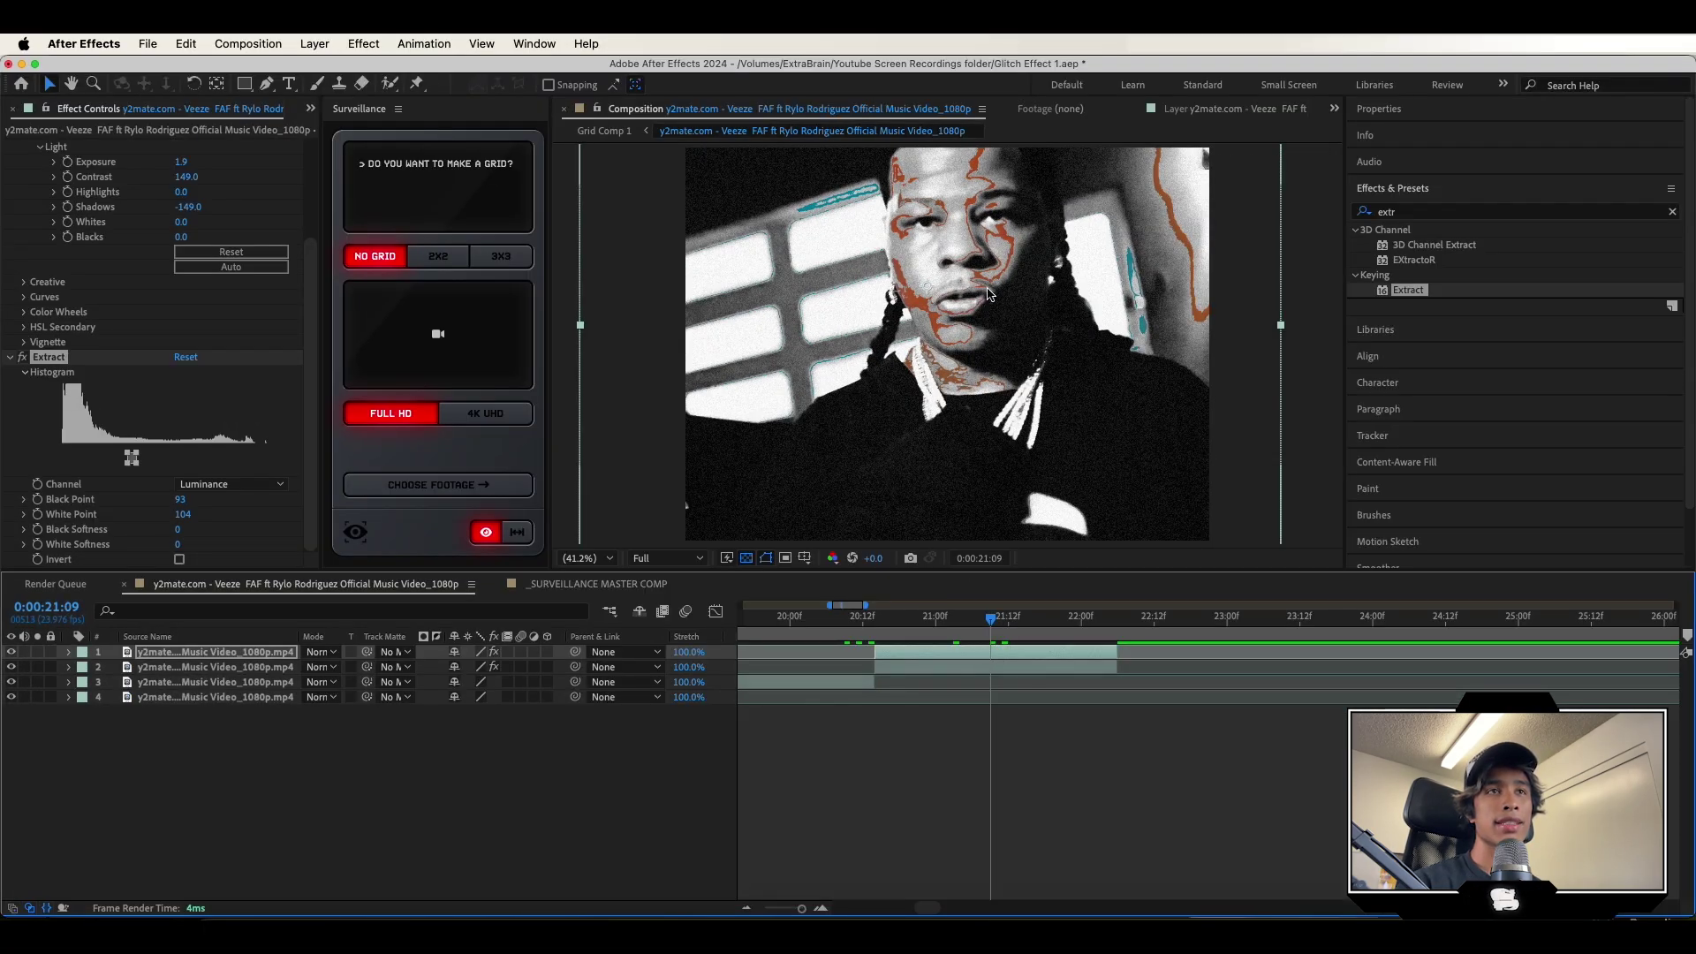
scroll(988, 294, up, 2)
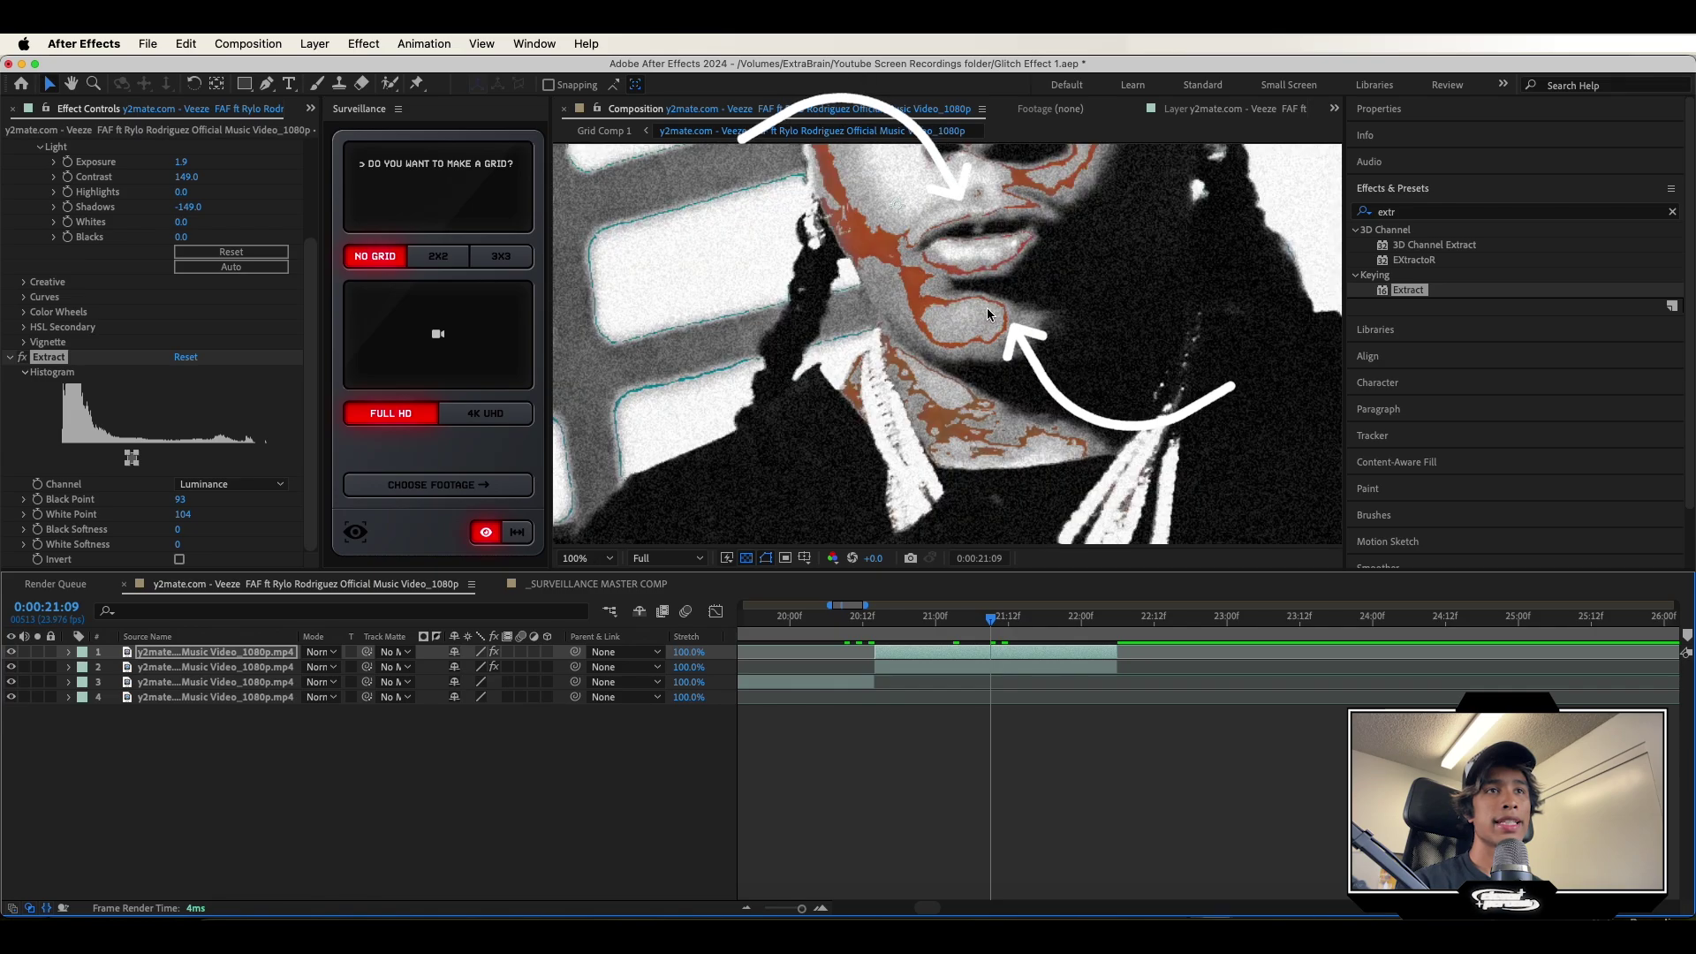
scroll(991, 300, down, 1)
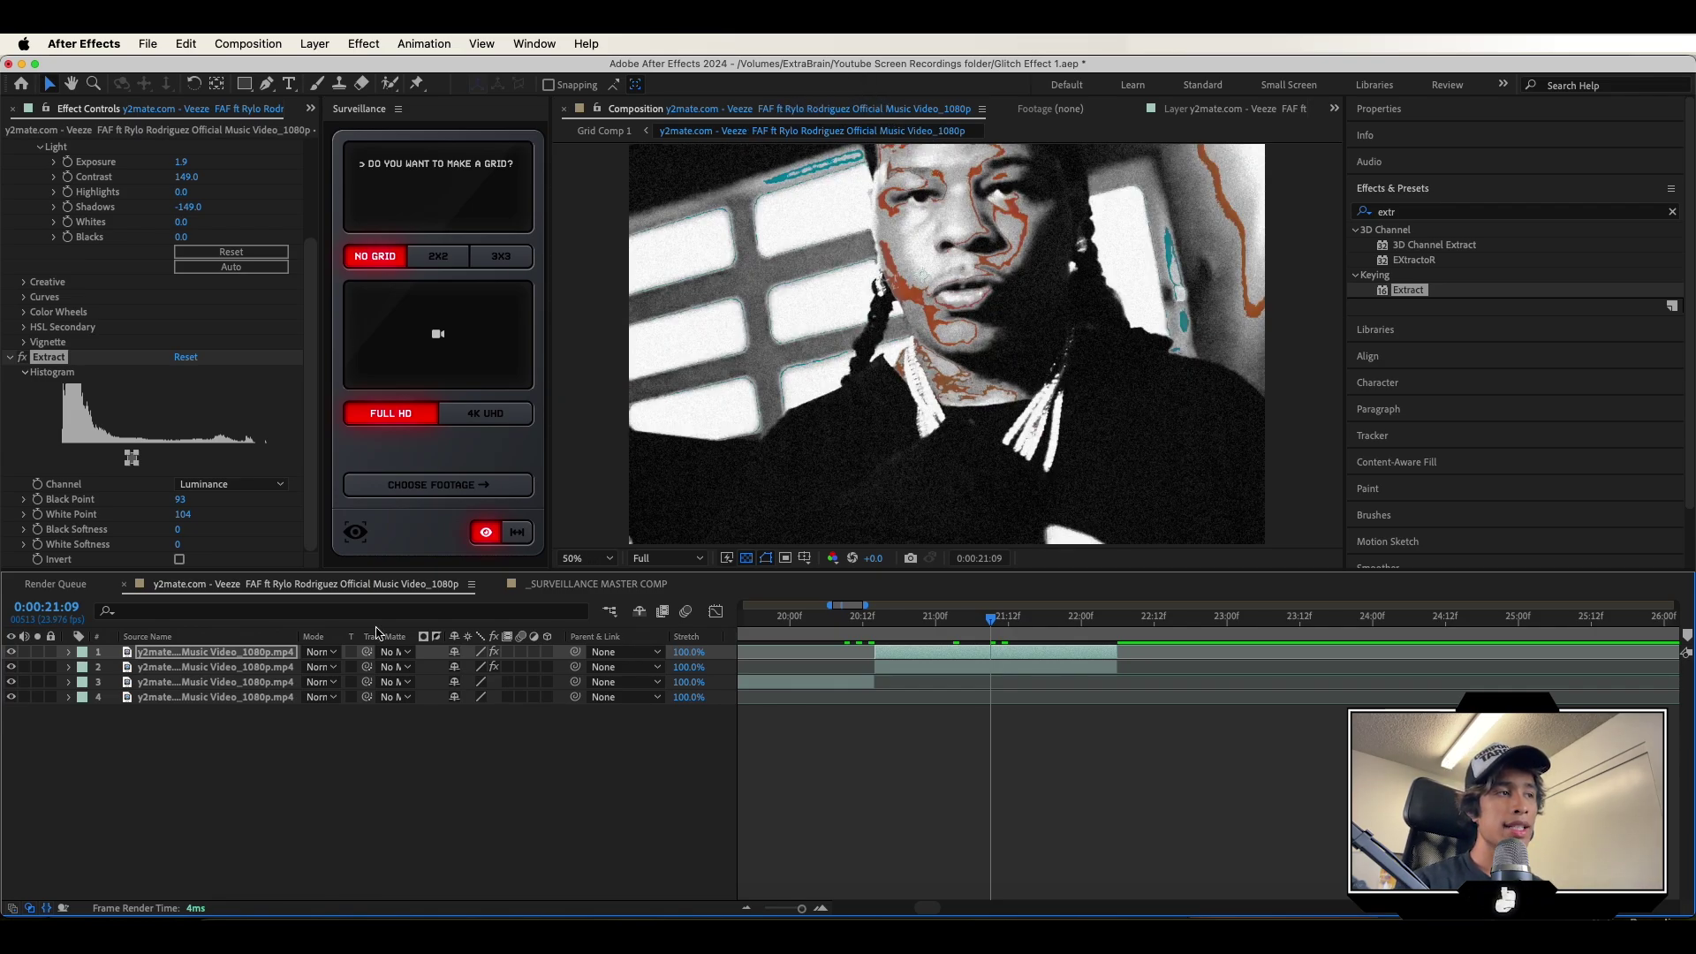
Create a white 1440 x 1080 px solid above the top copy of the clip.
click(265, 652)
click(309, 43)
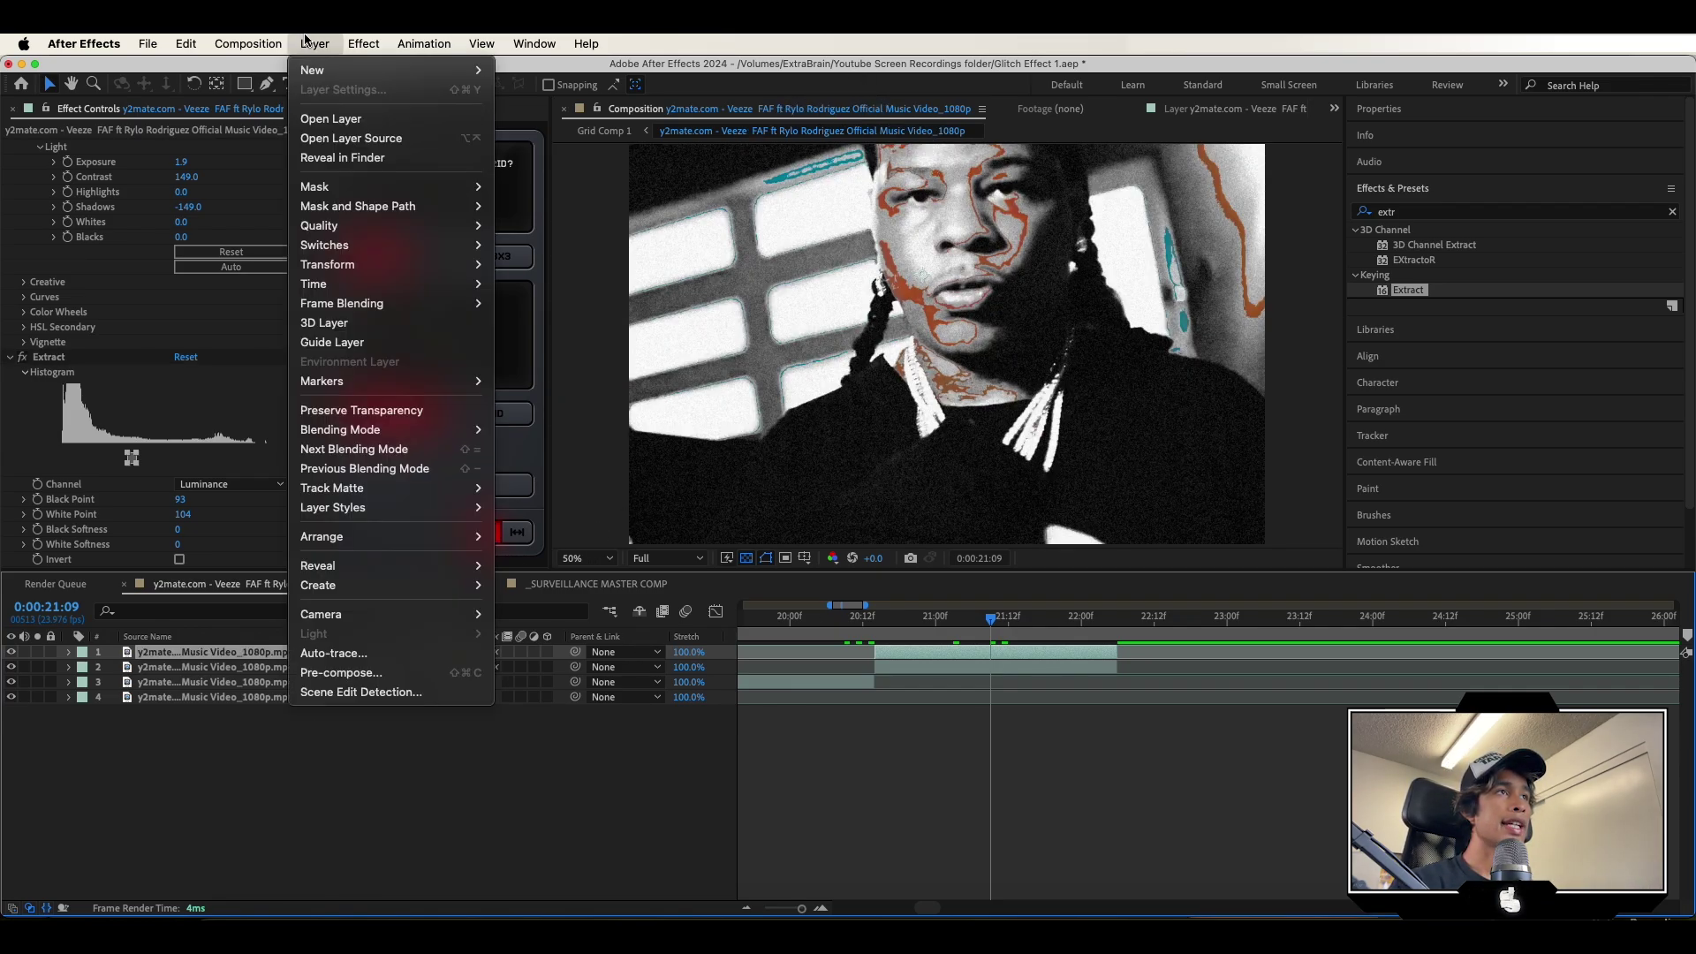
mouse_move(369, 71)
click(539, 89)
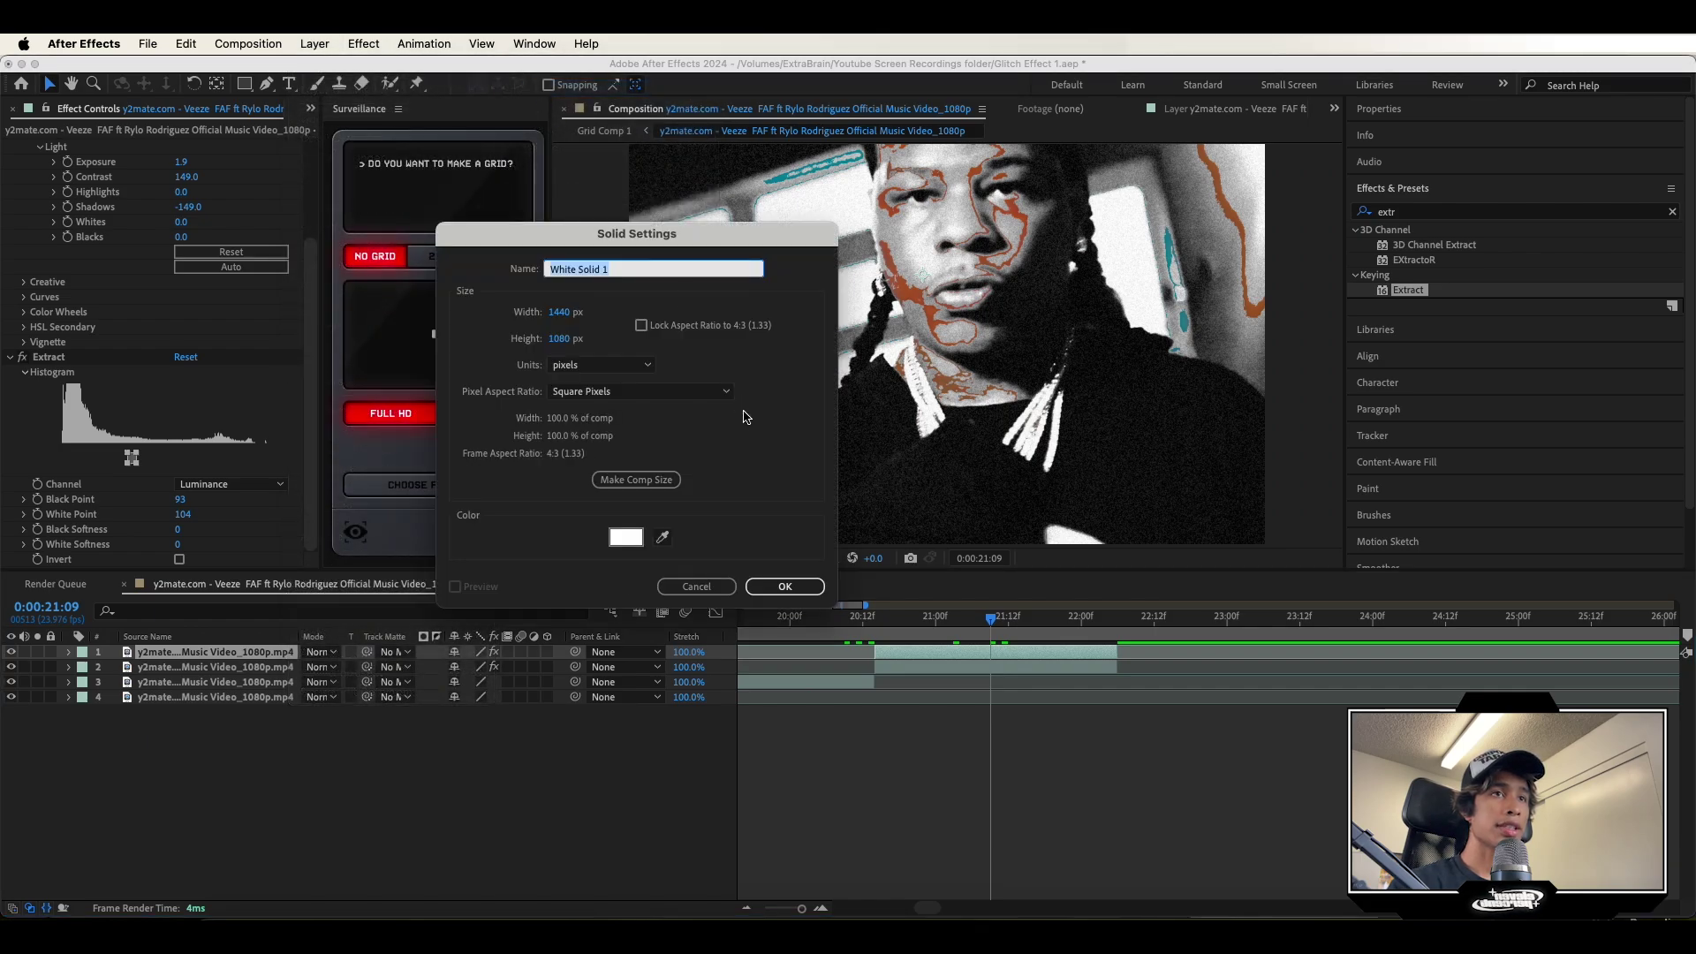
click(783, 587)
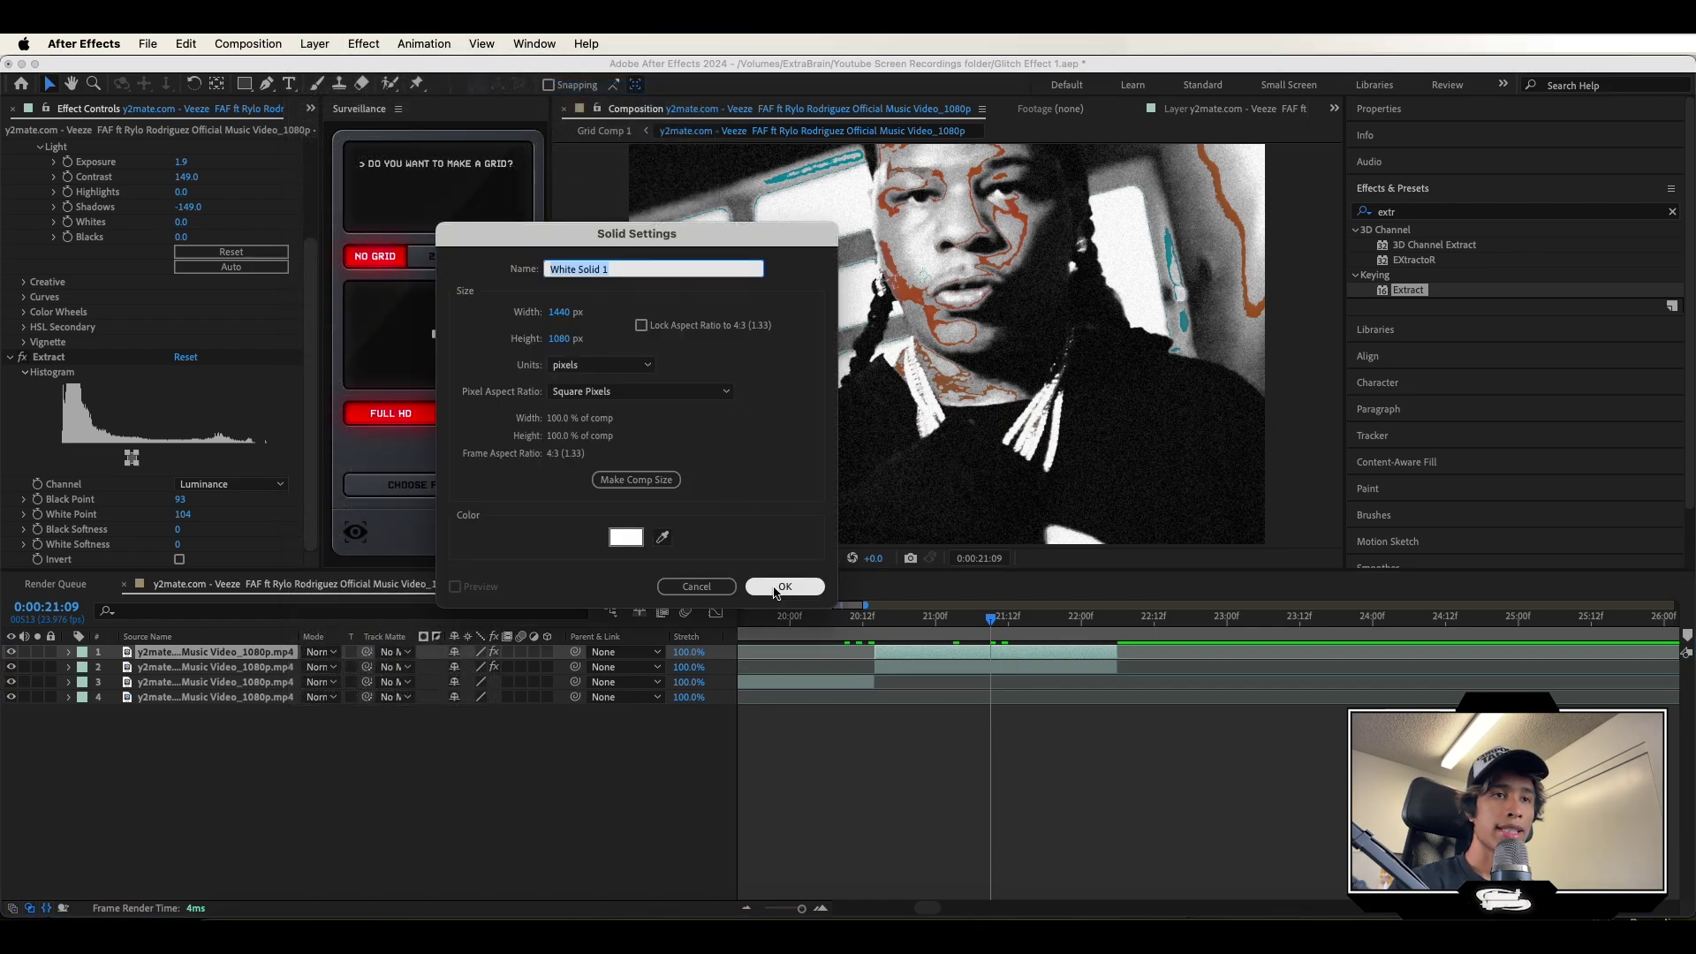
Search the effects for "noise" and apply Fractal Noise to the white solid.
click(1403, 213)
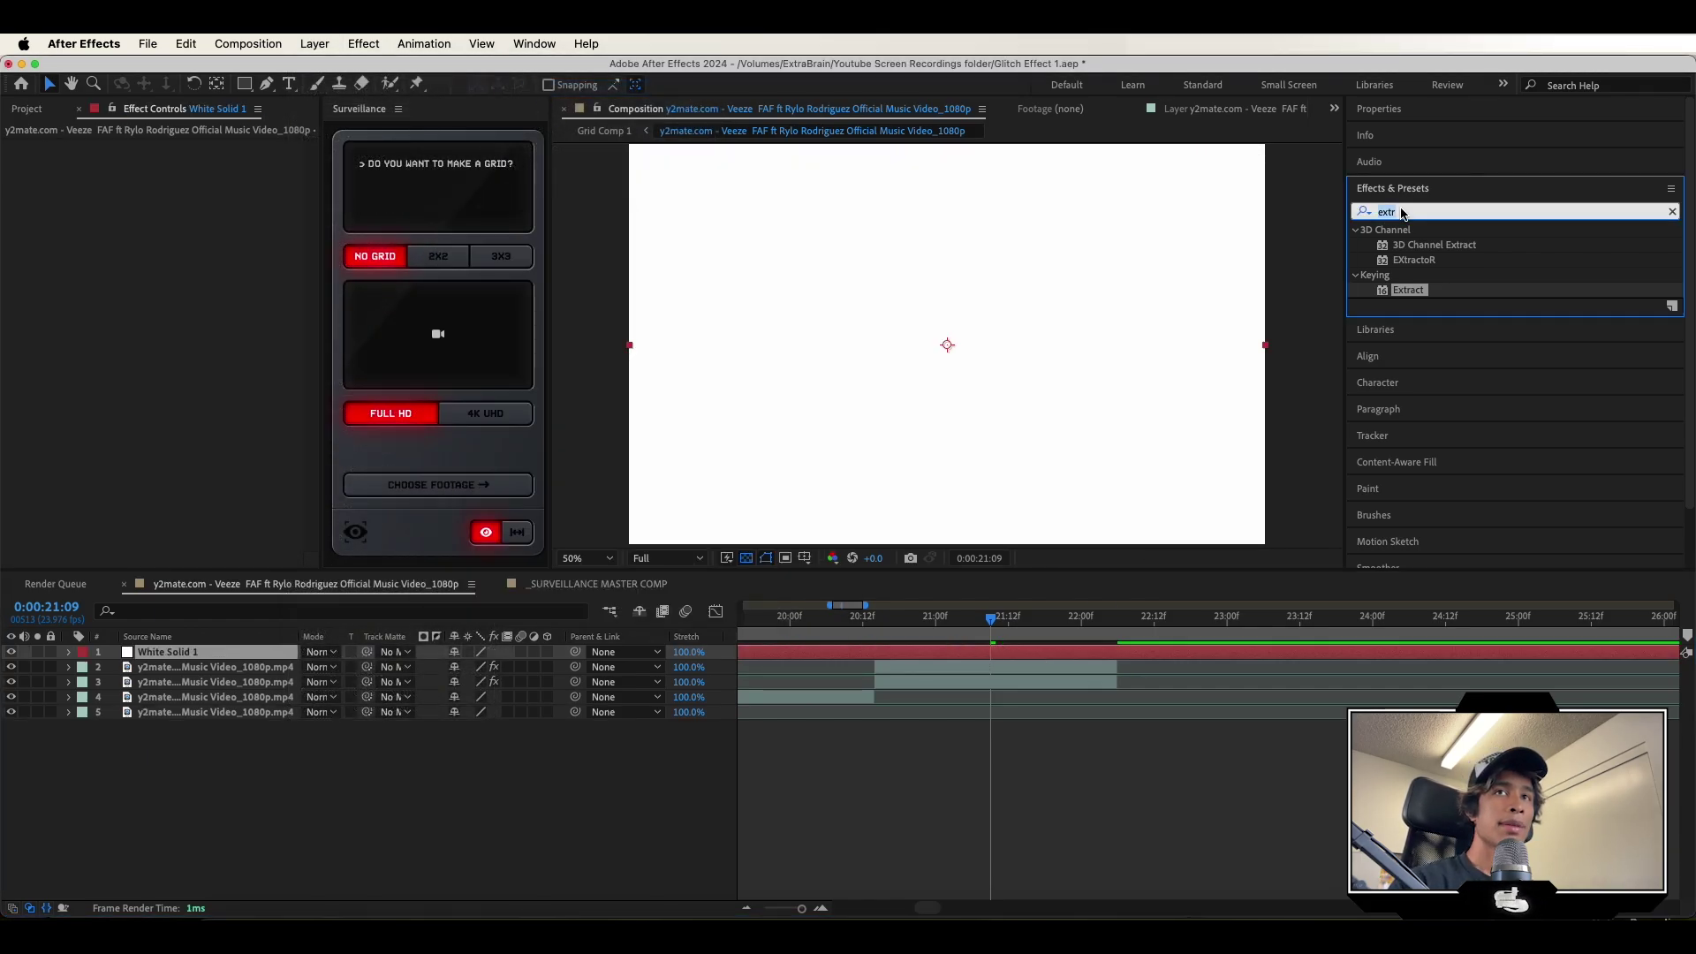
key(BackSpace)
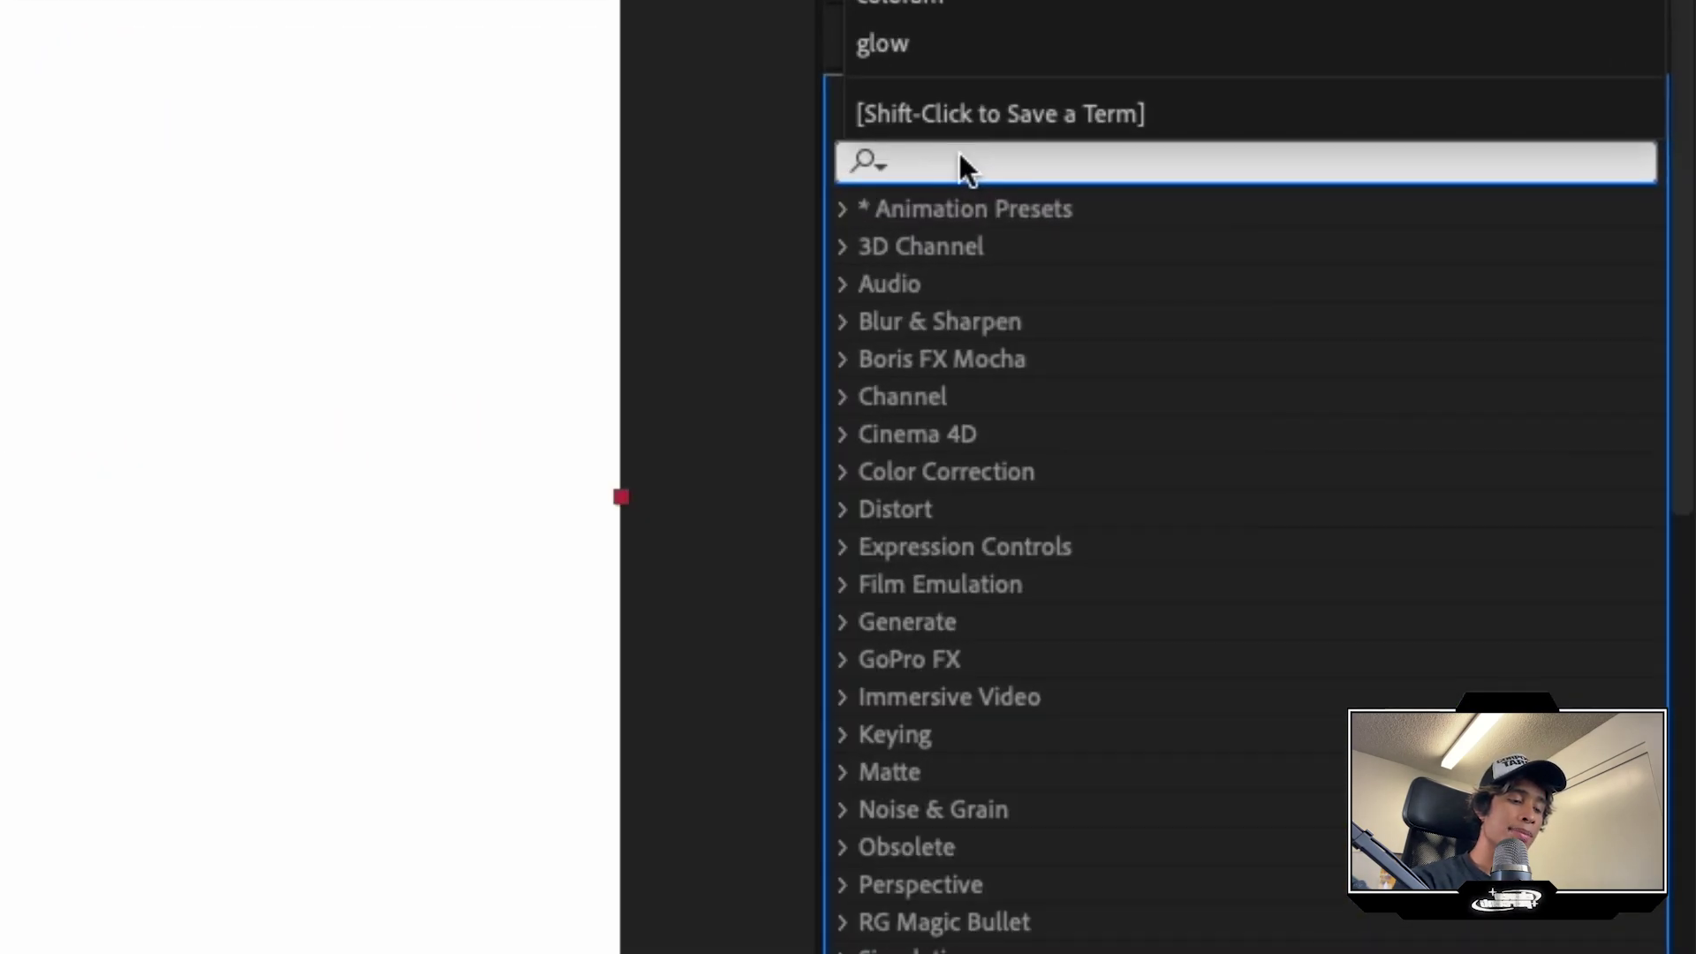
text(noise)
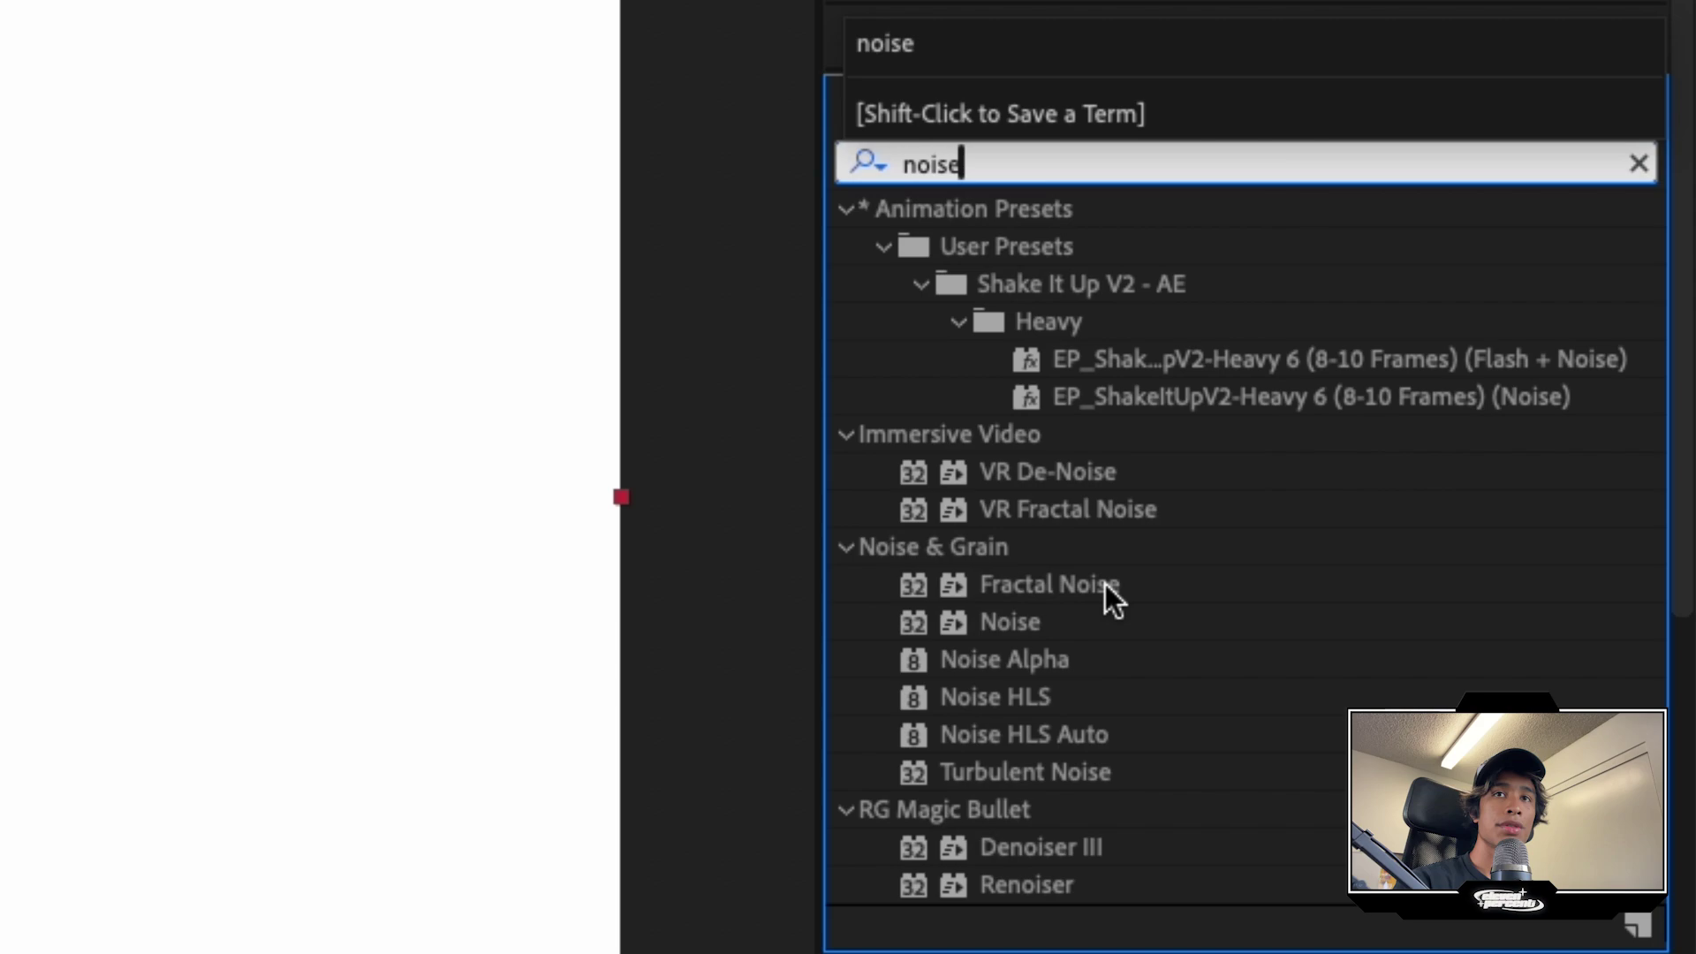
drag(1105, 585, 1182, 295)
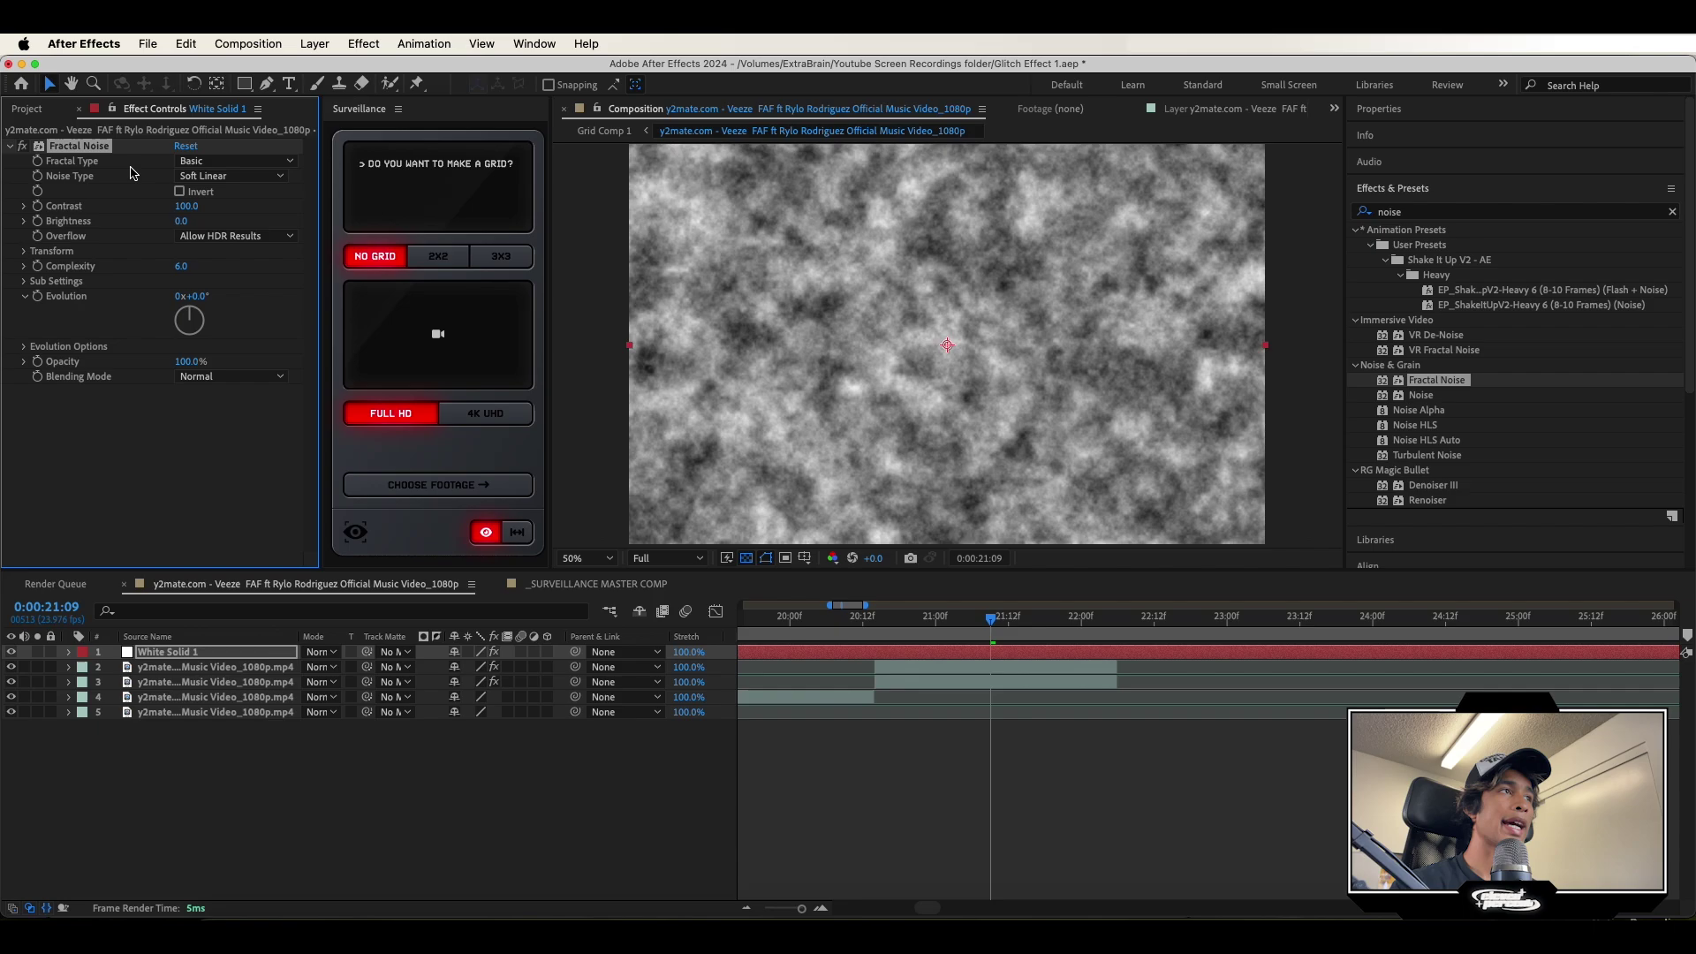
Set the solid's Fractal Noise Brightness to 23 and Scale to 19, and lower its Contrast.
drag(187, 206, 392, 187)
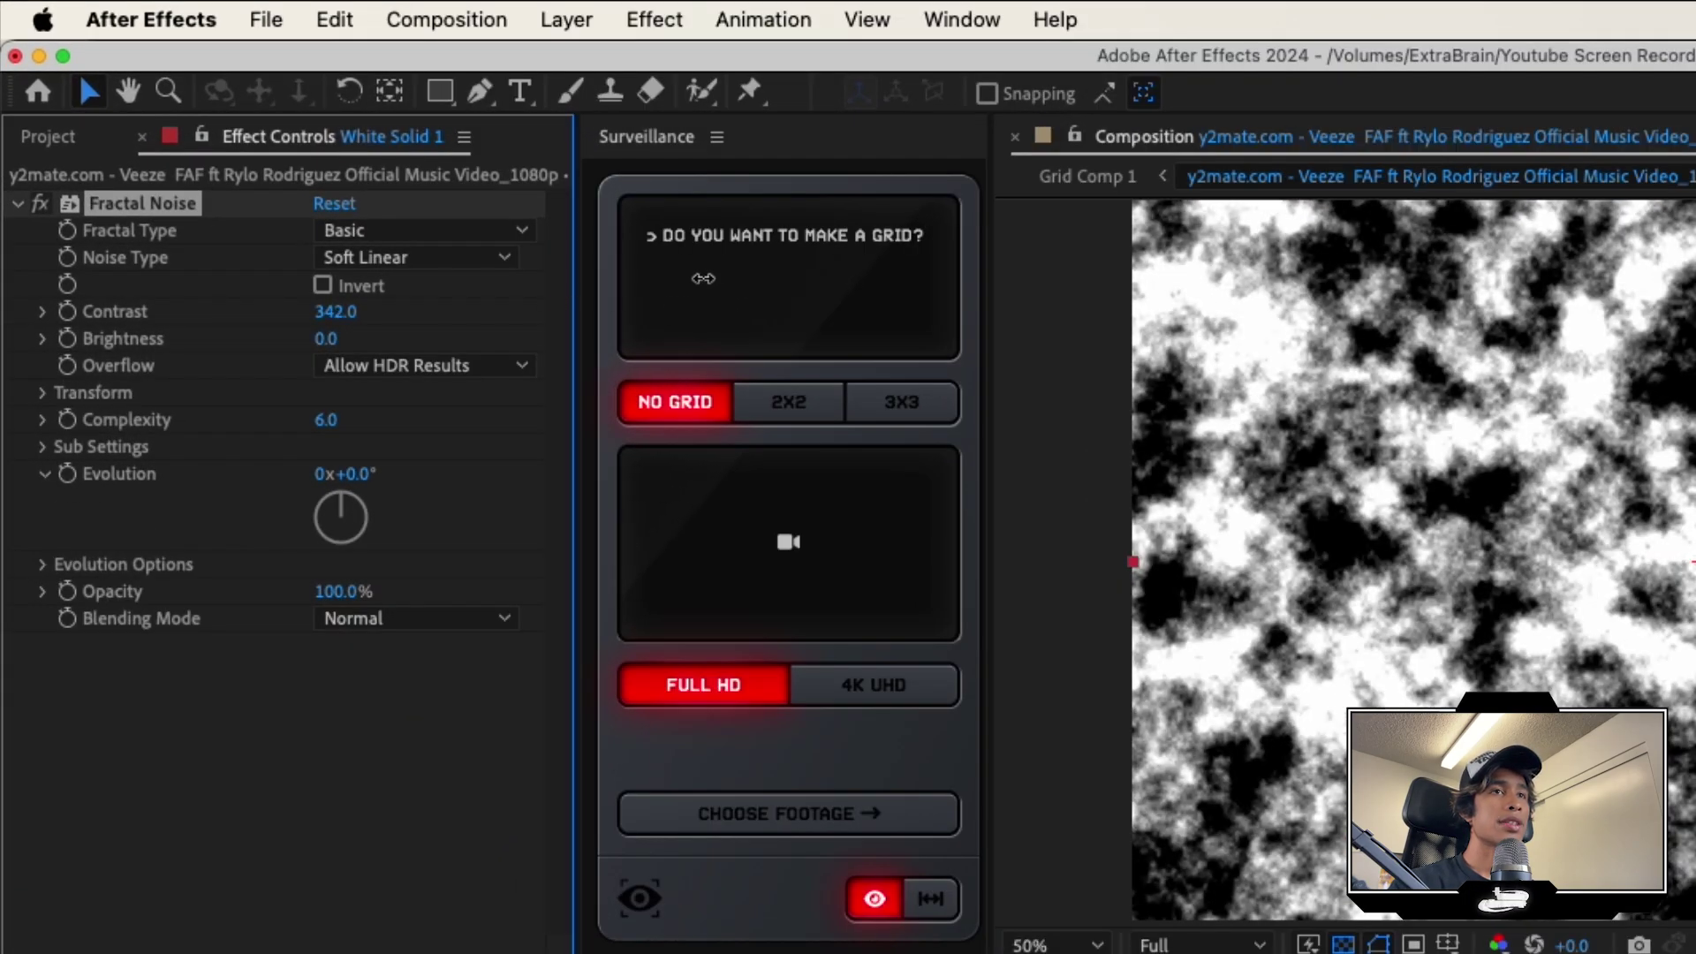
drag(703, 278, 474, 316)
drag(356, 337, 369, 338)
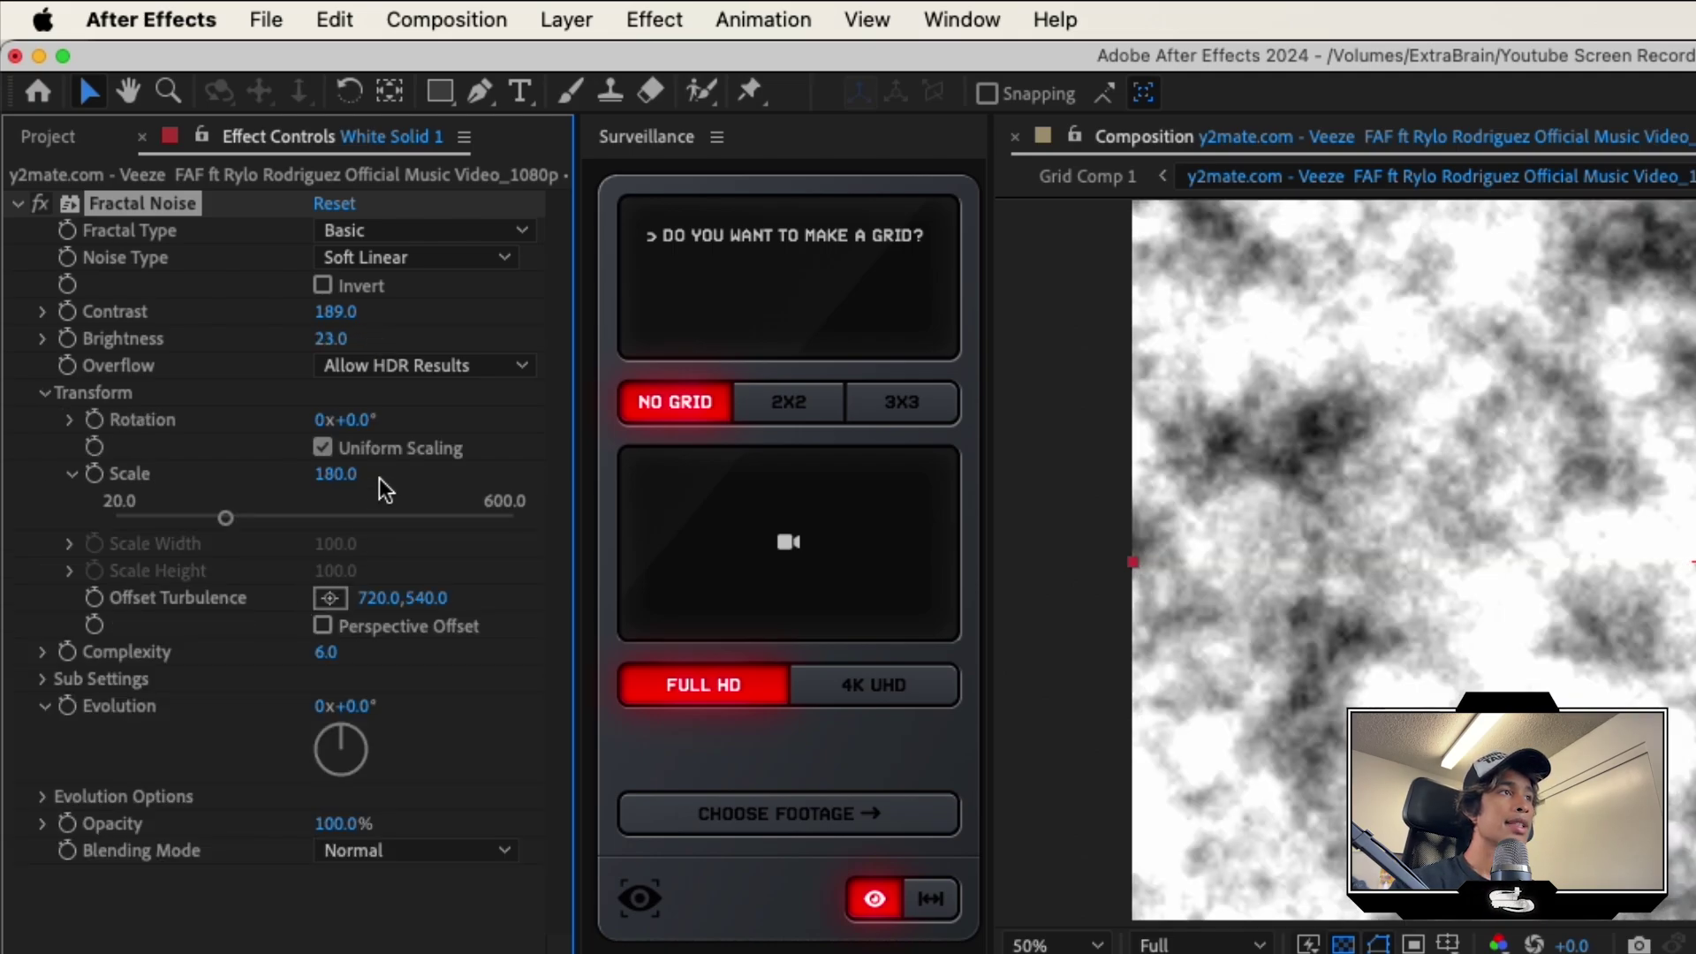
drag(325, 475, 77, 523)
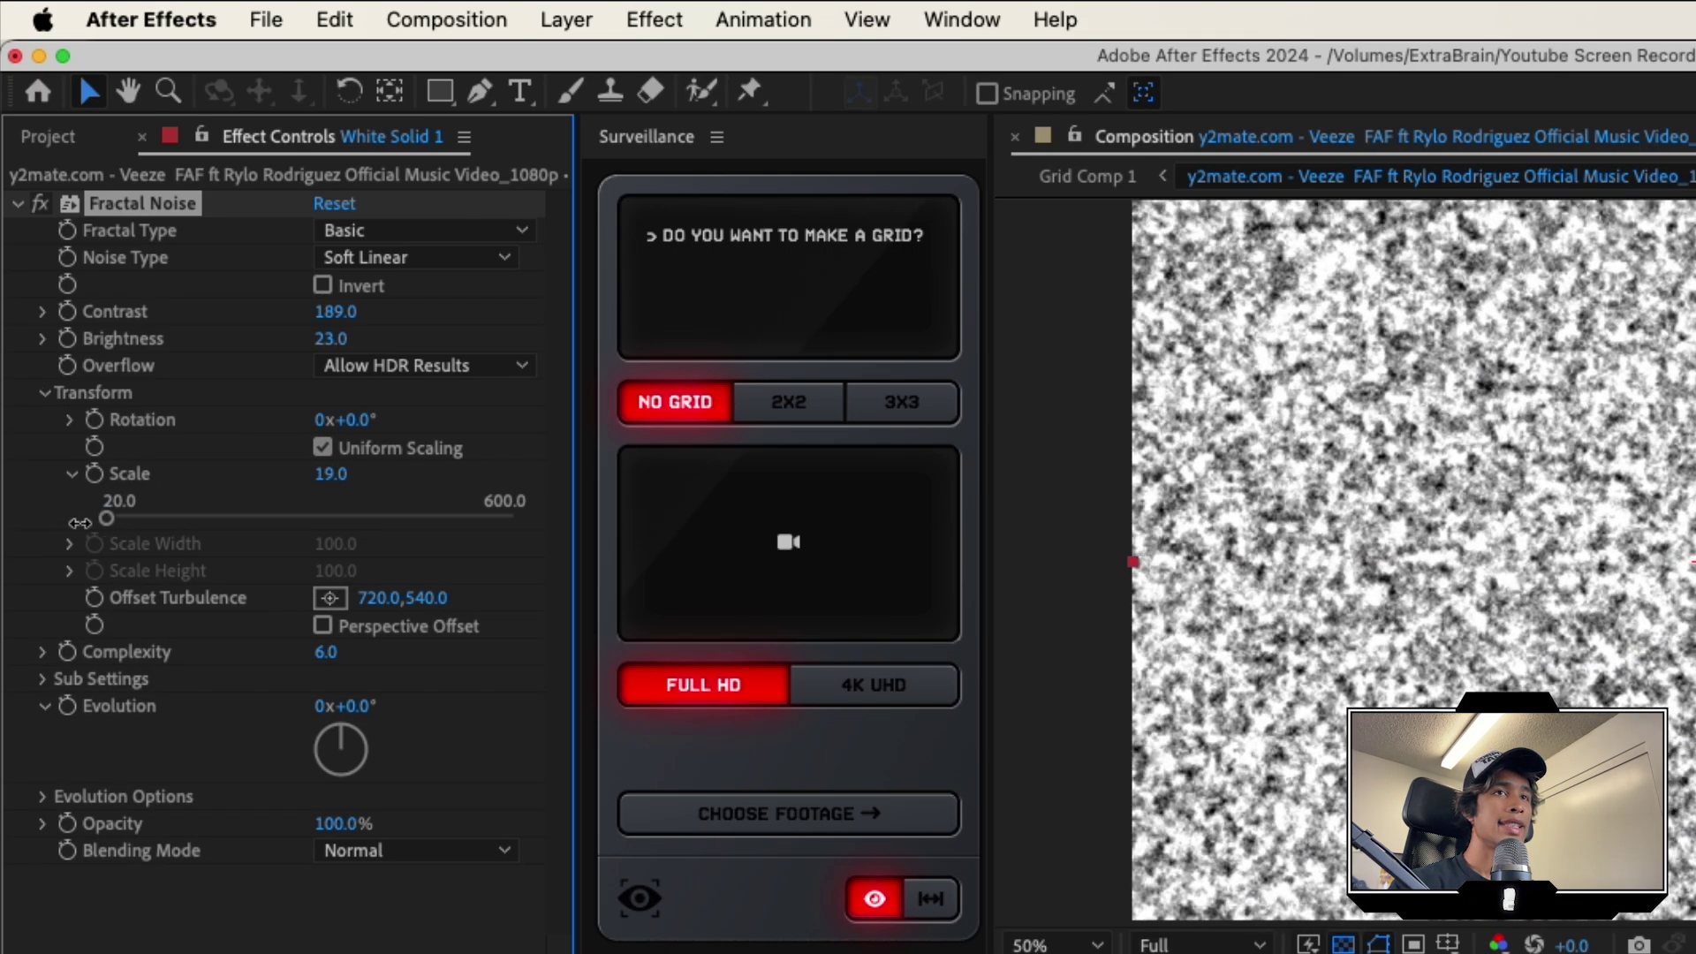
drag(334, 312, 128, 328)
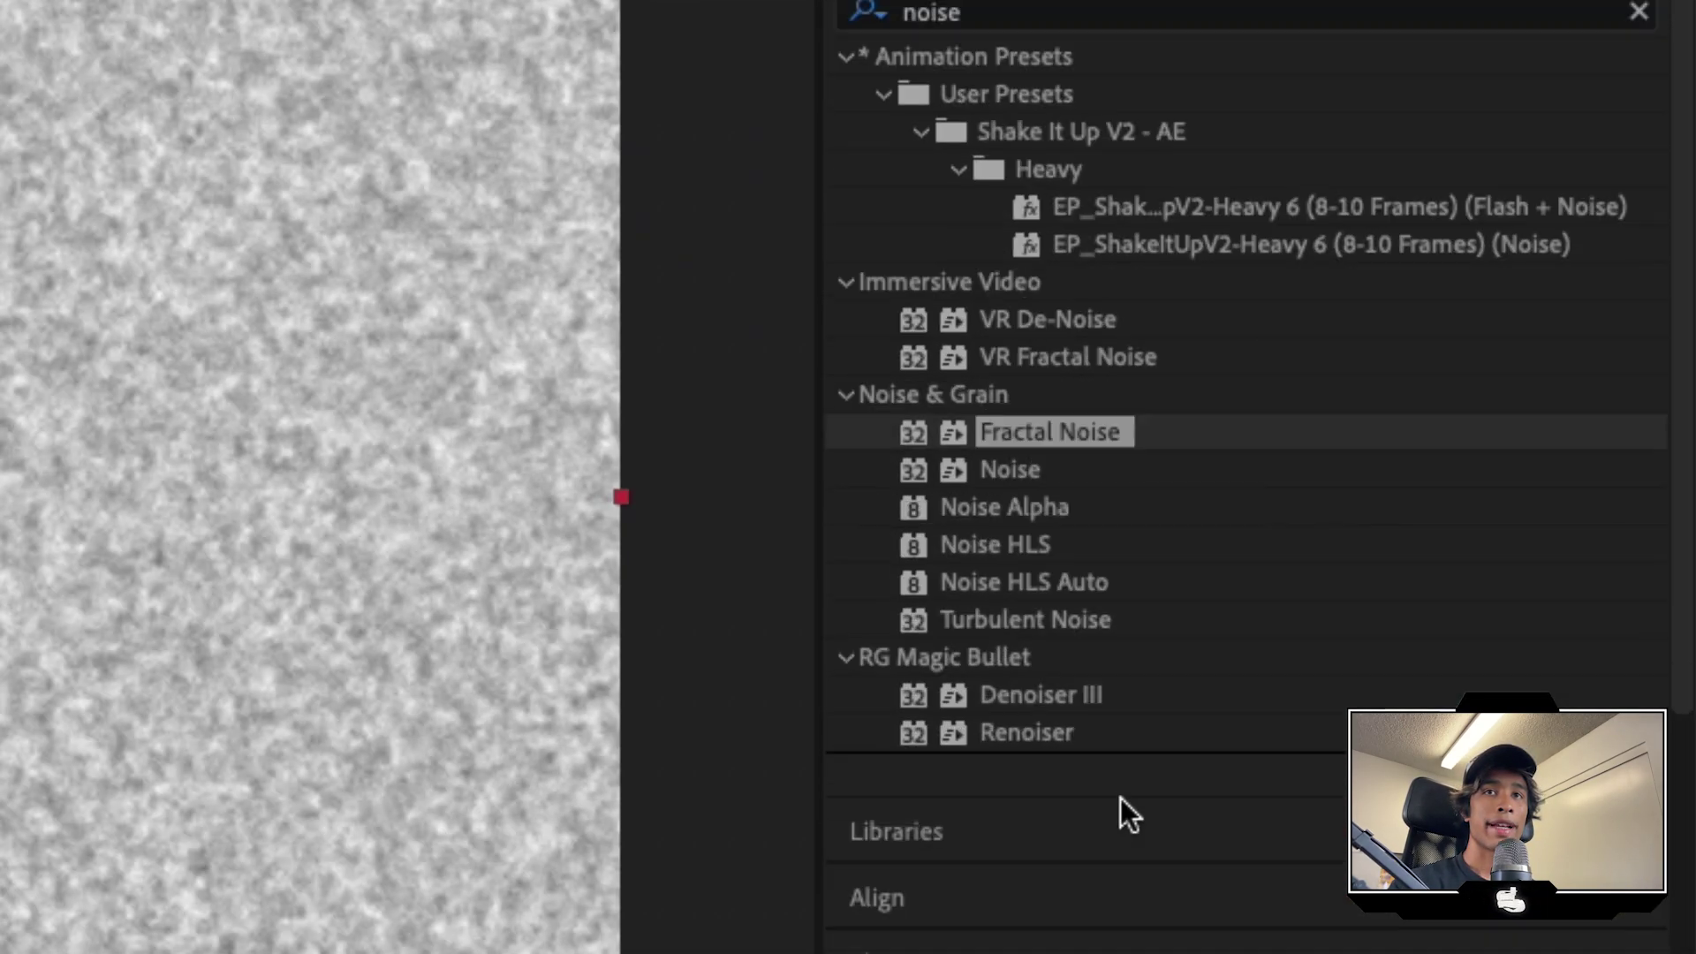
Apply the Noise effect to the white solid, set Amount of Noise to 70%, and inspect the colored grain up close.
drag(1413, 395, 1079, 654)
drag(997, 565, 979, 554)
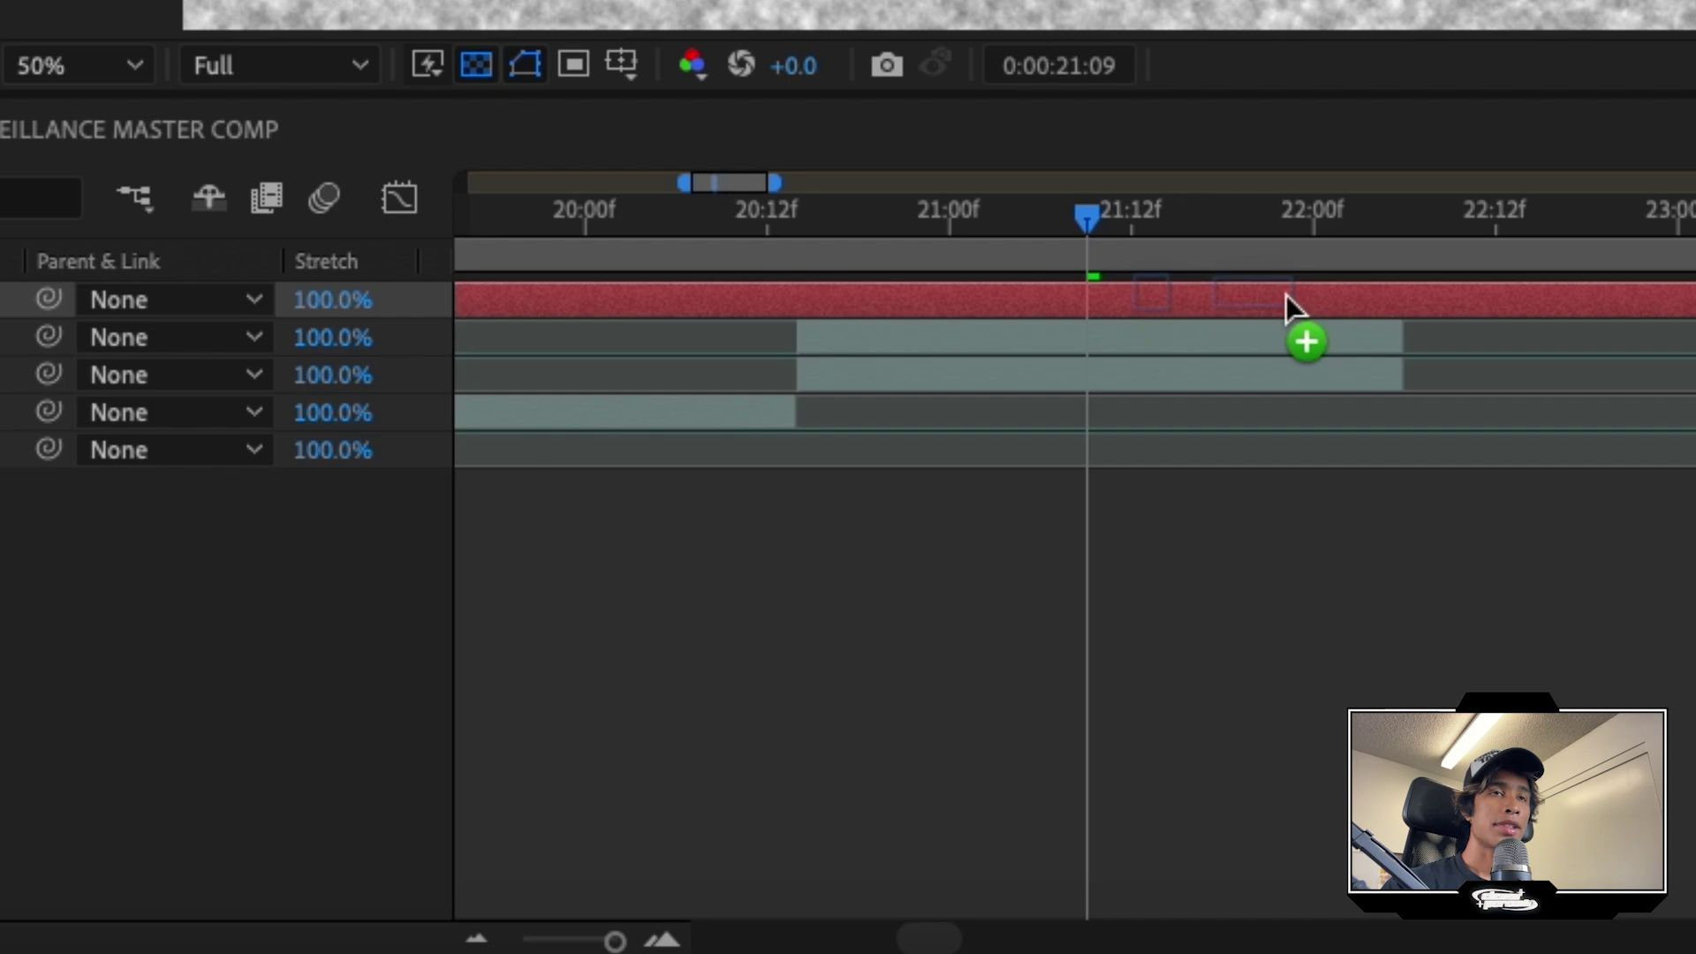
drag(1286, 294, 1288, 295)
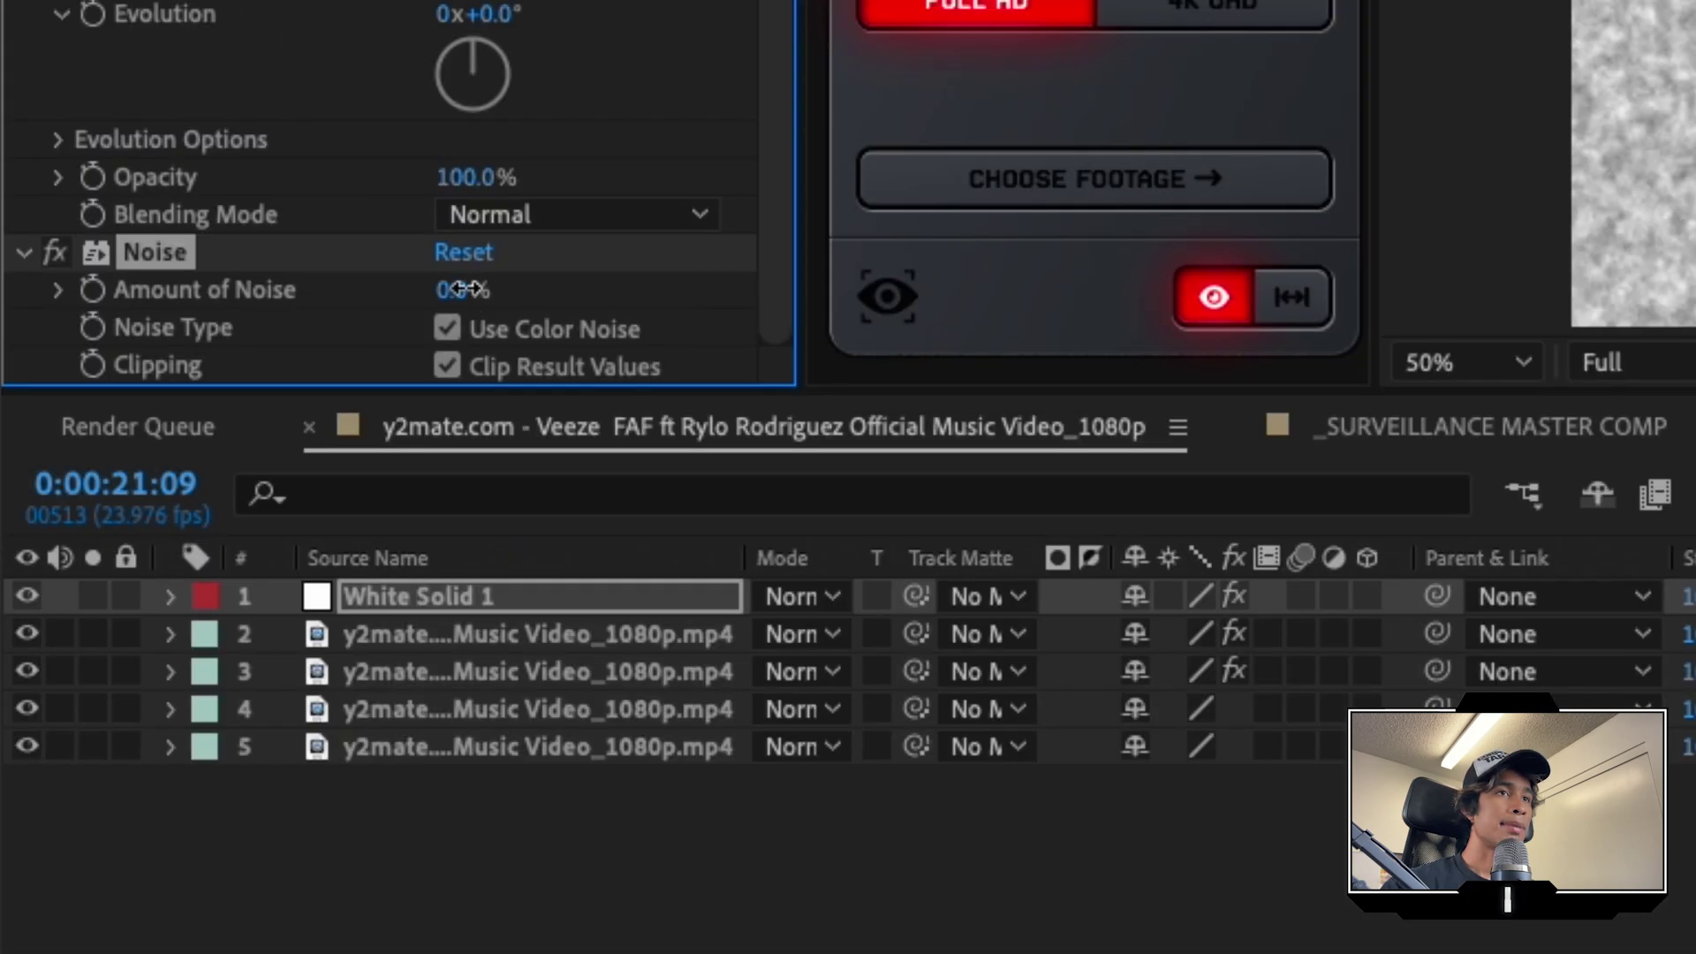
drag(464, 289, 607, 275)
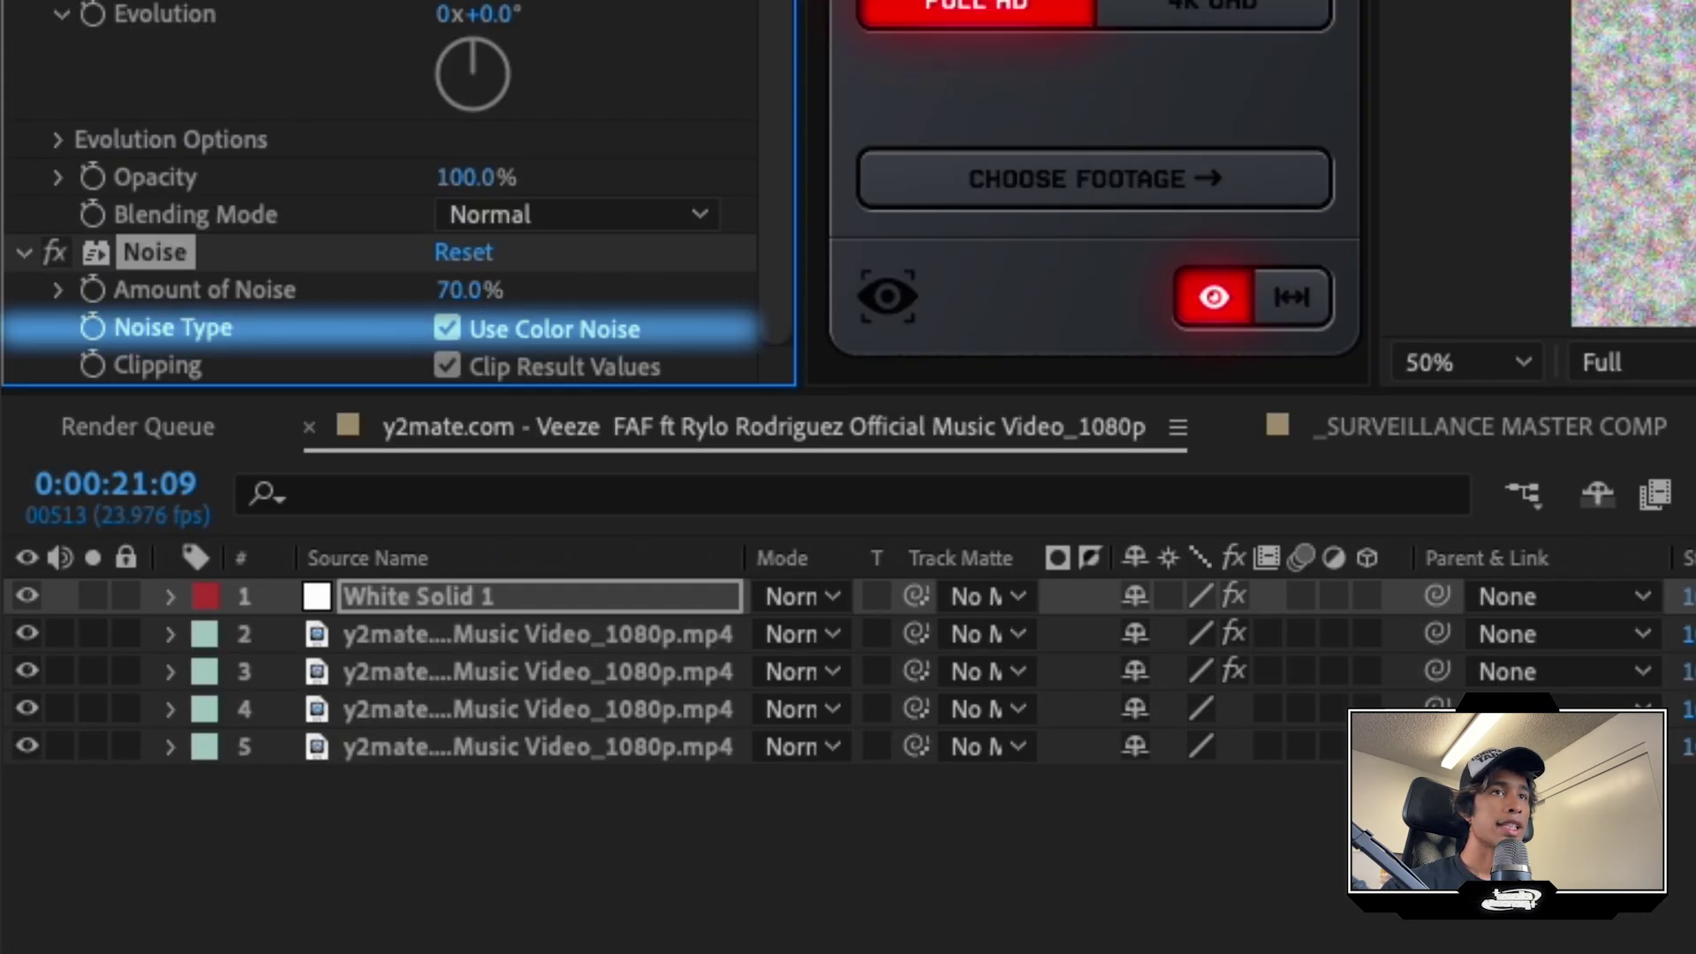
key(period)
key(period)
key(period)
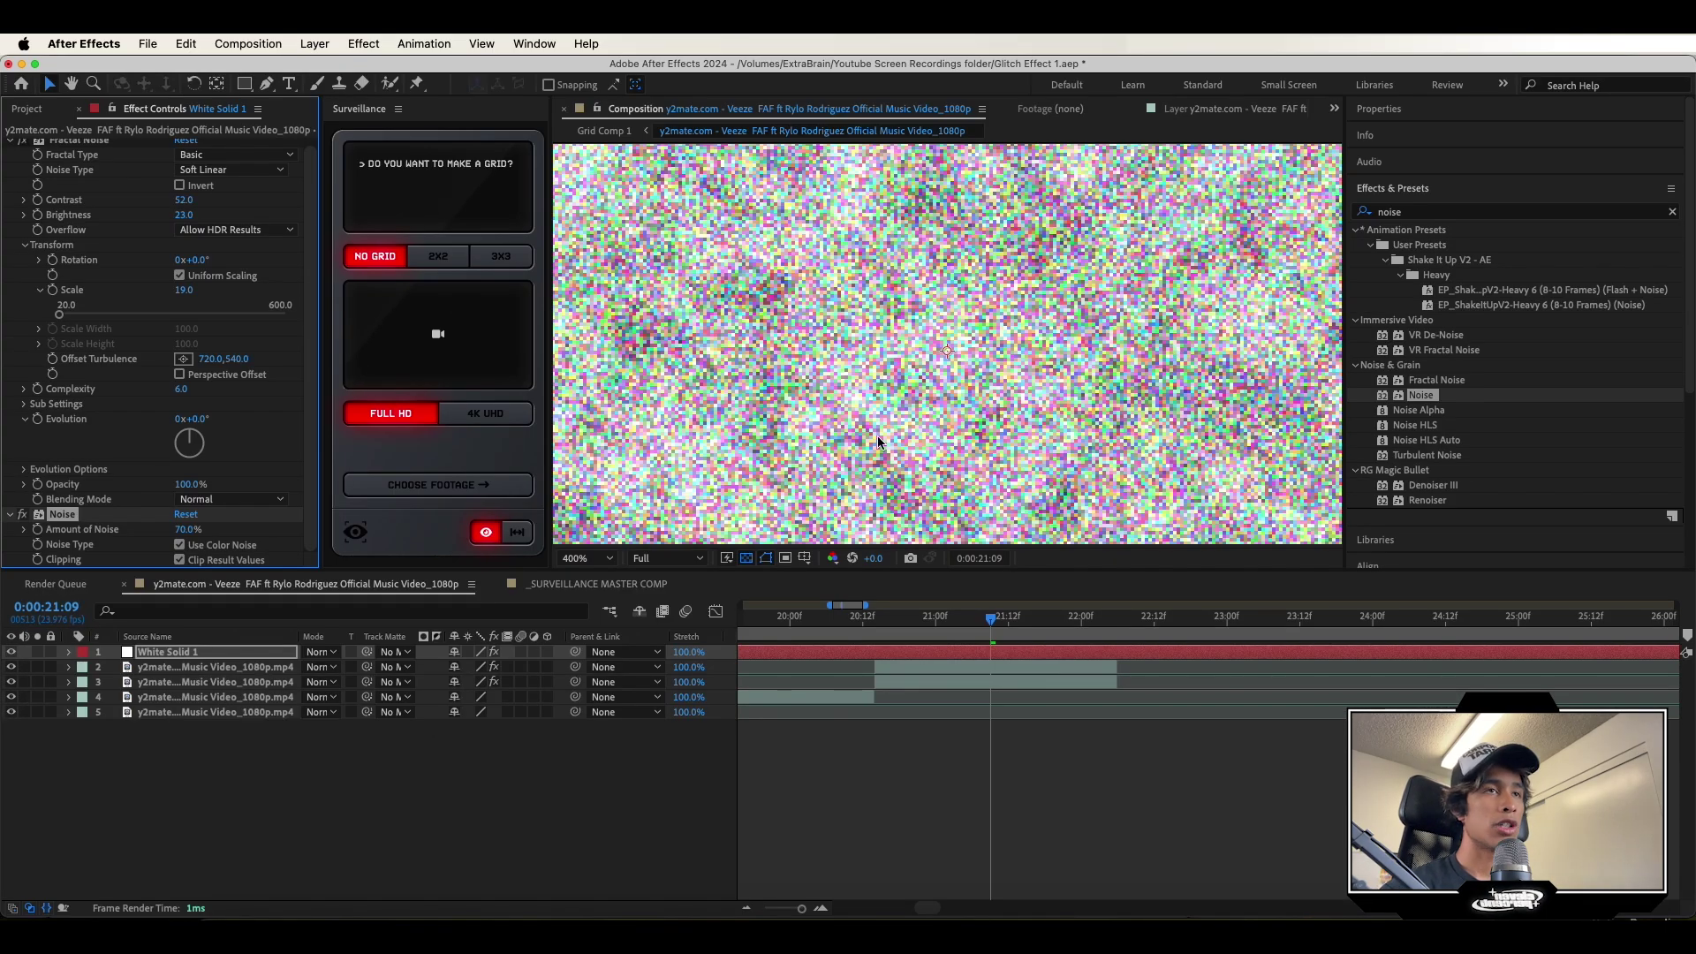
key(comma)
key(comma)
key(comma)
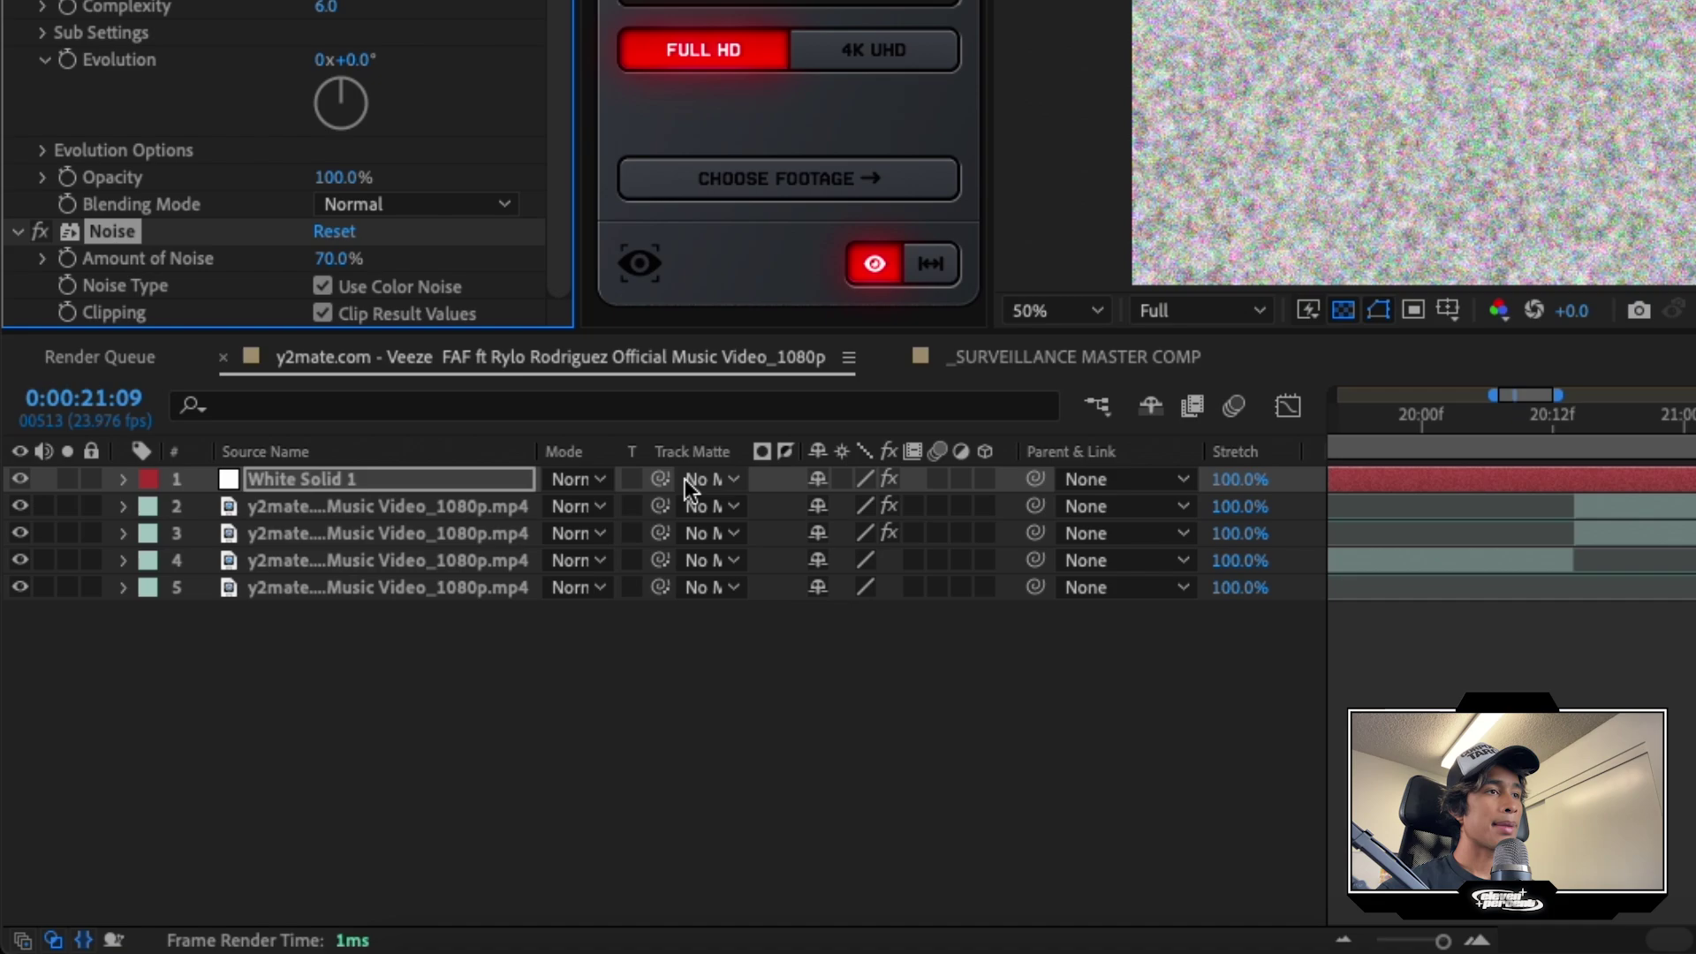
Set the top clip copy as the white solid's track matte and preview the noise-filled outlines.
drag(661, 485, 422, 507)
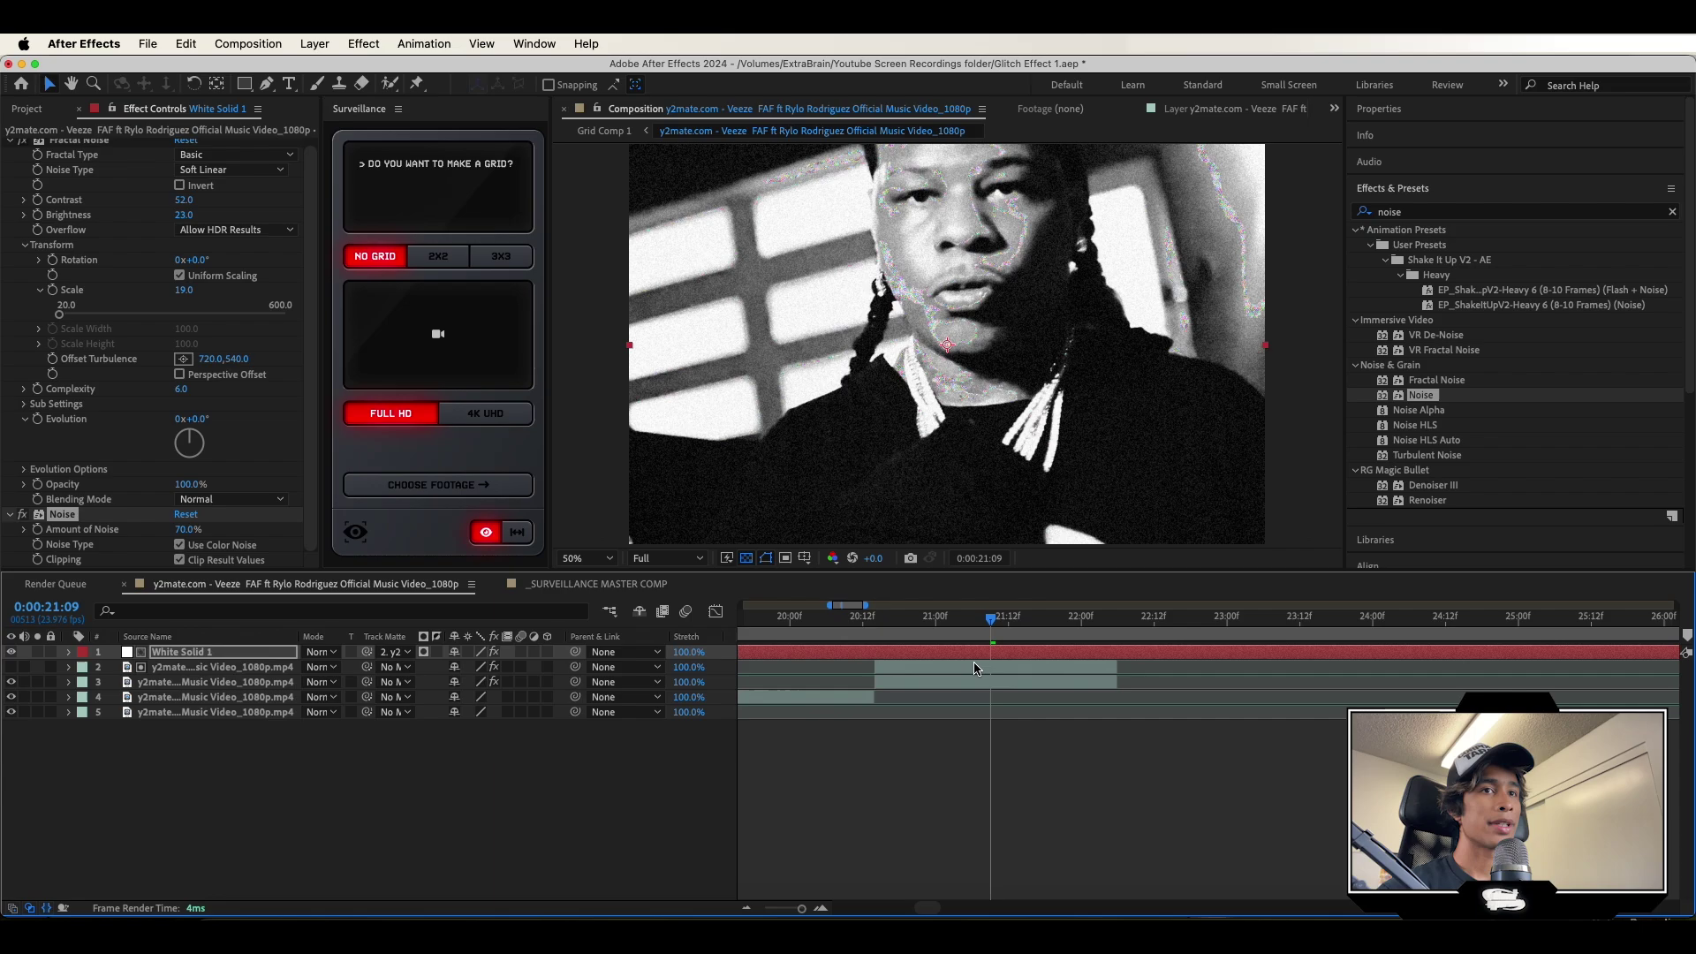
drag(972, 622, 866, 646)
key(space)
key(space)
scroll(1023, 184, up, 1)
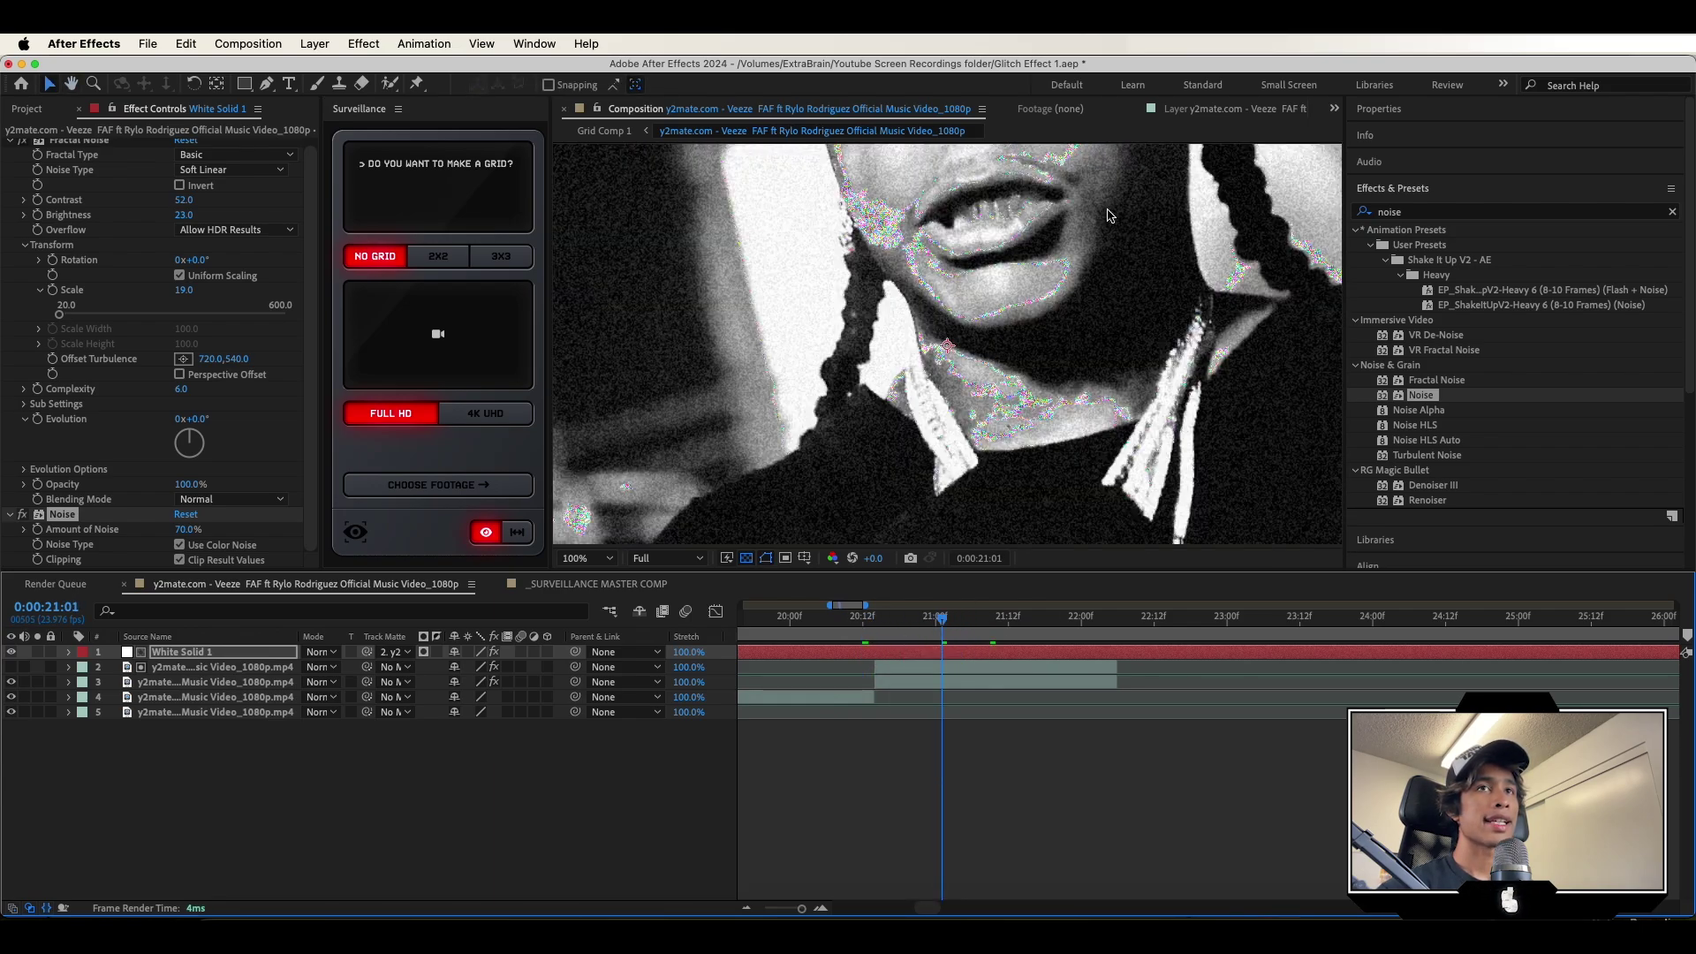
scroll(1103, 219, down, 4)
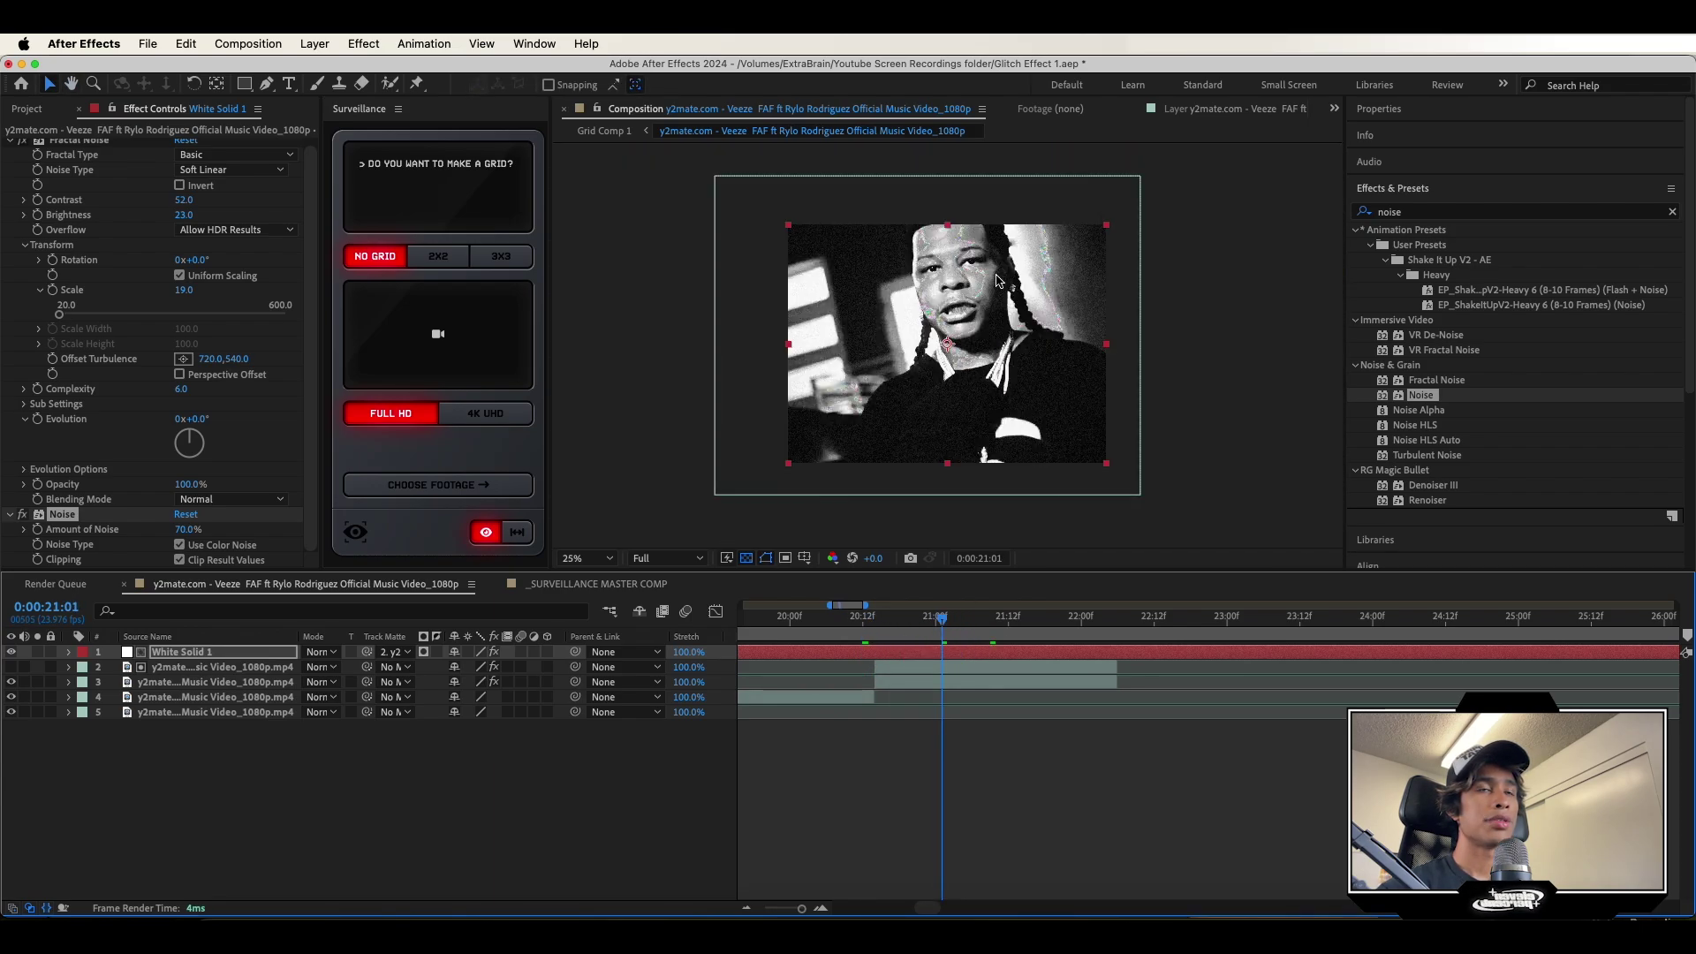
scroll(996, 281, up, 2)
key(space)
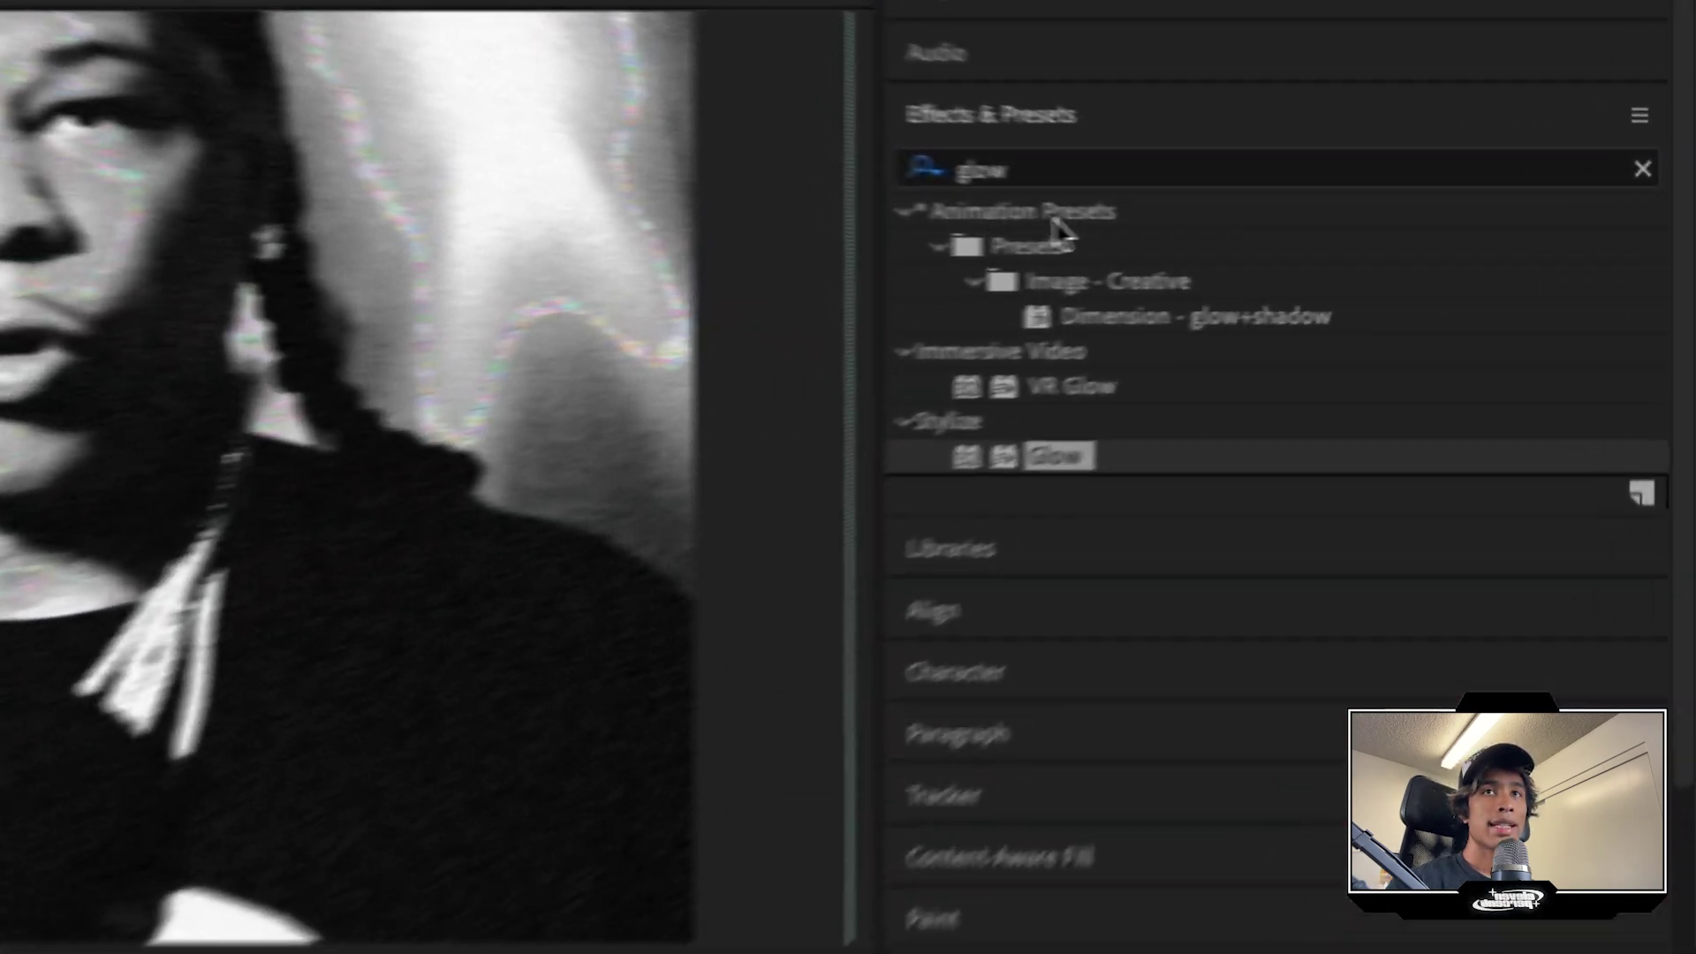
Apply Glow to the top clip copy with Threshold 80.8%, Radius 21 and Intensity 0.9.
click(1018, 170)
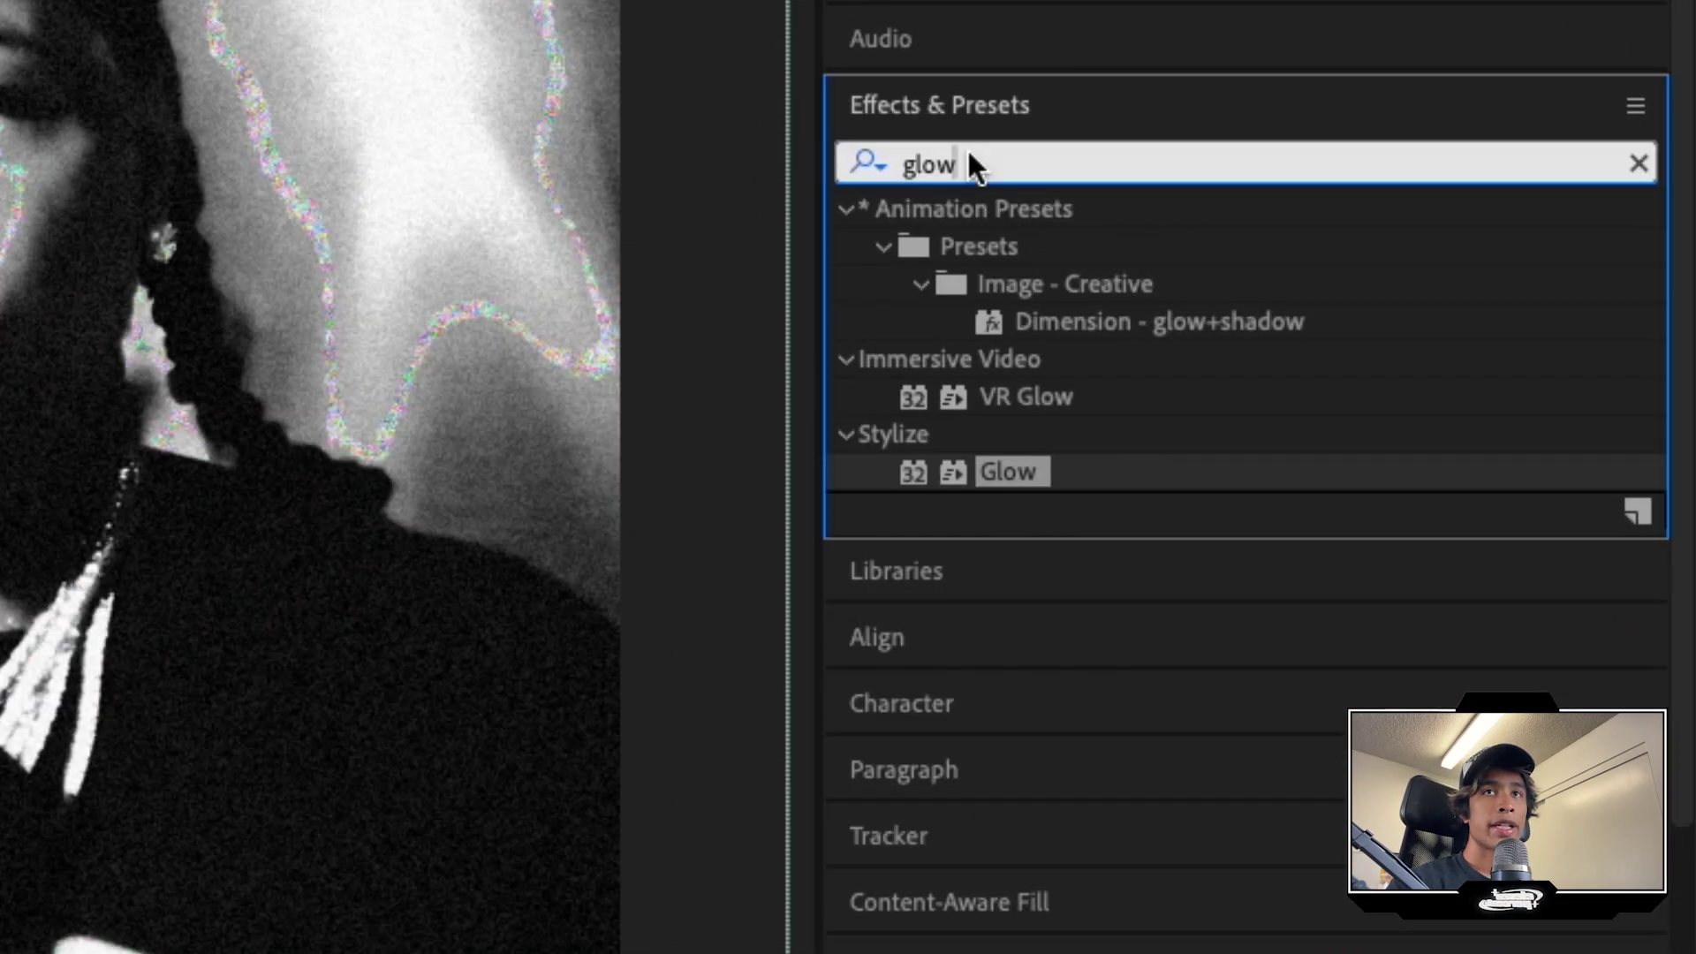
drag(1074, 457, 1033, 343)
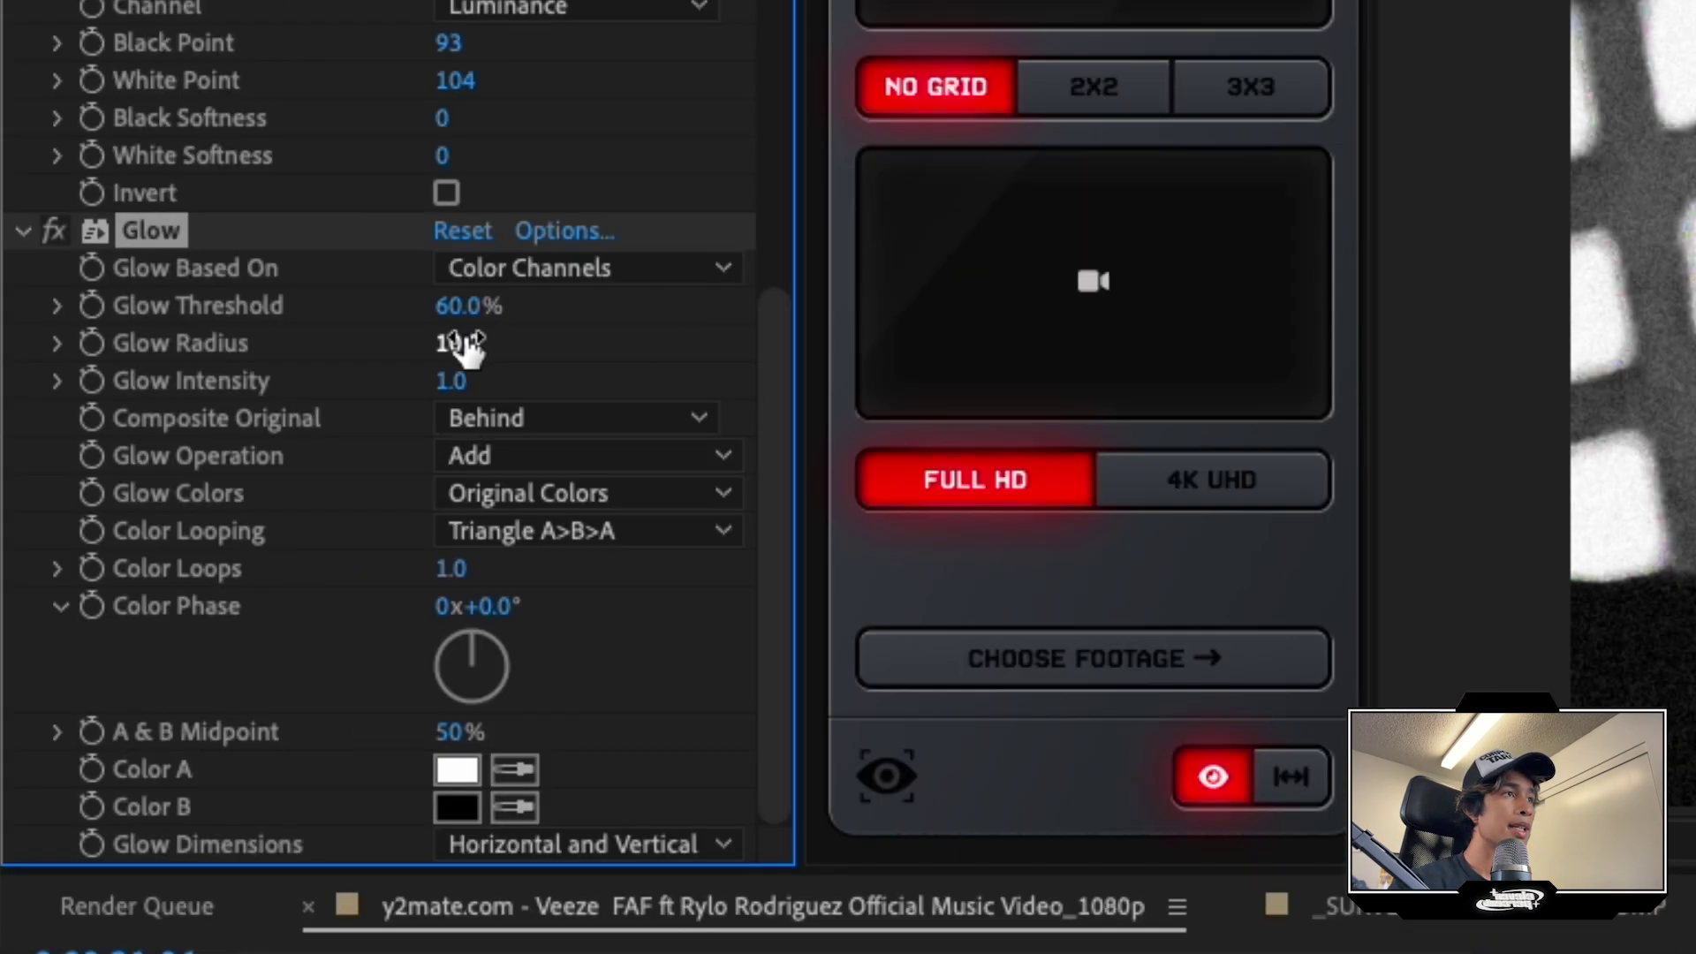
drag(464, 346, 533, 367)
drag(451, 307, 555, 344)
drag(457, 388, 481, 386)
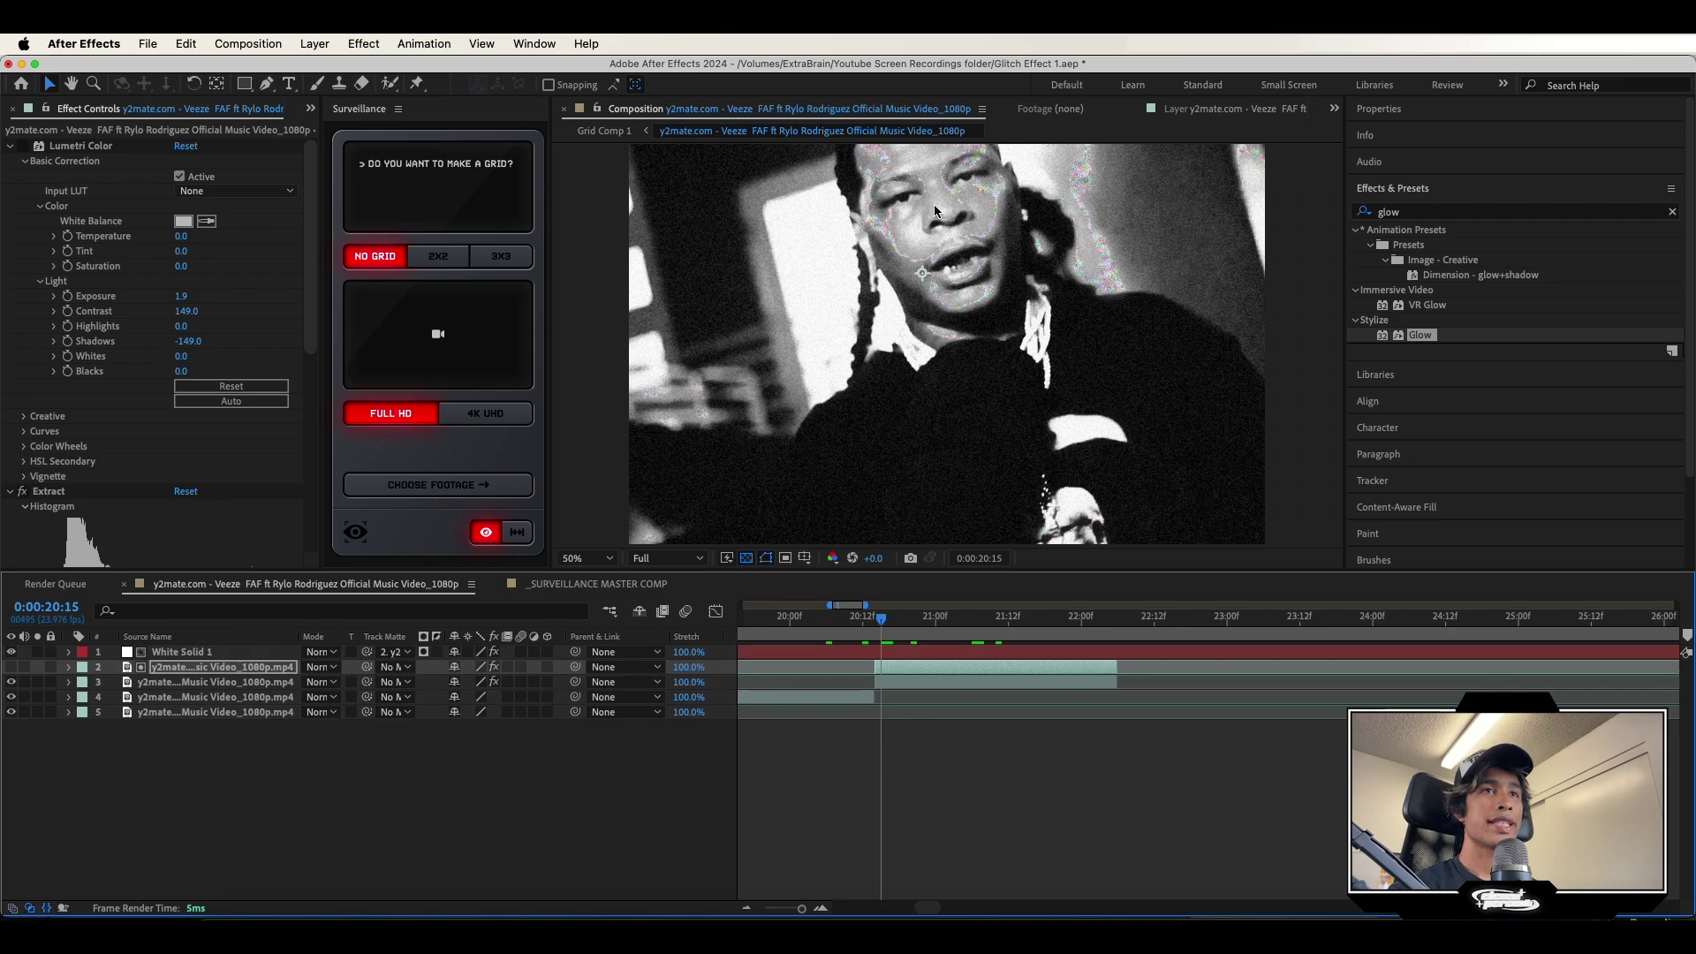
Search the effects for "ven" and apply the Venetian Blinds transition effect to the white solid.
click(1438, 212)
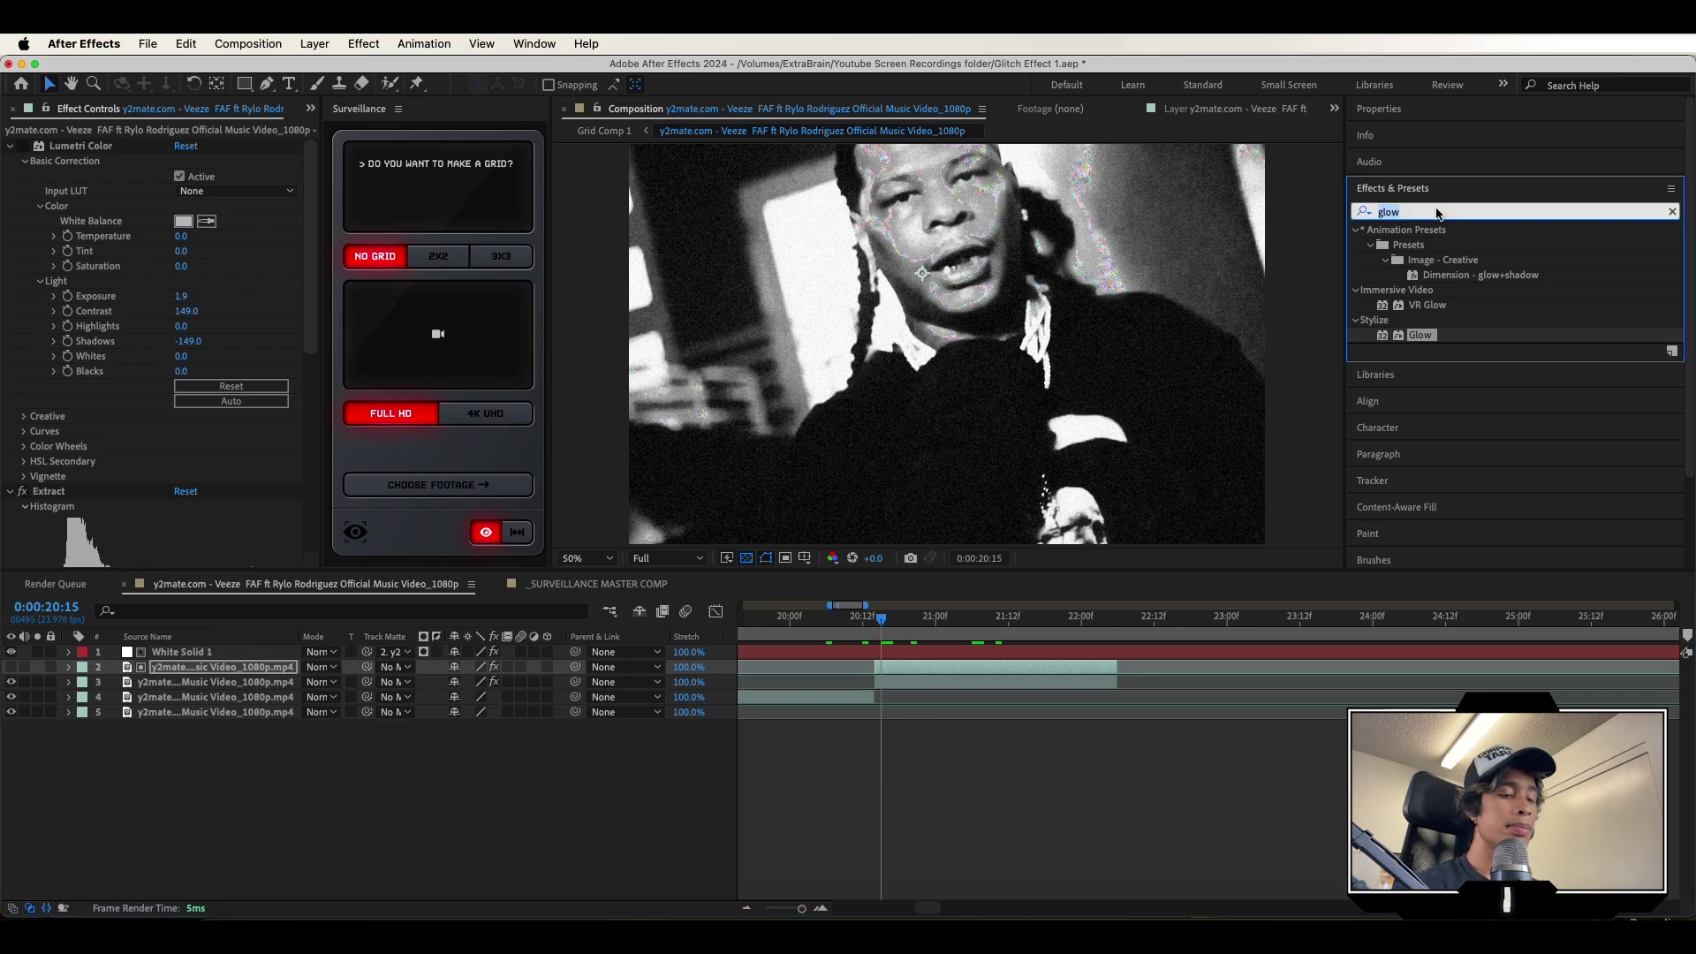
text(ver)
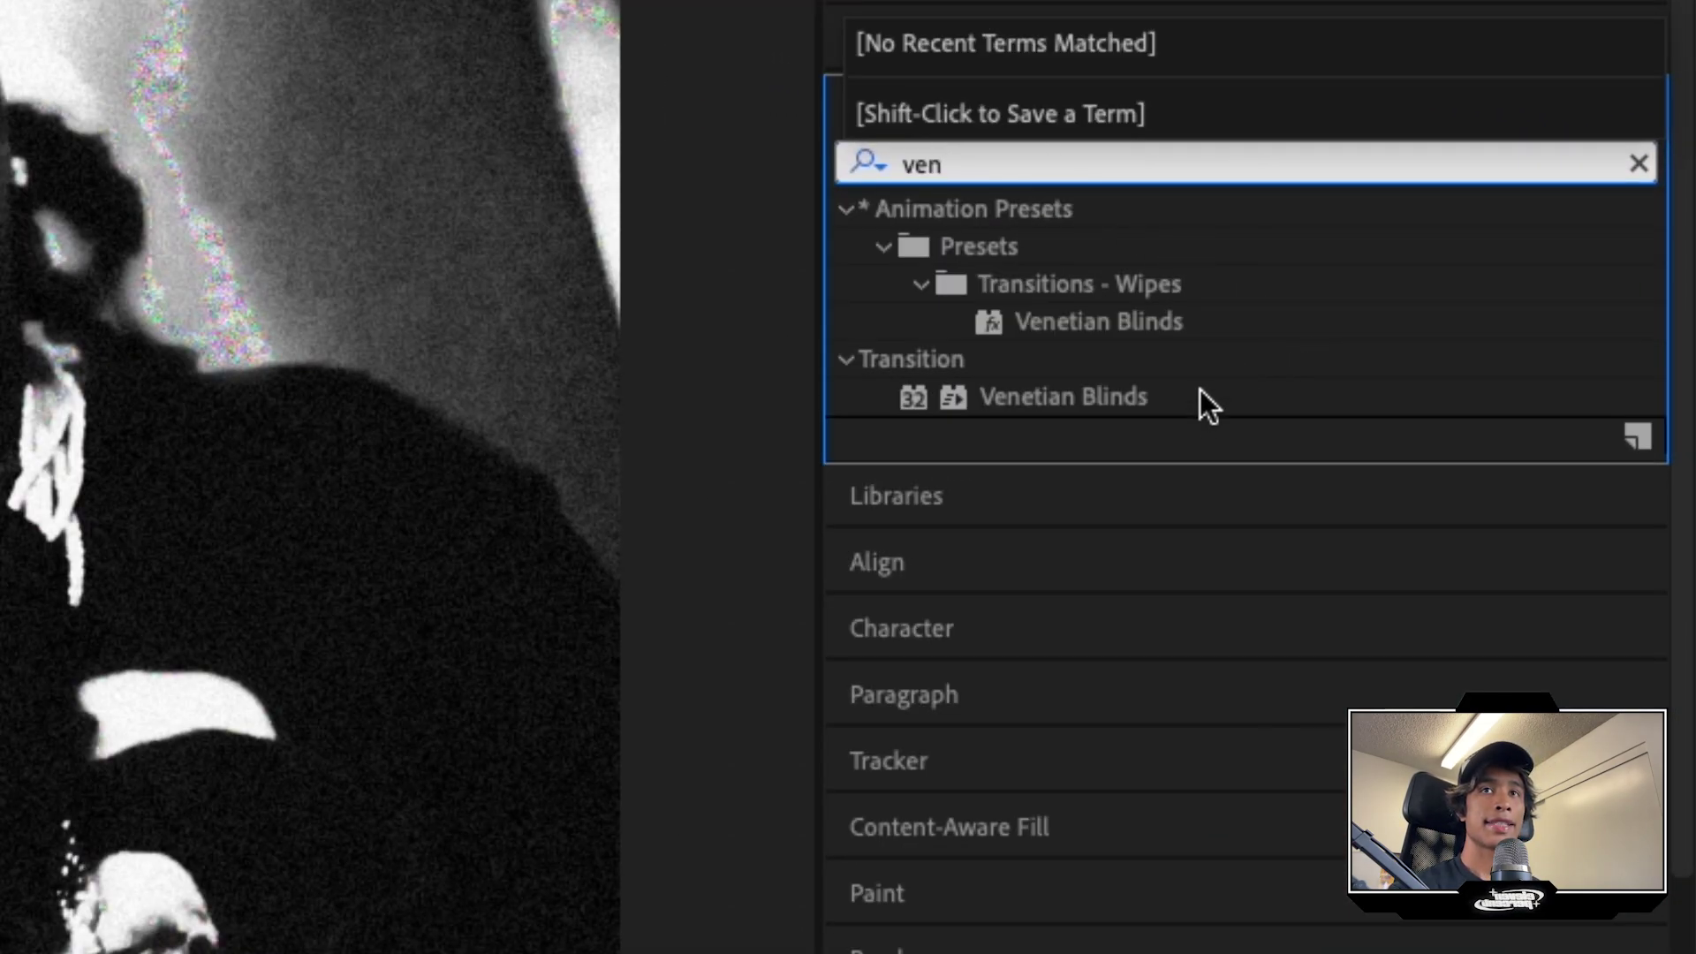
click(1199, 395)
drag(1088, 405, 1237, 342)
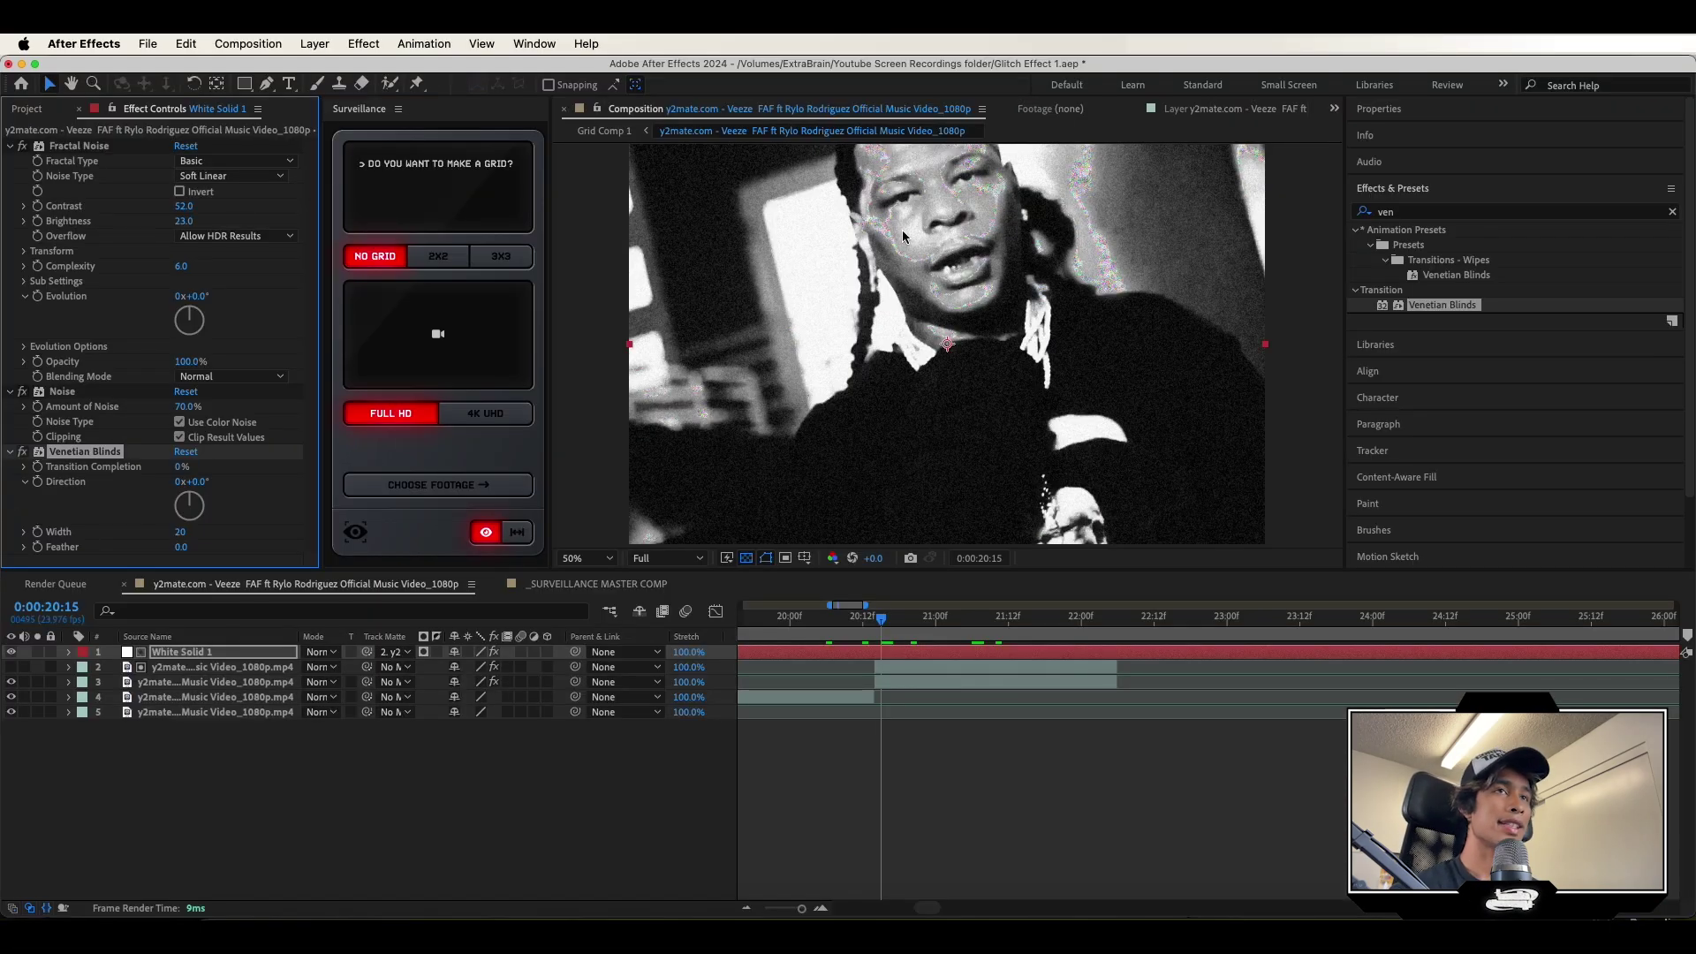
View the white solid on its own and set Venetian Blinds to 47% Transition Completion, 90° Direction and Width 4.
double_click(852, 658)
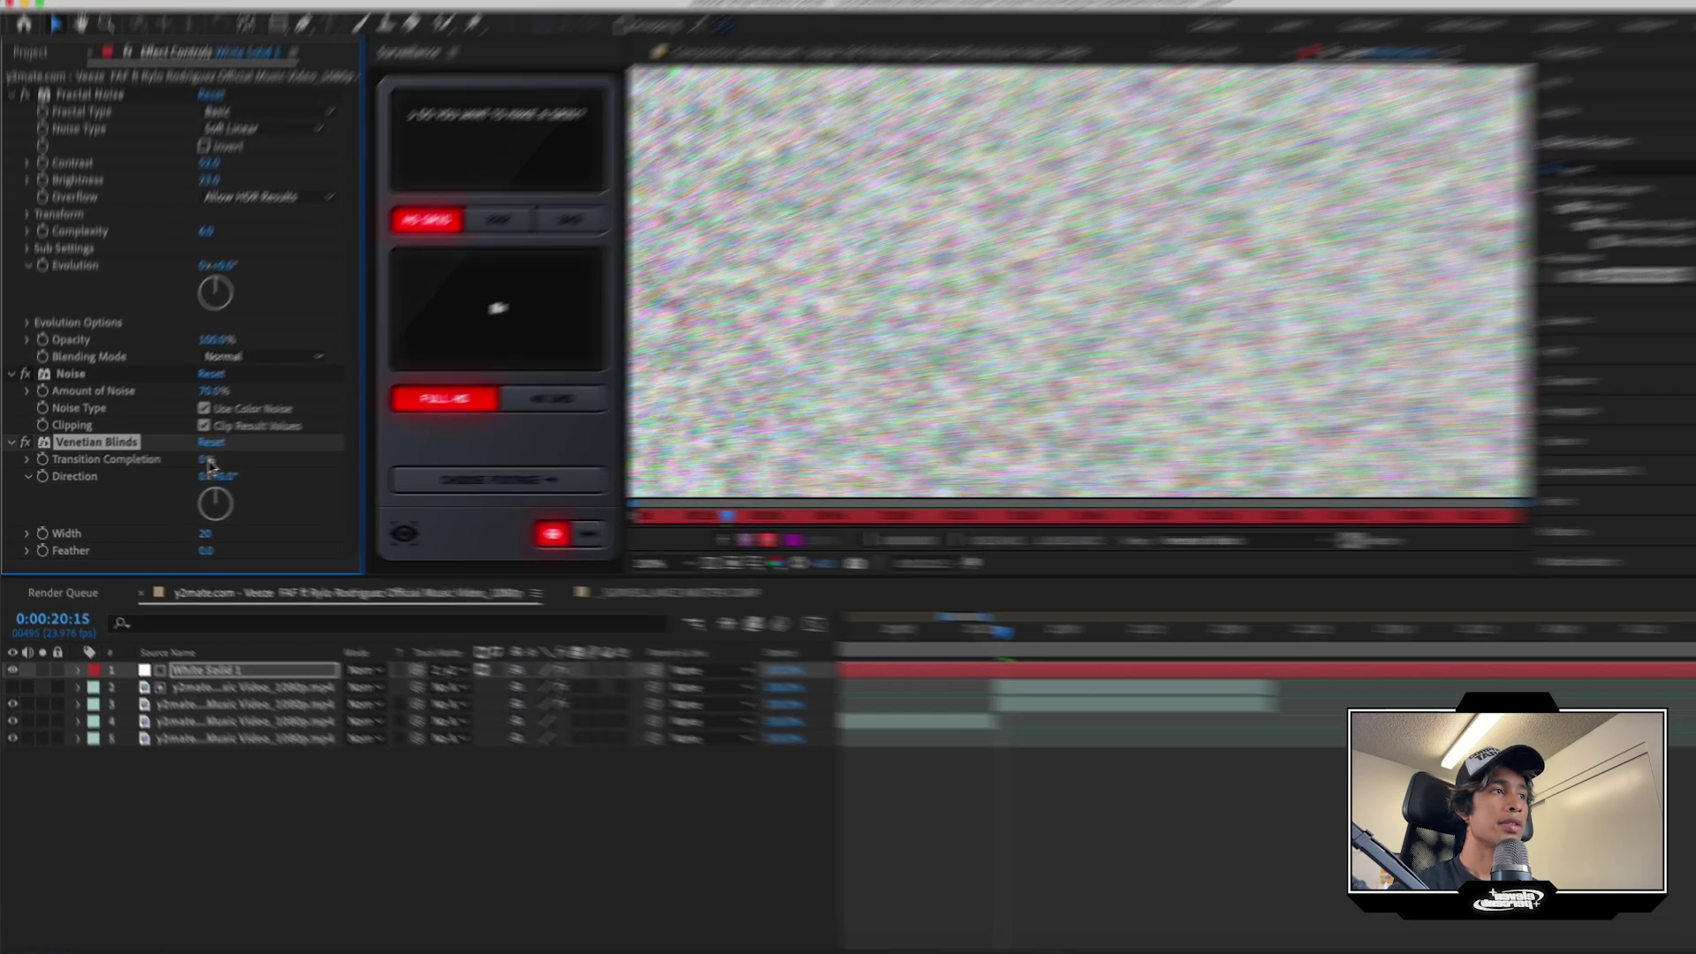
drag(182, 466, 230, 466)
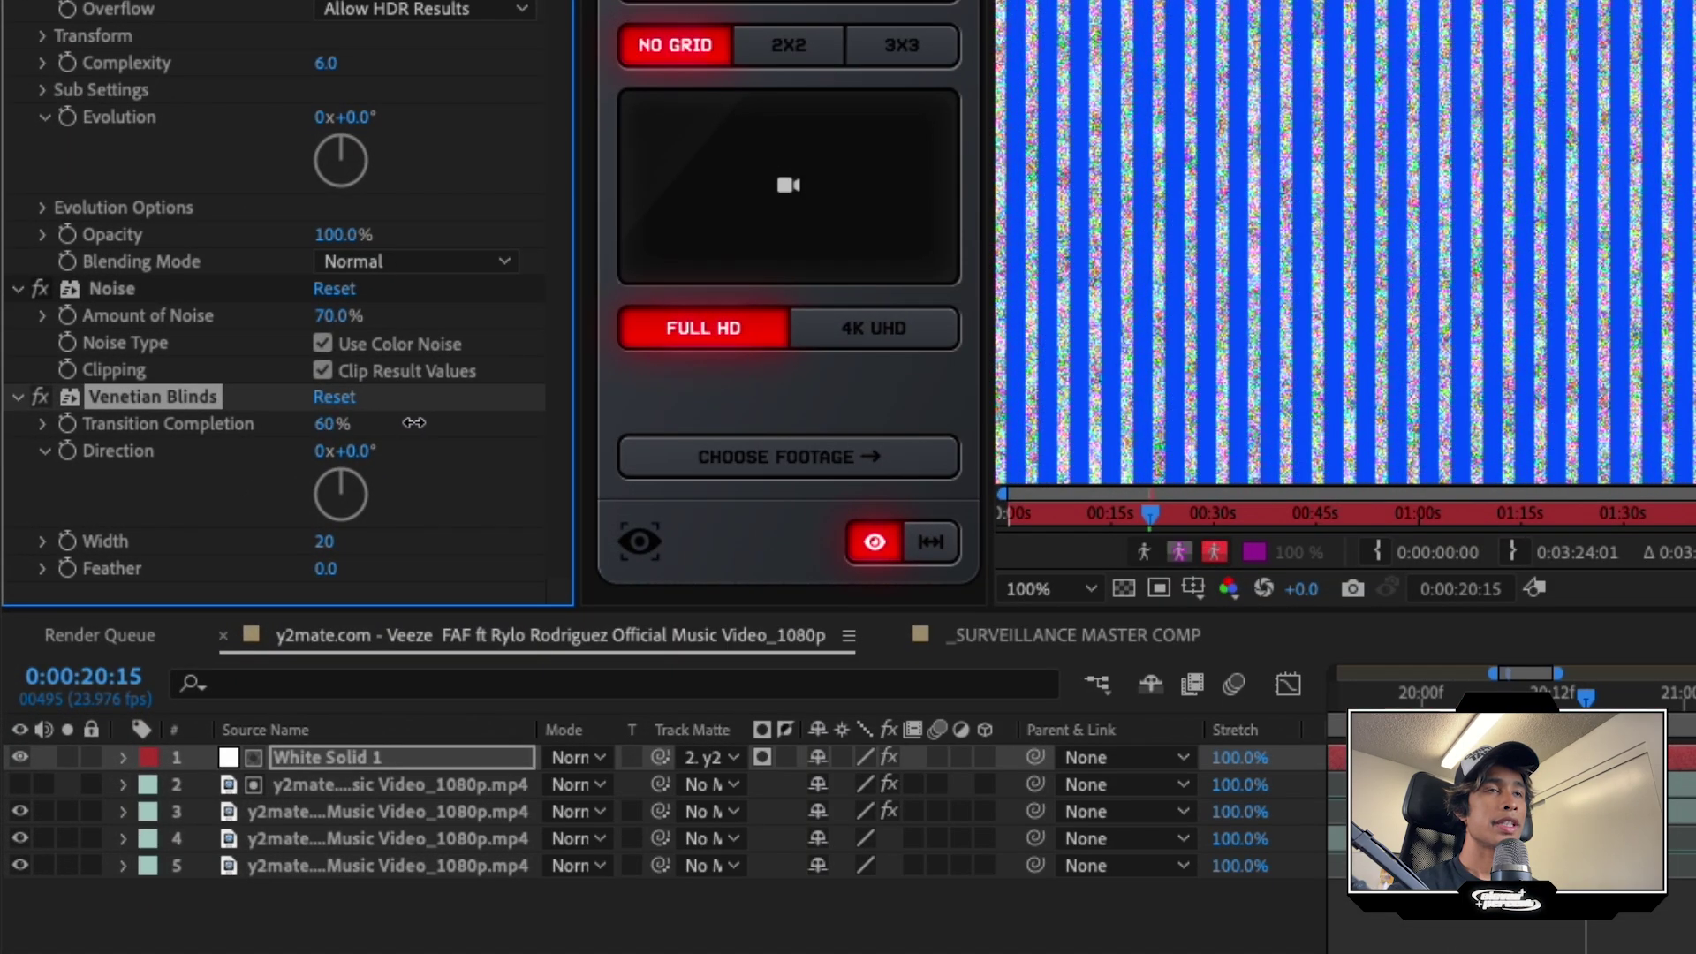
drag(414, 422, 393, 422)
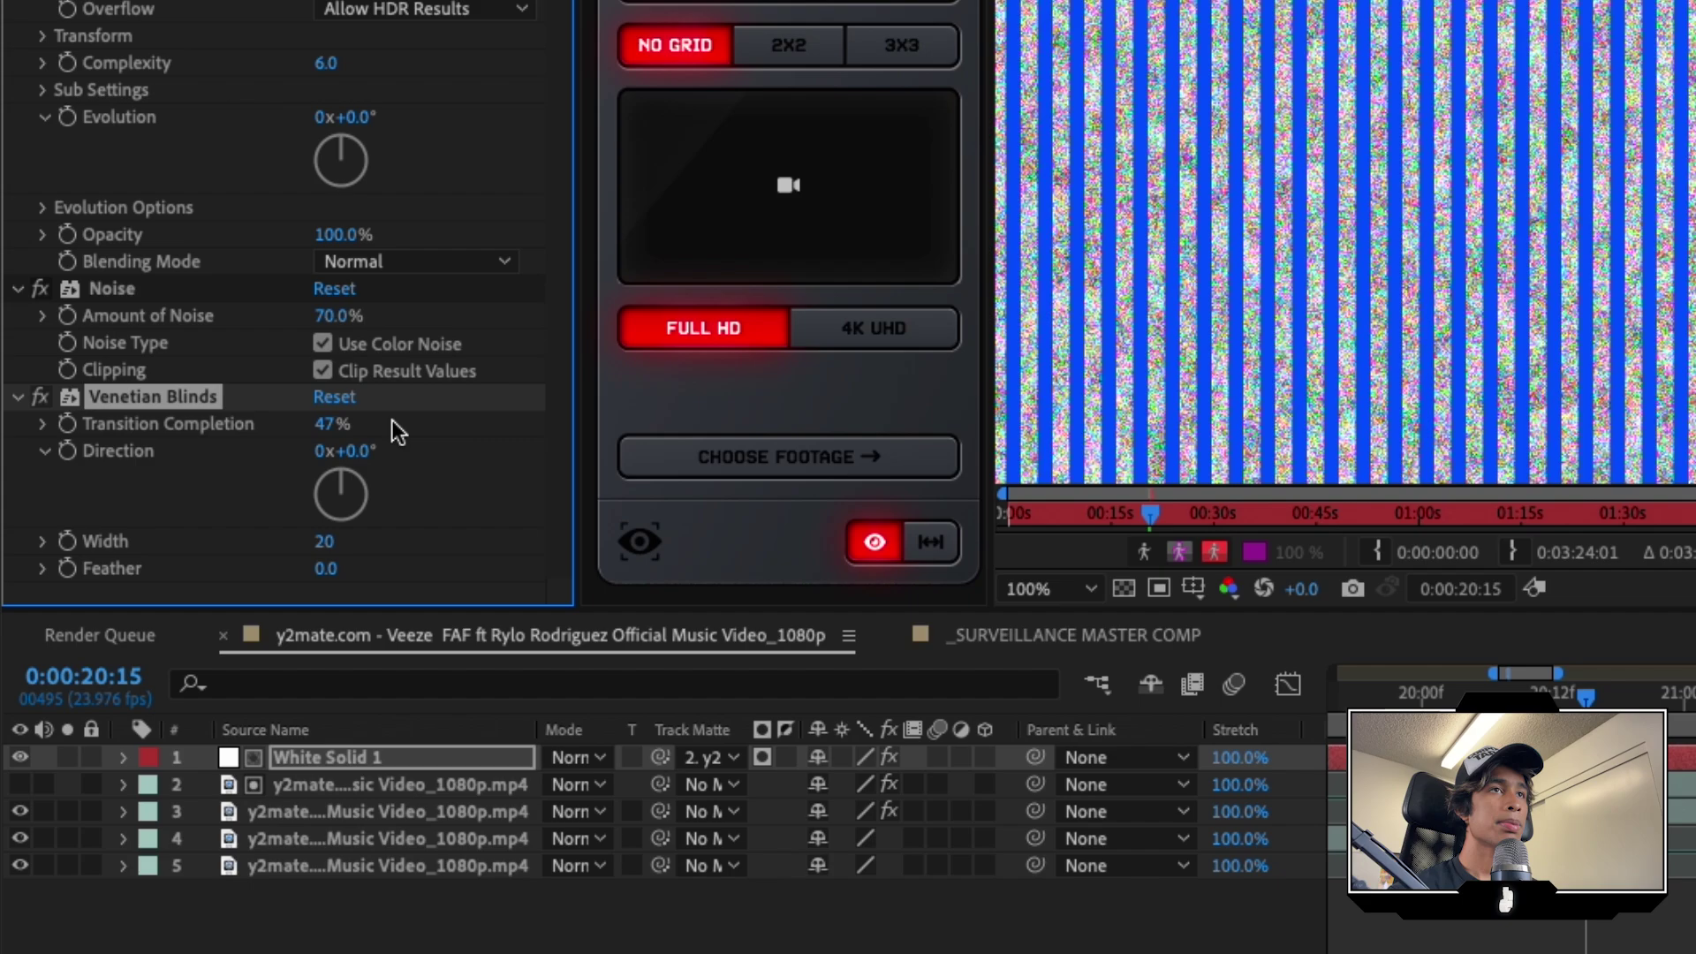
click(358, 451)
text(90)
key(Return)
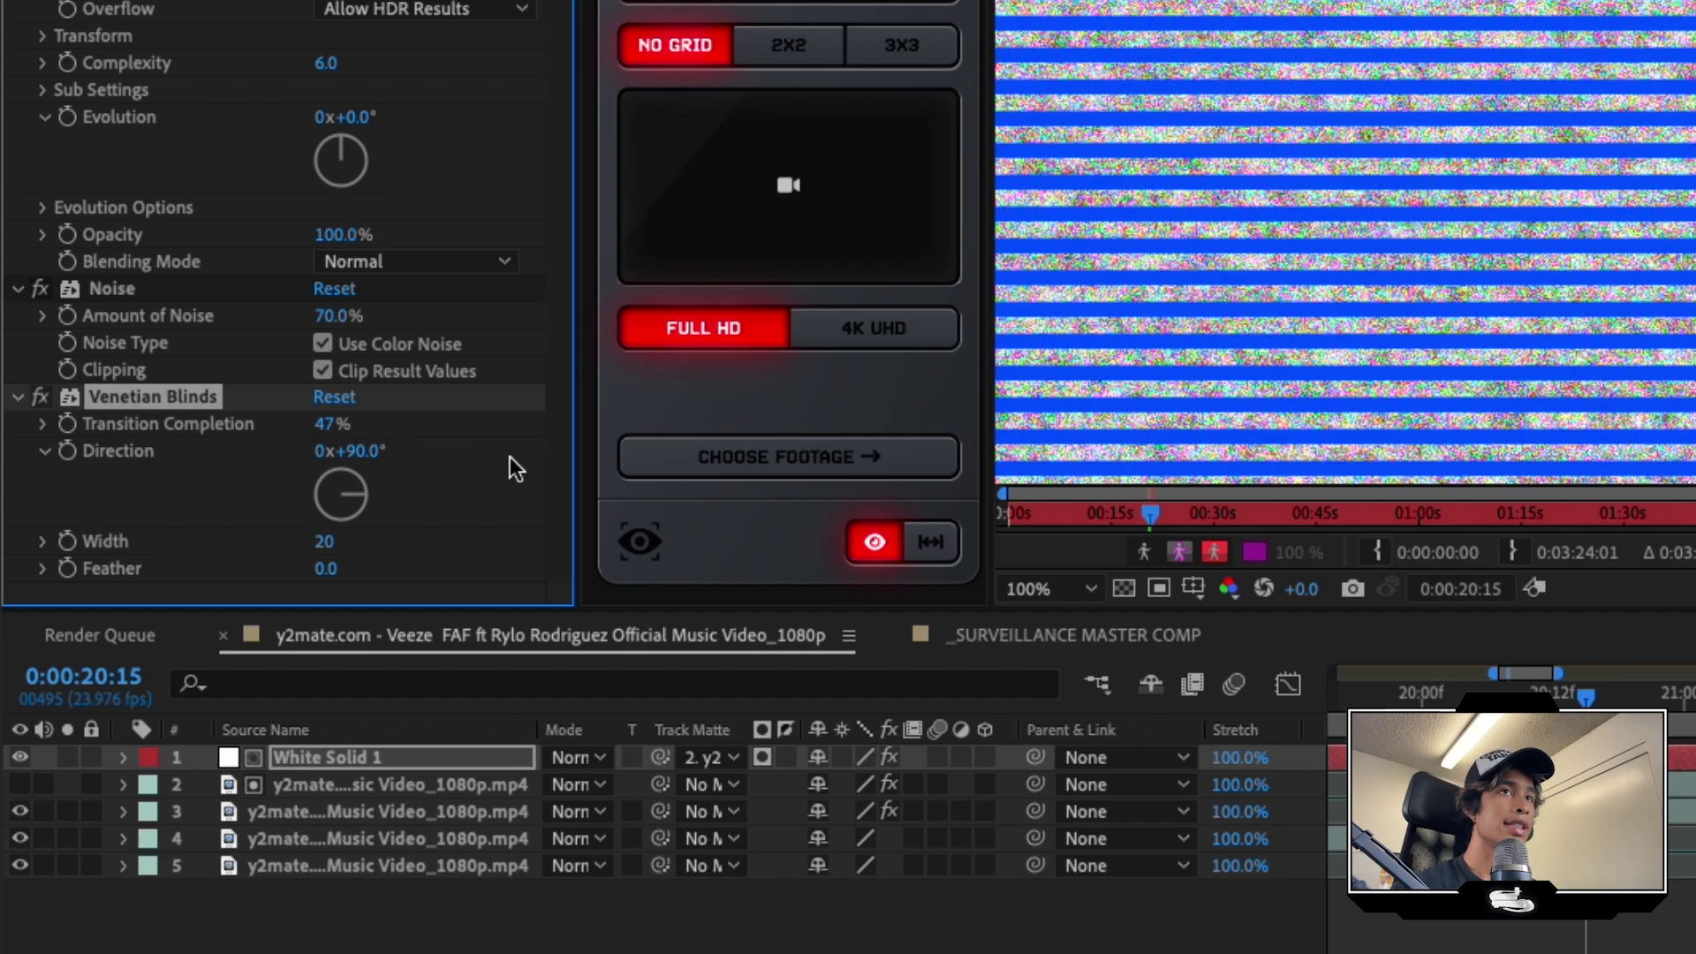
drag(338, 546, 288, 552)
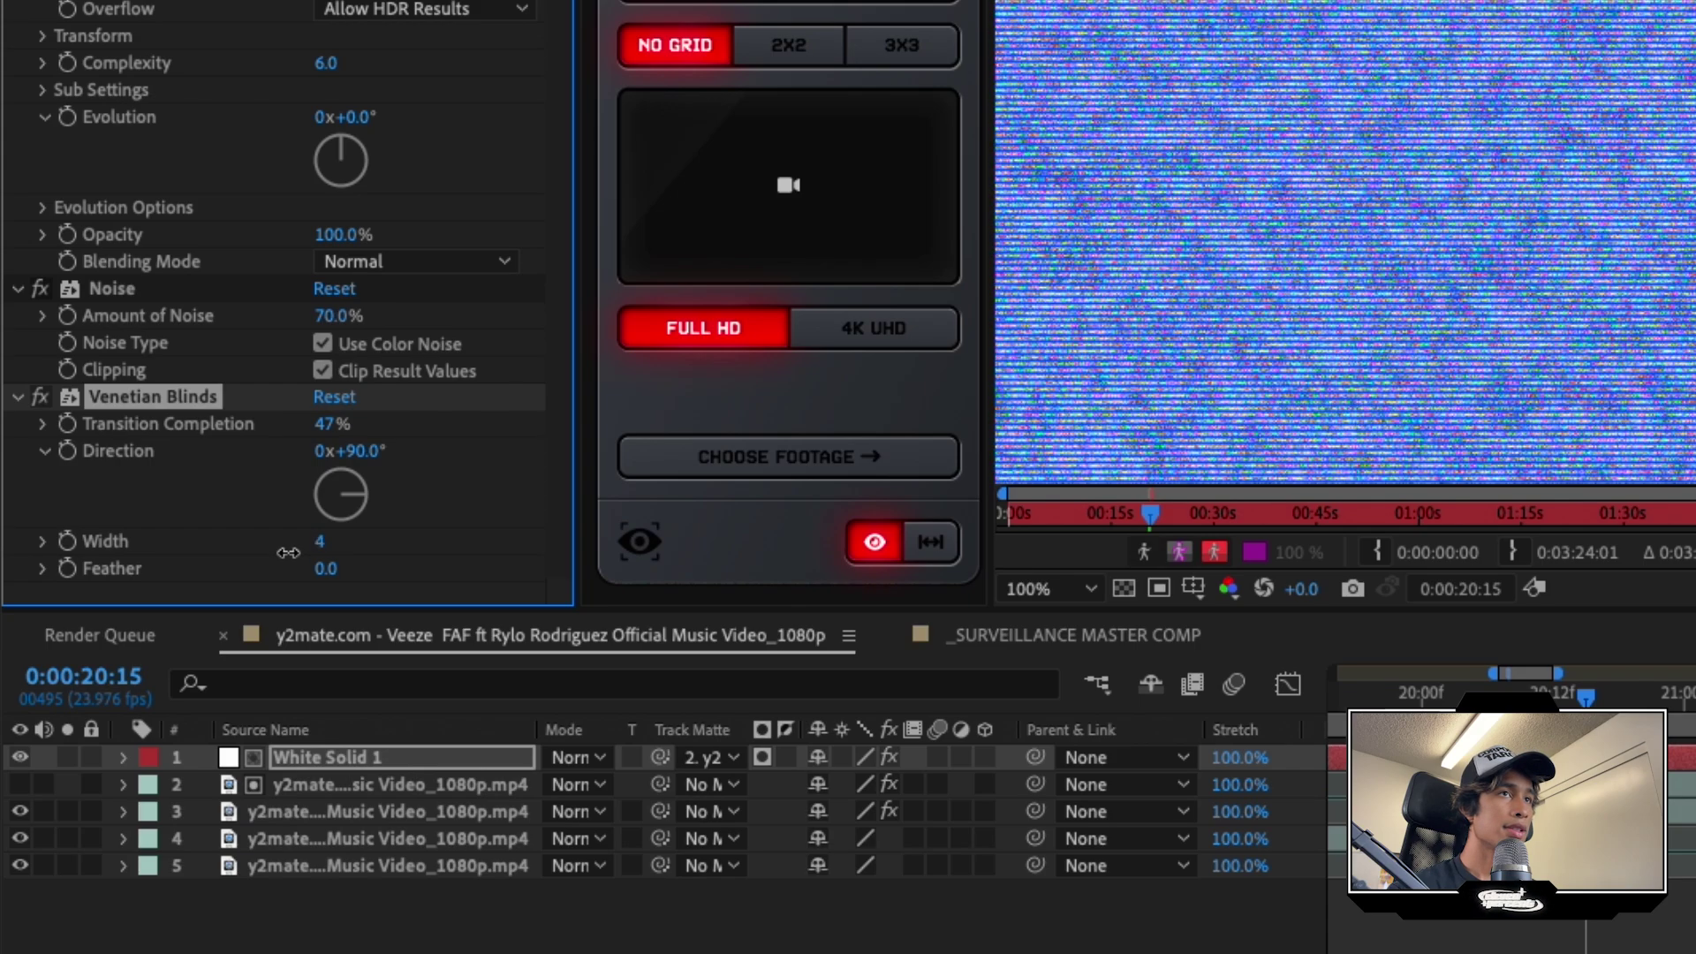
scroll(1346, 256, up, 4)
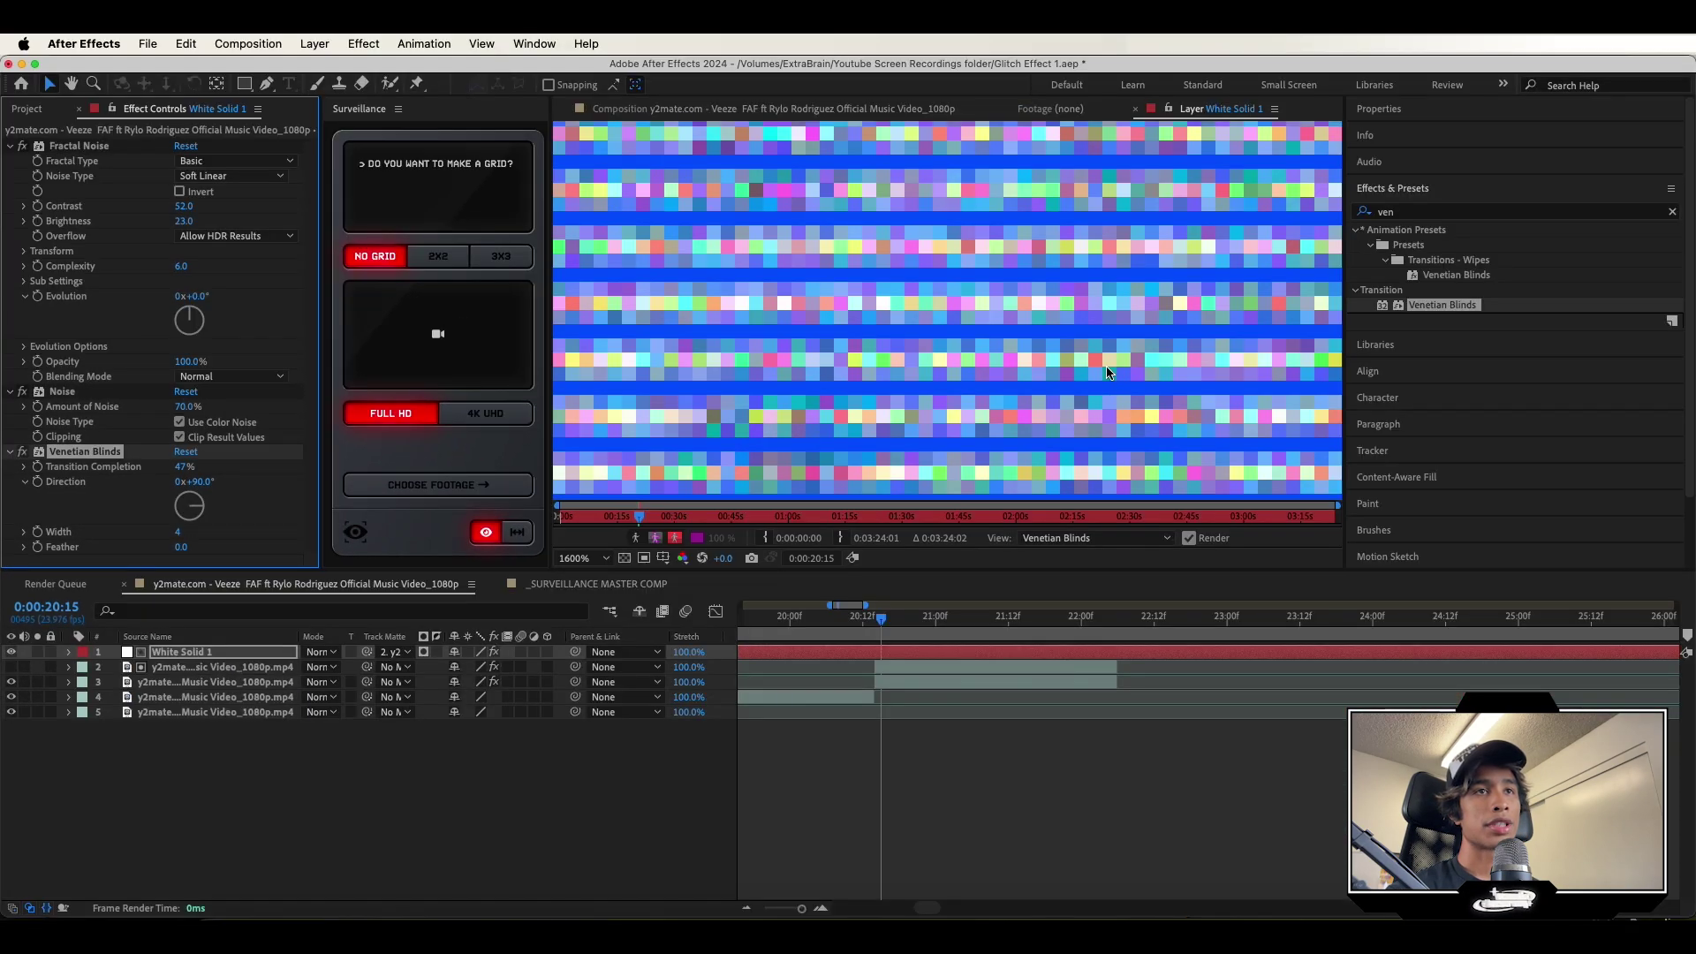
scroll(974, 381, down, 6)
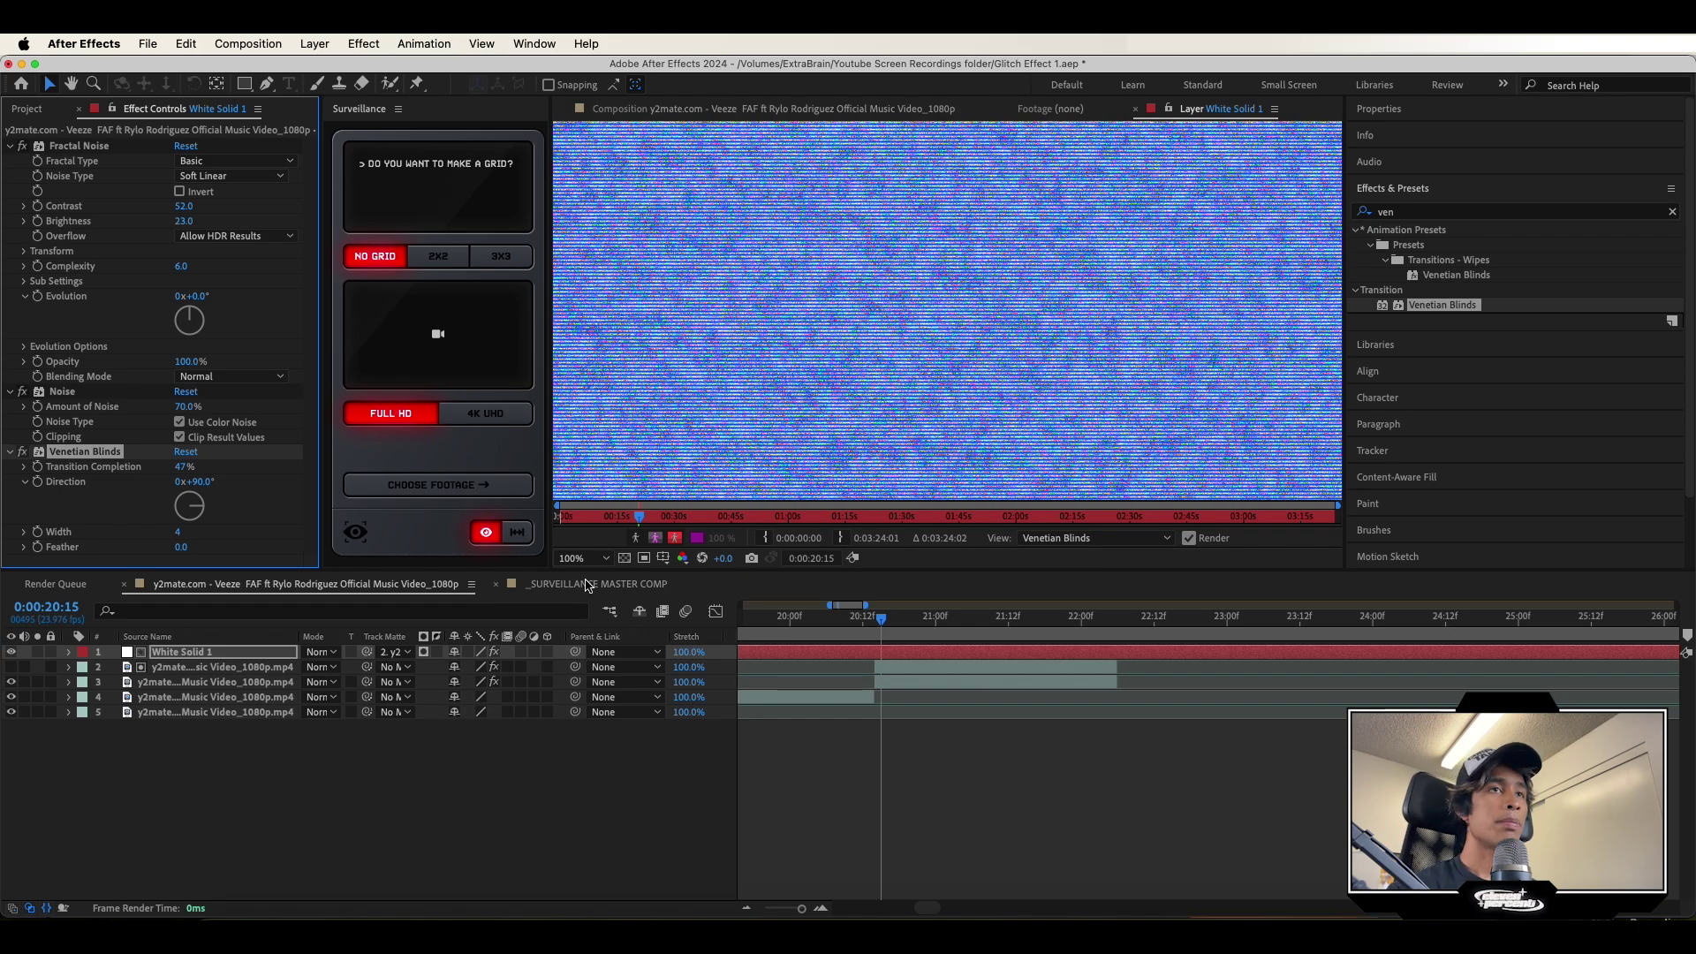
Return to the clip's composition, inspect the lined outlines, and lower the Lumetri Color Exposure of the grainy clip on layer 3.
click(589, 584)
click(346, 584)
scroll(969, 283, up, 2)
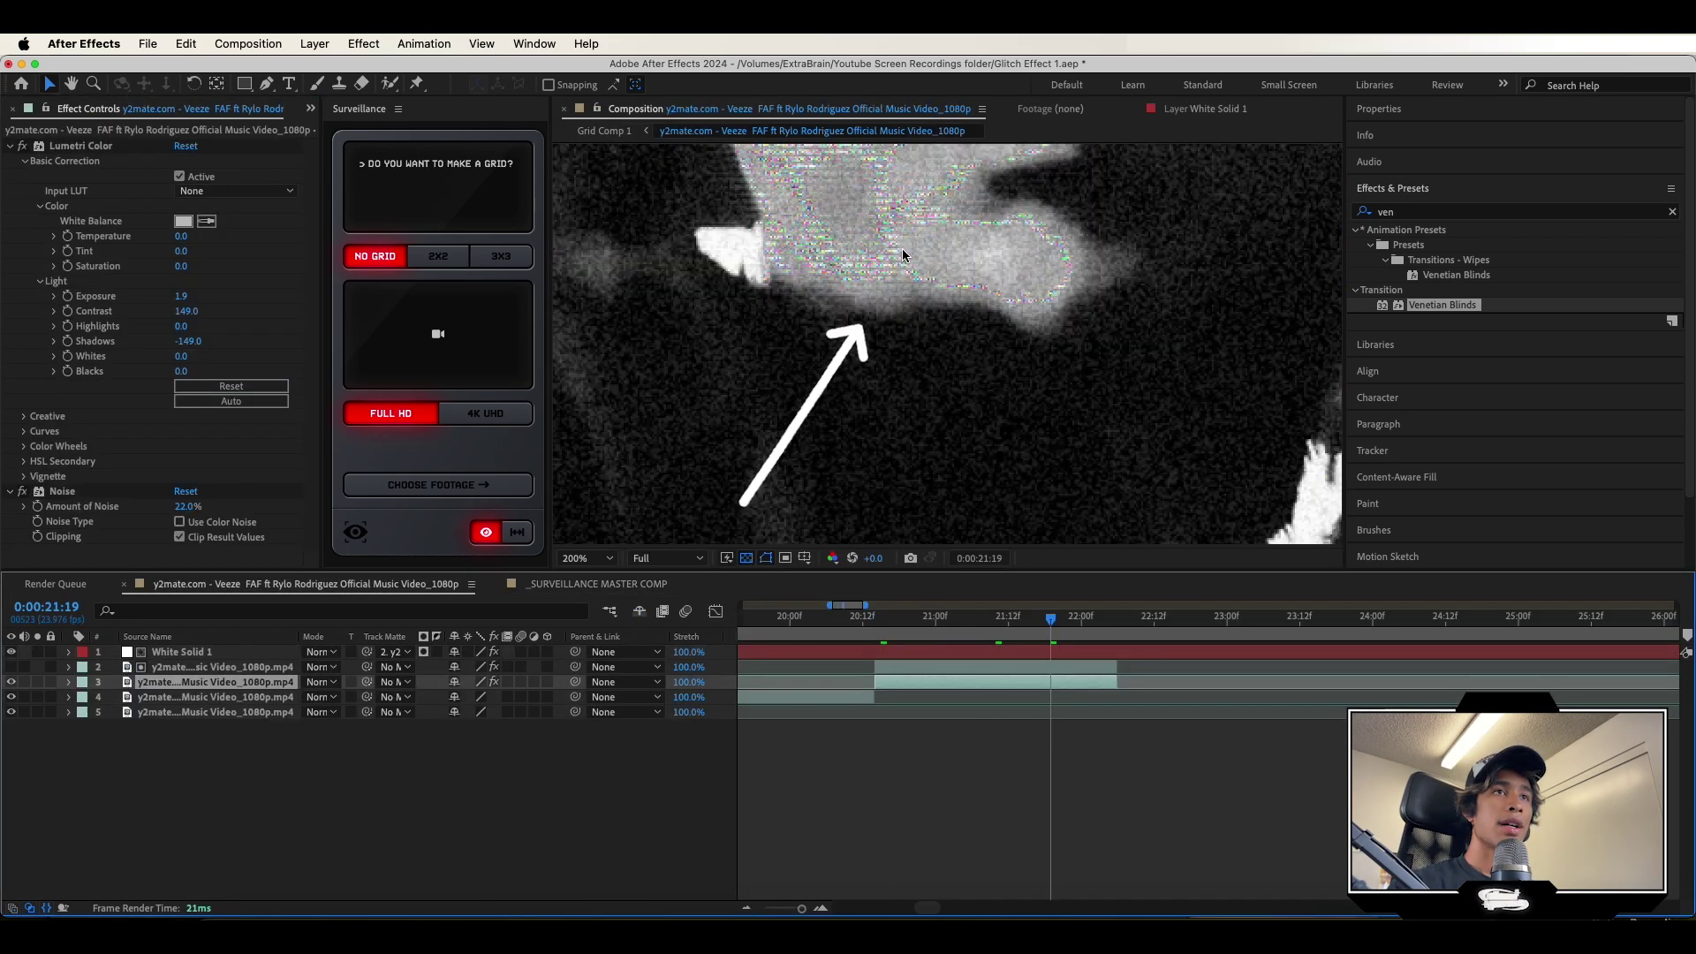
scroll(968, 284, down, 2)
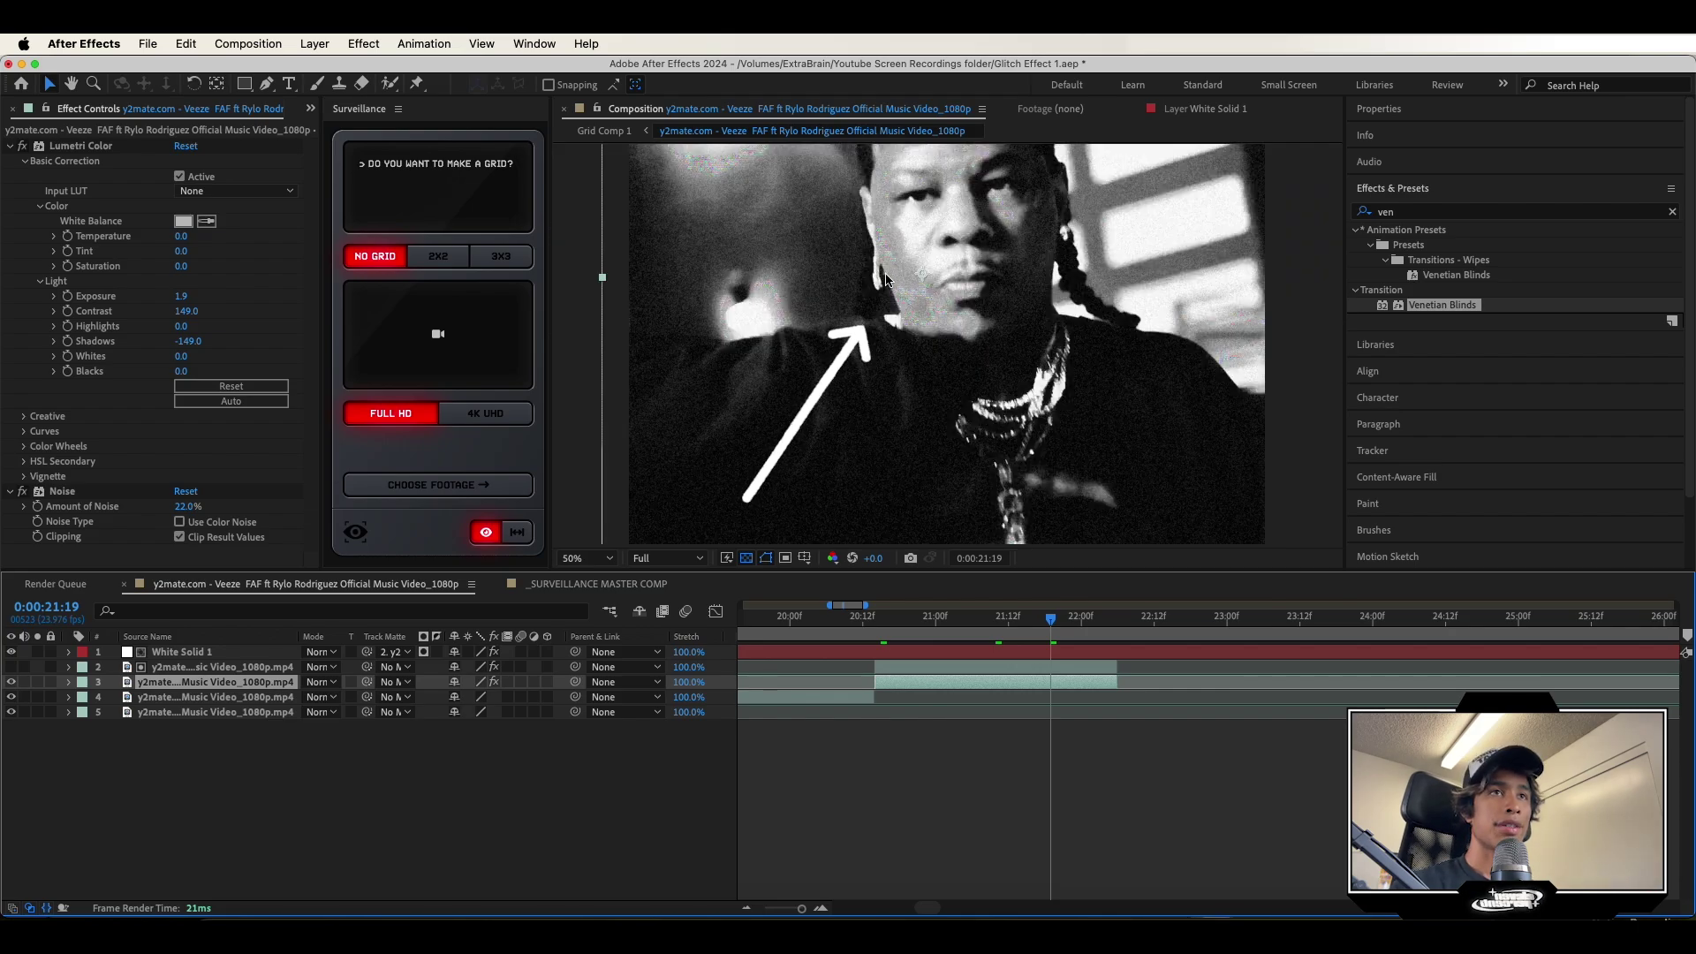
click(248, 697)
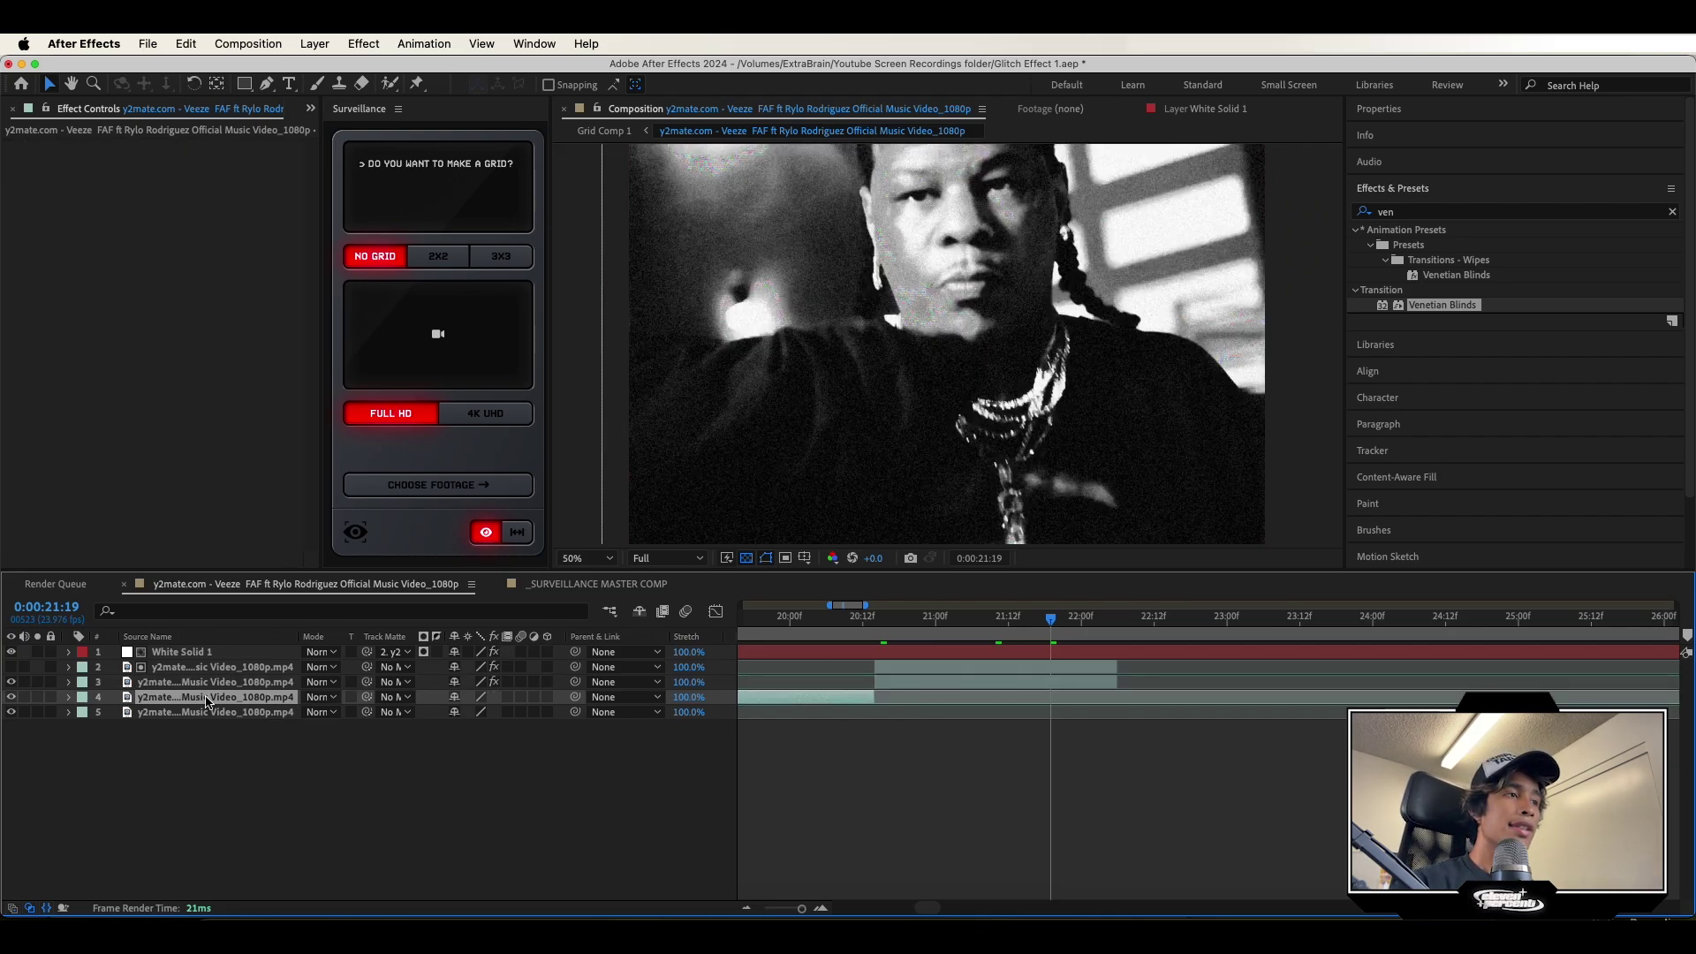
click(256, 682)
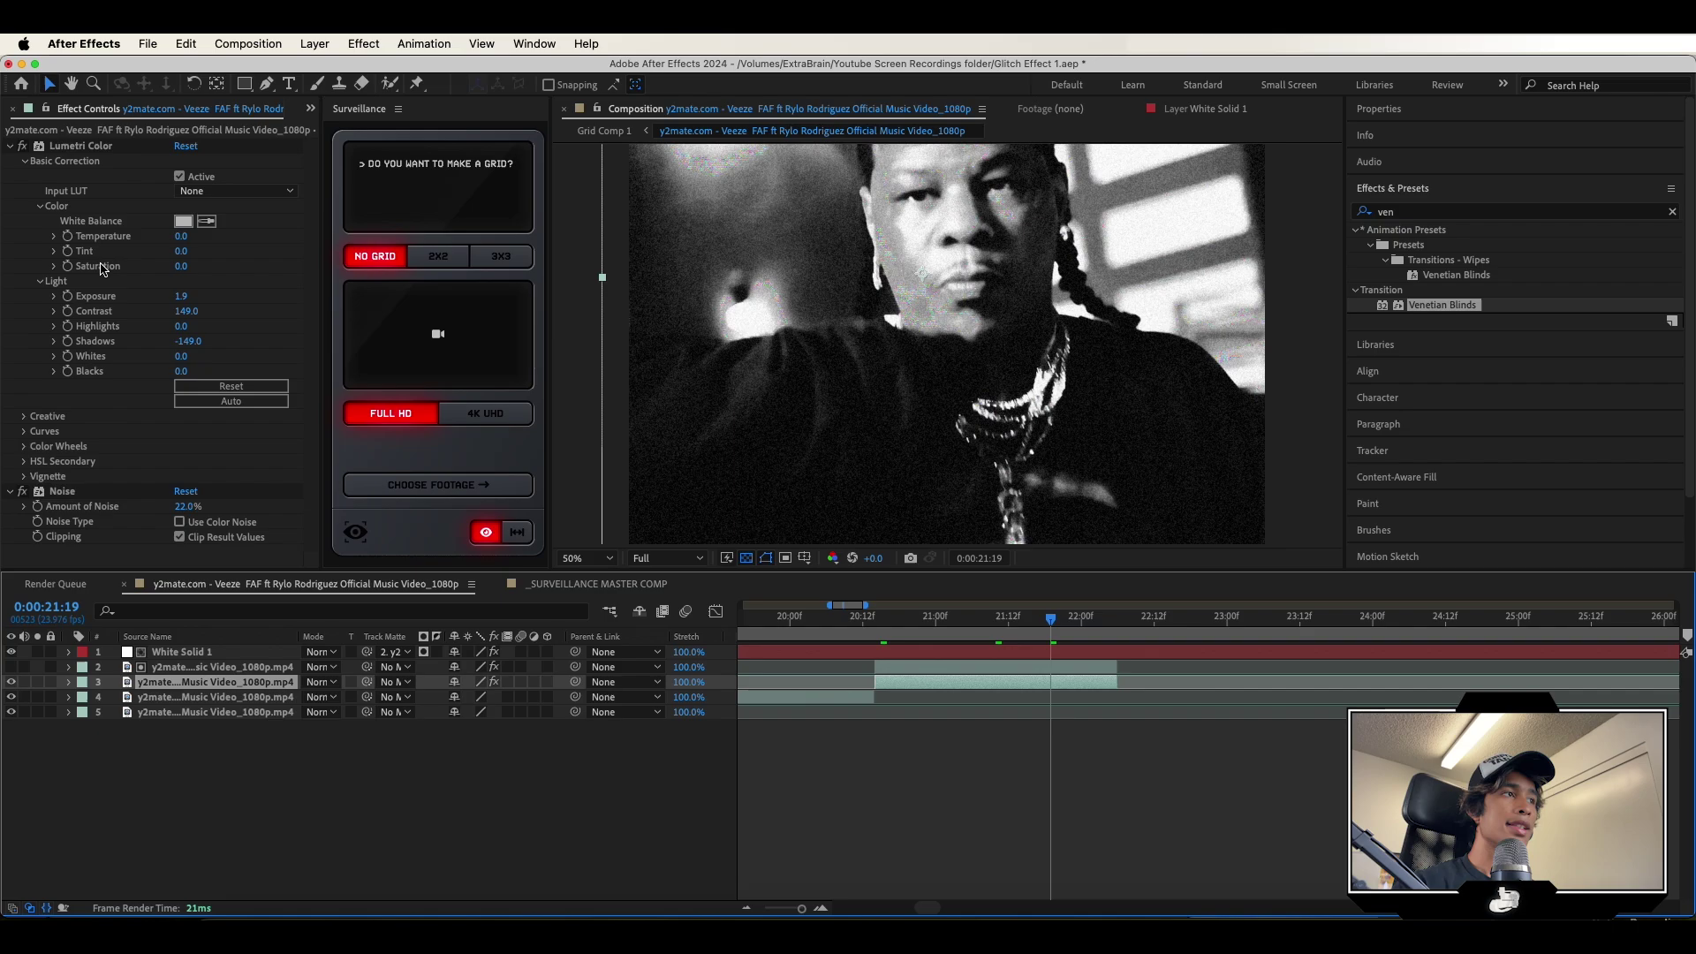
drag(188, 296, 160, 296)
drag(288, 473, 314, 475)
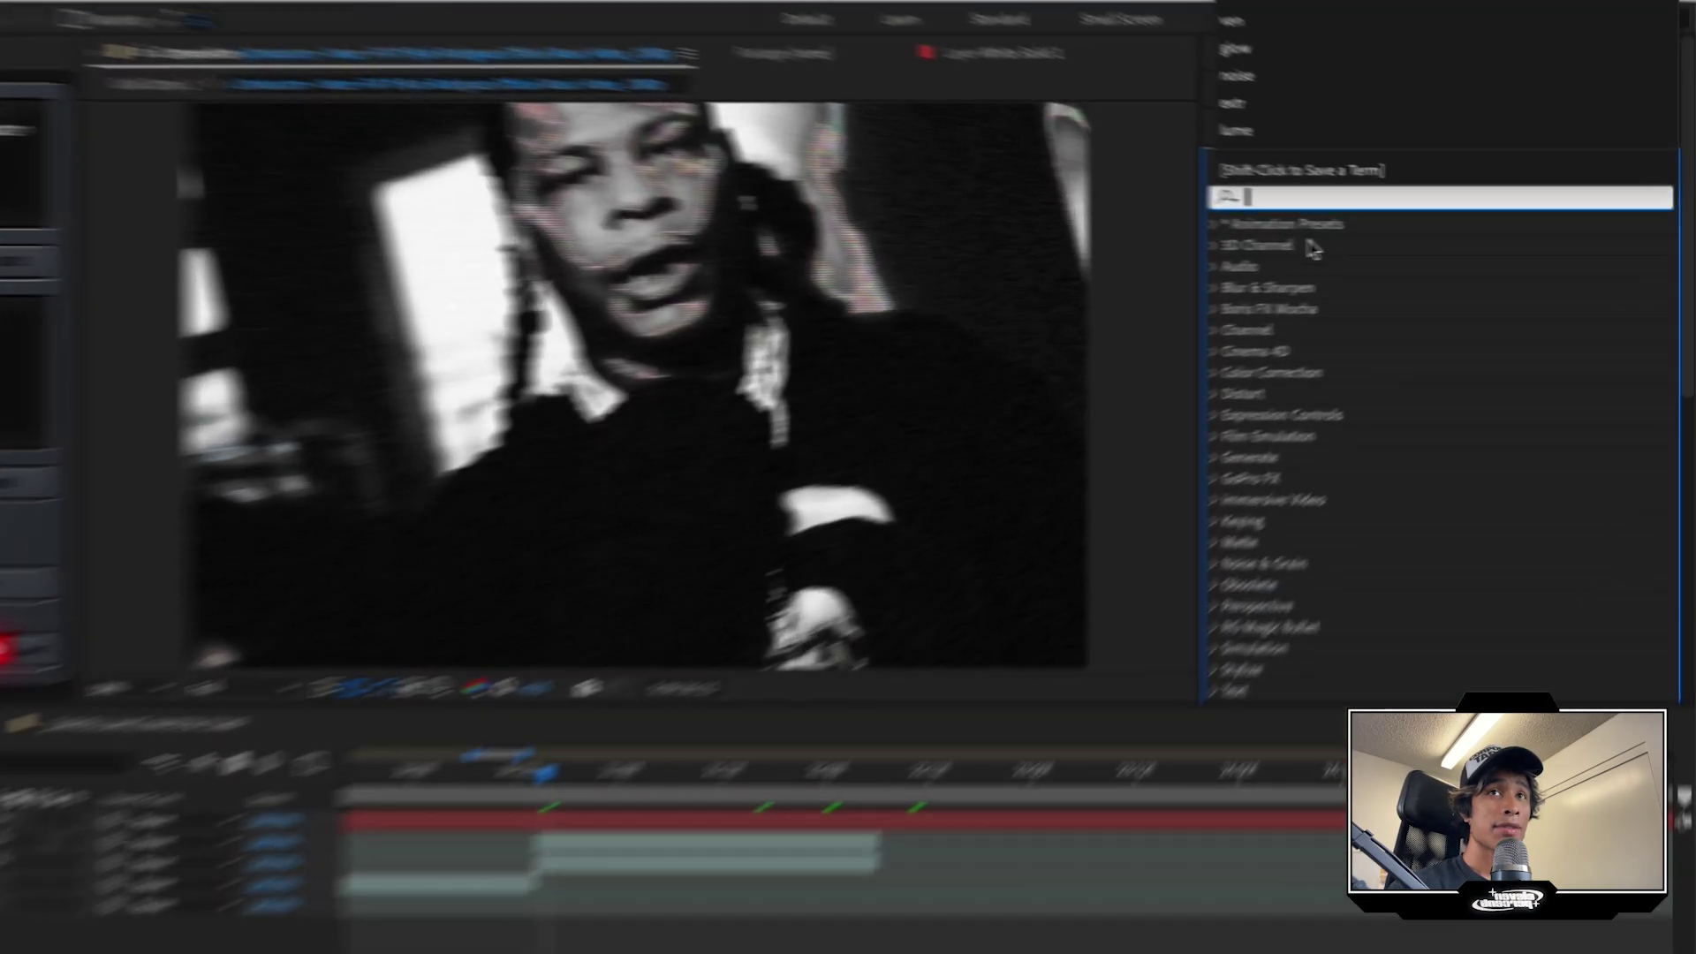
Apply Tint to the matte clip on layer 2, map black to white (FFFFFF), and preview the brighter outlines.
text(tint)
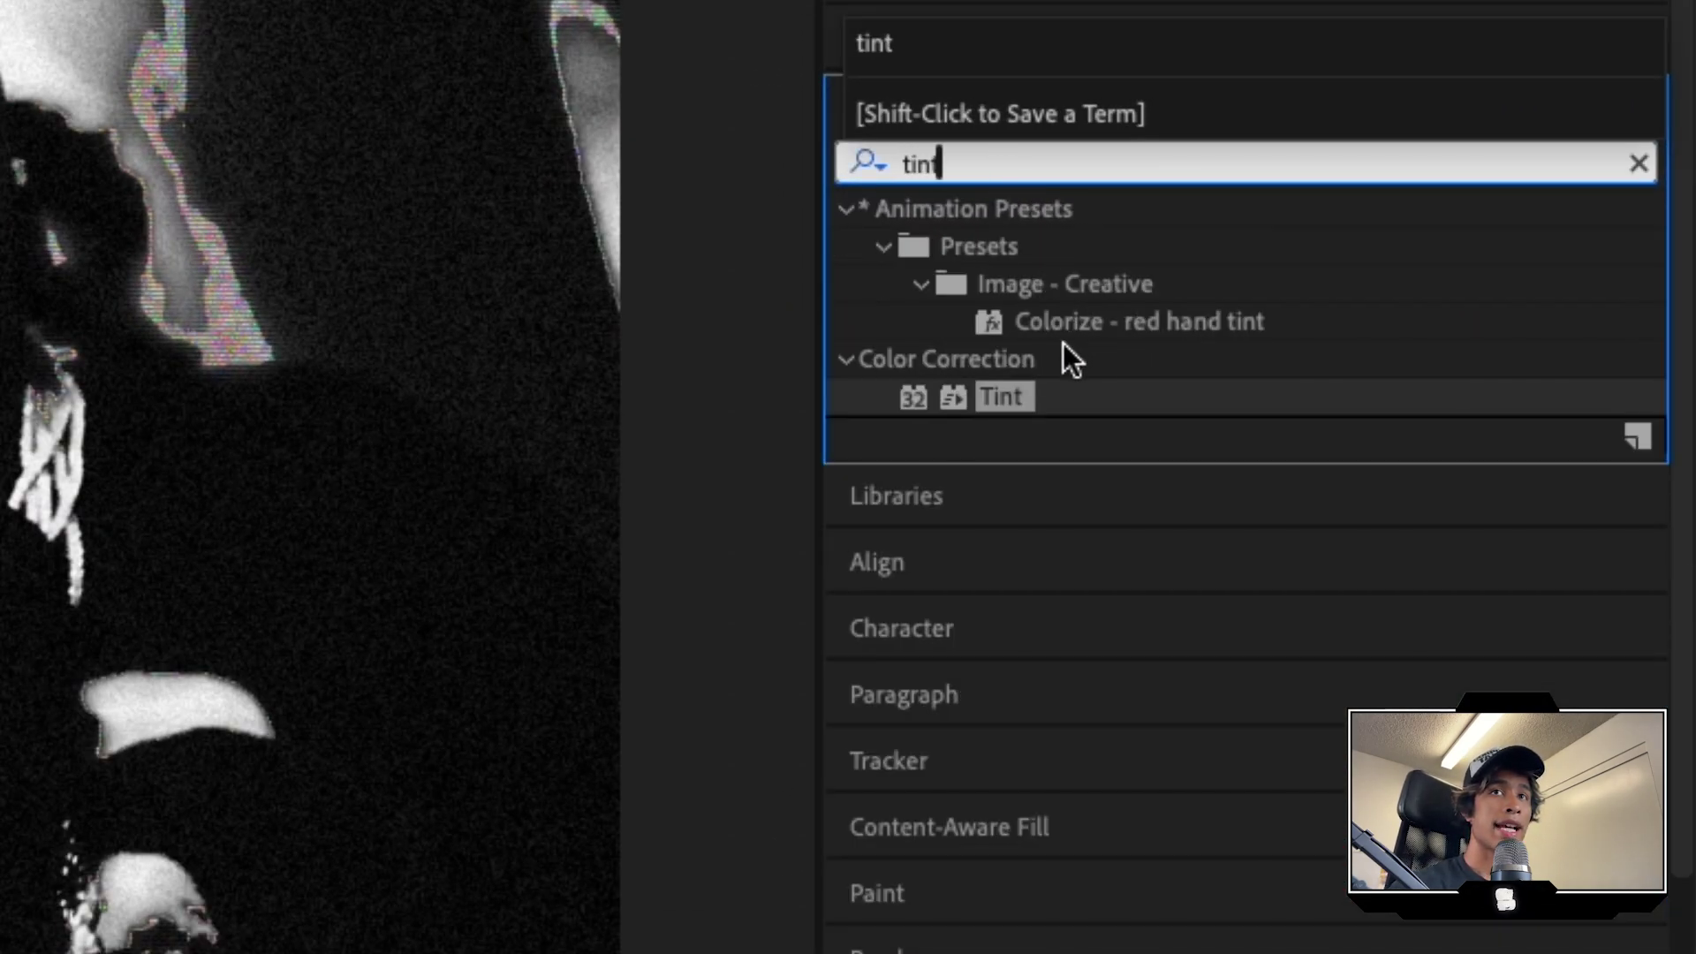
drag(1003, 396, 1022, 542)
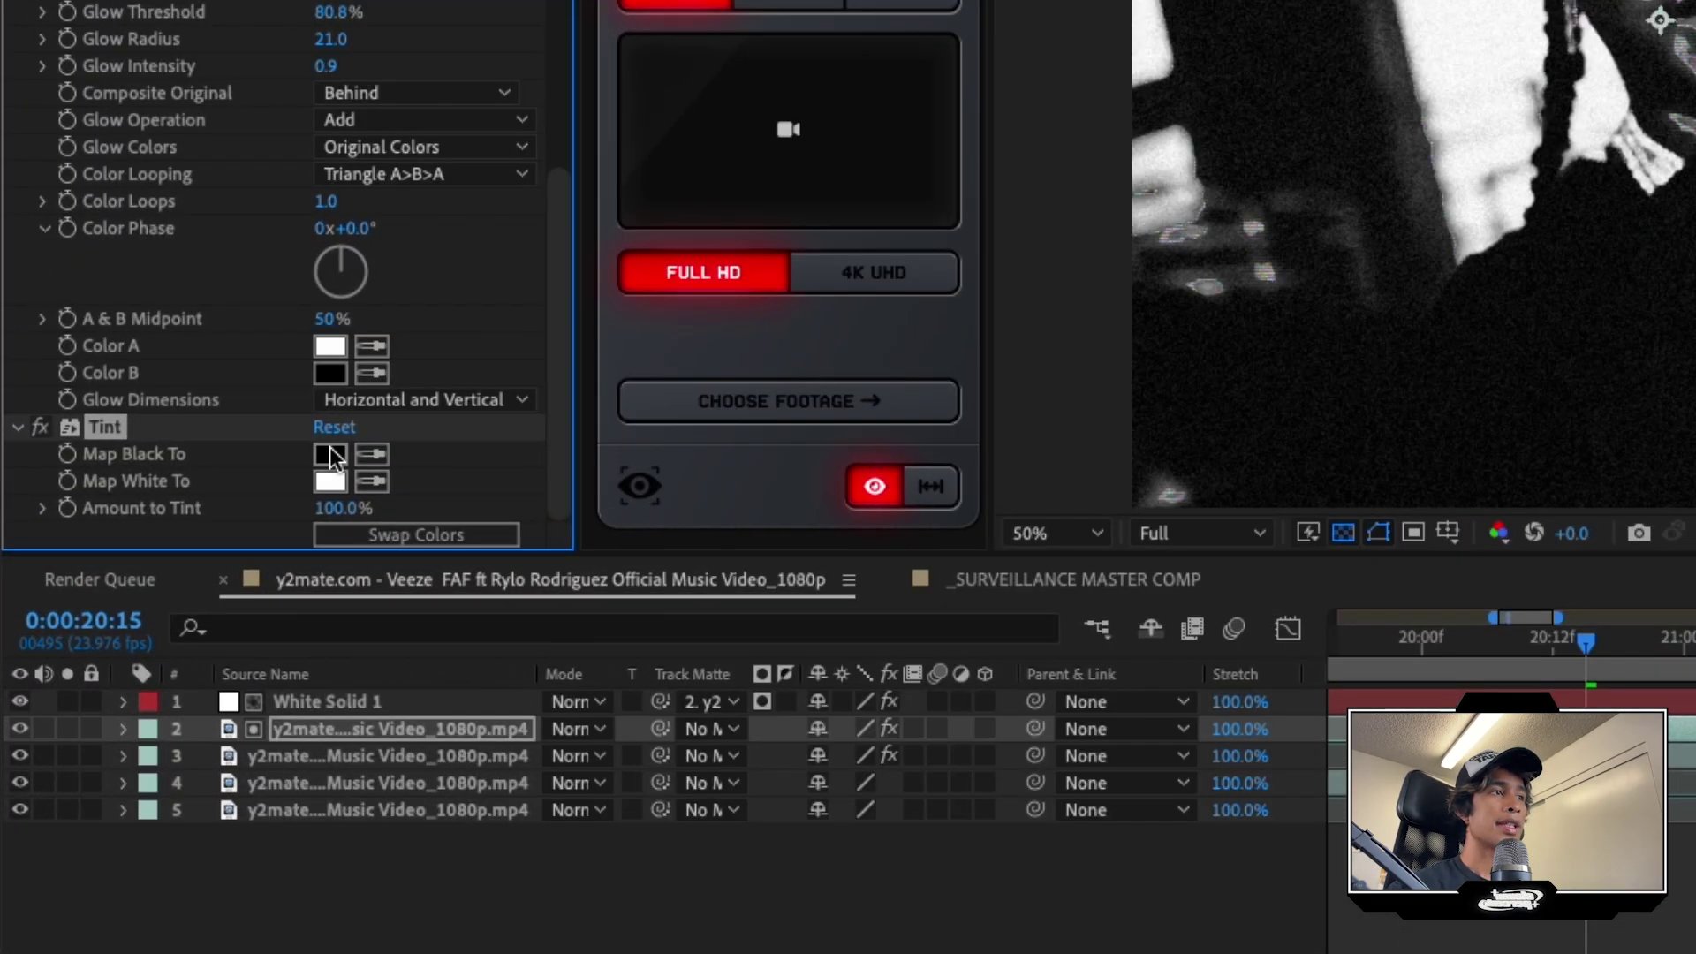
click(184, 515)
drag(208, 342, 95, 261)
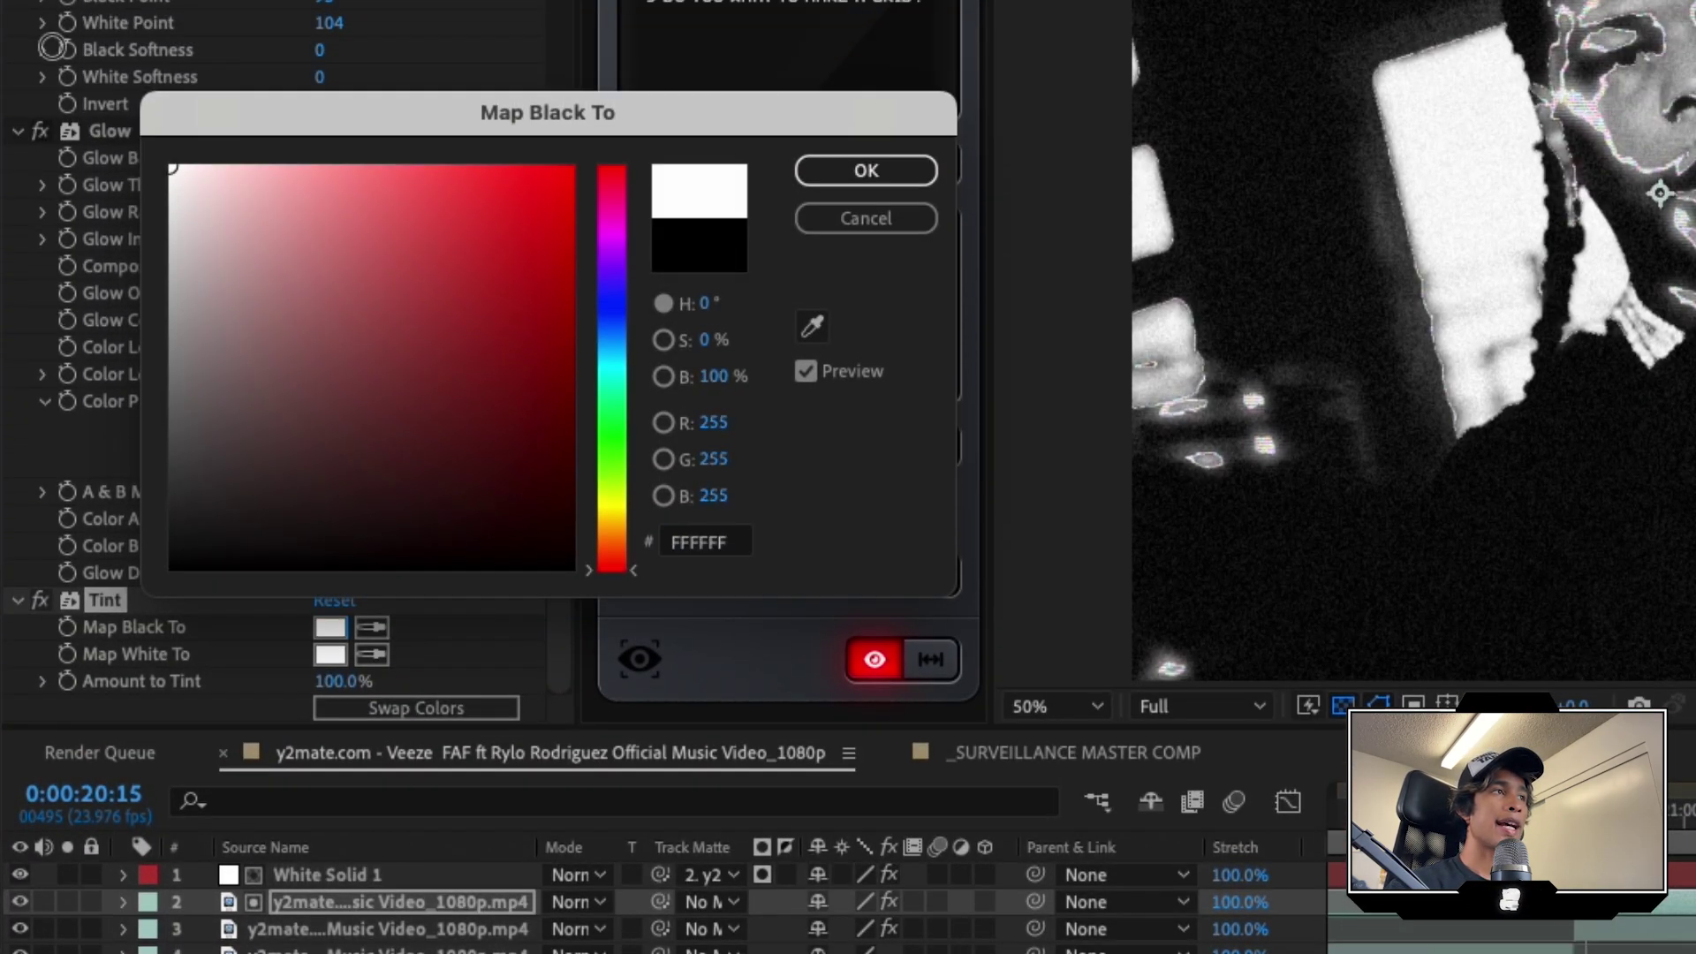
click(865, 169)
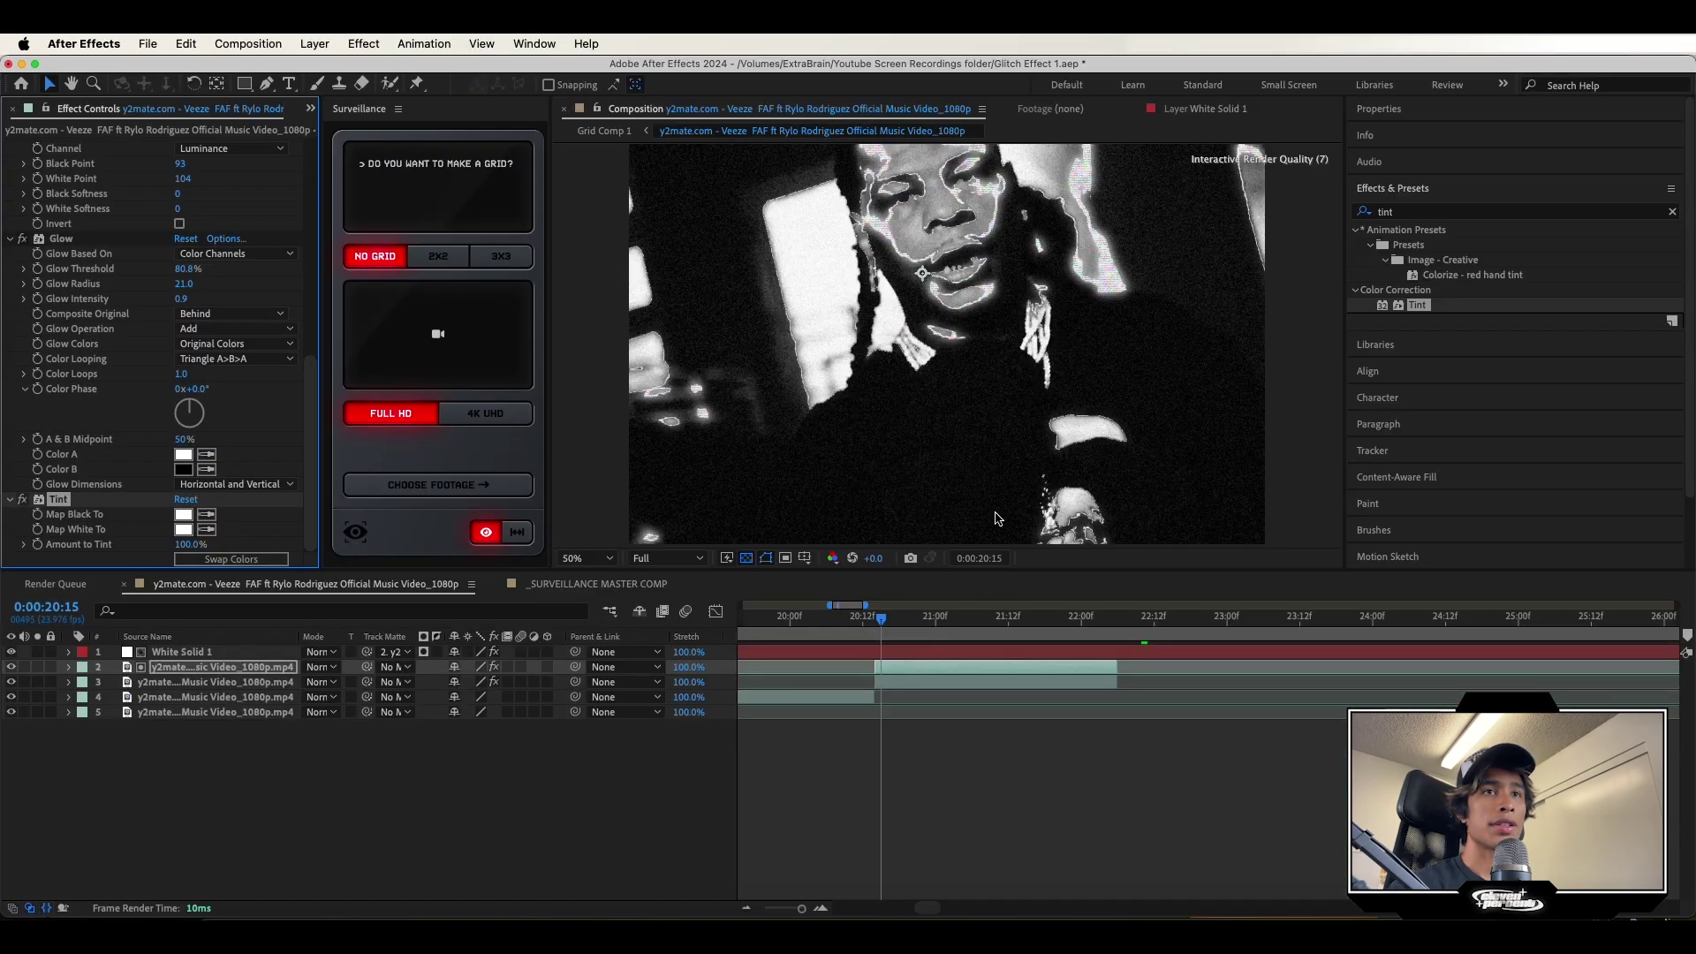
key(space)
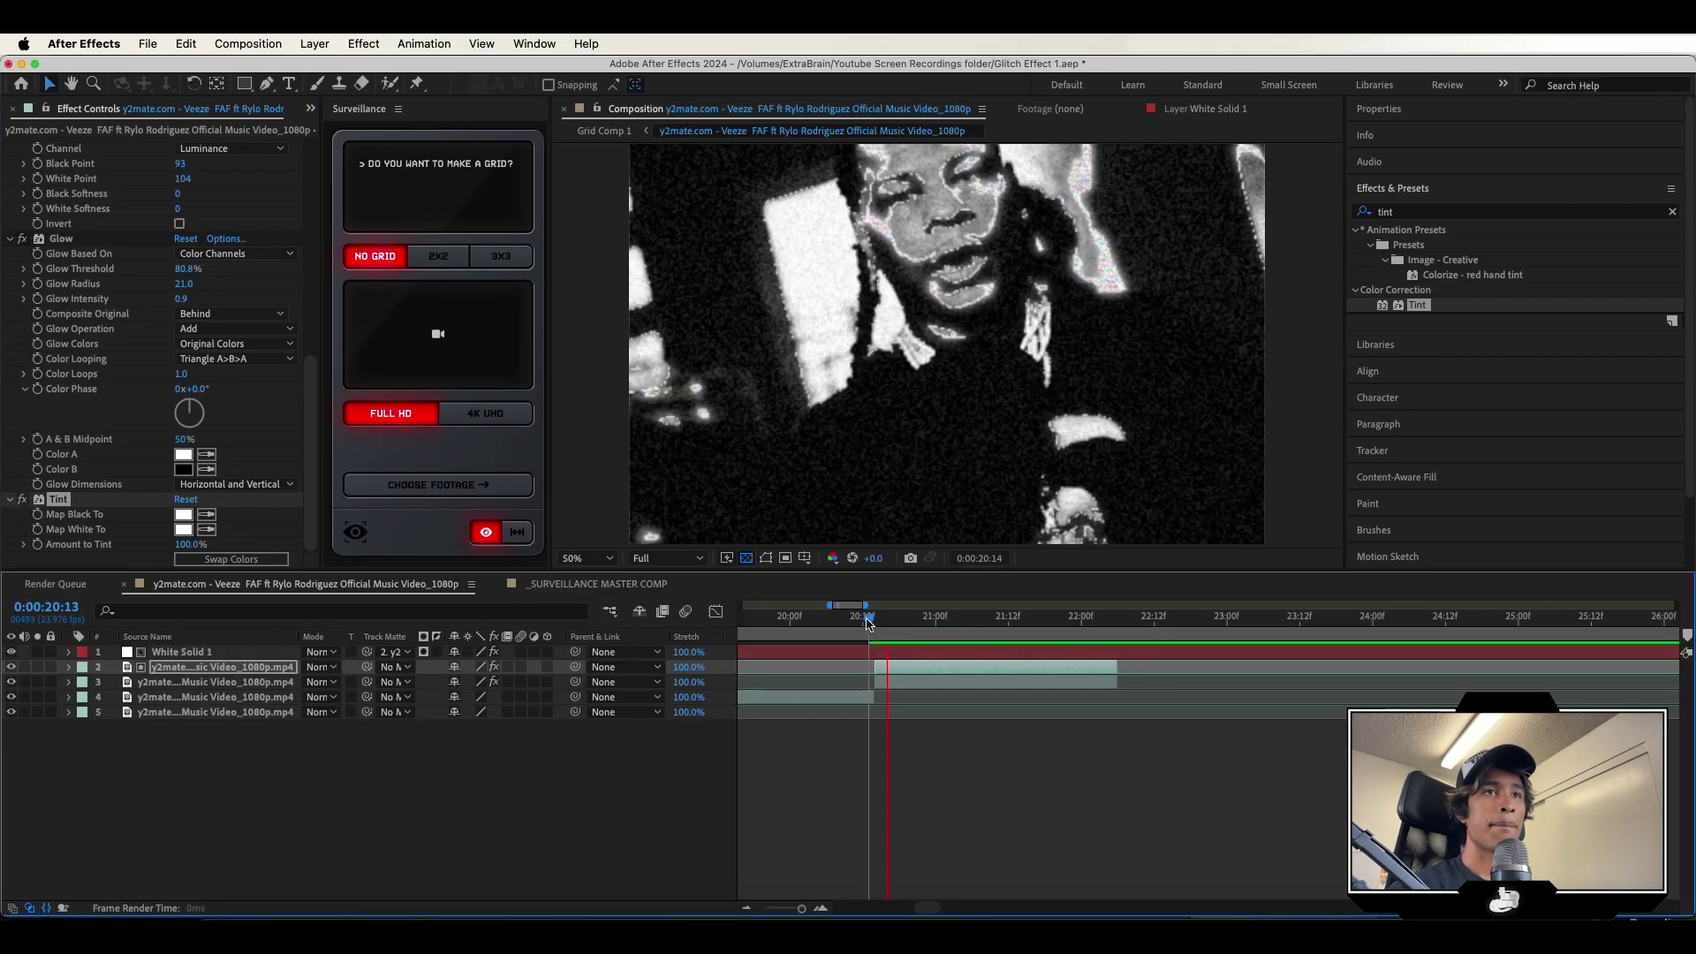
key(space)
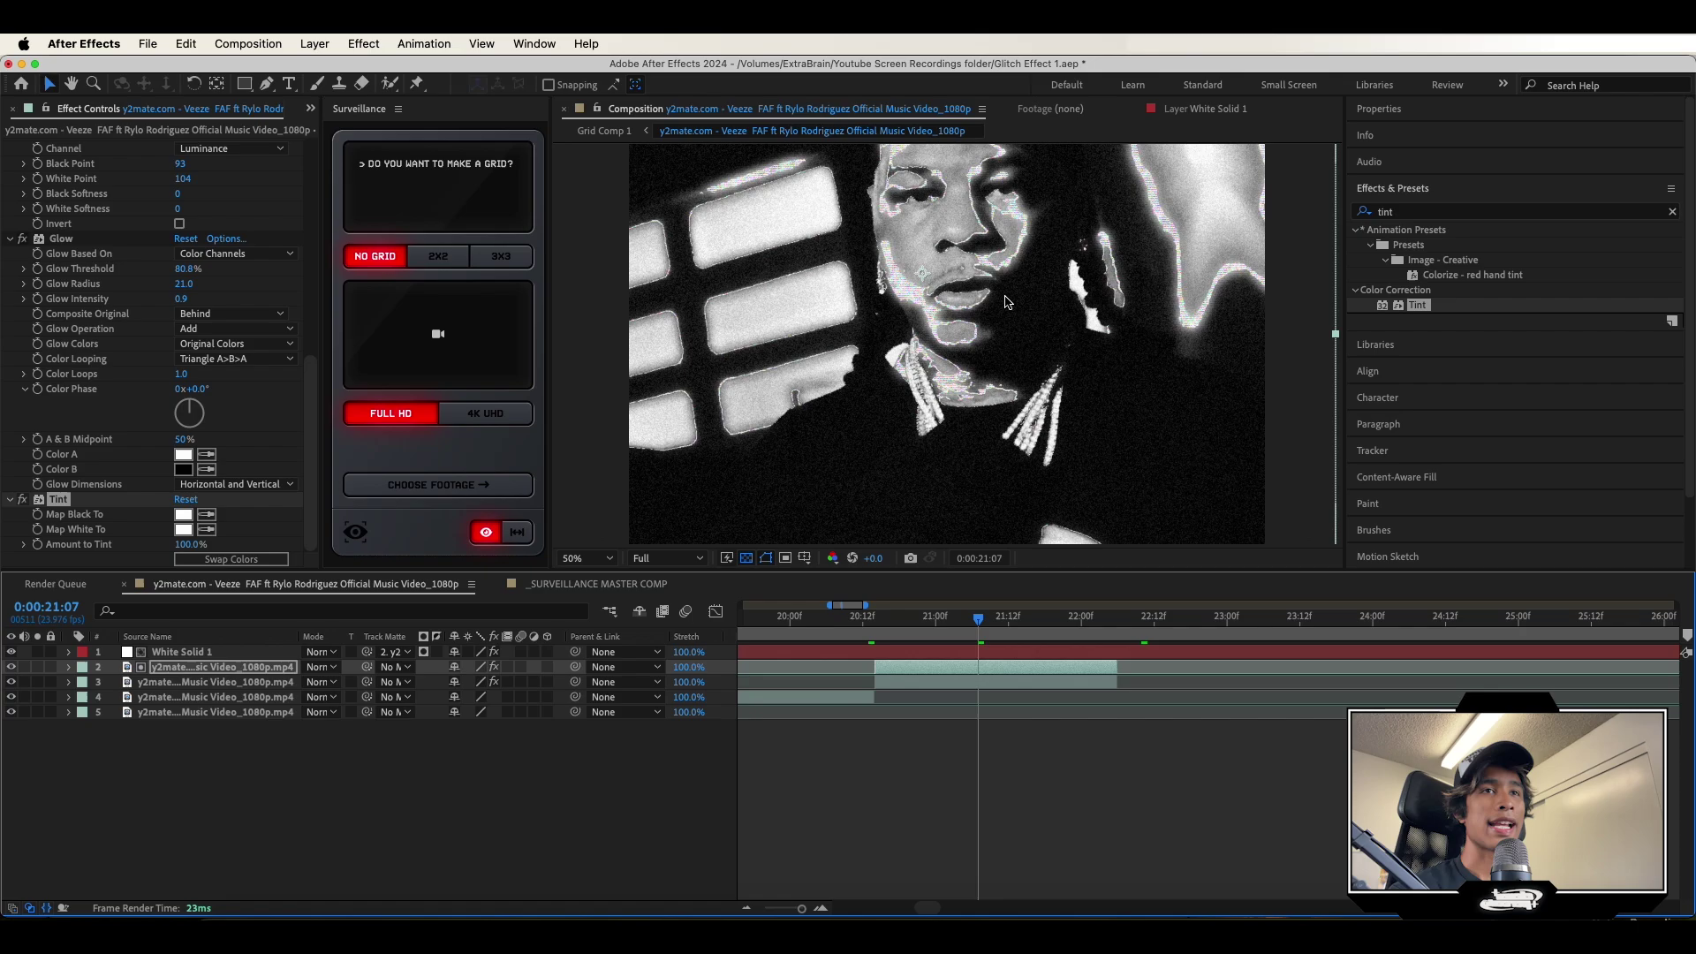
key(space)
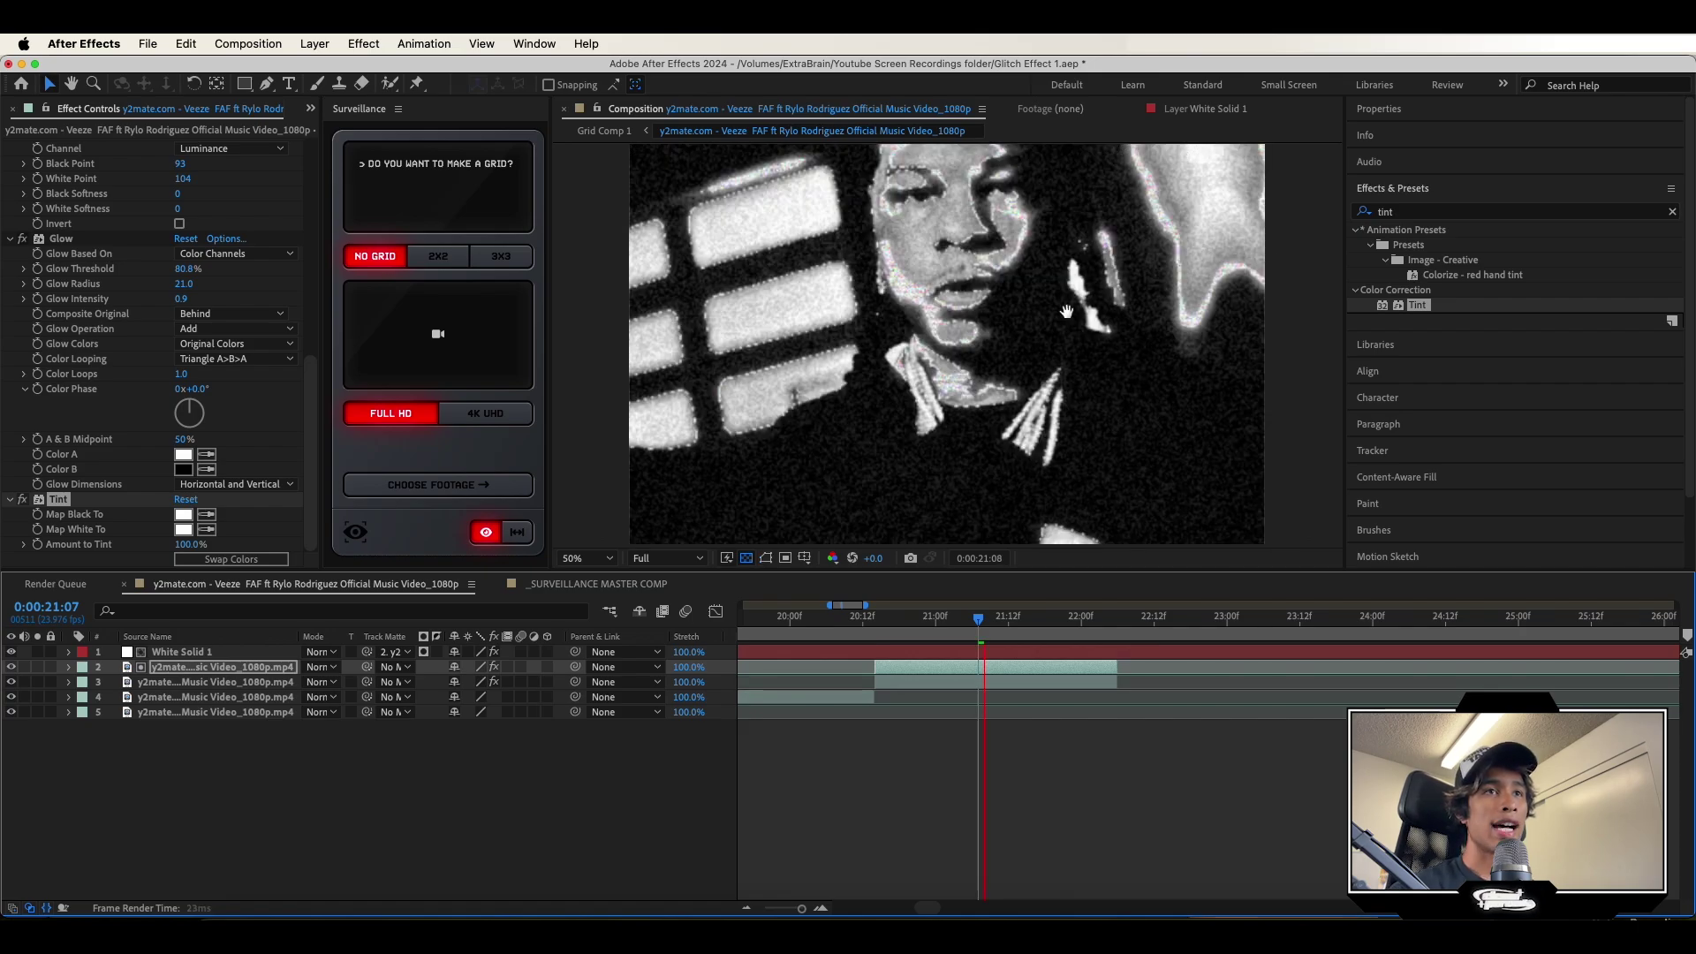
key(space)
drag(983, 623, 1008, 624)
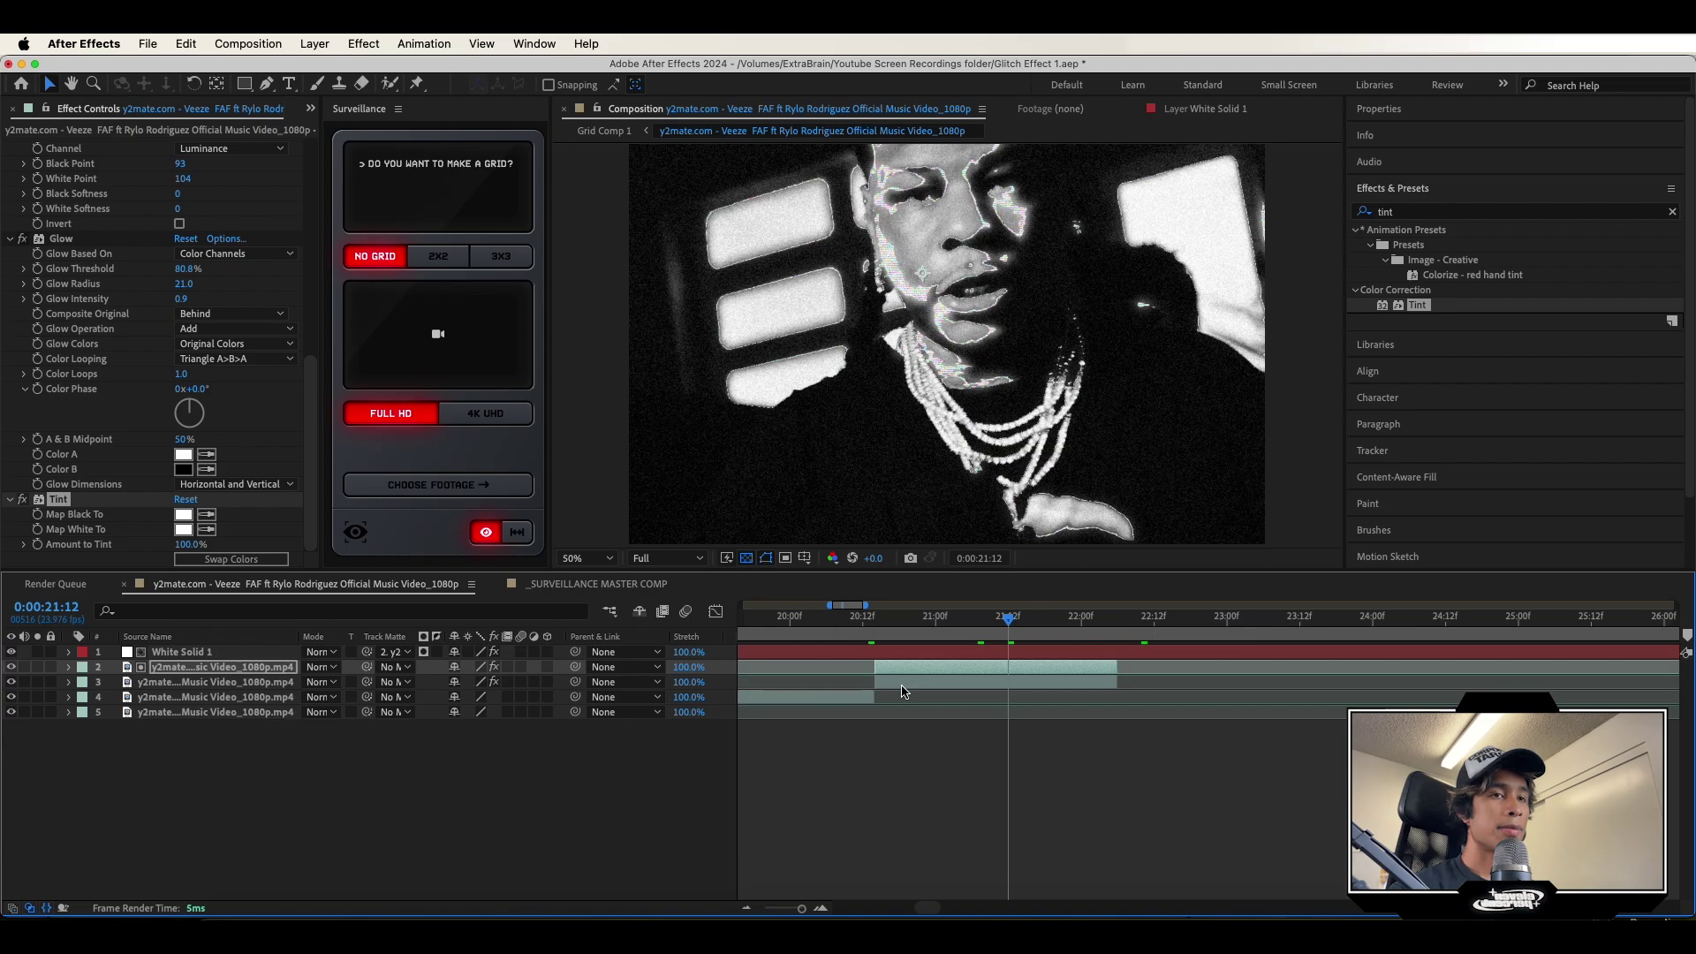
Duplicate the grainy clip on layer 3 and pre-compose the copy with the white solid and matte clip as Pre-comp 2.
click(903, 682)
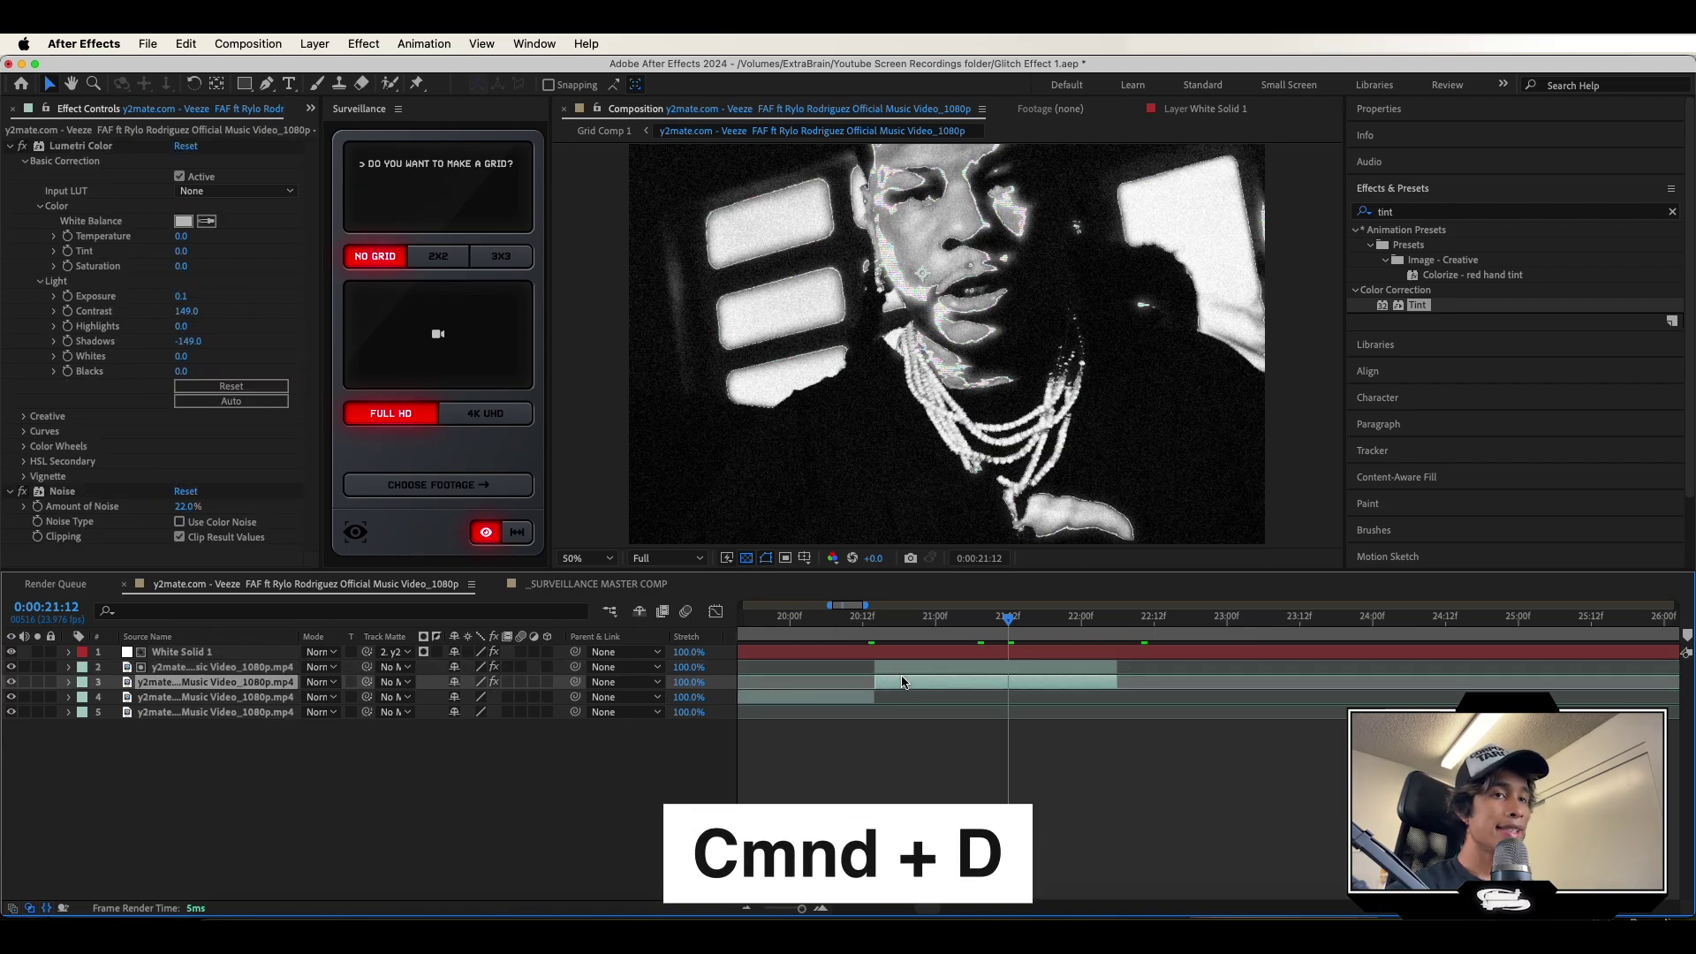
key(super+d)
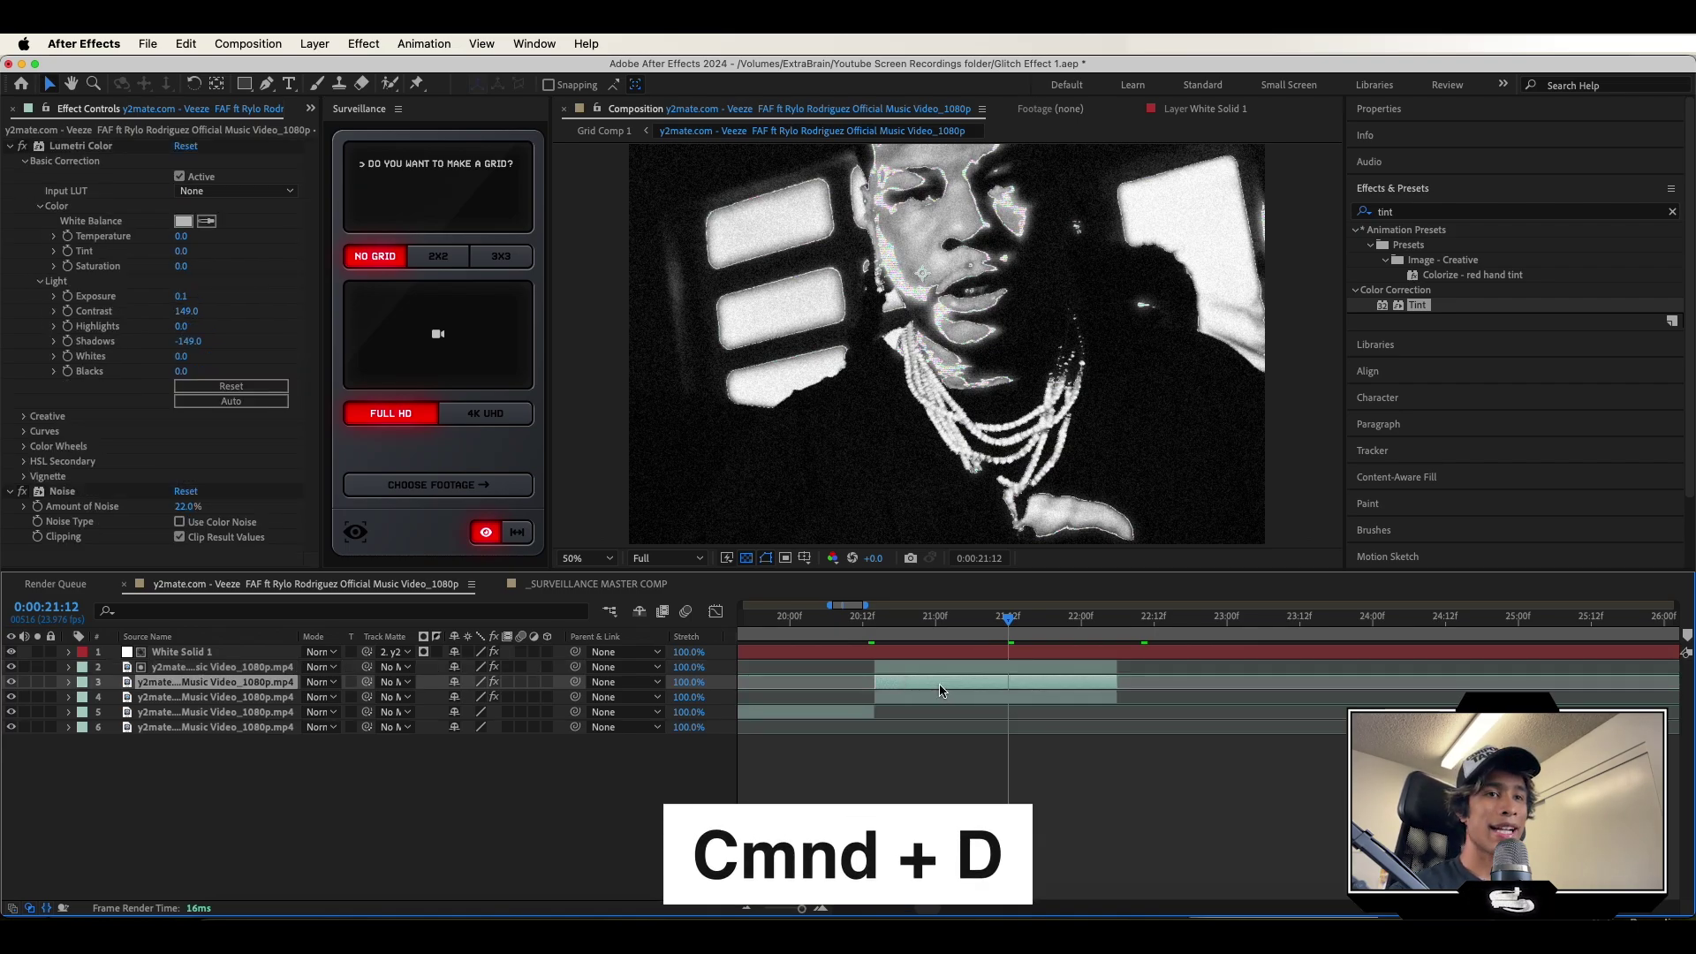
click(941, 653)
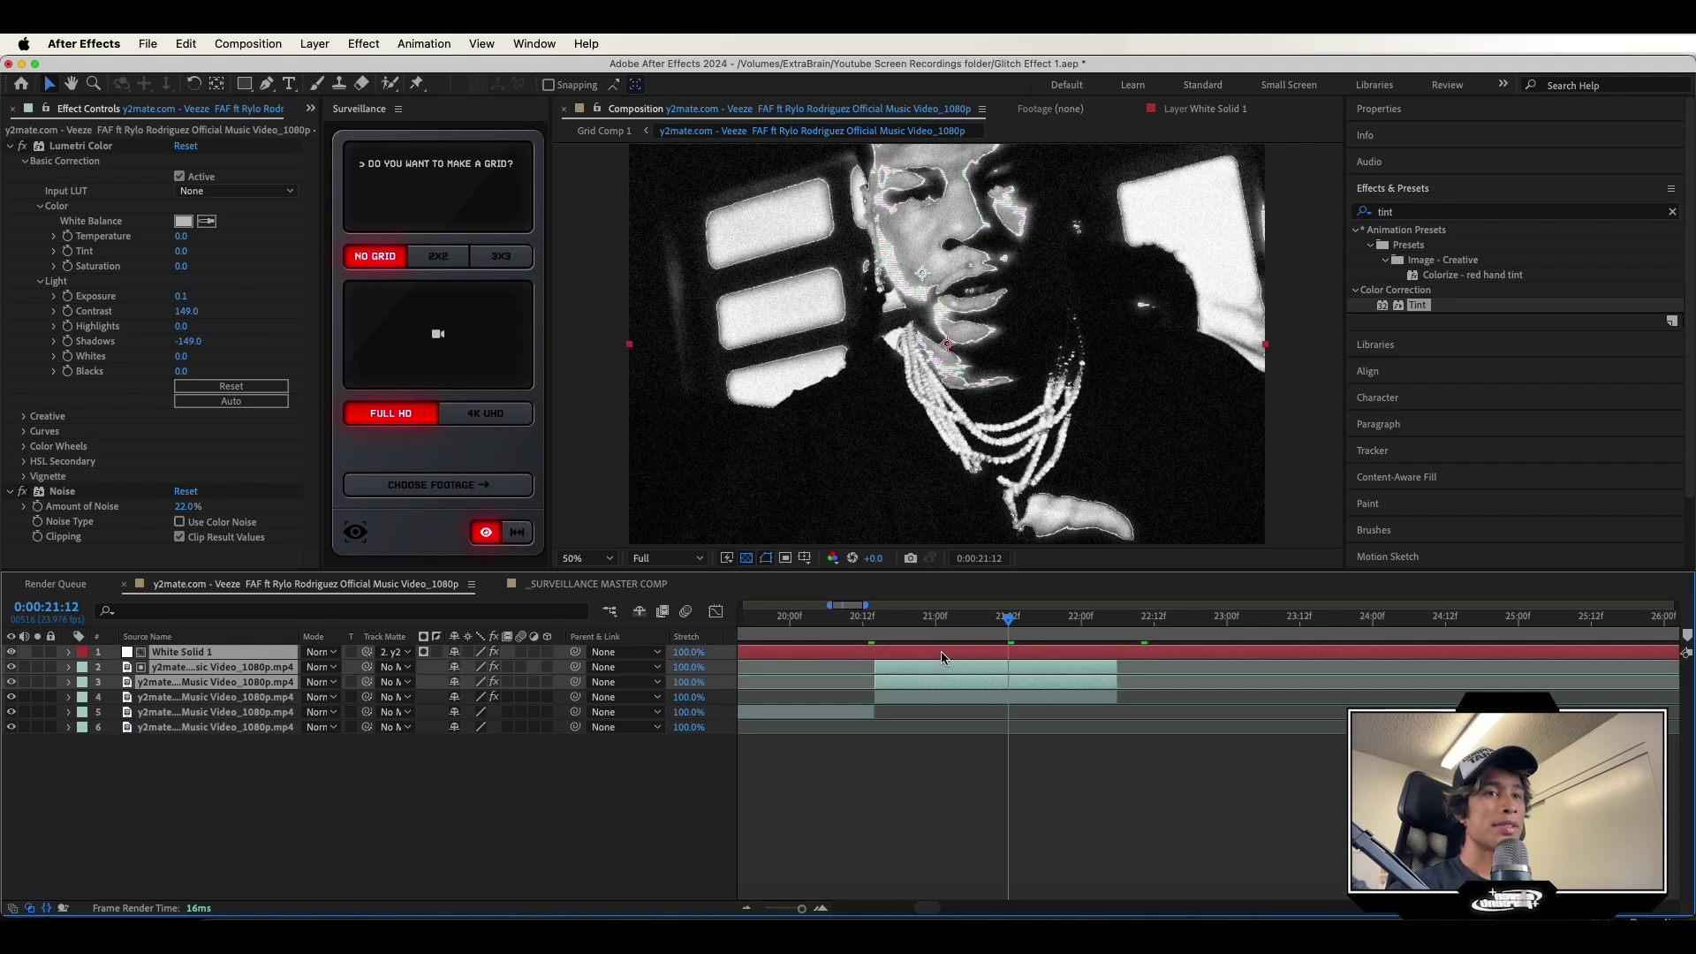
right_click(952, 658)
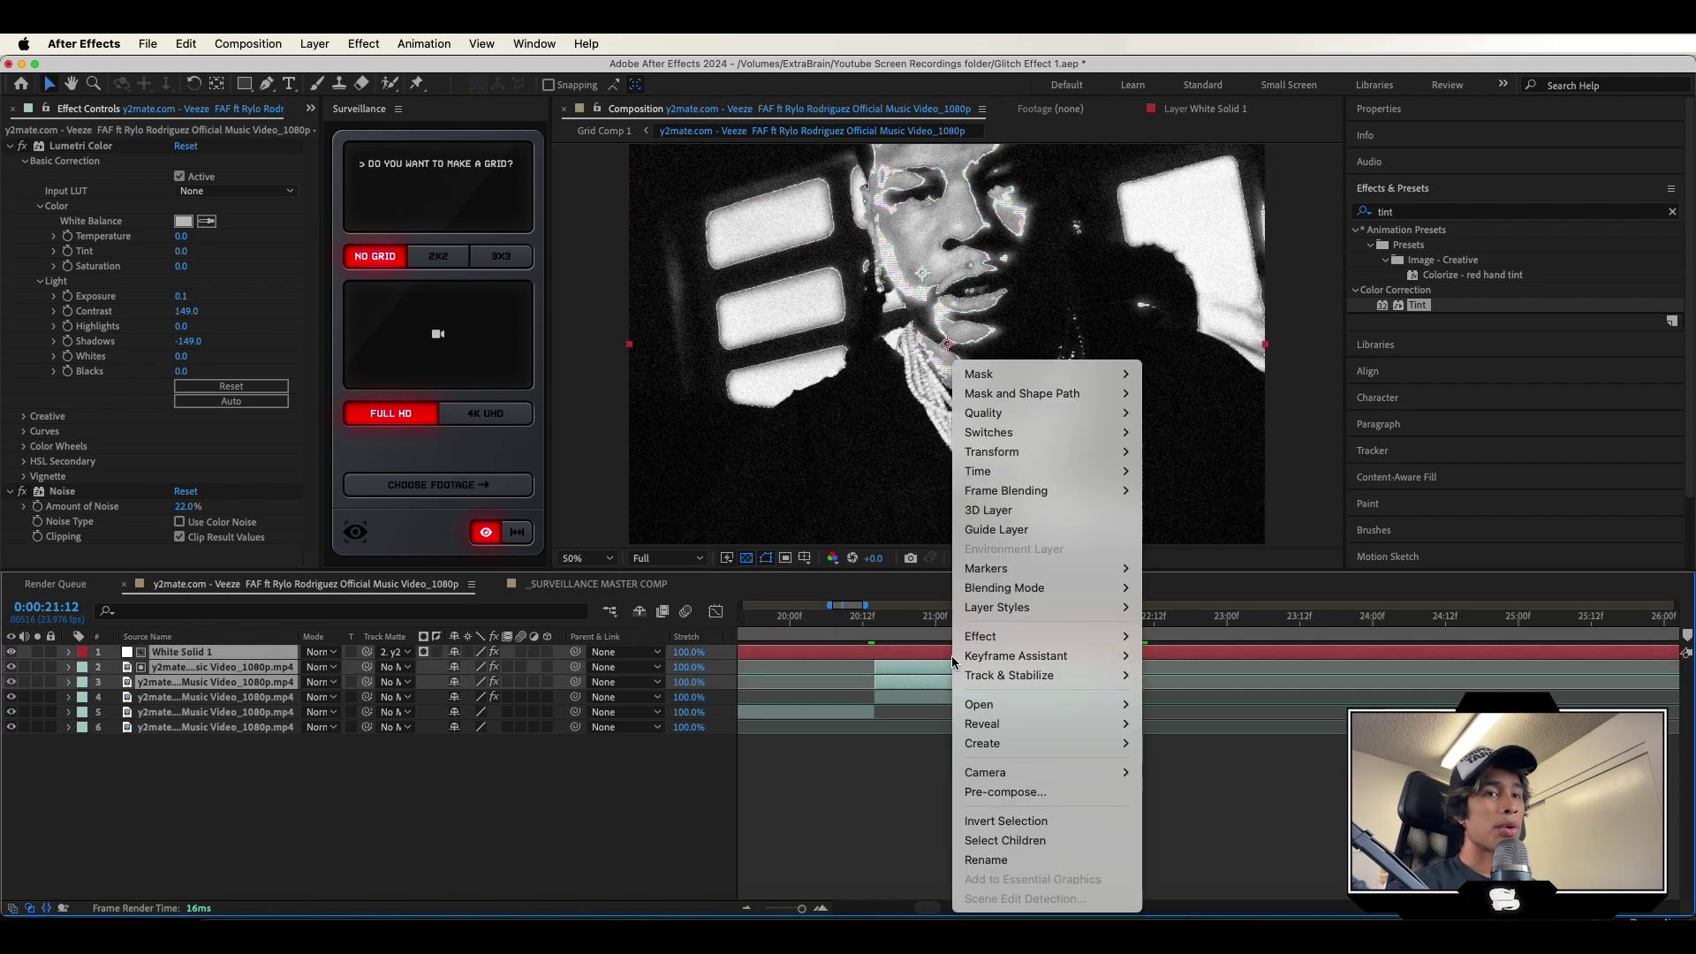
click(1005, 792)
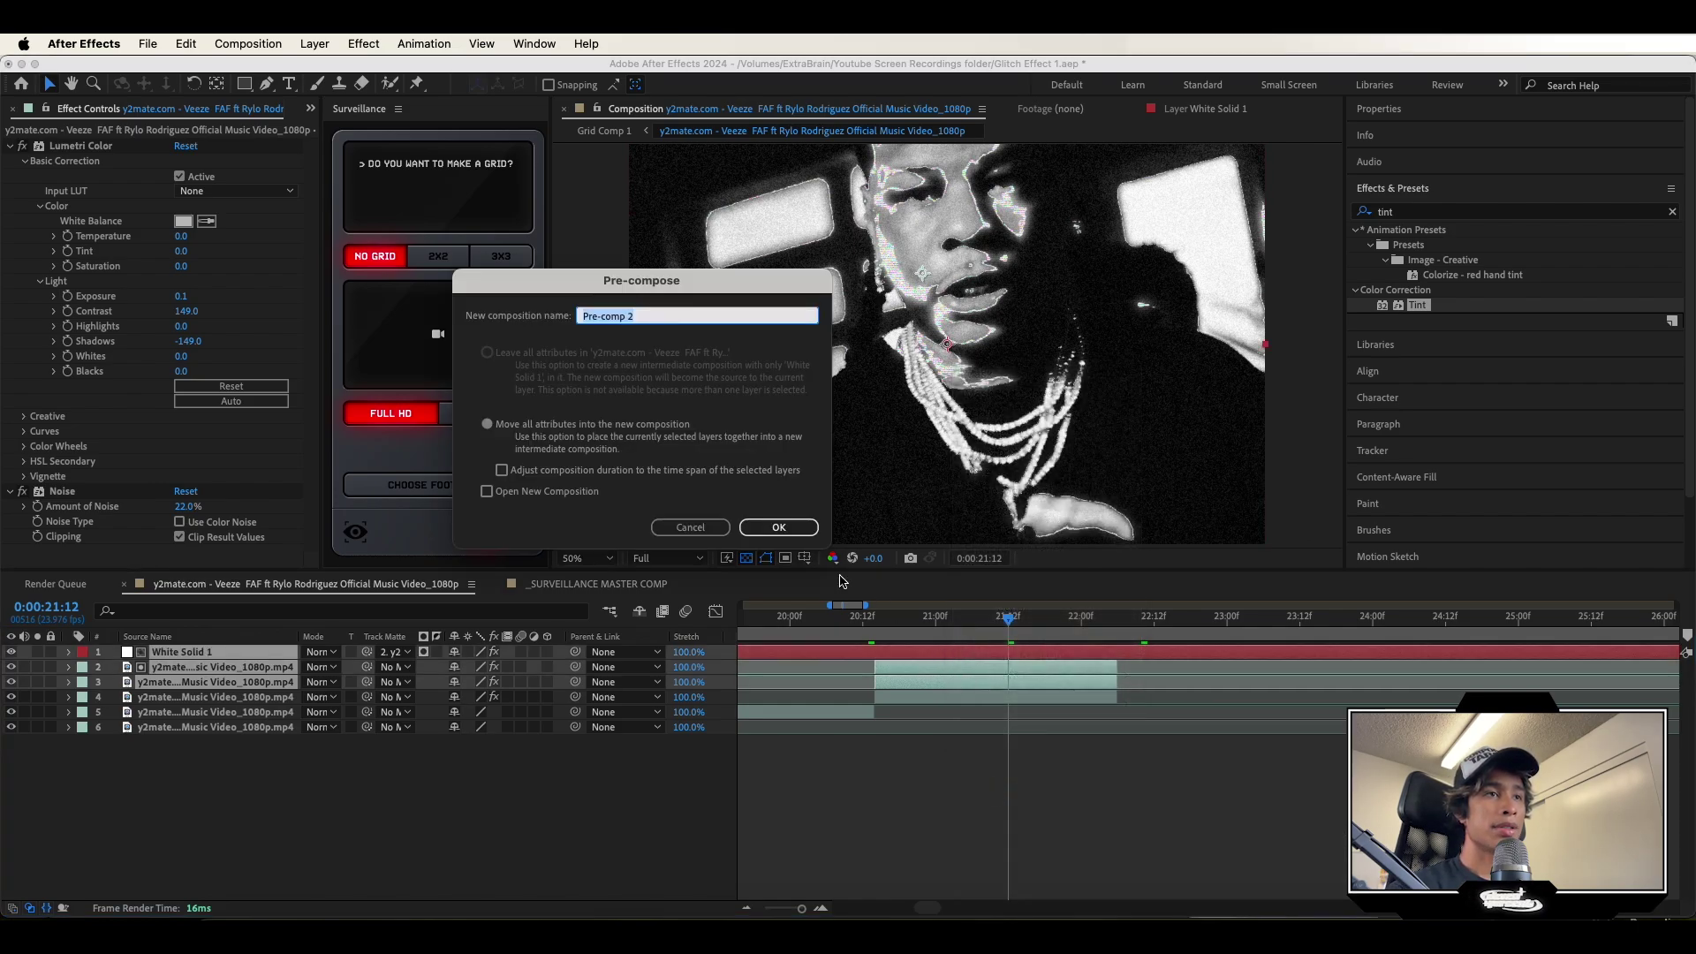
click(778, 527)
Split Pre-comp 2 at 0:00:20:14, where the grainy clip starts, and delete the part before the cut.
drag(1008, 618, 874, 618)
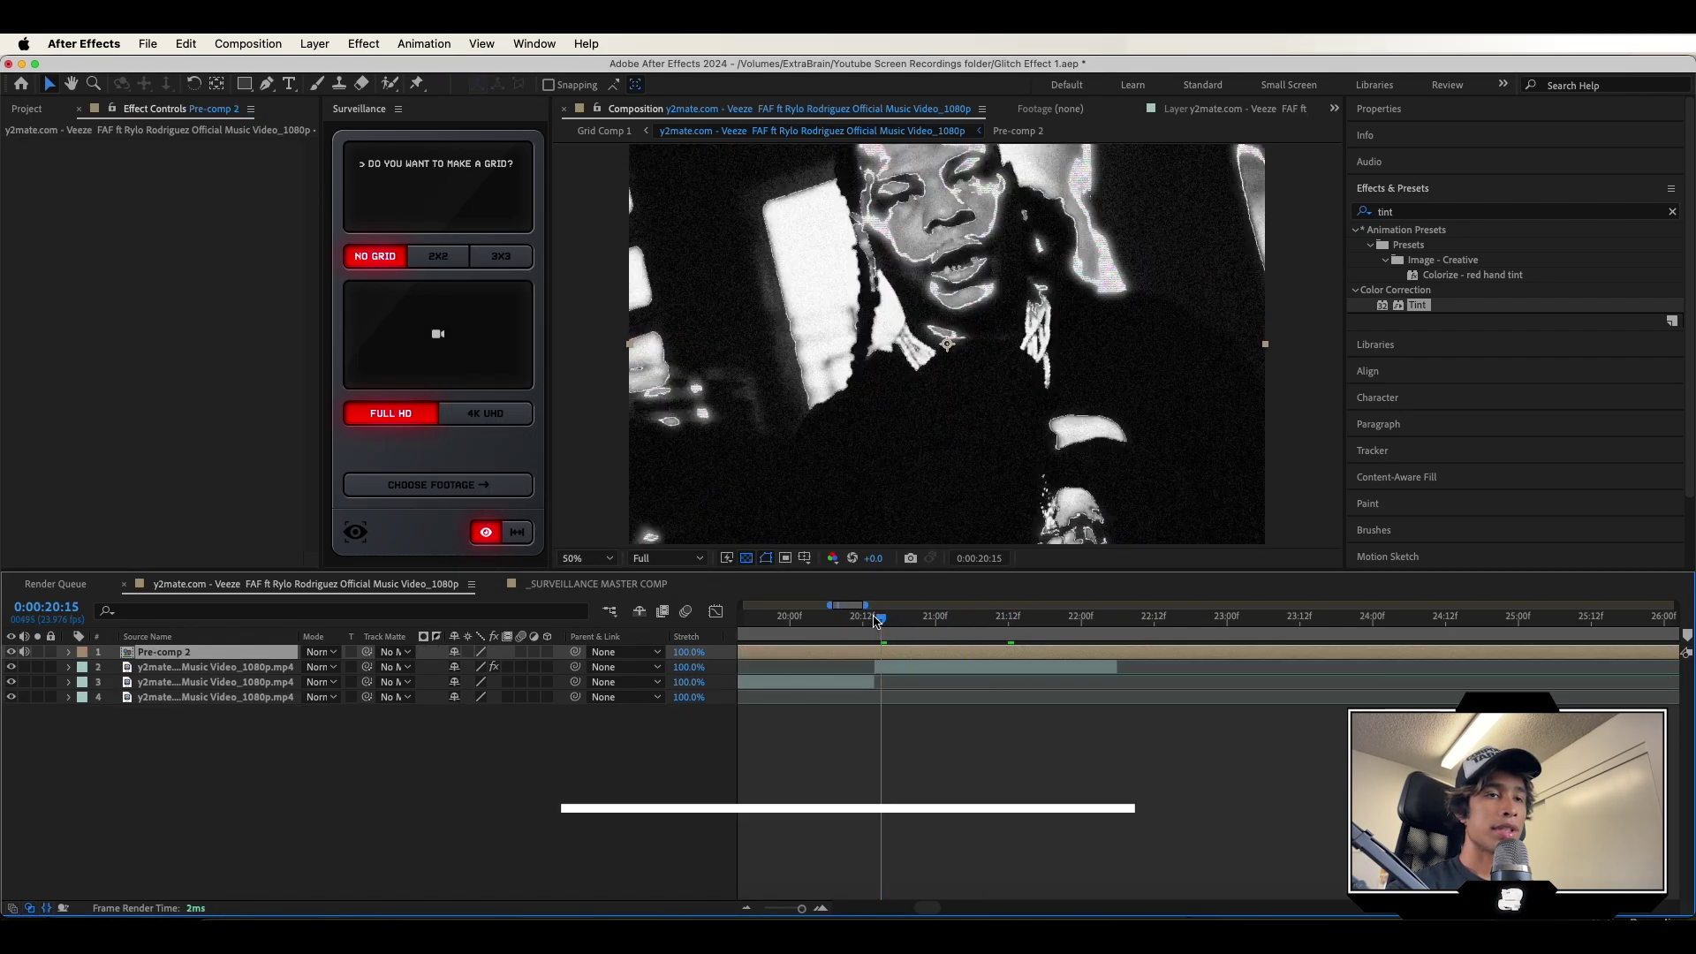
key(super+shift+d)
click(857, 662)
key(Delete)
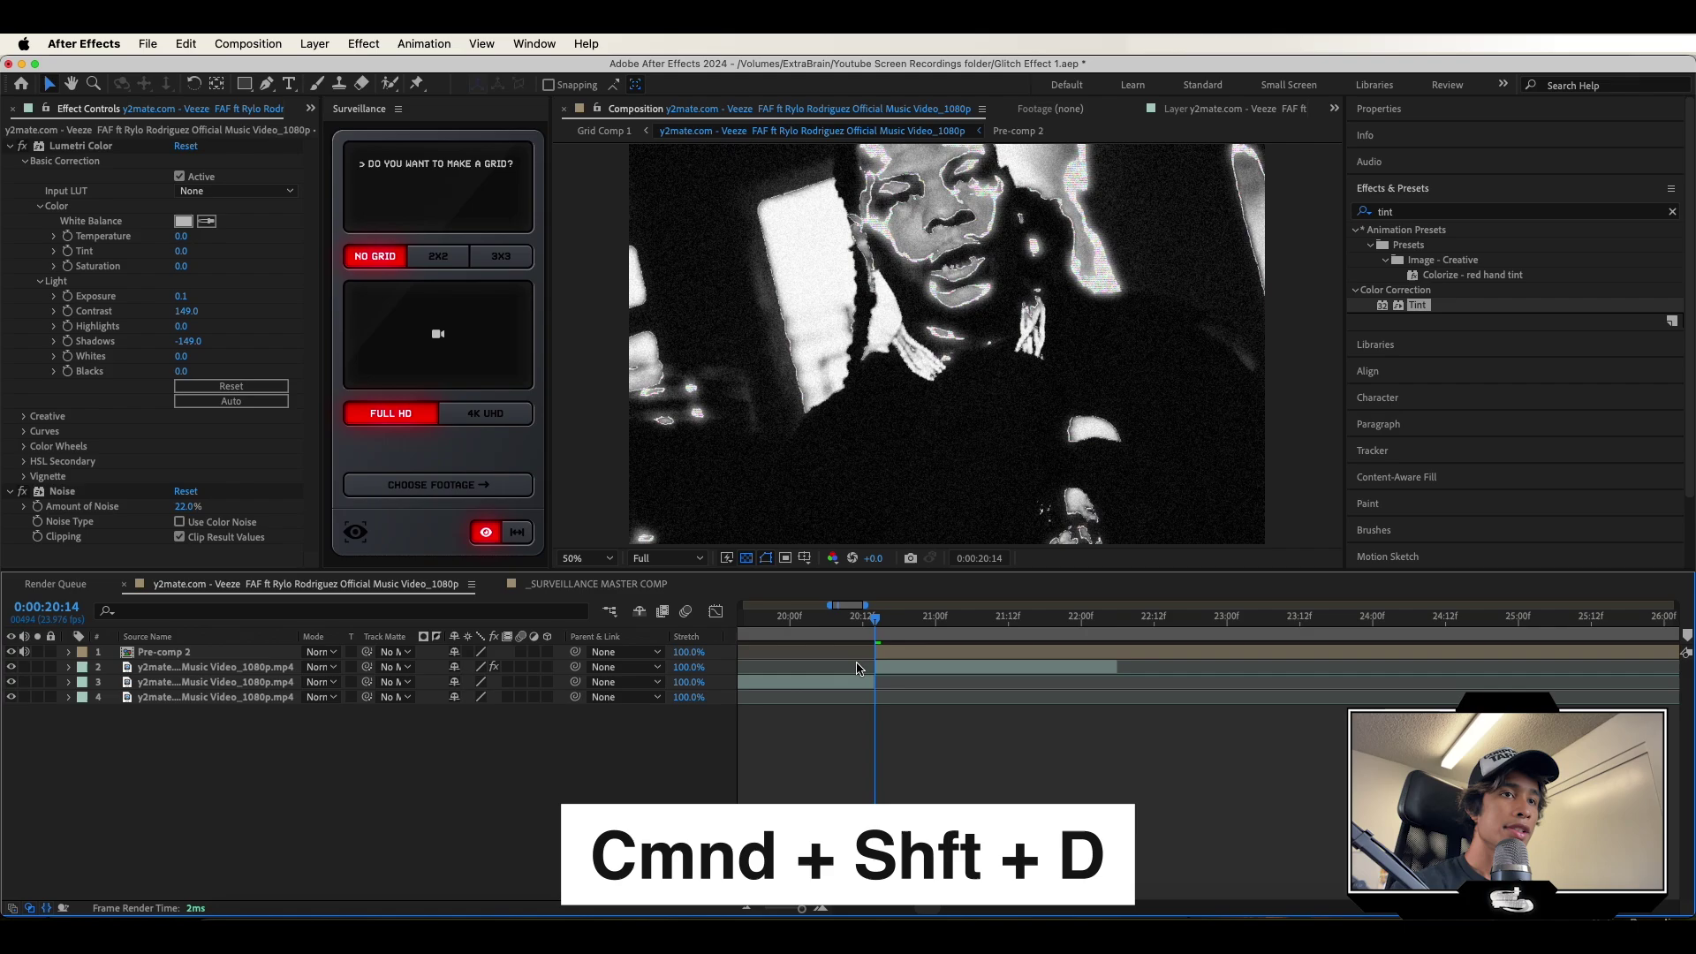
Scale Pre-comp 2 up beyond the composition frame and shift it slightly downward so it is offset from the clip underneath.
click(909, 654)
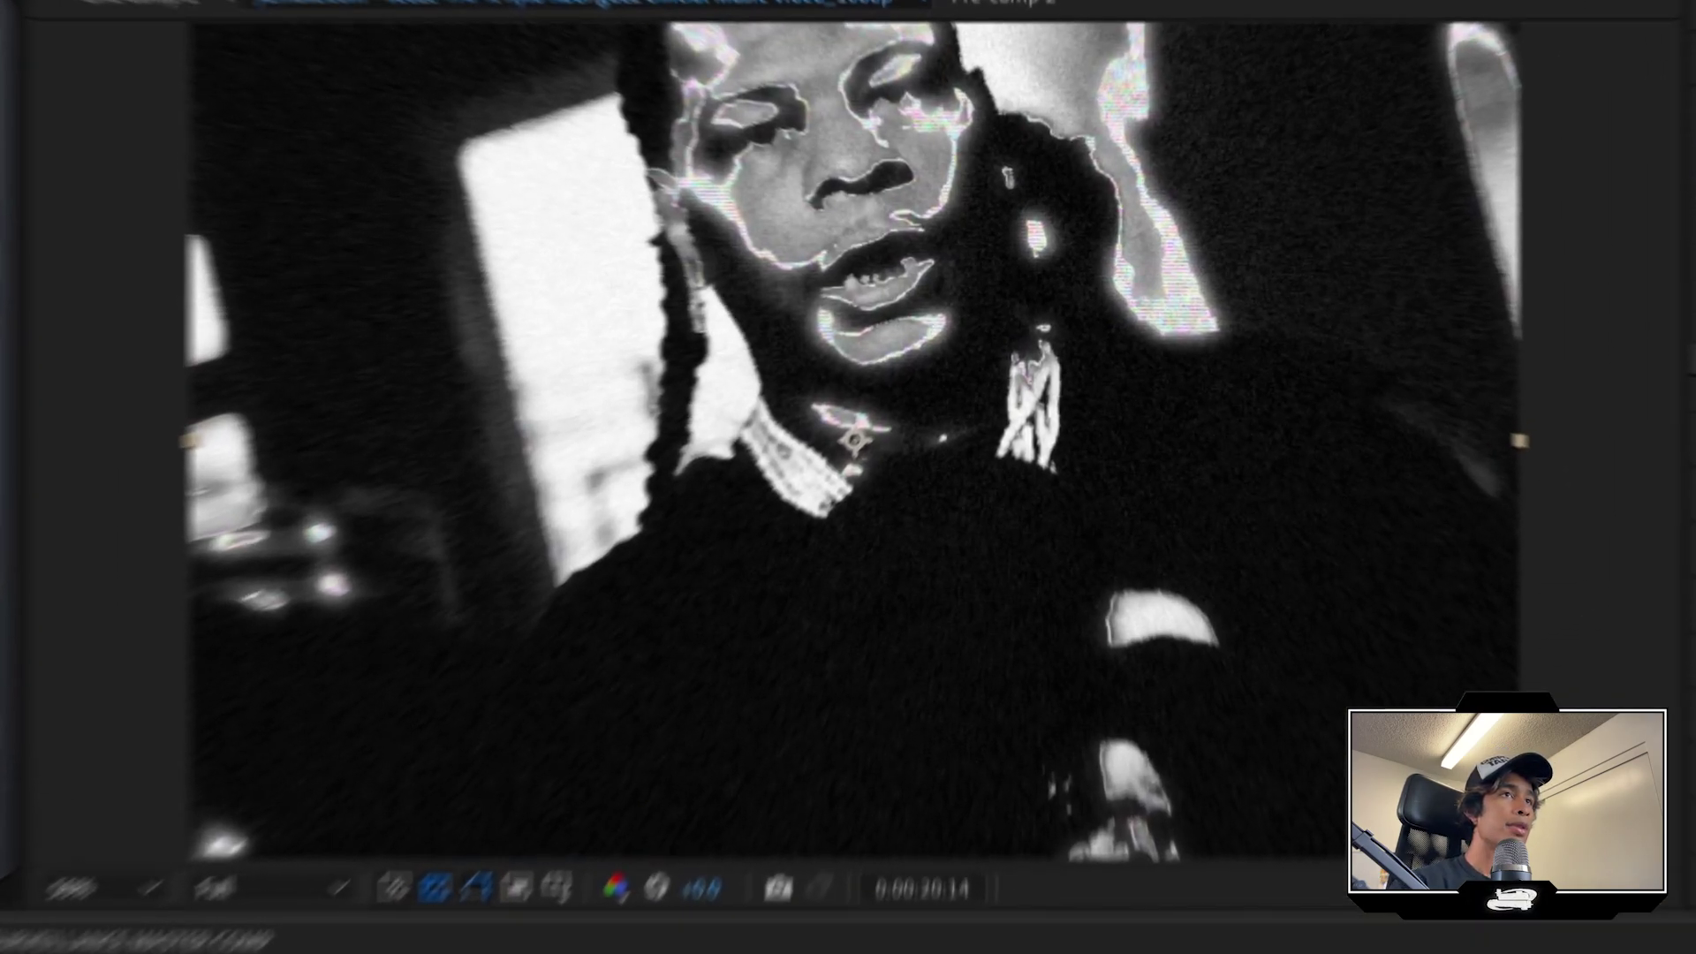
scroll(977, 409, down, 2)
drag(788, 344, 765, 344)
drag(465, 442, 418, 442)
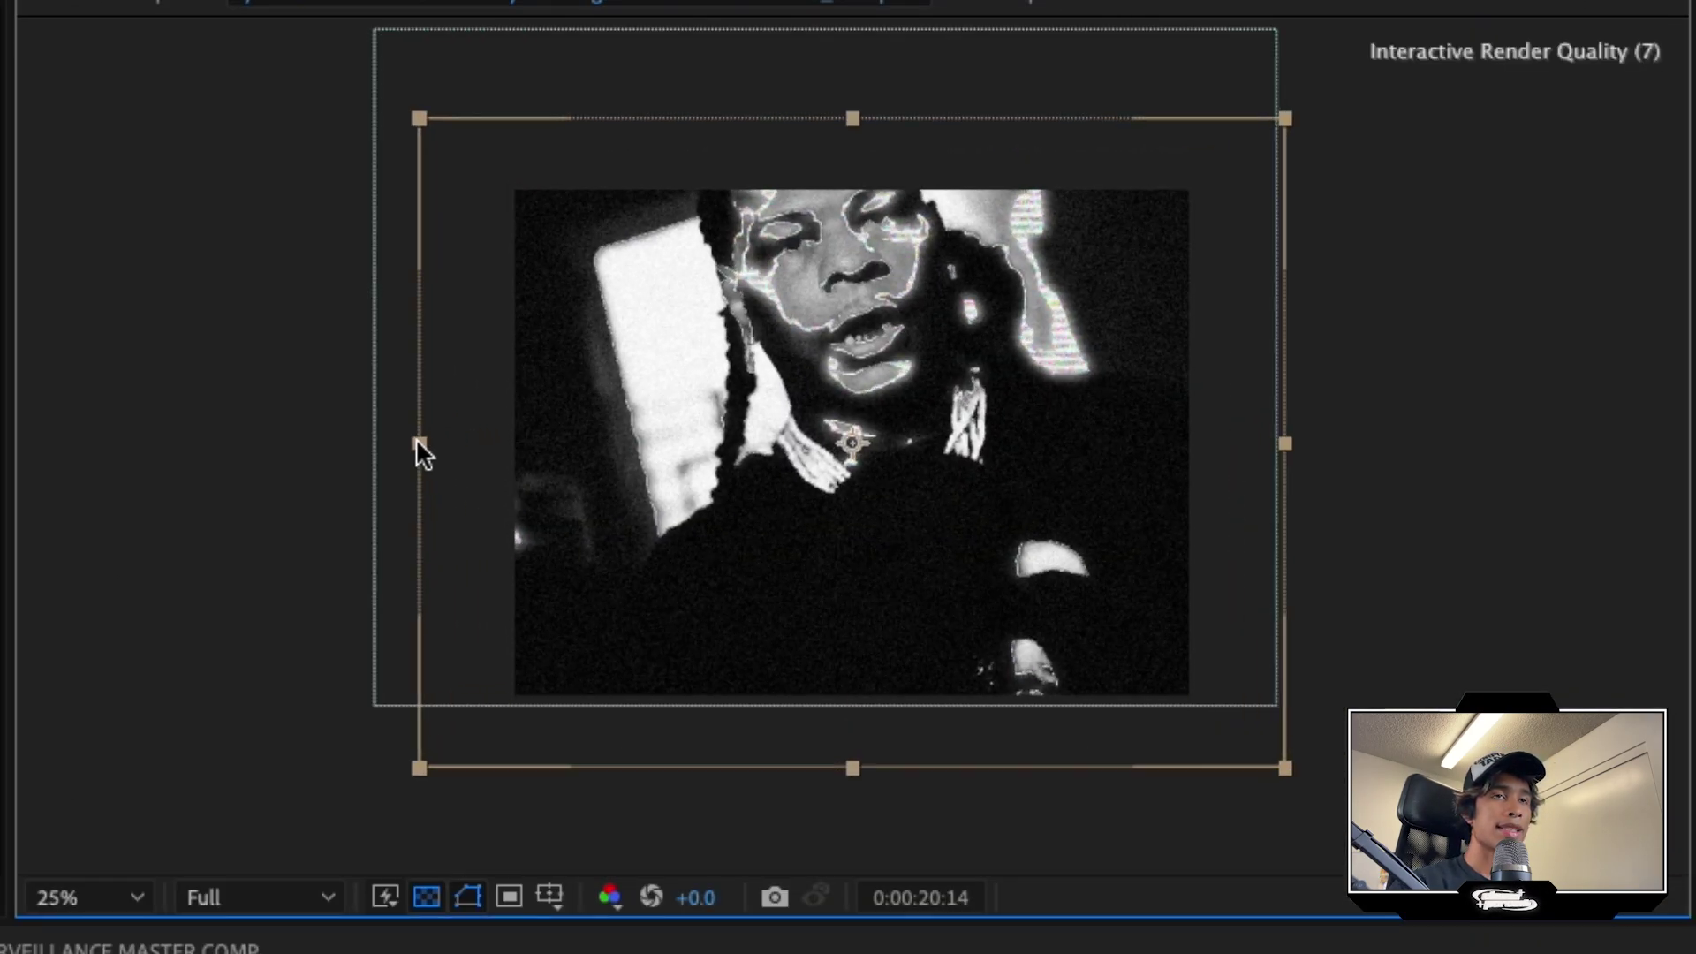
drag(980, 376, 977, 410)
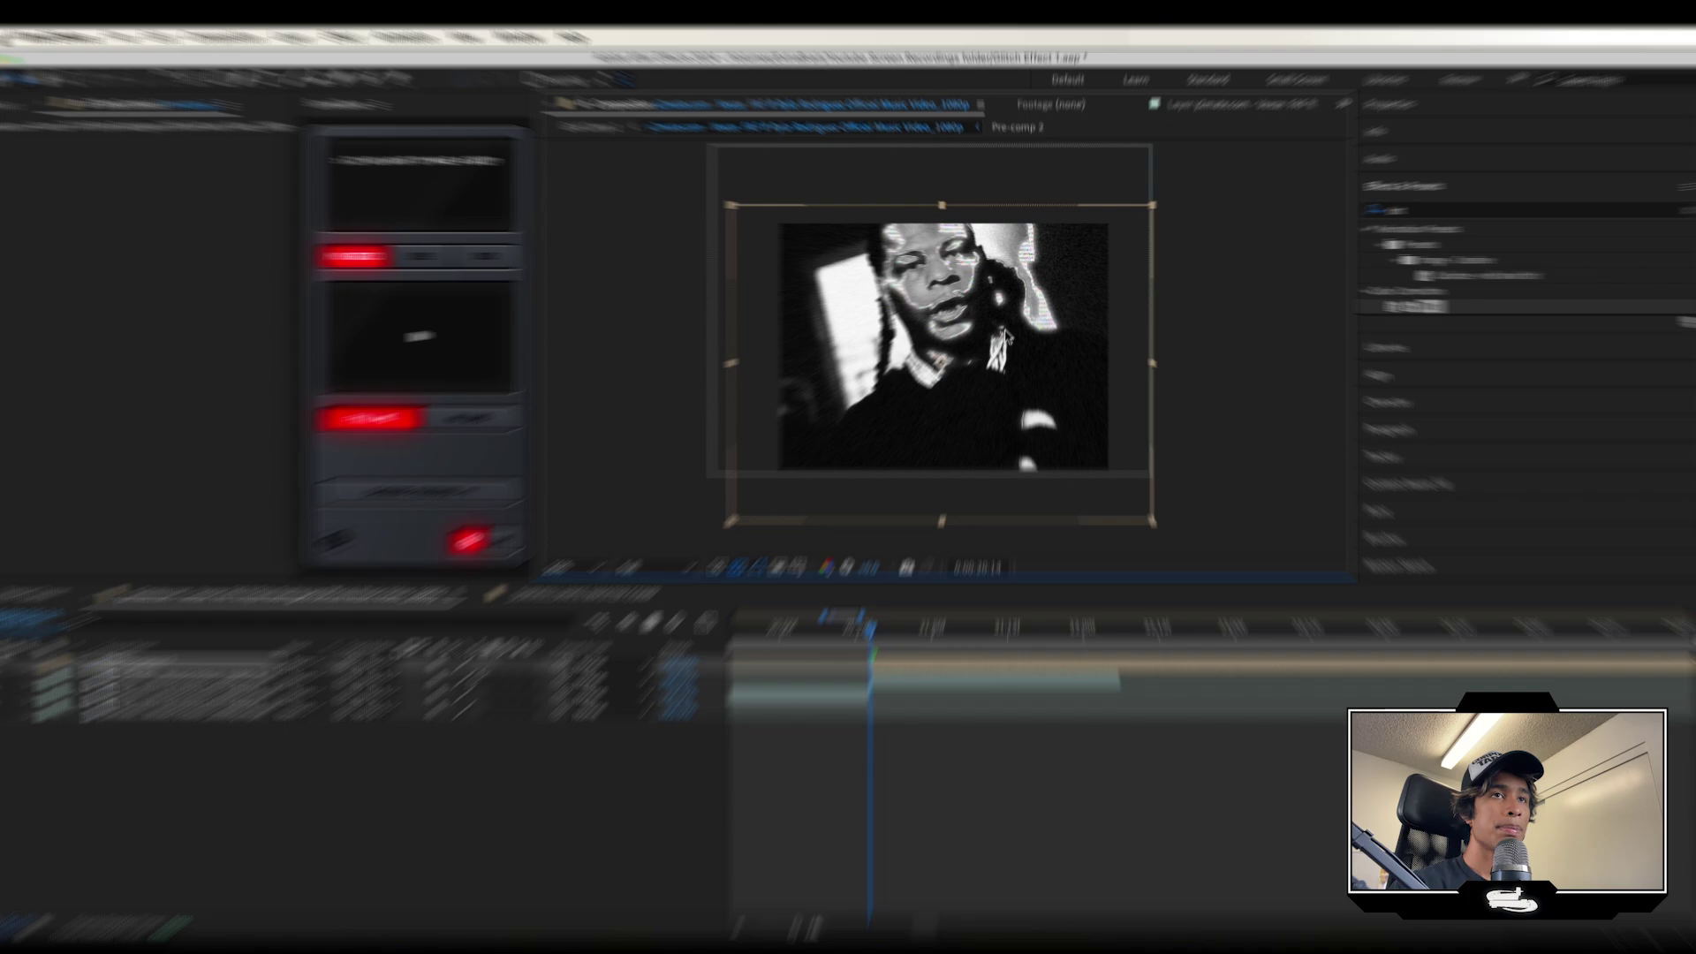
scroll(1006, 337, up, 2)
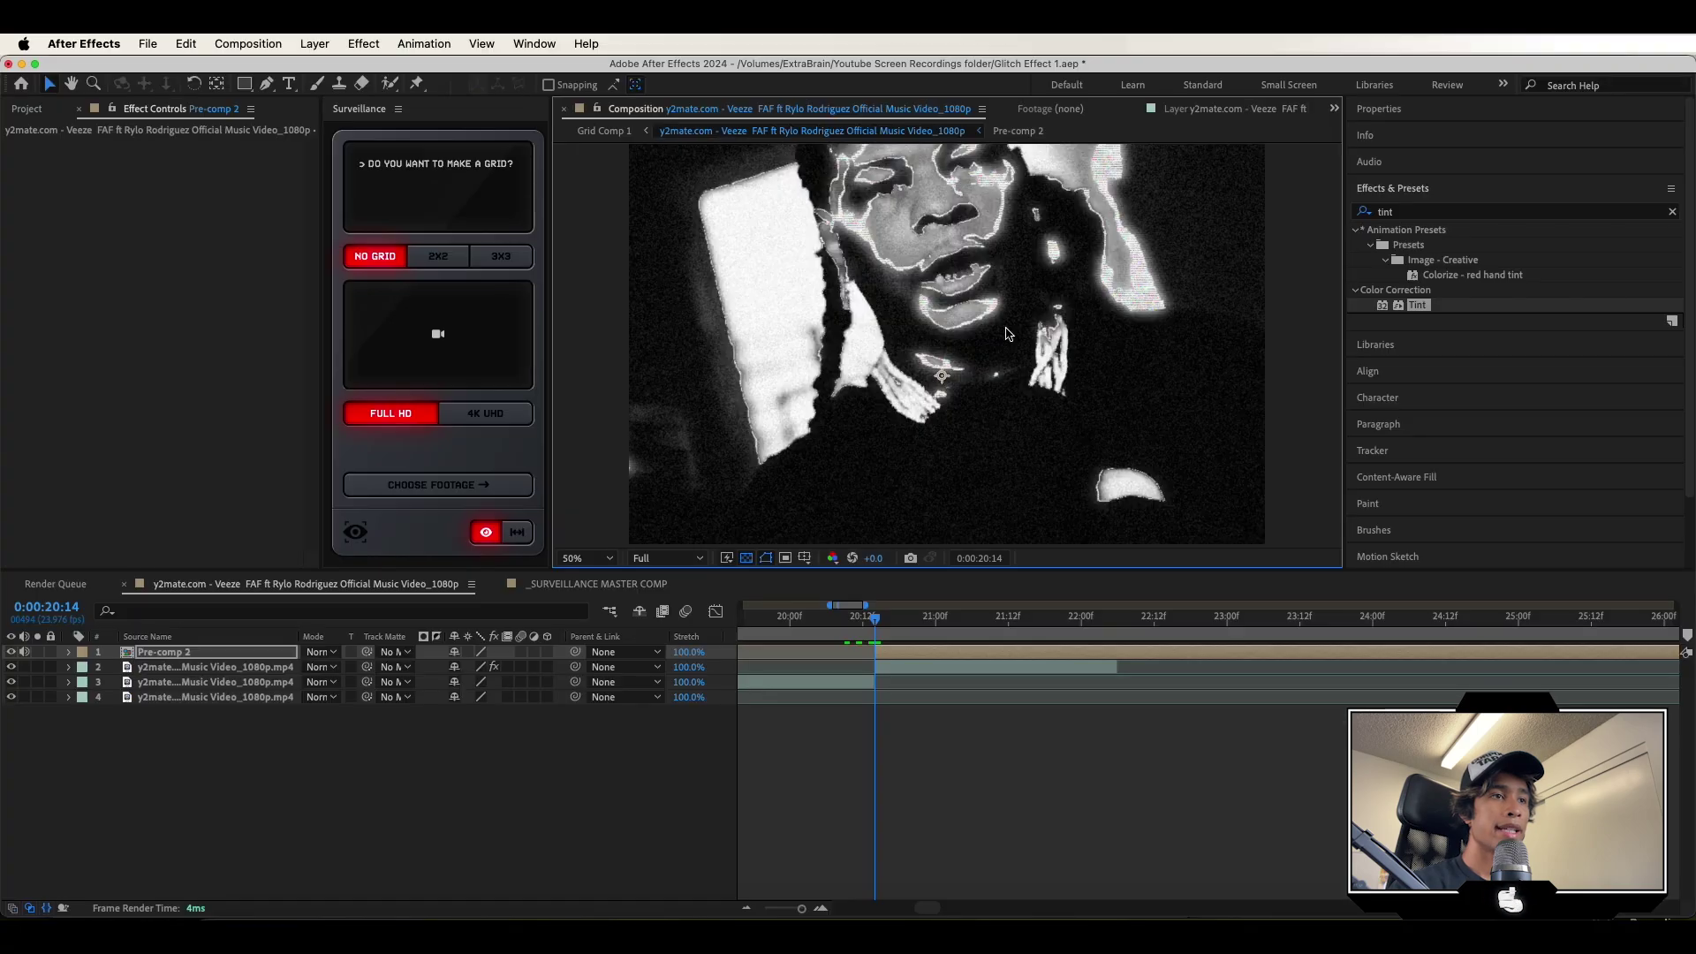
Set the blending mode of Pre-comp 2 to Screen and preview the doubled image.
click(321, 652)
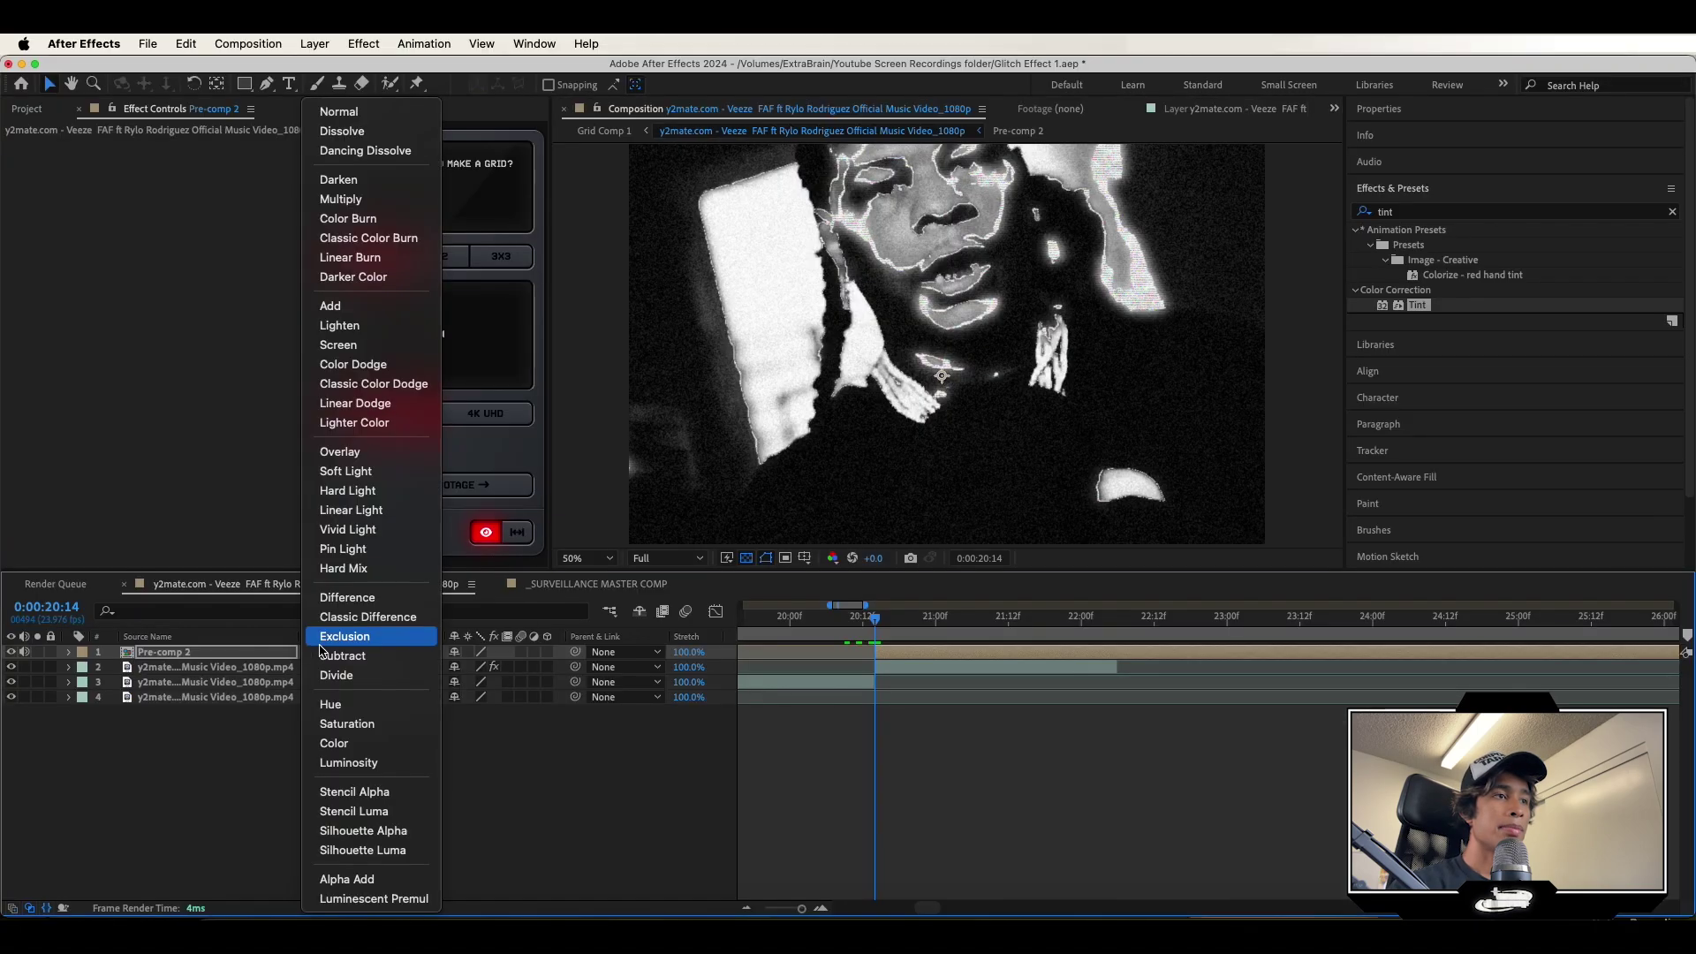
click(380, 346)
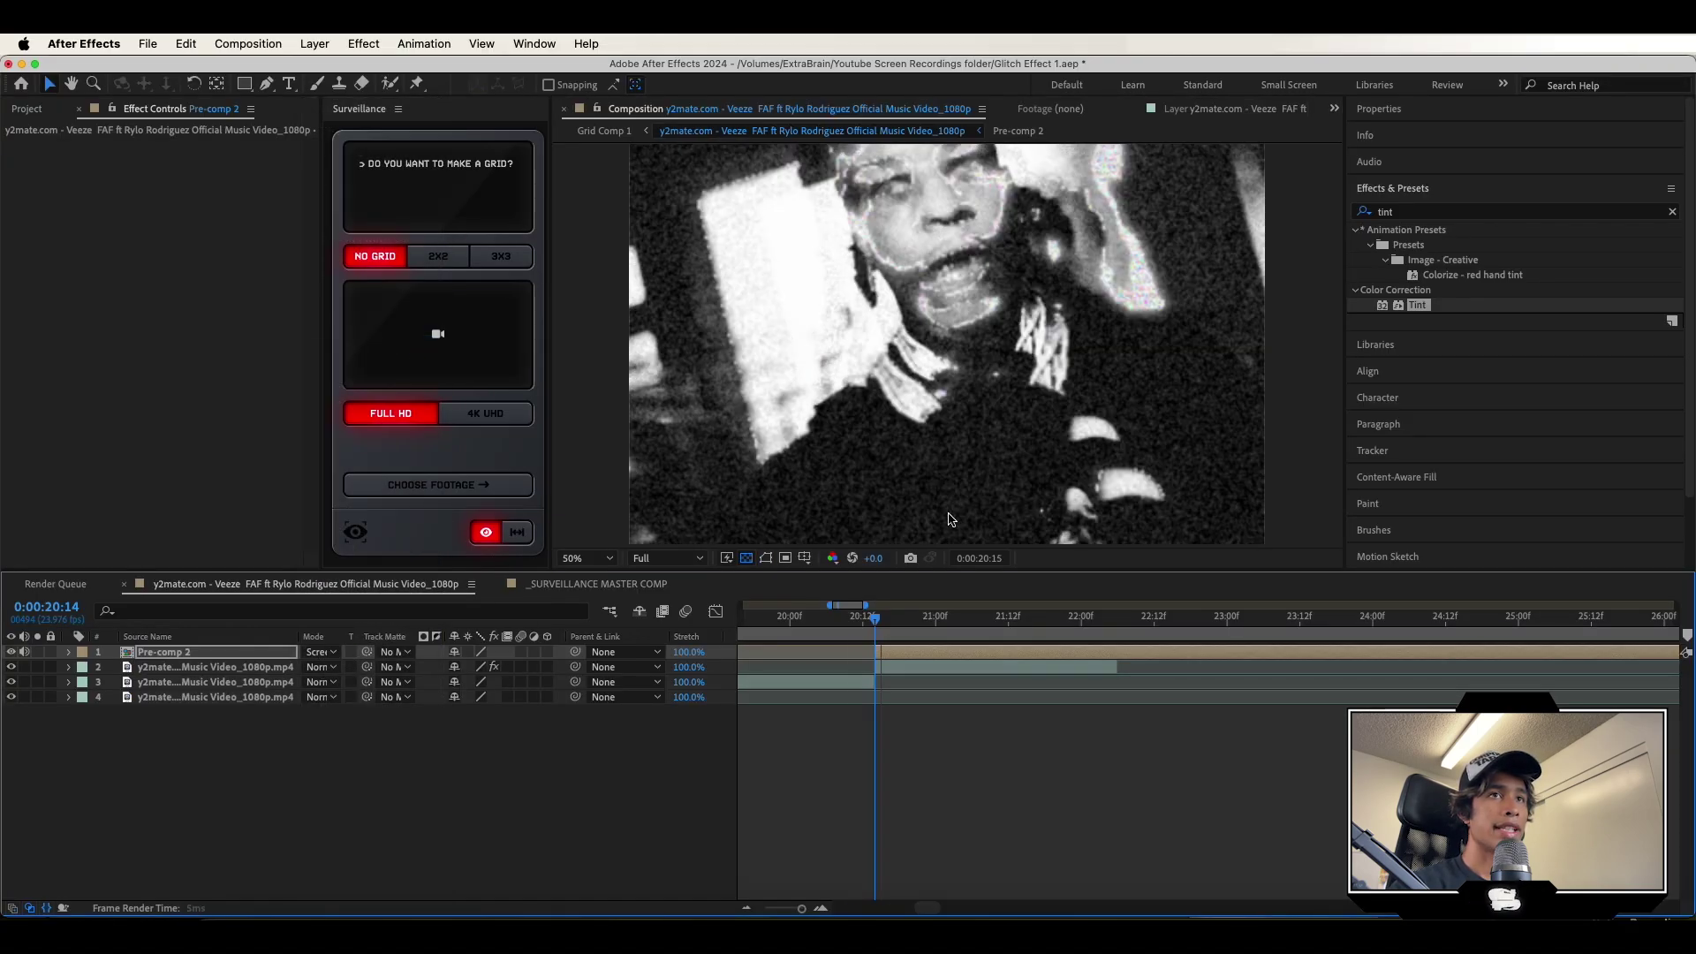
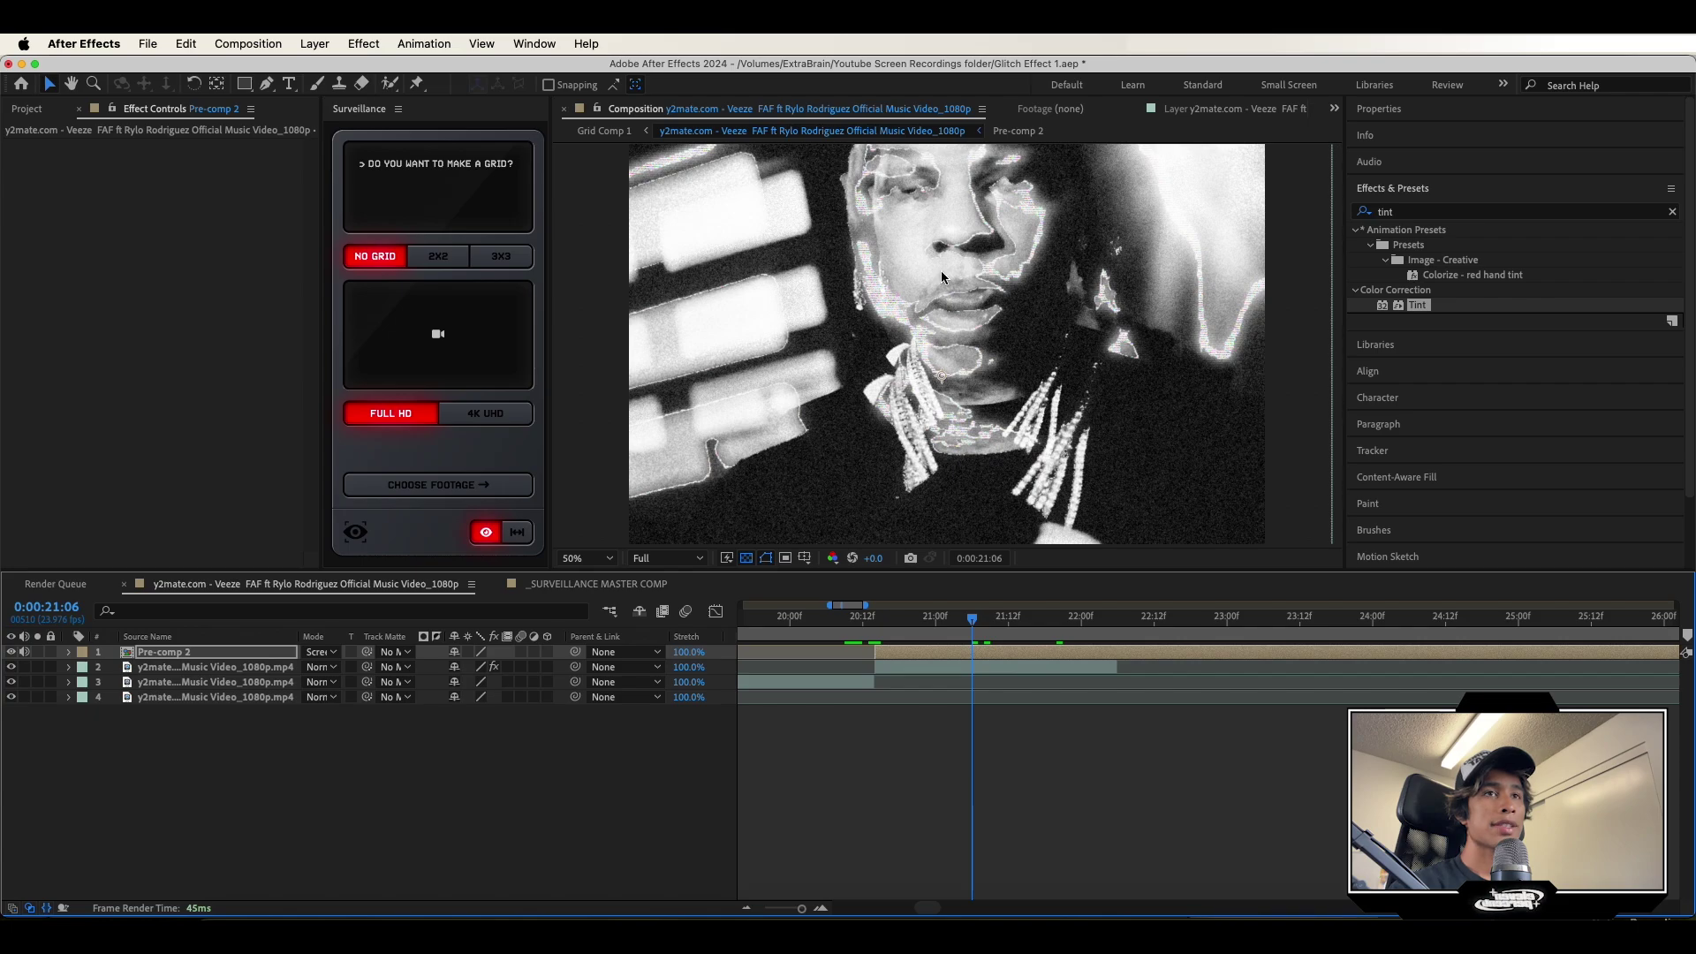
key(space)
key(space)
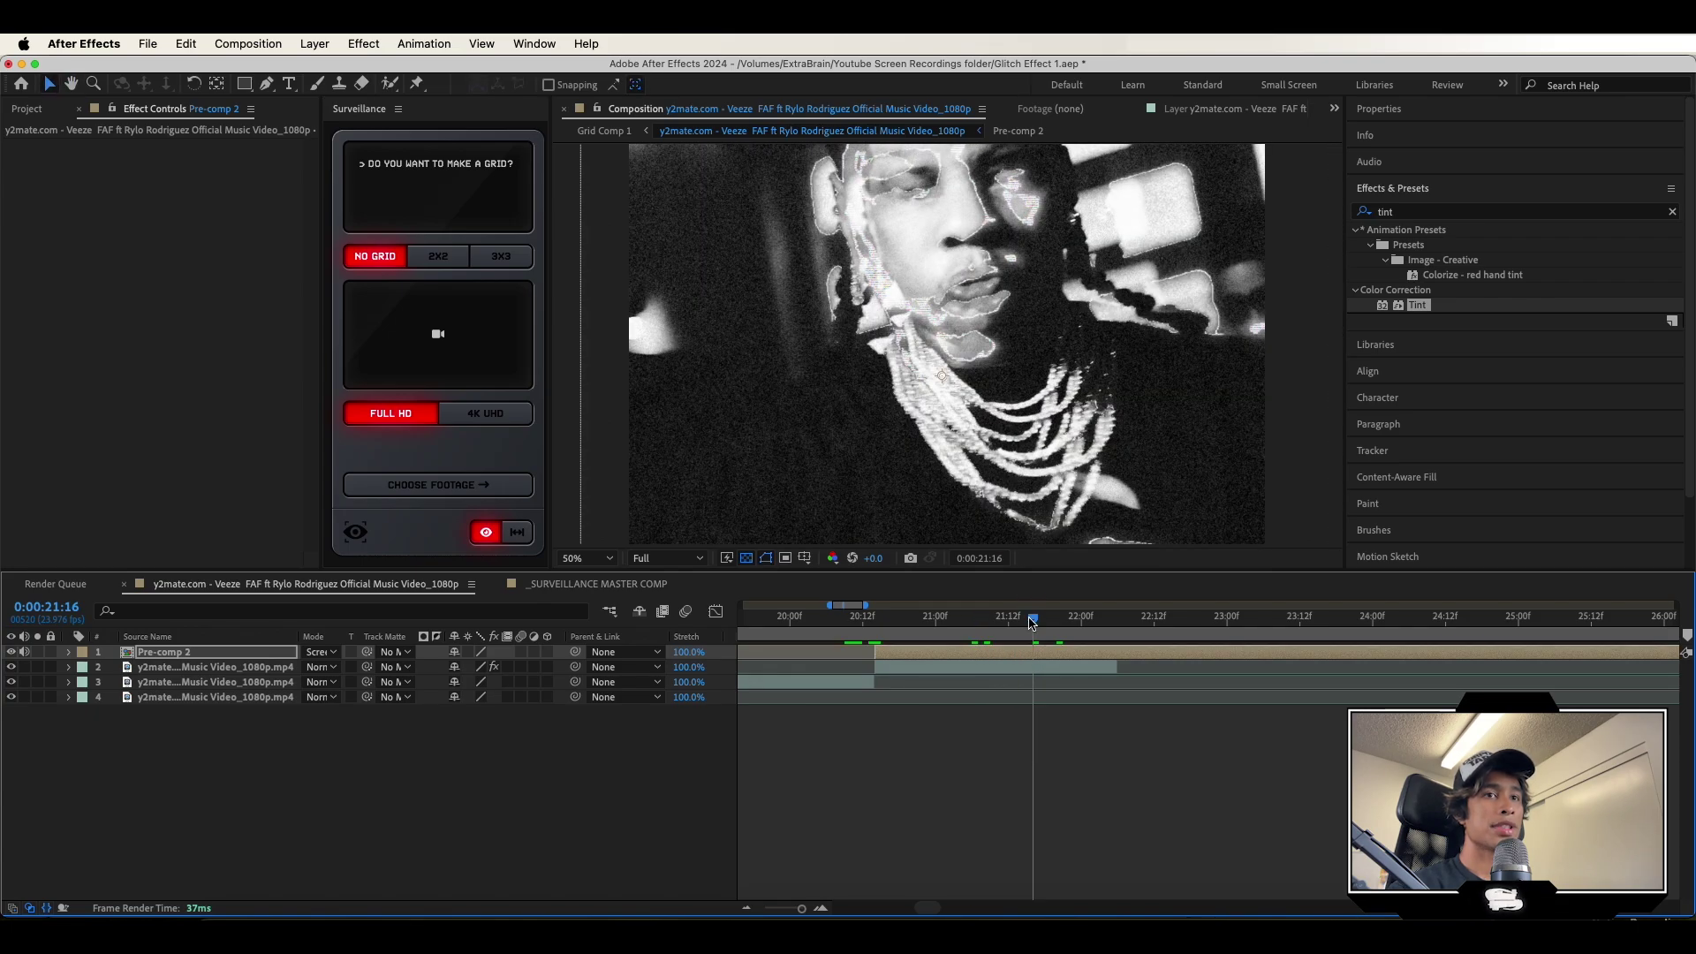
Go back to the glitch section around 0:00:19:19 and play the sequence through to review the effects.
drag(1030, 622, 759, 644)
key(minus)
key(period)
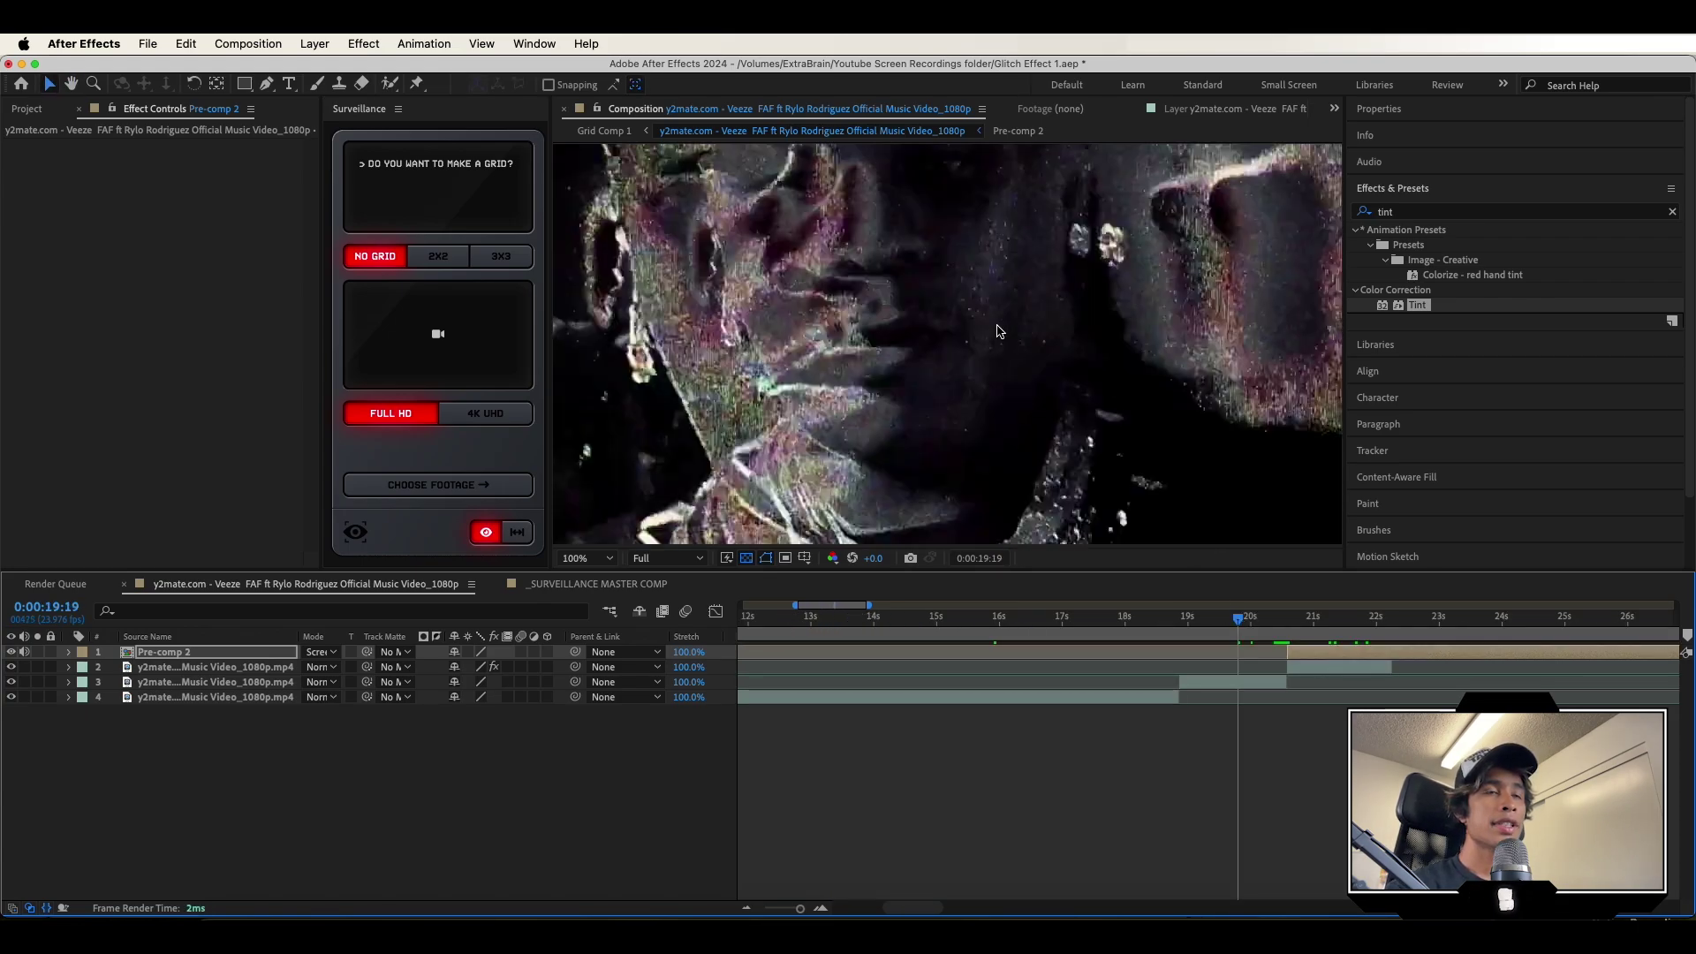
scroll(998, 332, down, 2)
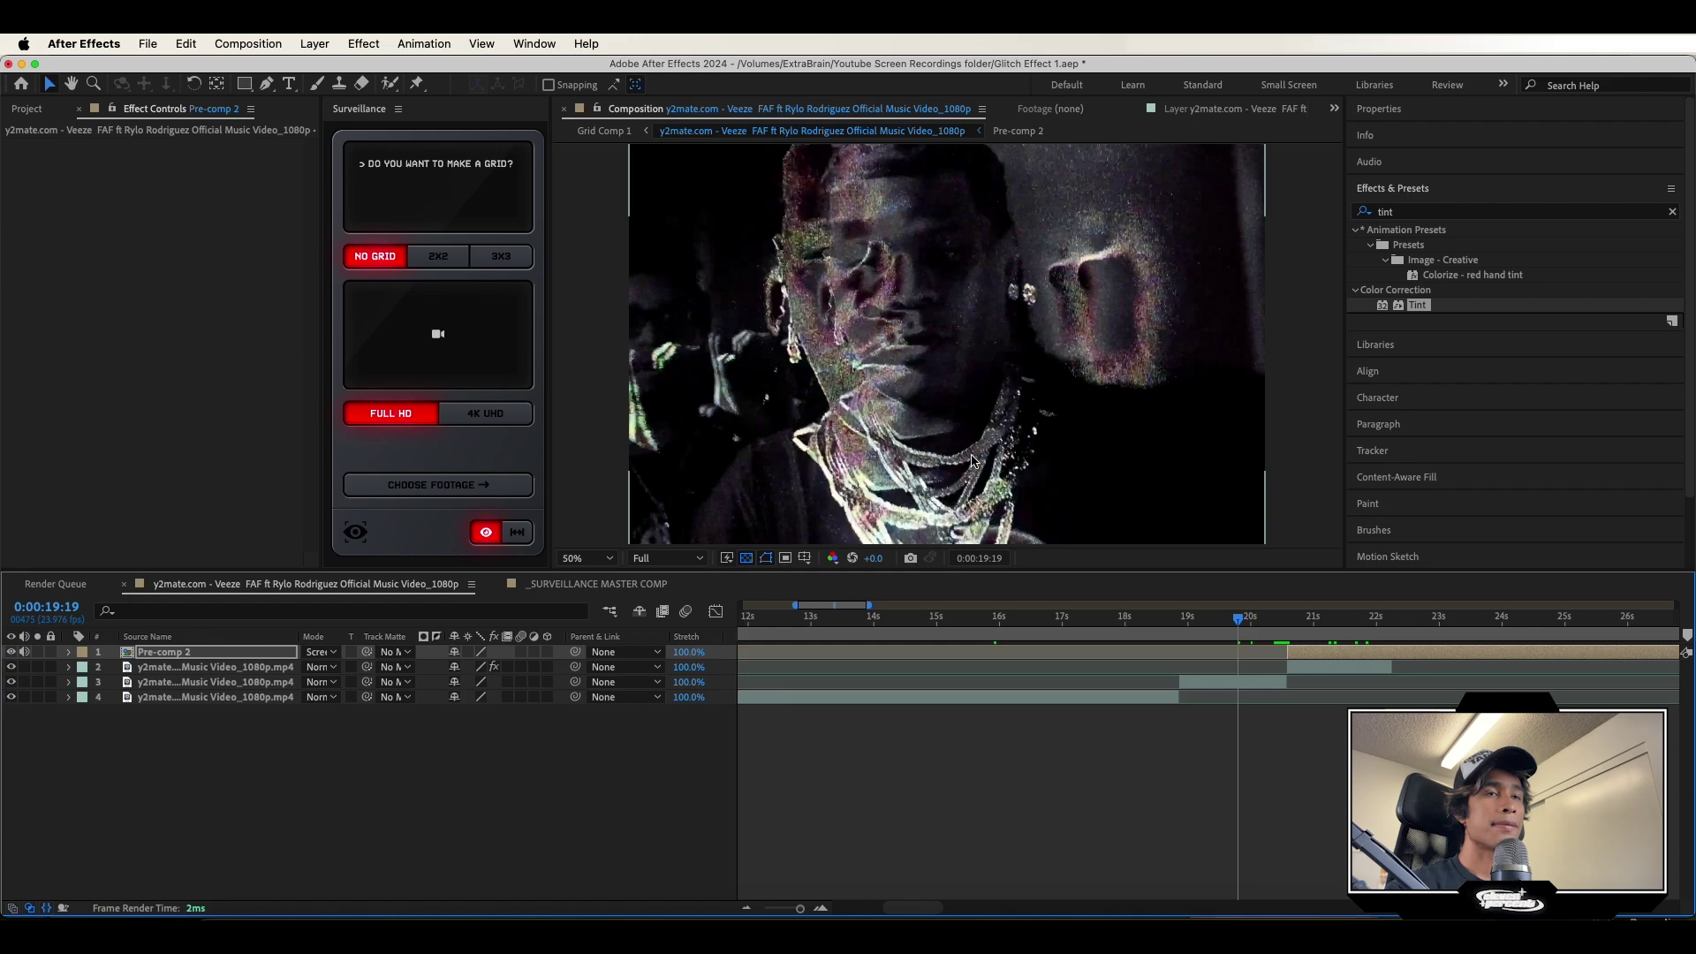
scroll(1101, 670, right, 5)
key(space)
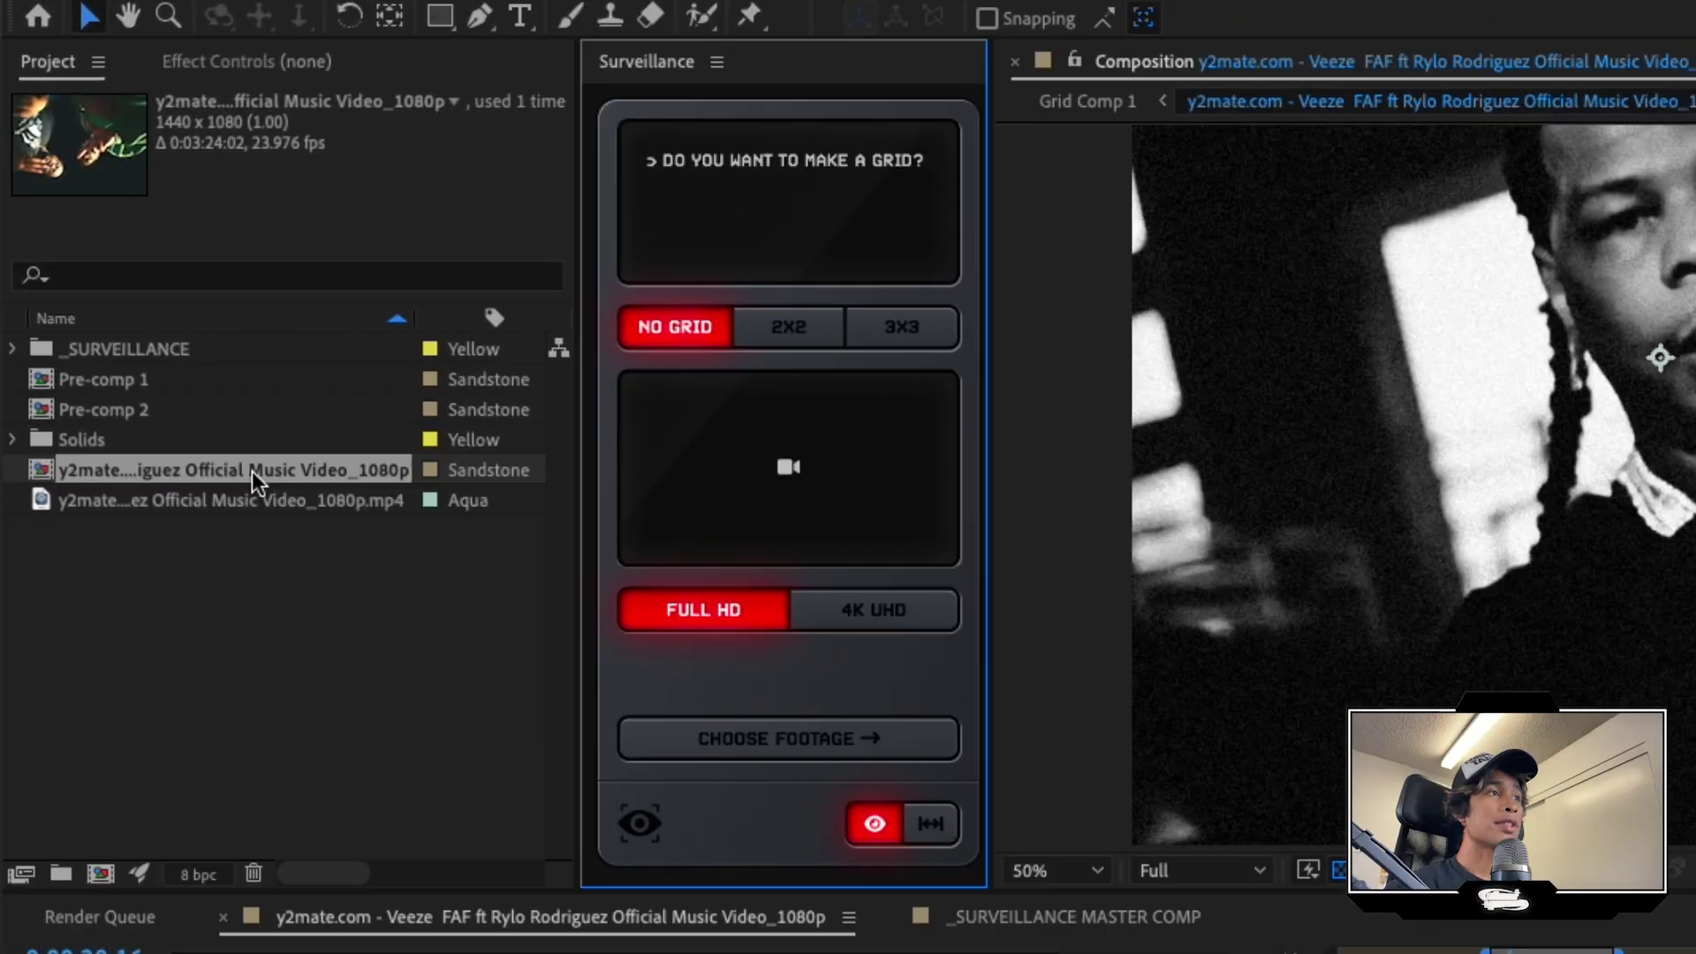
Load the music video composition into Surveillance with No Grid and Full HD, and continue to the looks.
click(252, 470)
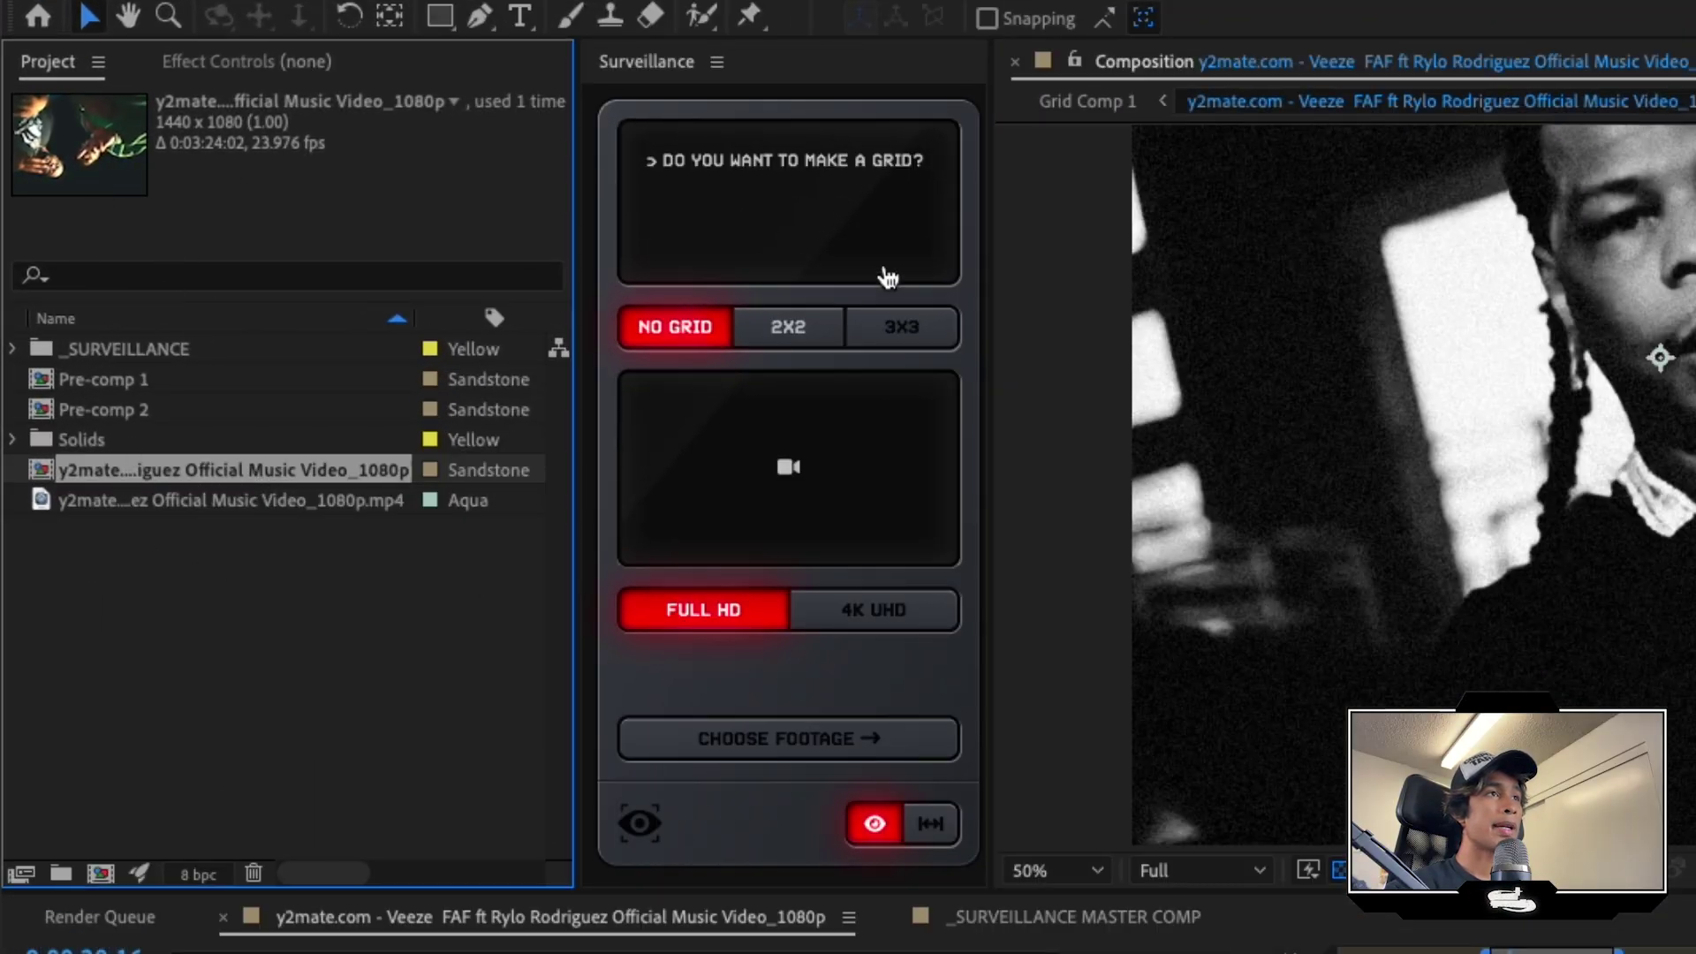
click(872, 740)
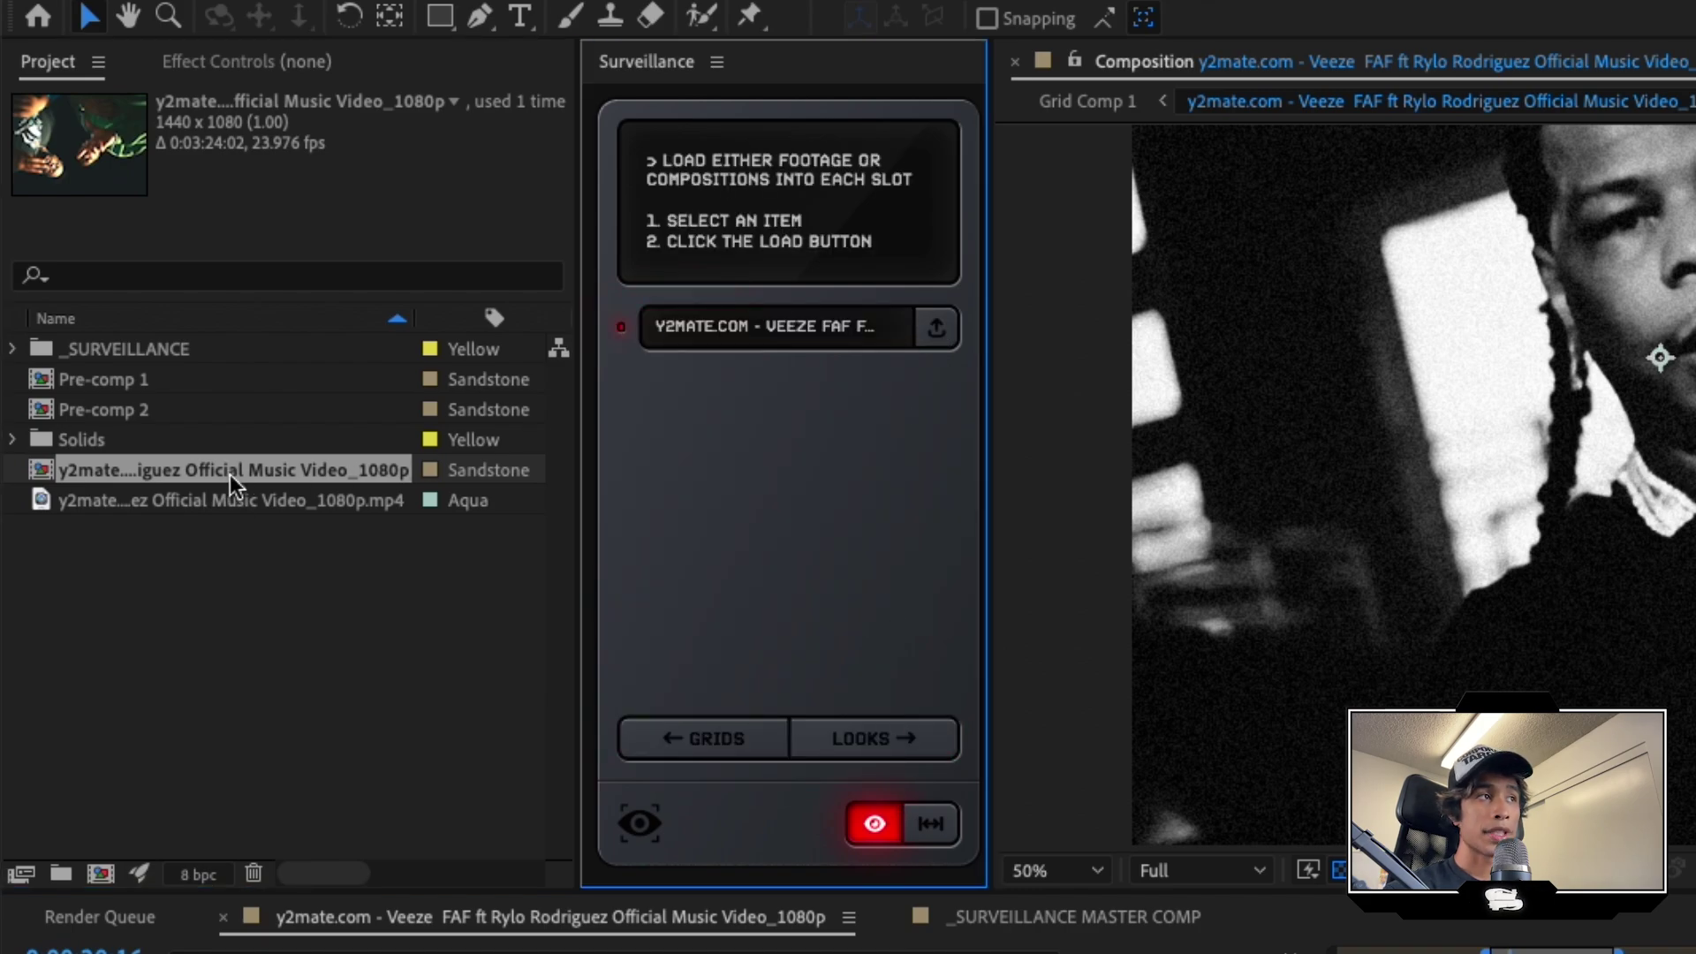
click(900, 739)
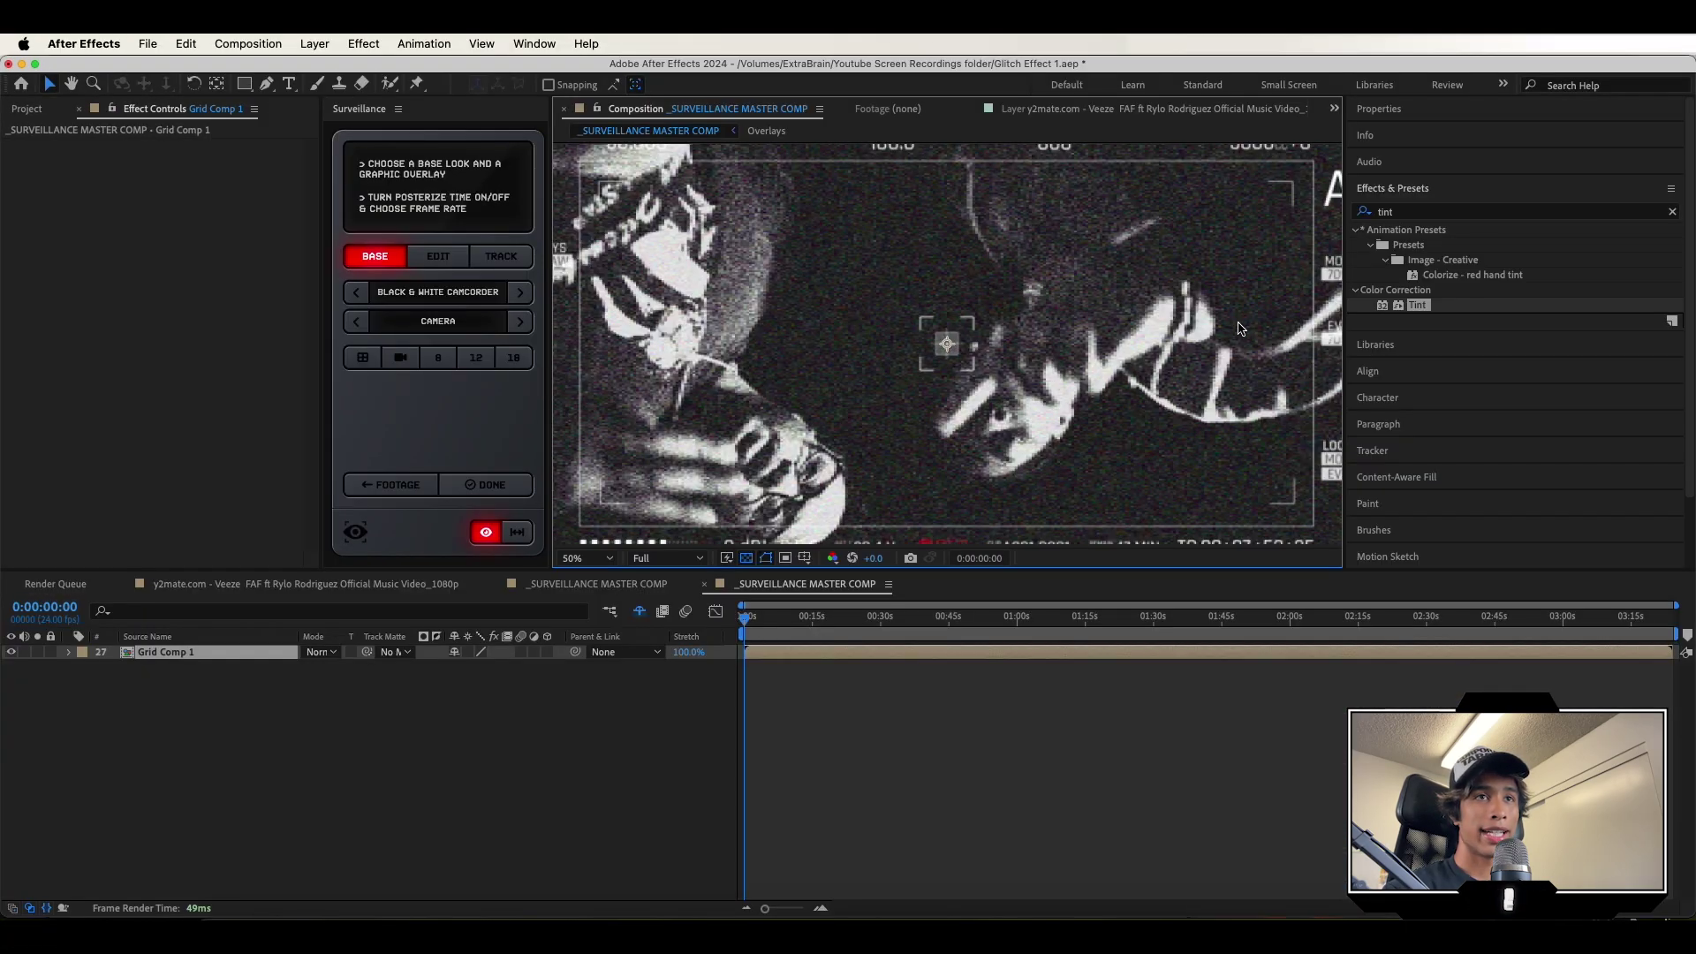
Play the new surveillance master comp and scrub to about 0:00:04:11 to examine the Black & White Camcorder look.
key(space)
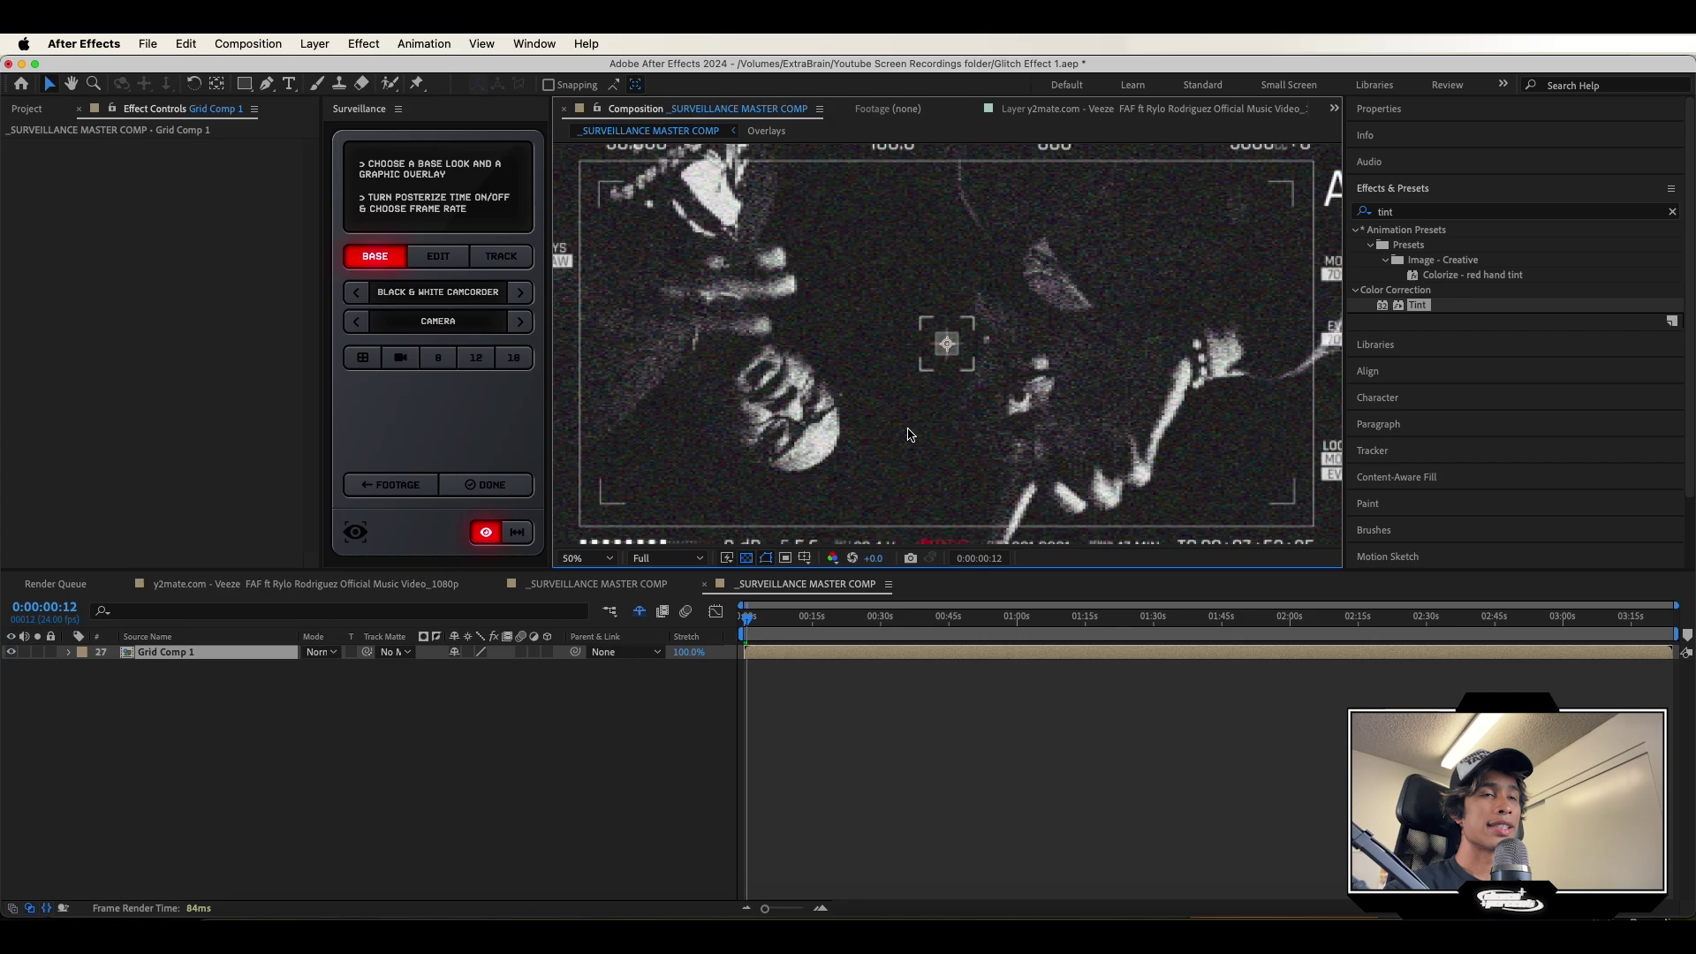
click(840, 617)
drag(826, 614, 764, 622)
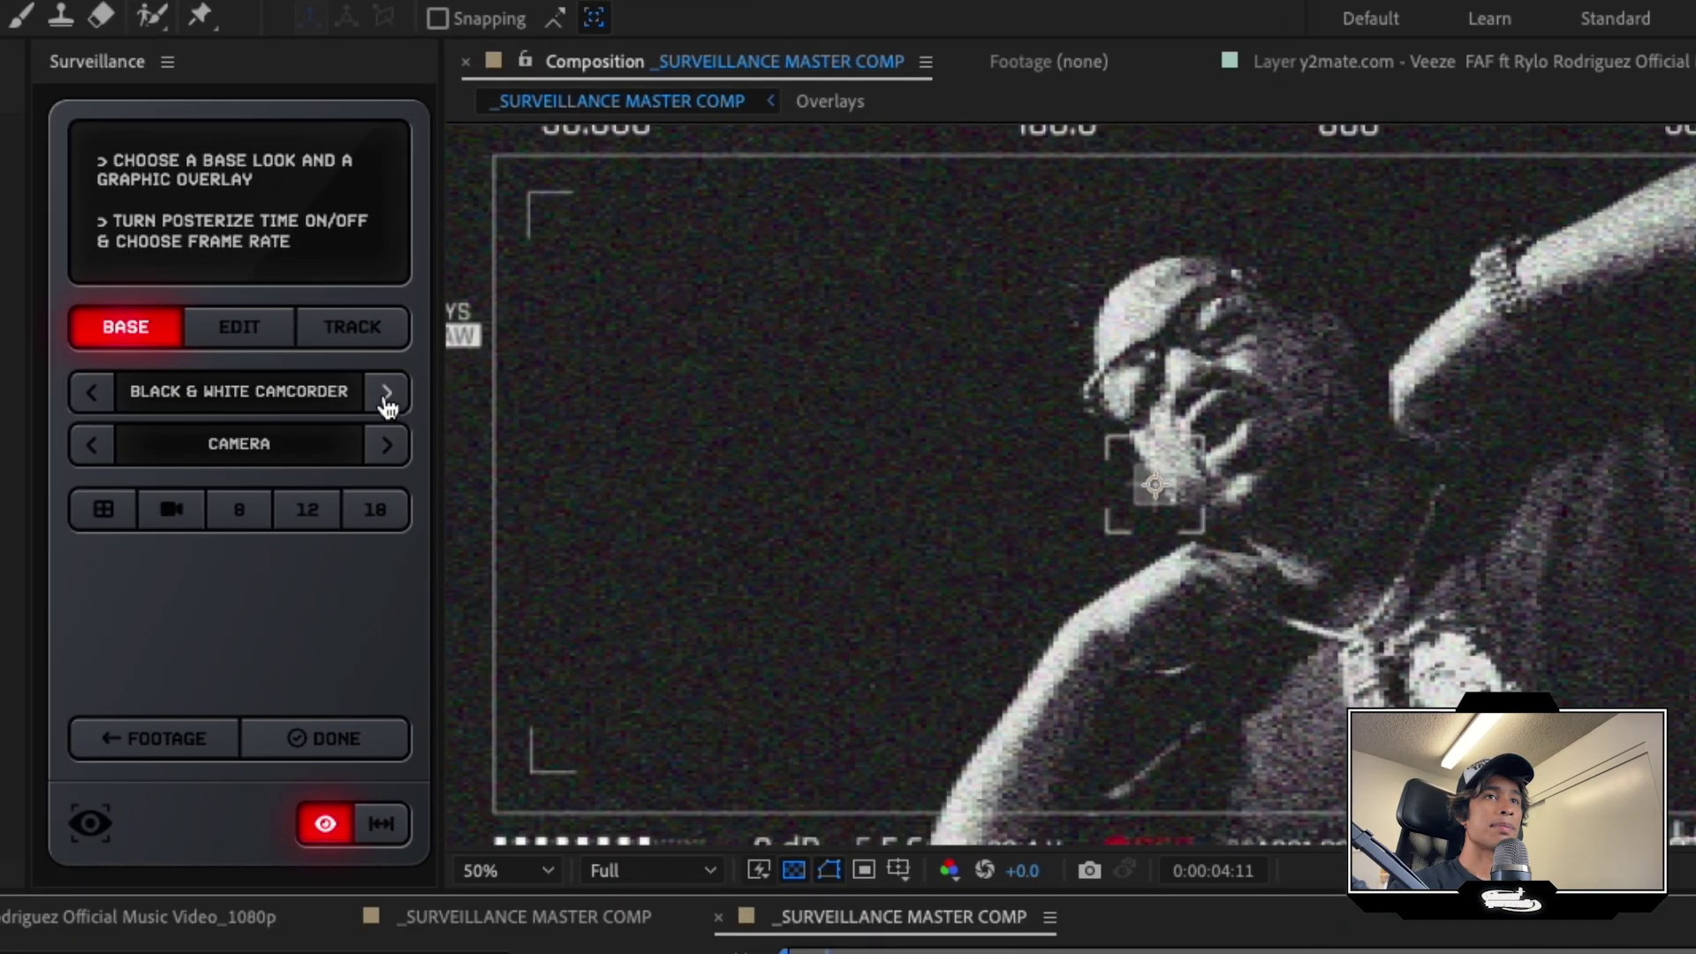
Try the Black & White Flicker and Intense CRT base looks, and set the base look to Digital Synth.
click(520, 292)
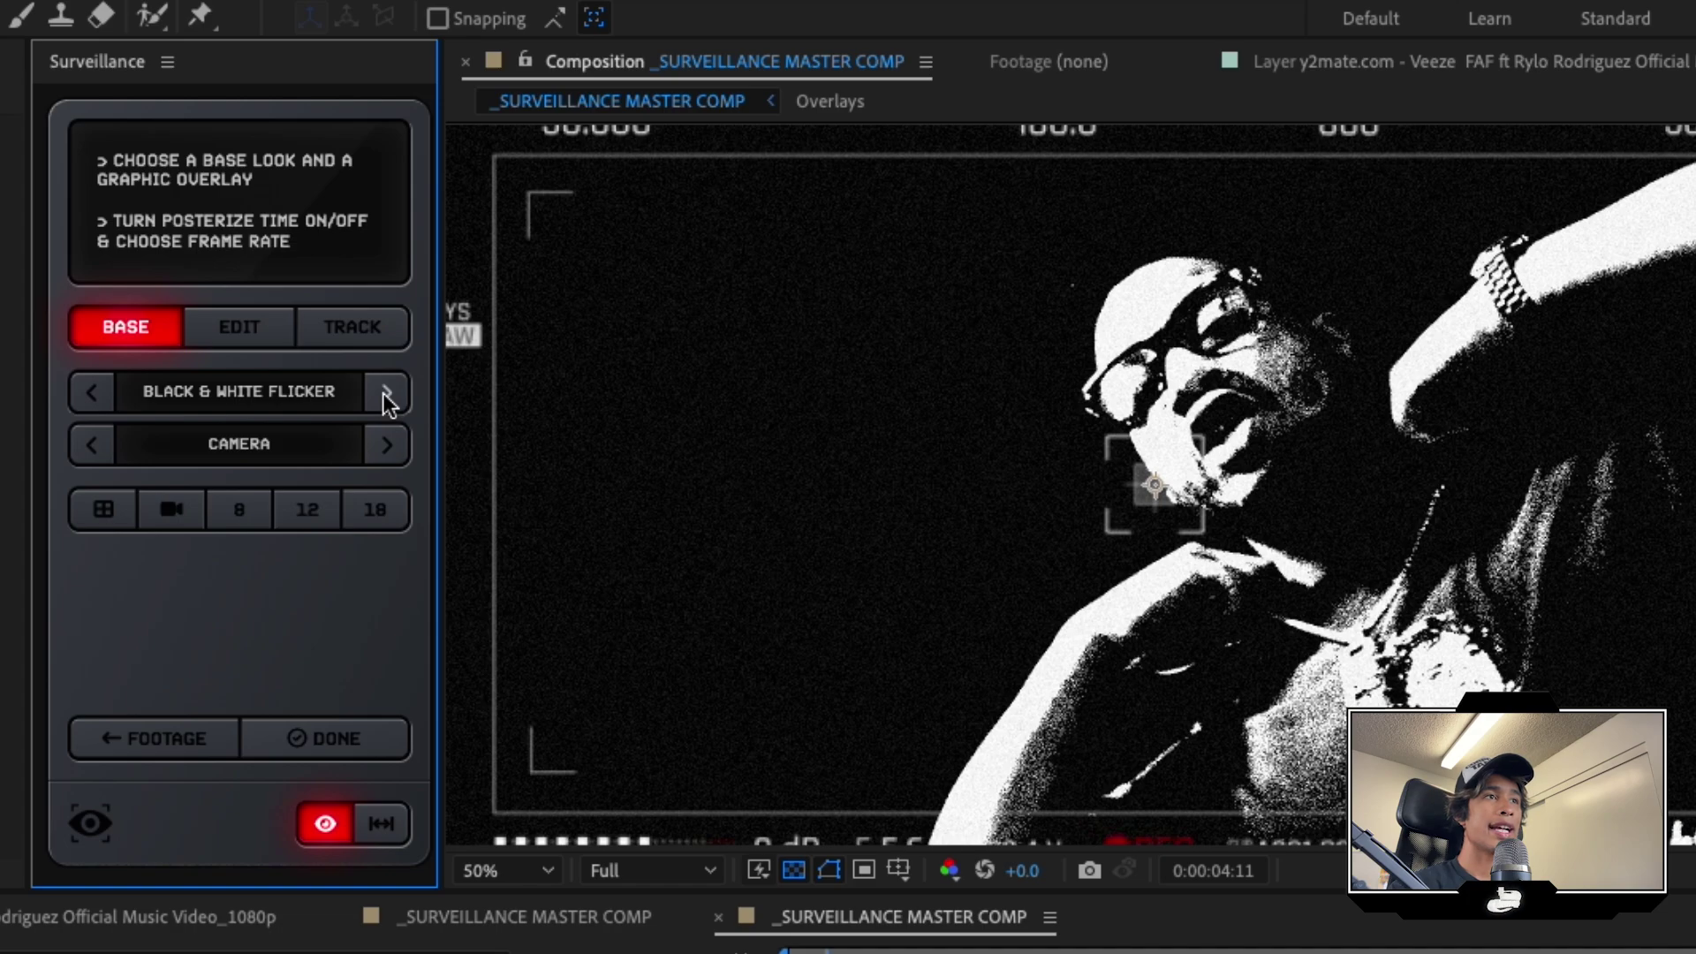
key(space)
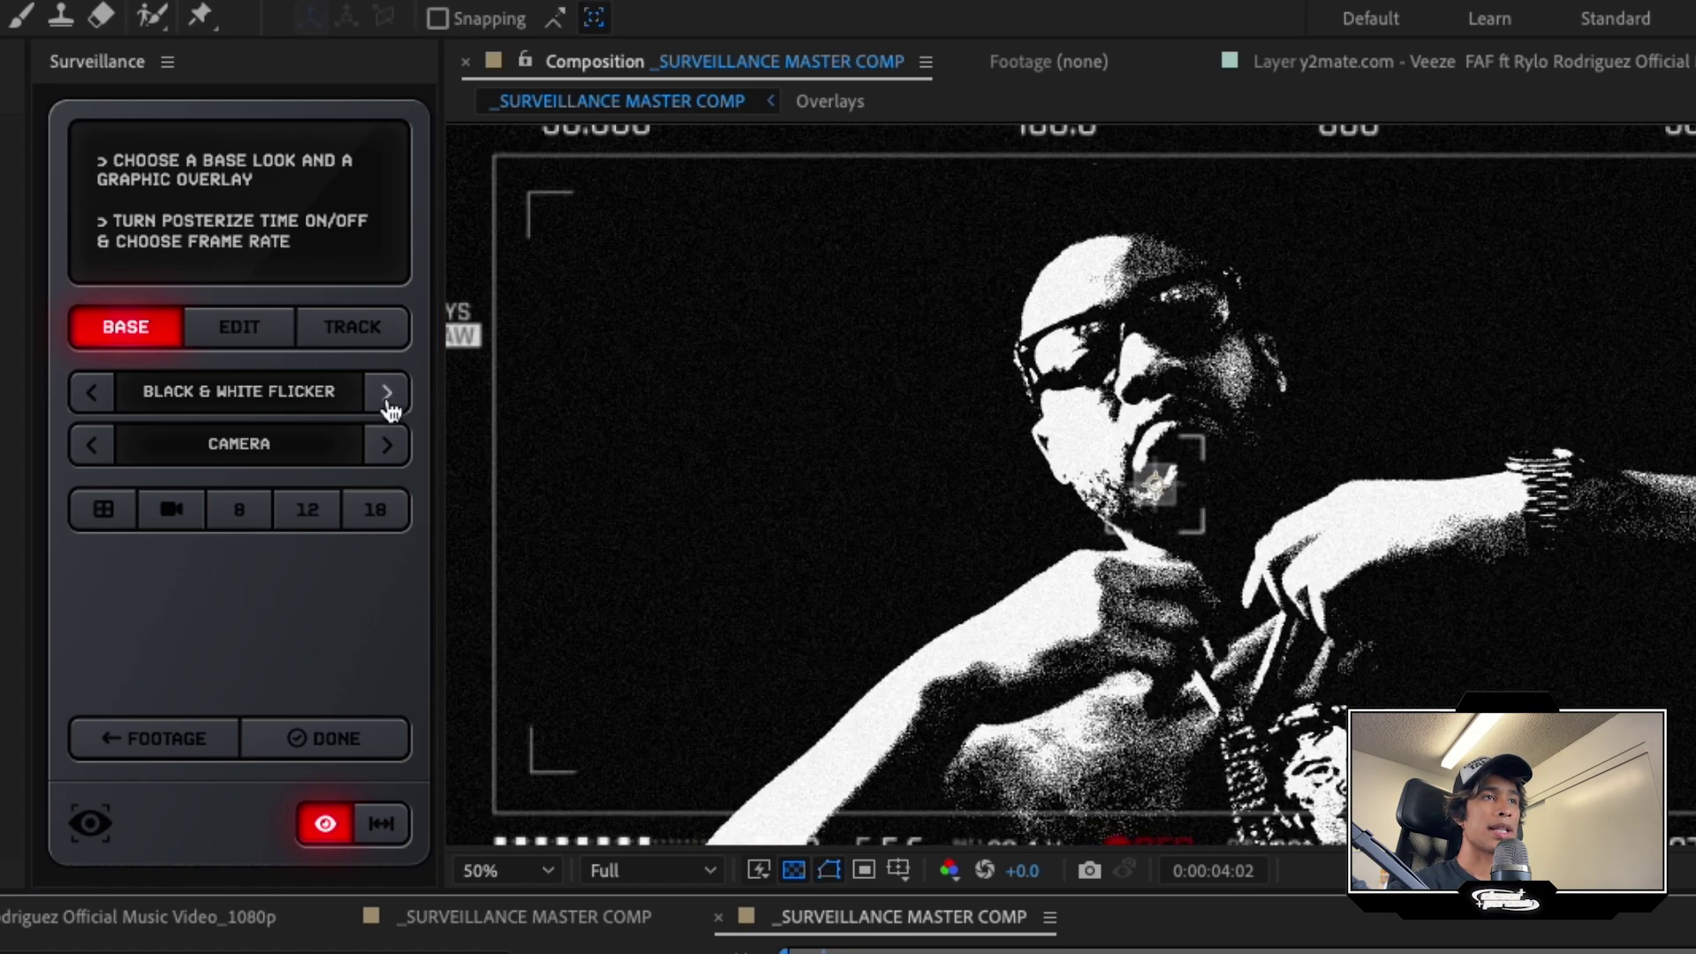
click(388, 393)
click(388, 393)
click(388, 393)
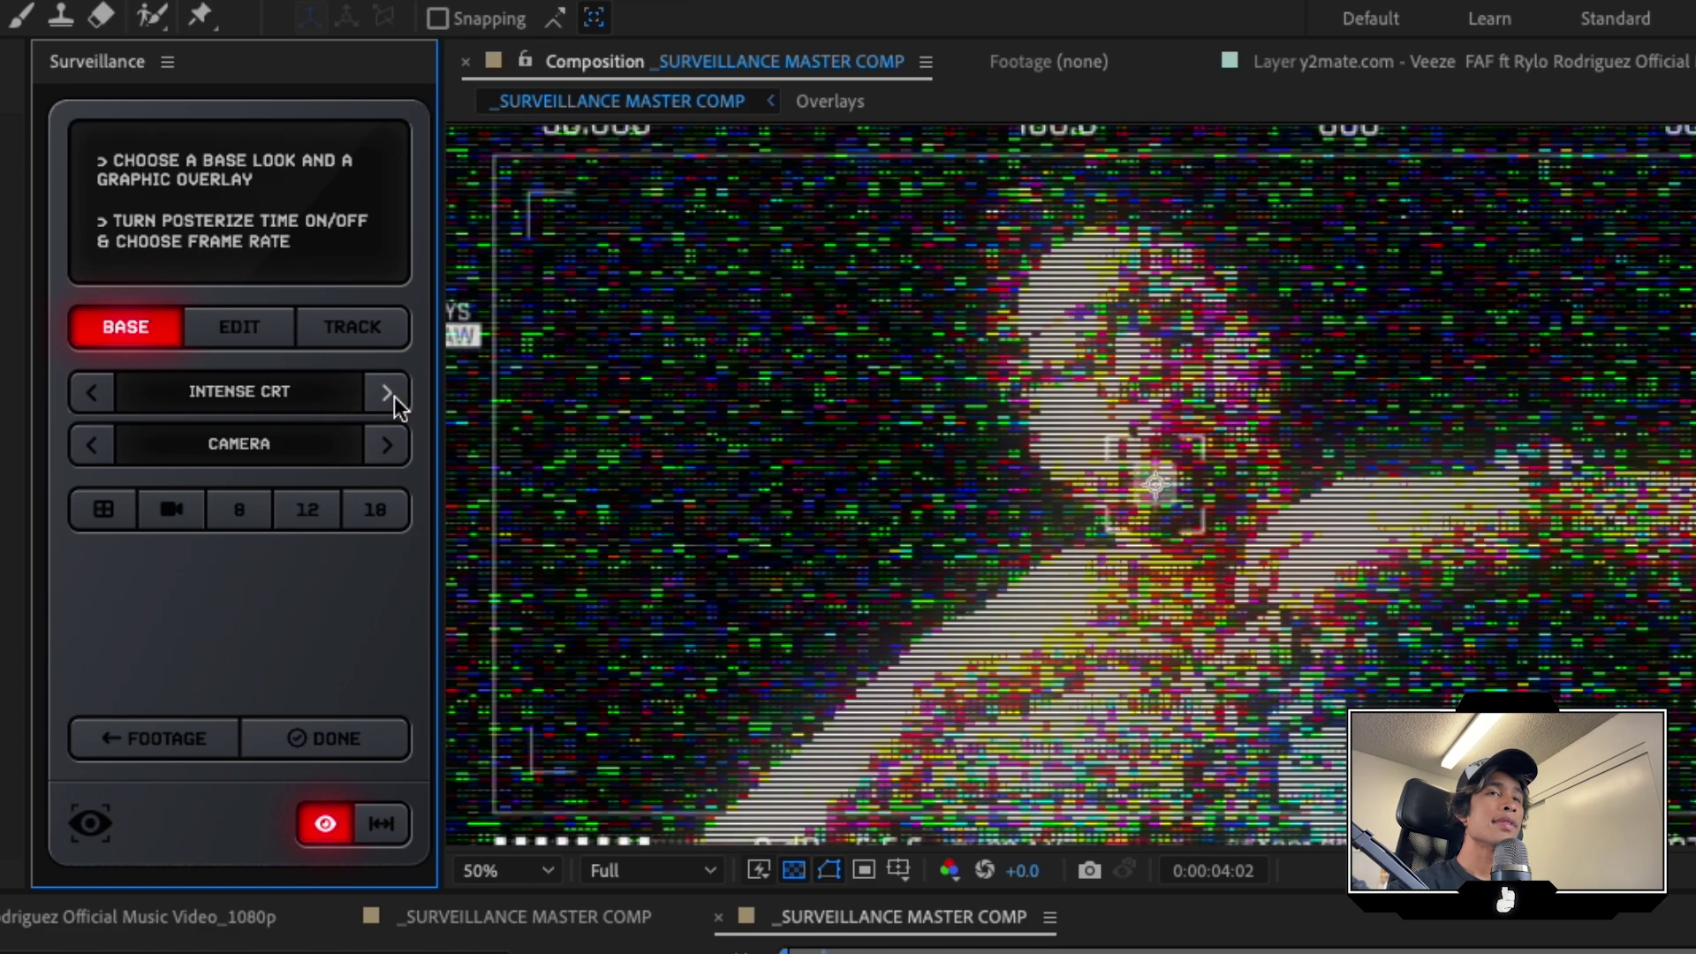
click(388, 393)
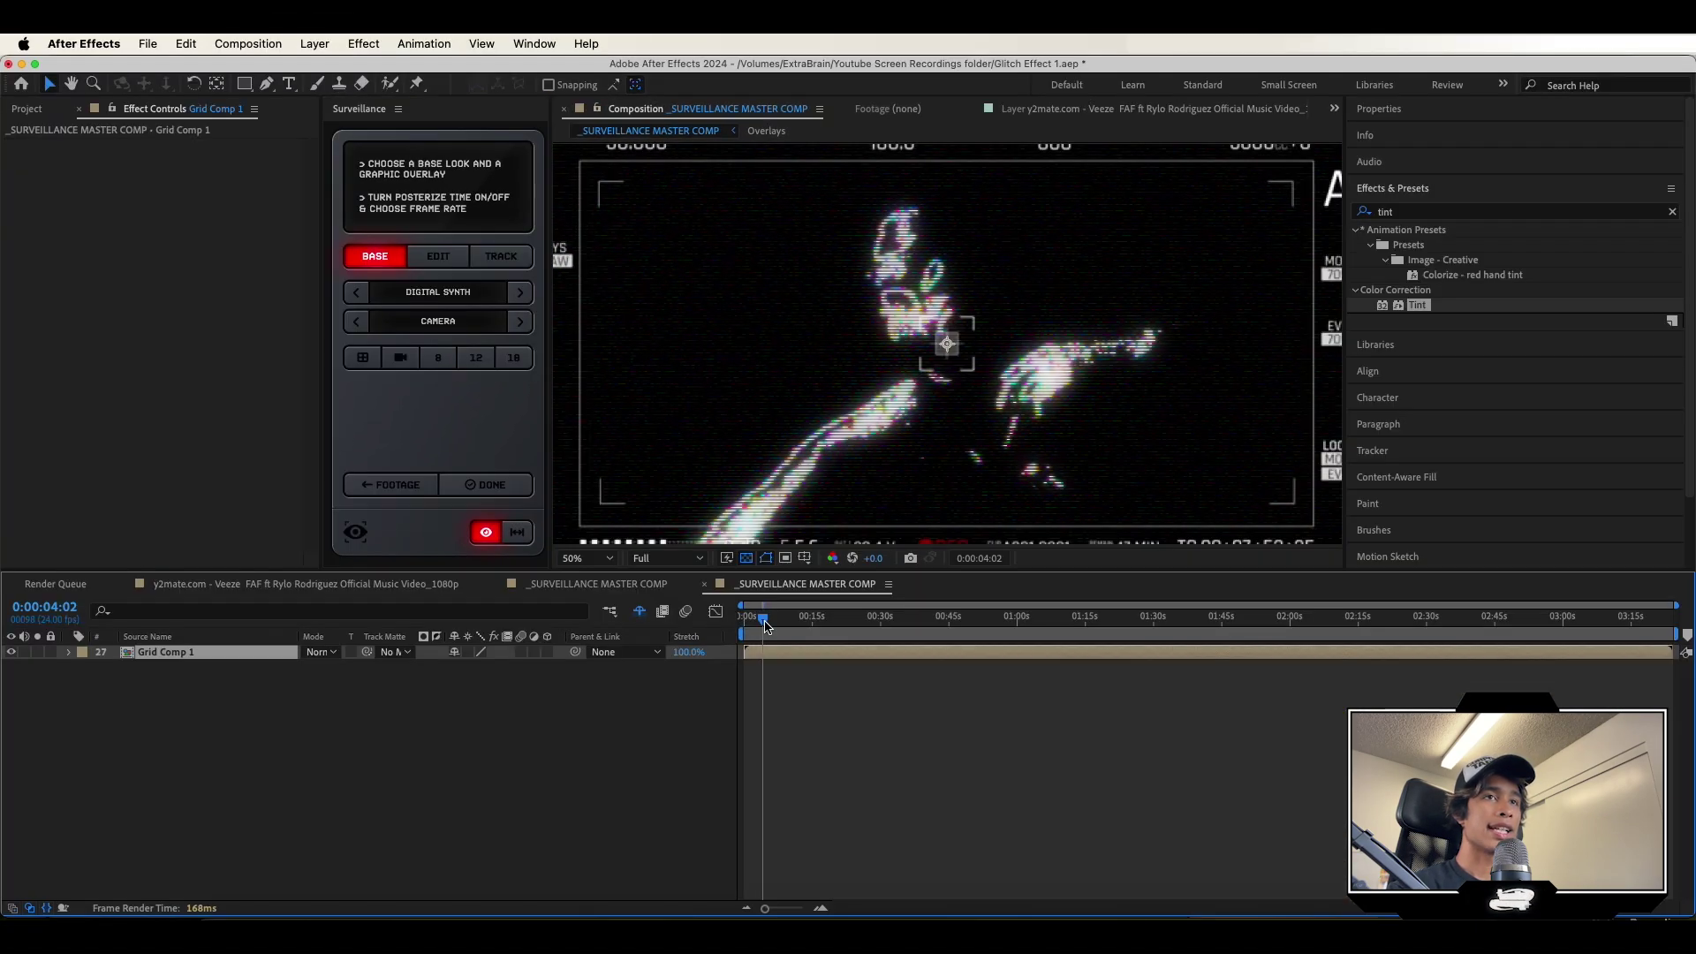
Preview the Digital Synth look from about 0:00:01:07 and change the graphic overlay from Camera to No Overlay.
drag(766, 626, 751, 626)
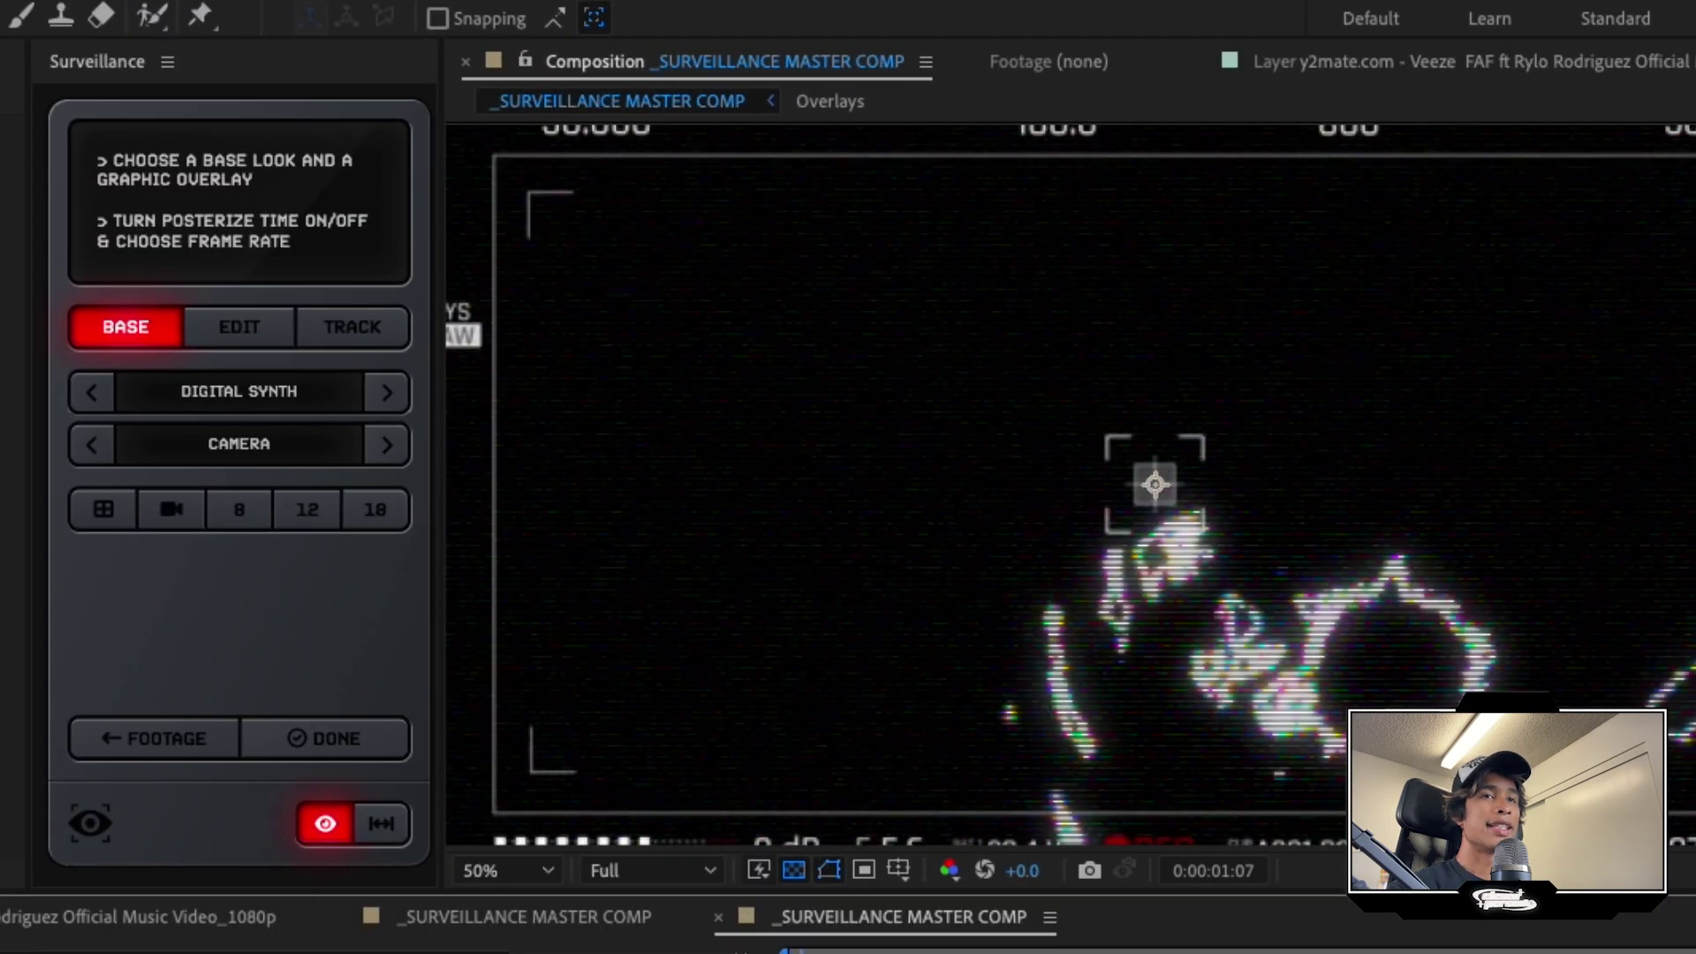
key(space)
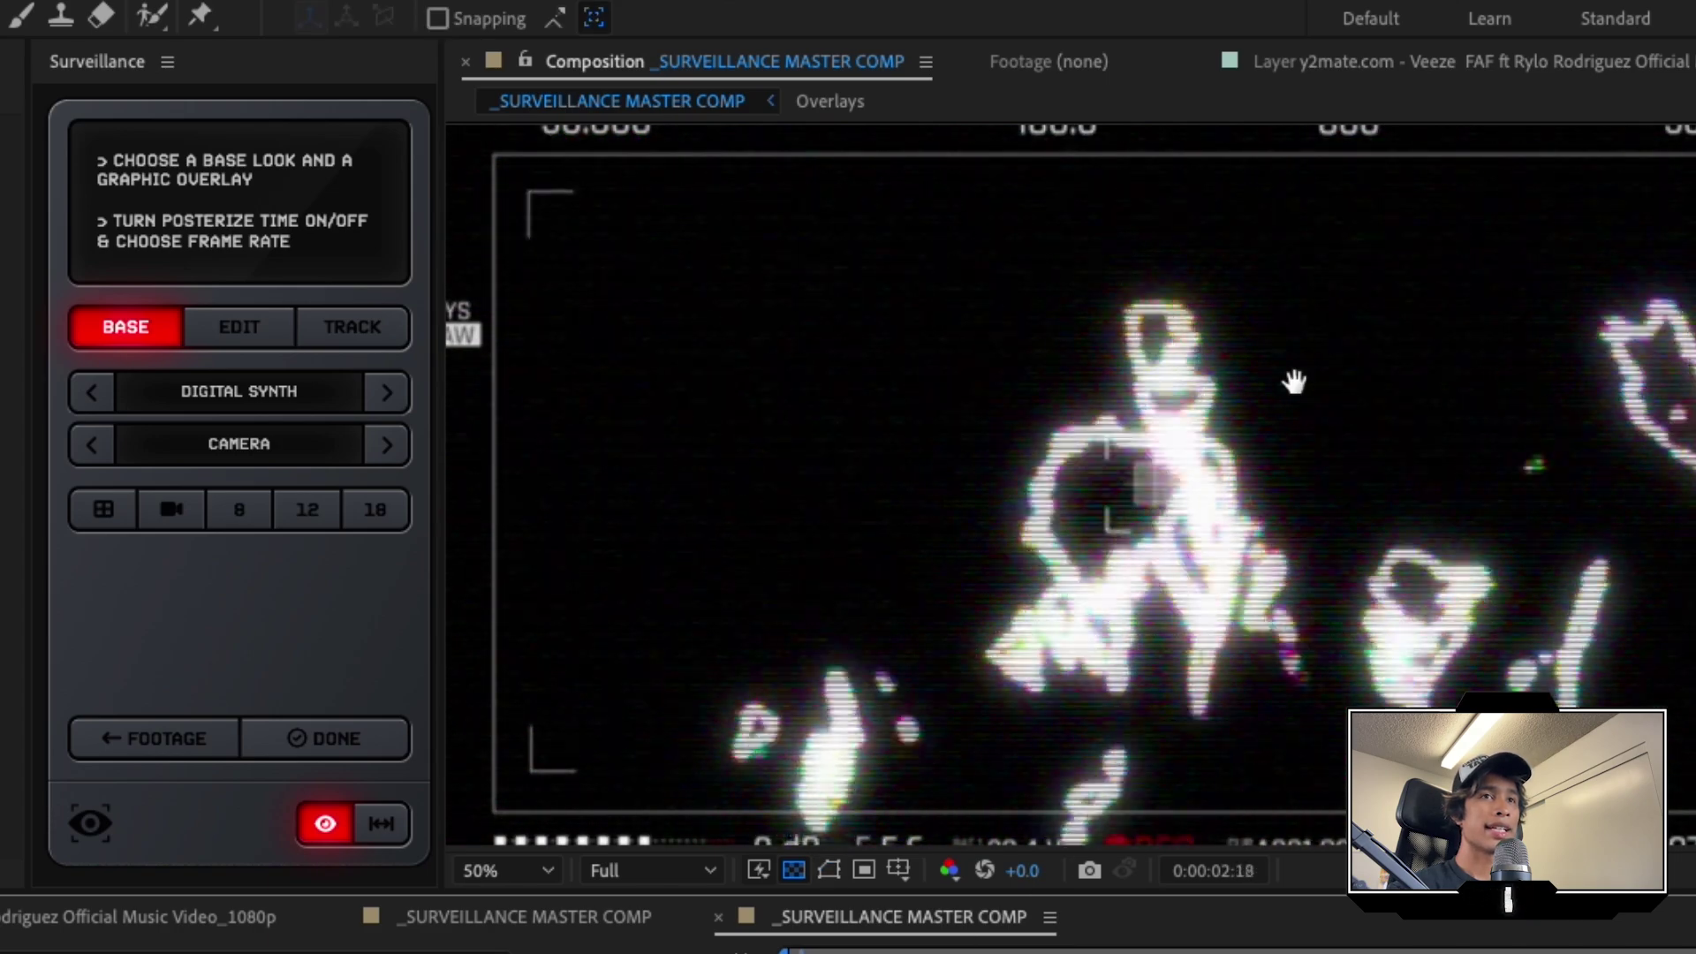
click(242, 478)
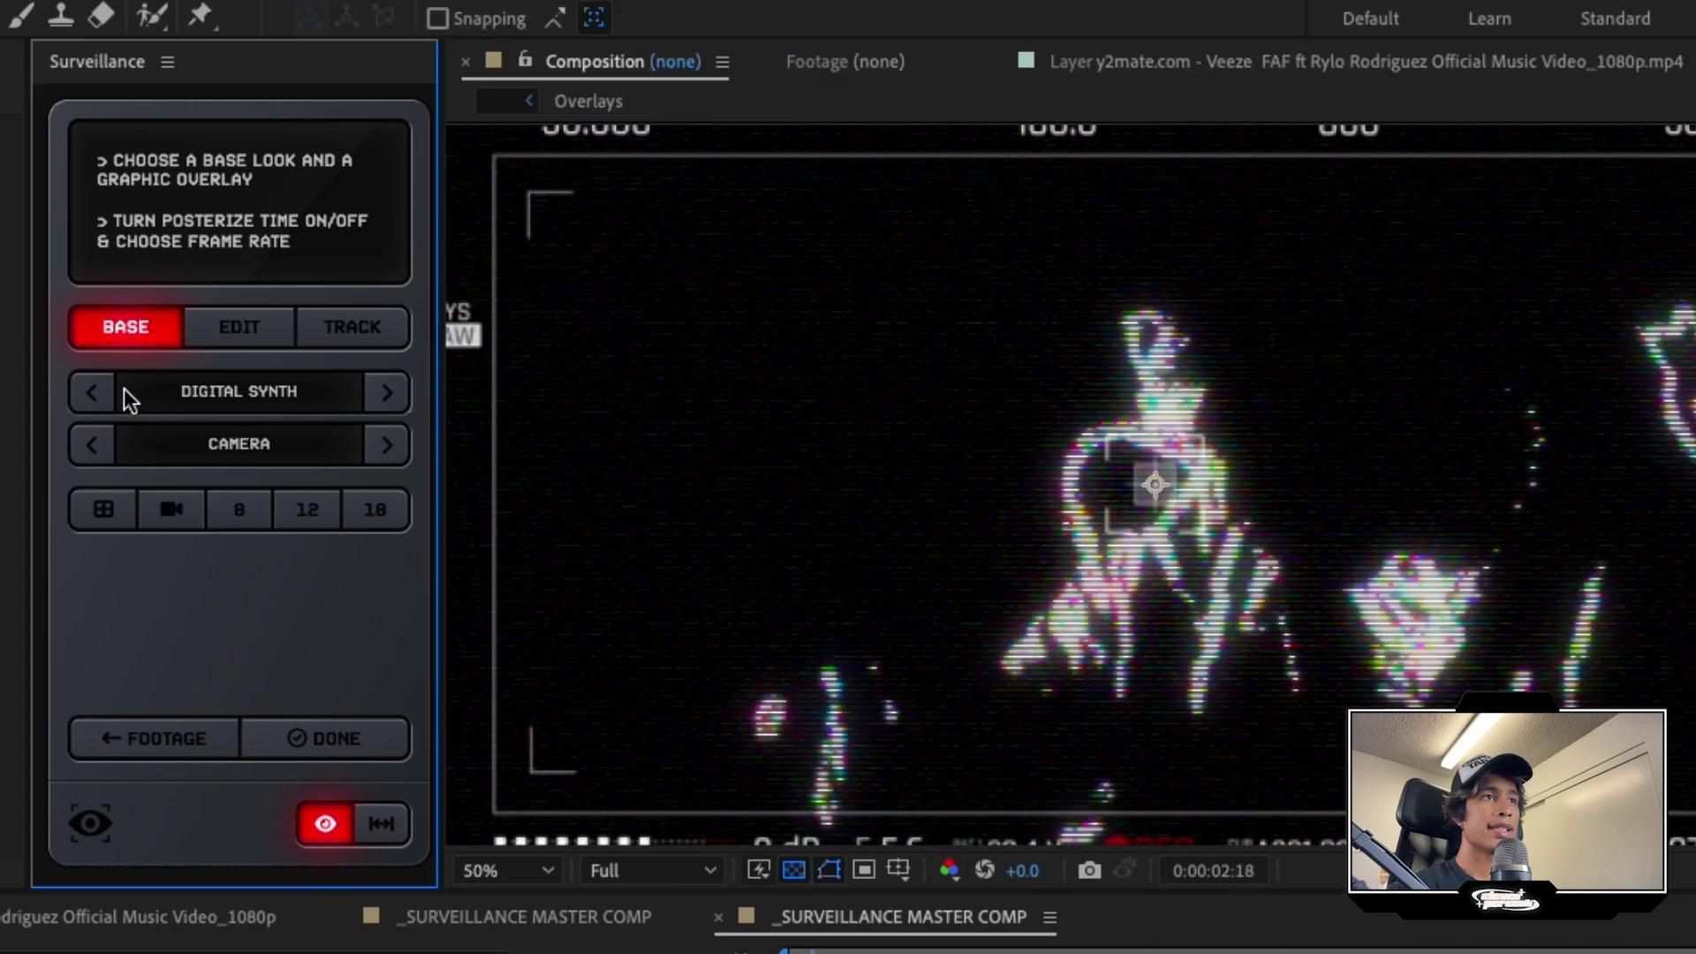
click(90, 448)
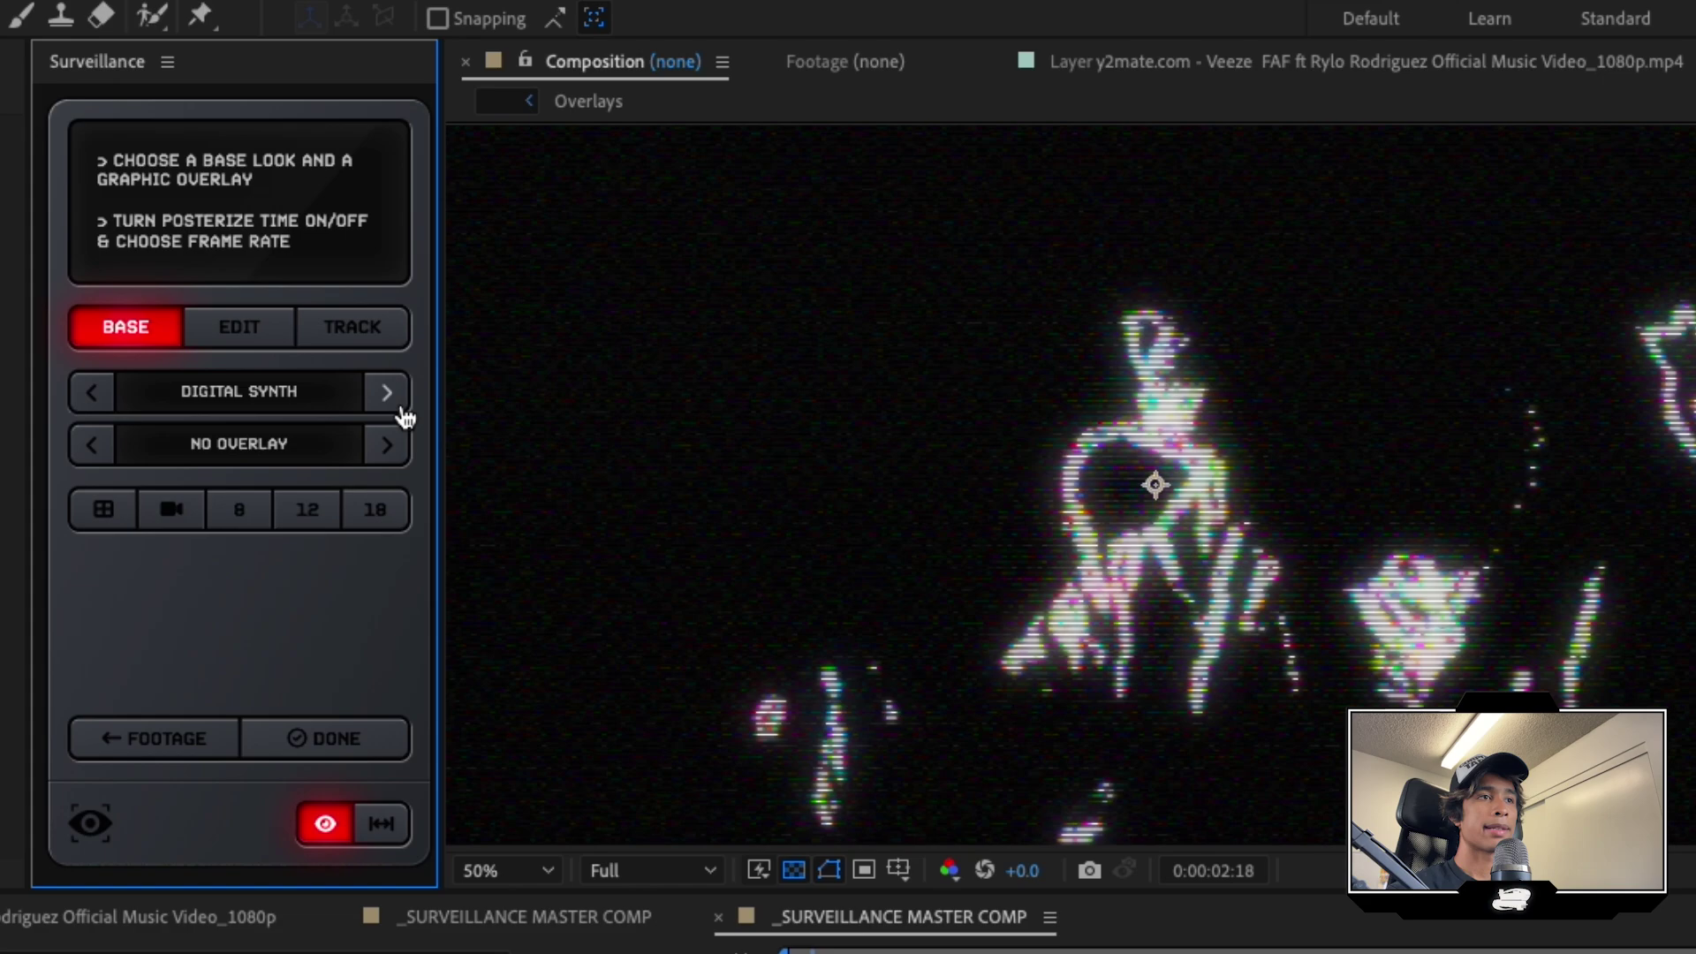
Finish the Surveillance setup and name the final composition CRT Video.
click(362, 740)
click(979, 798)
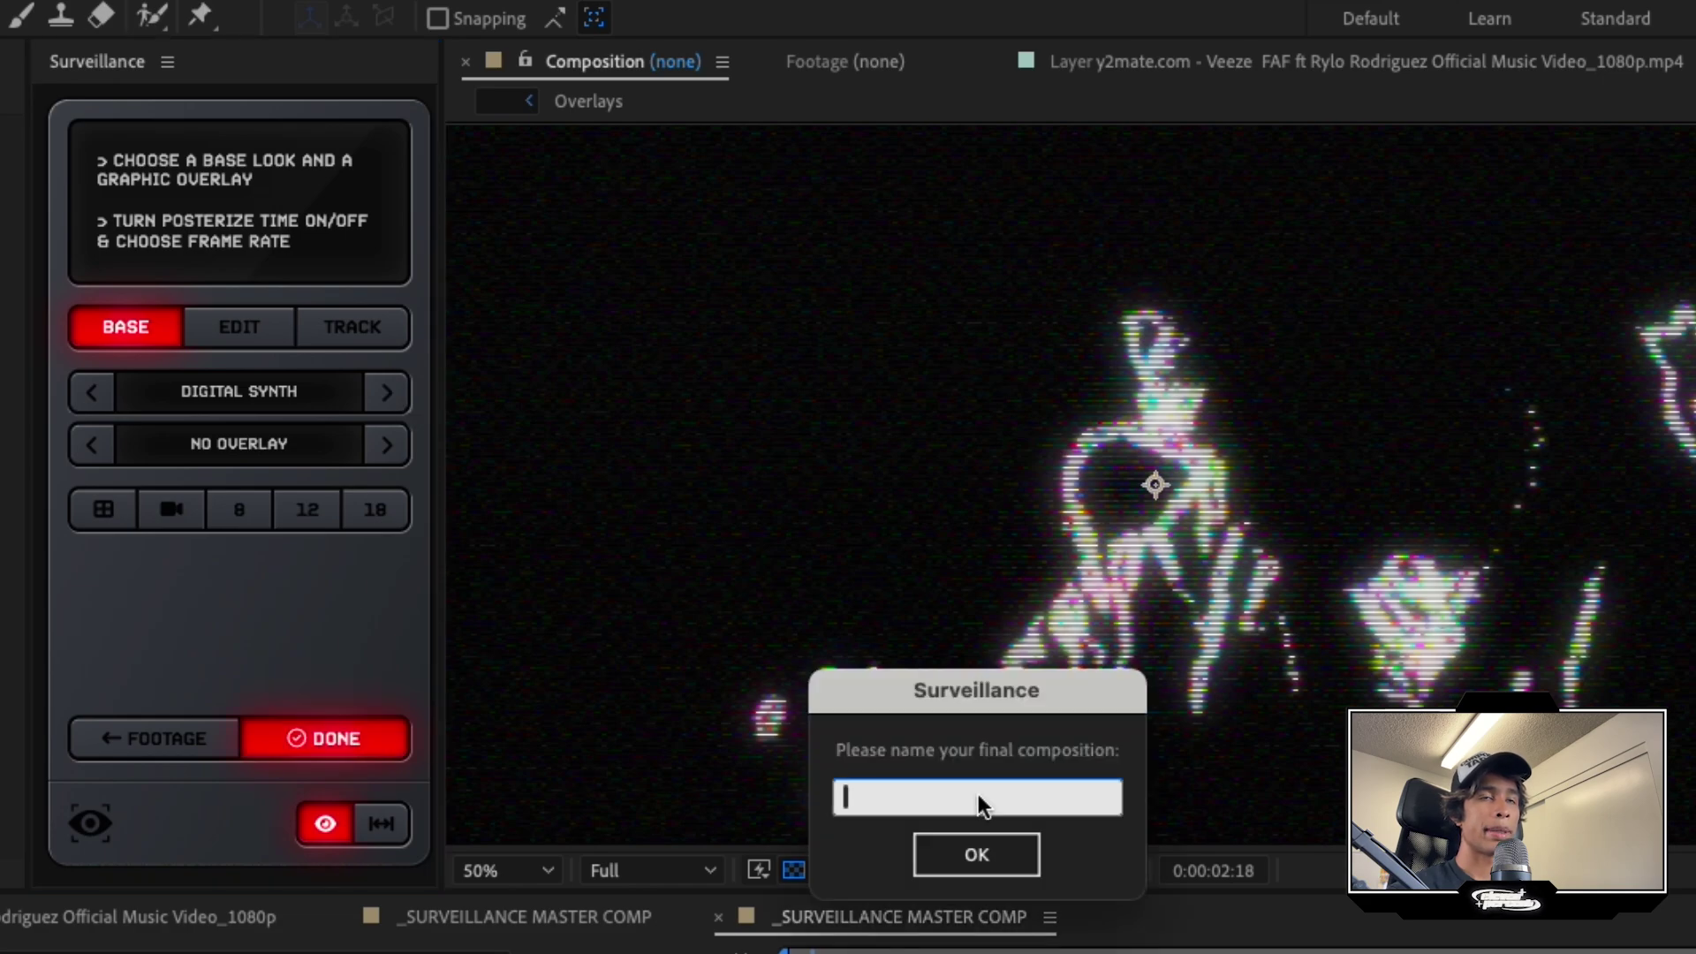
text(CR)
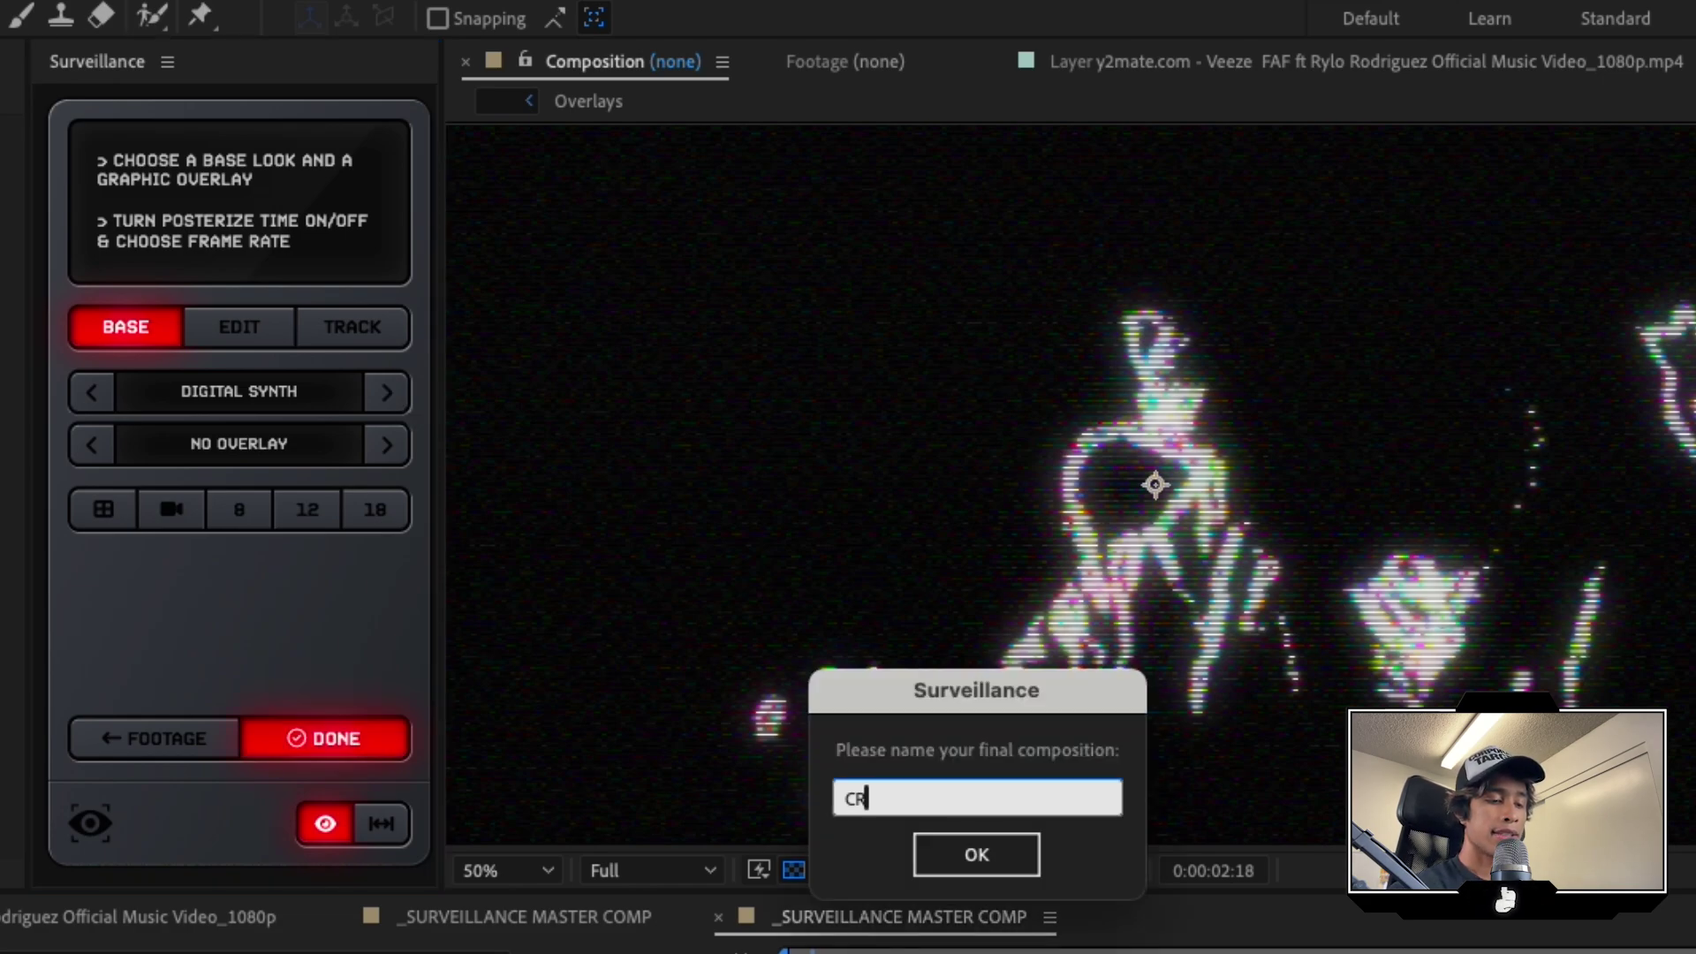
text(T Video)
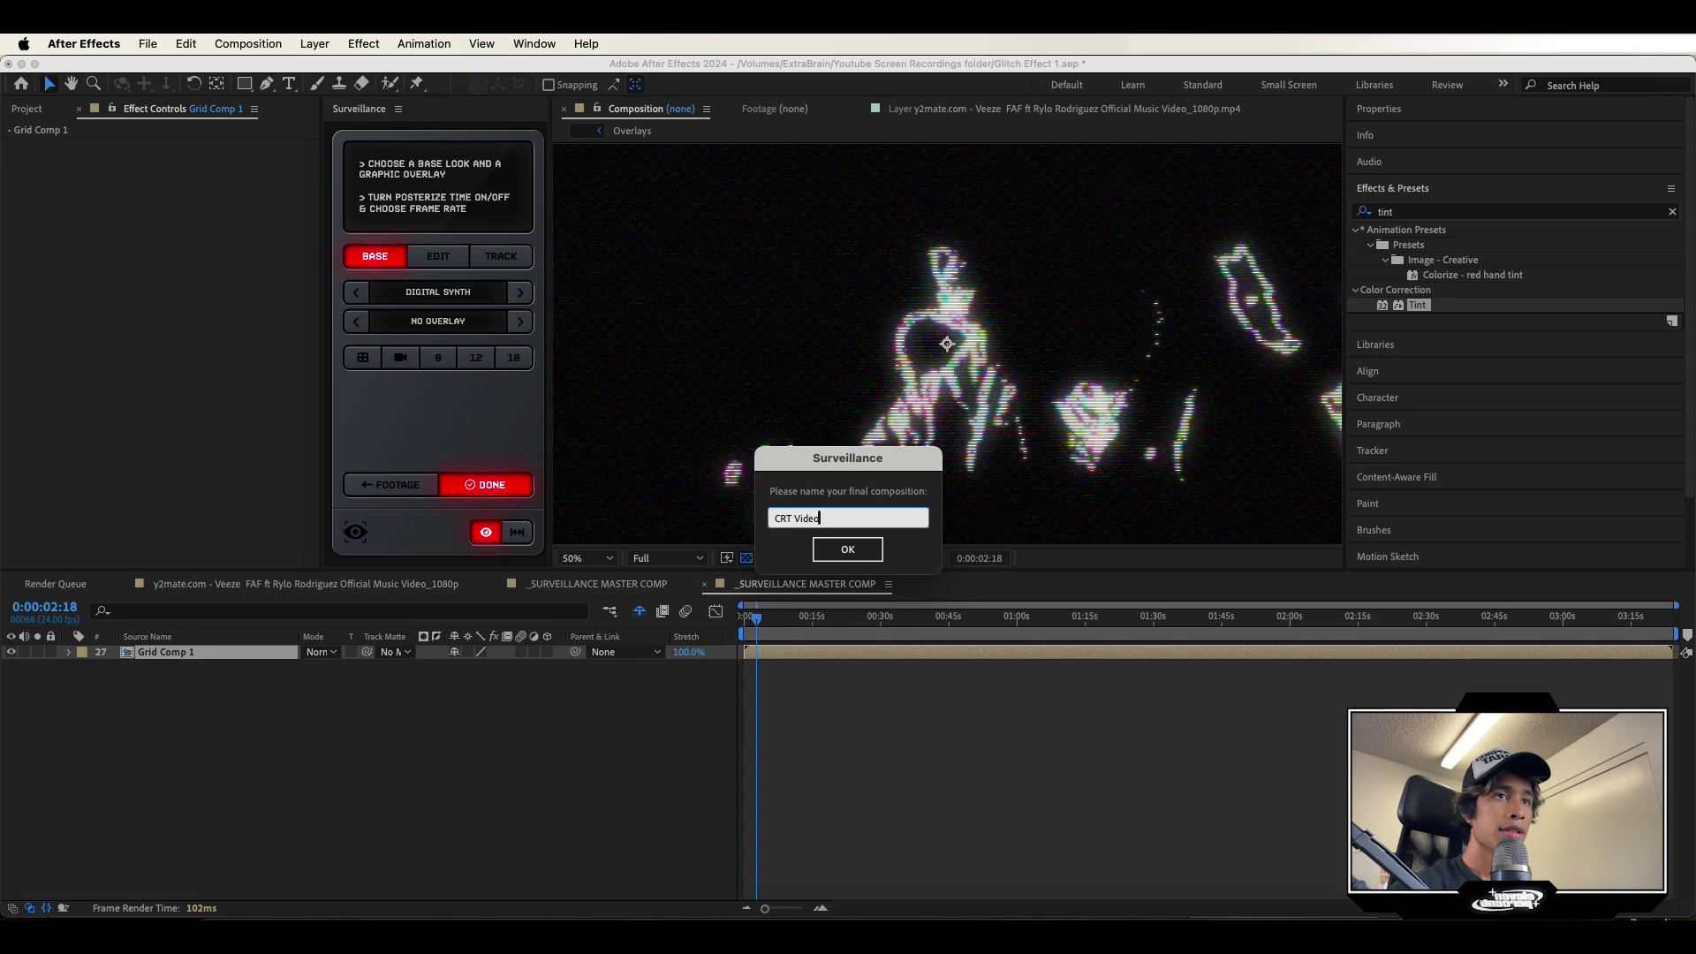
key(Return)
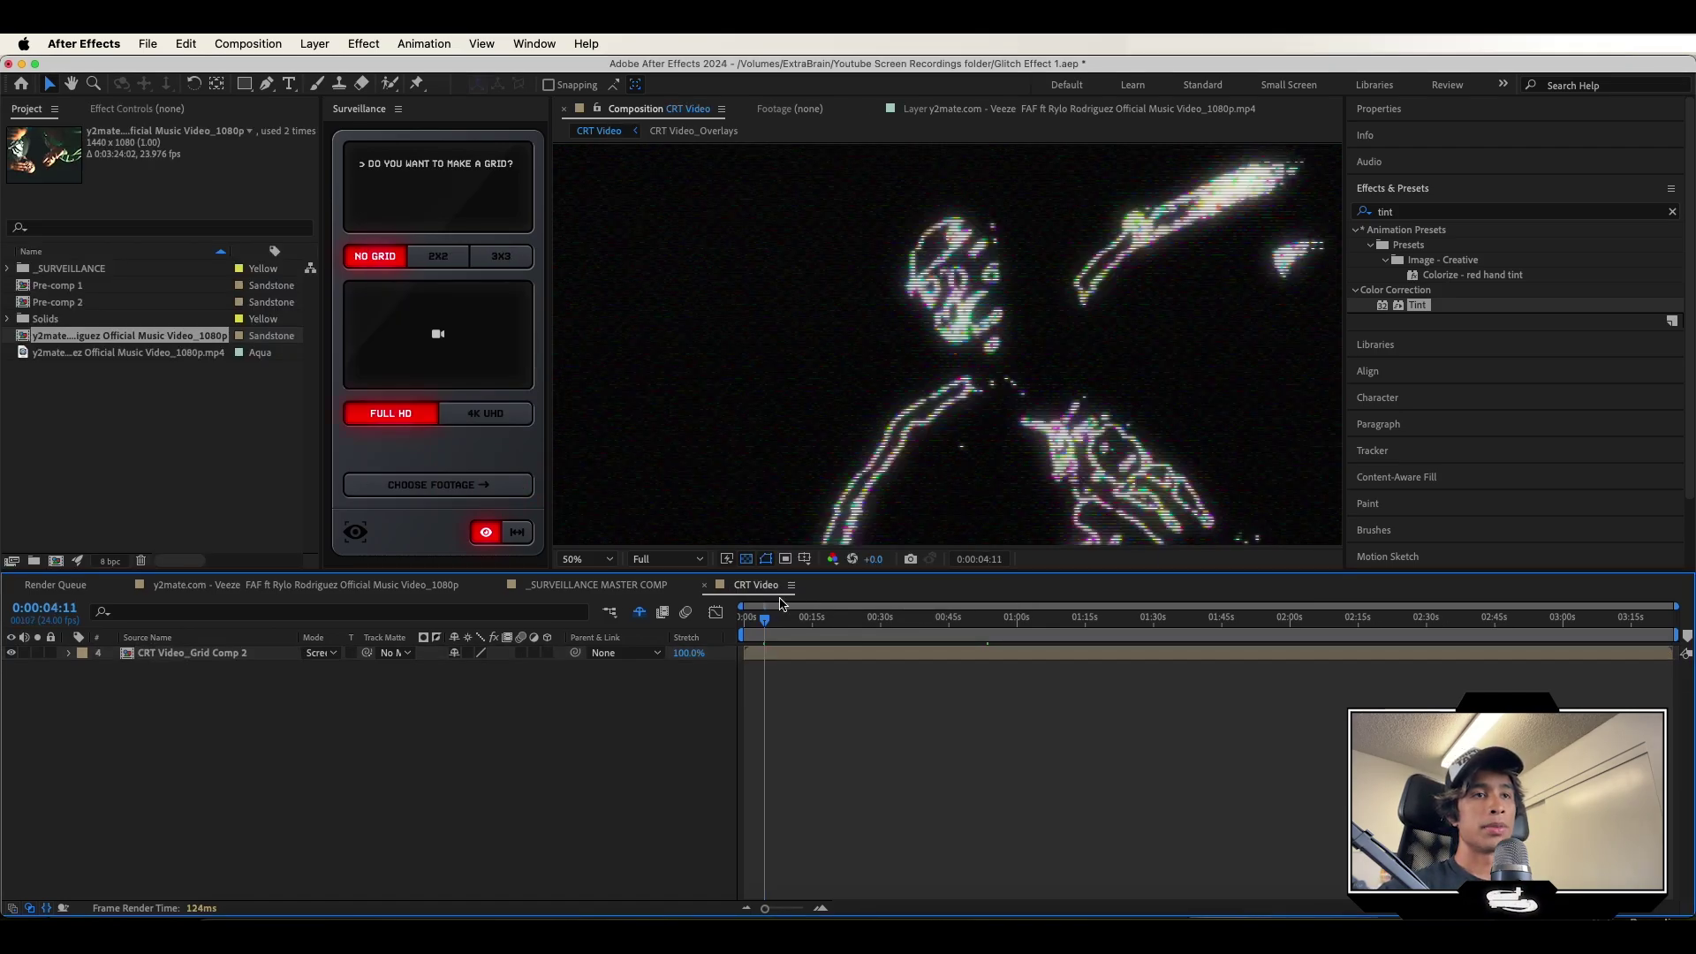
Preview the finished newspaper effect in Comp 1 of Paper Effect 3.aep, playing from 0:00:00:22.
drag(925, 634, 780, 638)
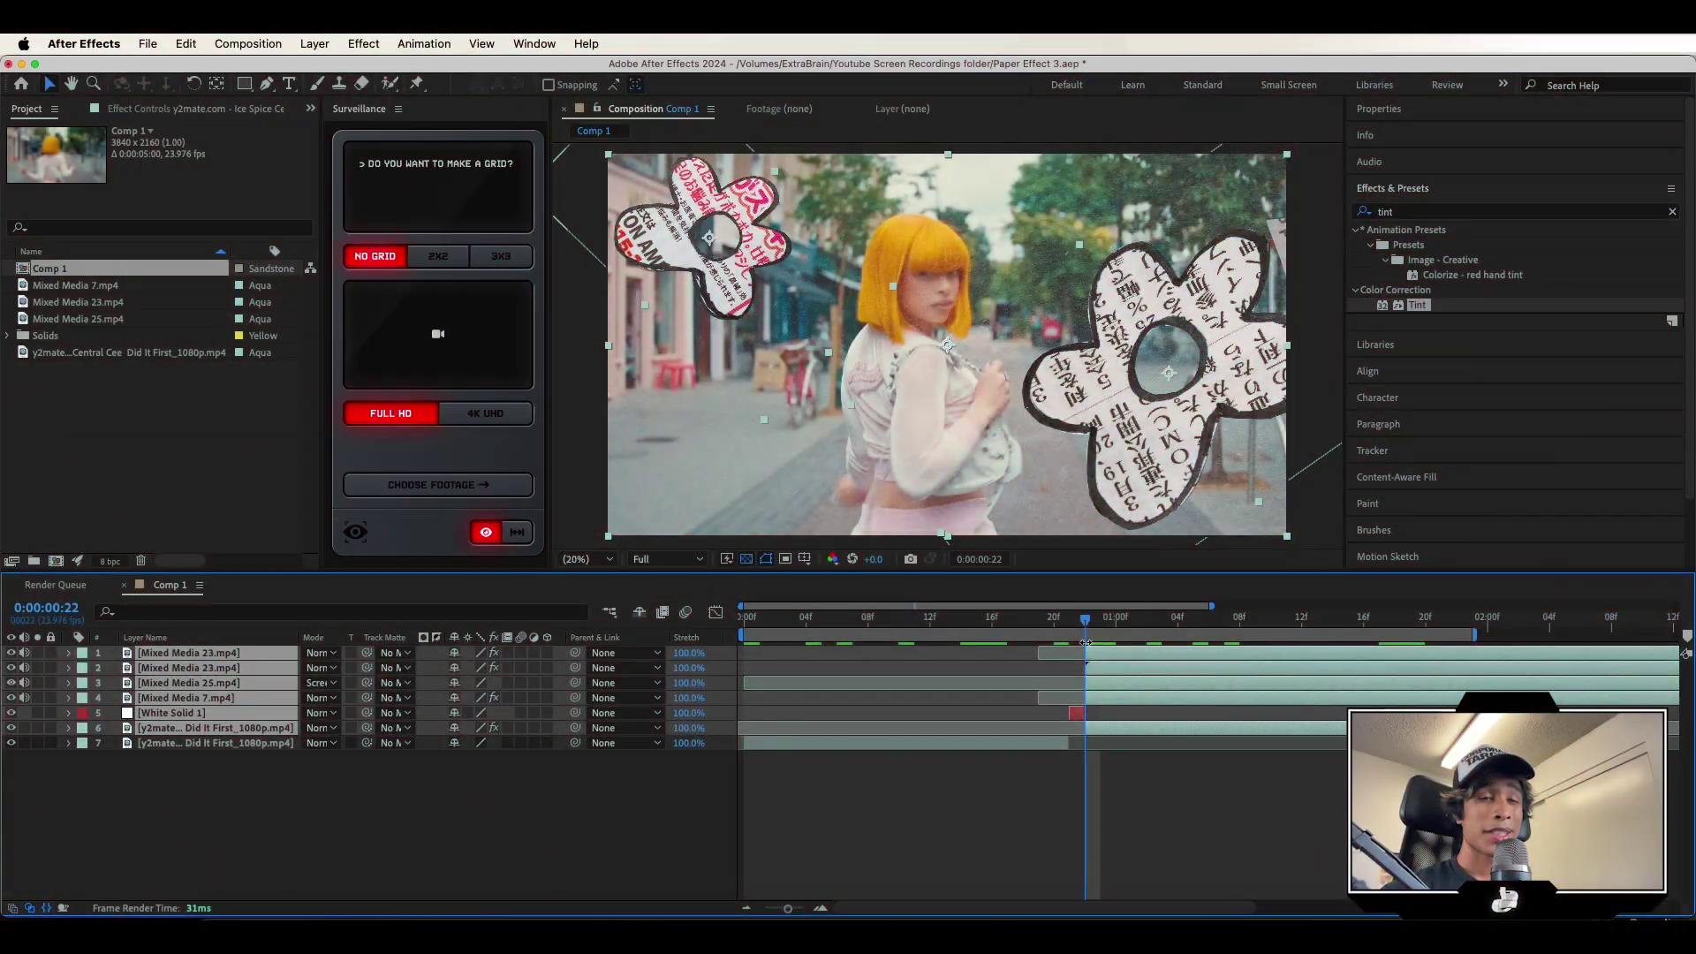
key(space)
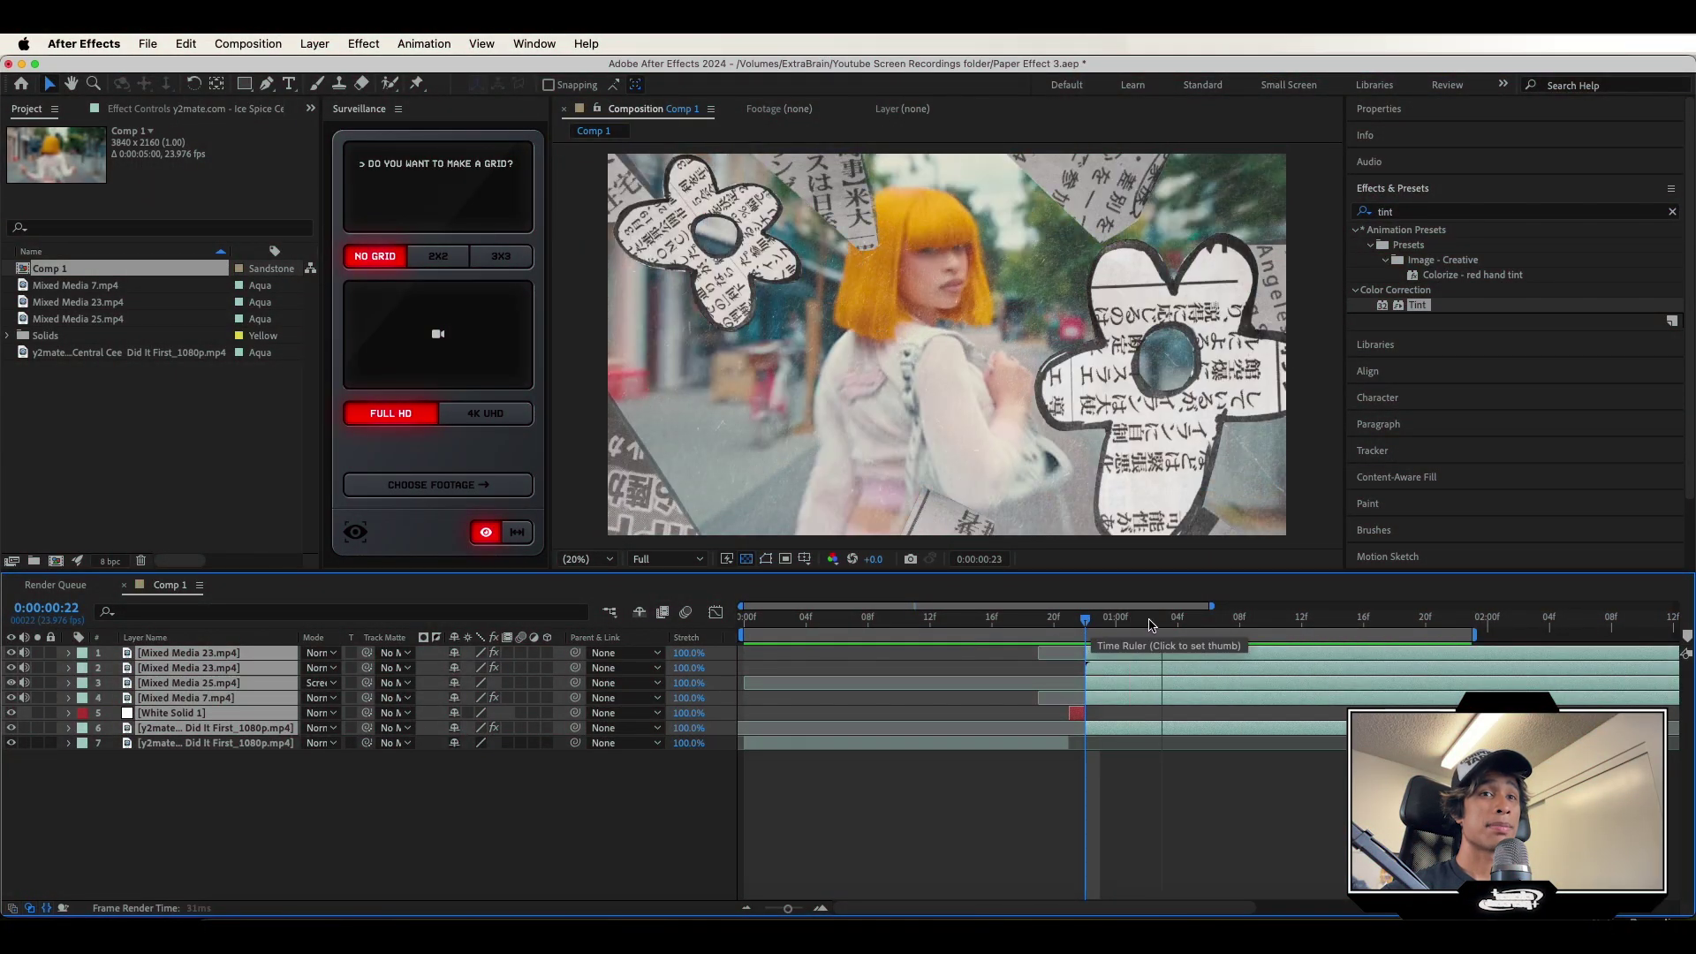
key(space)
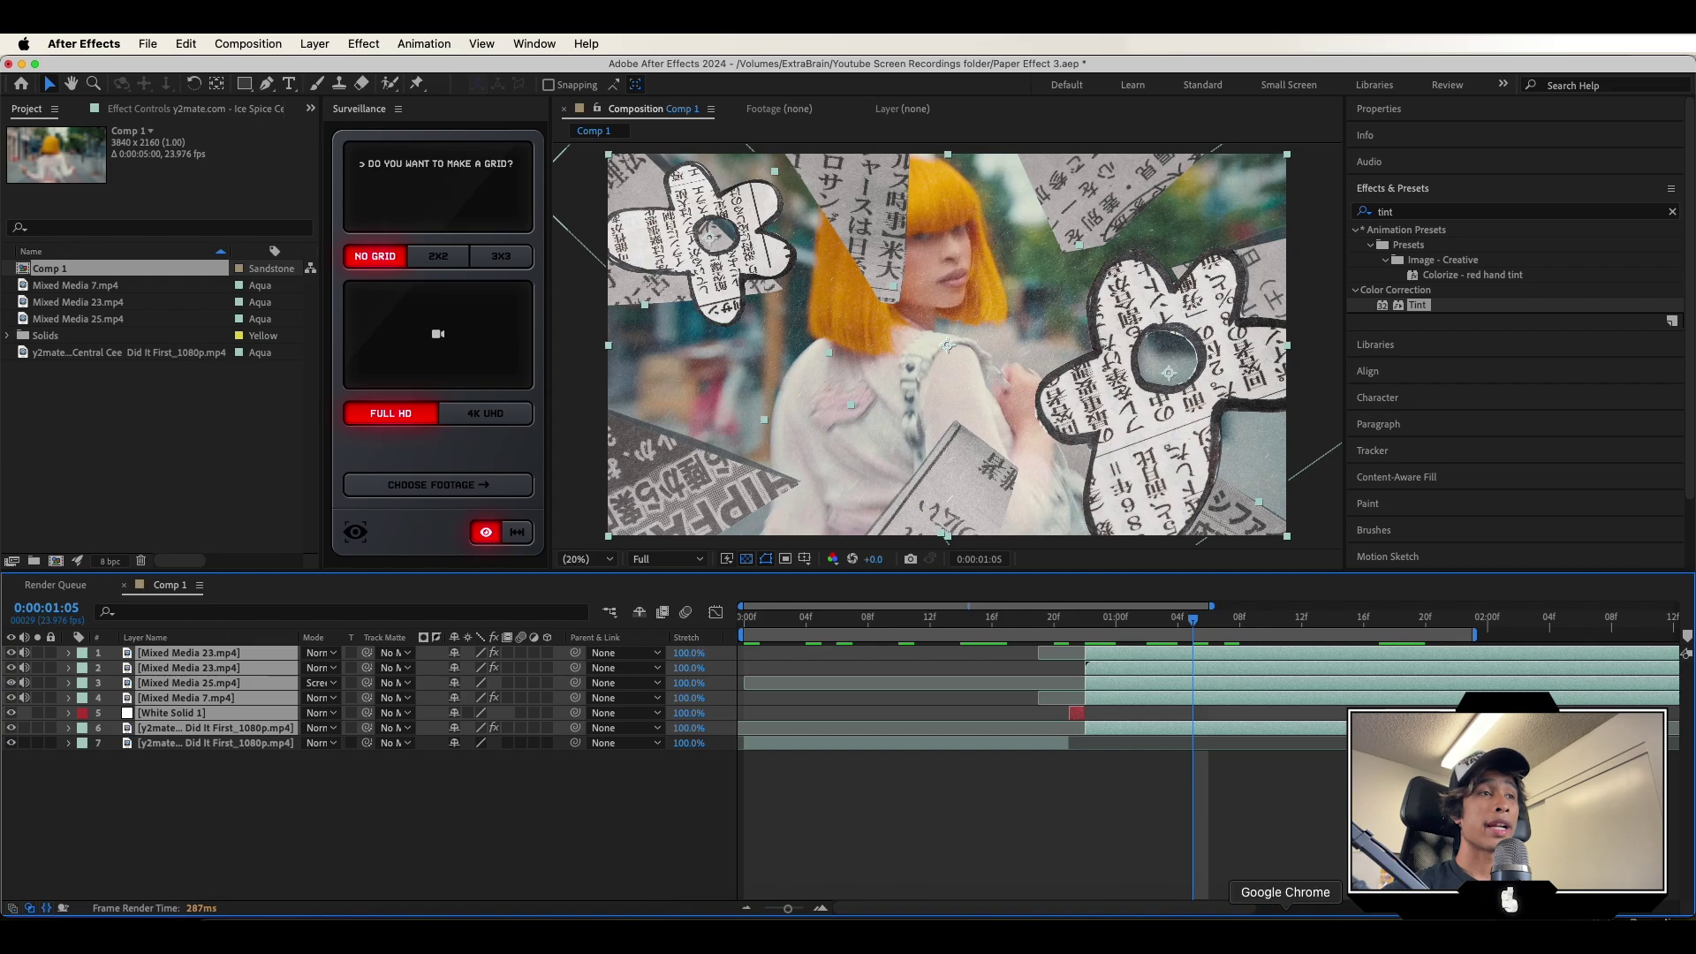
Switch to Chrome and examine the Mixed Media Newspaper Overlay Pack page, including its green-screen preview image and promo video.
click(1555, 917)
scroll(551, 628, down, 2)
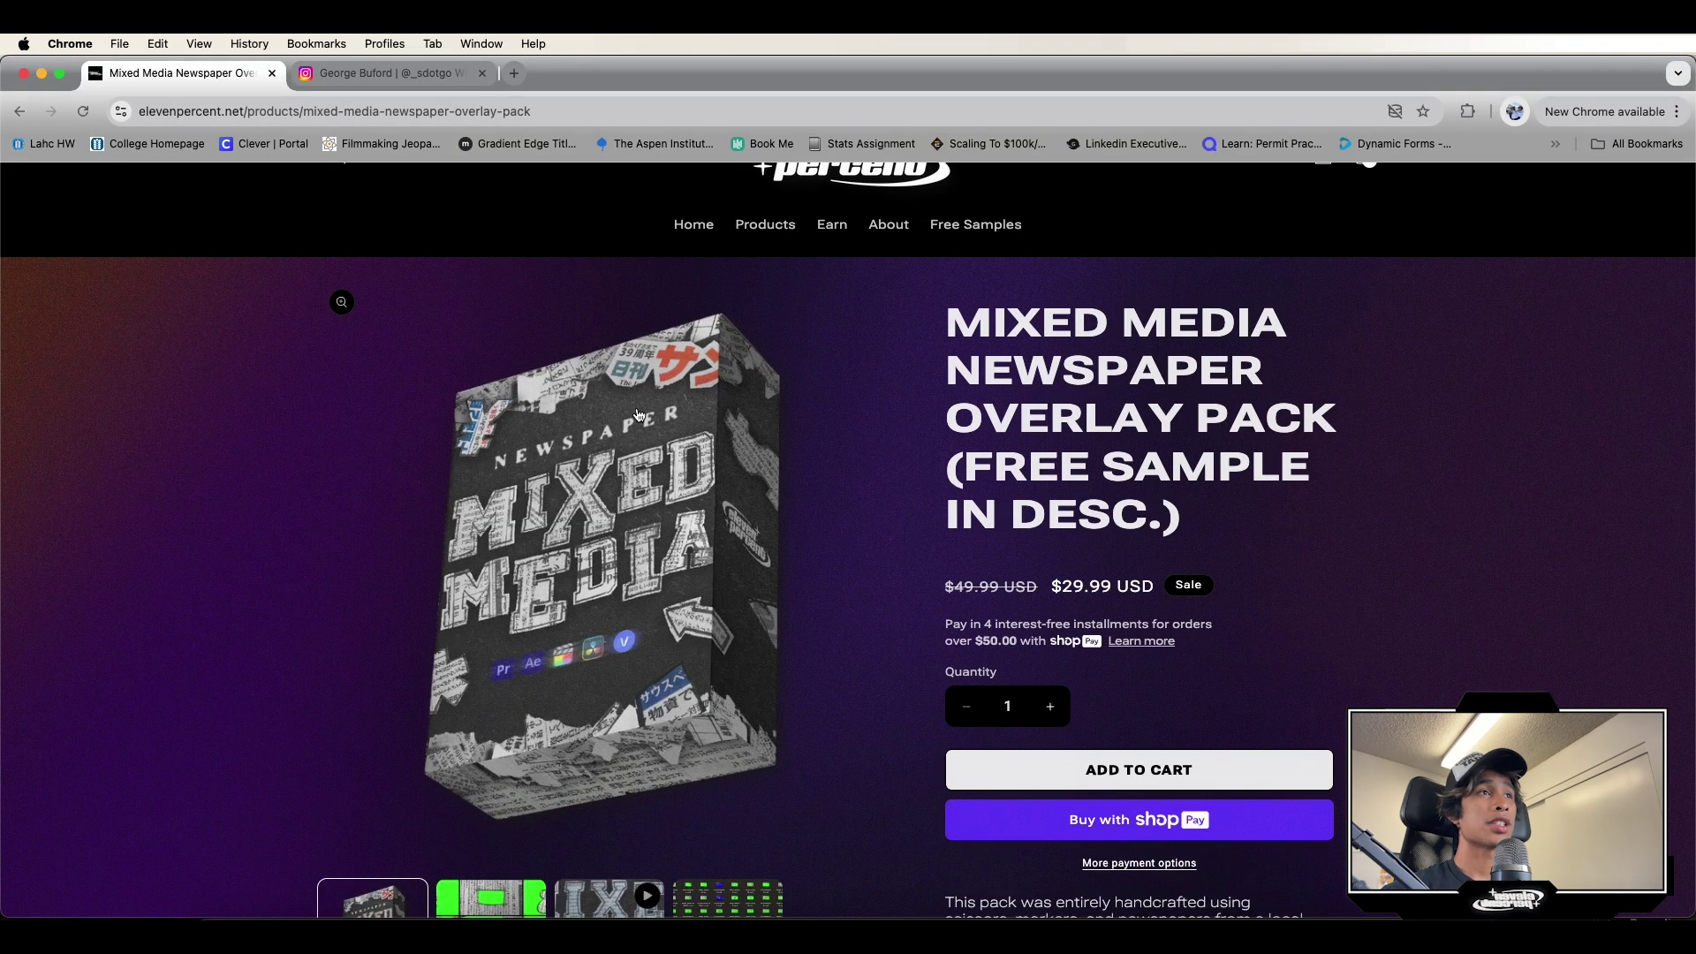
scroll(789, 325, up, 2)
scroll(826, 526, down, 2)
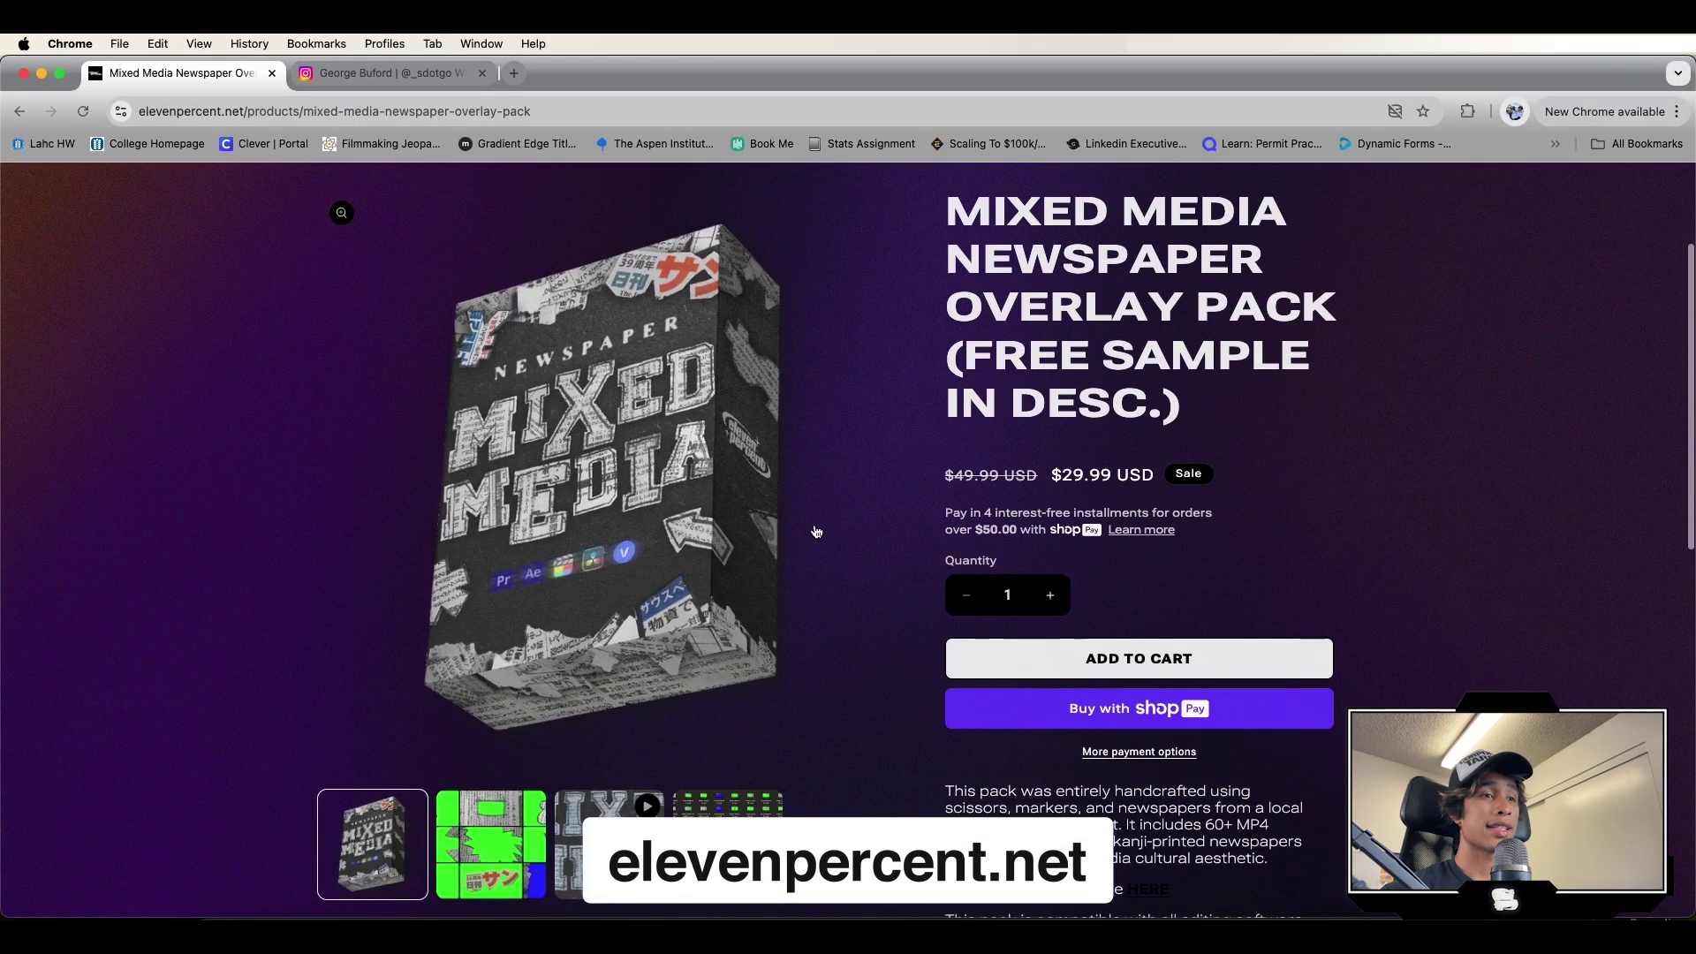
click(491, 870)
scroll(591, 427, up, 1)
scroll(591, 427, up, 1)
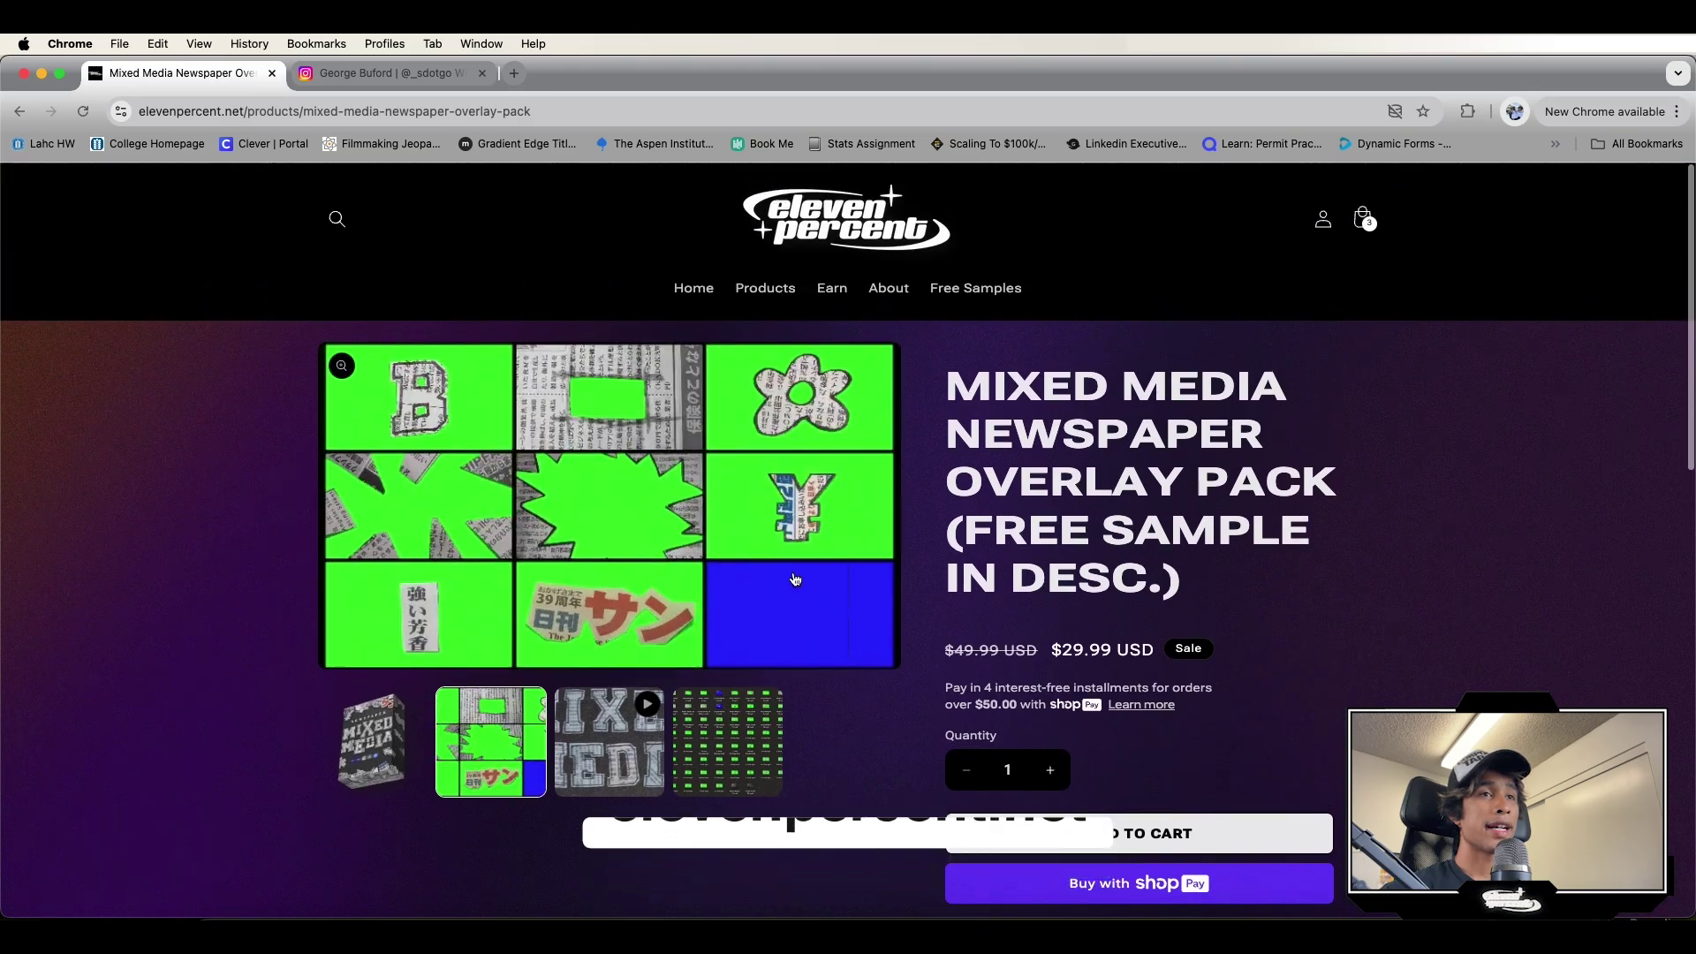
click(665, 752)
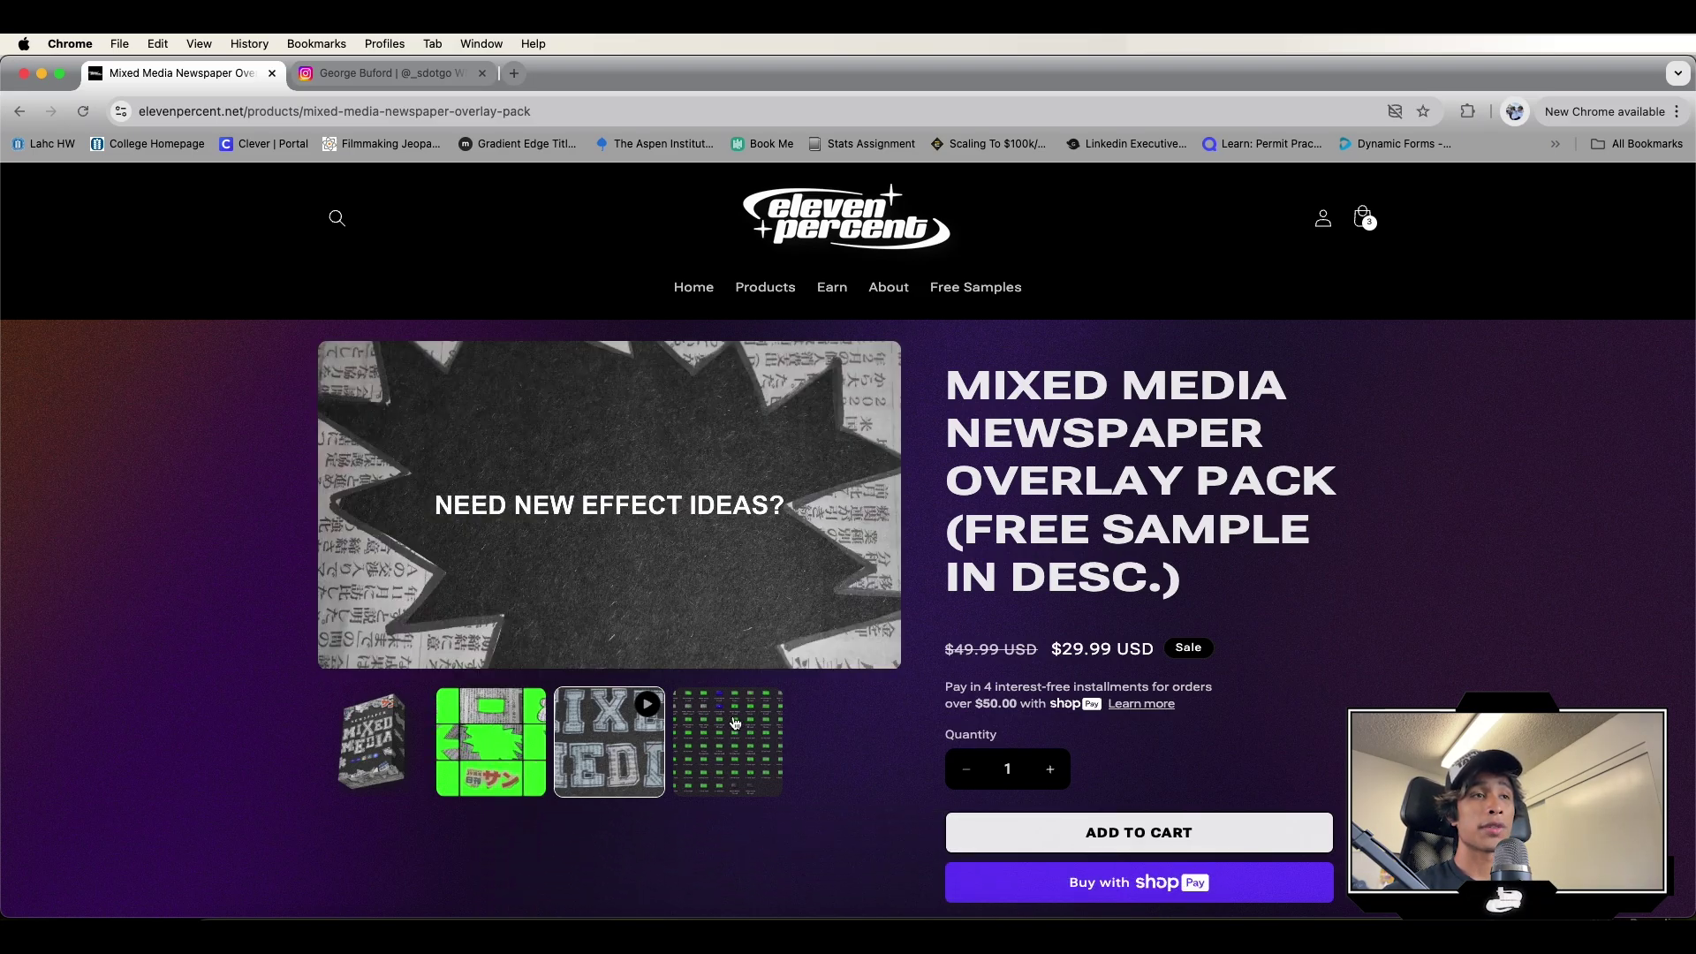
scroll(789, 435, down, 5)
scroll(789, 436, up, 5)
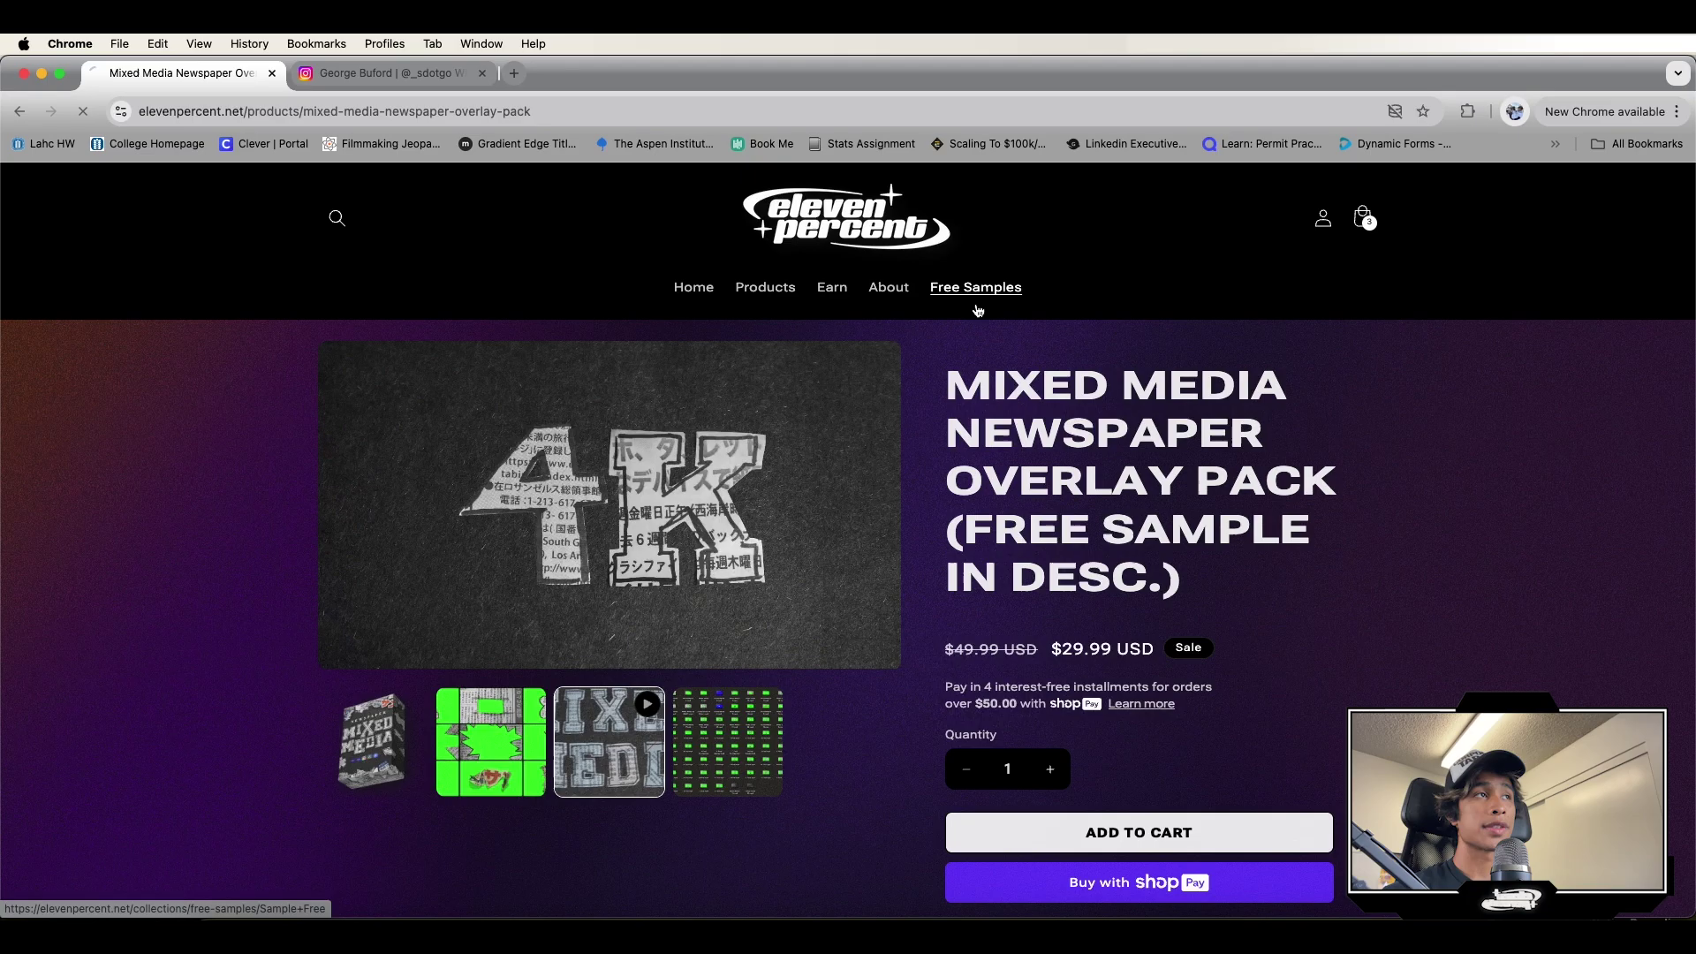
Open the store's Free Samples collection and look through the sample packs.
click(977, 283)
scroll(676, 588, down, 8)
scroll(676, 587, up, 4)
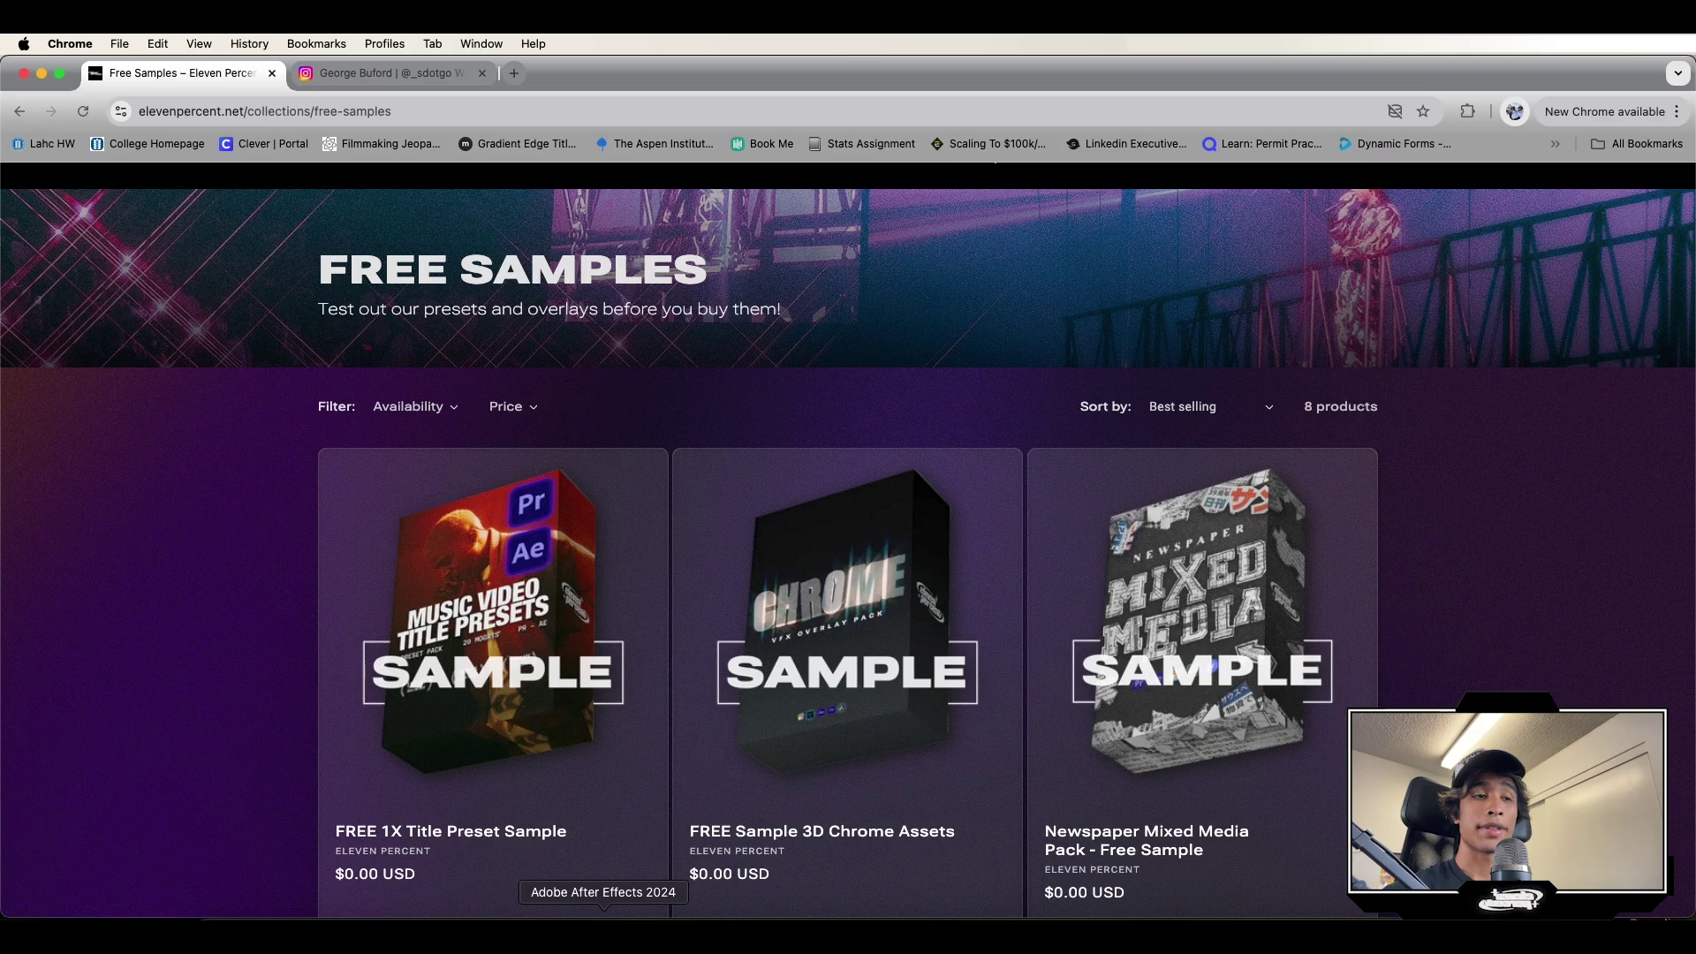
Switch back to After Effects, split the music video clip at 0:00:00:21 and shift its second part one frame later.
click(603, 917)
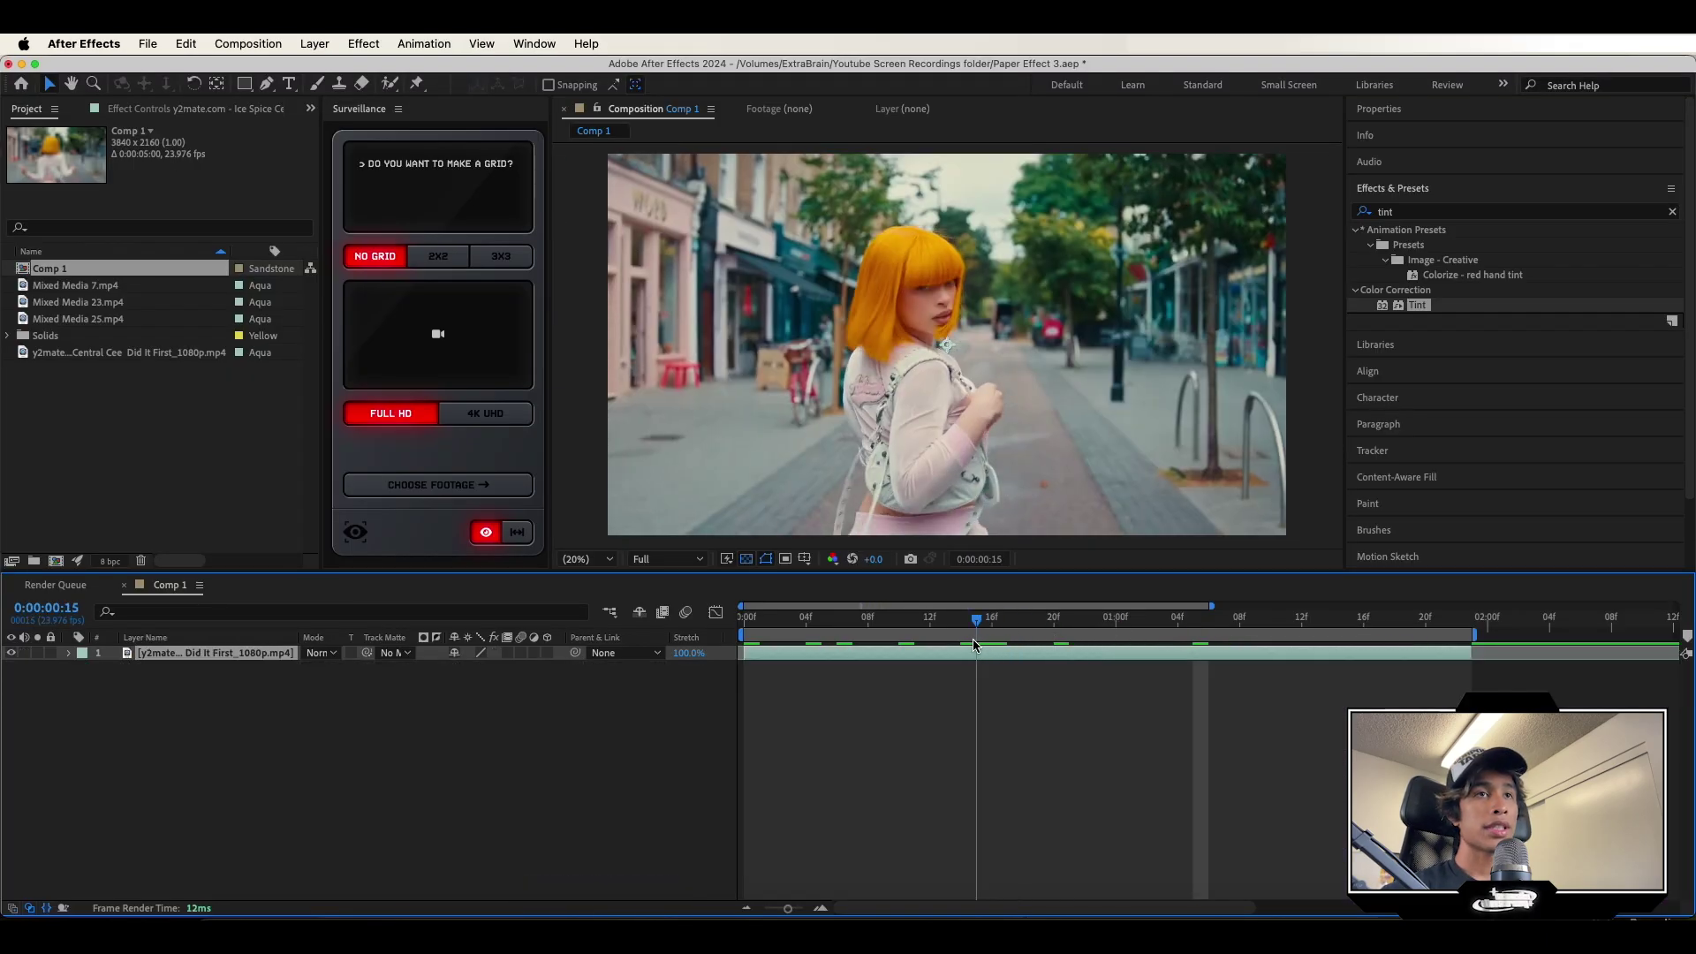
drag(979, 634, 1070, 638)
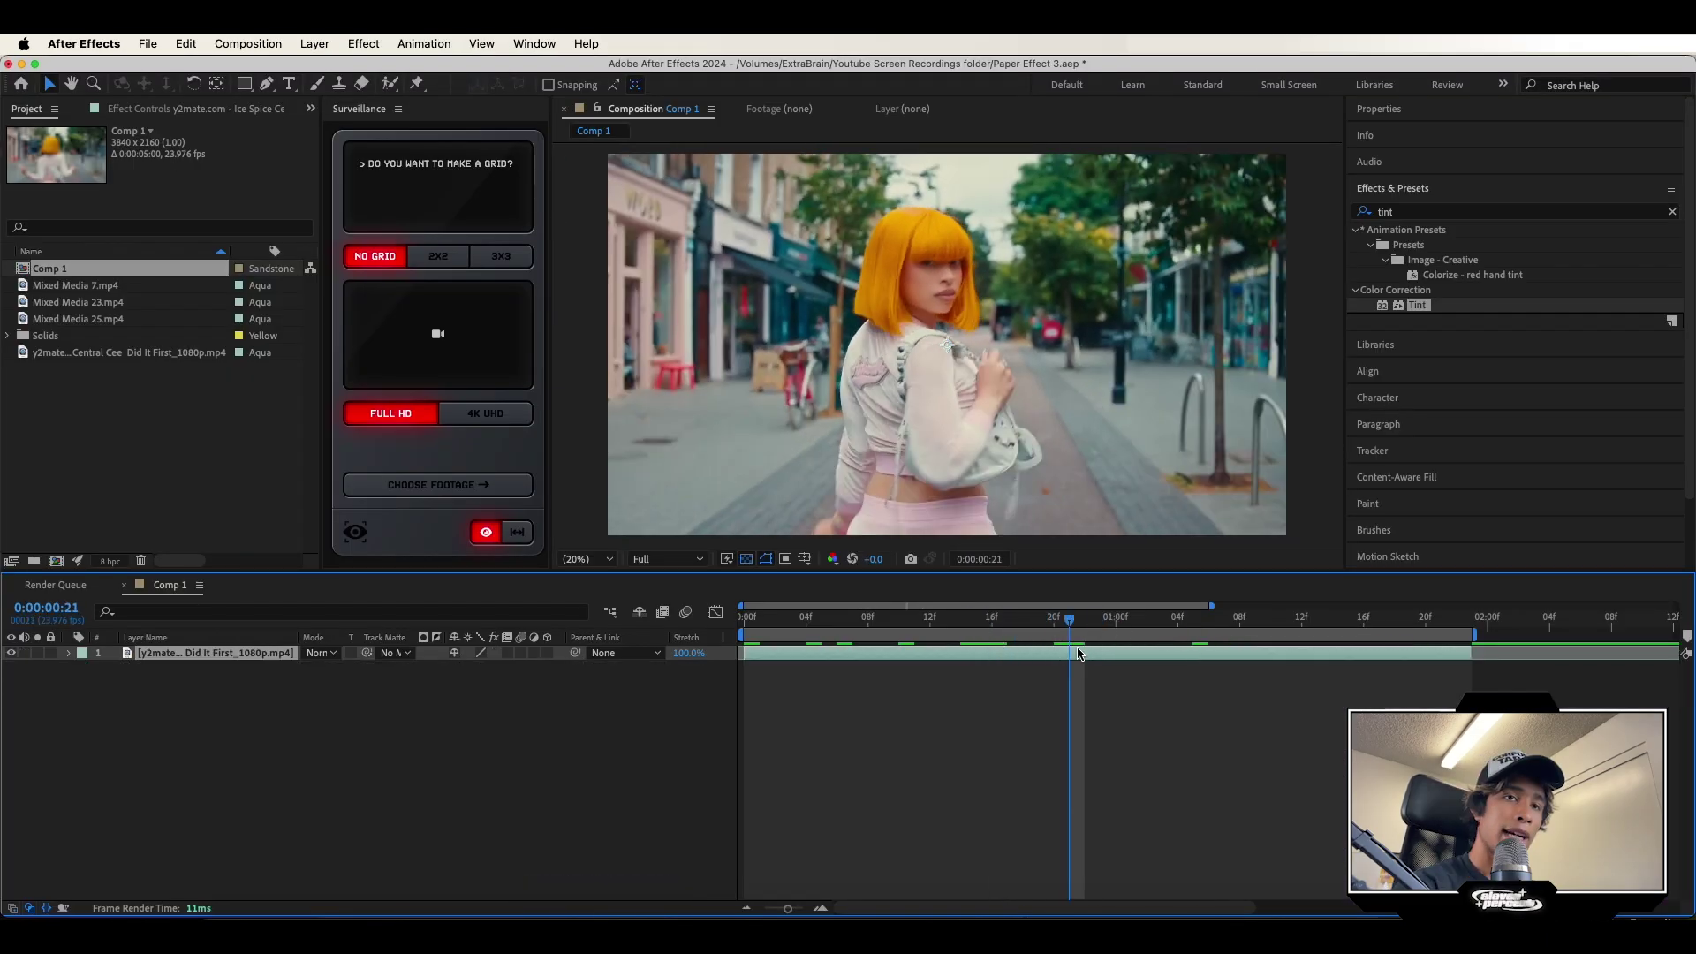
key(super+shift+d)
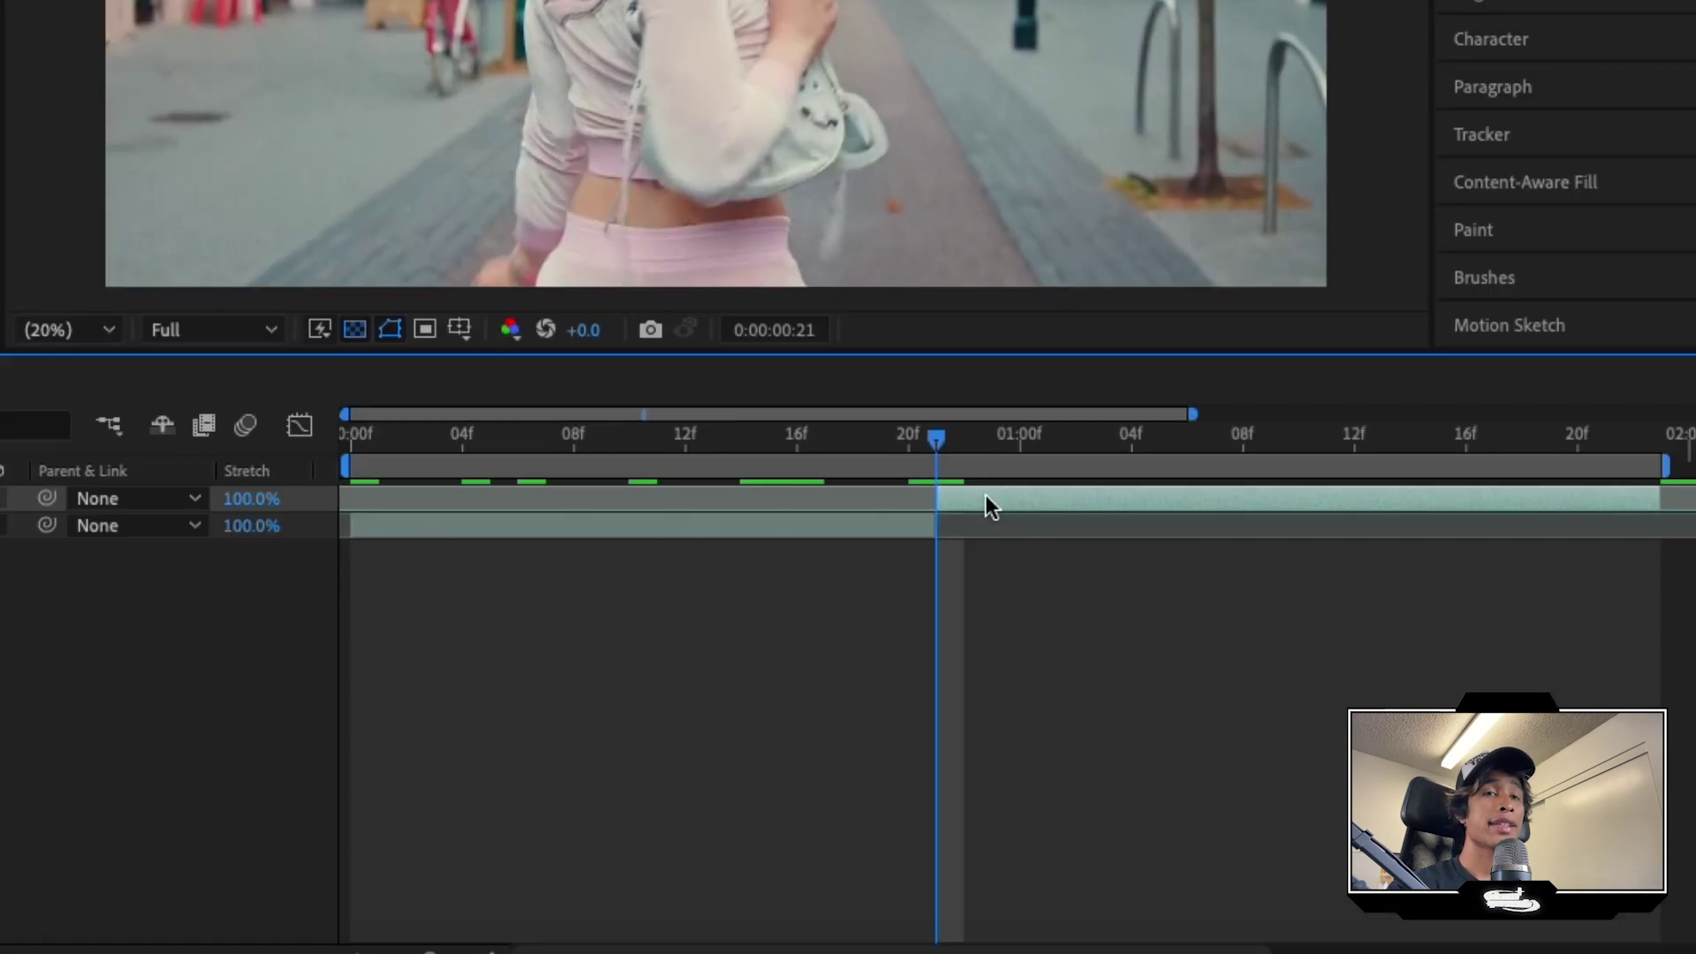
drag(1098, 658, 1109, 657)
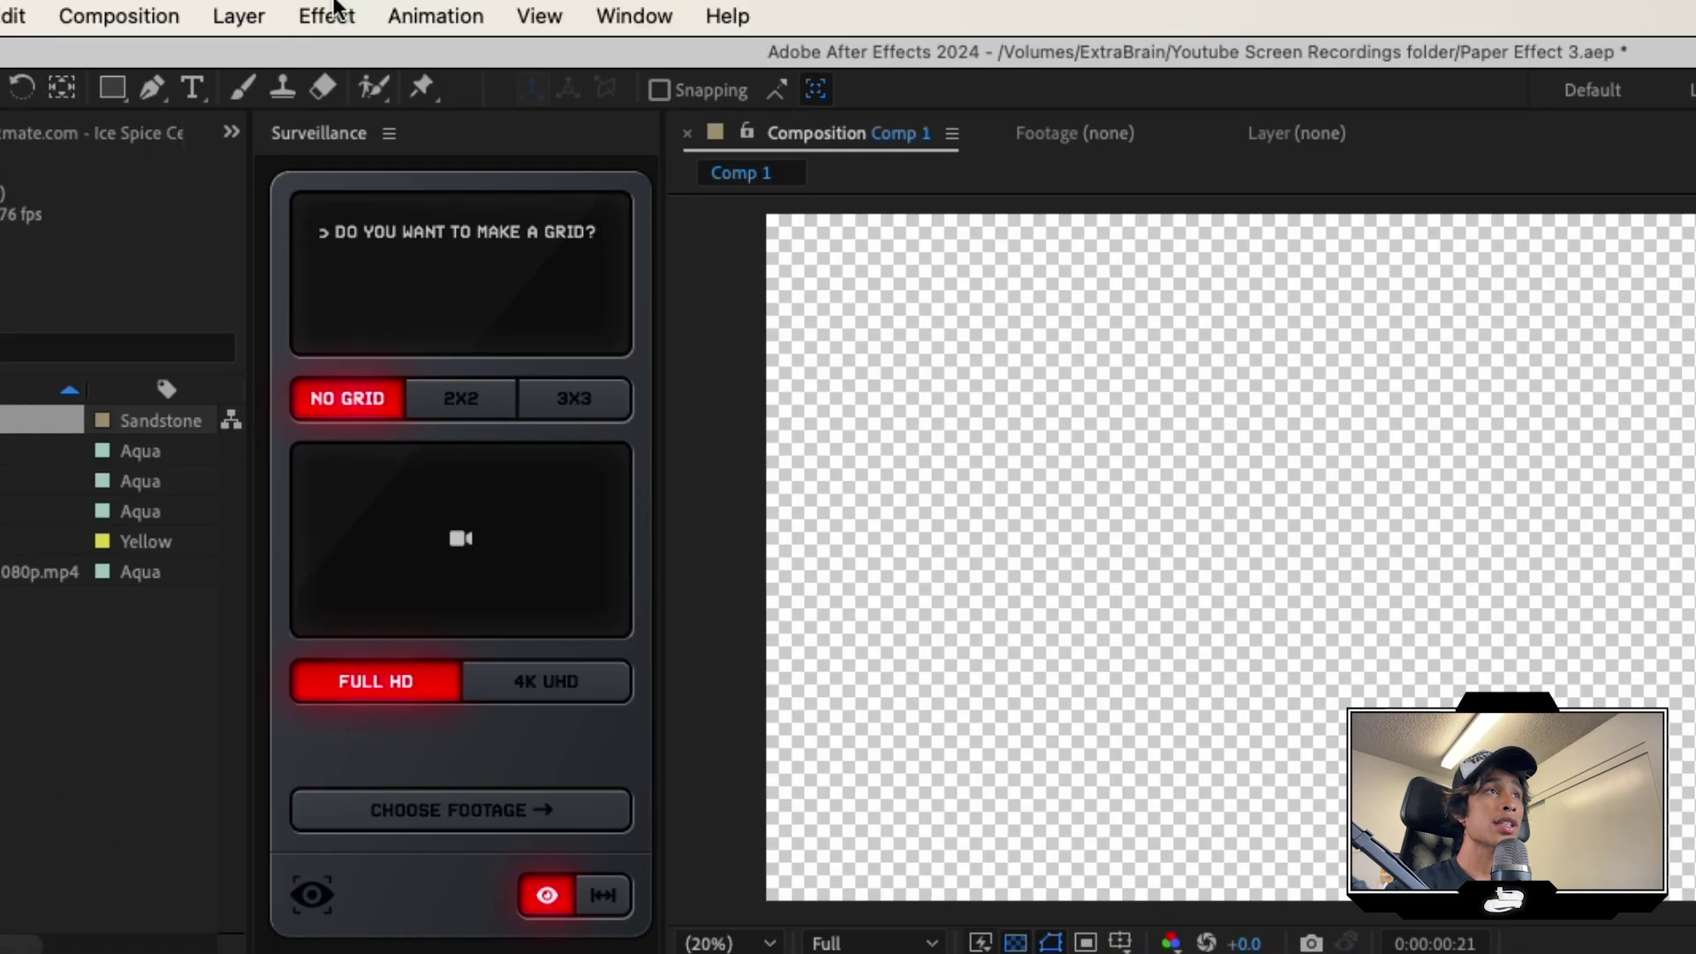
Add a 3840 × 2160 white solid and trim it to fill the one-frame gap at 0:00:00:21.
key(super+y)
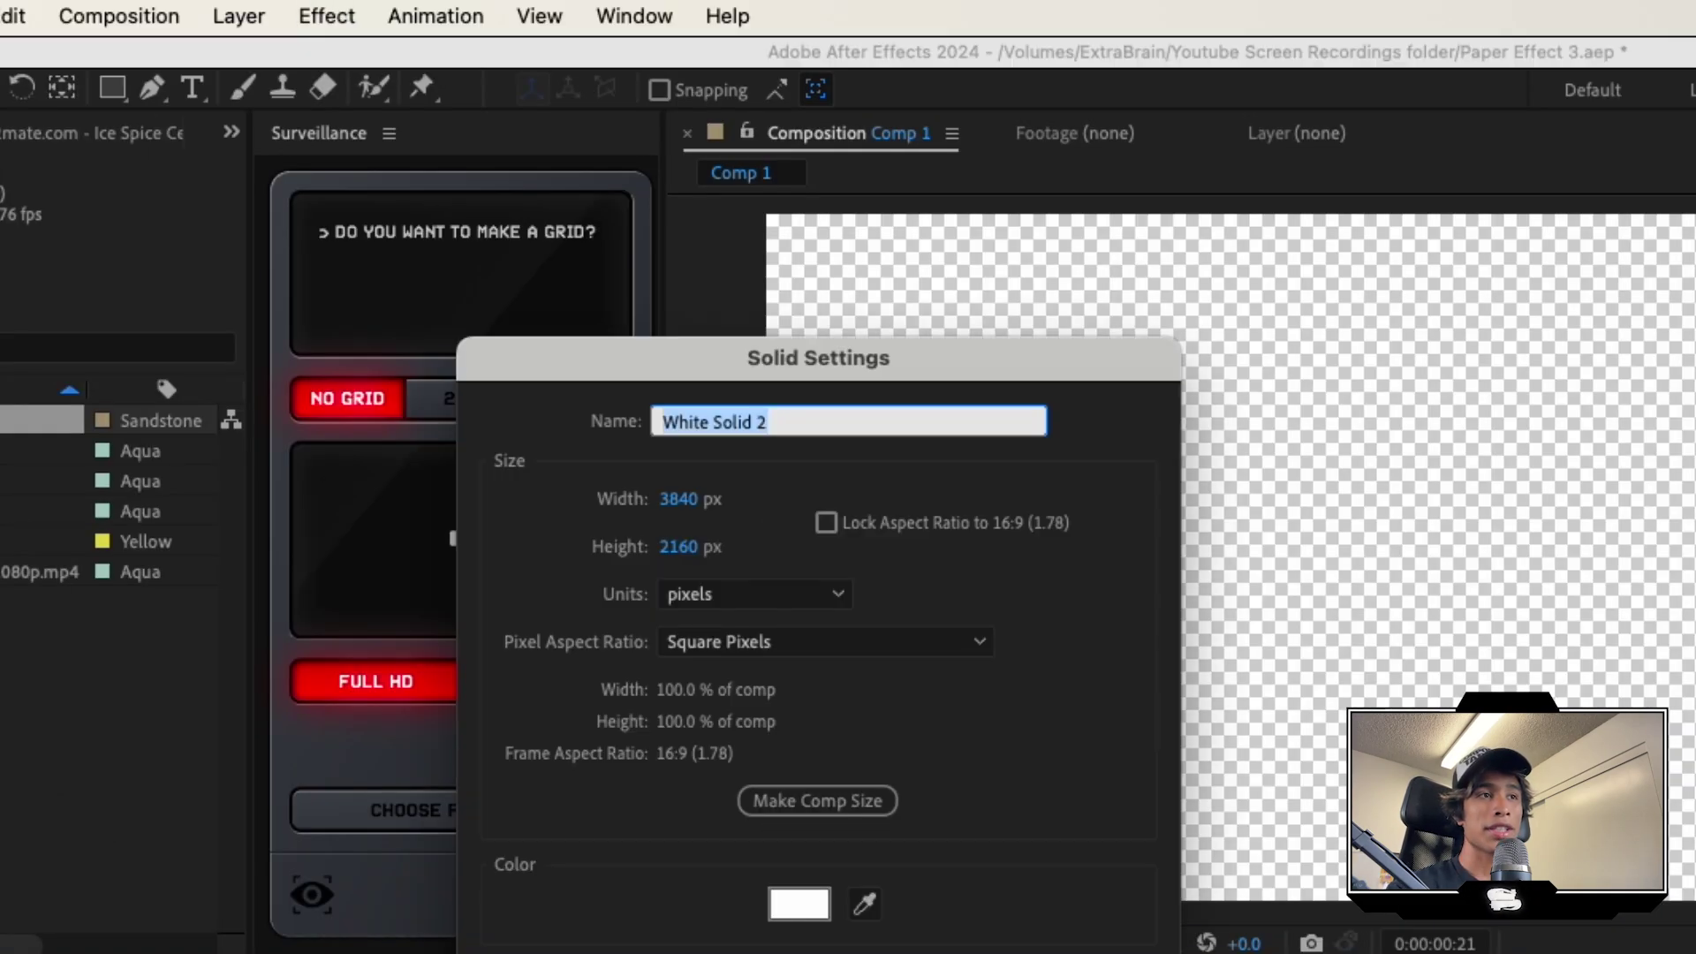
key(Return)
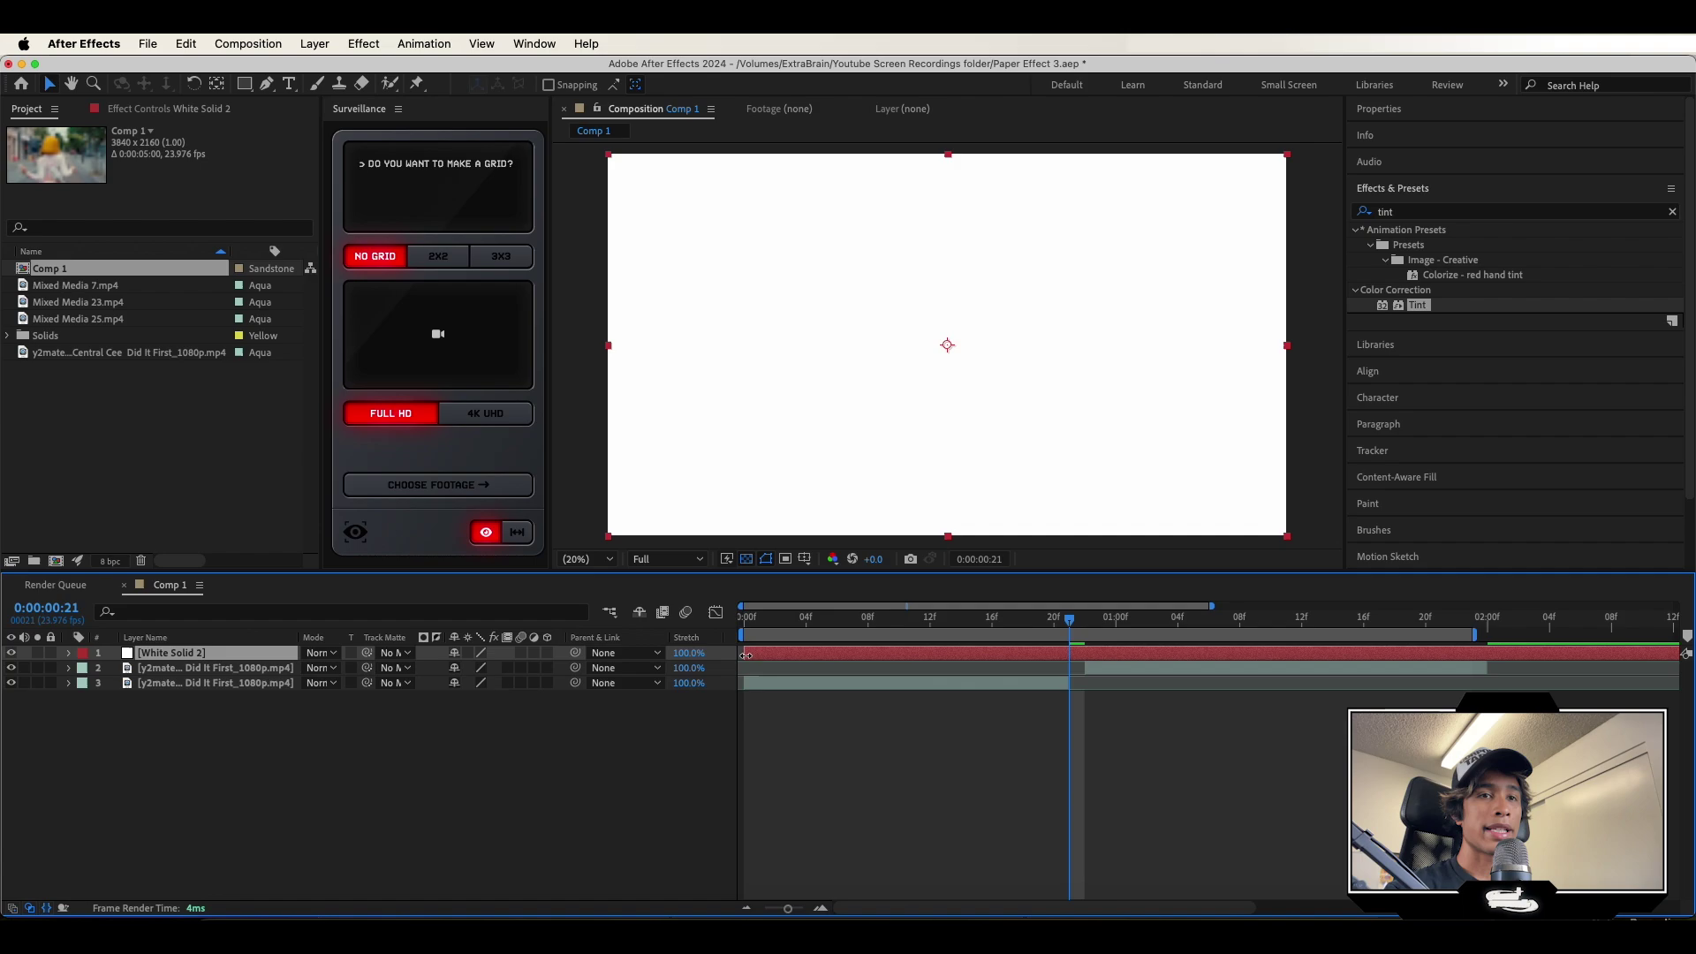
drag(747, 654, 1018, 622)
key(super+shift+d)
key(Delete)
Play back the cut from about 0:00:00:18 to check the white flash between the clips.
key(space)
key(space)
click(1071, 622)
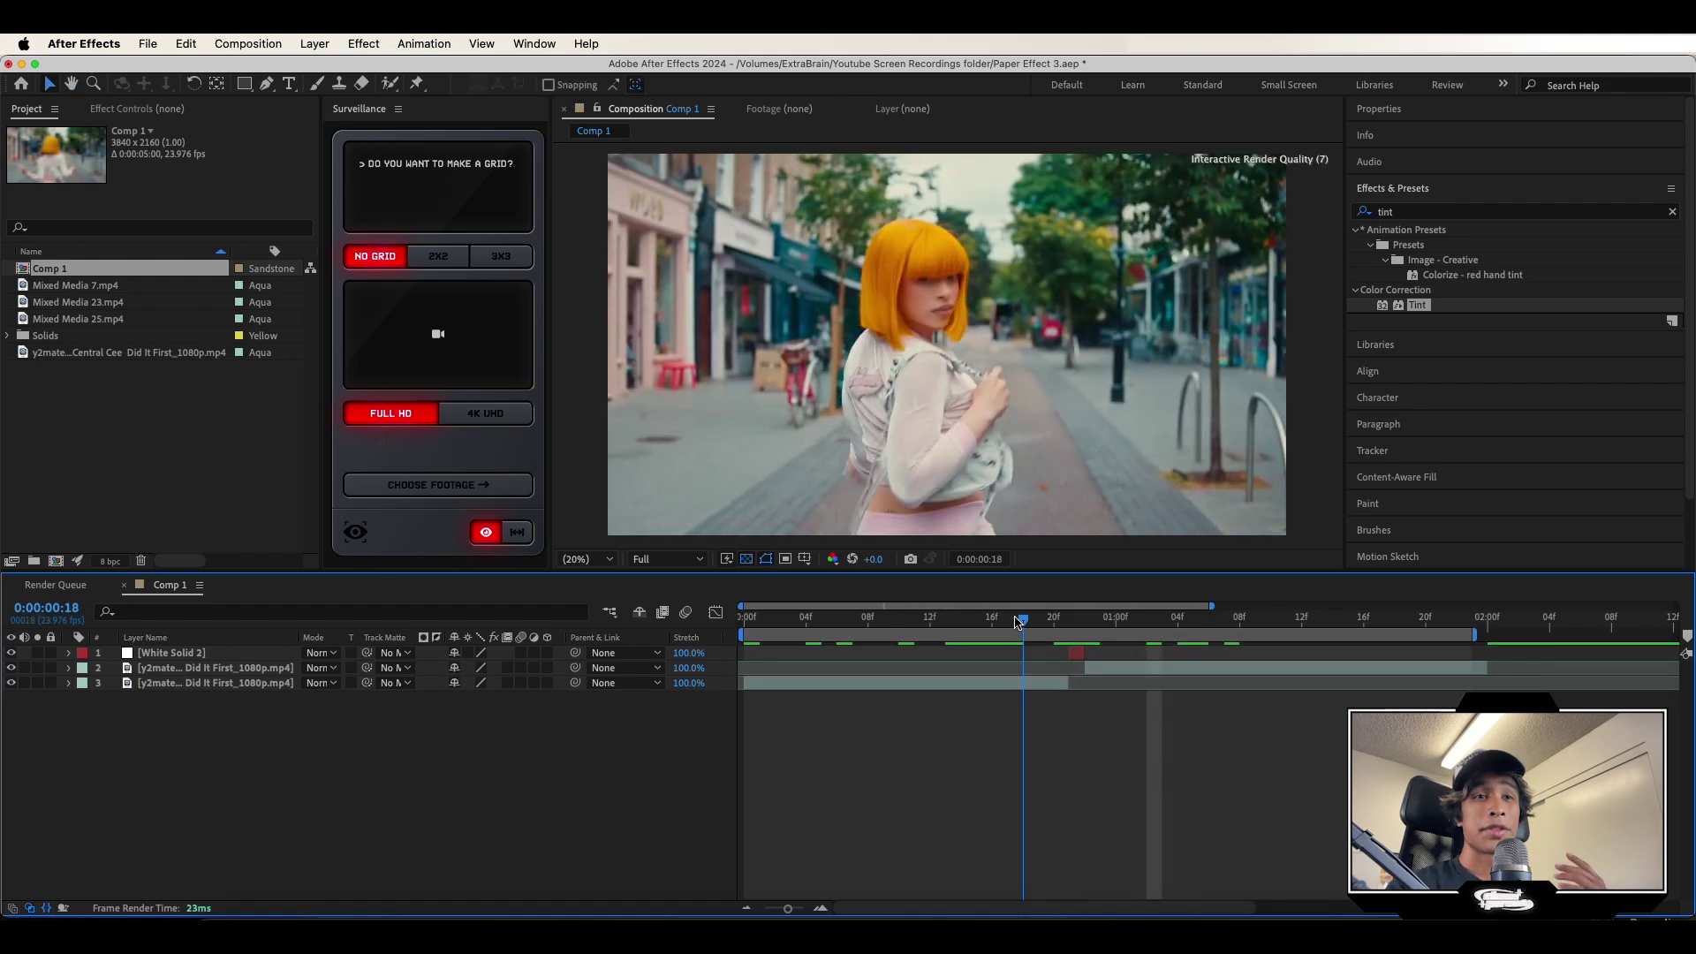
key(space)
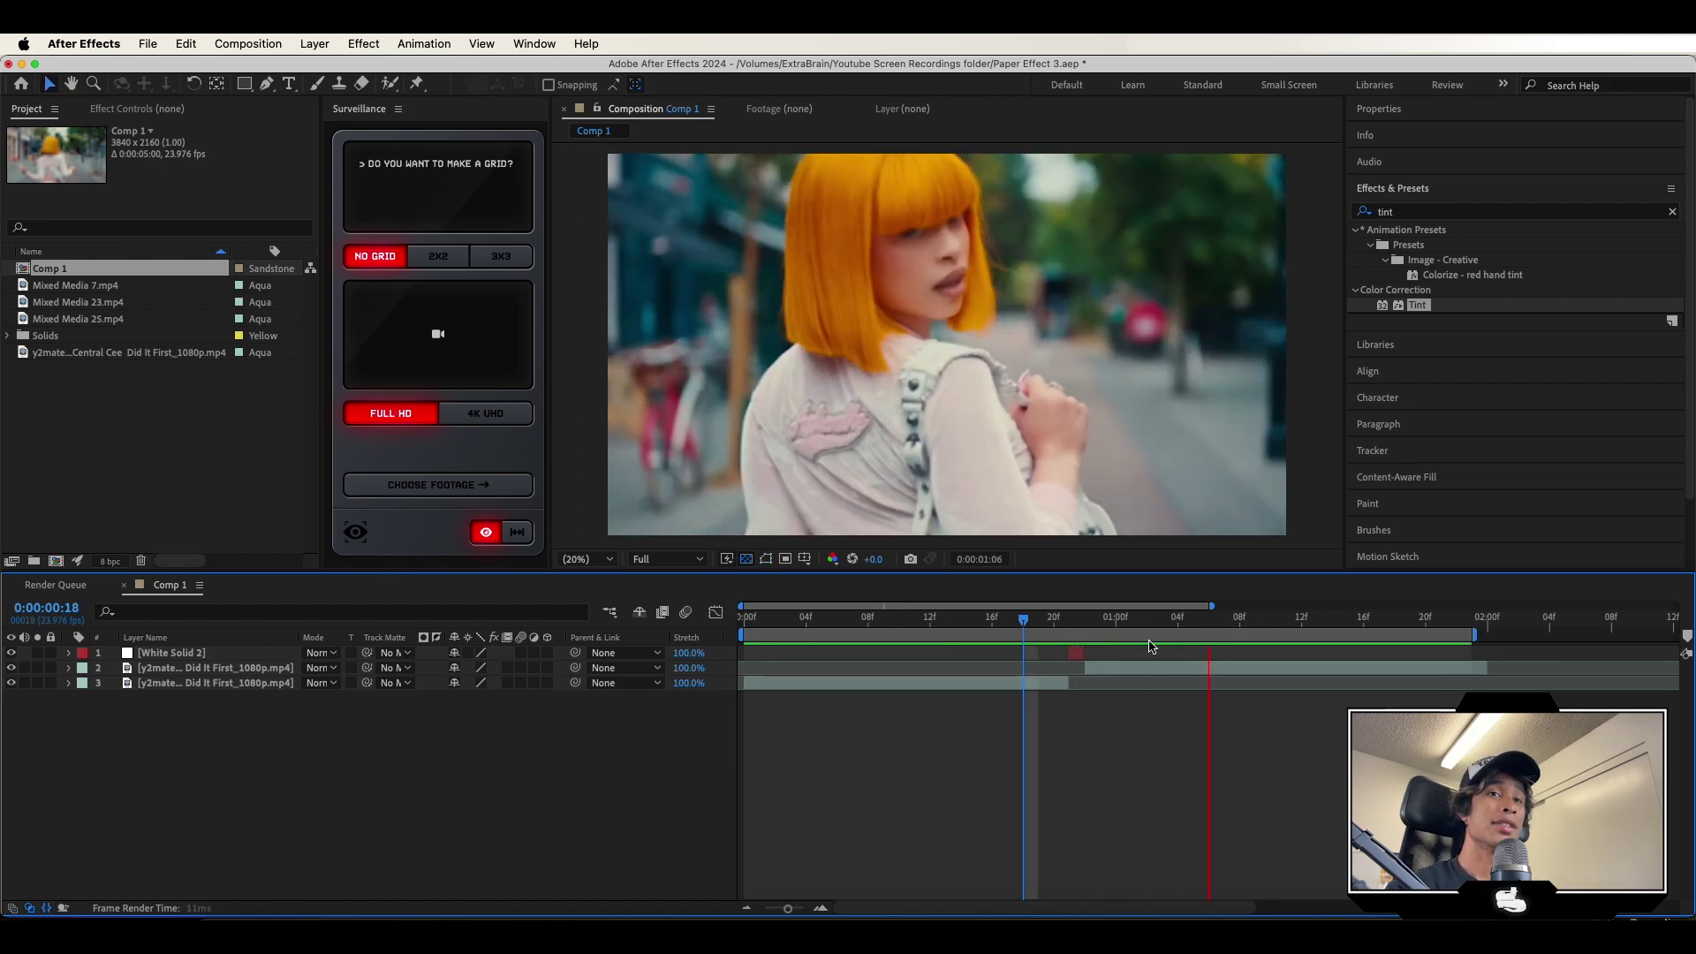
key(space)
Apply Posterize Time to the clip after the white flash and set its frame rate to 12.
click(1151, 667)
click(1394, 213)
key(BackSpace)
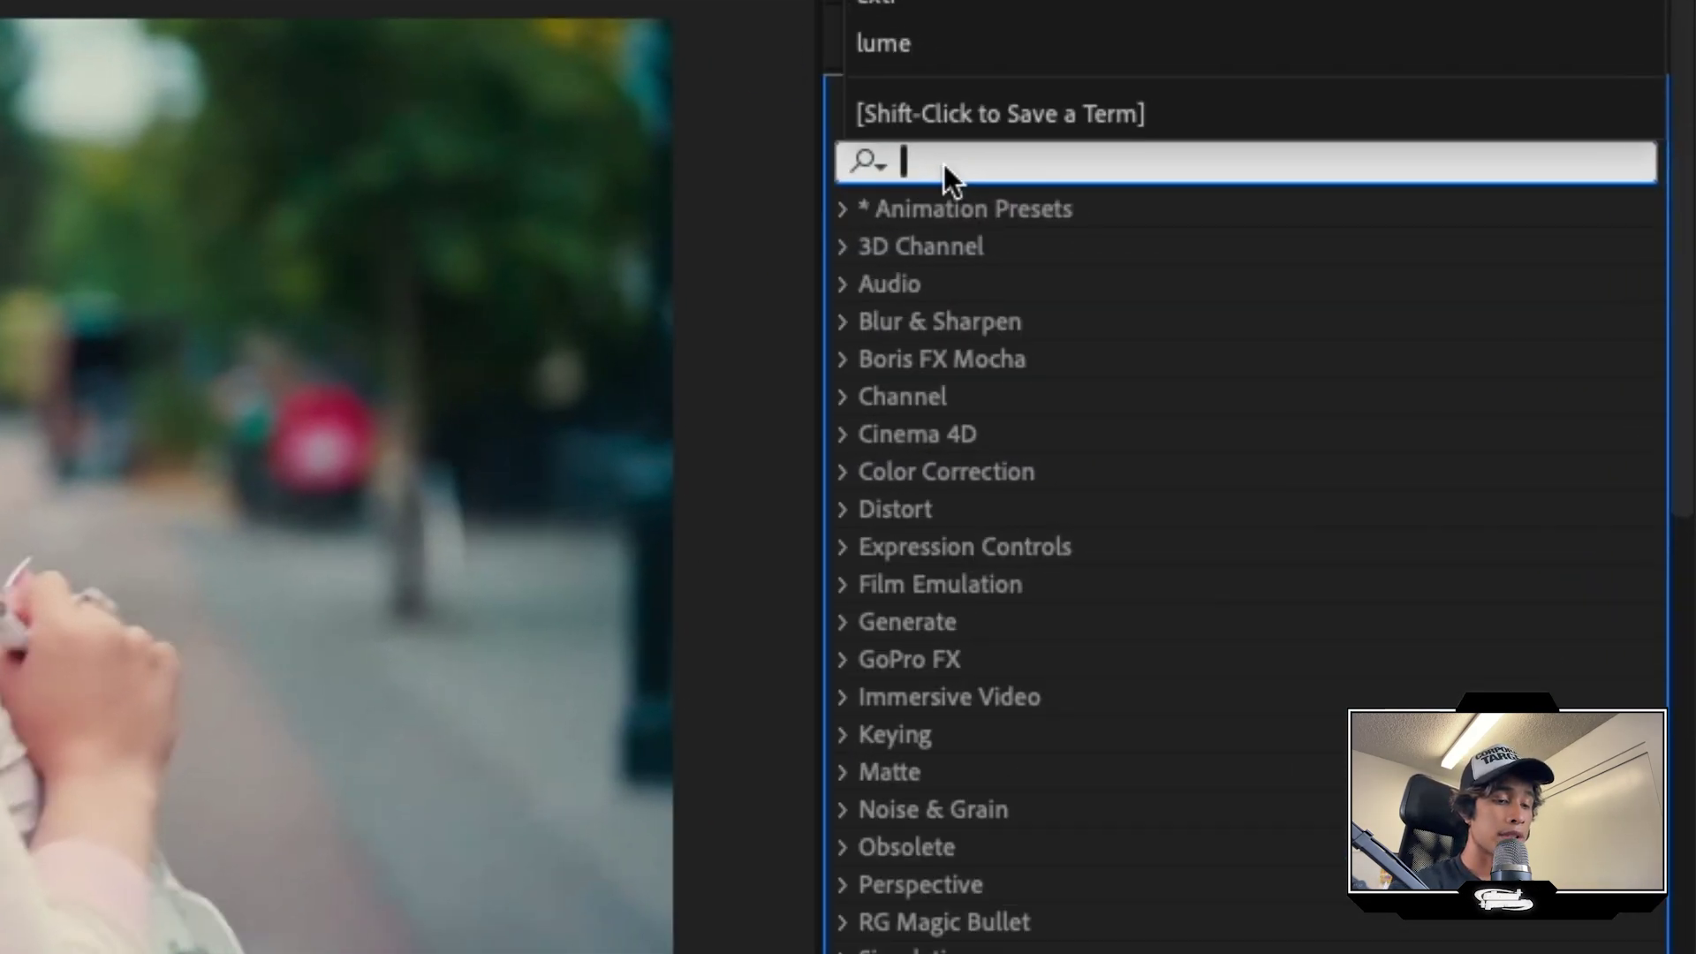
text(poste)
drag(1008, 321, 1099, 326)
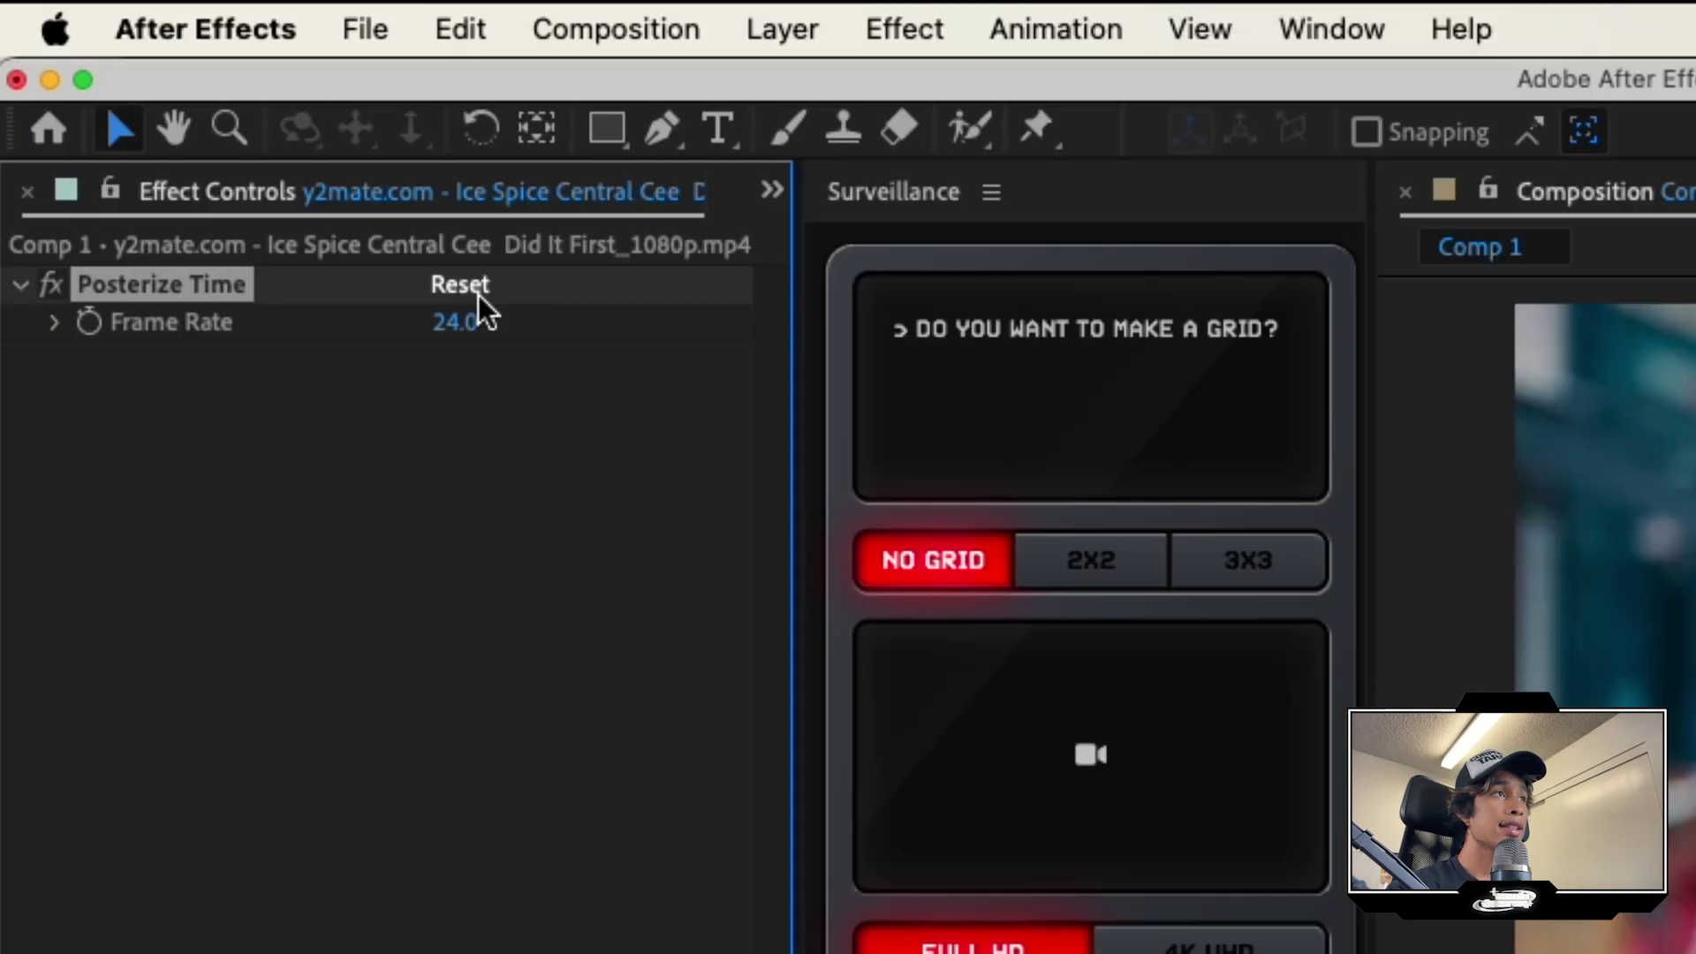
click(463, 324)
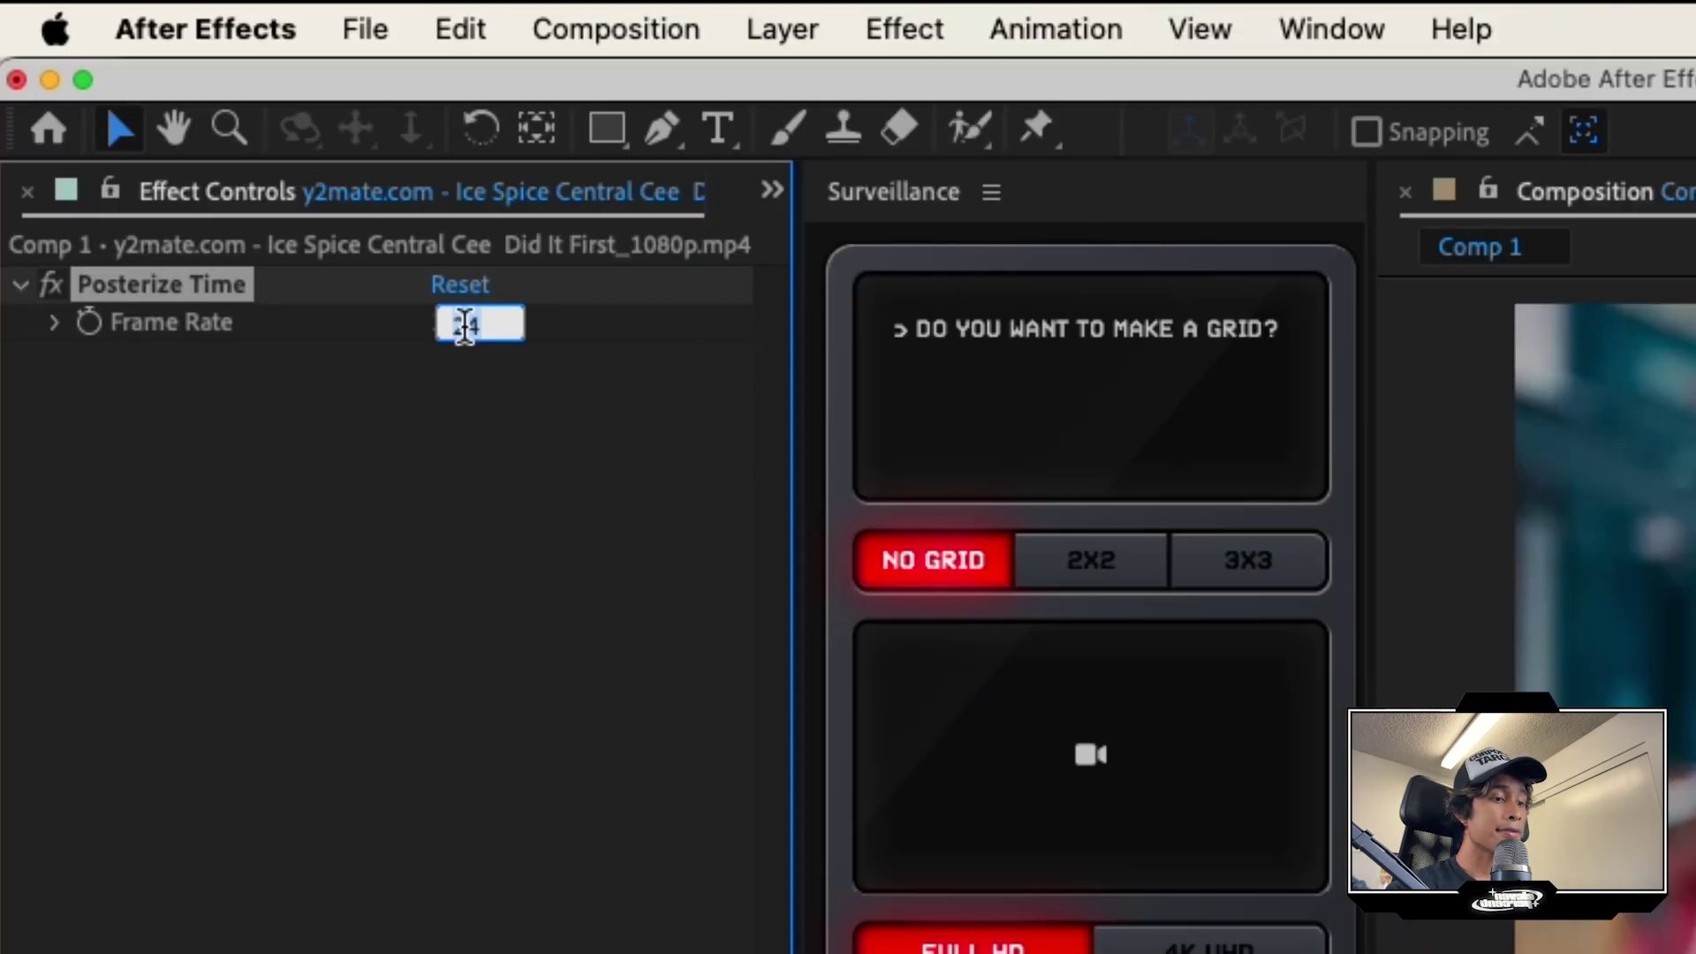
text(12)
key(Return)
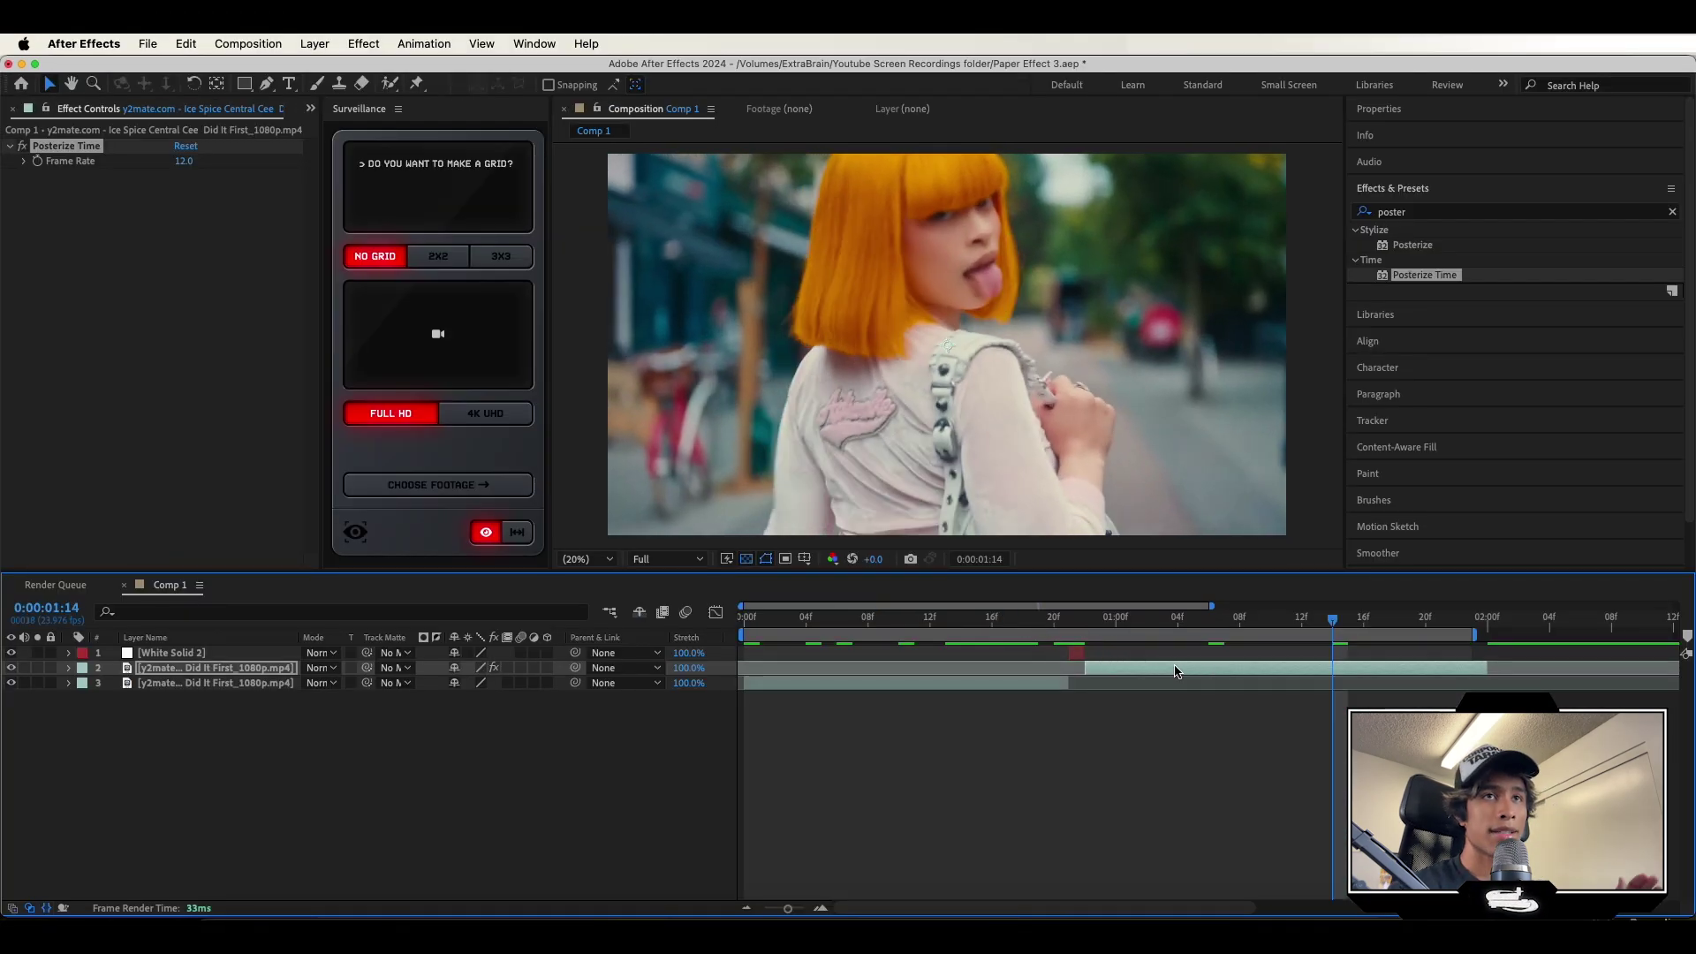
Preview Mixed Media 7.mp4 from the Borders & Transitions folder in Finder and add it above the other layers in Comp 1.
click(221, 927)
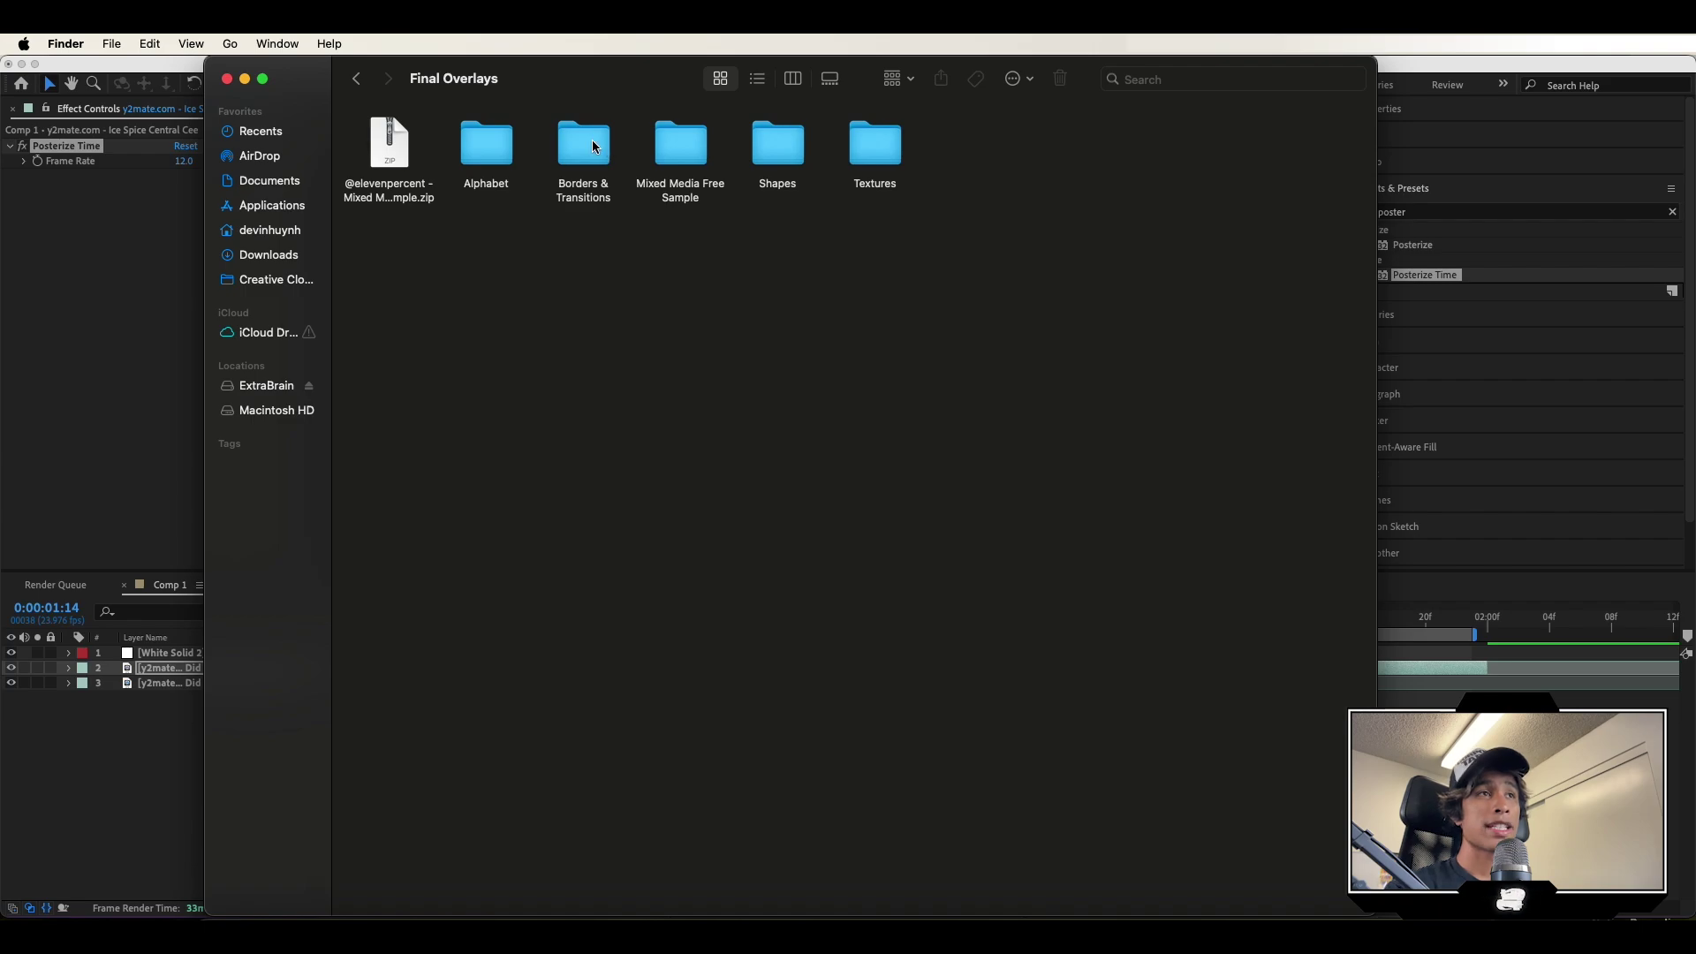
click(594, 147)
double_click(587, 147)
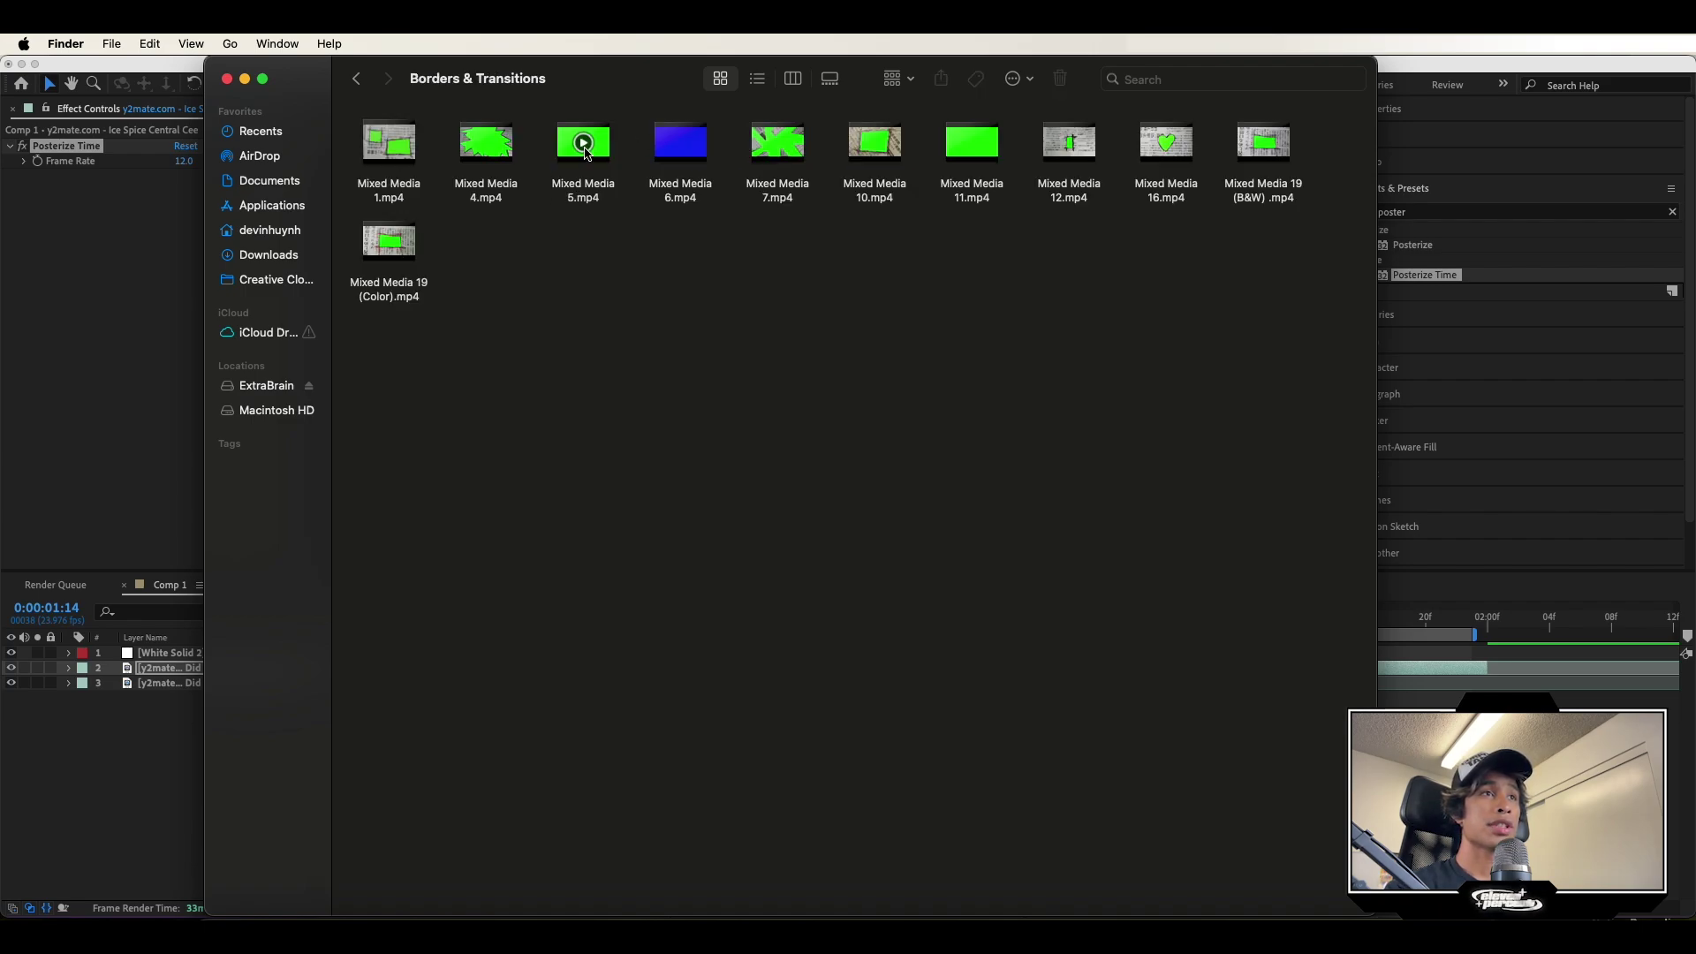
click(761, 150)
key(space)
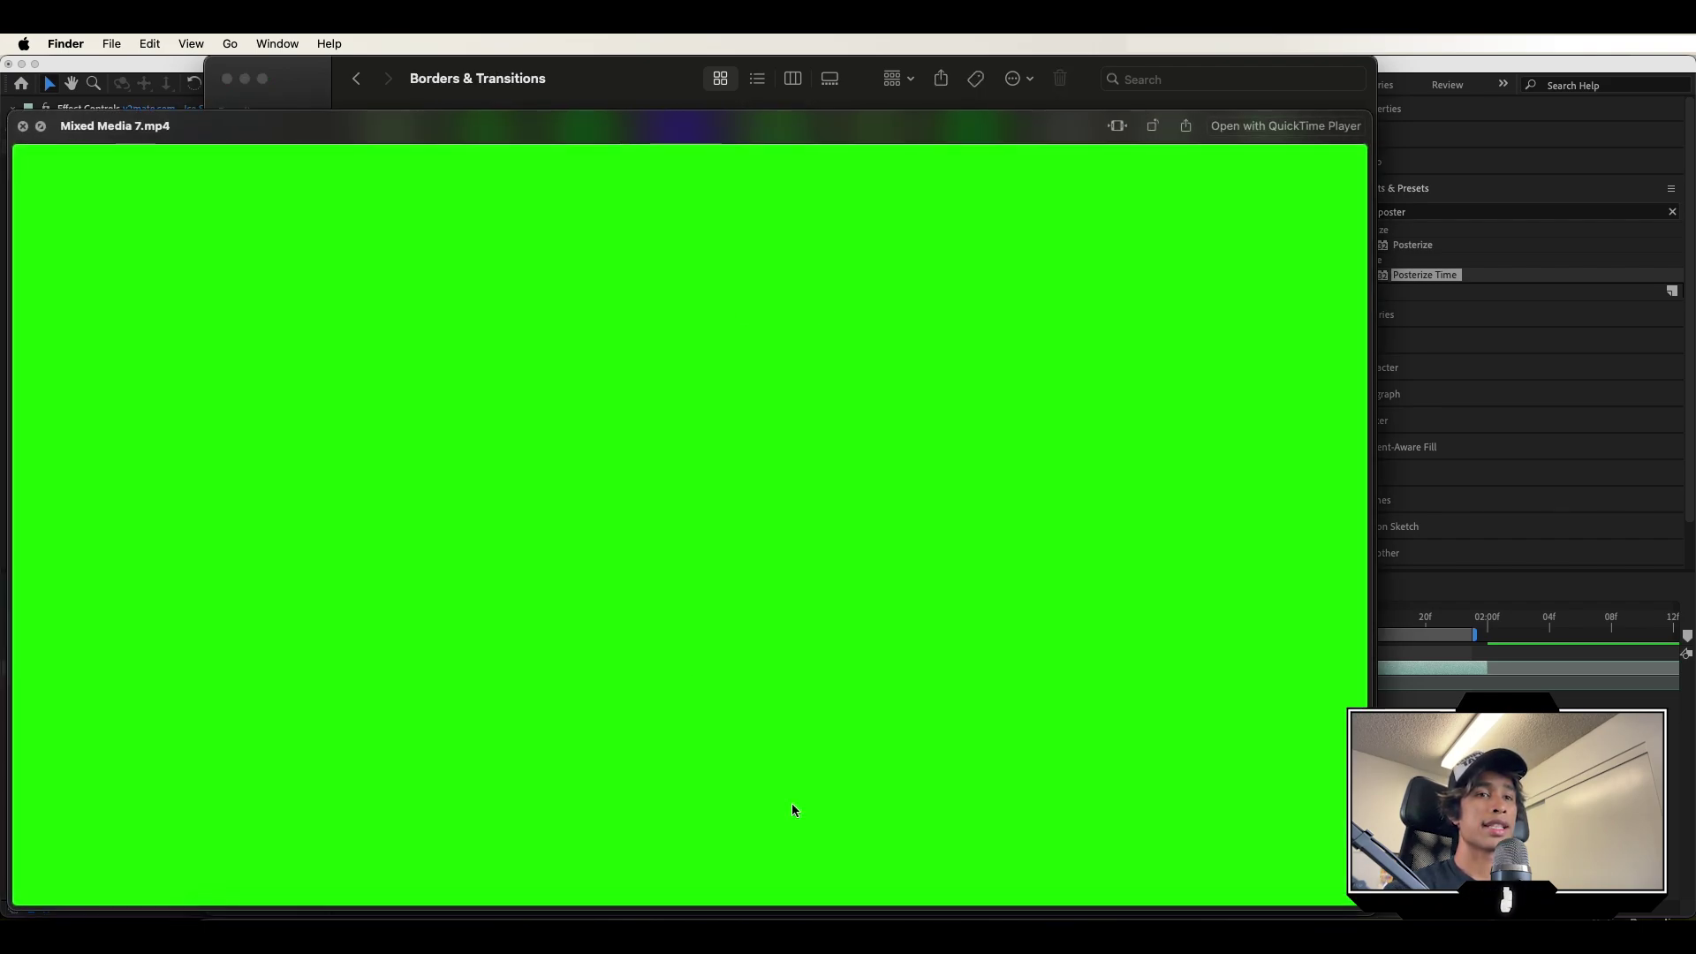
key(space)
key(space)
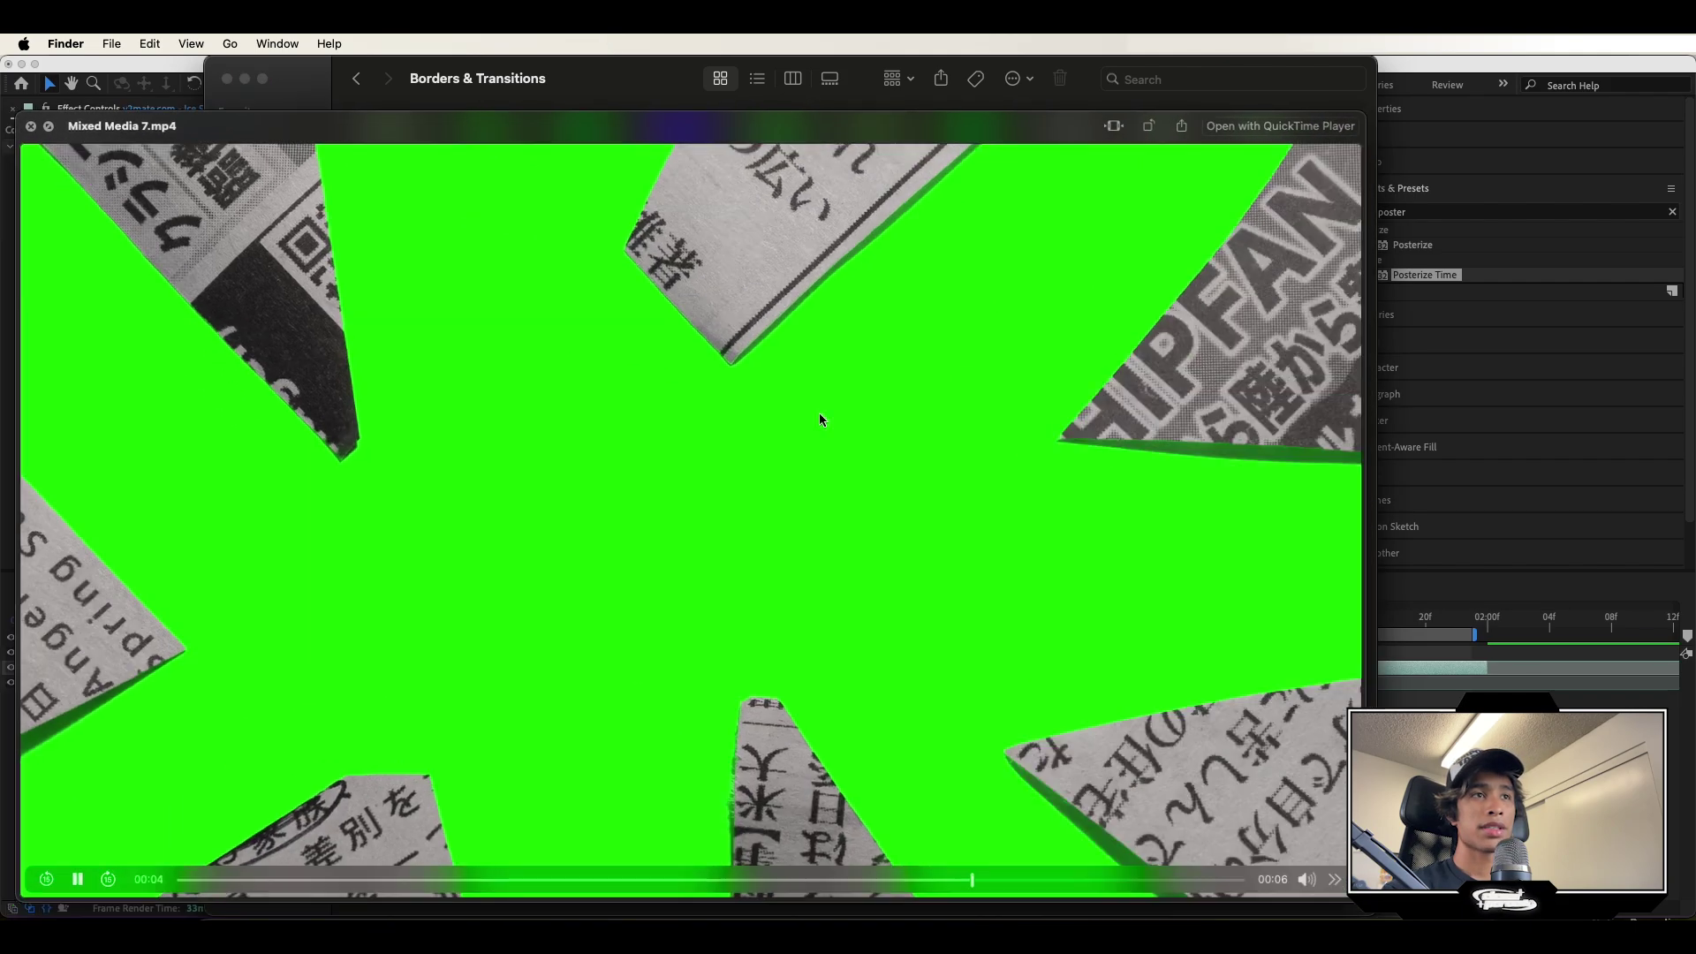
key(space)
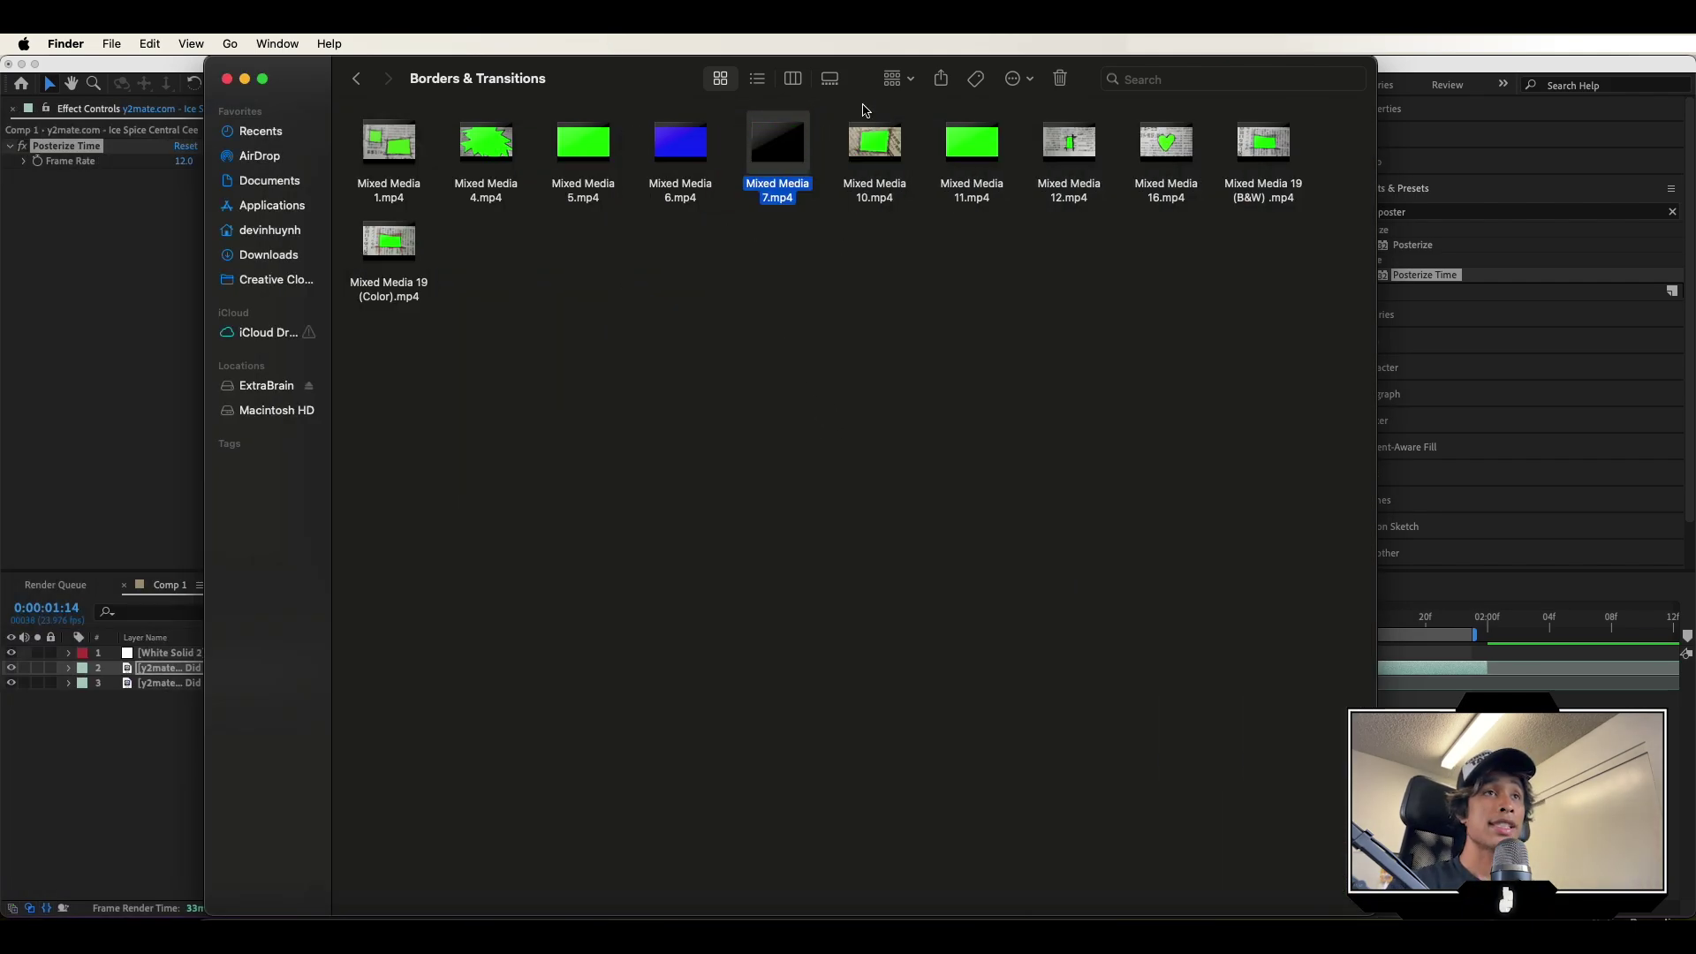
click(888, 287)
drag(791, 160, 977, 486)
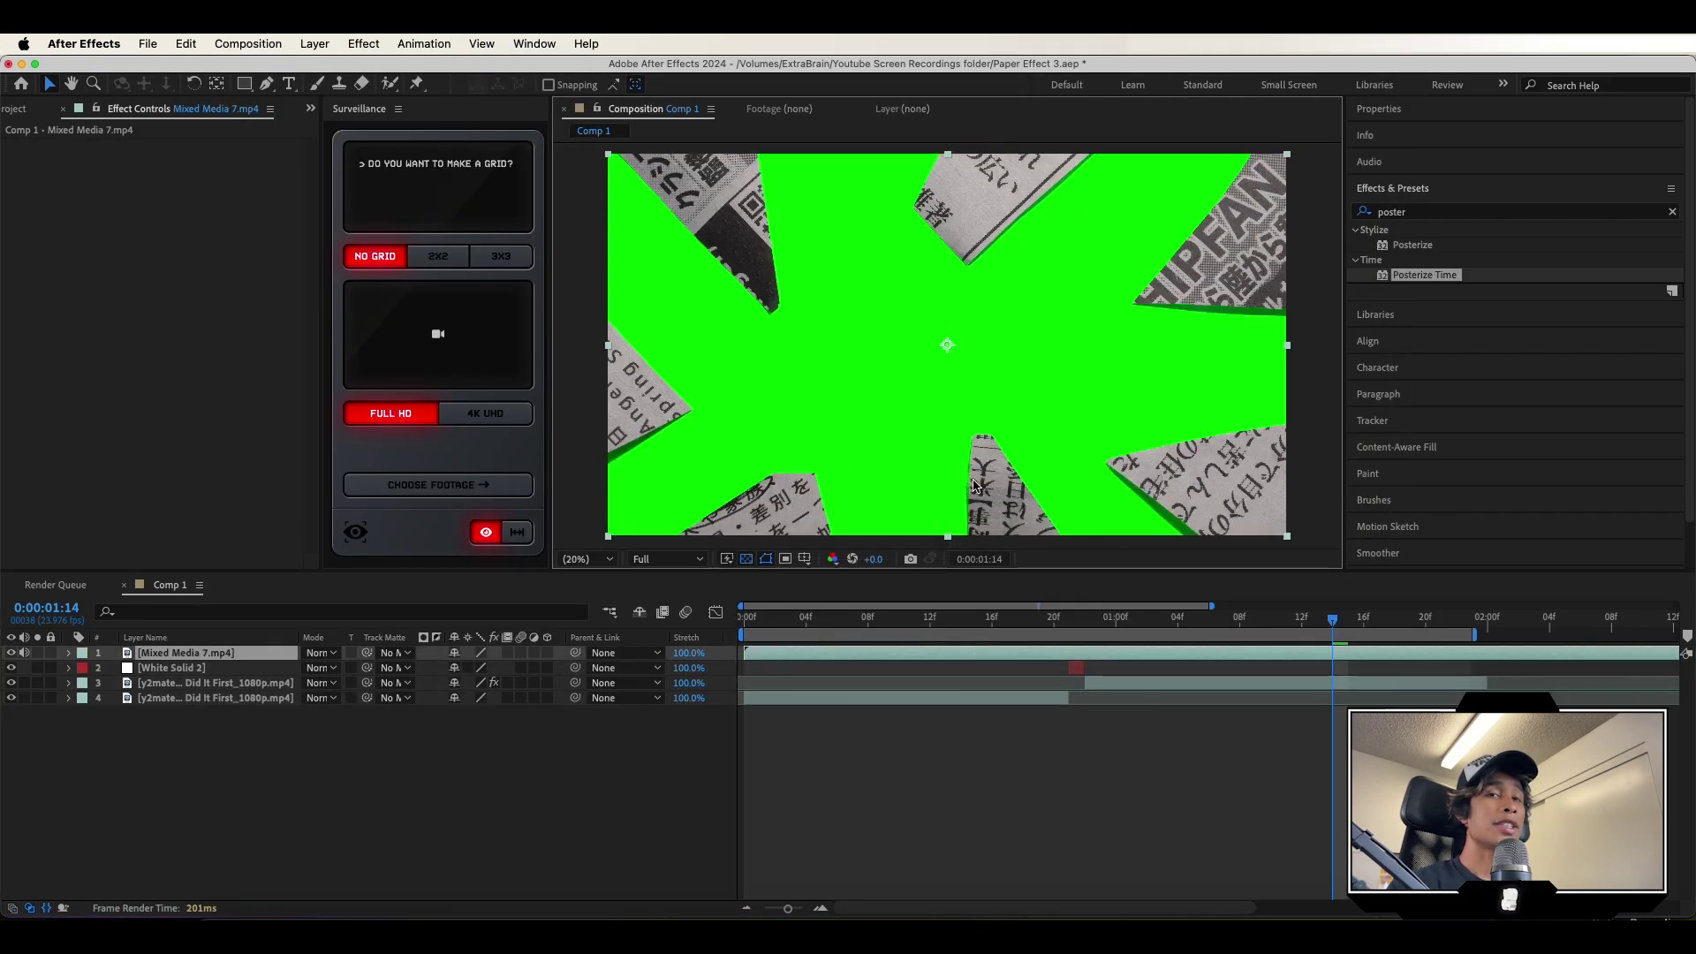
Key out the green of Mixed Media 7.mp4 with Keylight (1.2), sampling the green background, and flip the overlay upside down.
click(1399, 214)
text(key)
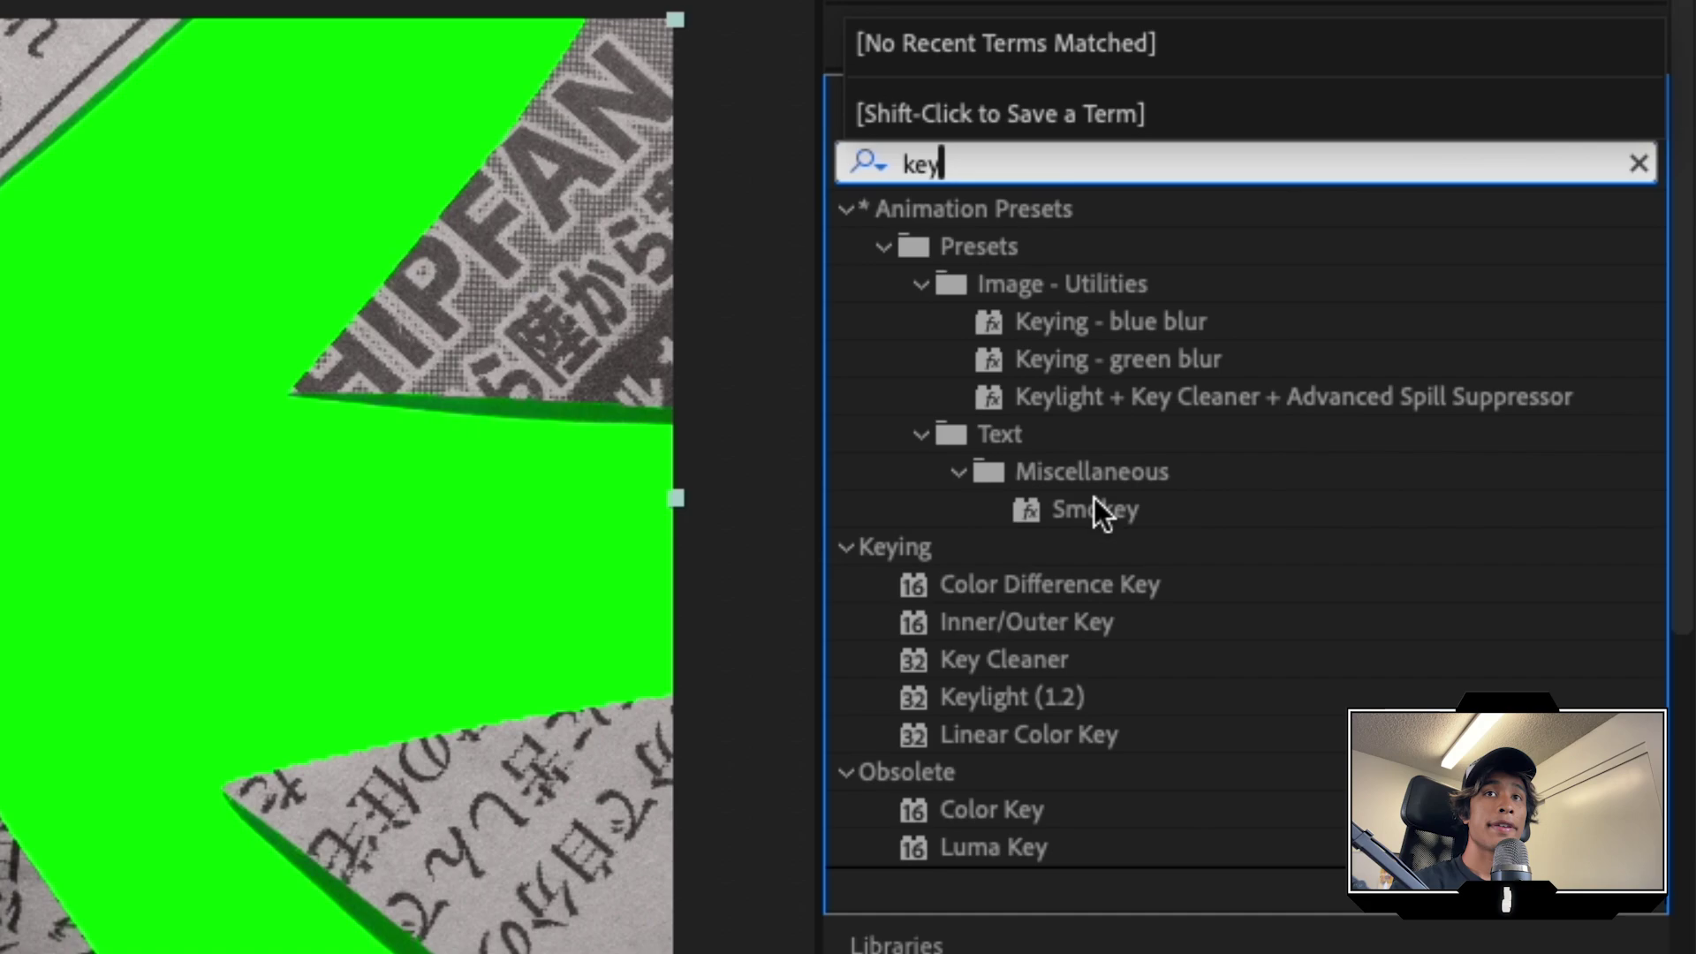
click(1068, 698)
drag(1015, 698, 1243, 314)
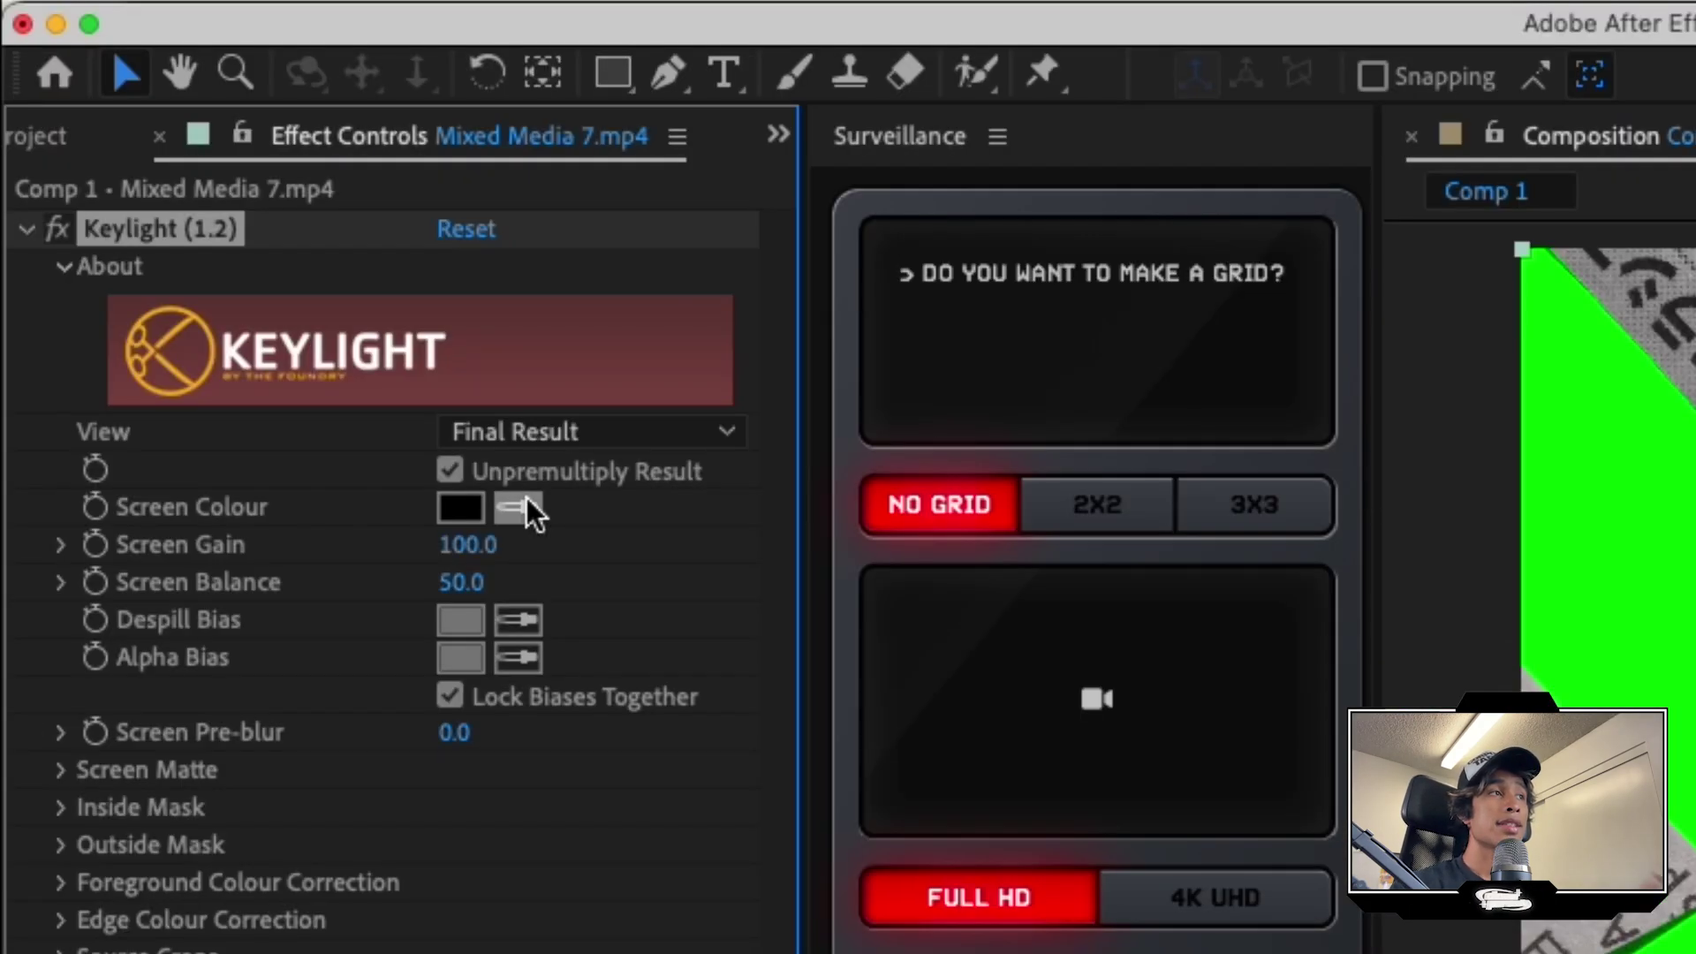
click(521, 506)
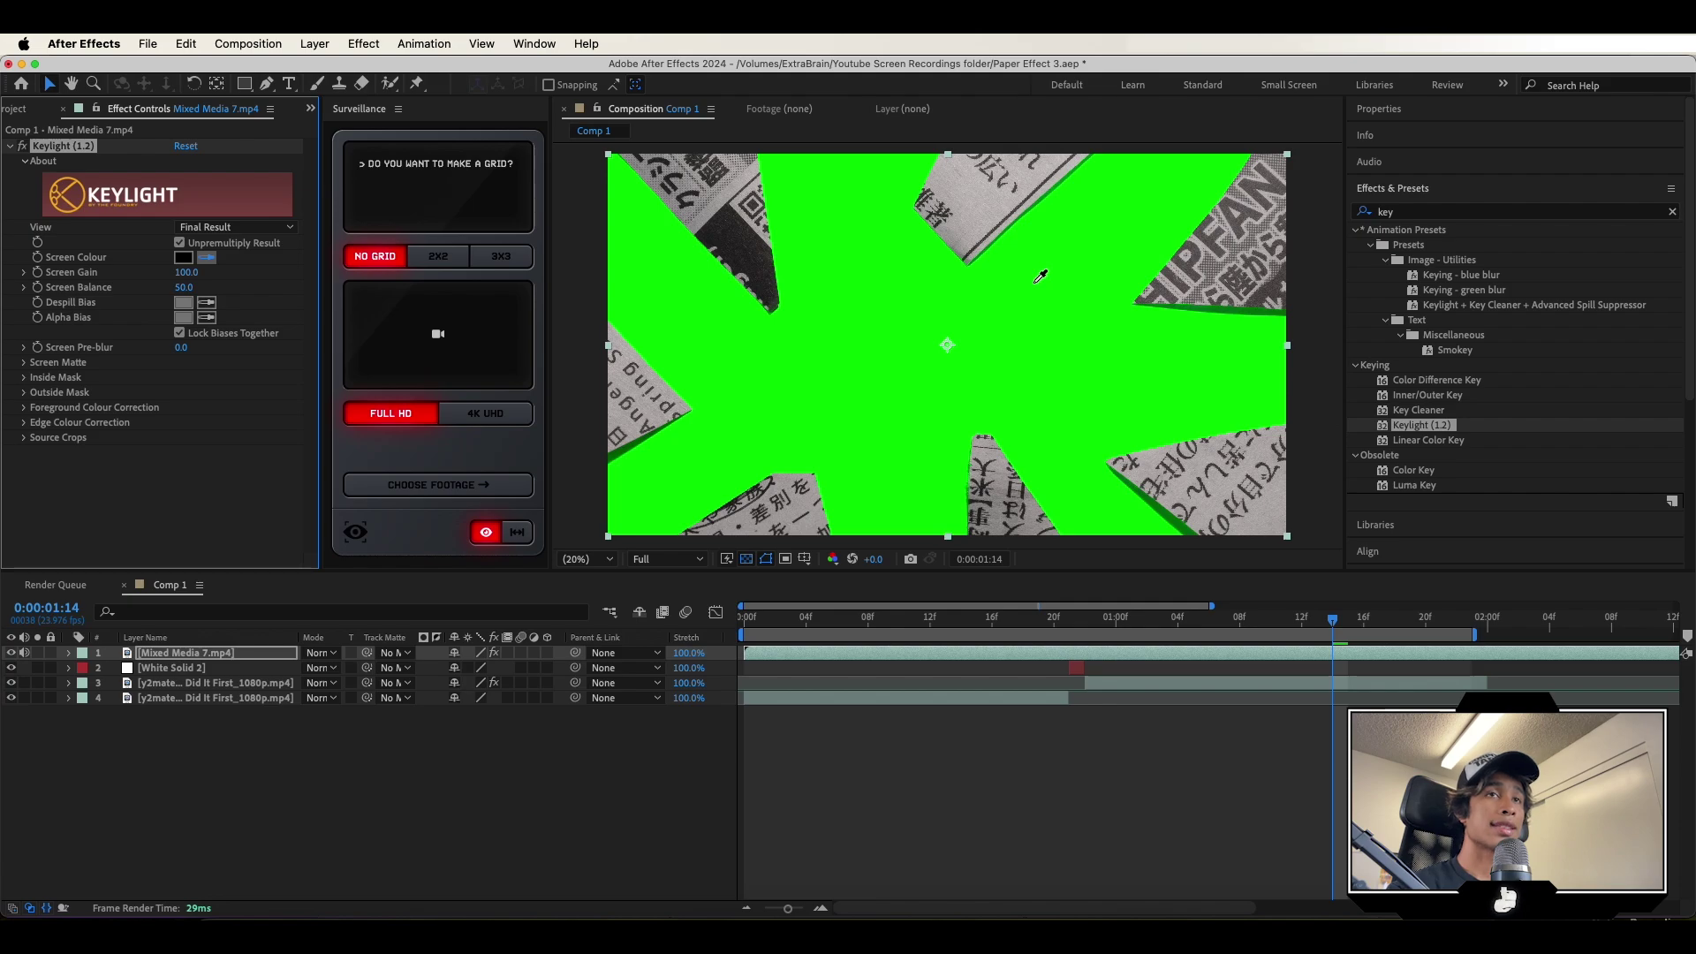
click(1041, 276)
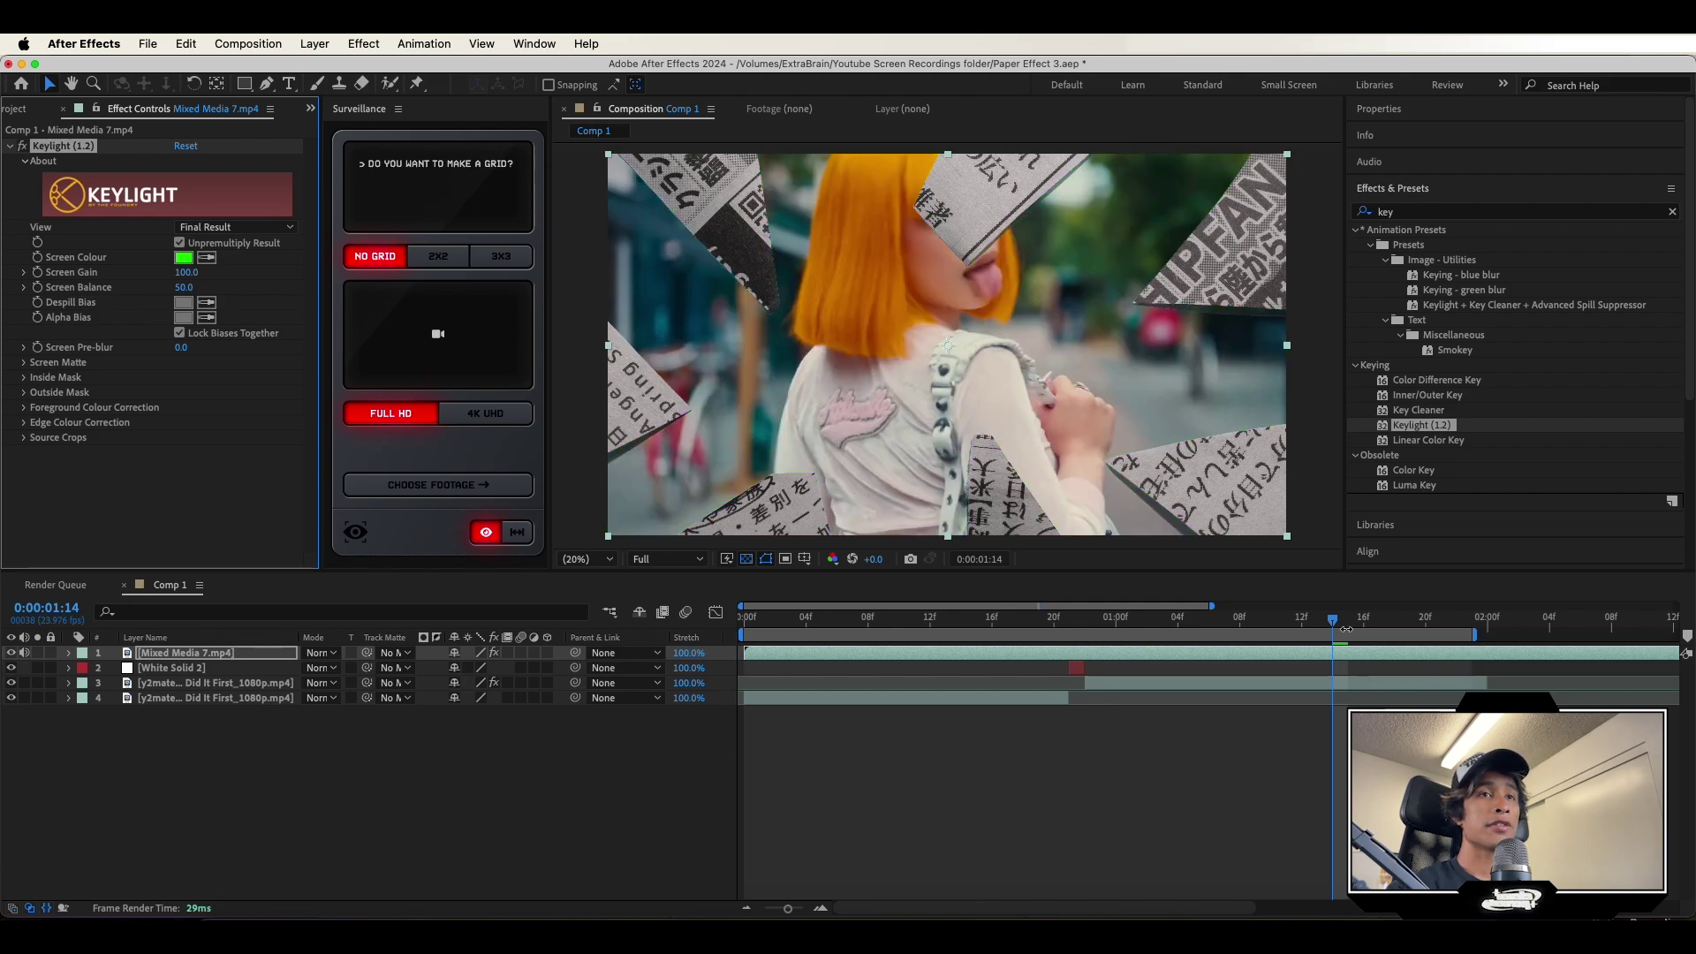
drag(948, 536, 941, 154)
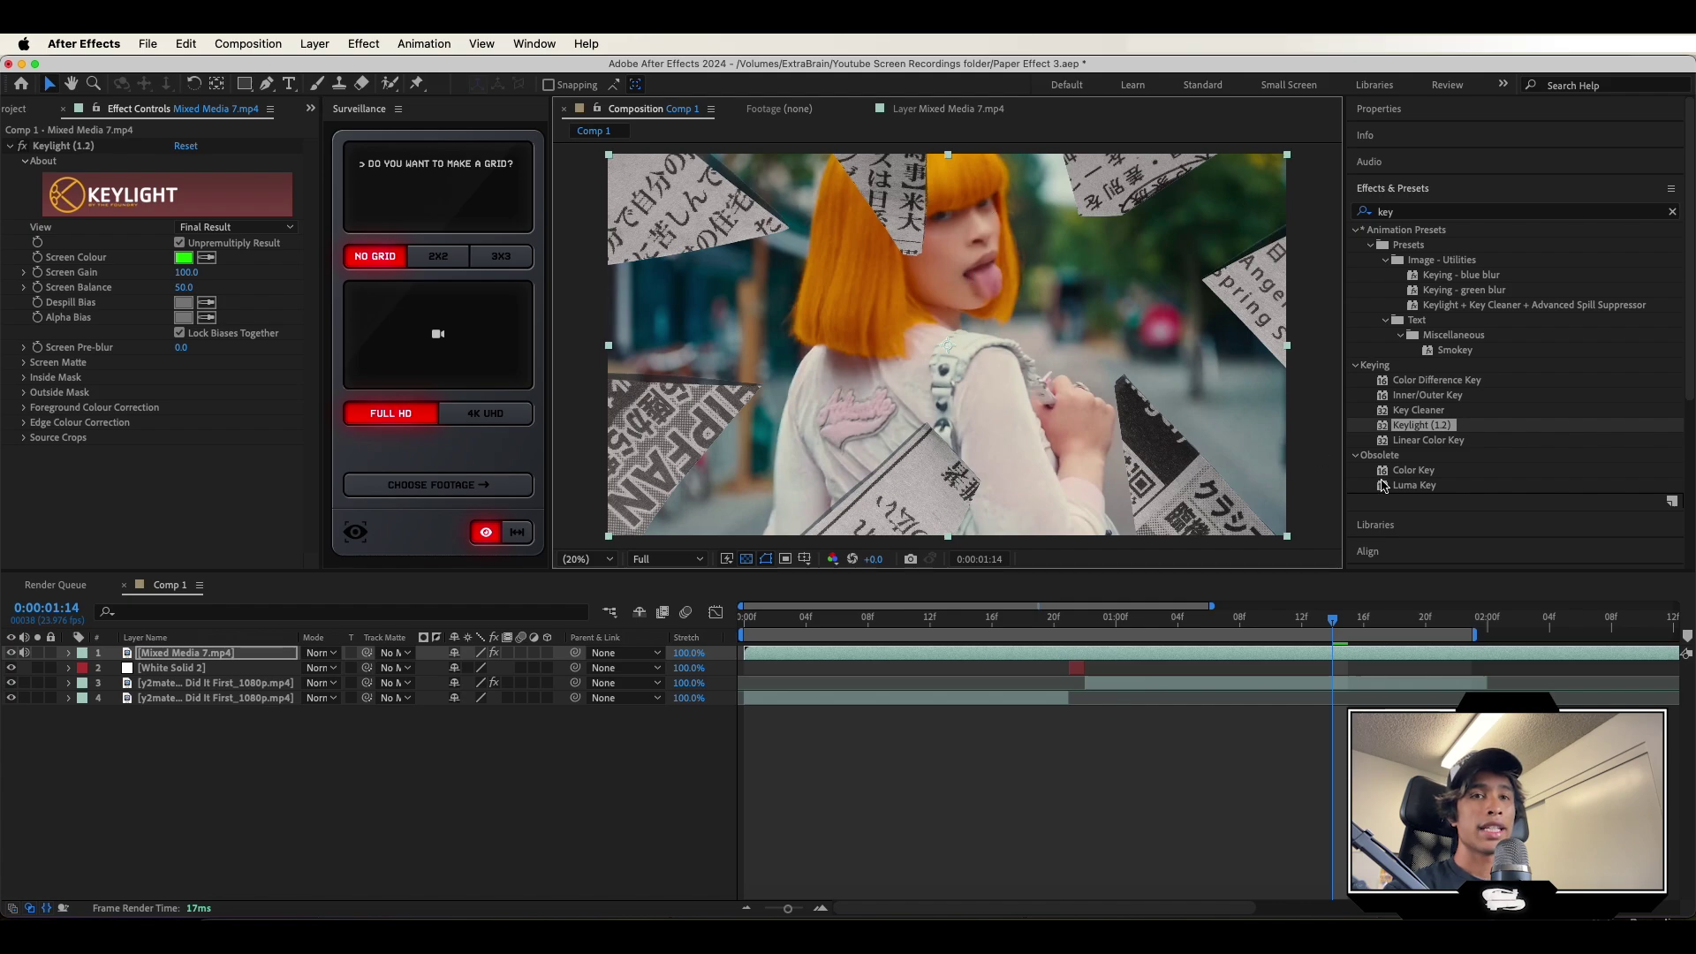
Preview the newspaper overlay from 0:00:01:03 and trim its start to 0:00:00:22, right after the white flash.
drag(1338, 629, 1164, 638)
key(space)
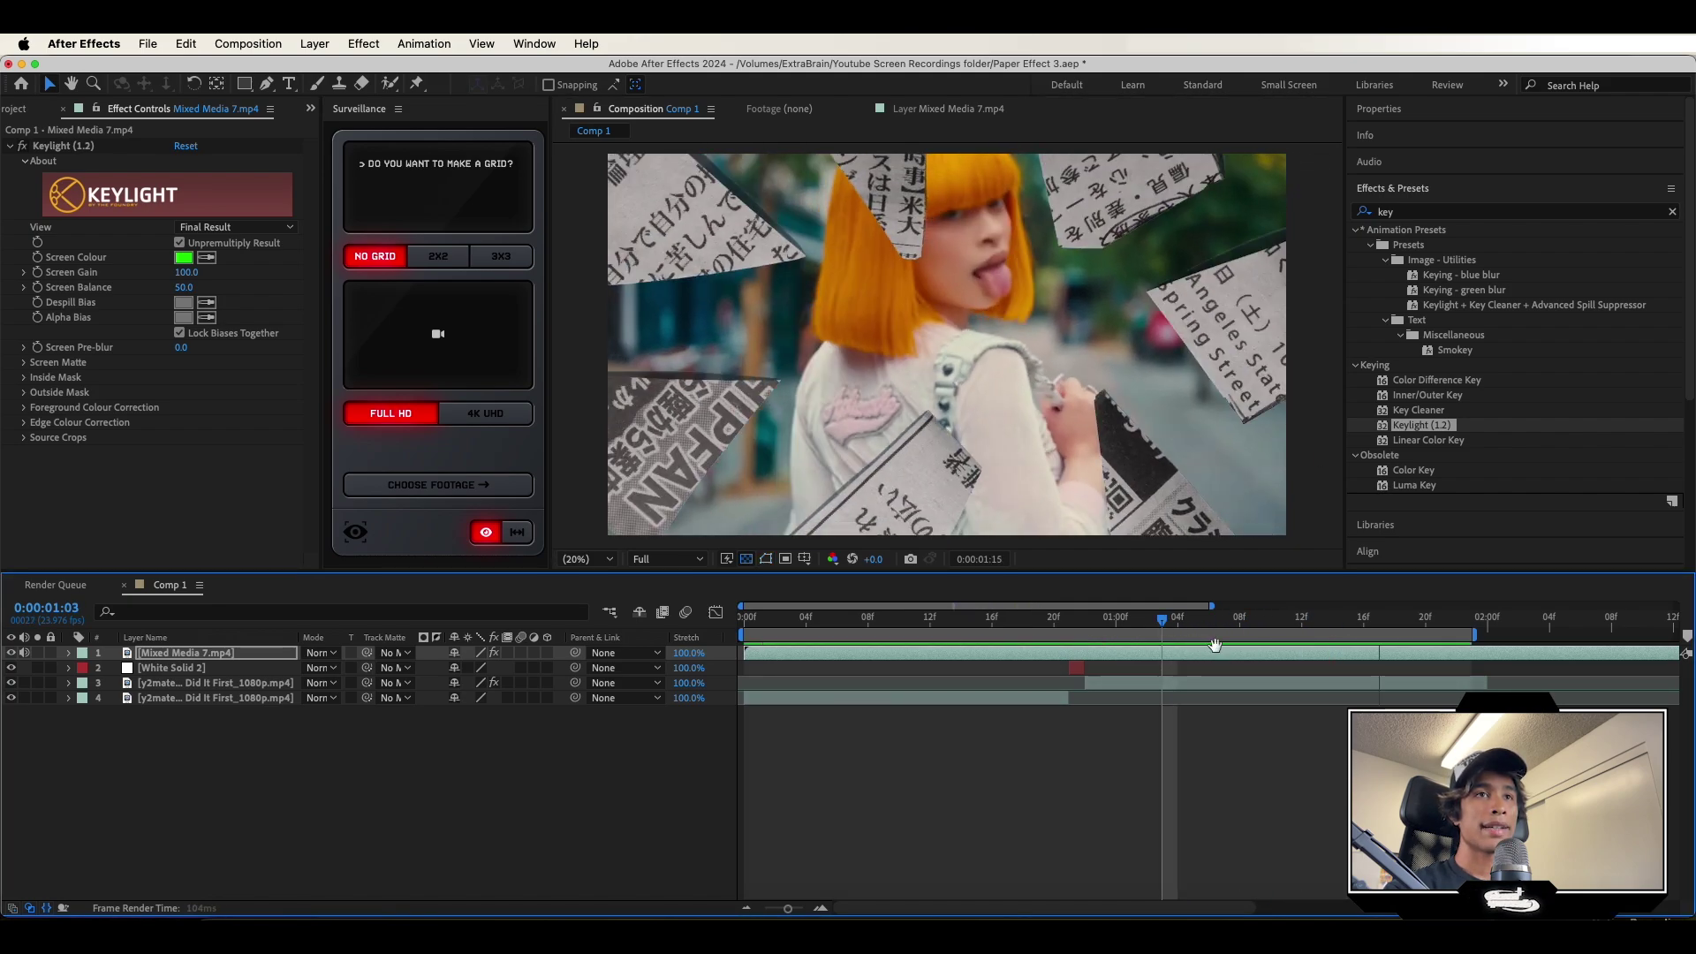
key(space)
drag(745, 653, 1040, 657)
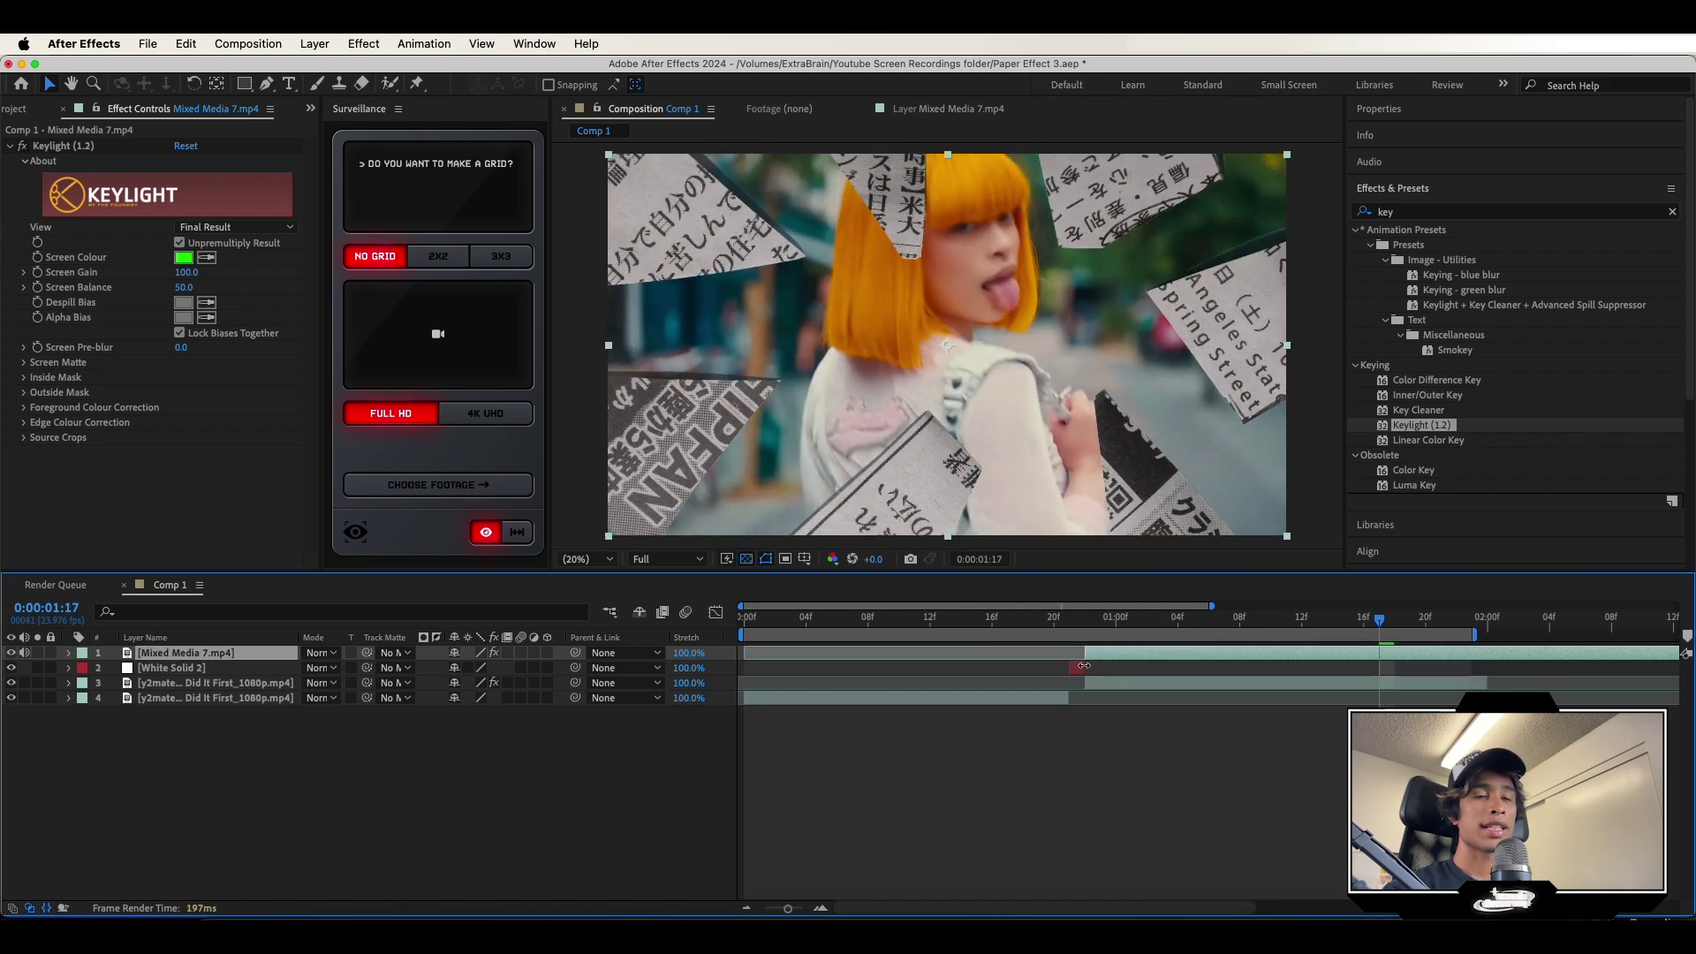
click(1086, 637)
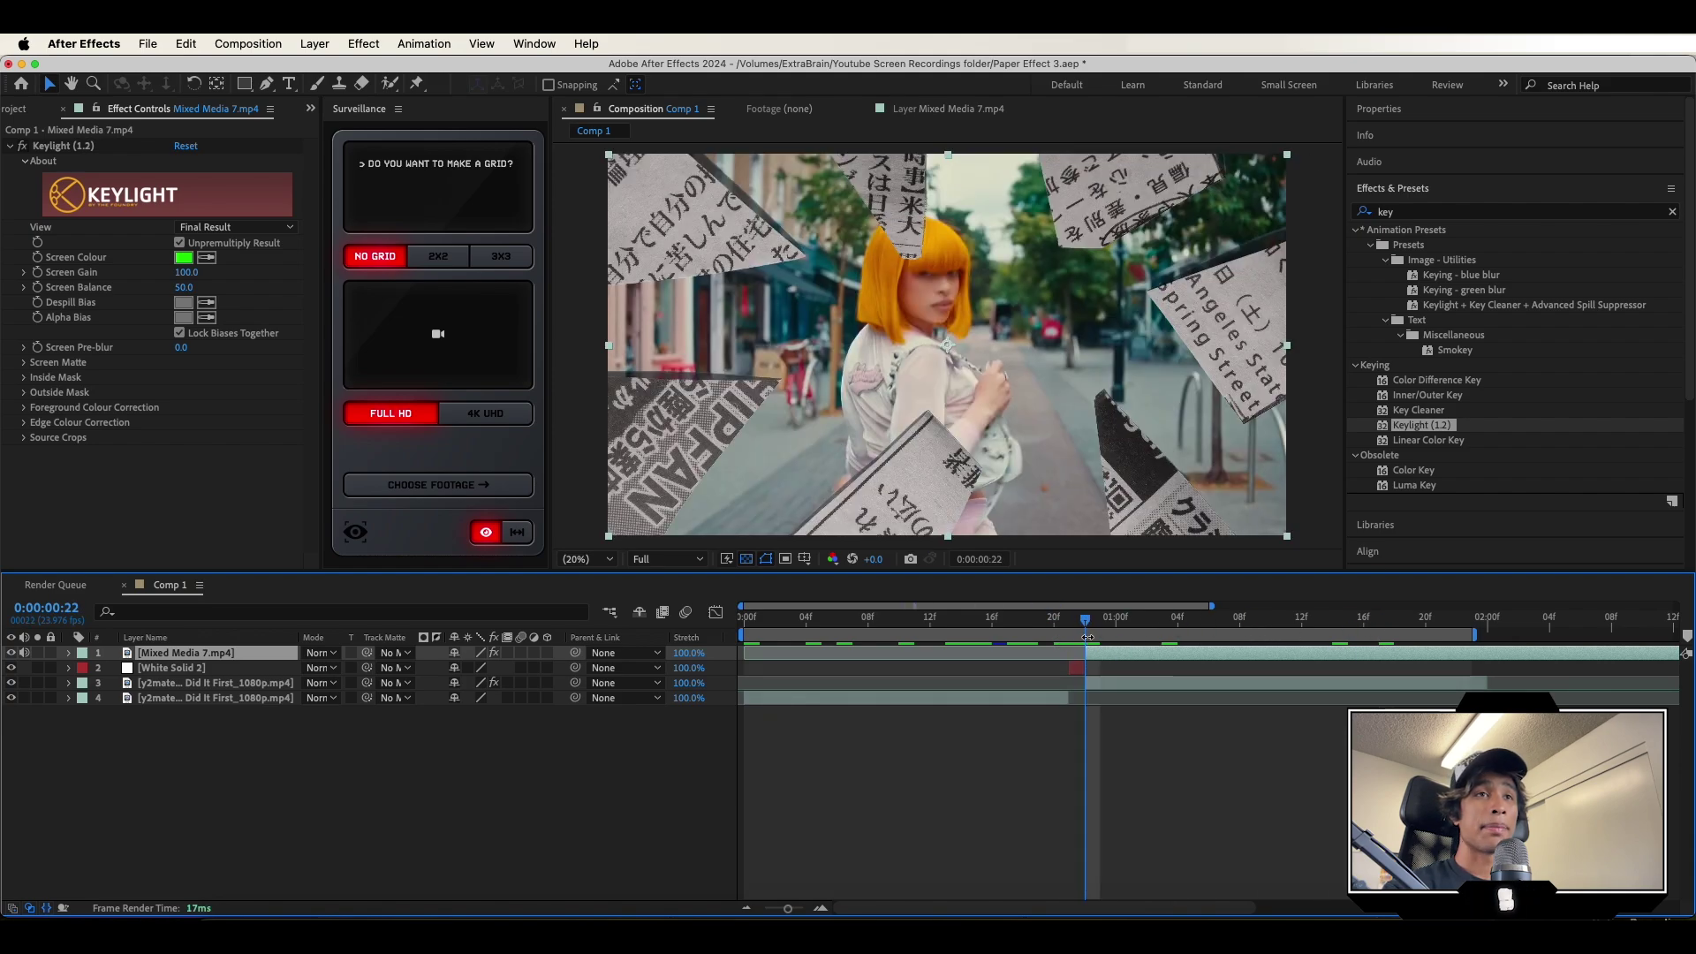
Play back the composition, then preview Mixed Media 25.mp4 from the Textures folder in Finder and add it above all layers in Comp 1.
key(space)
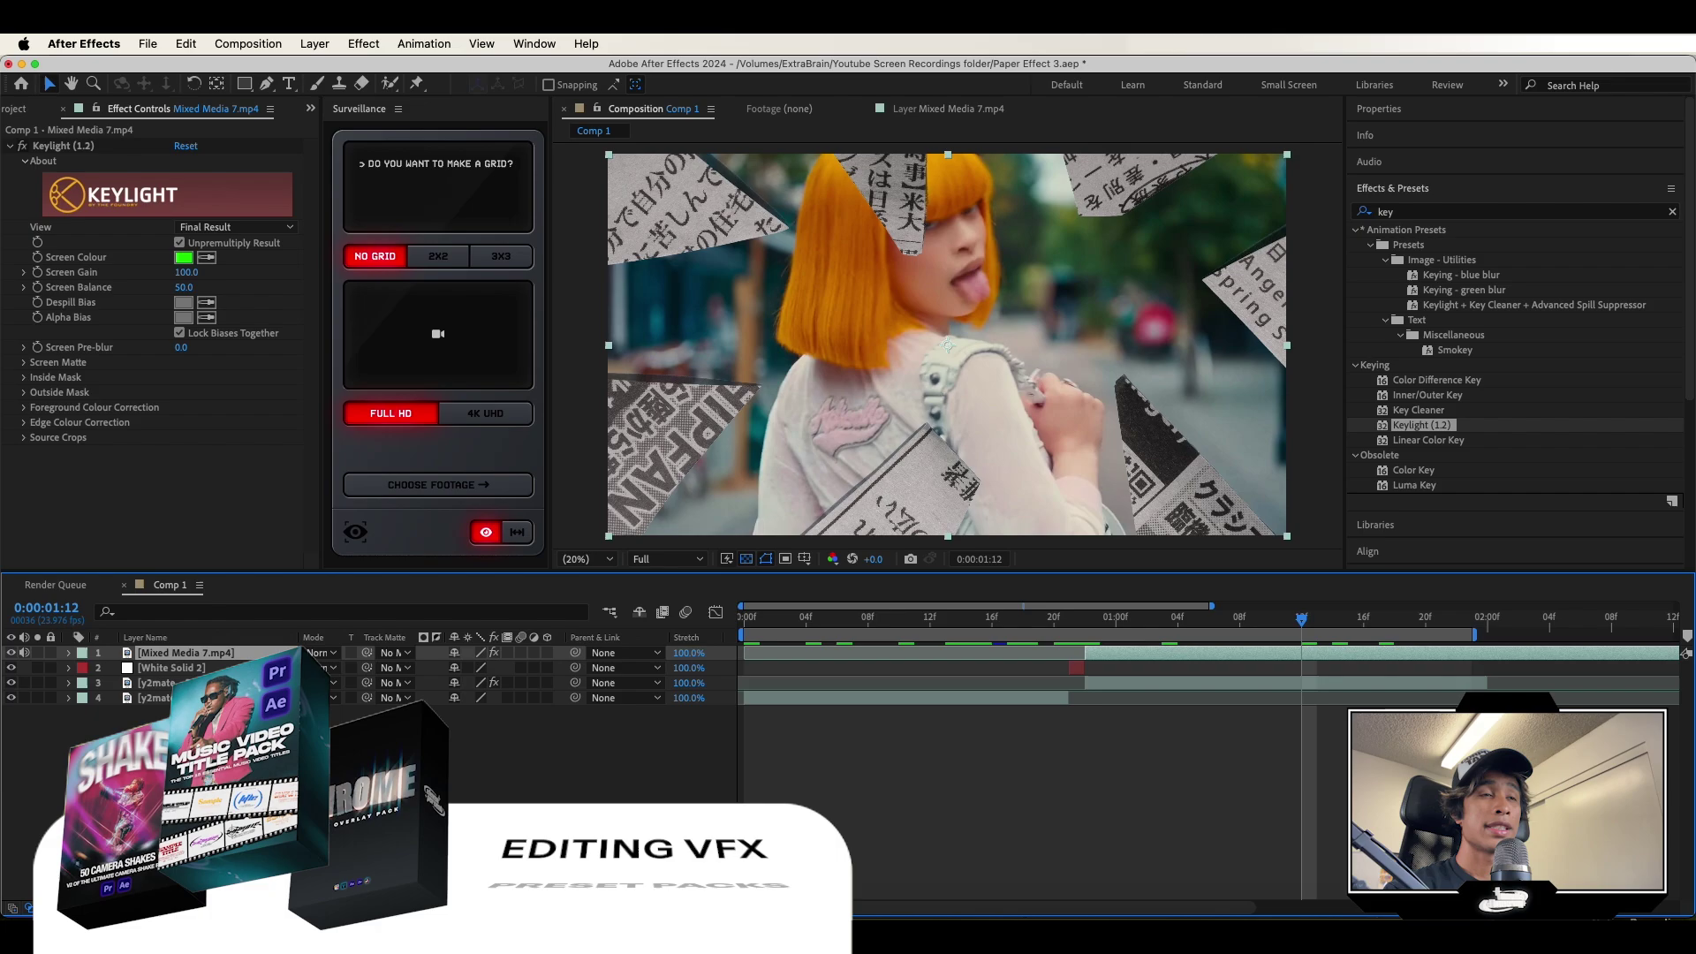
key(super+Tab)
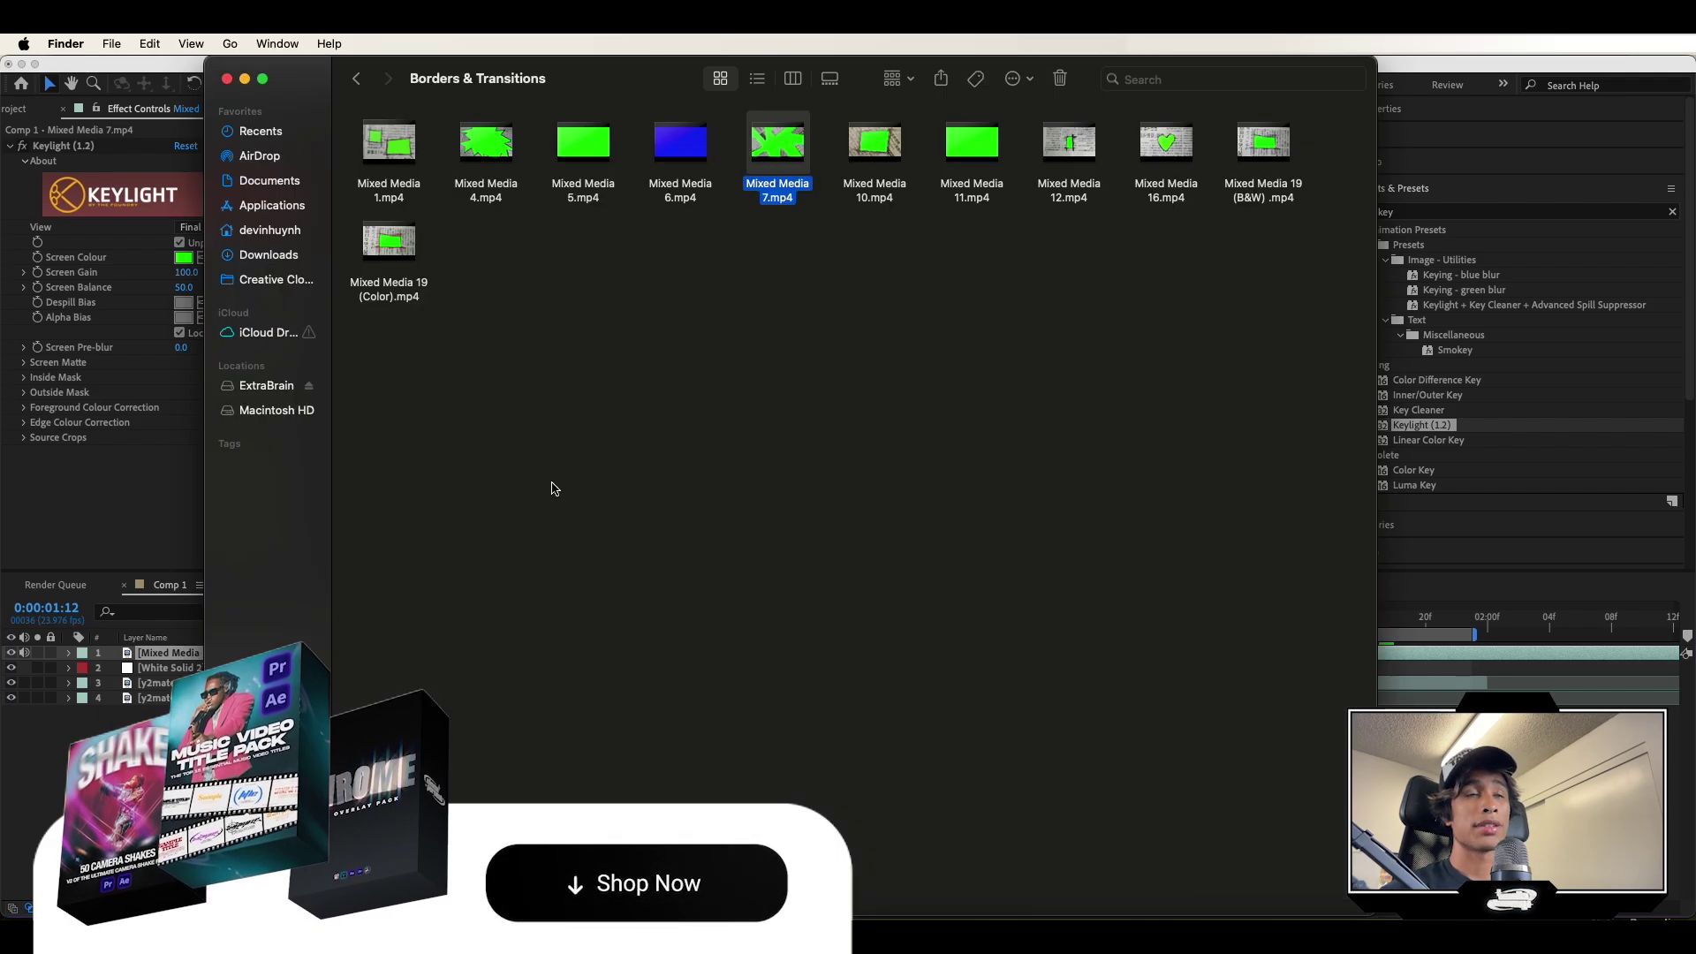
click(356, 77)
click(878, 135)
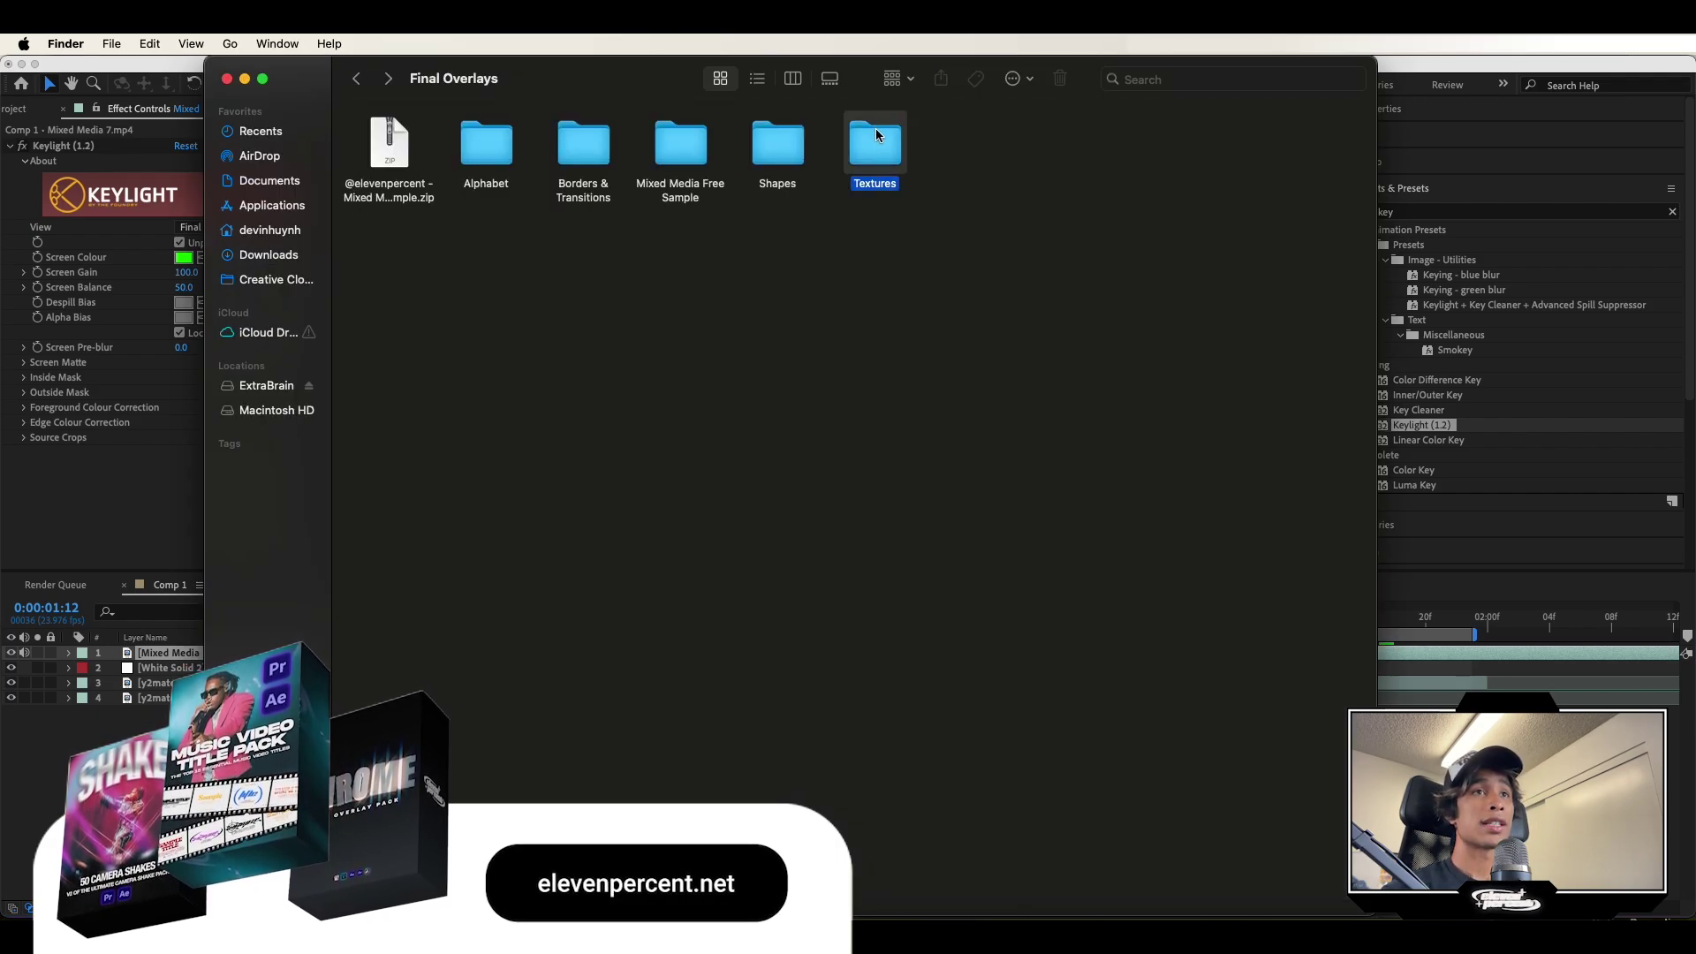
double_click(877, 134)
click(485, 141)
key(space)
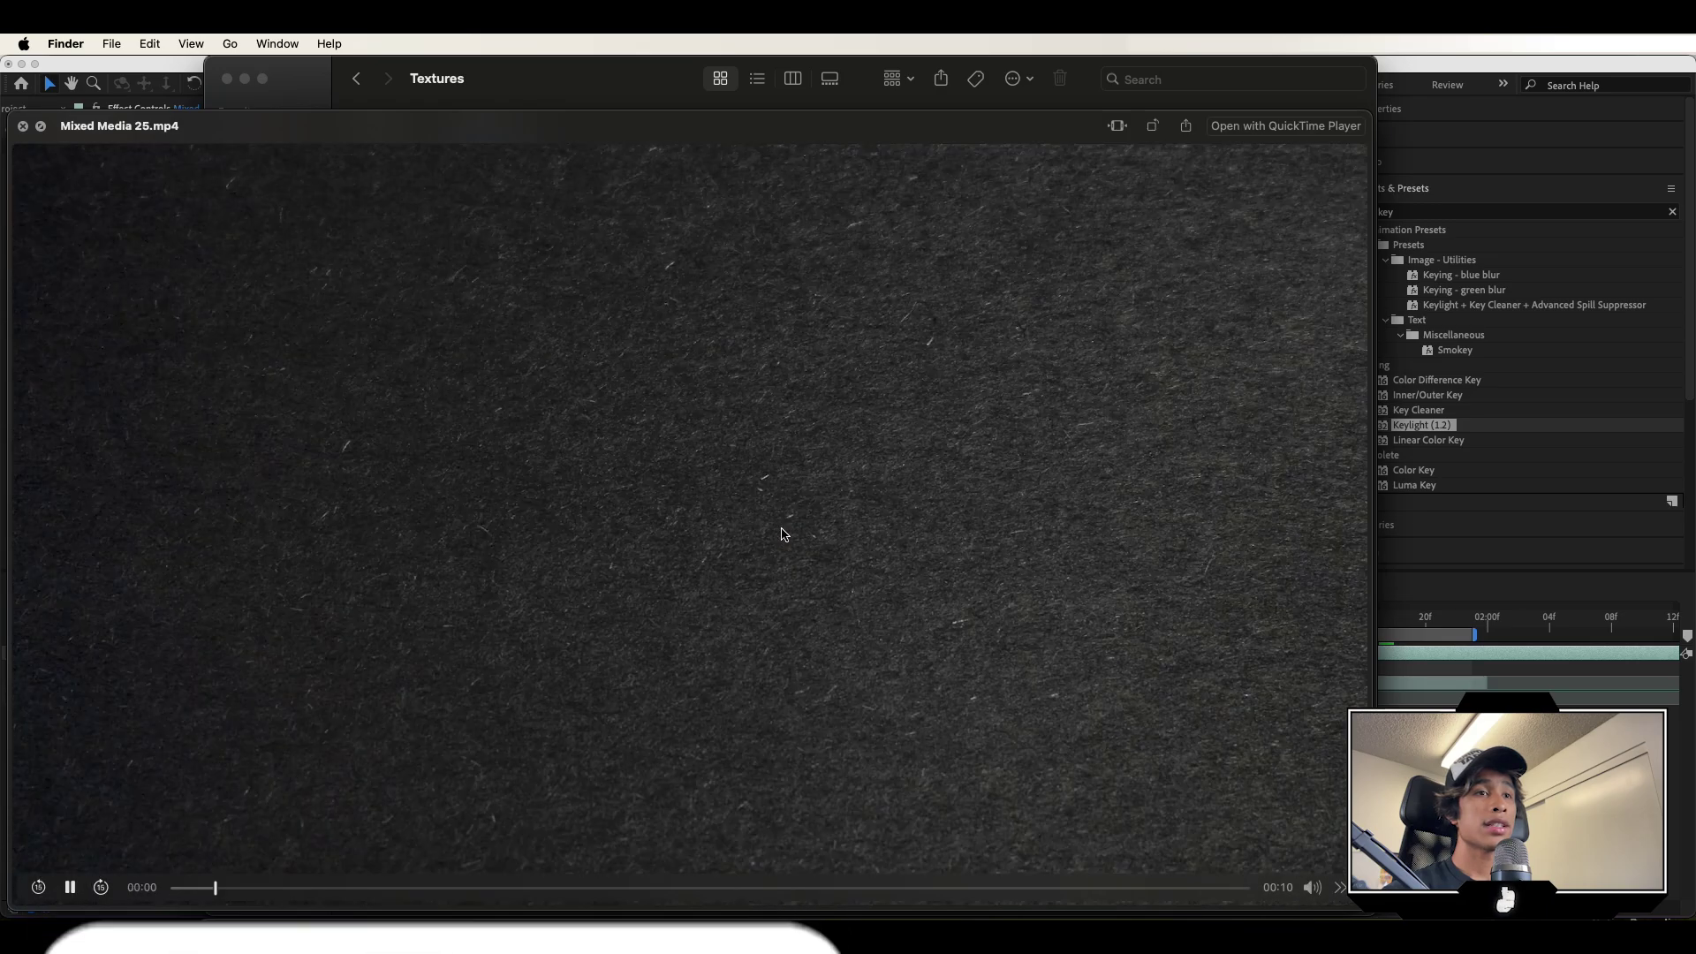
key(space)
drag(485, 141, 136, 665)
drag(139, 651, 141, 653)
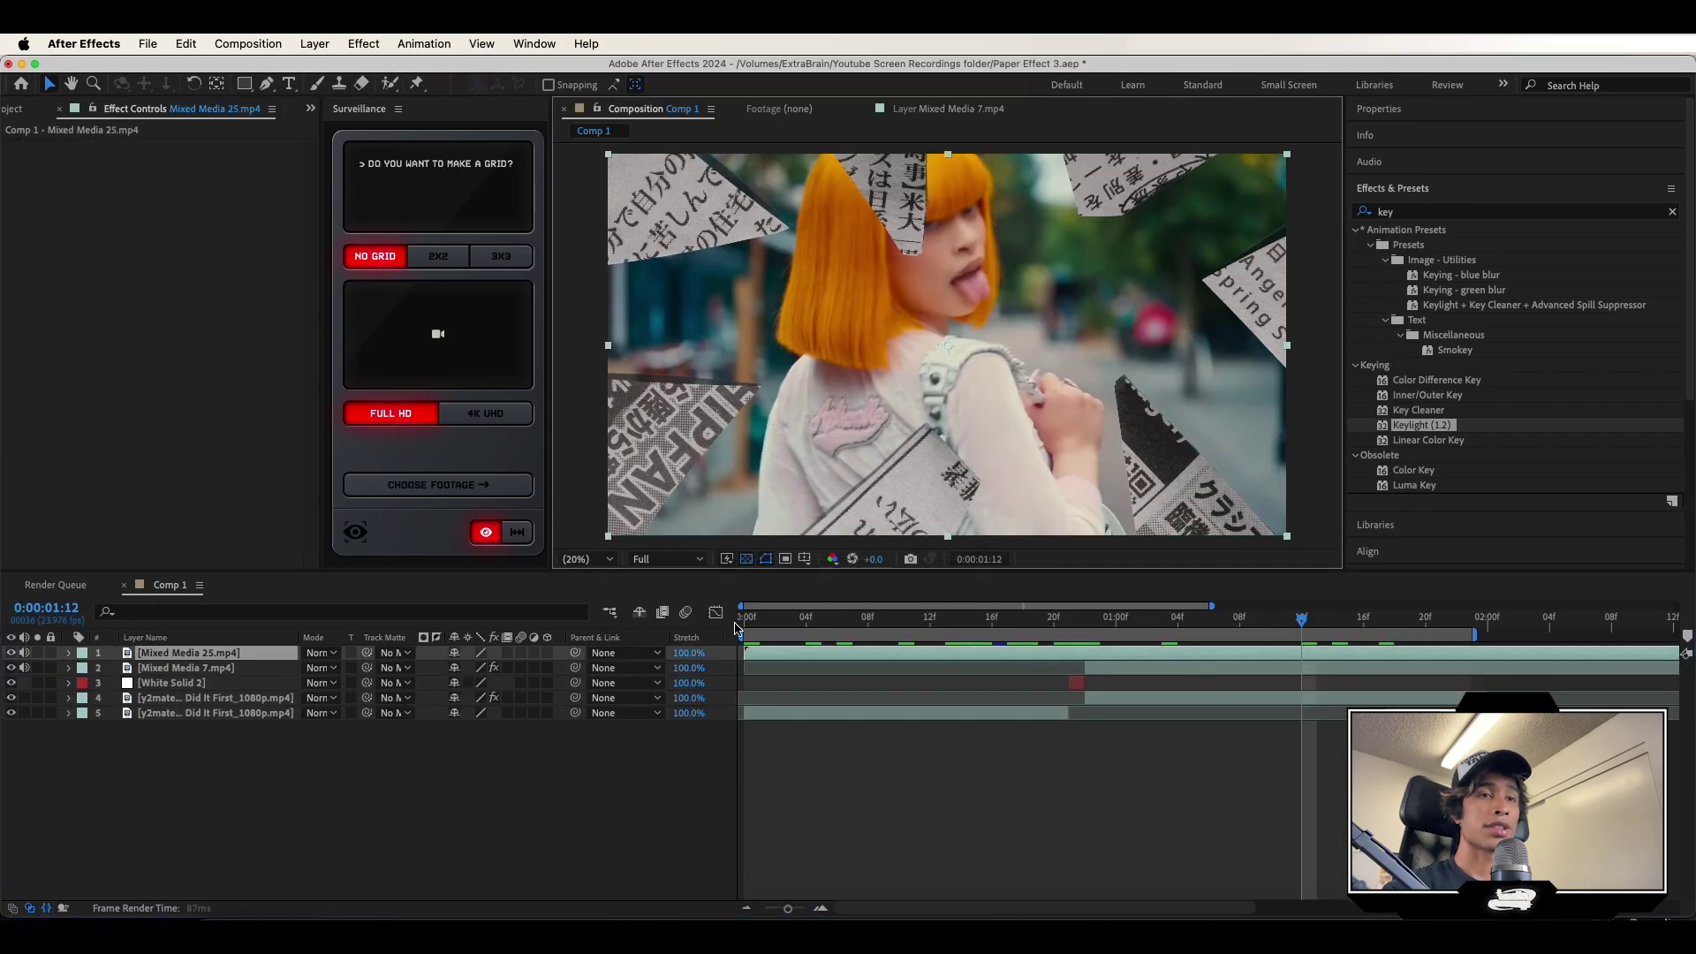
Set the Mixed Media 25.mp4 texture to Screen blending, start it at 0:00:00:22 and scrub through the result.
click(319, 653)
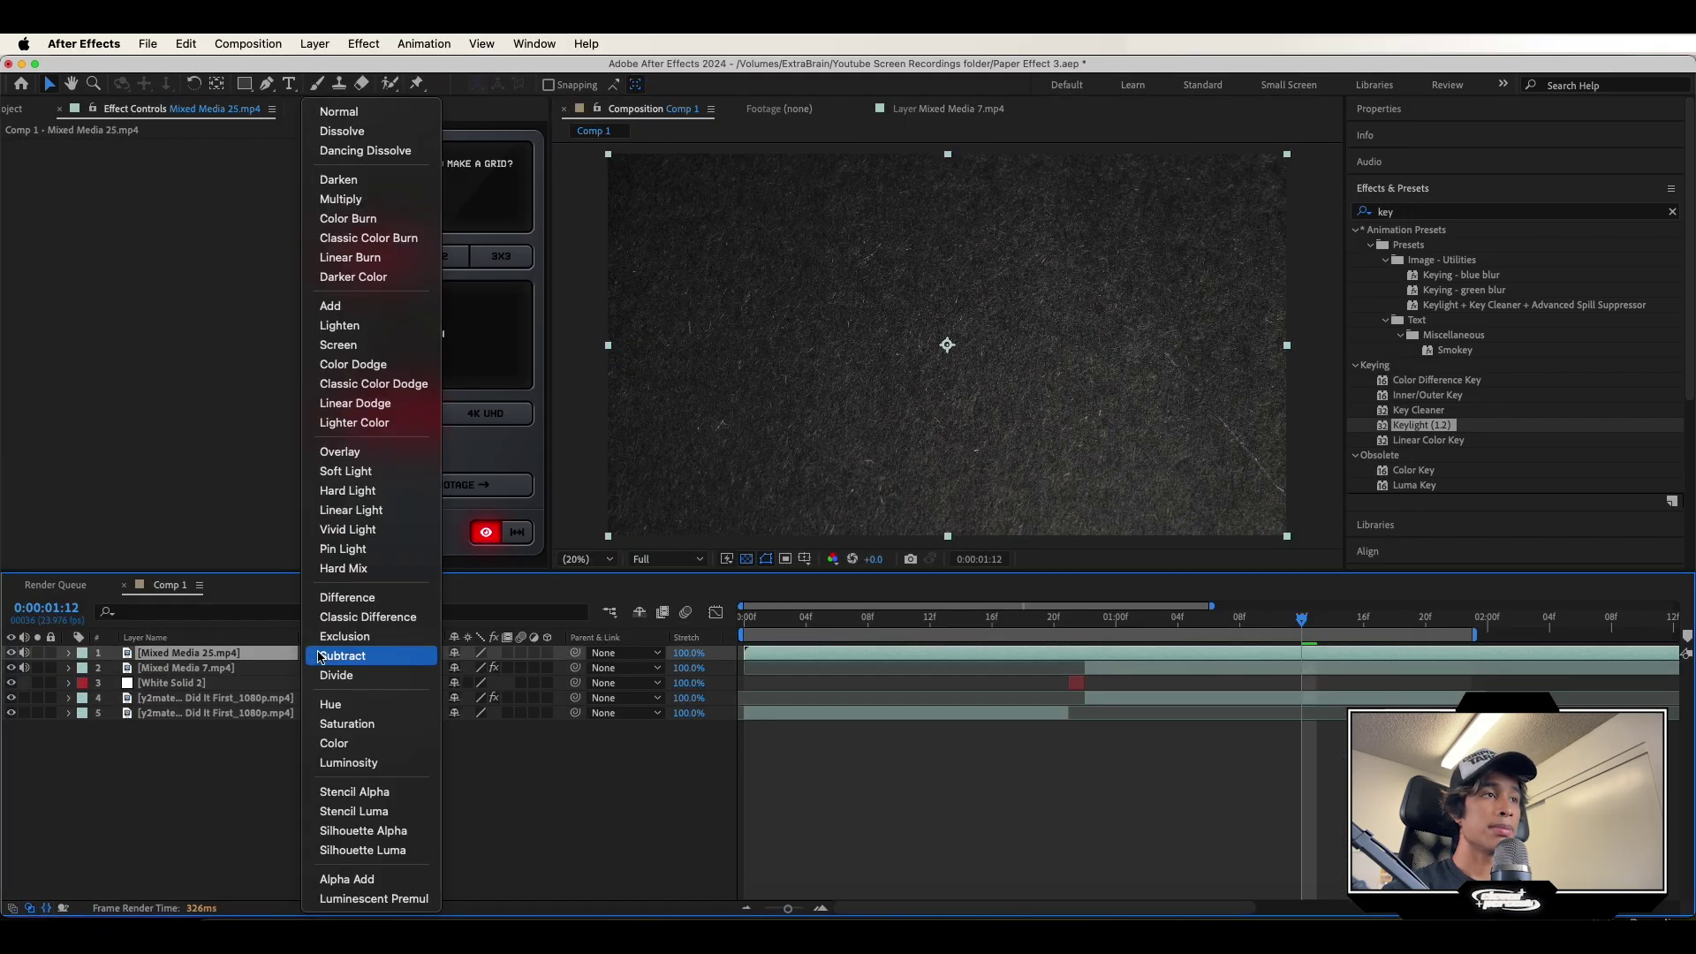
click(337, 345)
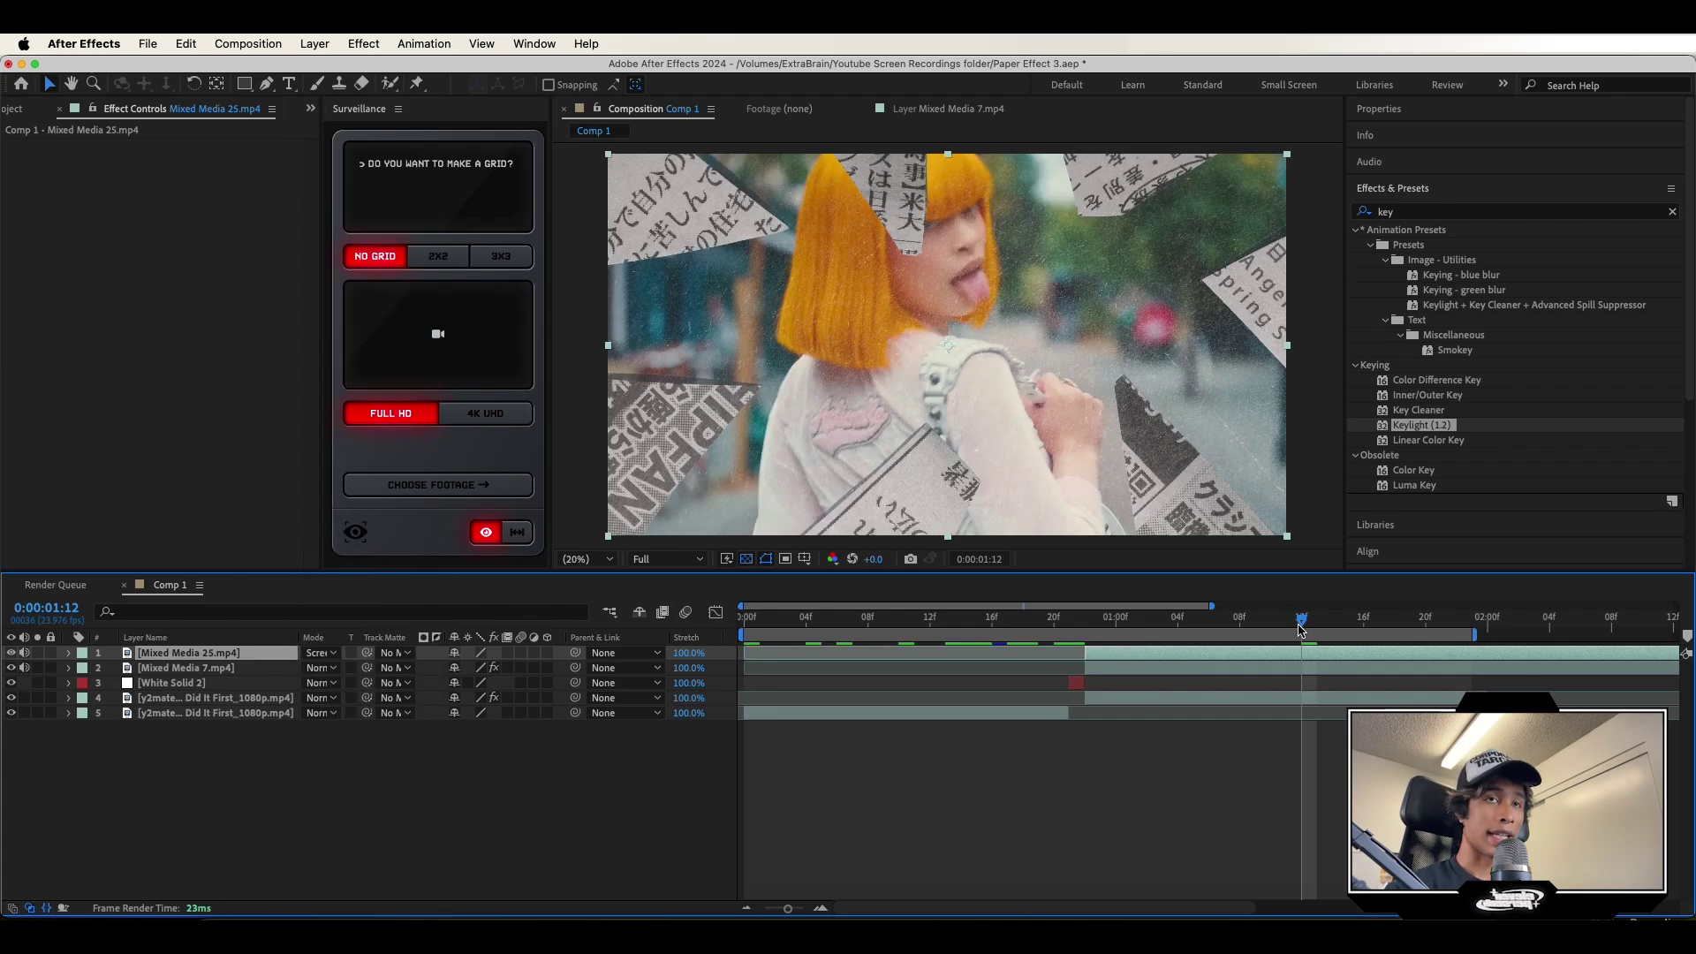
drag(1301, 629, 1192, 623)
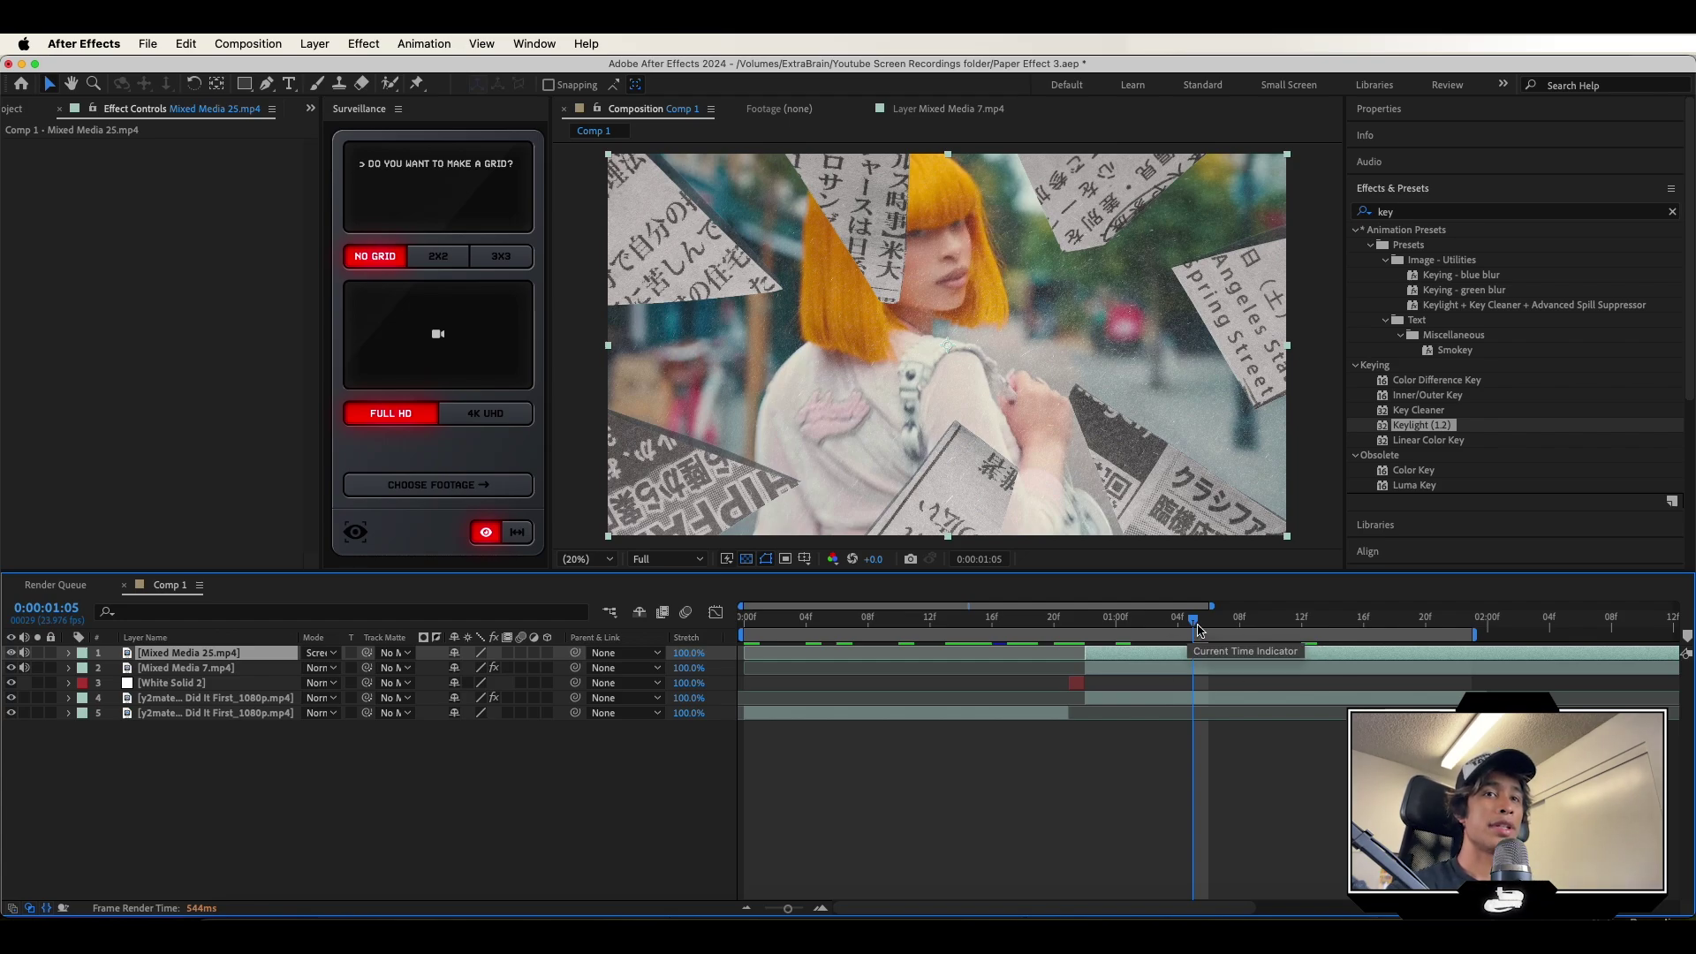
drag(1102, 629, 1178, 629)
Switch to Finder and preview the paper cut-out overlays in the Shapes folder of Final Overlays.
click(220, 932)
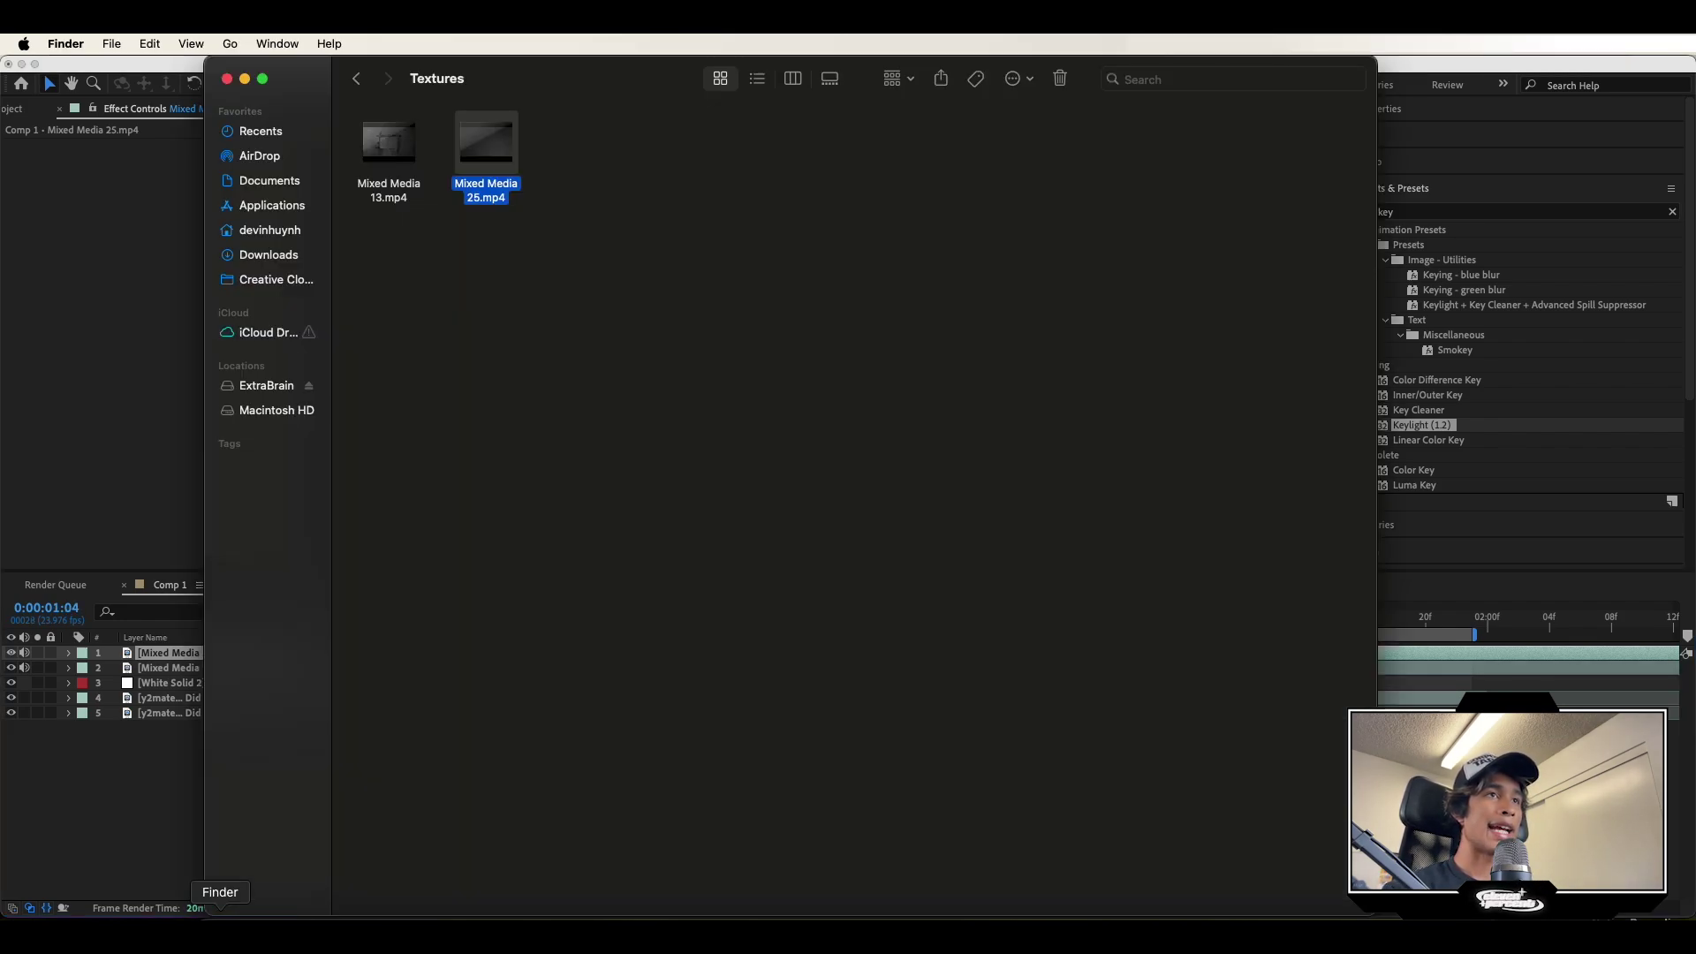
click(358, 78)
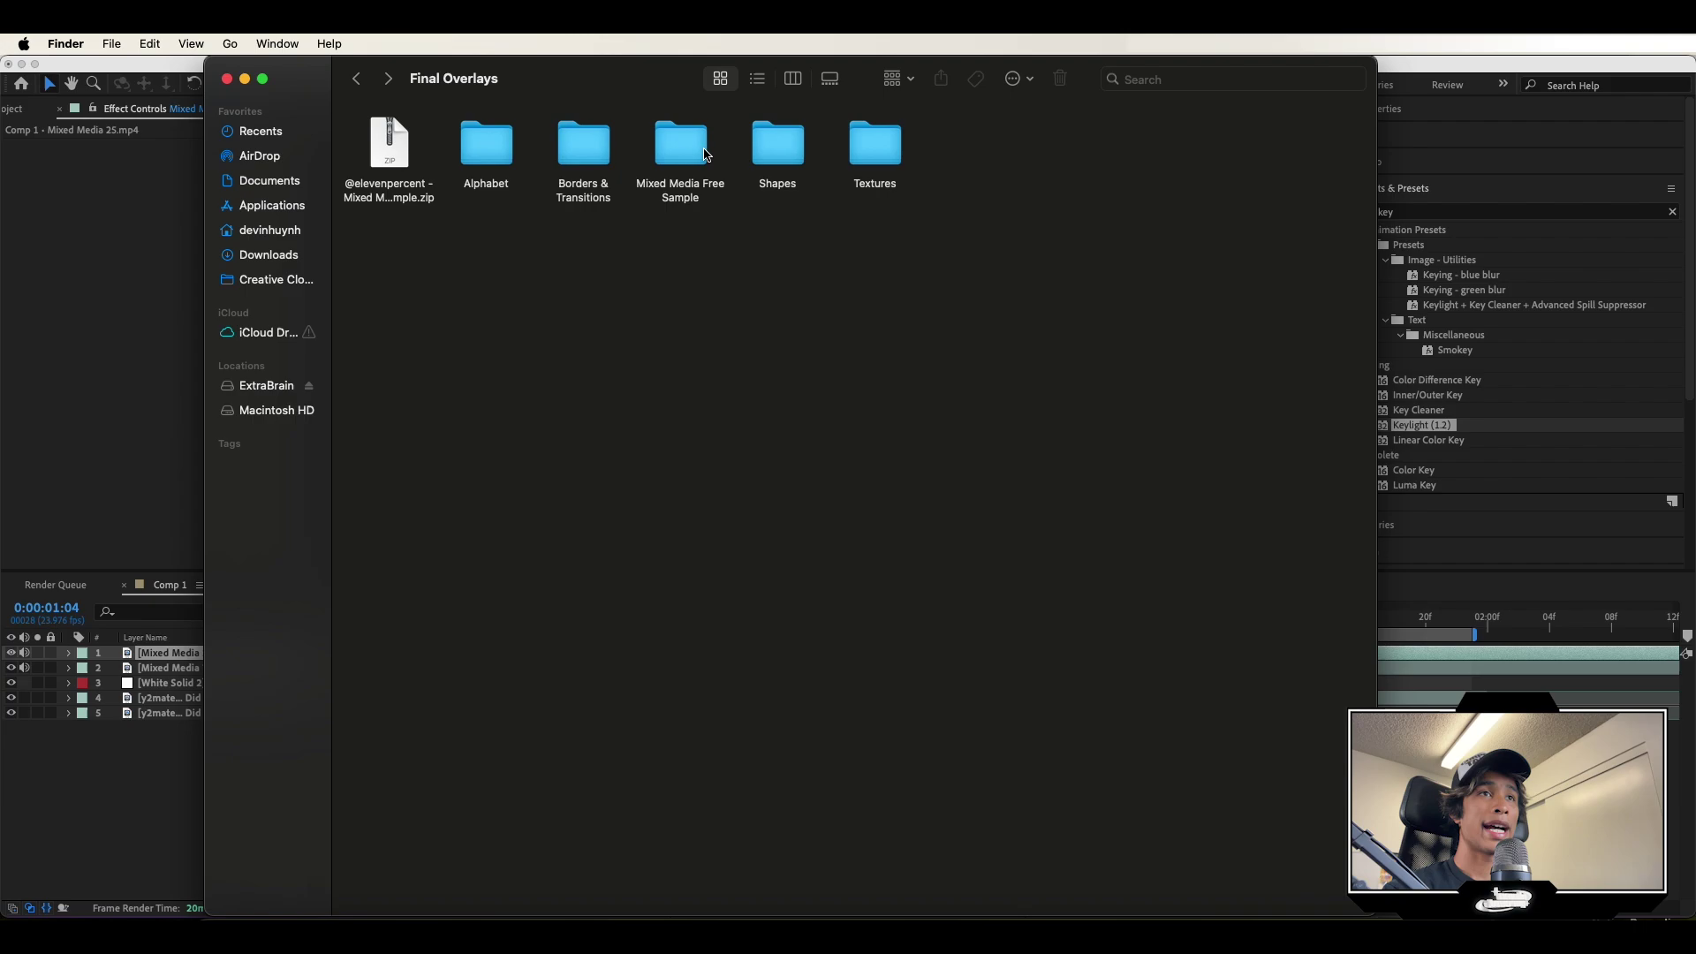
double_click(770, 148)
click(407, 144)
key(space)
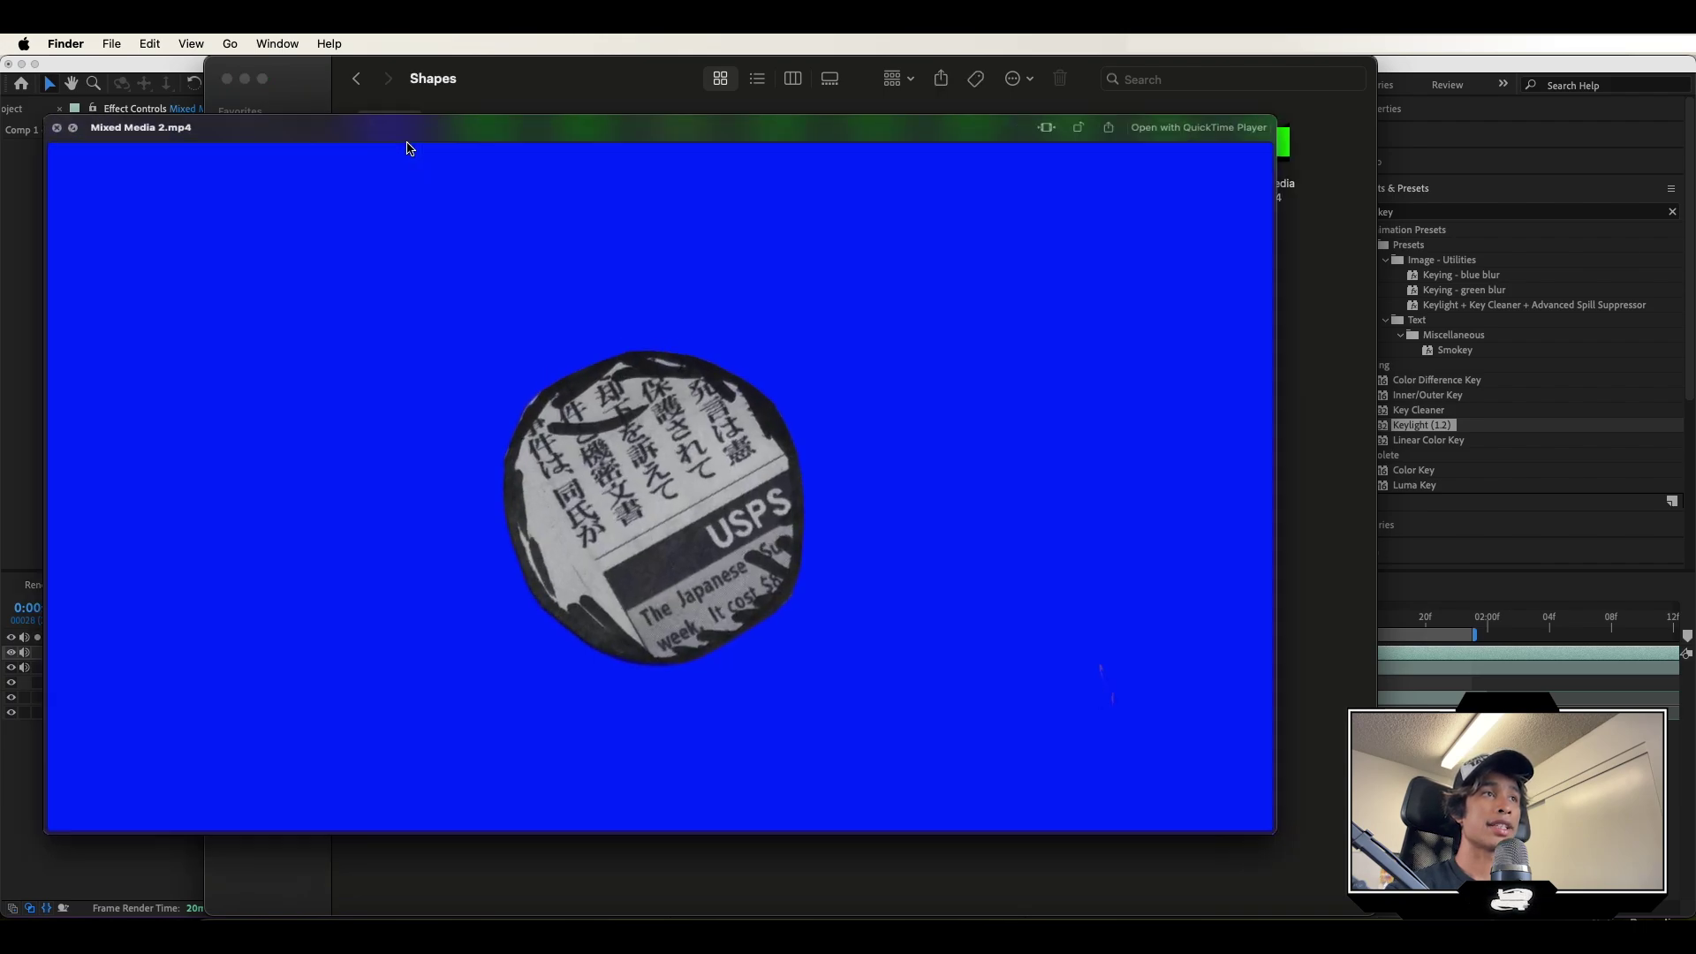
key(Right)
key(Down)
key(Right)
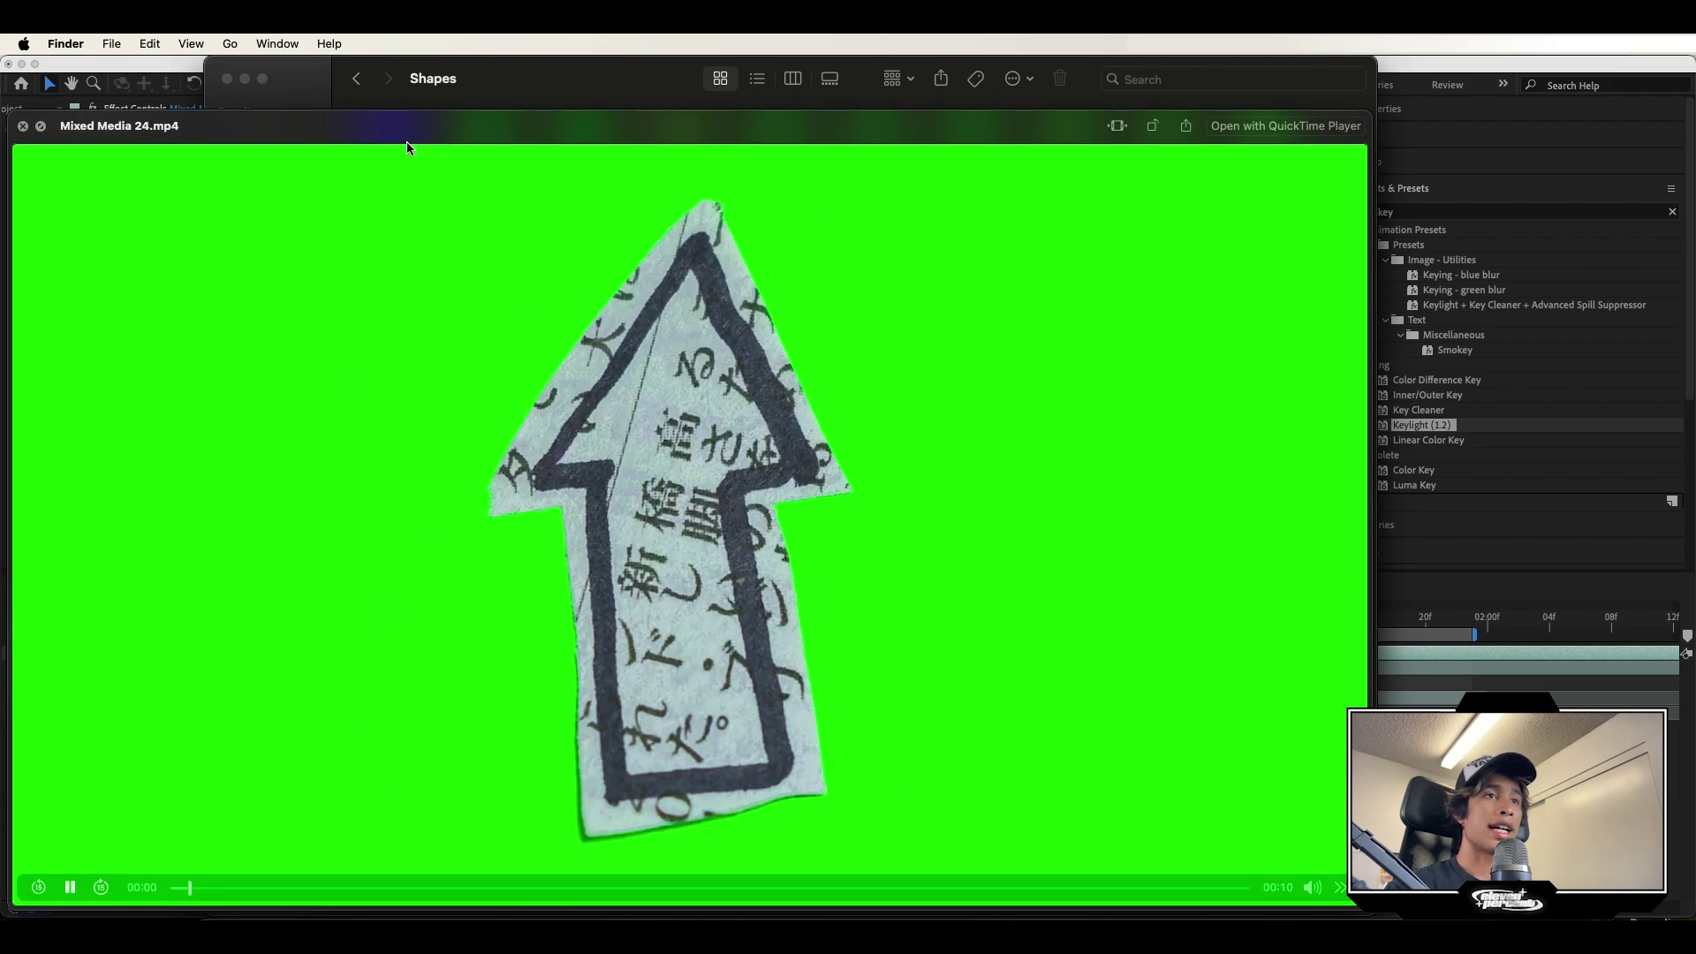
key(Right)
key(Right)
key(Right)
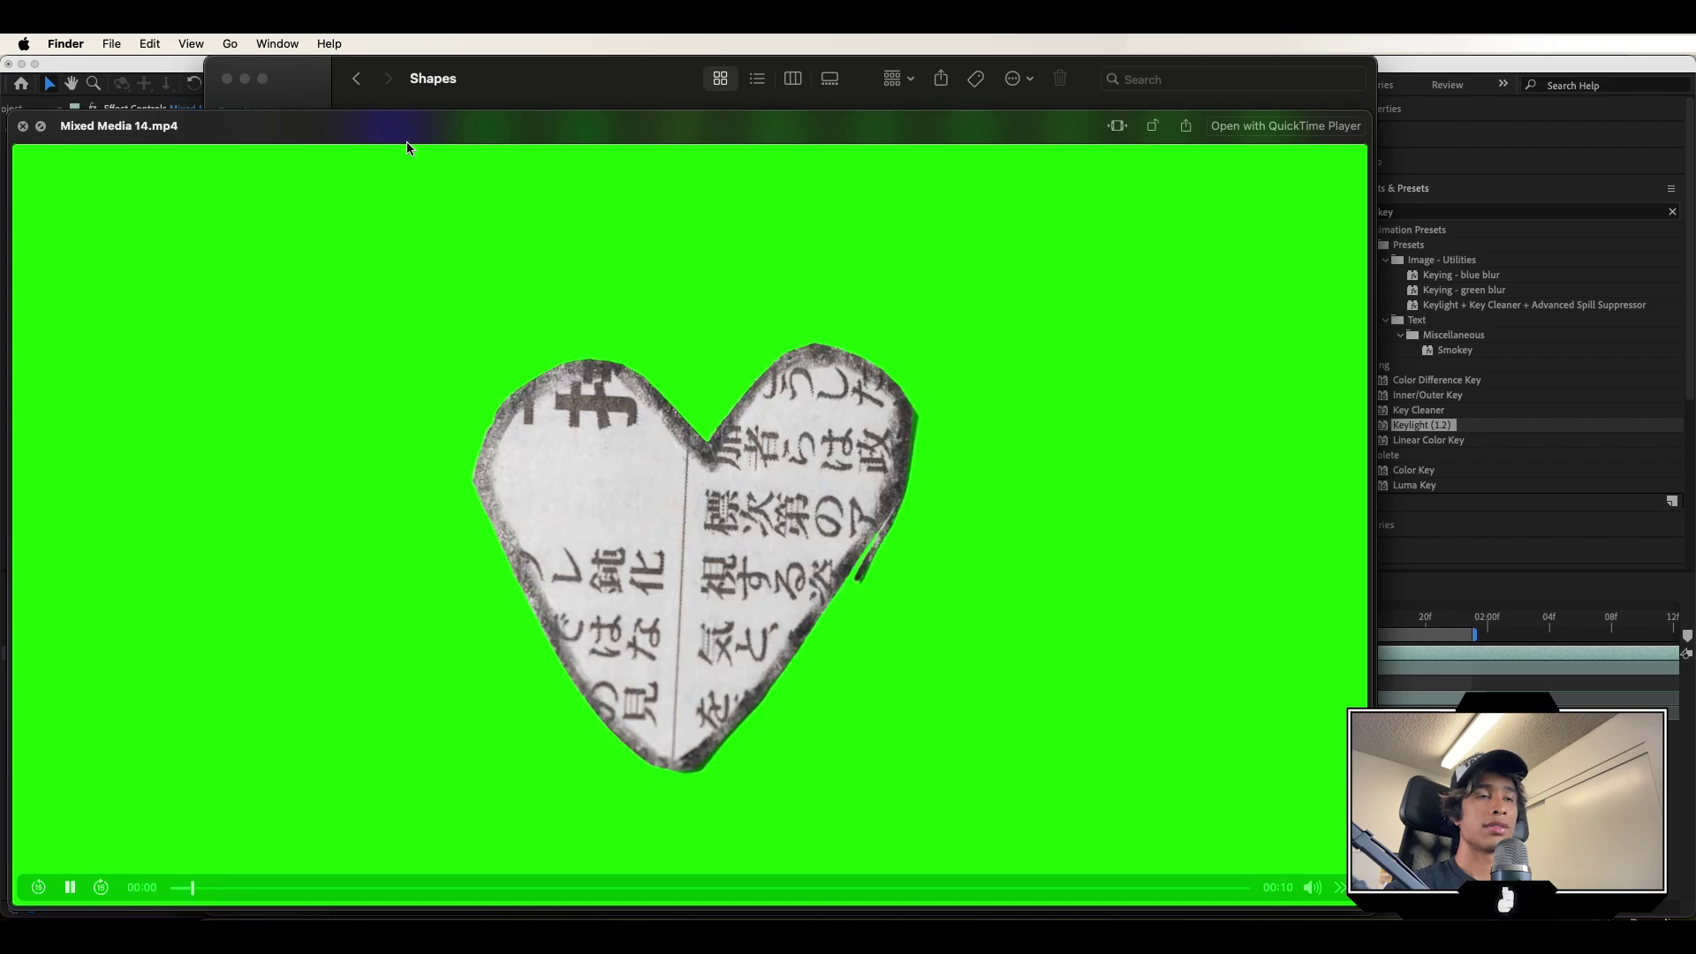
key(space)
Add Mixed Media 23.mp4 and Mixed Media 9.mp4 as top layers in Comp 1 and apply the Keylight (1.2) settings copied from Mixed Media 7.mp4.
click(484, 256)
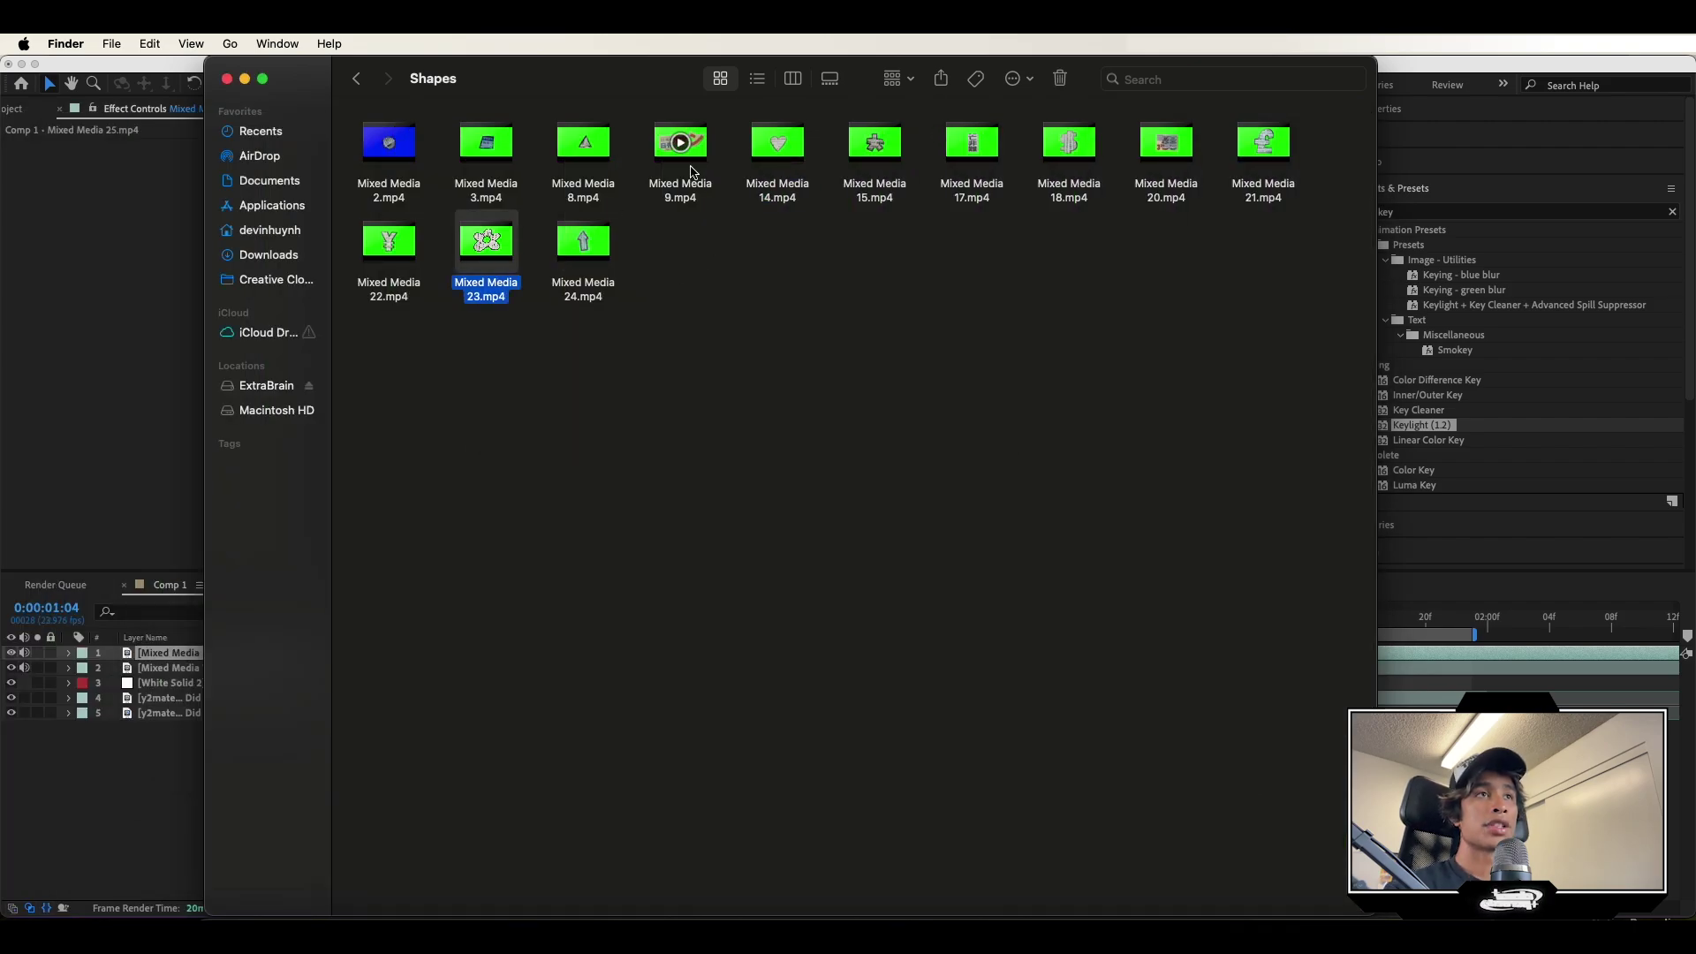
drag(682, 164, 216, 689)
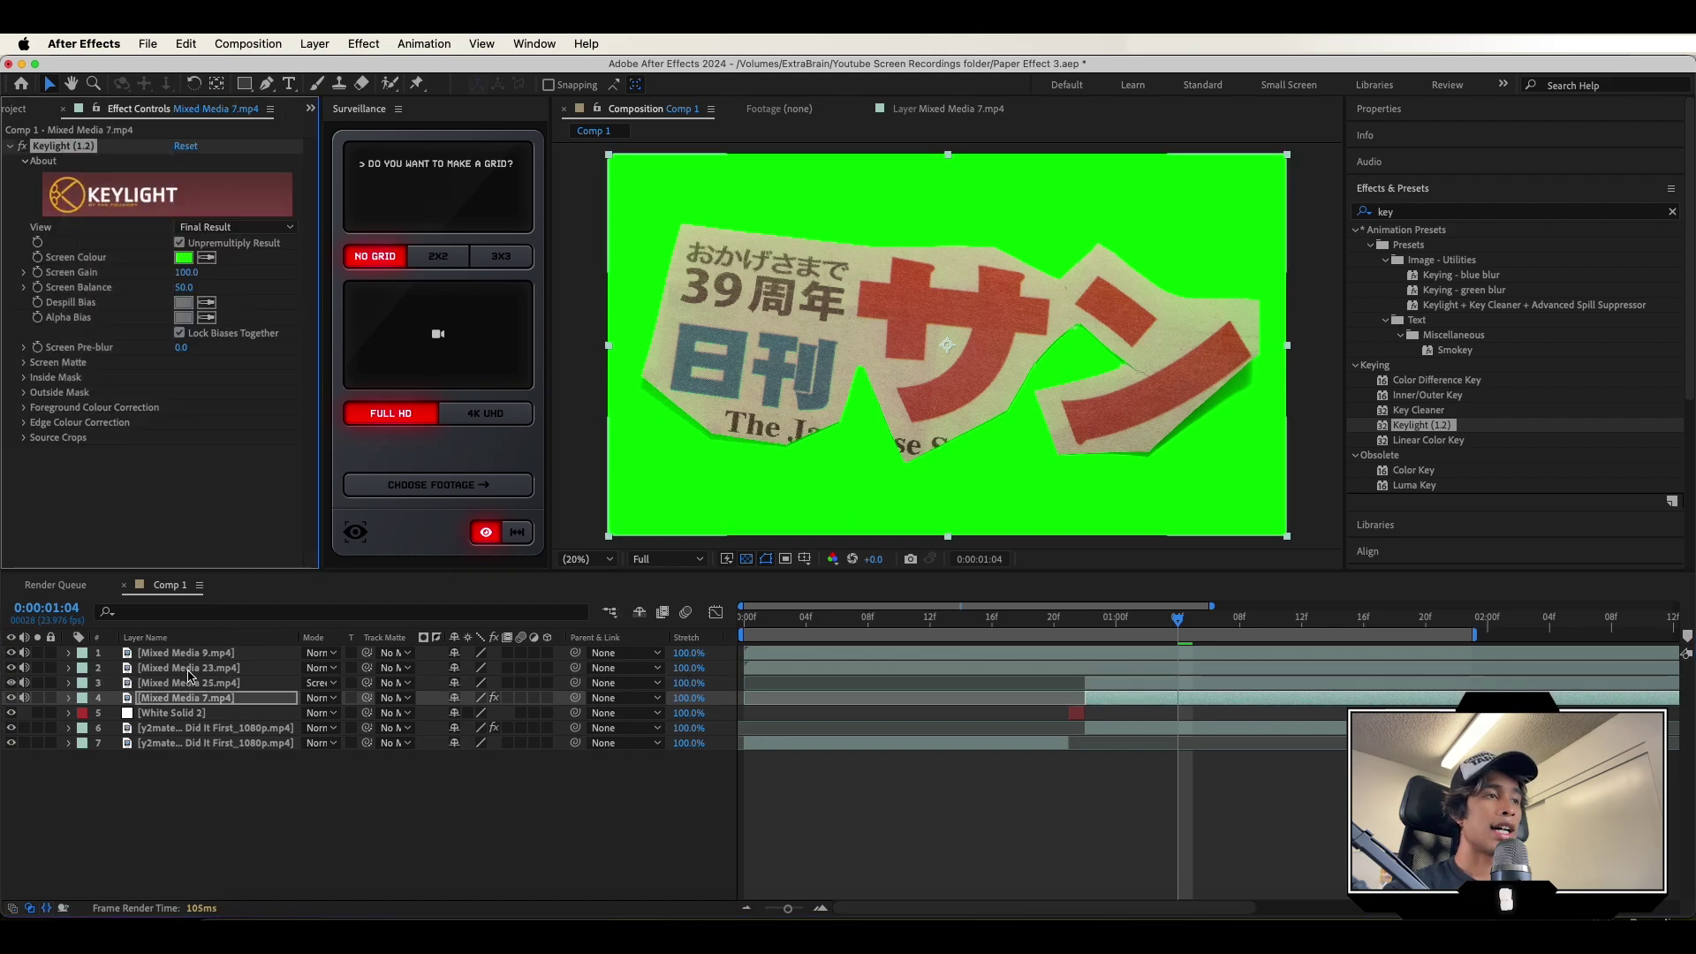
click(193, 667)
shift+click(200, 653)
key(super+v)
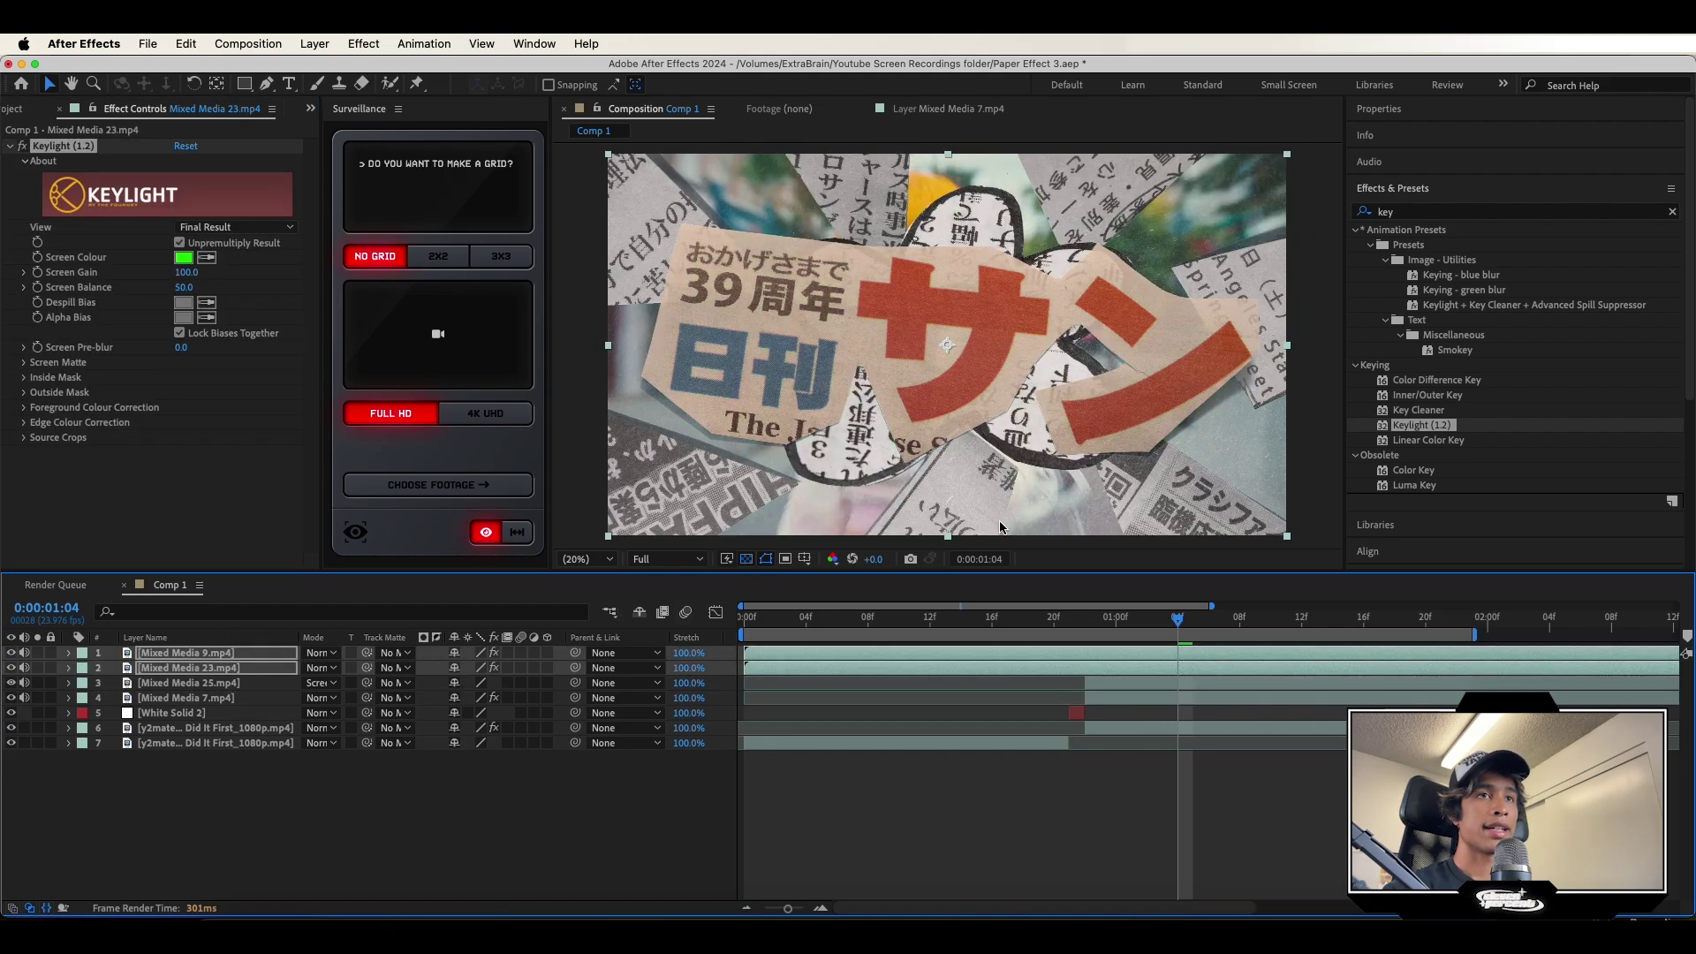
Shrink the flower cut-out into the frame's lower-left corner and the headline cut-out into its upper-right, and preview from 0:00:01:00.
click(950, 234)
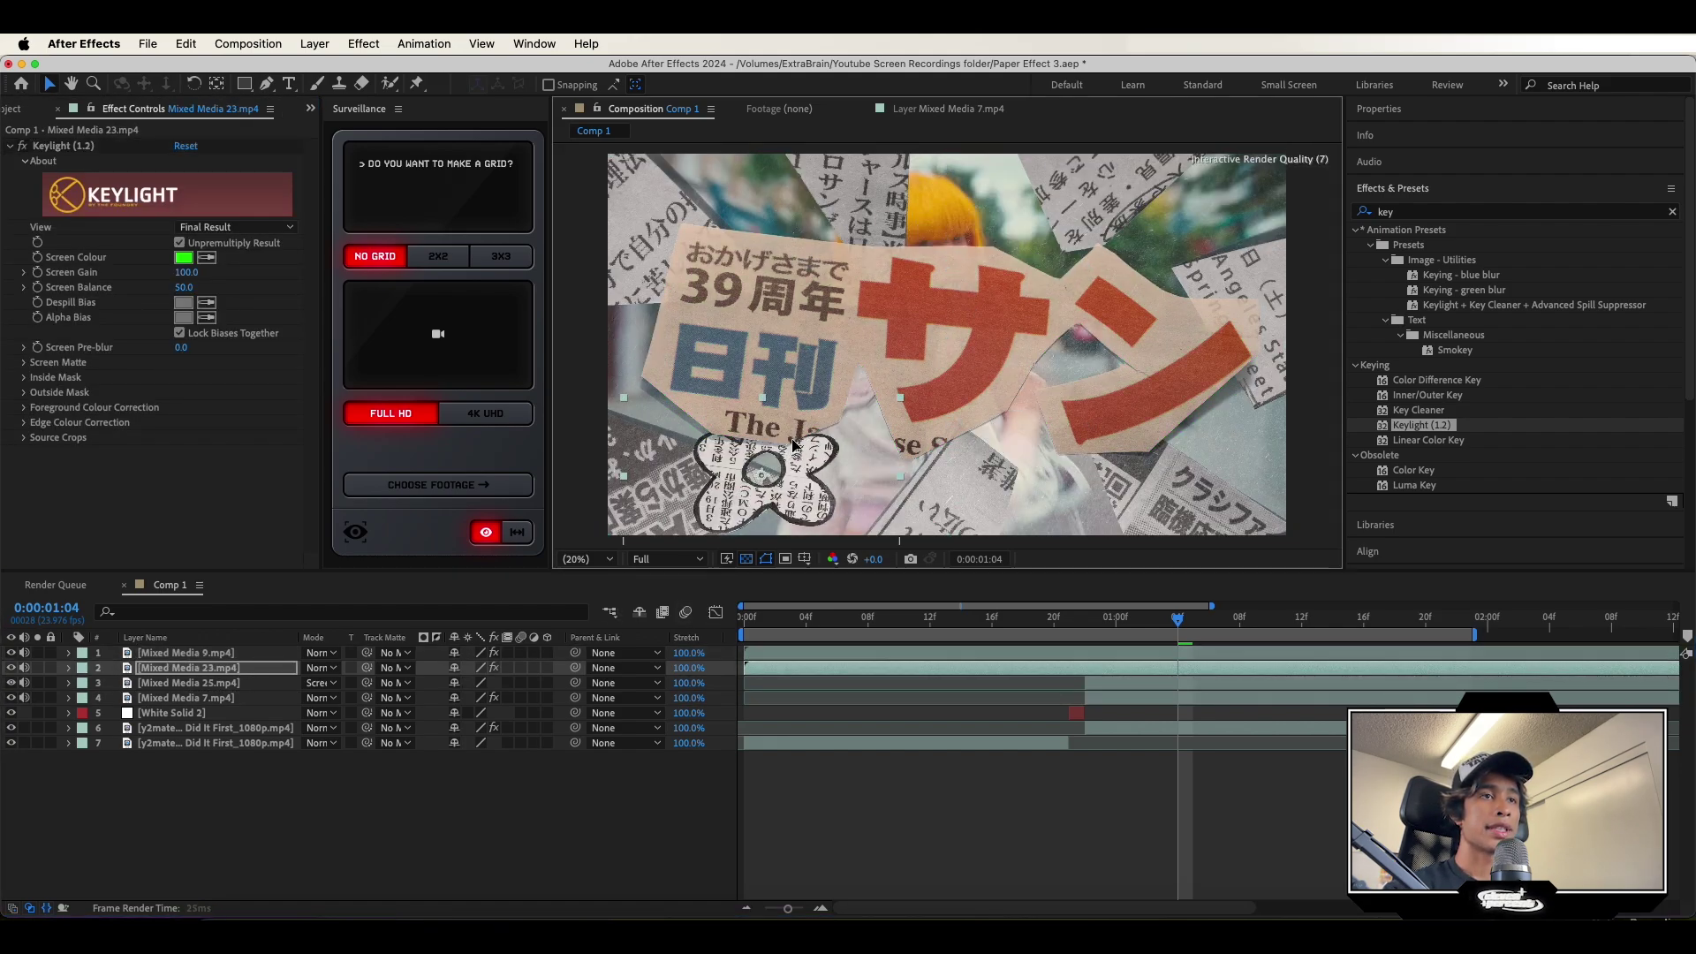
click(1016, 279)
drag(954, 154, 1160, 203)
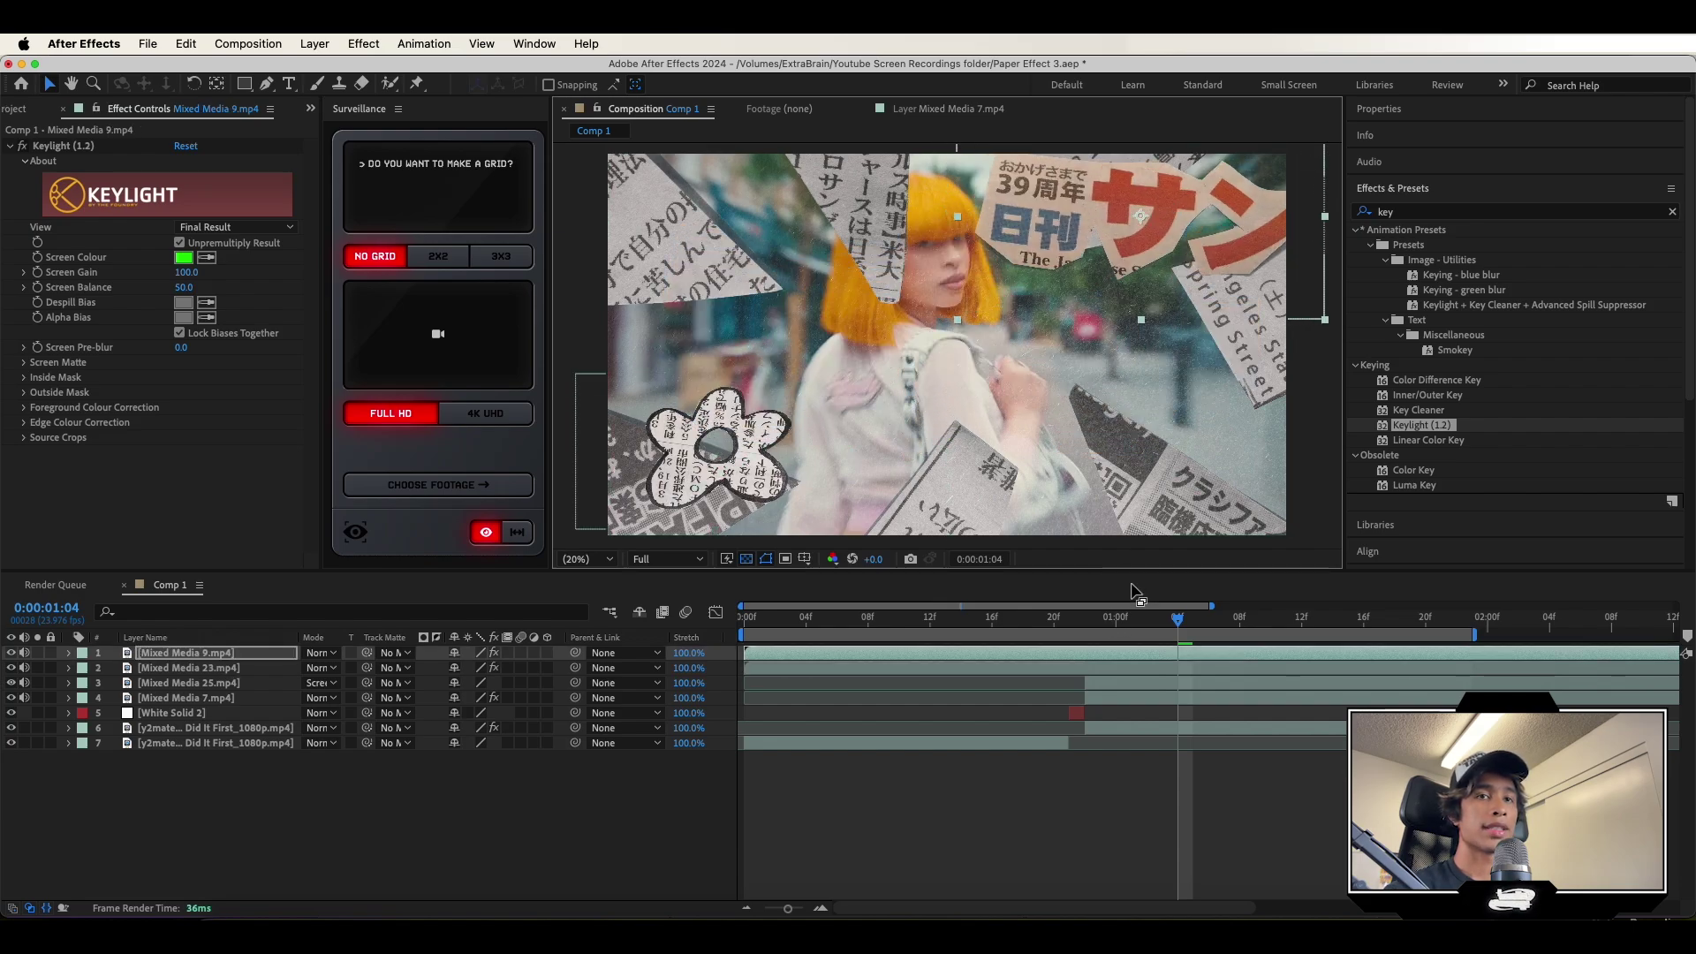
click(1126, 620)
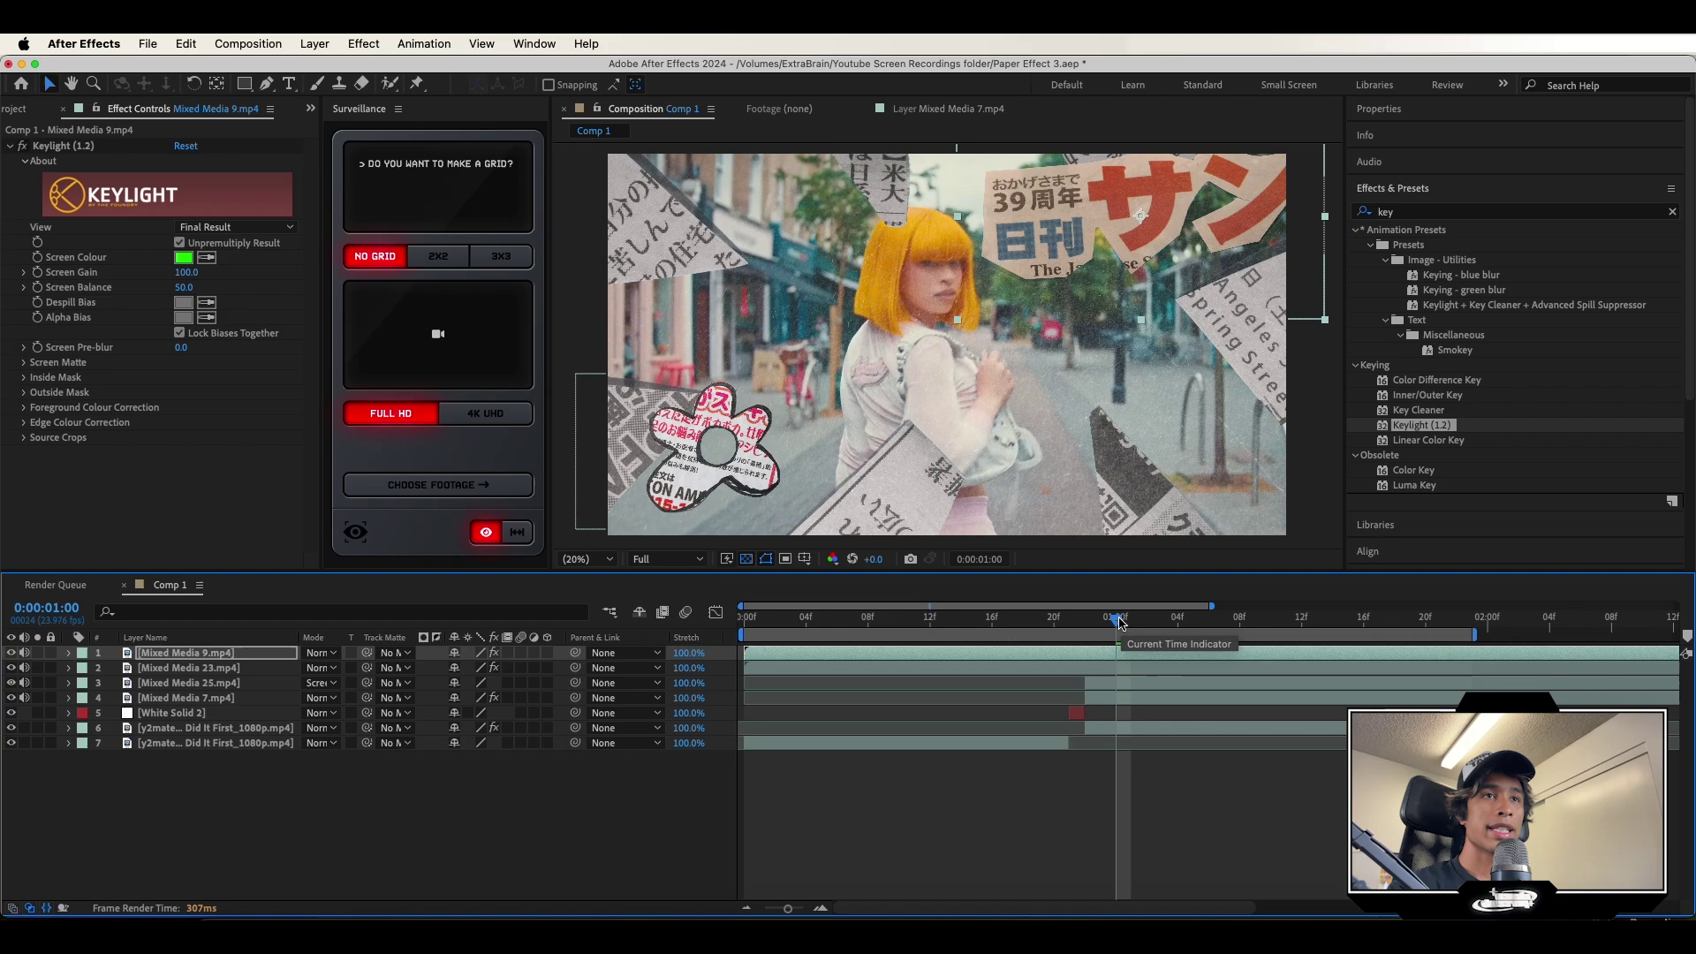
key(space)
key(space)
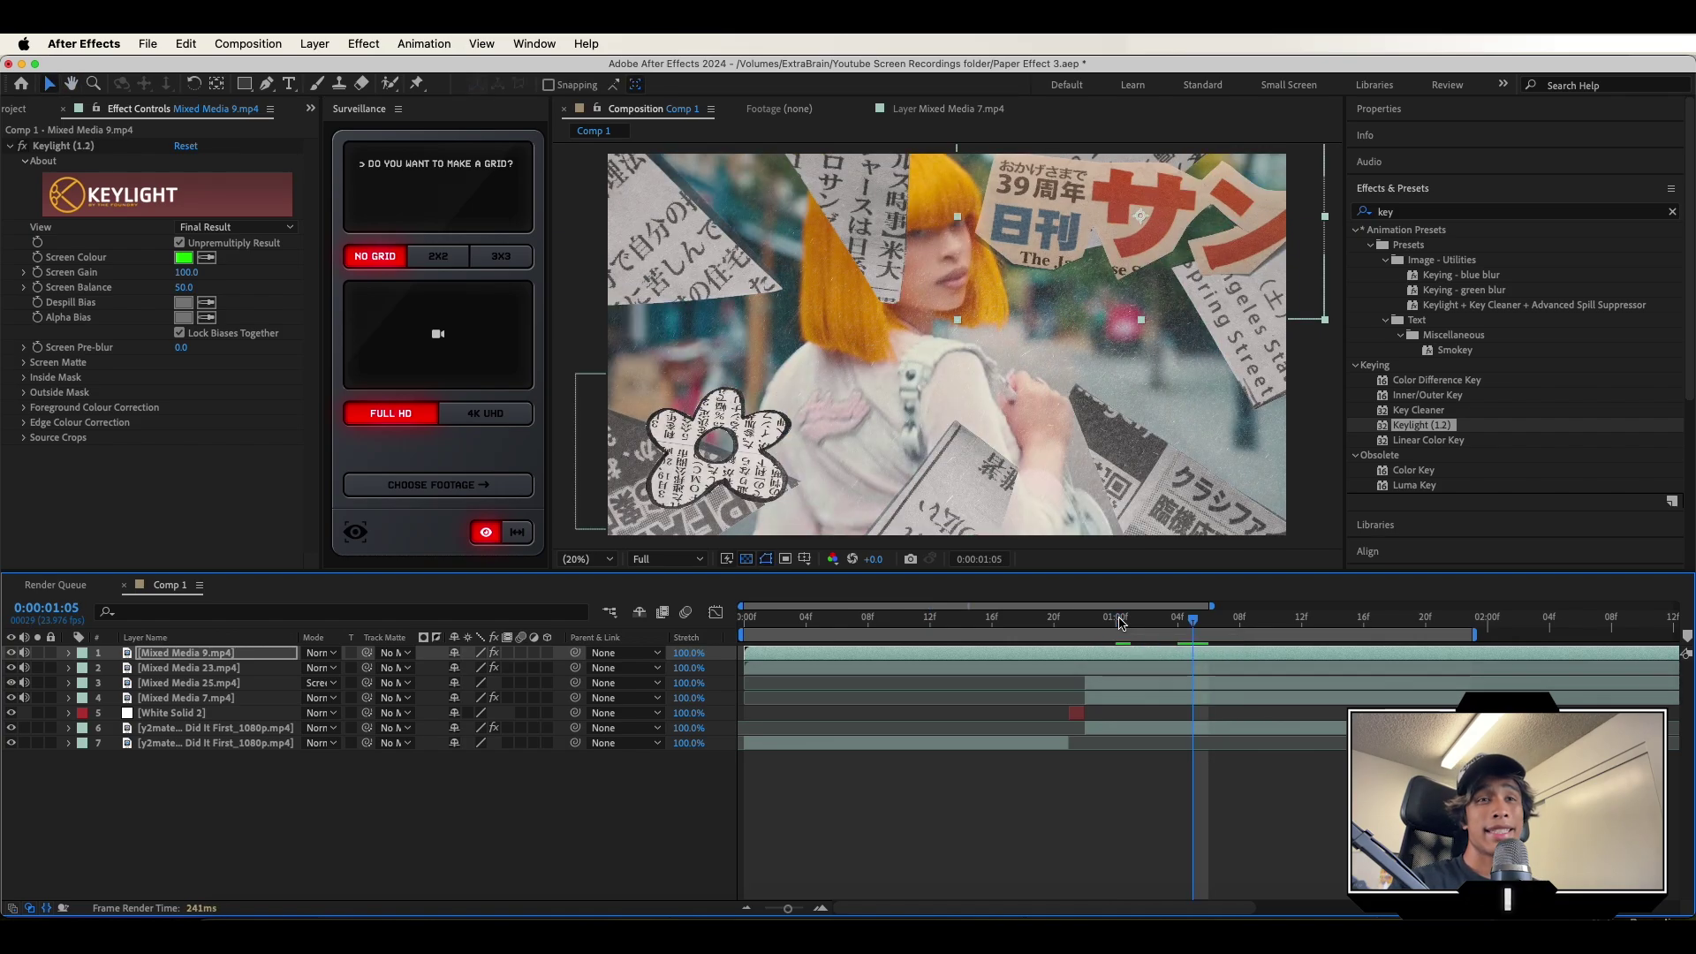